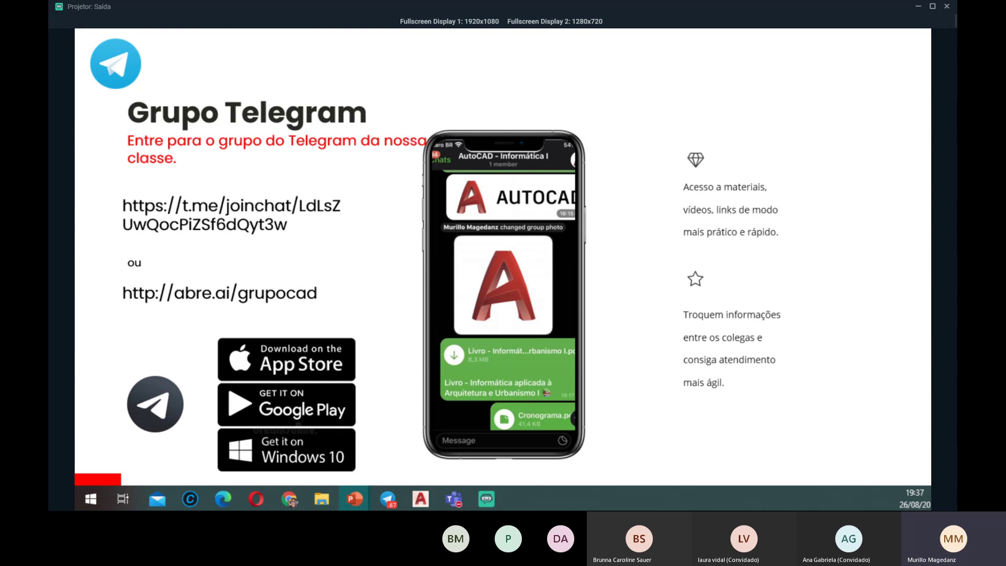
- Show the Cronograma slide and return to the Grupo Telegram slide
key(Right)
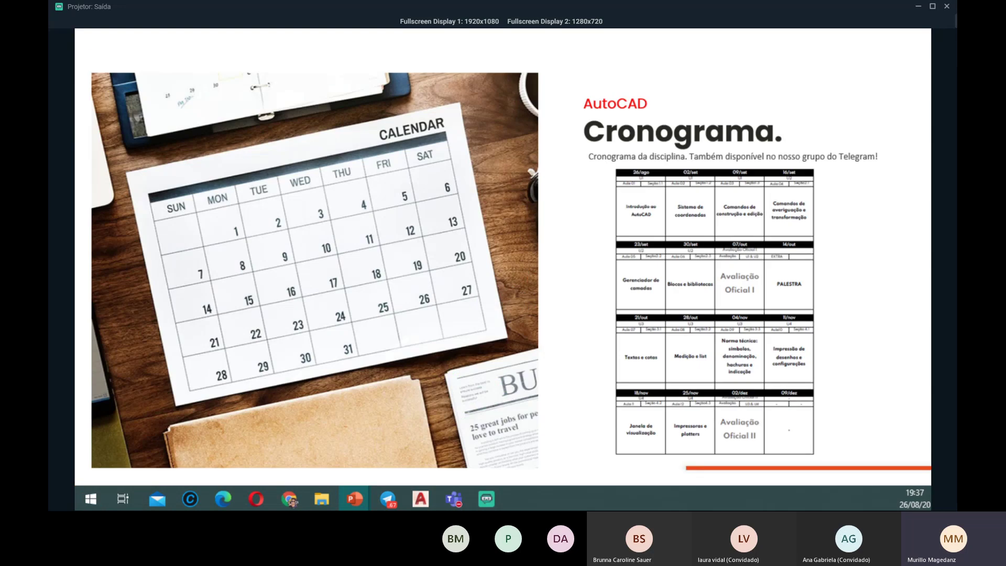
key(Left)
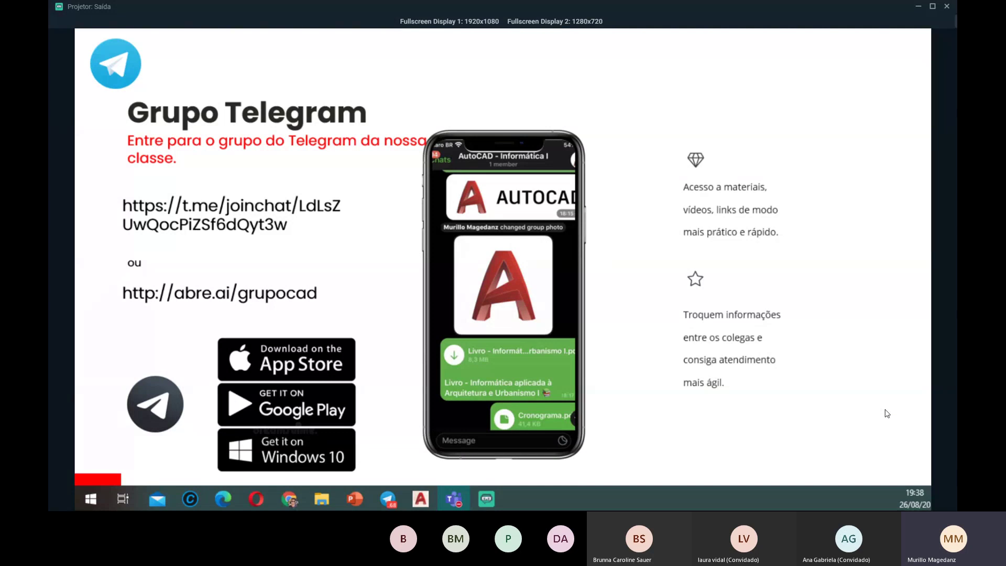
click(590, 308)
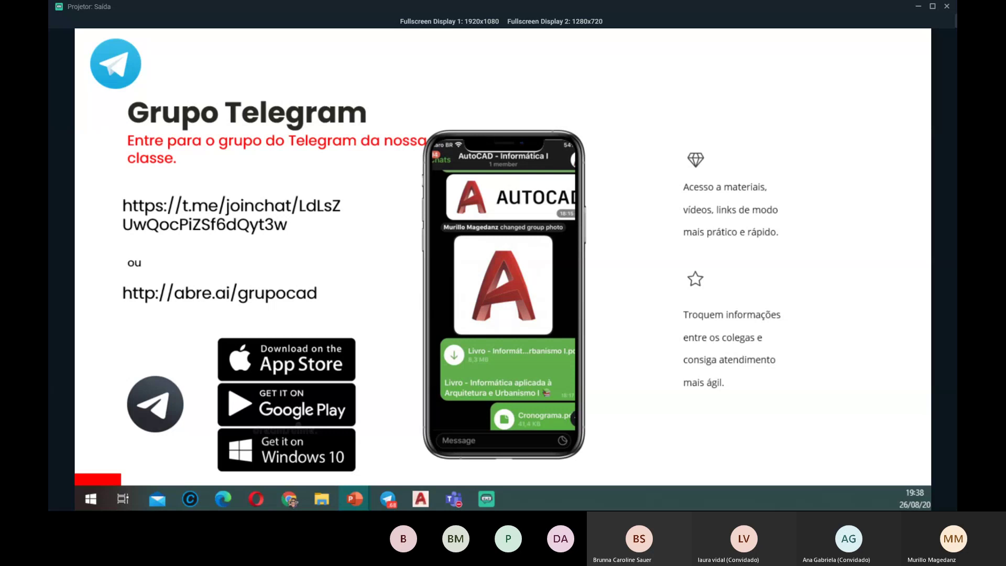
- Switch to the Edge browser and open the Avaliação e Sugestões form at abre.ai/aK3N
key(alt+Tab)
text(abre.ar)
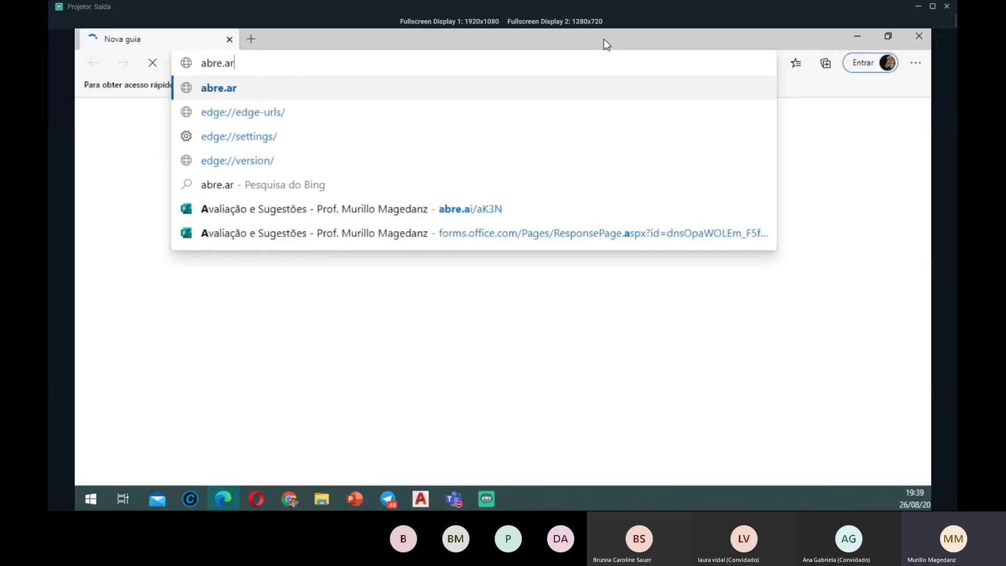
key(BackSpace)
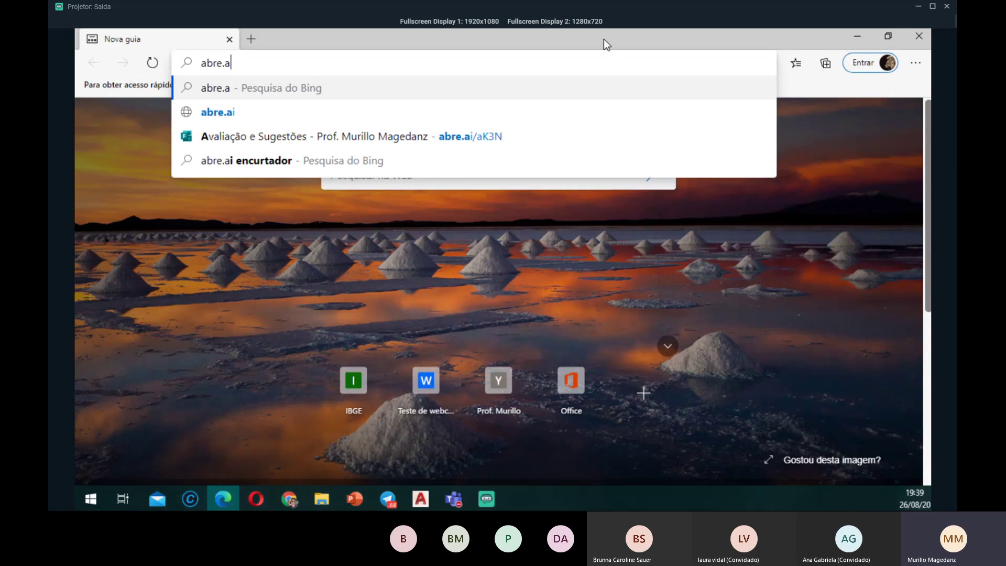
key(Down)
key(Down)
key(Return)
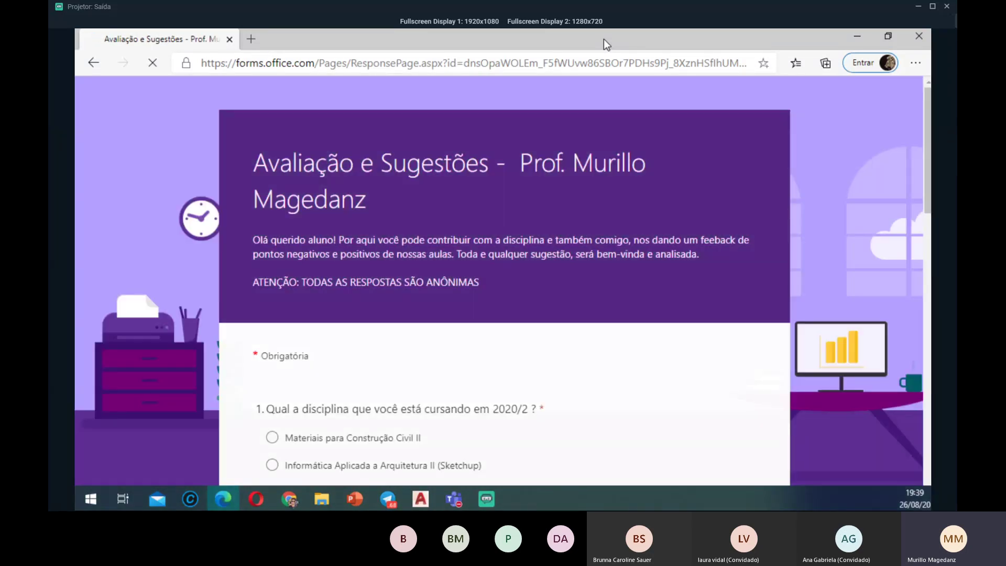
- Answer question 1 of the form with Informática Aplicada a Arquitetura I (CAD)
scroll(563, 152, down, 4)
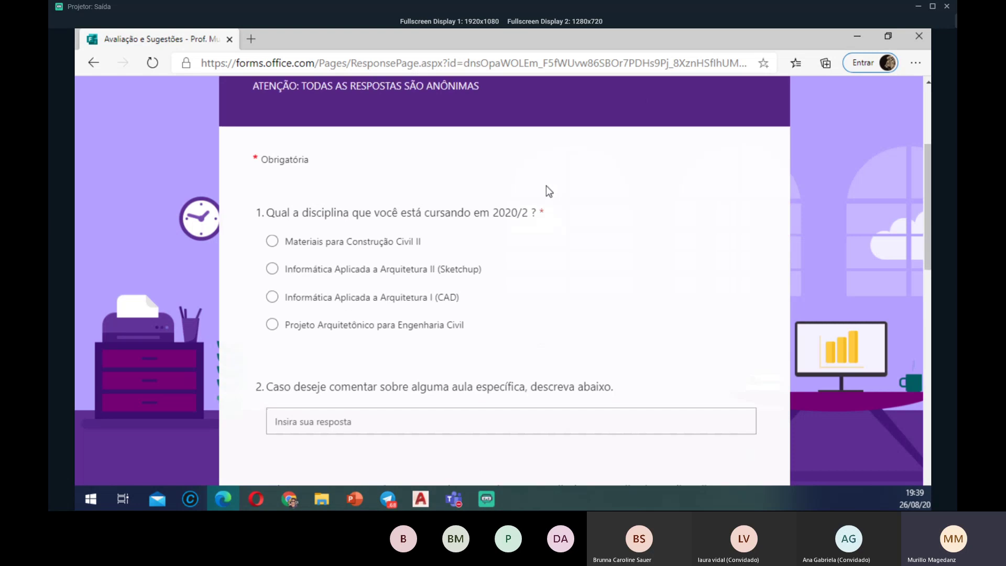
scroll(640, 186, down, 1)
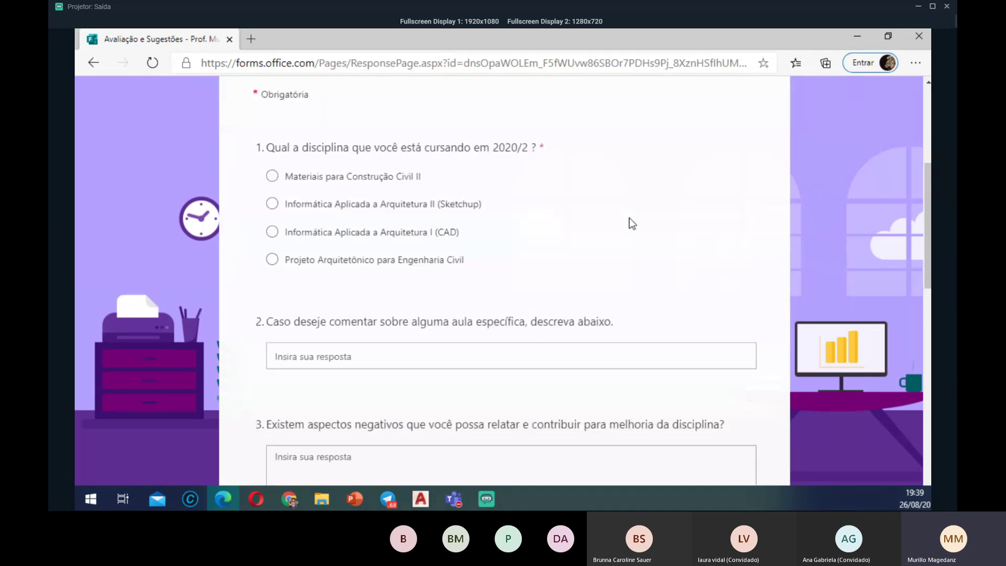
scroll(631, 222, up, 3)
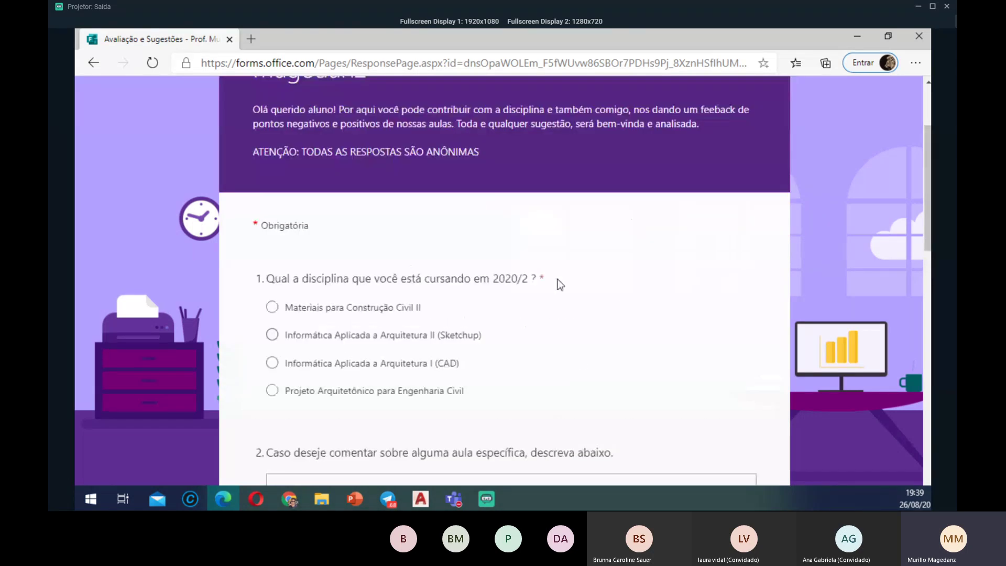
click(315, 371)
scroll(662, 299, down, 1)
scroll(618, 308, up, 2)
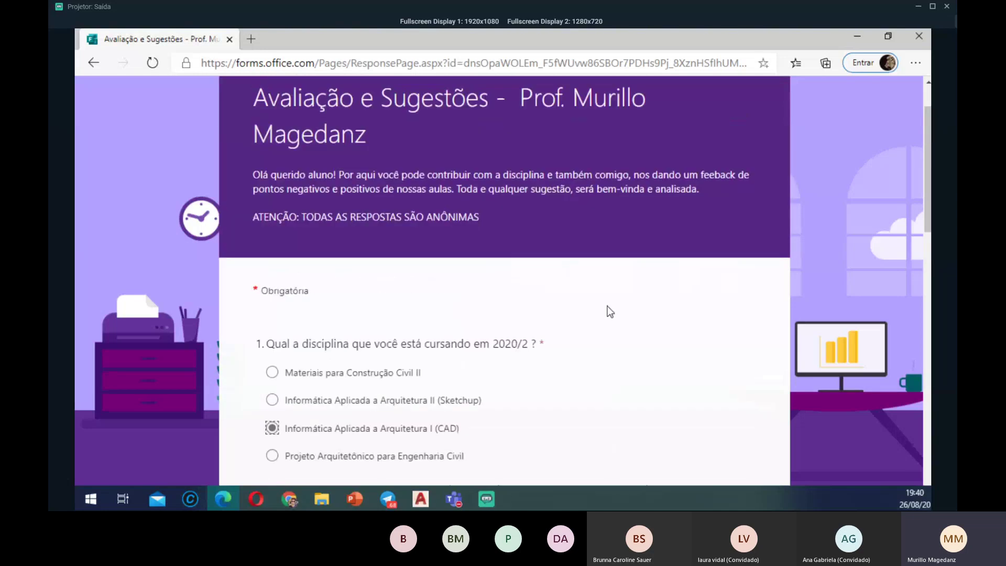
- Examine question 2 of the form, about commenting on a specific class, together with the course question above it
scroll(610, 312, down, 5)
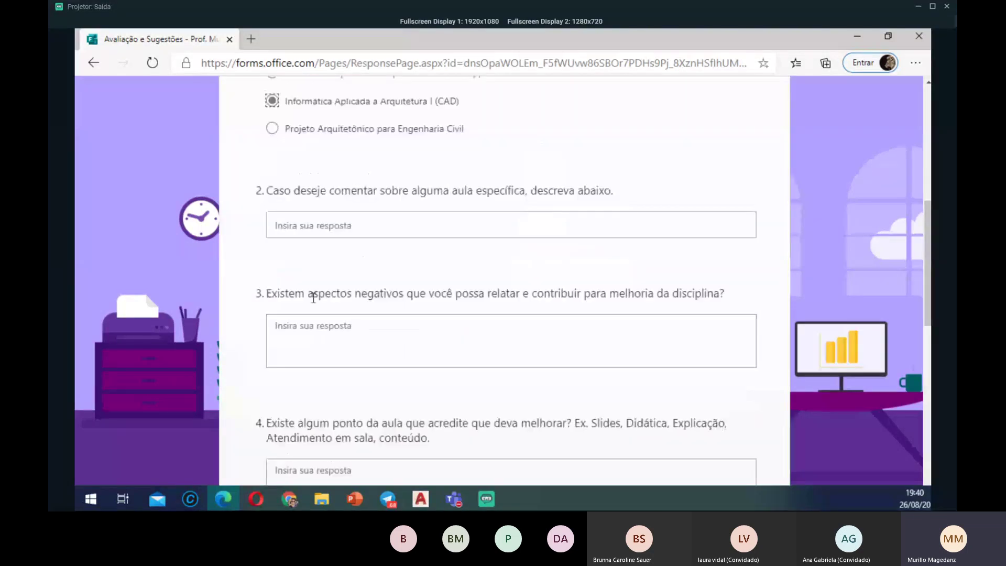
click(325, 232)
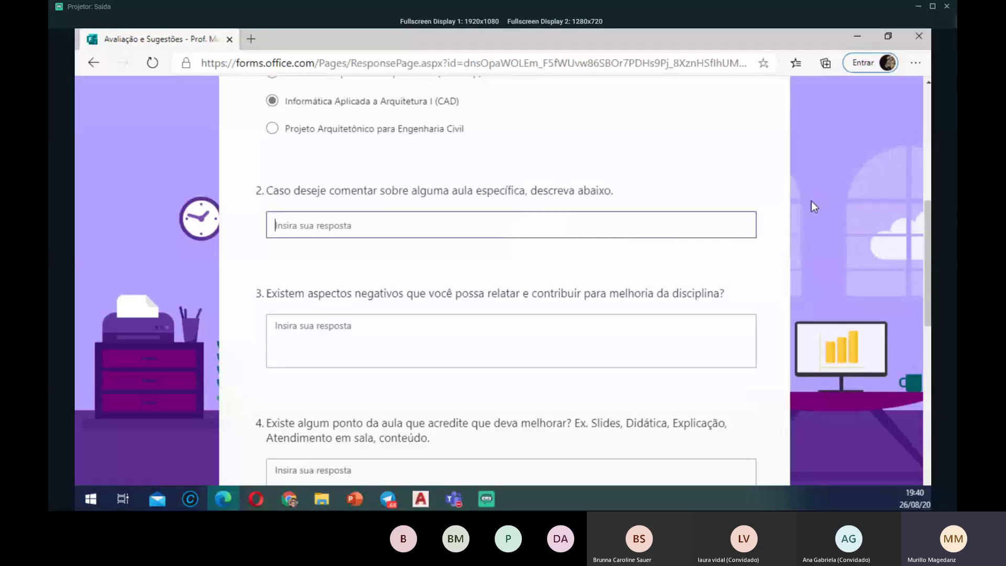
click(581, 219)
scroll(620, 325, up, 3)
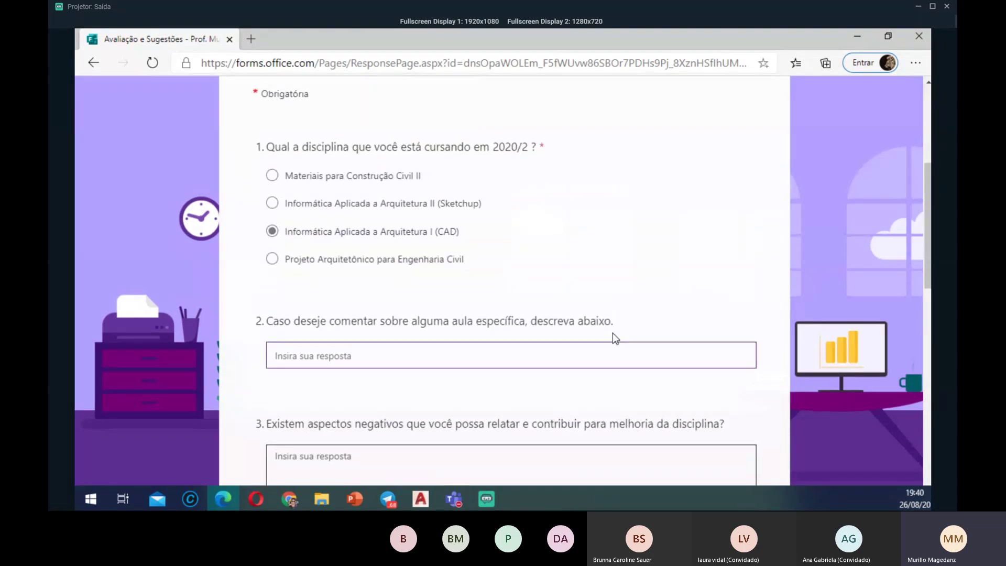
scroll(614, 339, up, 1)
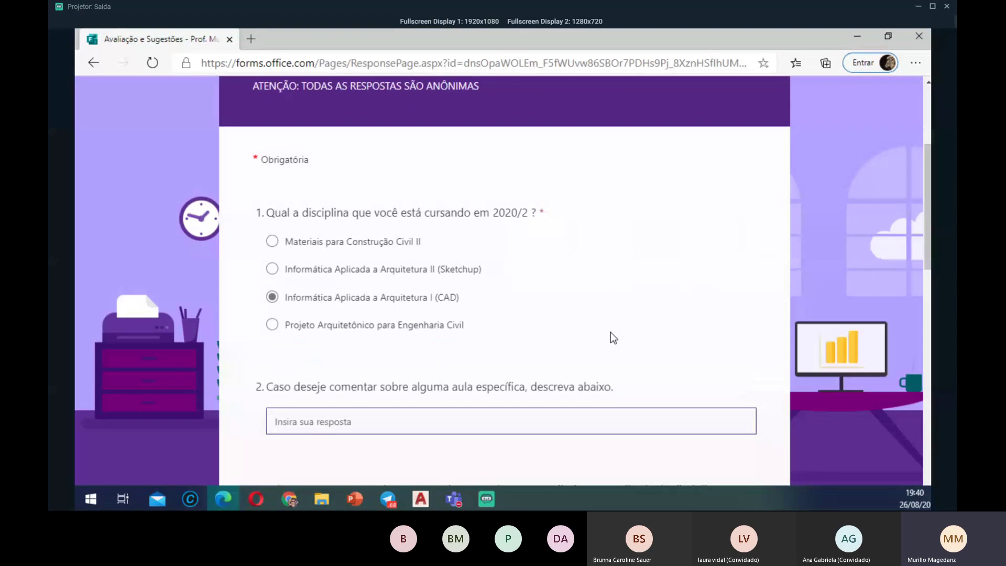
scroll(610, 338, up, 2)
scroll(602, 346, down, 3)
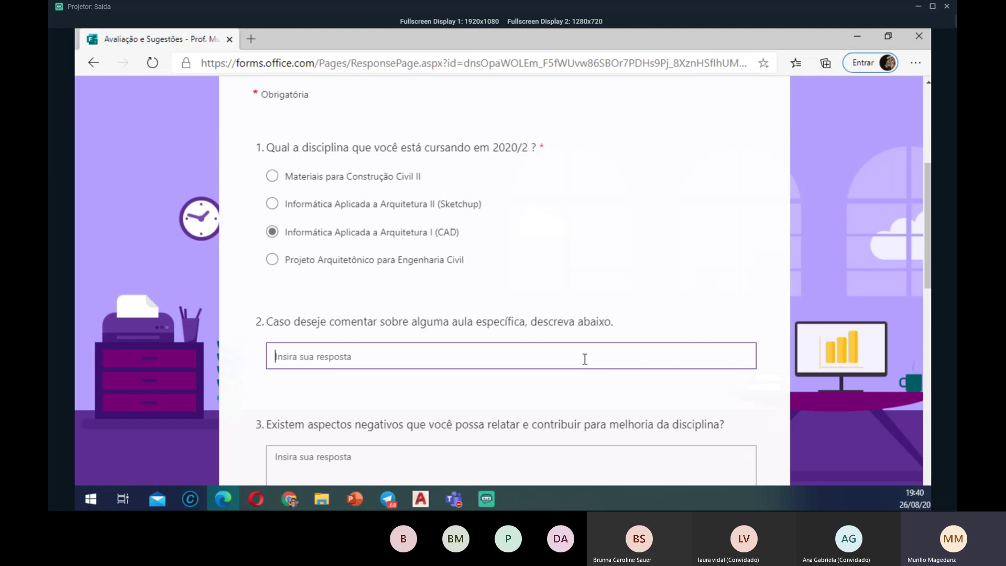
scroll(573, 355, down, 3)
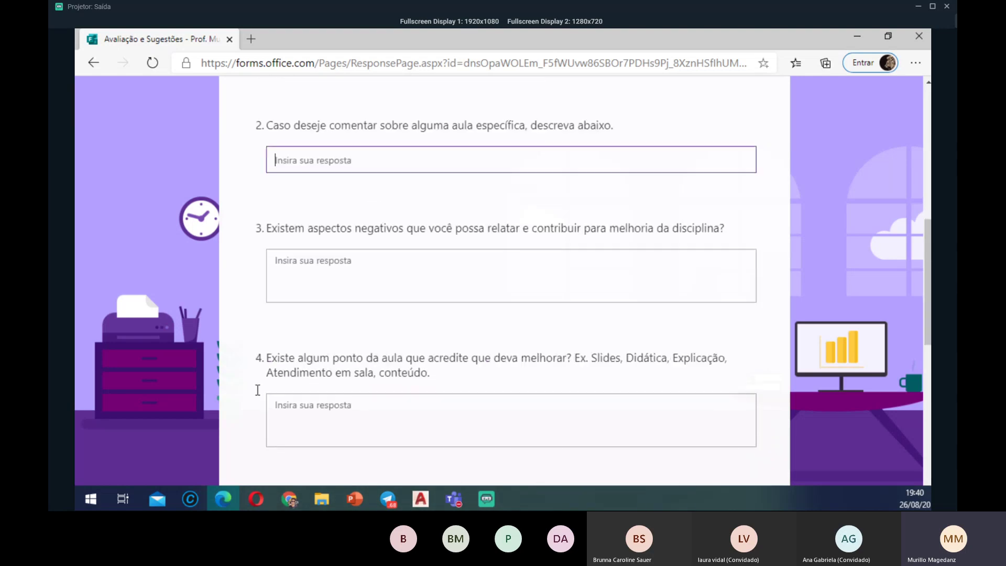
- Examine questions 3 to 7, highlighting the wording of question 4 about which points of the class should improve
click(287, 256)
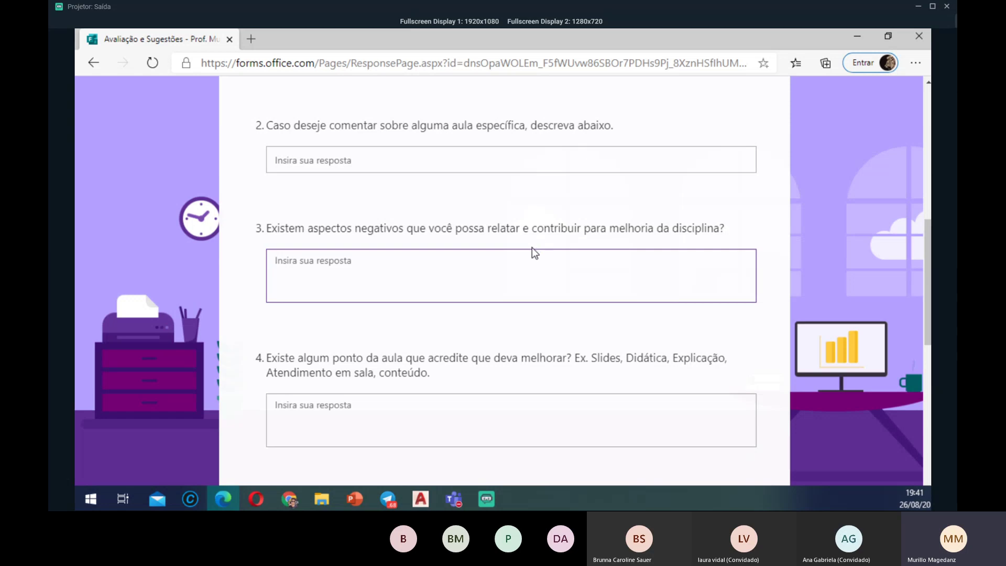
scroll(532, 248, down, 1)
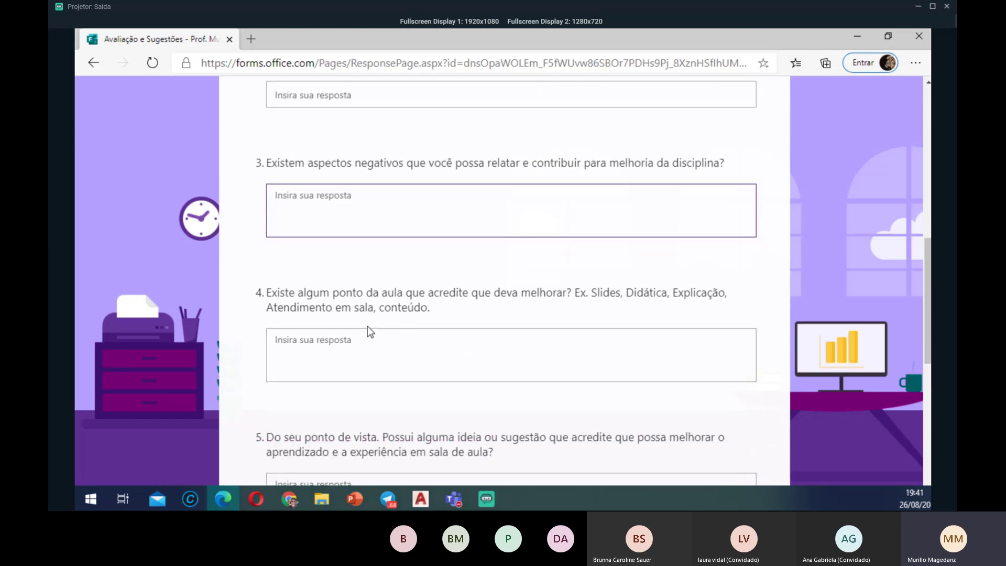
drag(294, 293, 628, 308)
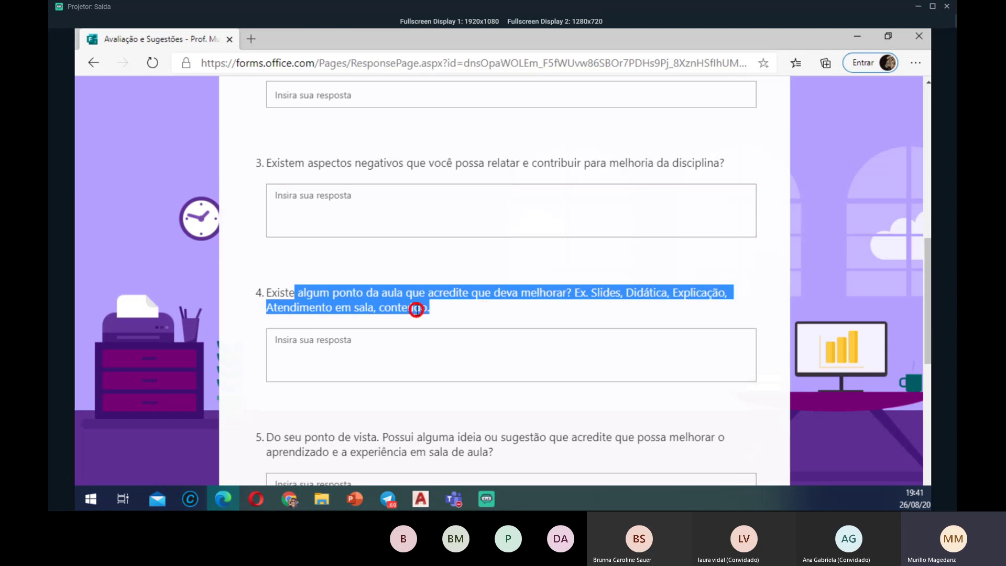
click(463, 366)
scroll(432, 386, down, 5)
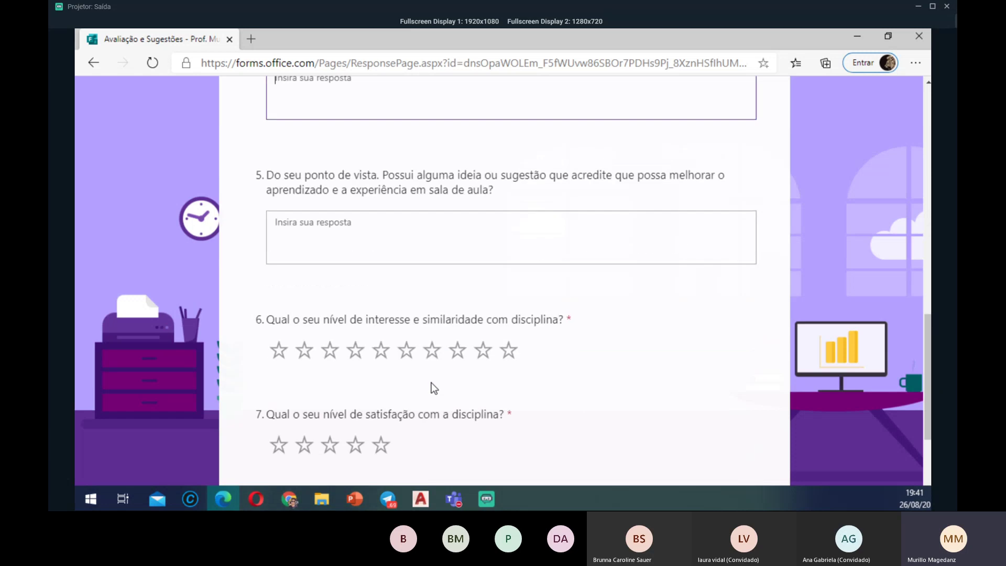
- Highlight the notice in the form header about anonymous responses and review the star rating questions 6 and 7
scroll(432, 378, up, 15)
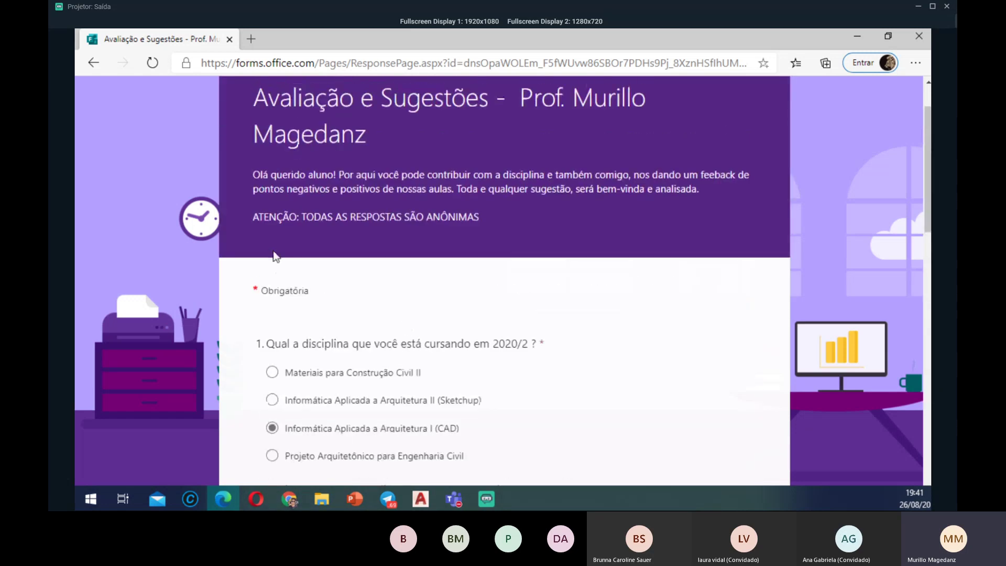
drag(258, 216, 507, 214)
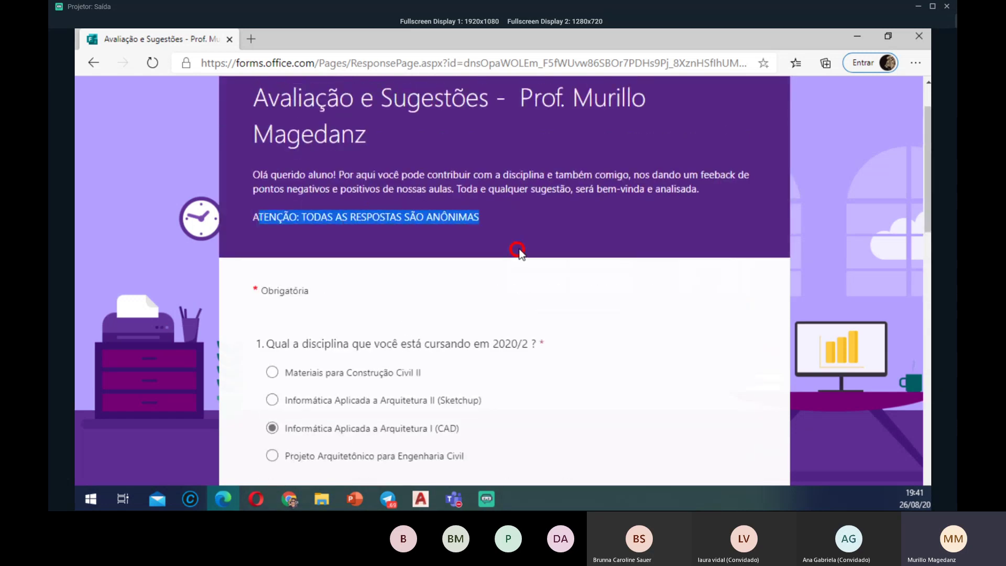
scroll(502, 326, down, 5)
scroll(493, 330, down, 12)
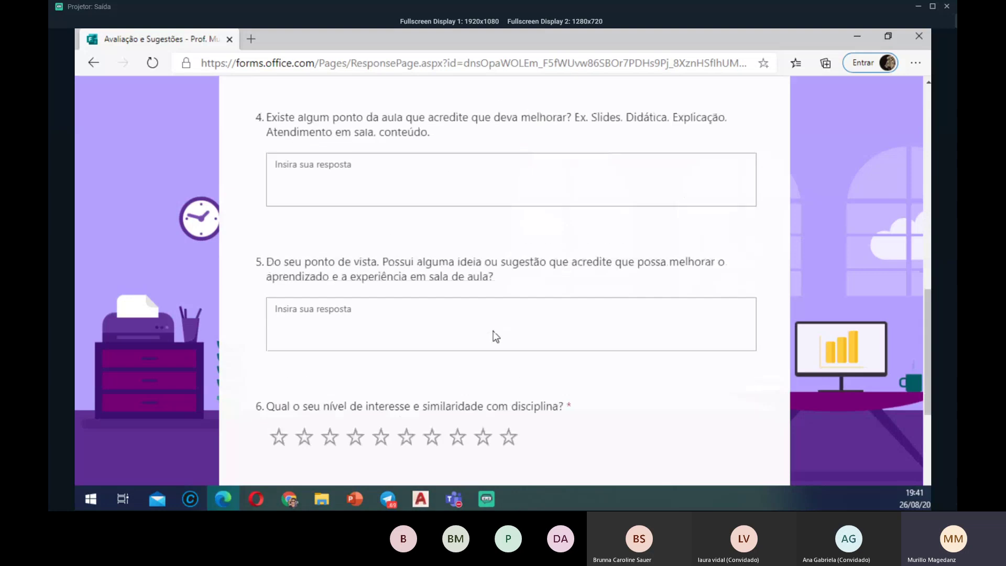
scroll(493, 328, up, 3)
click(515, 278)
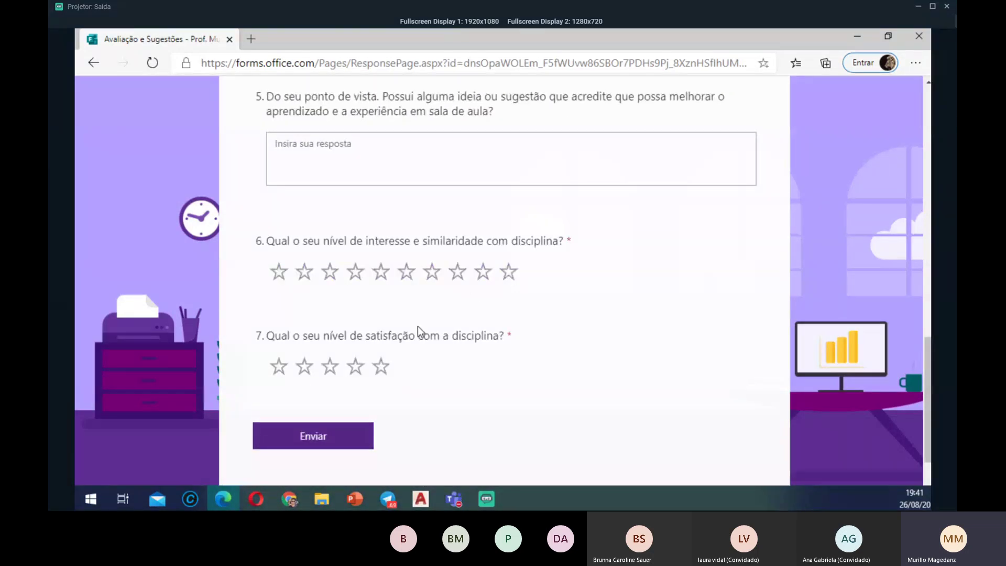
click(381, 366)
scroll(379, 357, up, 15)
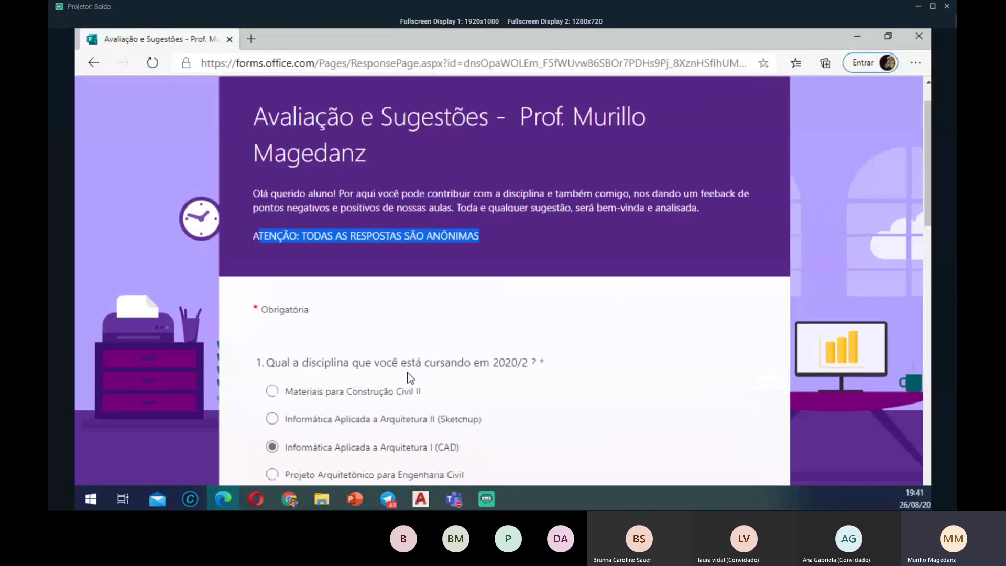
- Look over the form once more and close the browser window, leaving the site without submitting the answers
click(558, 254)
scroll(535, 330, down, 10)
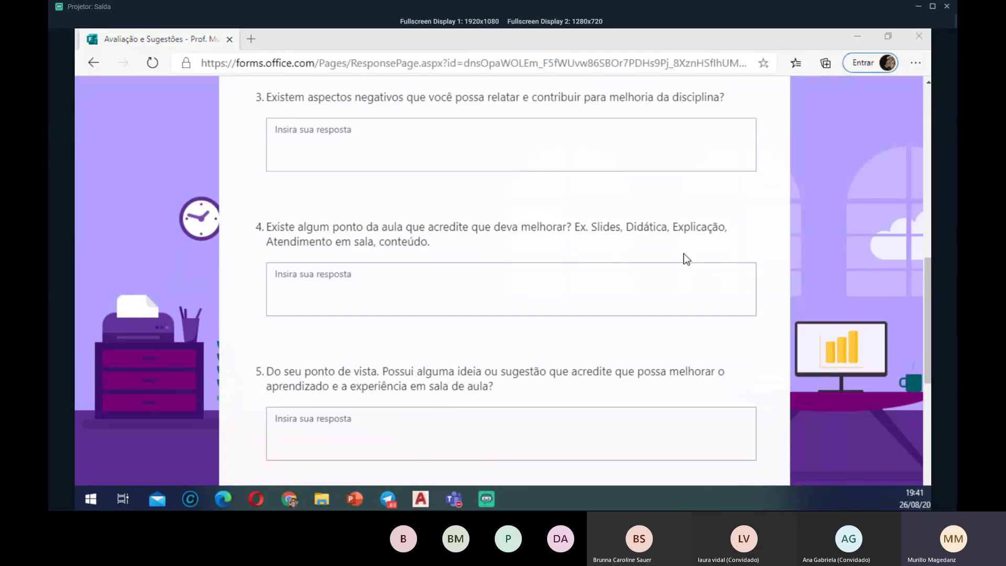
click(624, 359)
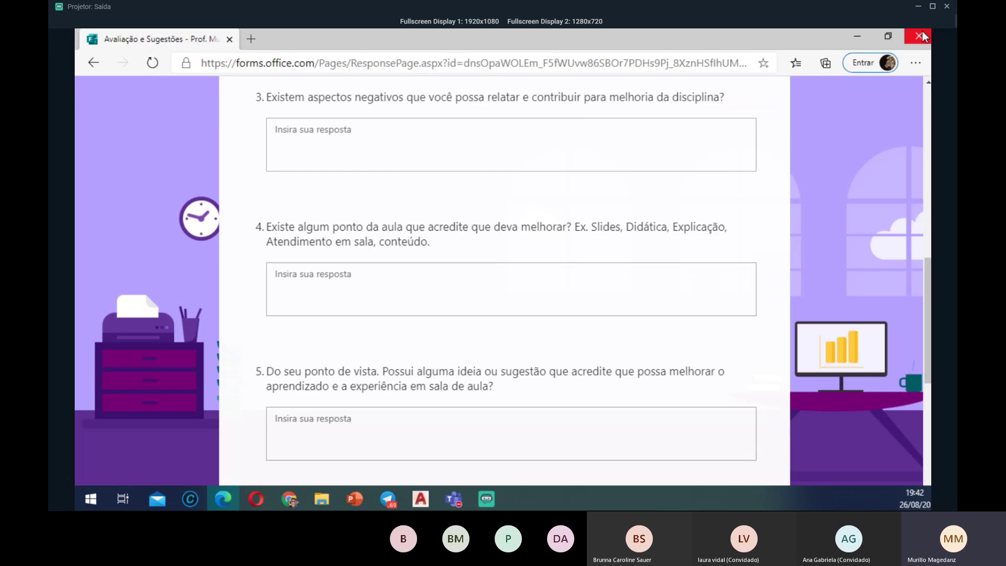
scroll(841, 343, up, 10)
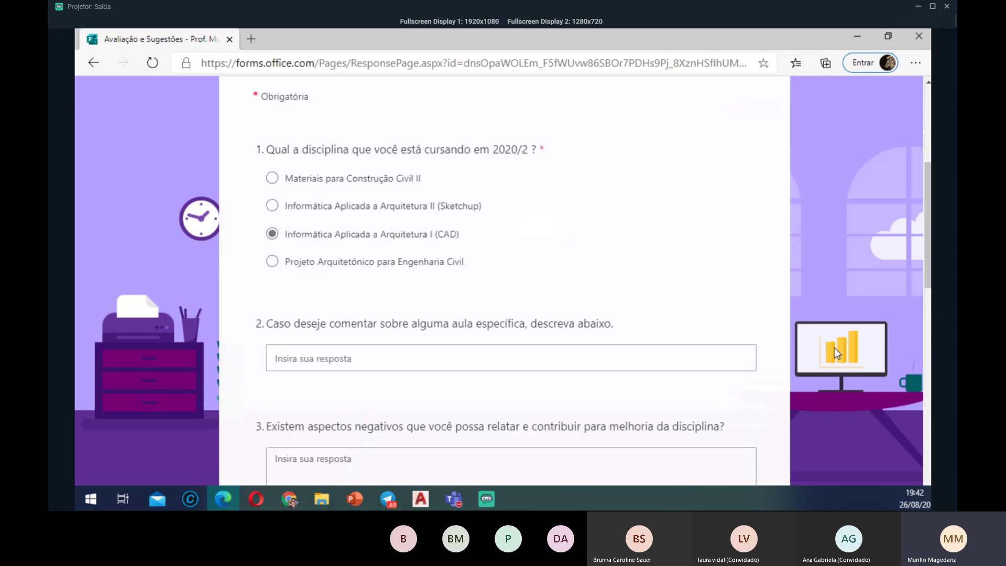
scroll(779, 150, down, 3)
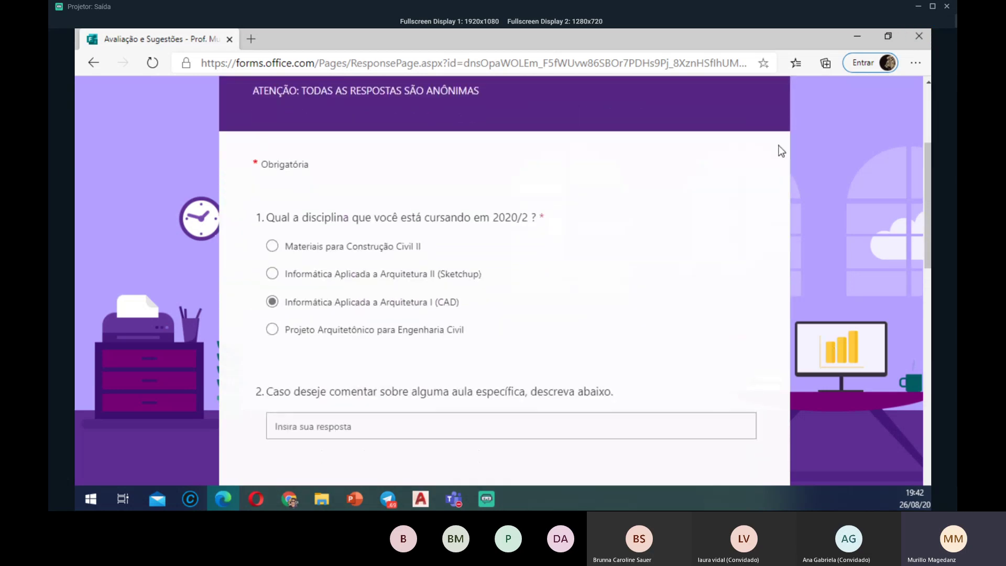
scroll(779, 151, down, 2)
scroll(779, 151, up, 2)
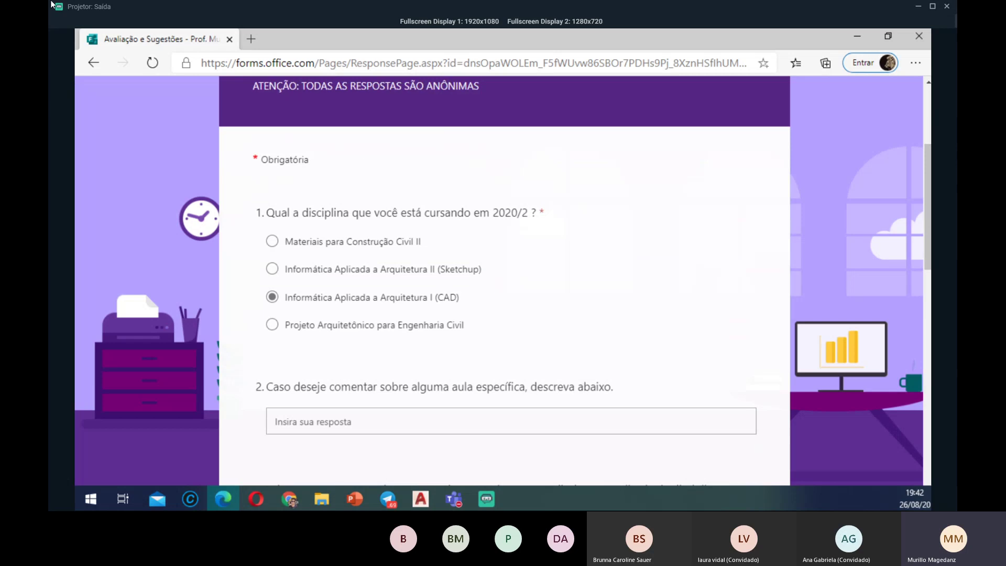
click(918, 36)
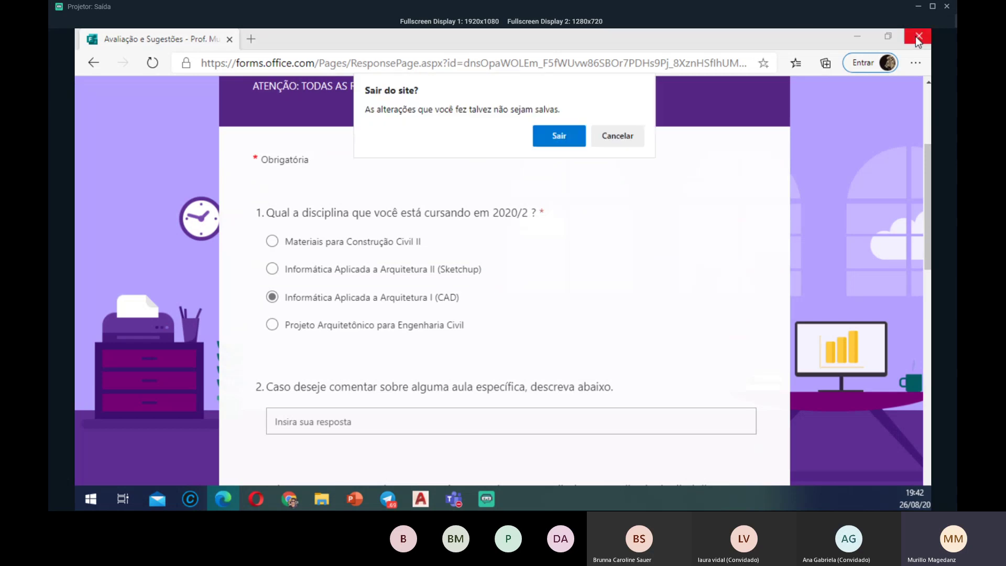
click(571, 136)
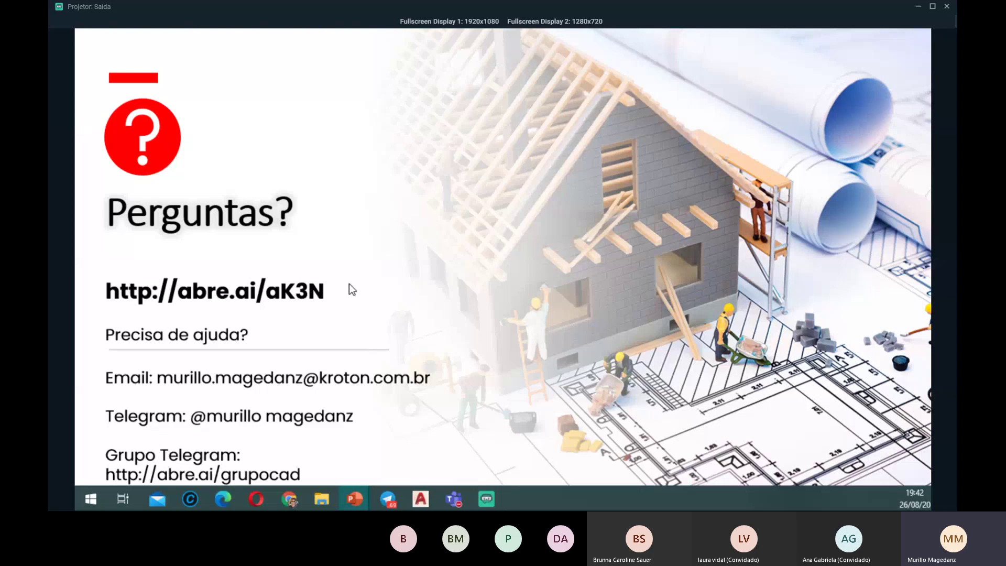
- Advance from the Perguntas slide to the AutoCAD title slide and go back one slide
click(311, 286)
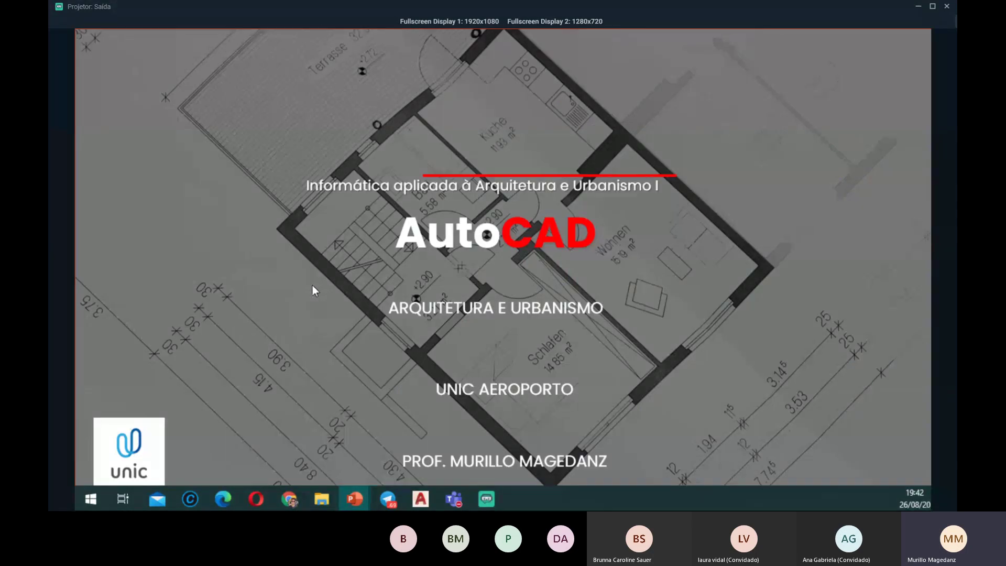
key(Left)
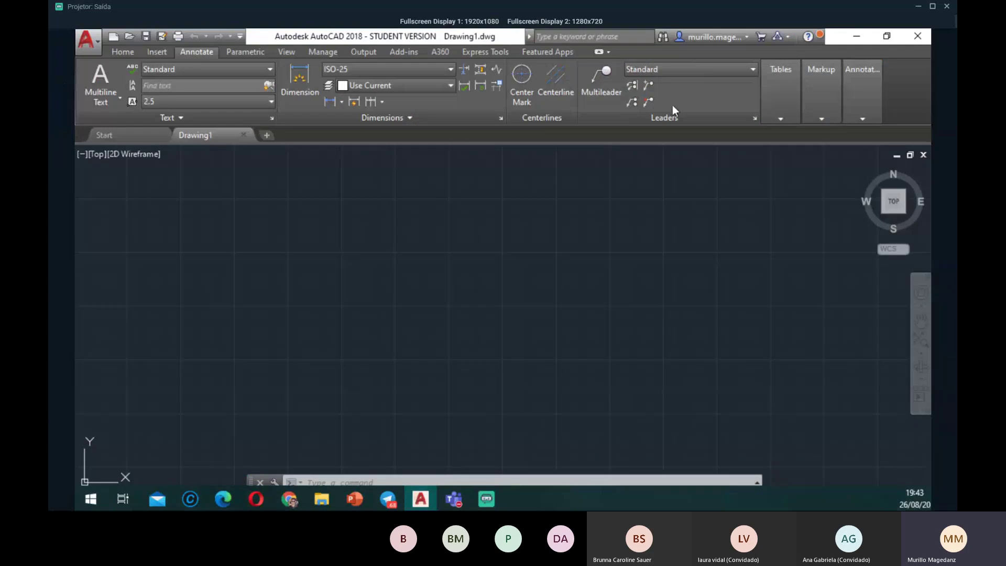
click(88, 42)
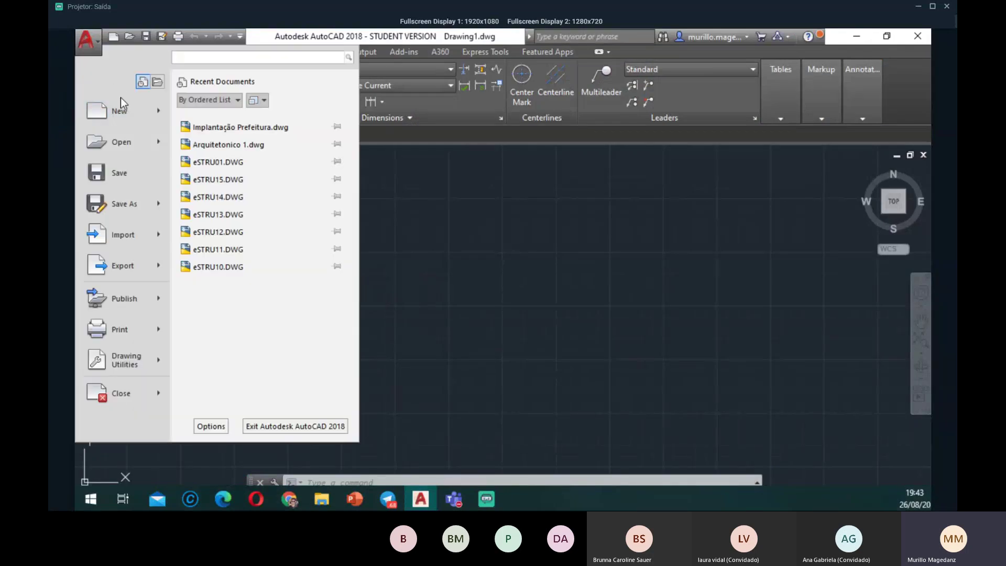
click(127, 116)
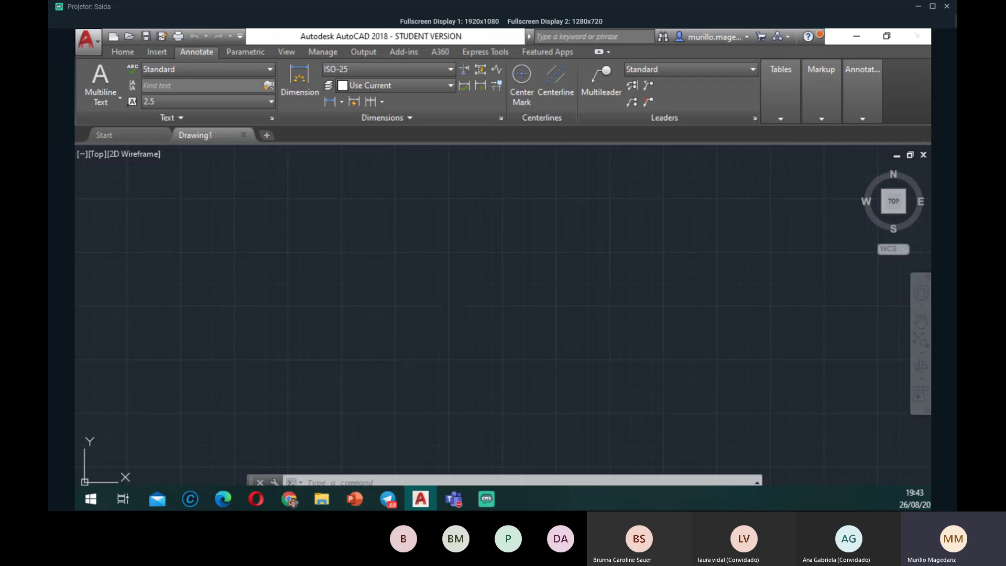
click(711, 108)
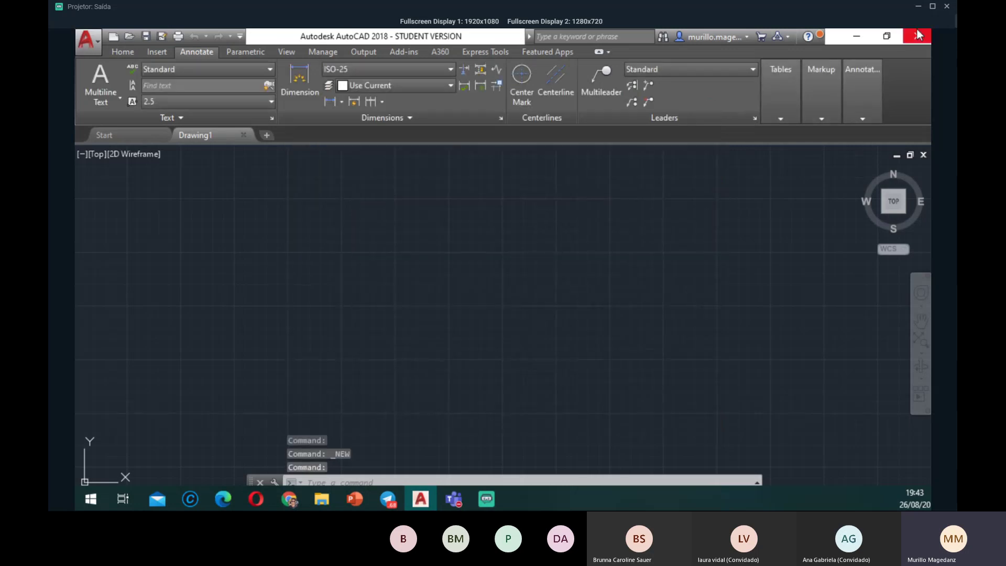
- Start a new blank drawing from the start page
click(146, 138)
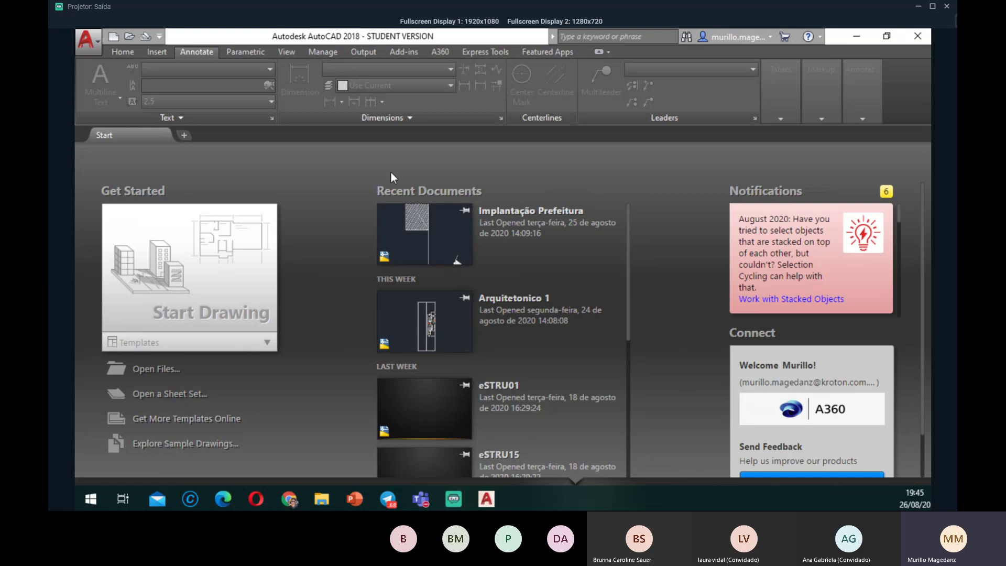
click(188, 271)
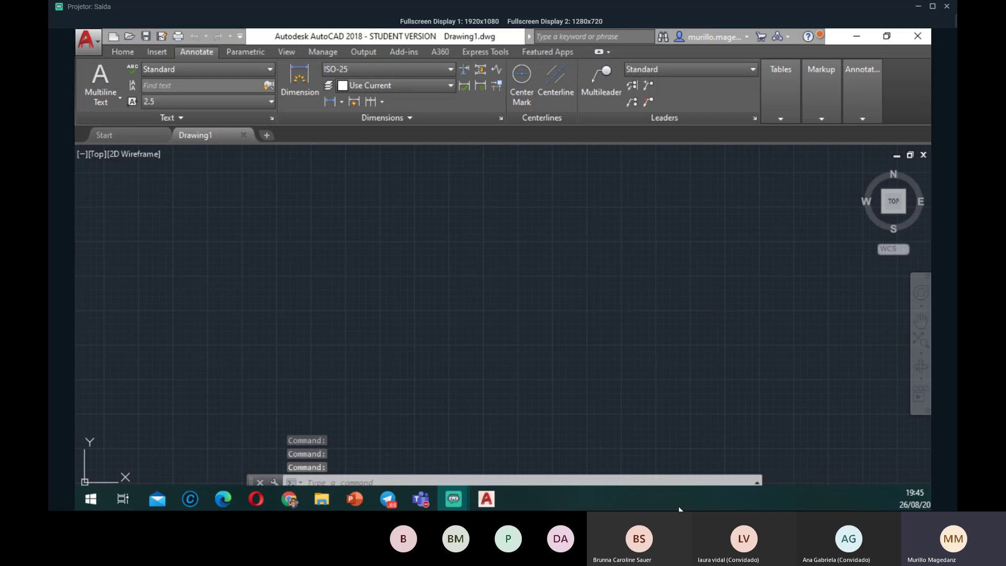
- Open and dismiss the shortcut menu on the empty canvas and sweep an empty selection window
click(609, 288)
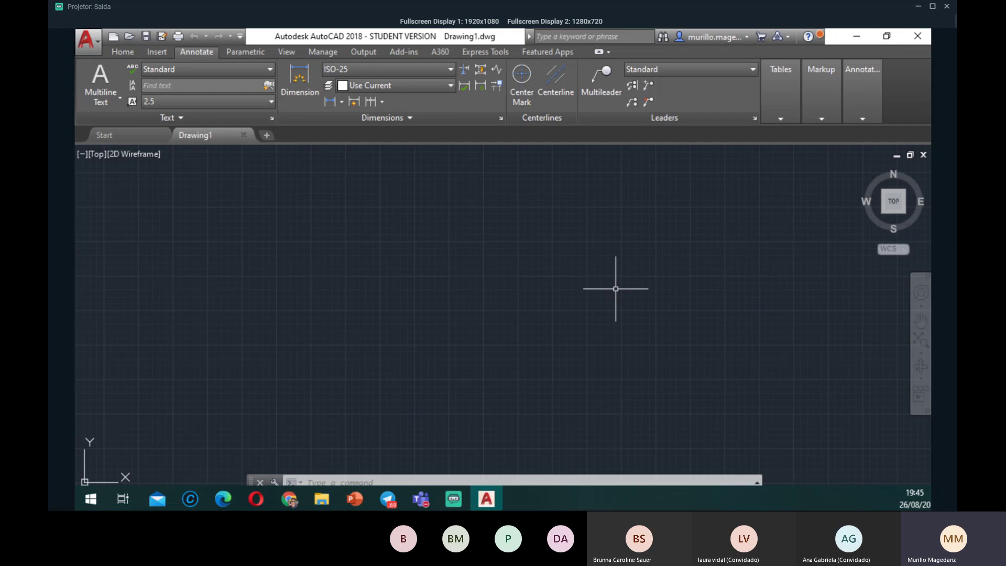
right_click(574, 451)
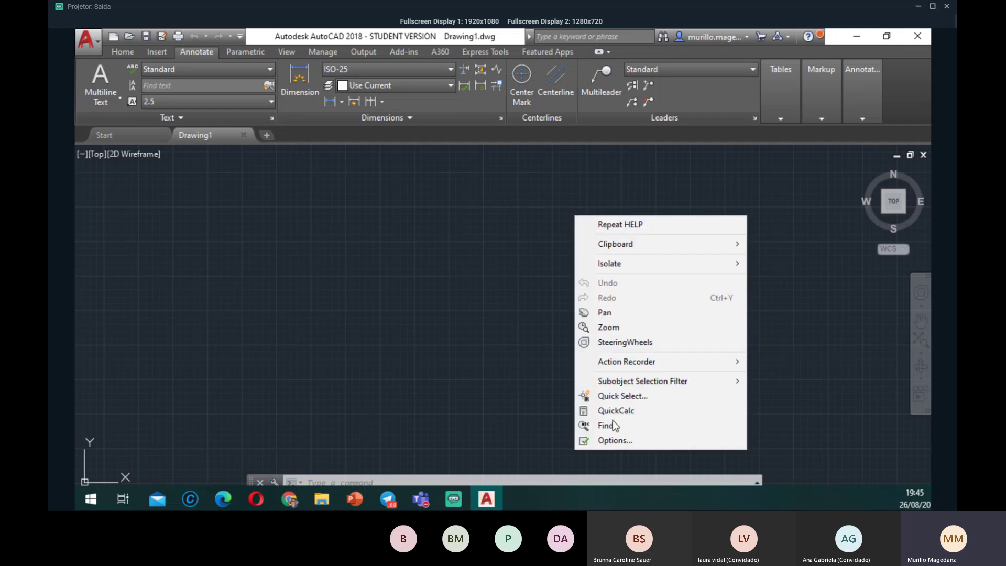
click(230, 366)
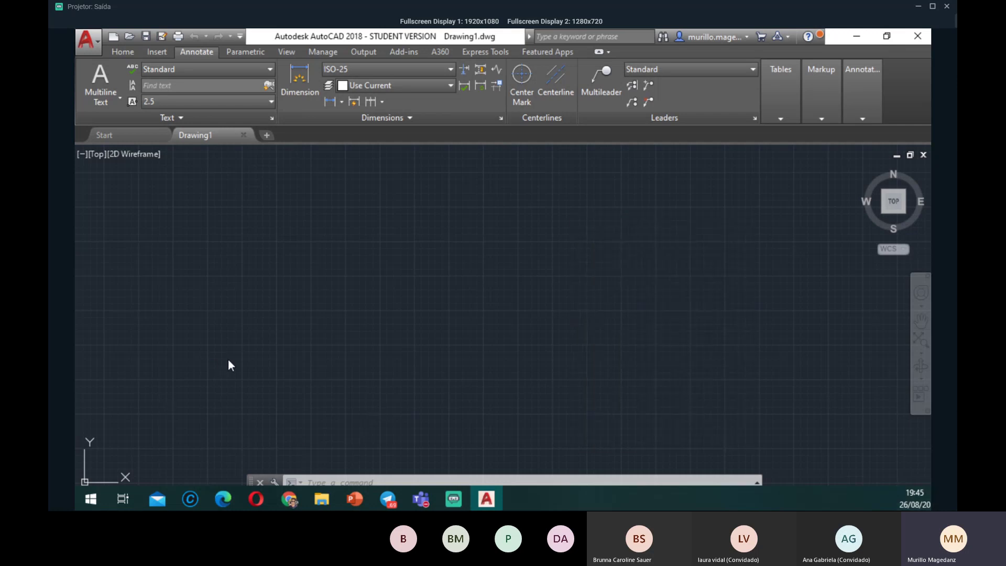
click(618, 290)
click(572, 220)
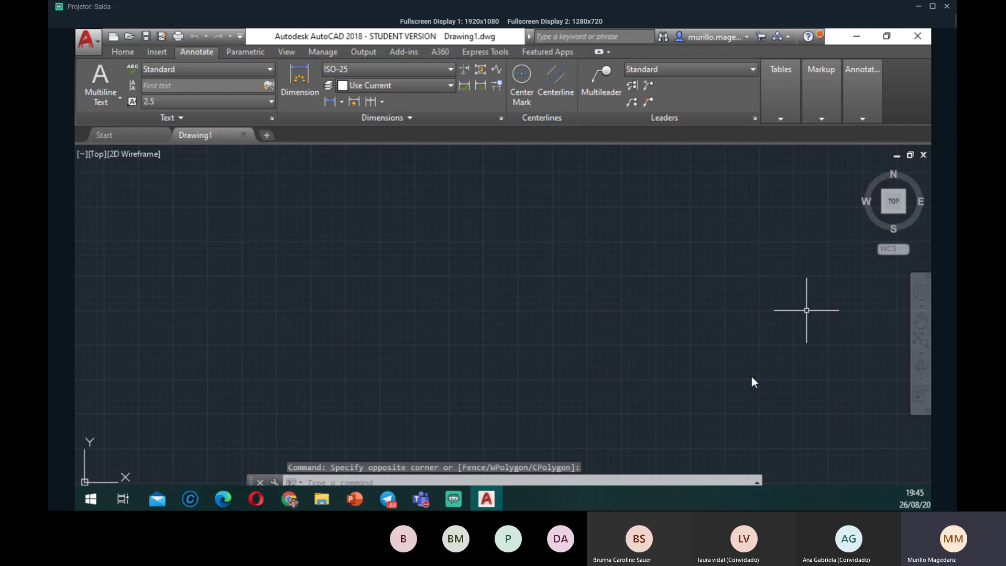
key(Escape)
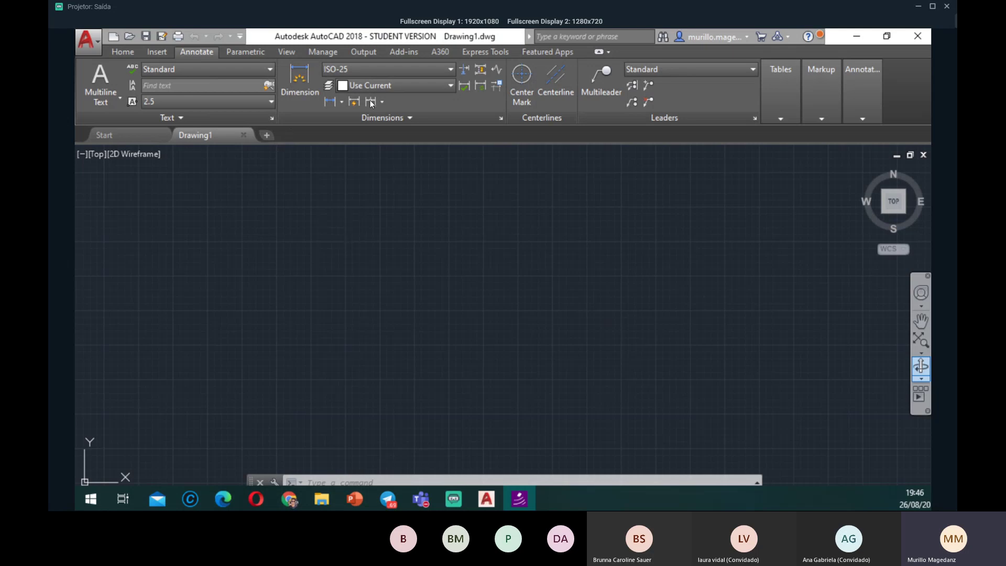
- Test command entry with the text sddasd, call Help, and enter F, clearing each test entry
click(377, 58)
text(sddasd)
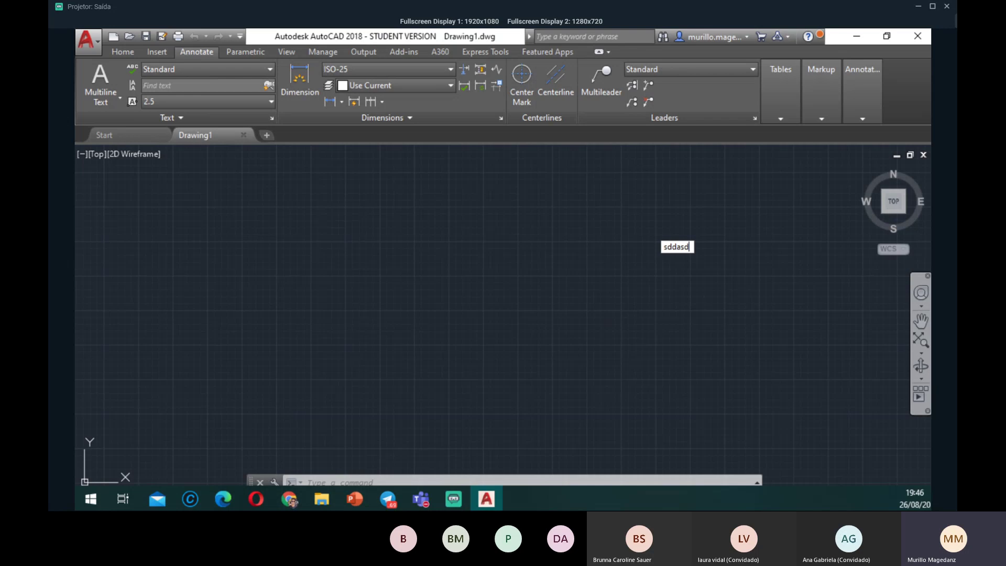
key(Escape)
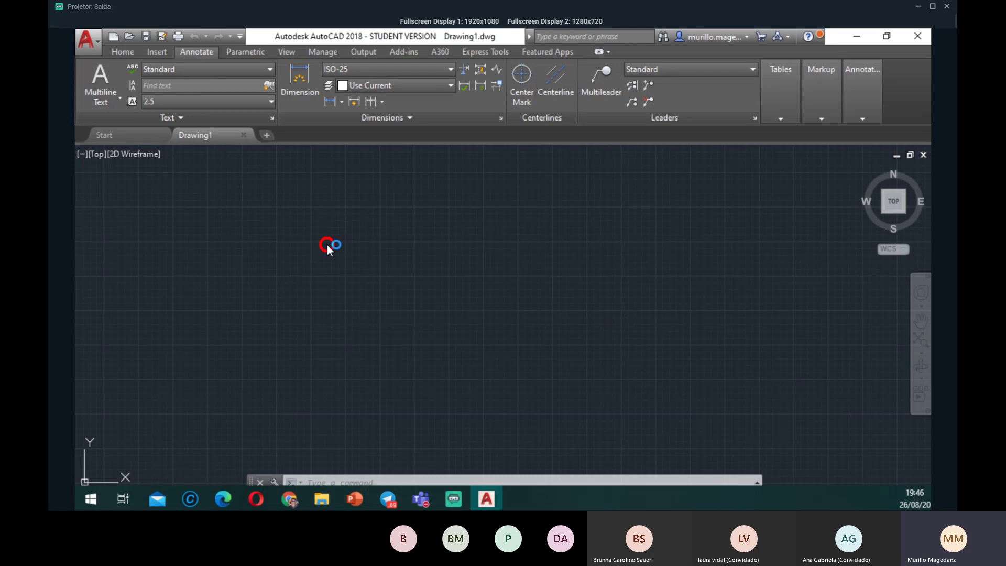
key(F1)
click(805, 99)
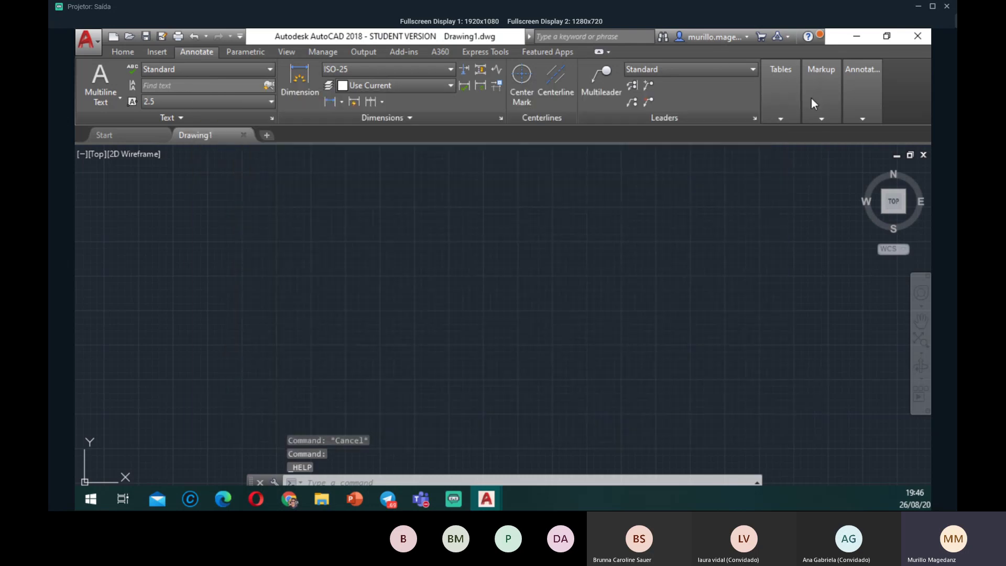
text(f)
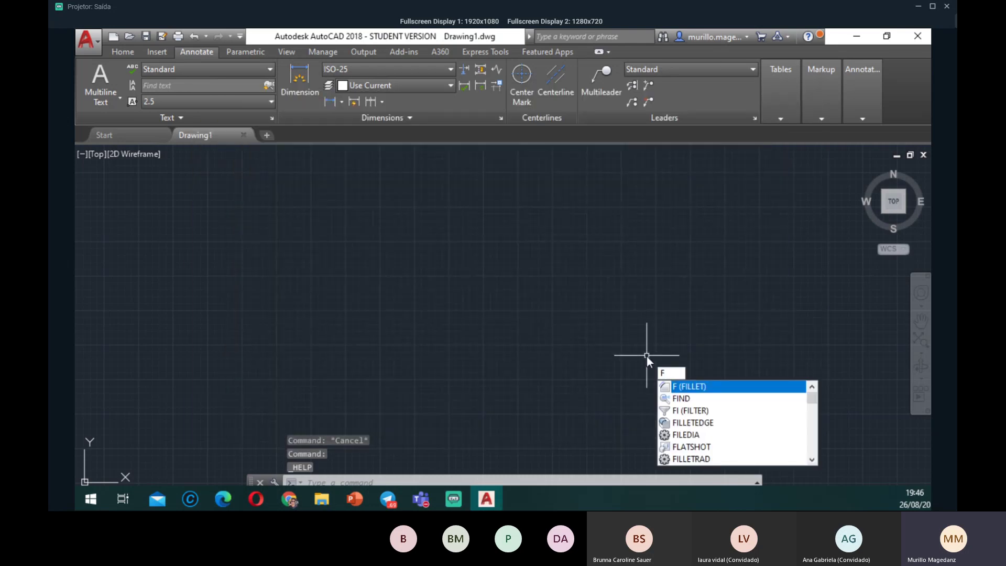
key(BackSpace)
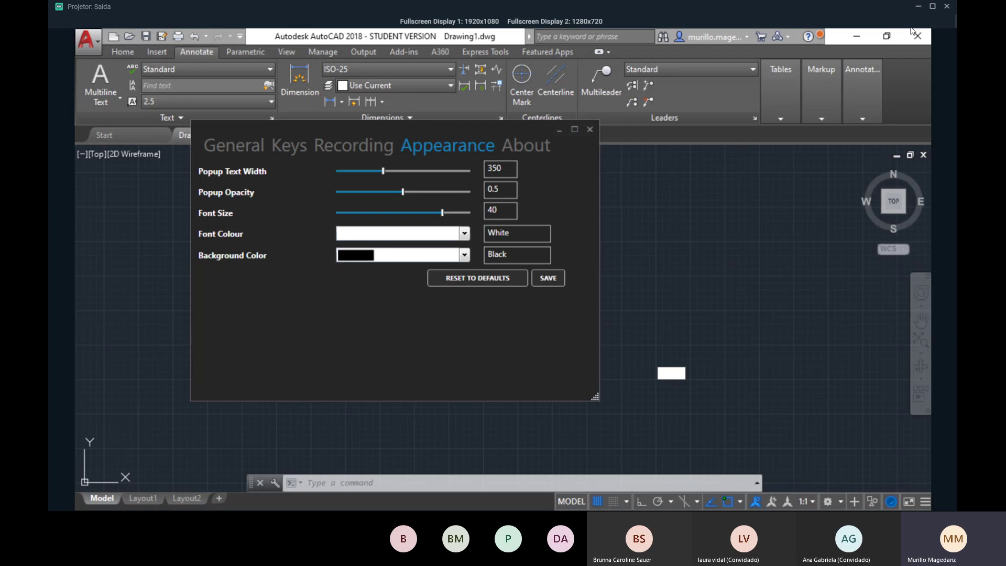
- Minimize the key display's Appearance settings window and bring Drawing1 in AutoCAD back in front, maximized
double_click(889, 10)
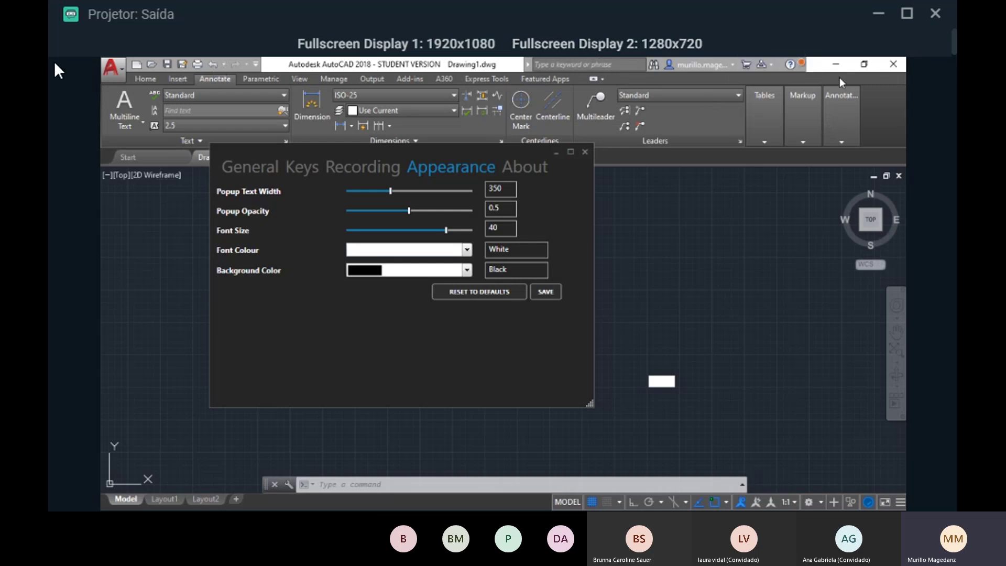
click(481, 64)
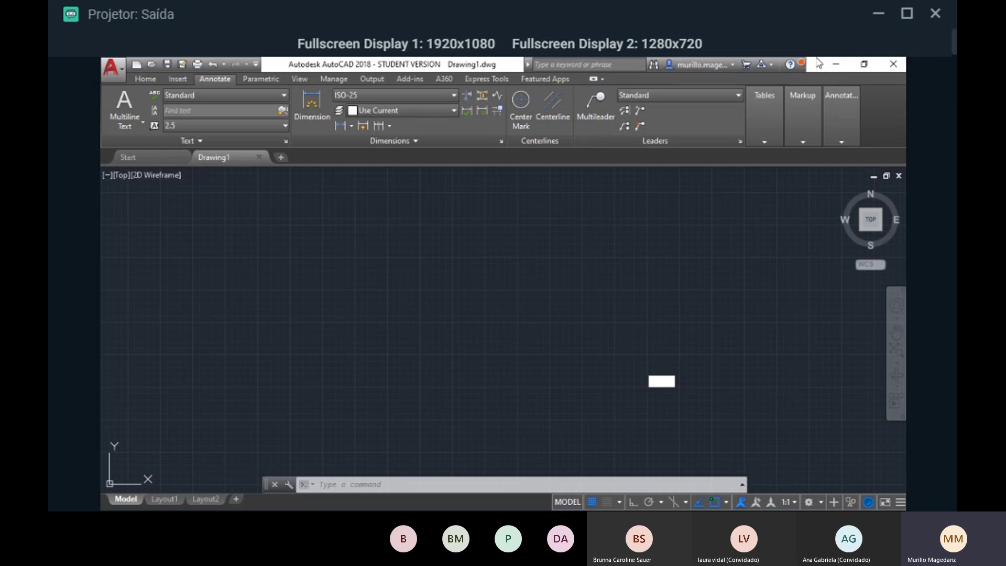
click(835, 64)
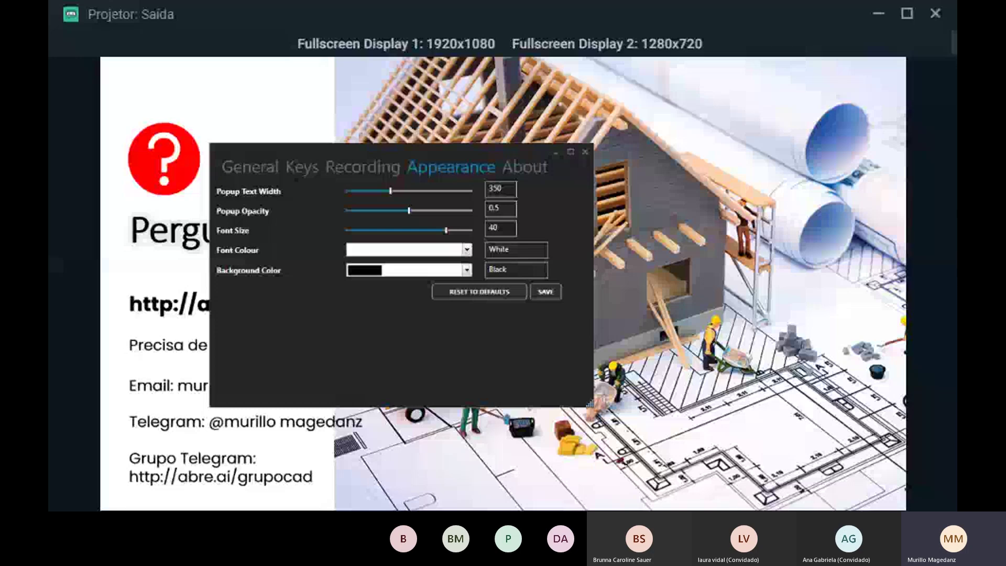
click(554, 153)
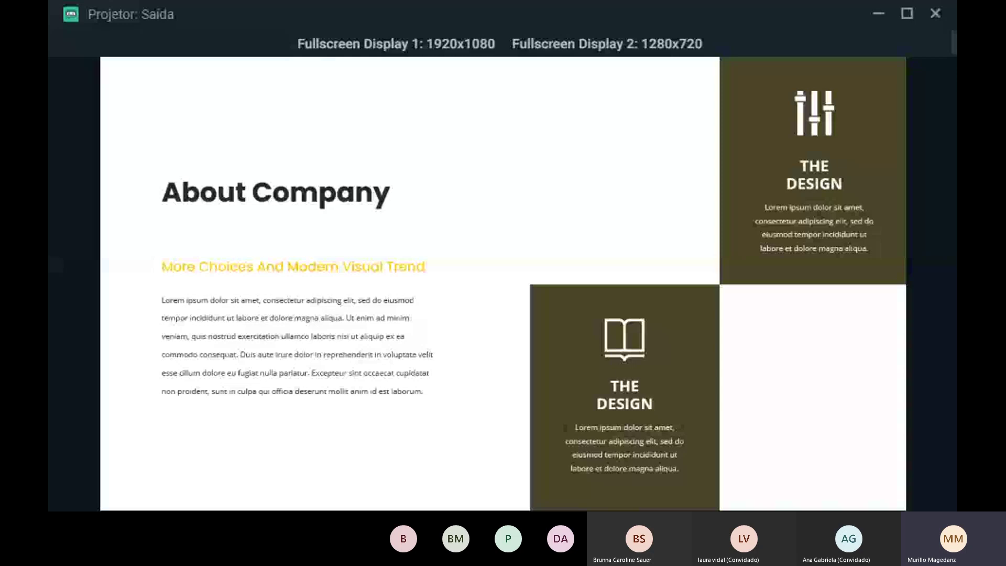
key(alt+Tab)
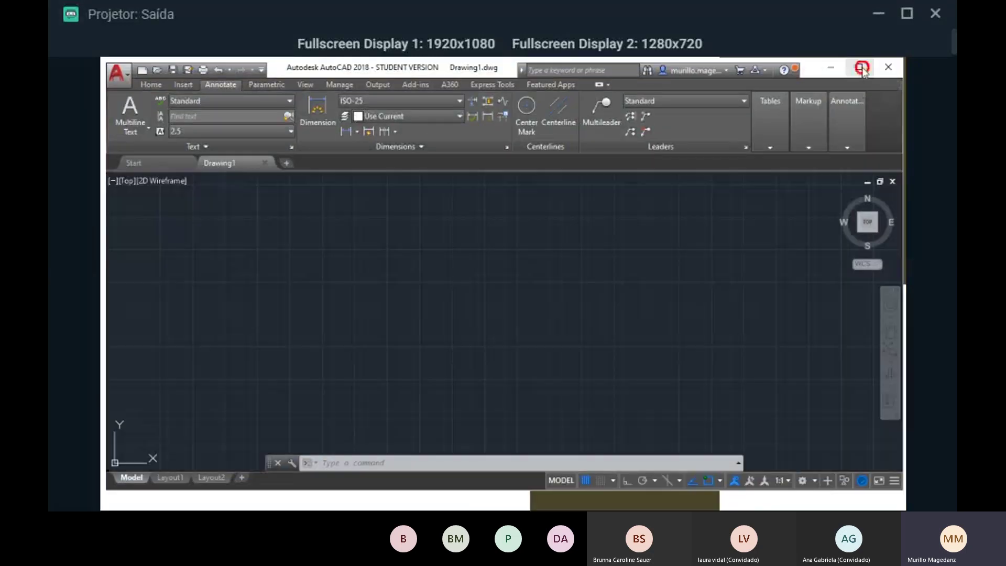
click(863, 65)
- Test the input display with the text sdasd and empty selection windows, leaving no command active
click(335, 323)
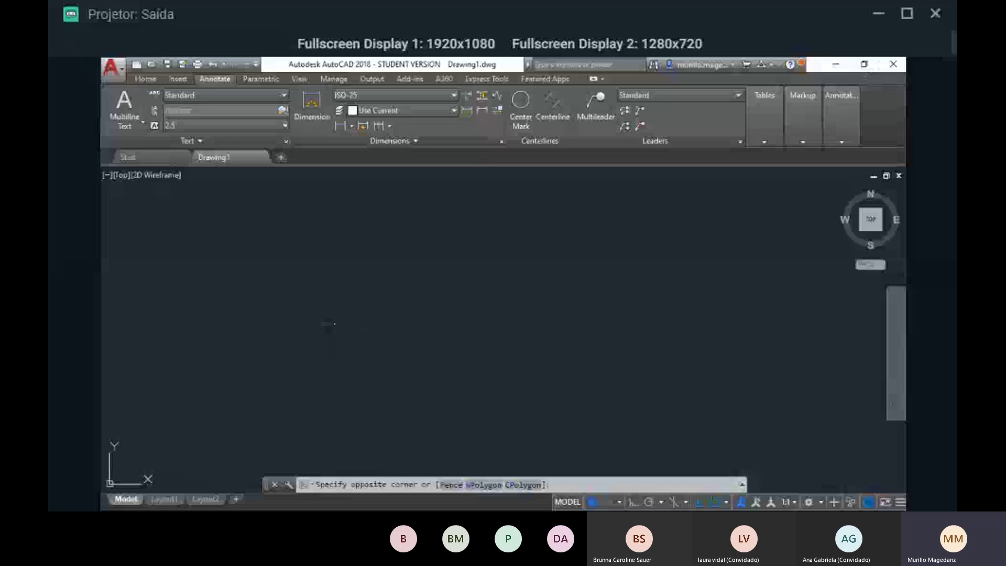
click(558, 308)
text(sdasd)
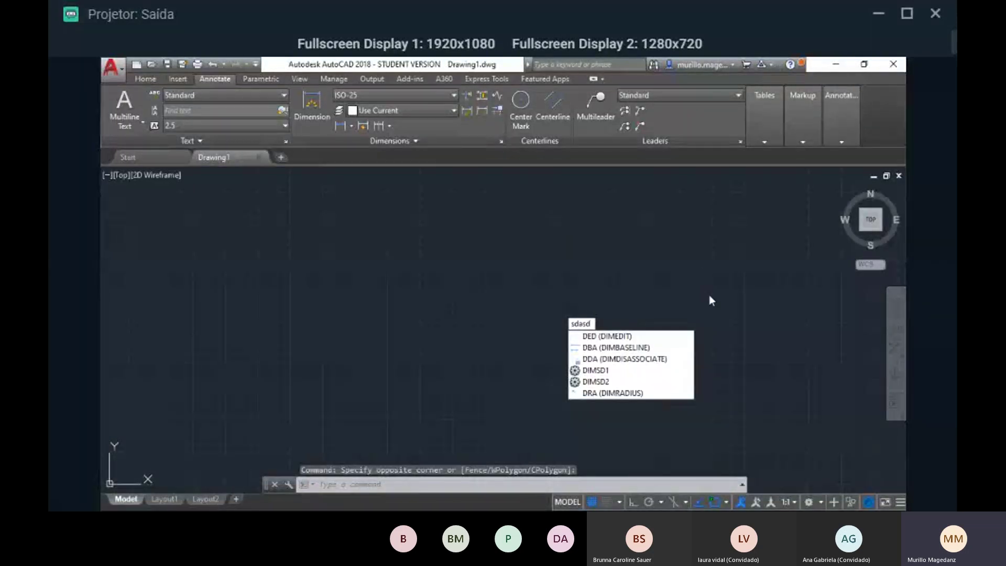
click(630, 265)
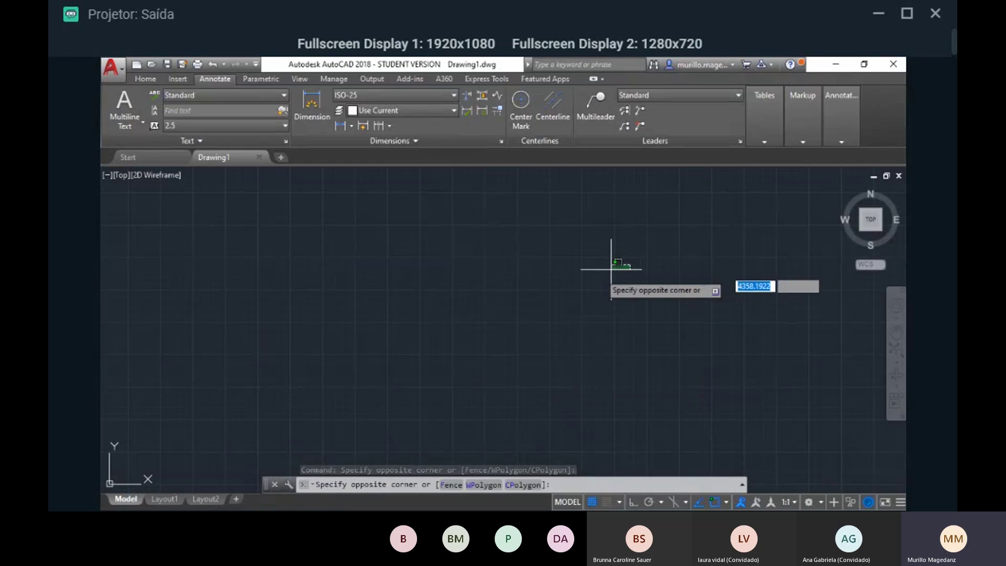
click(209, 422)
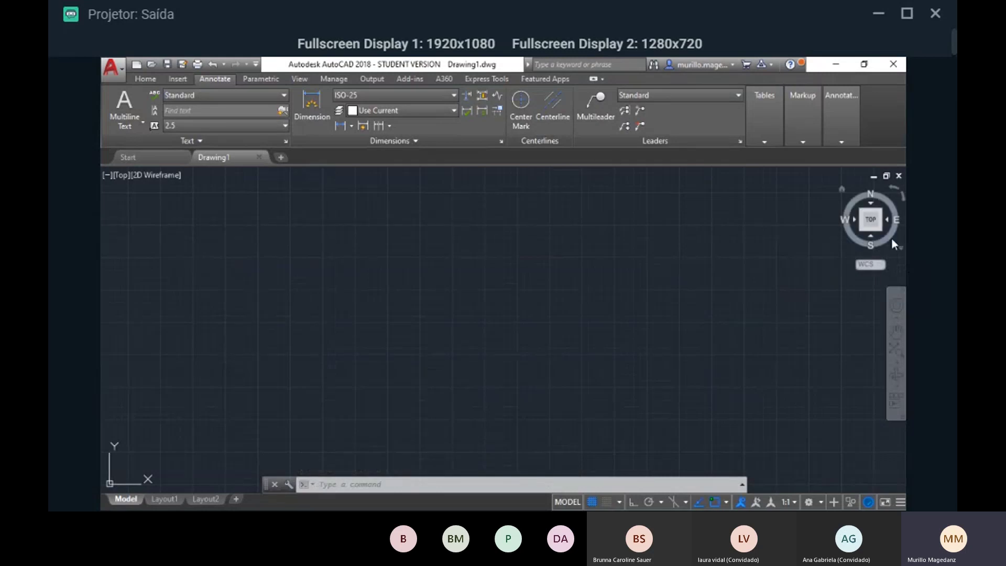
- Show the Home tool set and look over the expanded Utilities tools for measuring and points
click(145, 81)
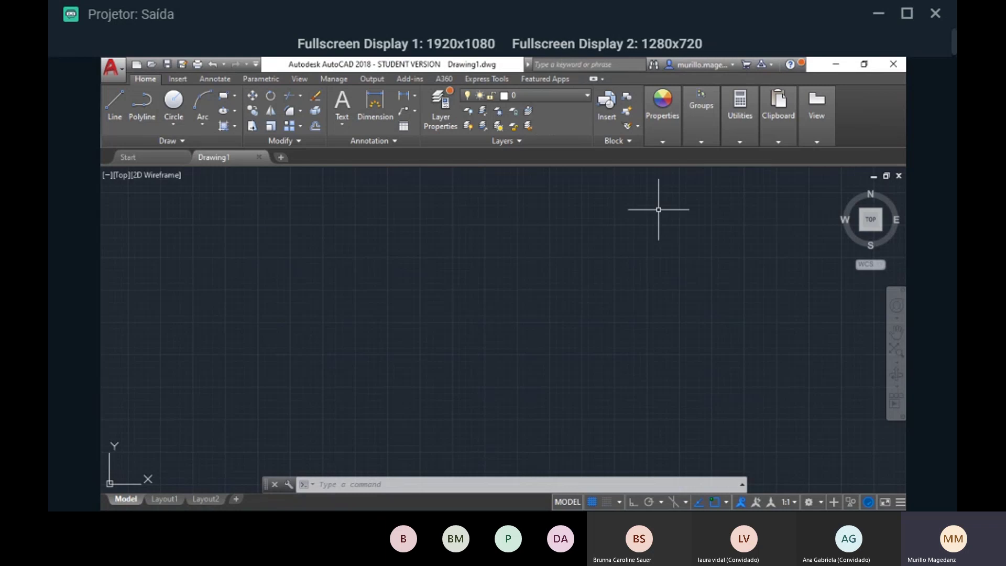
click(739, 141)
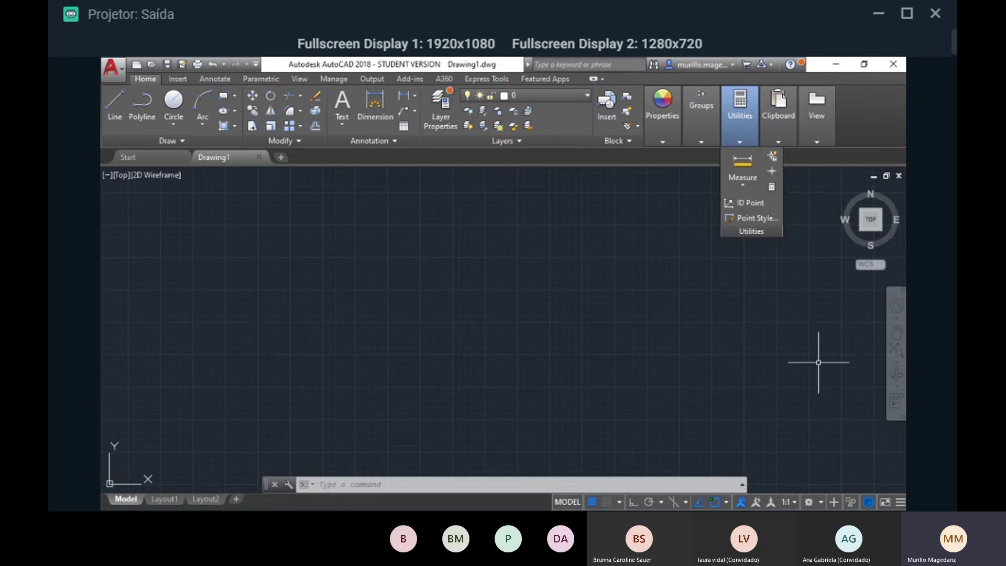
click(812, 355)
click(805, 362)
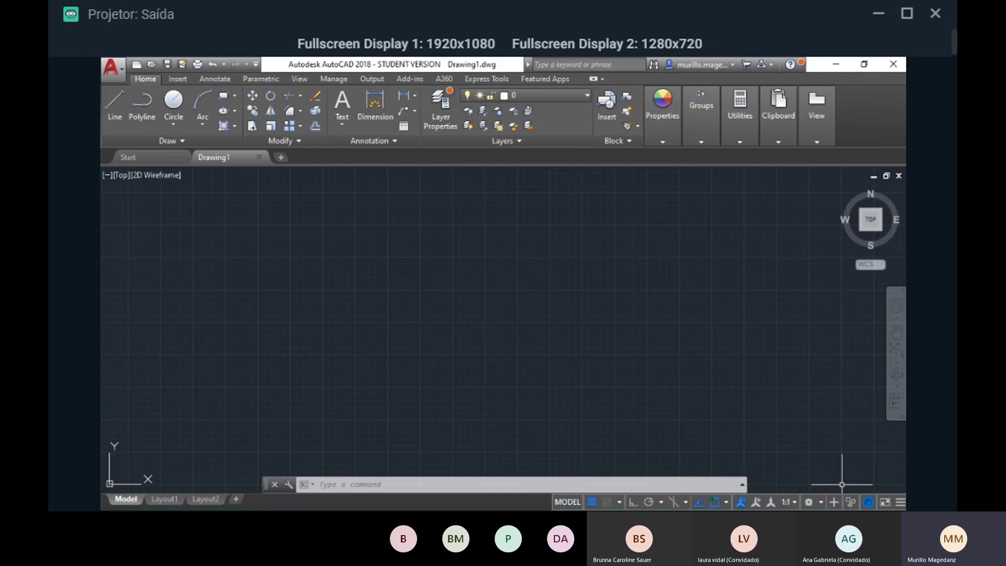
- Demonstrate selection on the empty canvas by sweeping a selection window between two opposite corners
drag(714, 433, 597, 351)
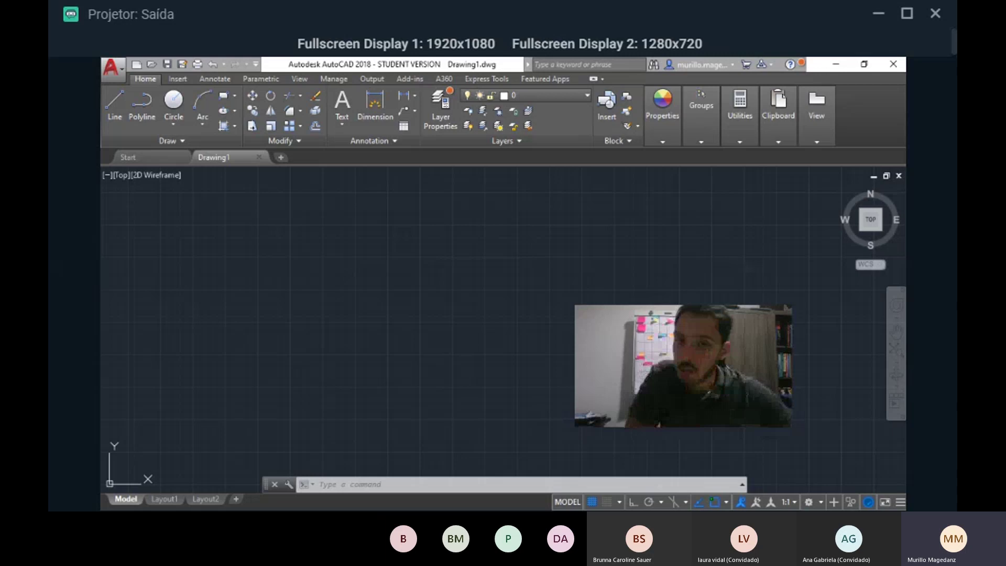
click(460, 338)
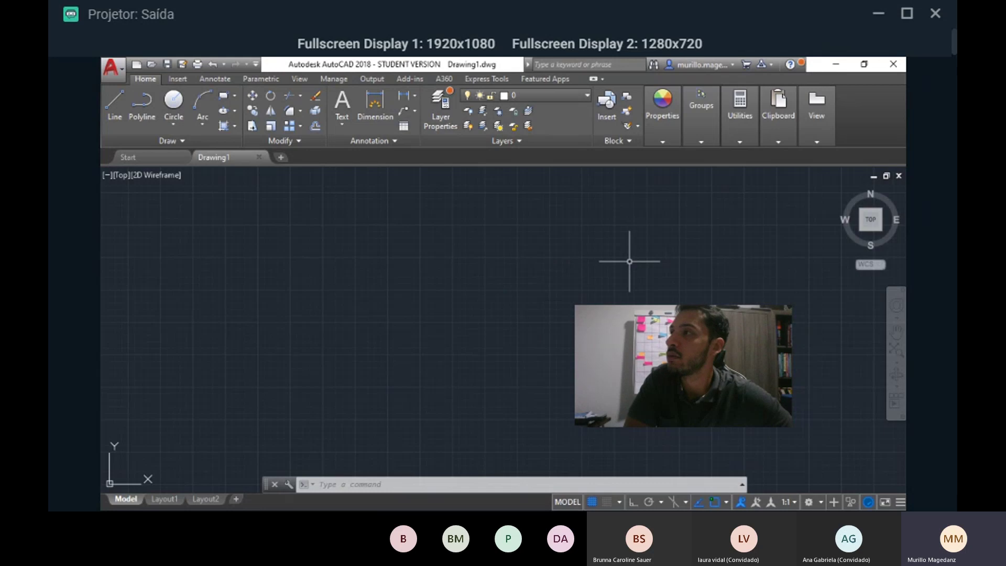
right_click(516, 344)
click(413, 354)
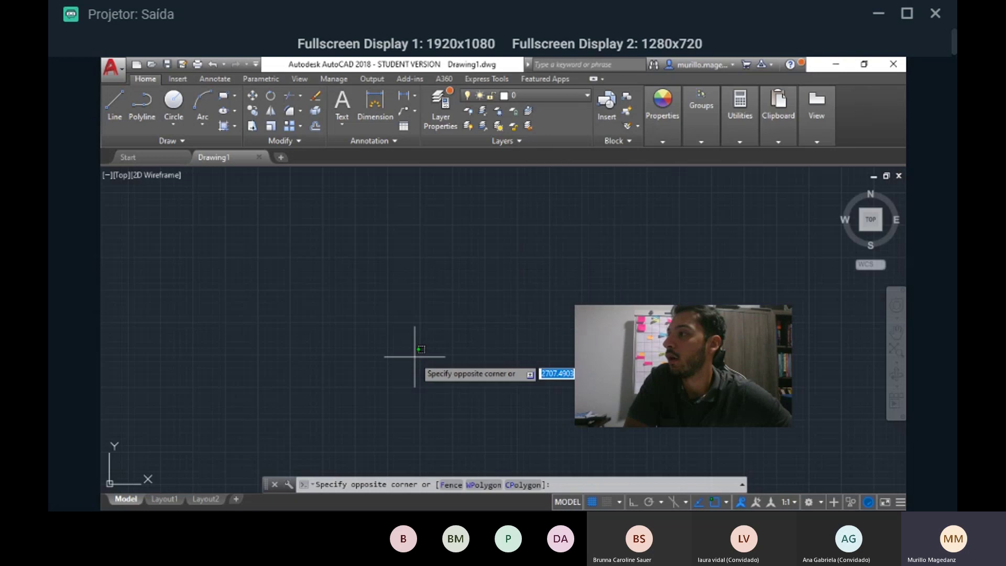
click(523, 280)
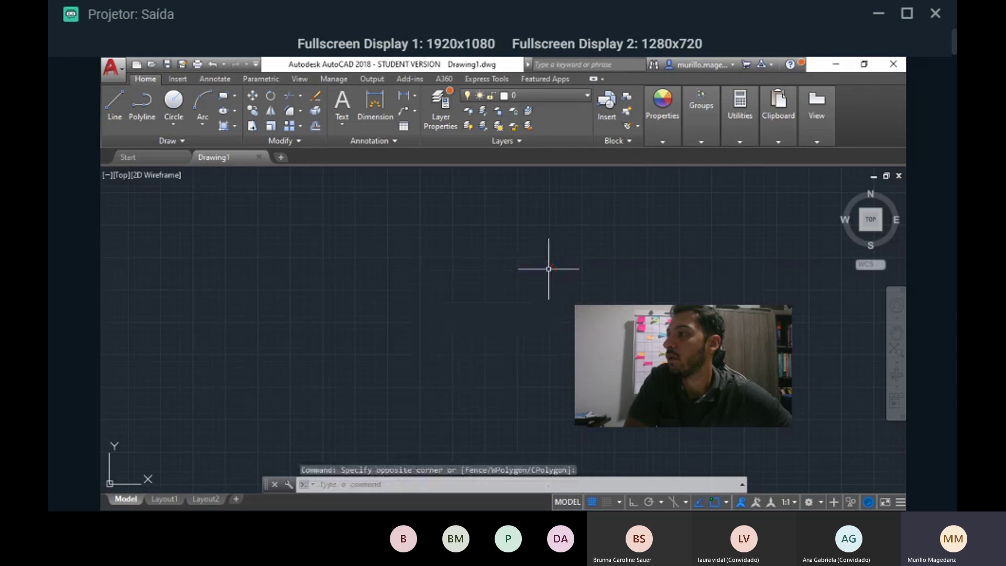
- Demonstrate panning by shifting the drawing view until the origin sits inside the canvas
middle_click(511, 294)
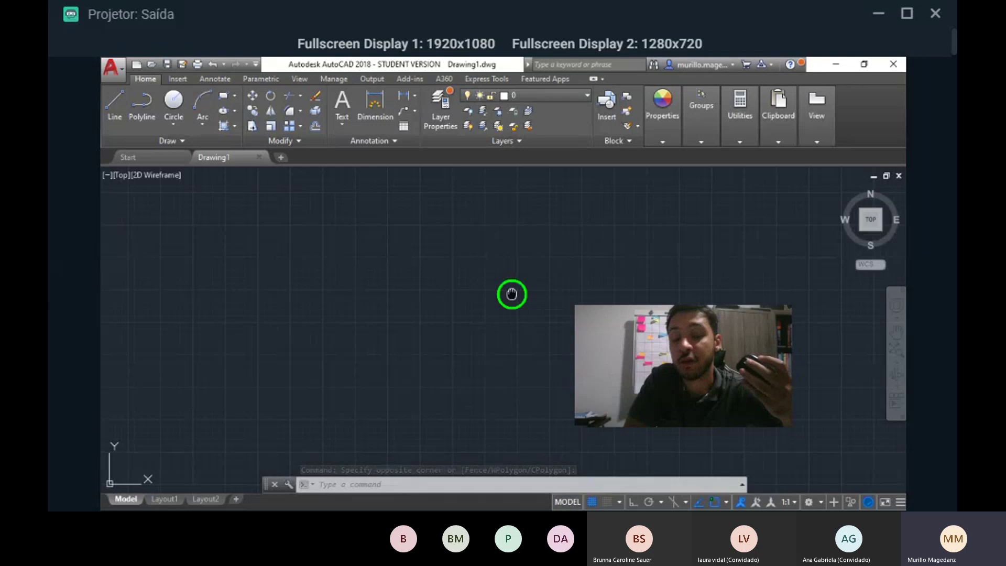
mouse_move(421, 327)
middle_down()
mouse_move(503, 269)
mouse_move(457, 393)
mouse_move(515, 297)
mouse_move(540, 281)
middle_up()
click(544, 278)
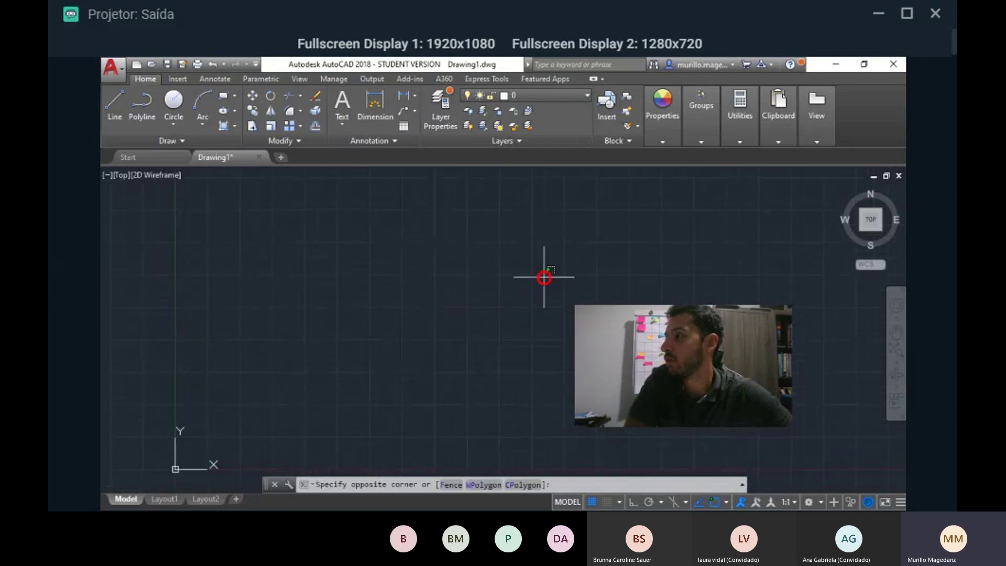
middle_click(382, 299)
middle_drag(599, 288, 602, 288)
right_click(602, 289)
- Demonstrate an empty blue selection window and zoom the drawing view out and back in
click(507, 283)
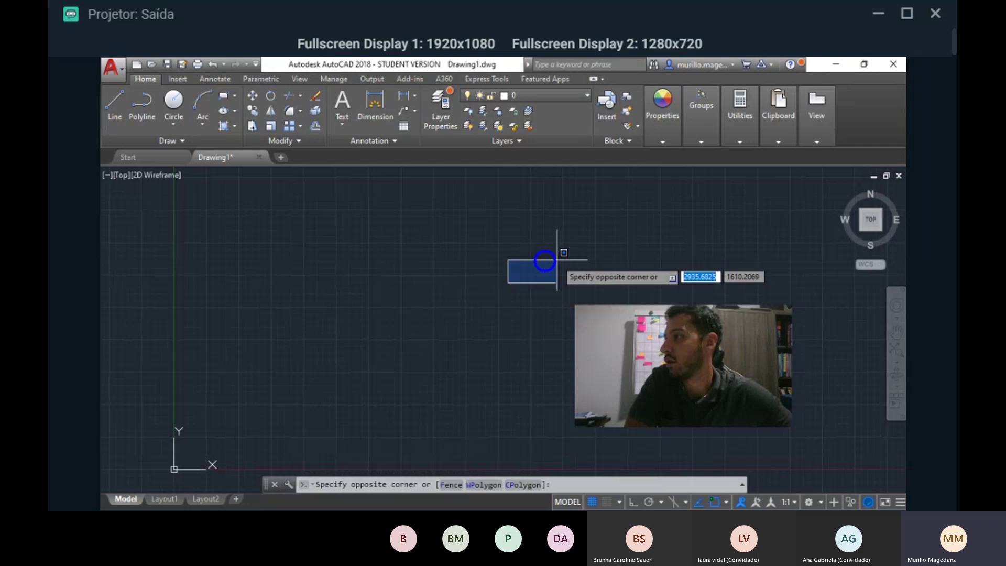
click(636, 258)
scroll(599, 280, down, 10)
scroll(599, 281, up, 10)
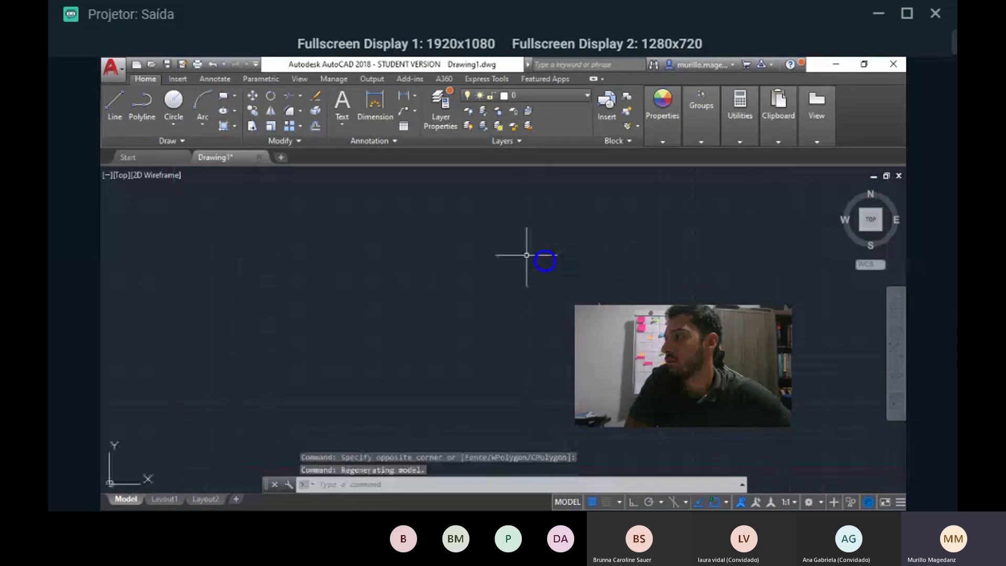
- Demonstrate empty selection windows on the canvas, and pan and zoom the drawing view around the origin
click(527, 254)
click(583, 281)
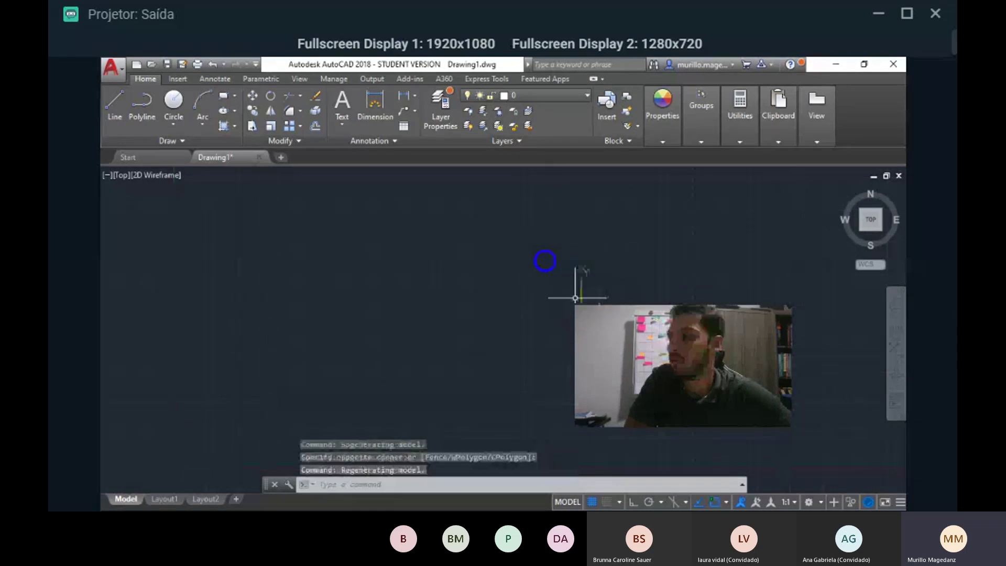
right_click(568, 295)
right_click(775, 285)
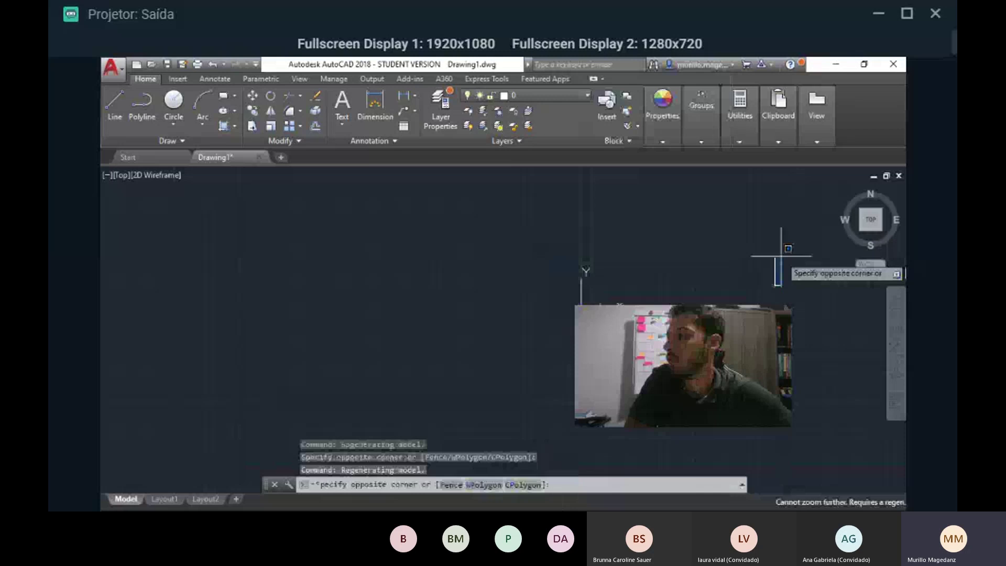
scroll(681, 246, up, 3)
click(639, 240)
mouse_move(655, 221)
middle_down()
mouse_move(600, 288)
mouse_move(613, 247)
mouse_move(560, 351)
middle_up()
scroll(560, 352, down, 3)
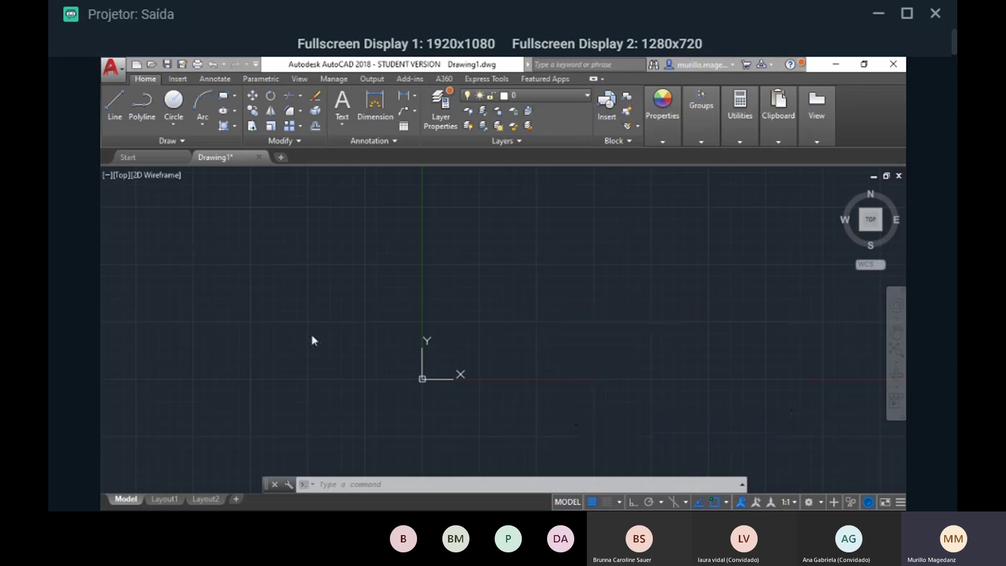
- Demonstrate zooming the empty drawing out and in, and pan the view around the origin
scroll(638, 339, down, 7)
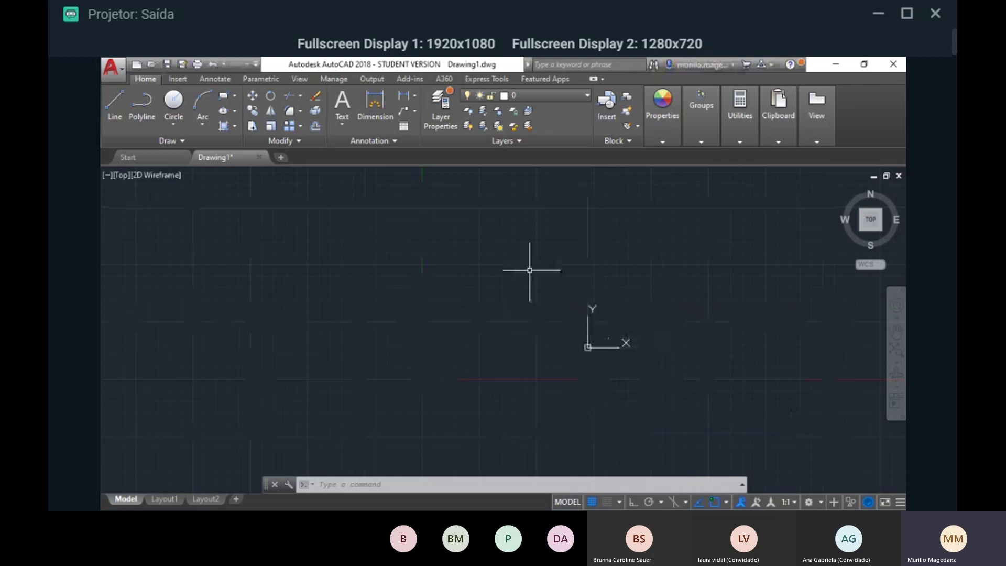
scroll(631, 336, up, 10)
scroll(311, 335, down, 3)
middle_drag(396, 310, 398, 250)
scroll(335, 337, down, 2)
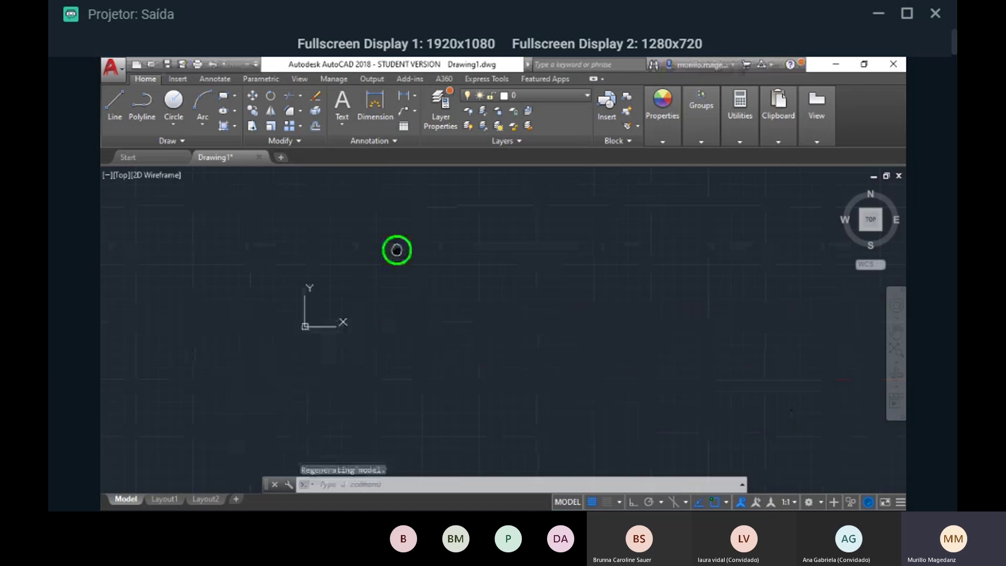
scroll(412, 235, down, 2)
middle_drag(450, 198, 391, 293)
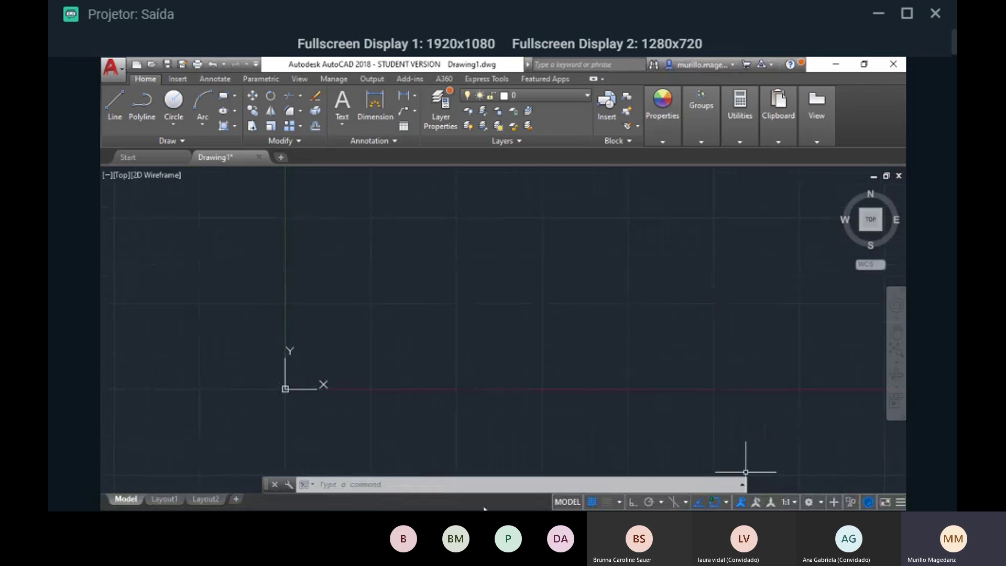
- Alternate zooming and panning until the origin sits near the lower-left corner of the drawing area
scroll(592, 401, down, 1)
scroll(395, 391, up, 4)
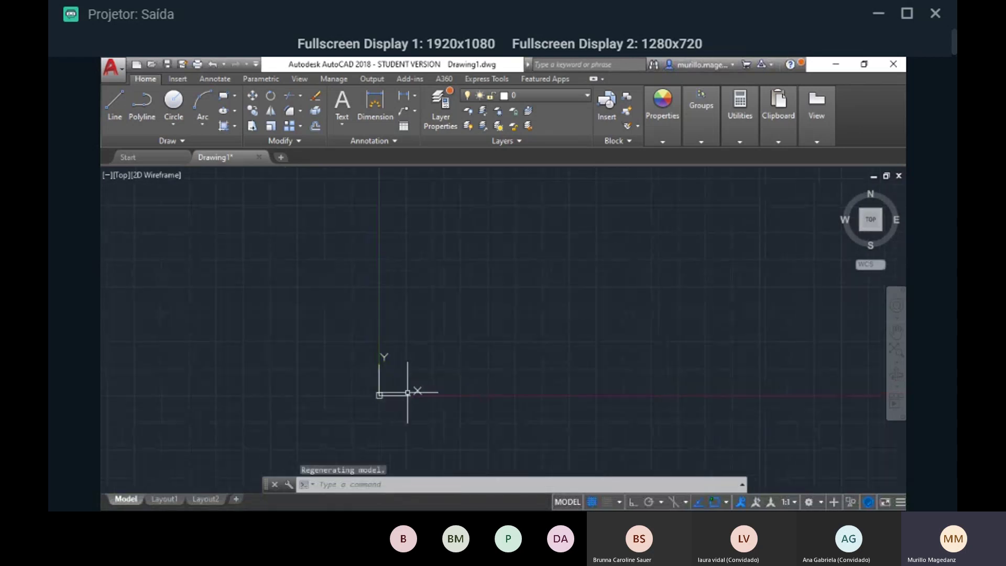
middle_drag(545, 295, 287, 359)
scroll(288, 359, down, 4)
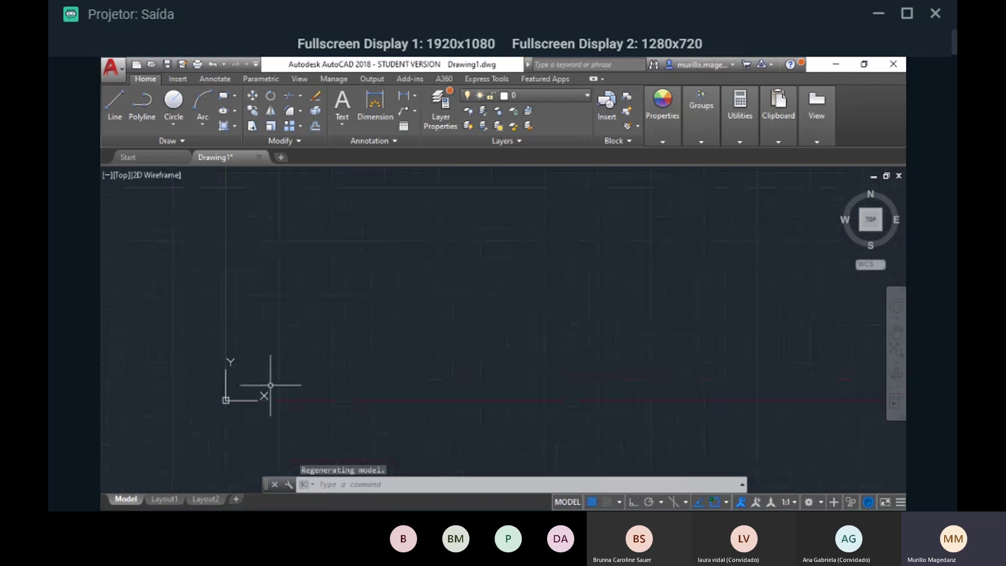
scroll(333, 295, up, 2)
middle_drag(349, 289, 328, 272)
scroll(328, 272, down, 2)
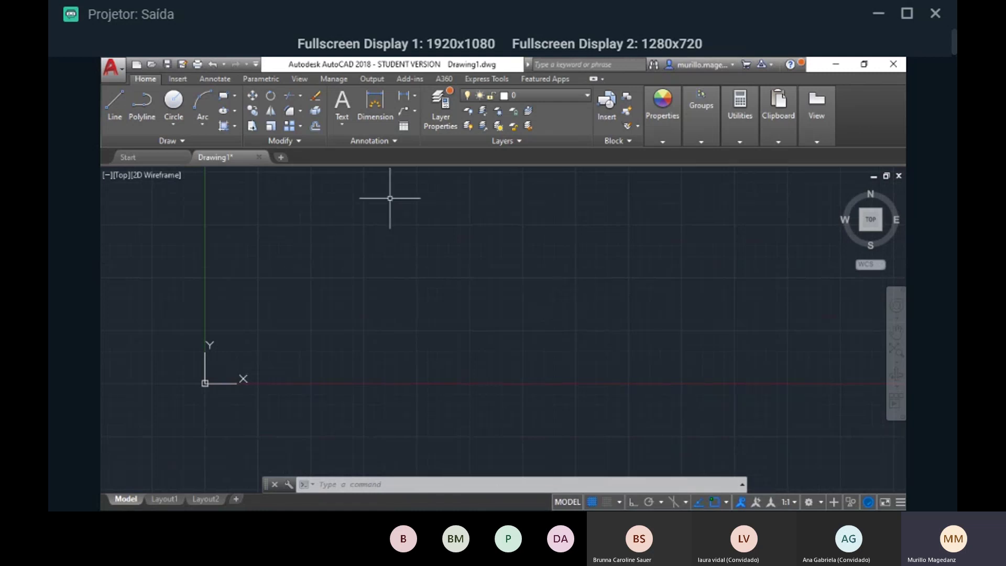
middle_drag(390, 198, 373, 267)
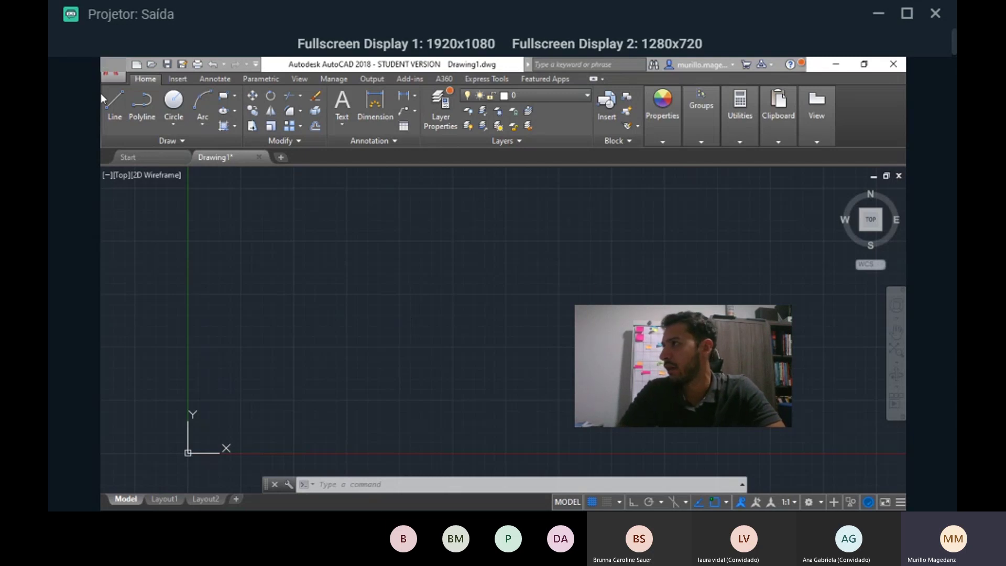
- Demonstrate a short crossing lasso and blue selection windows swept from left to right across the empty canvas
mouse_move(462, 239)
mouse_down()
mouse_move(532, 282)
mouse_move(606, 303)
mouse_move(431, 240)
mouse_up()
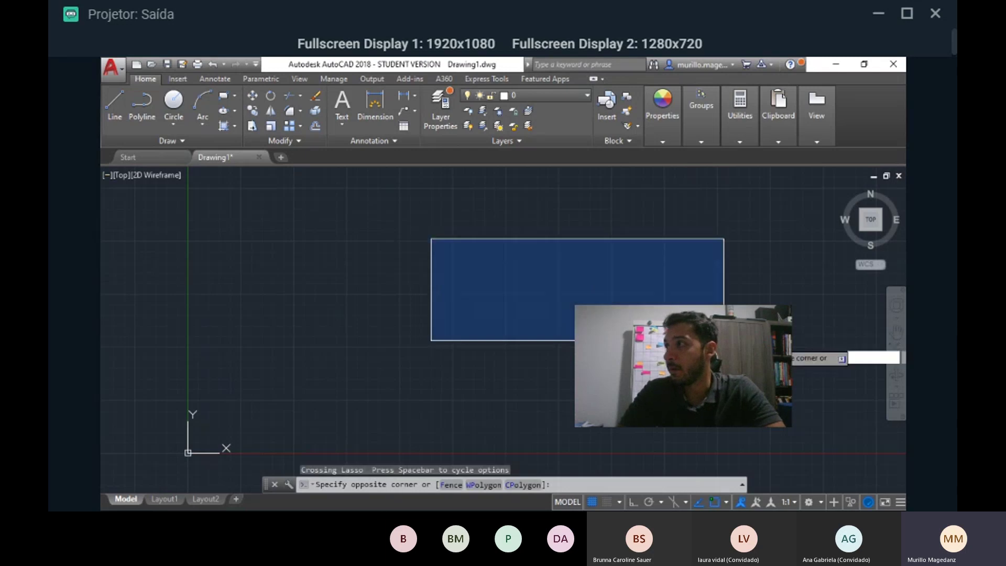
click(723, 339)
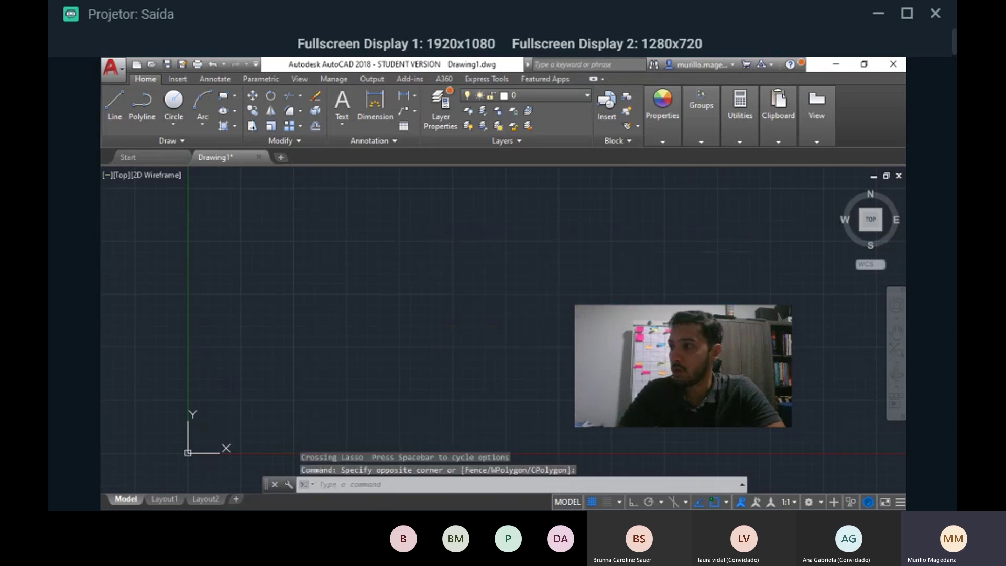
click(229, 261)
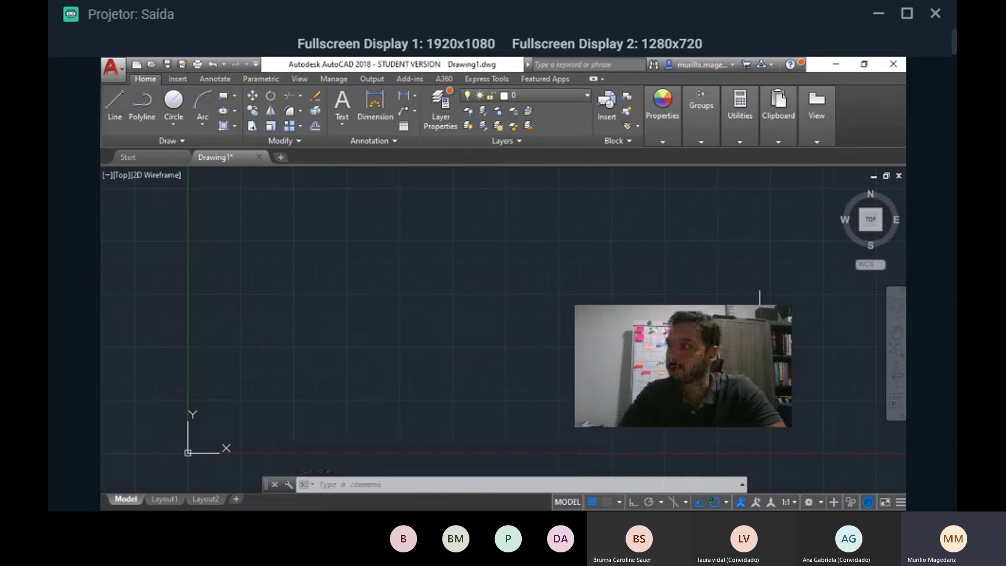
click(649, 386)
click(649, 385)
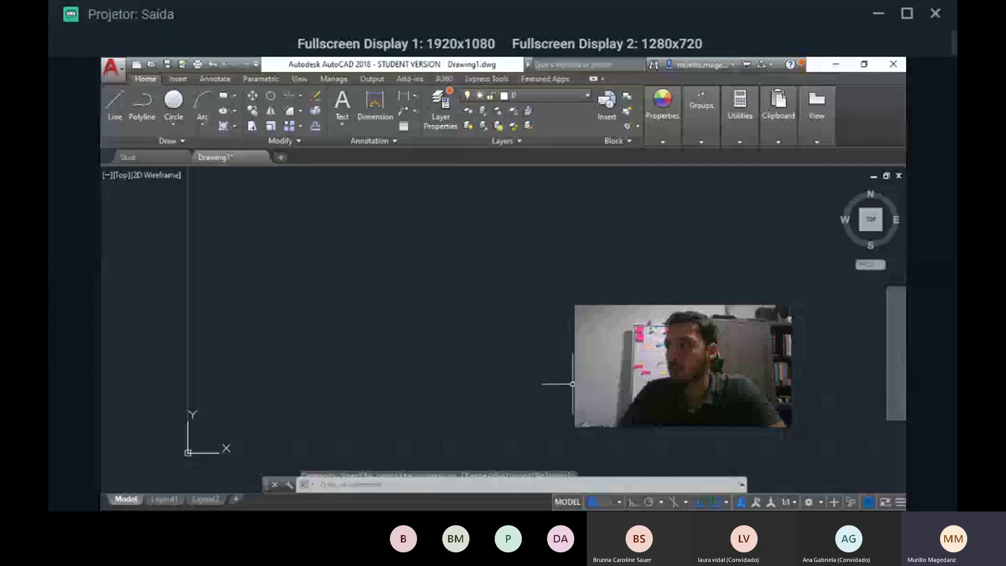
- Demonstrate green crossing selections swept from right to left over the empty drawing area
click(559, 377)
click(556, 378)
click(555, 377)
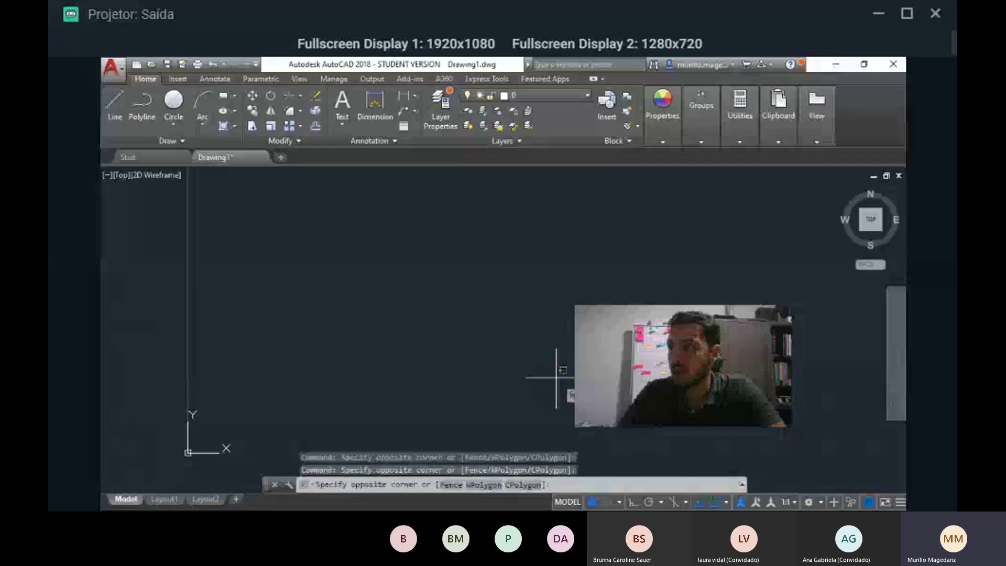
click(343, 309)
click(558, 346)
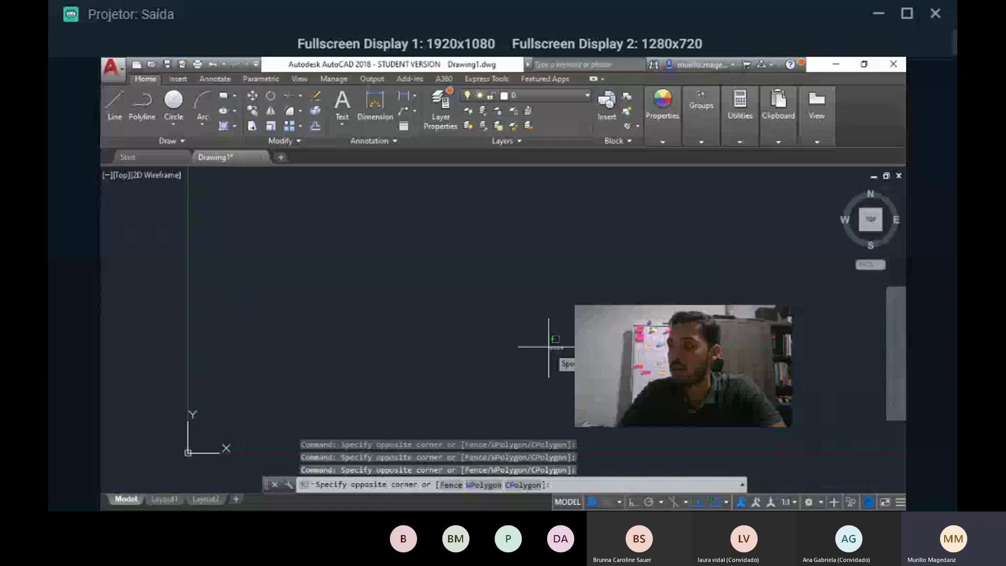
click(309, 277)
drag(603, 329, 520, 302)
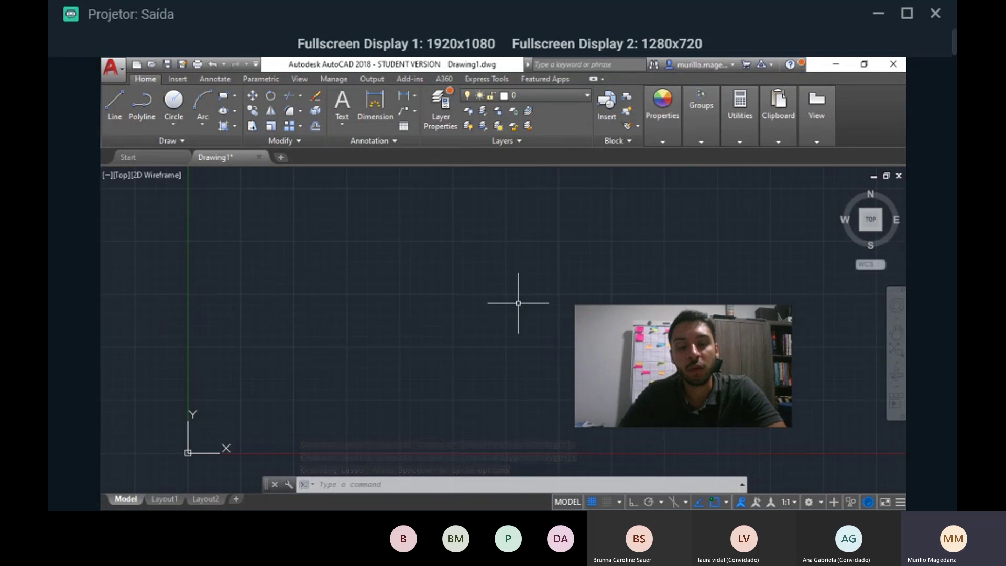
click(518, 303)
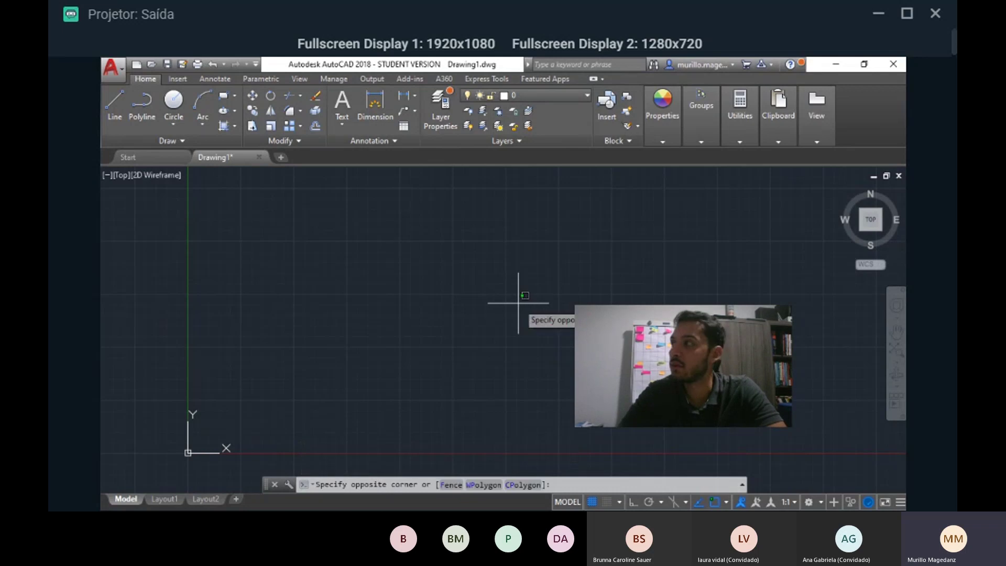
click(457, 406)
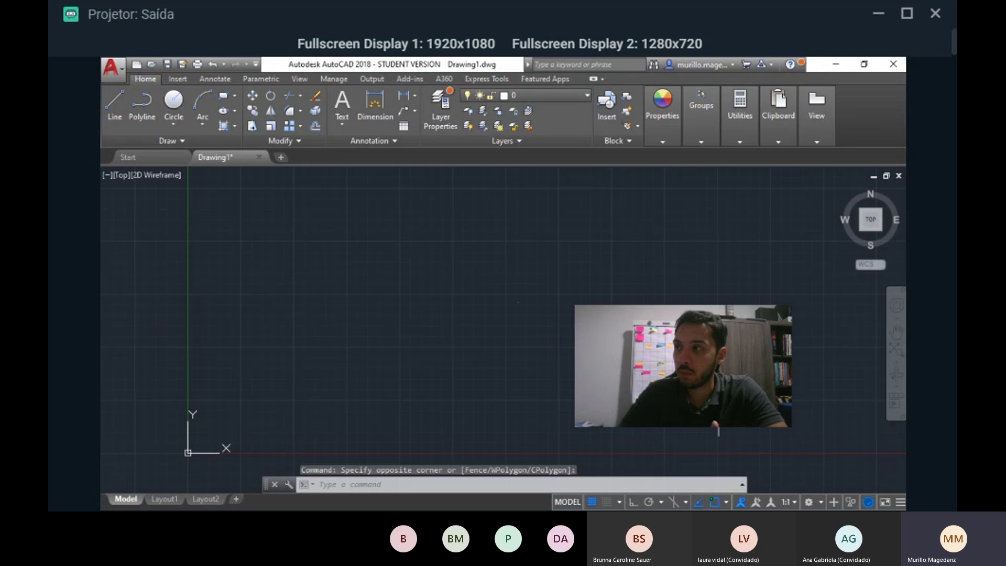
click(390, 275)
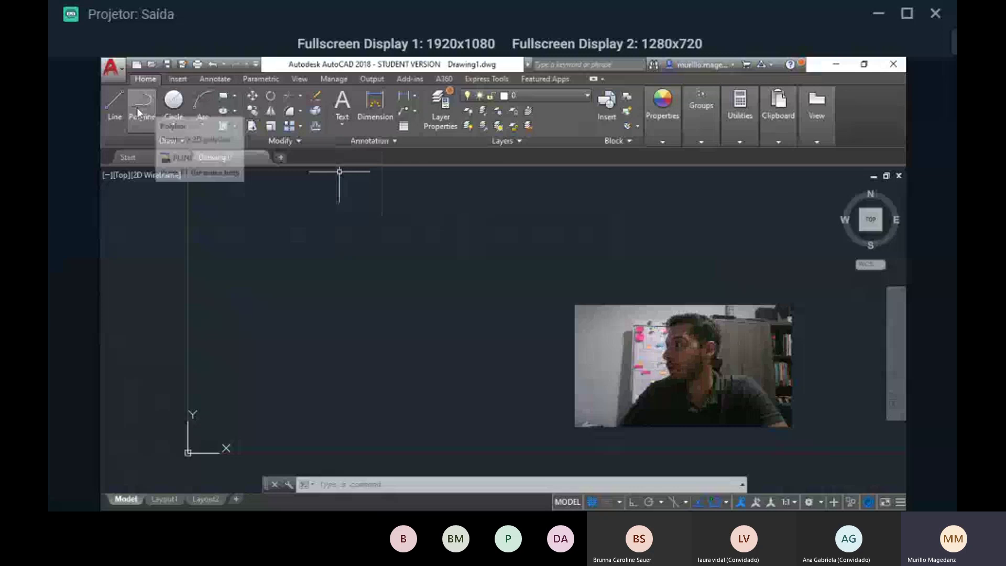
- Show the Insert tool set and repeat empty crossing and window selections between opposite corners of the canvas
click(175, 80)
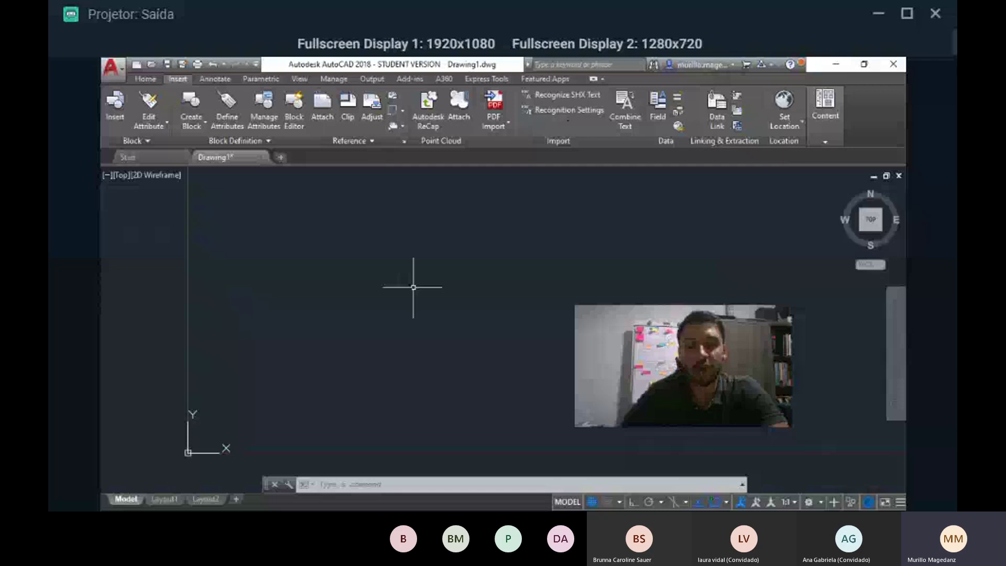
click(688, 343)
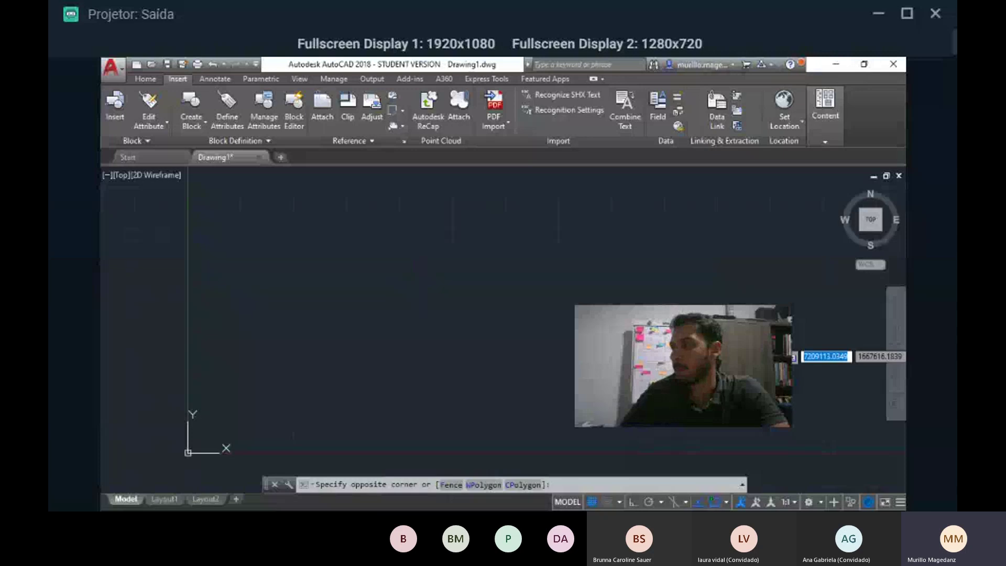
click(382, 273)
click(699, 426)
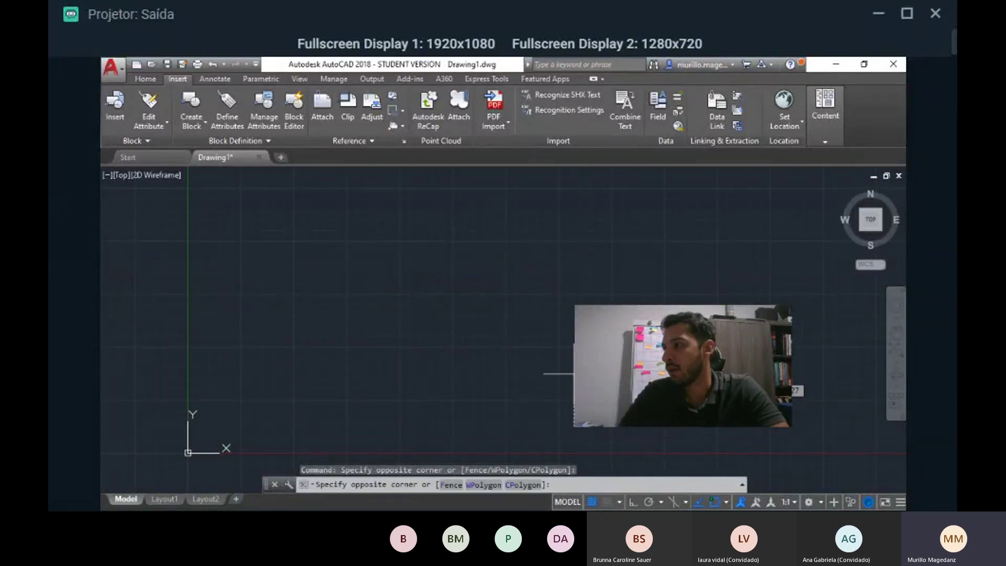
click(239, 213)
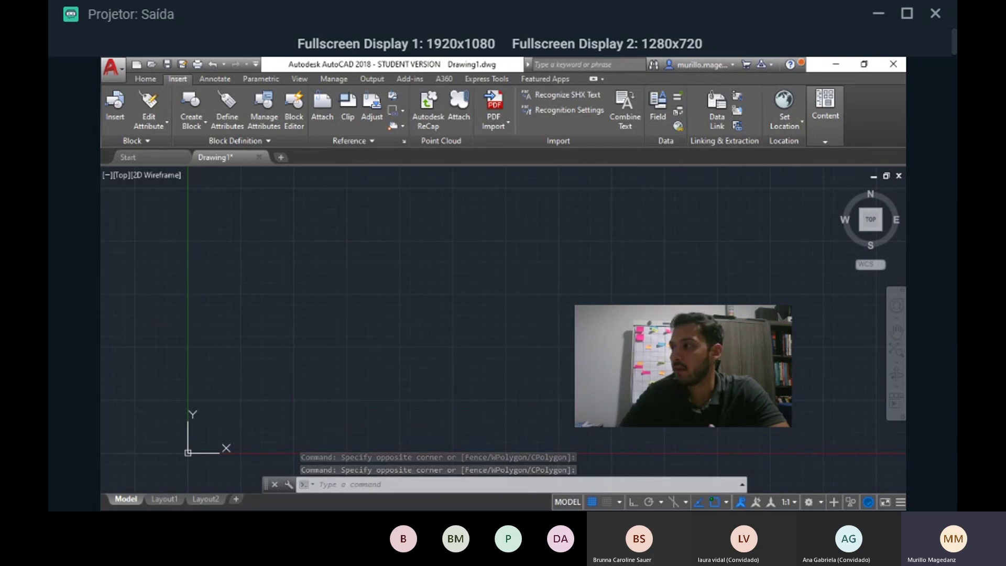
click(687, 408)
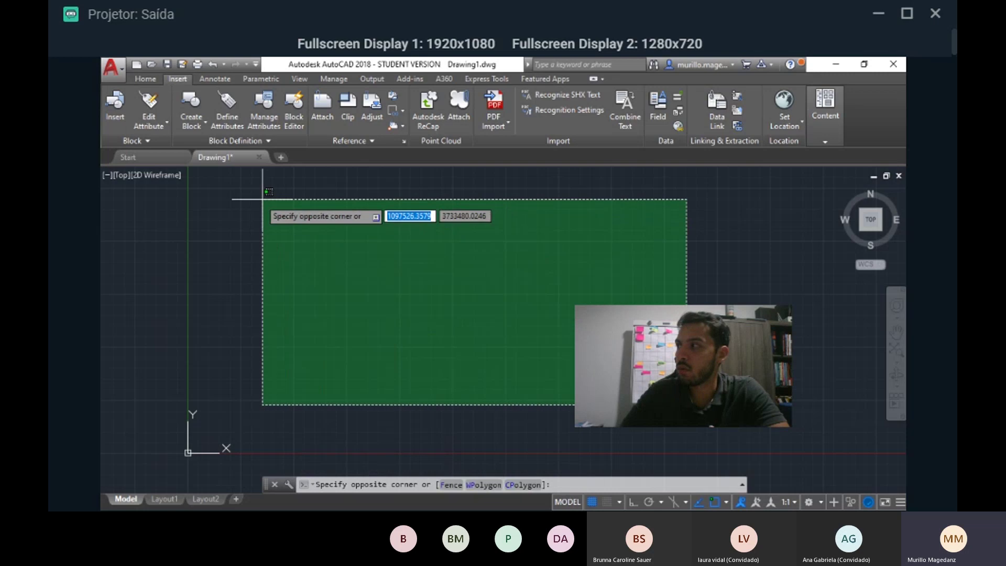
click(260, 204)
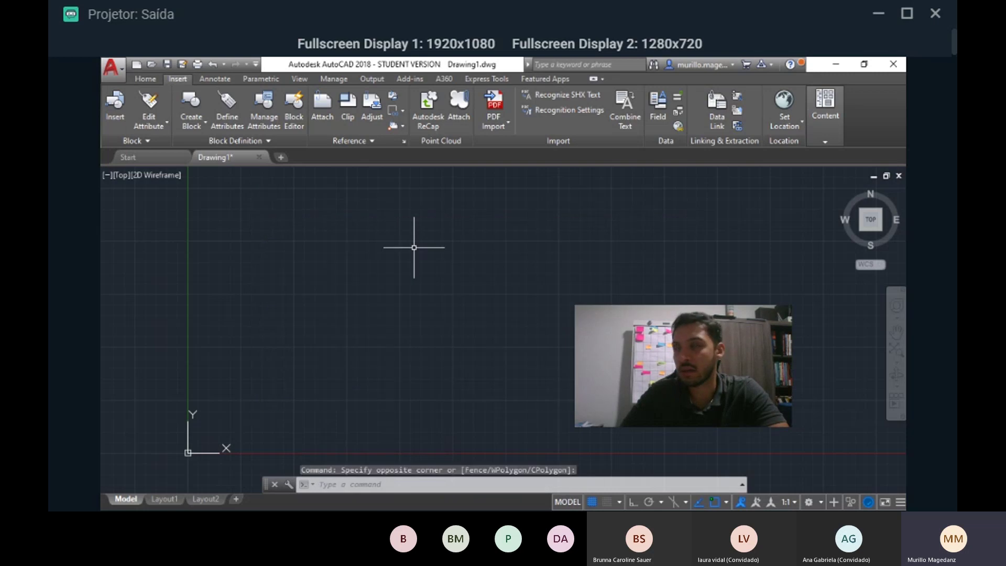
- Return to the Home tool set and sweep one more crossing selection over the empty canvas
click(146, 79)
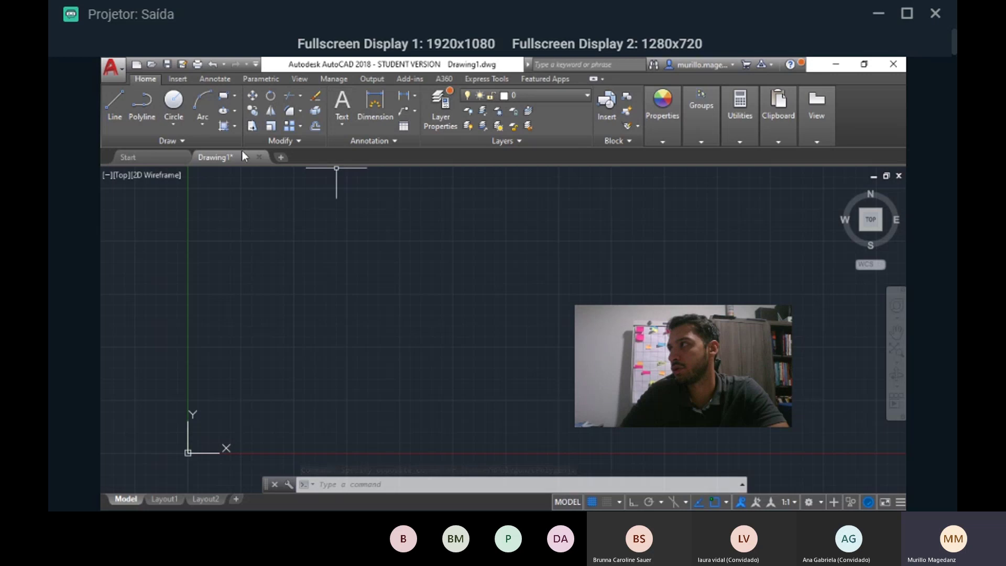
click(624, 303)
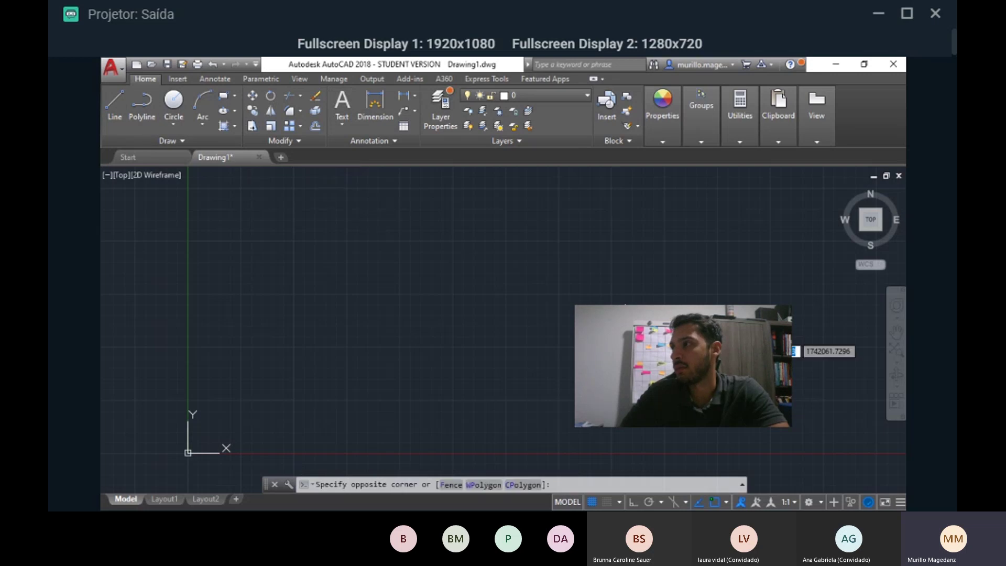
click(383, 226)
- Look over the Parametric and Annotate tool sets and start the Dimension command
click(256, 80)
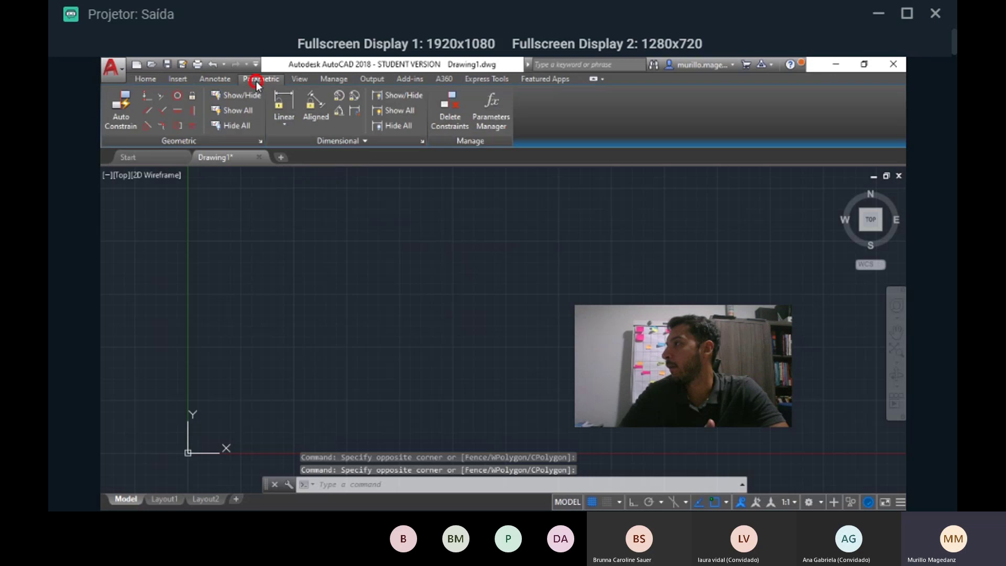
click(219, 79)
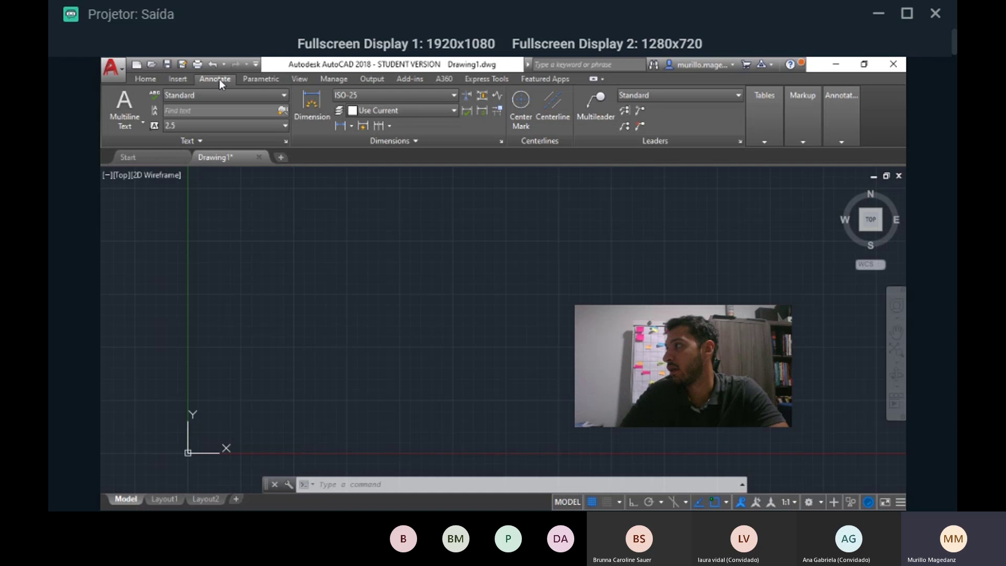
click(309, 113)
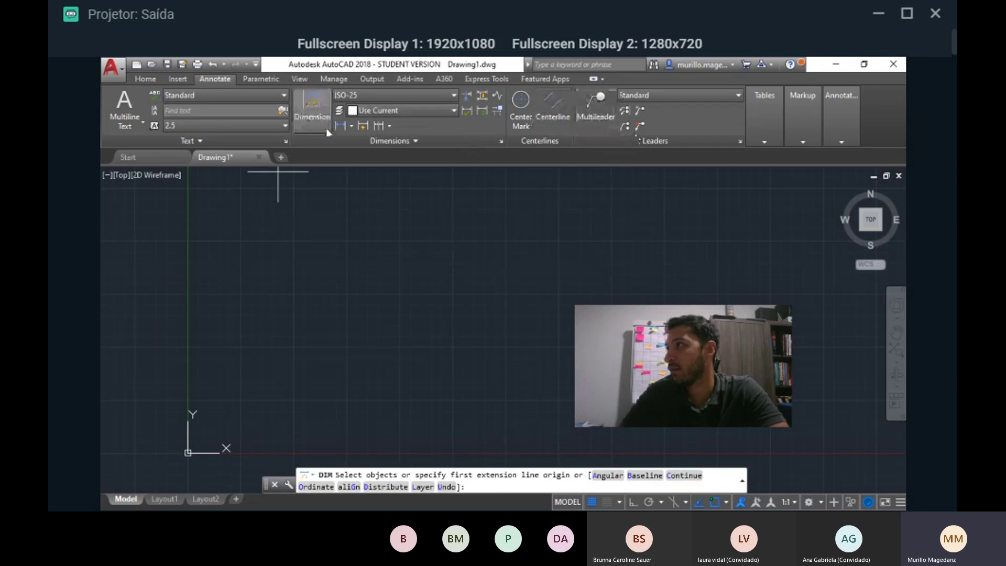
- View the Text Style settings and the option for a new style, cancel out, and show the available dimension styles
click(218, 95)
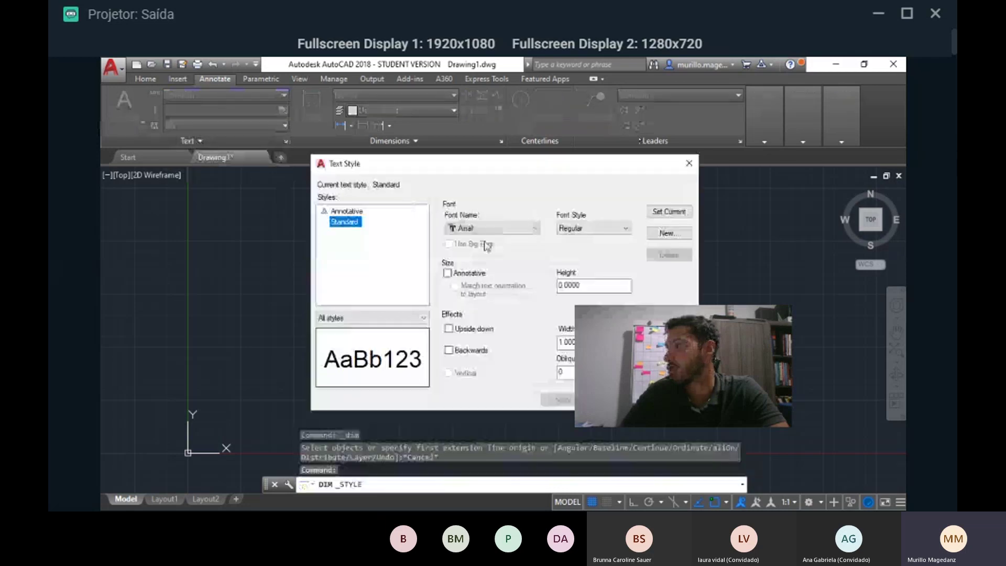
click(669, 232)
click(560, 296)
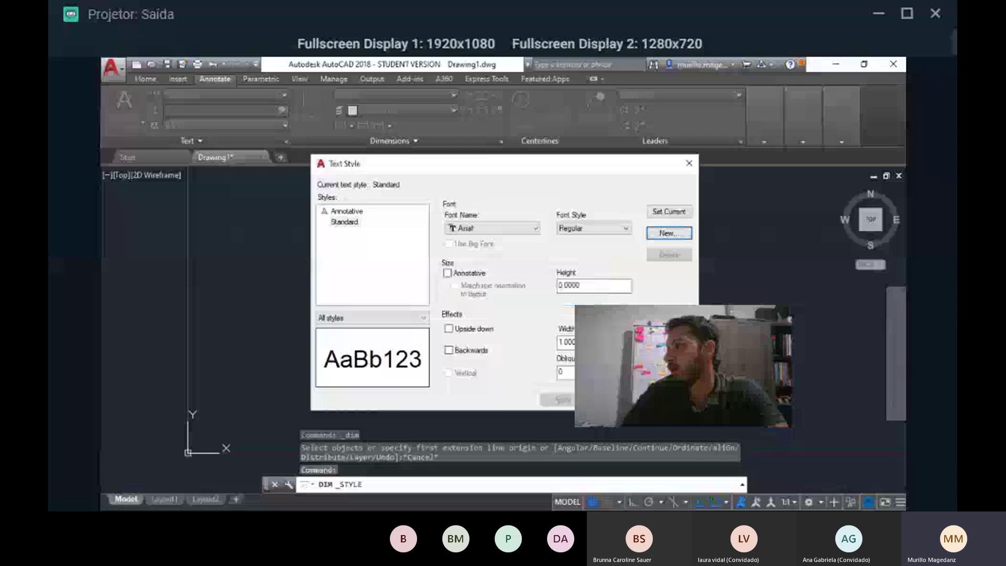
click(616, 400)
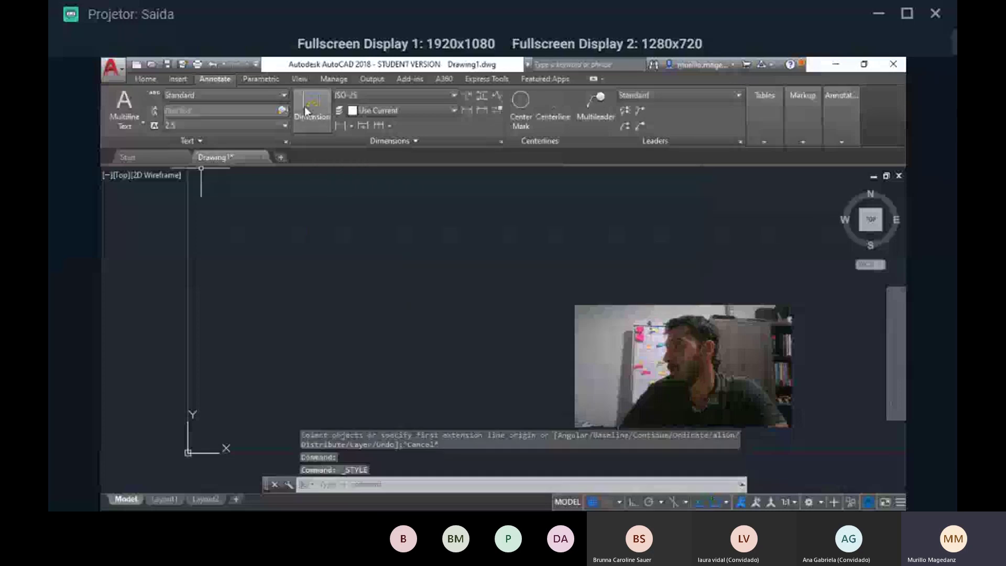
click(445, 96)
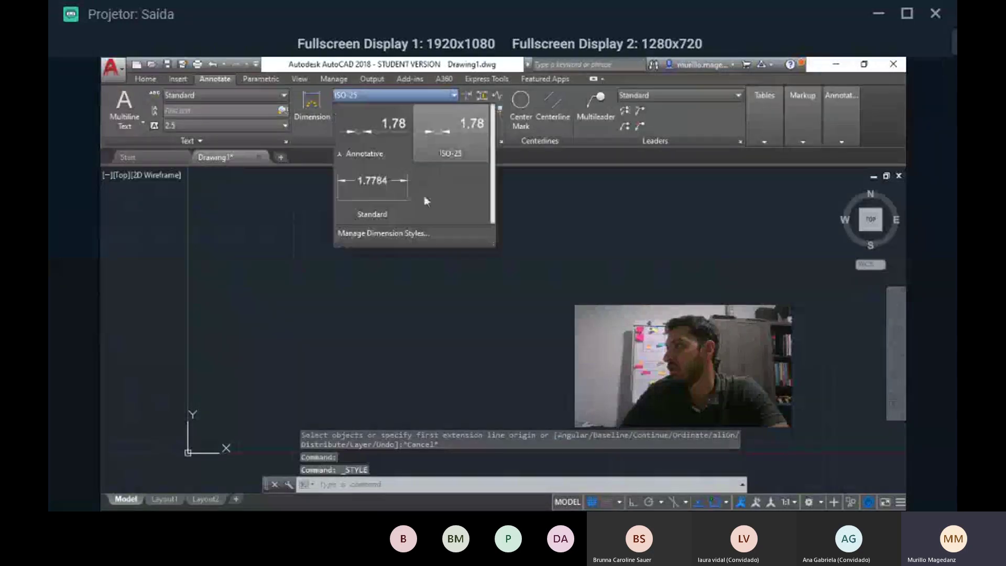
- Open the ISO-25 dimension style for modification and review its line settings, including the option to suppress dimension line 1
click(411, 233)
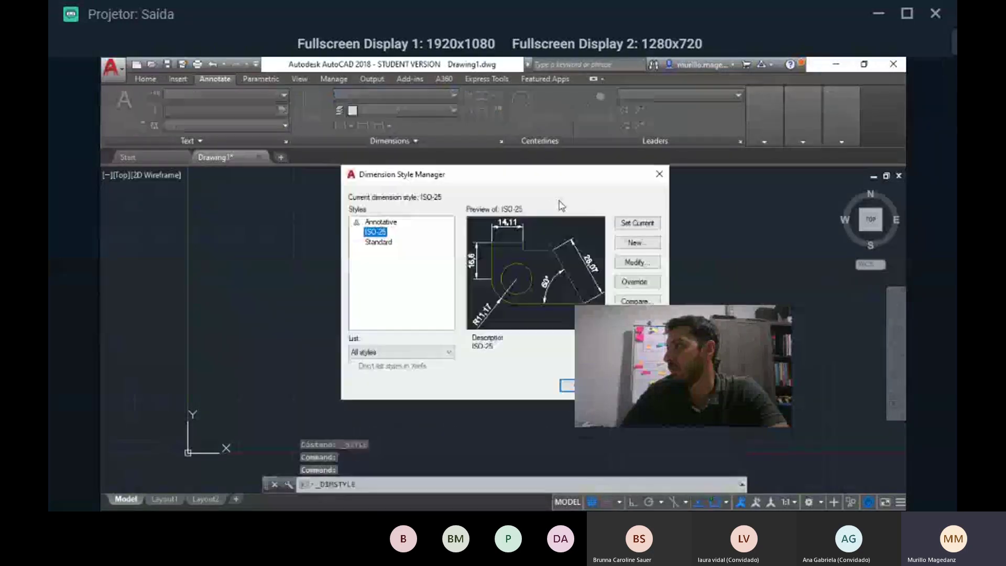
click(652, 263)
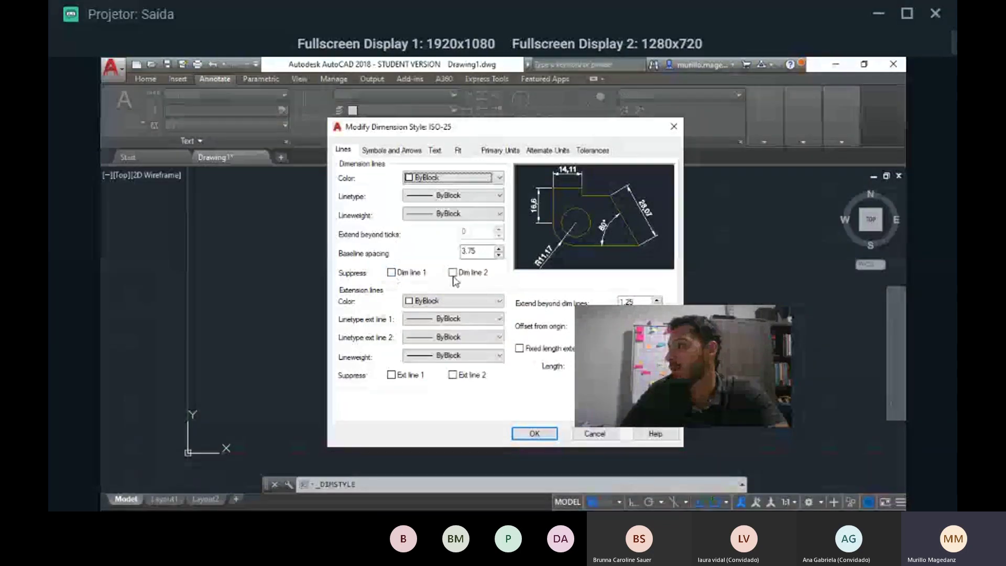
click(398, 272)
click(397, 273)
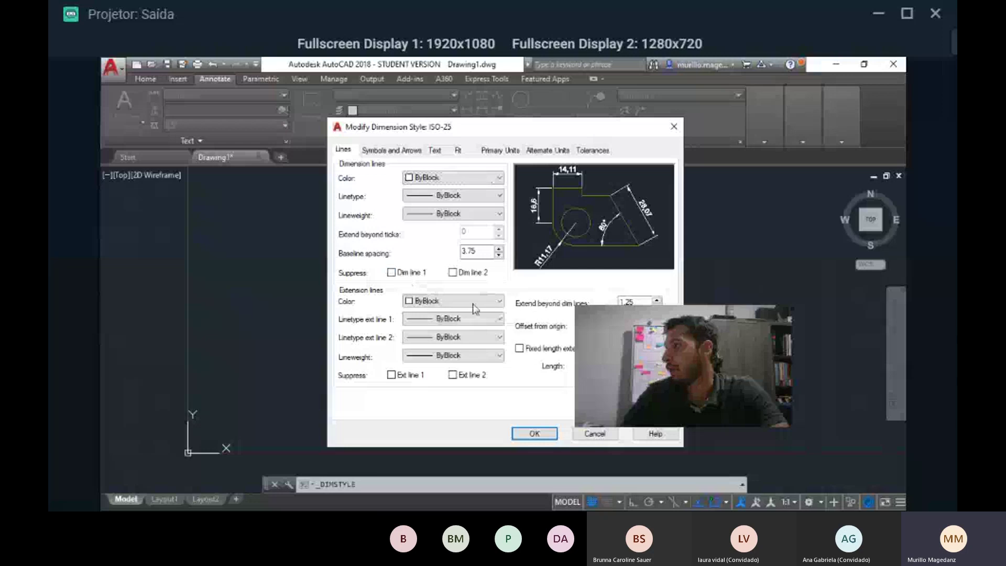
- Review the ISO-25 arrow, text, fit, primary unit, alternate unit and tolerance settings, and leave the style manager without changes
click(398, 150)
click(424, 187)
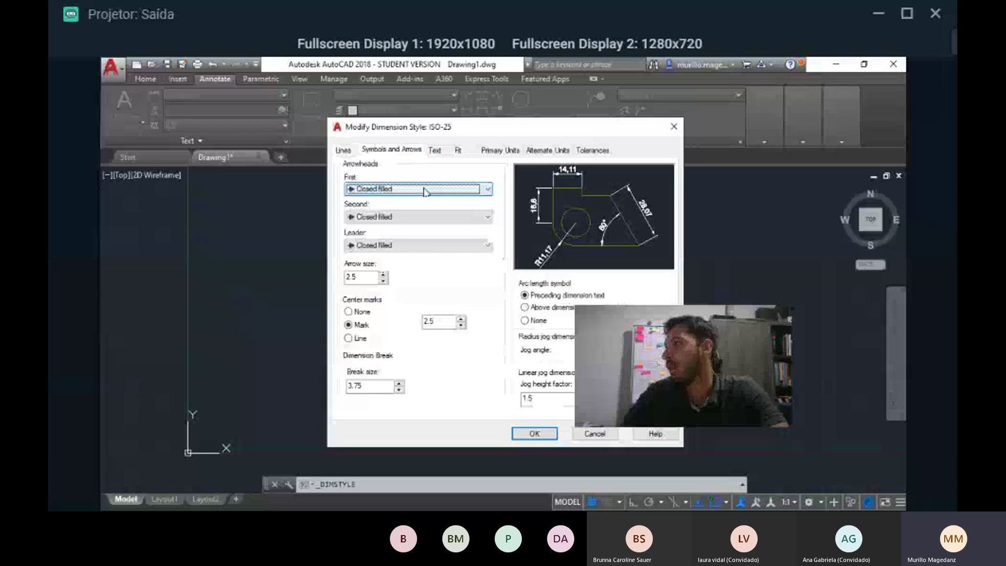
click(434, 150)
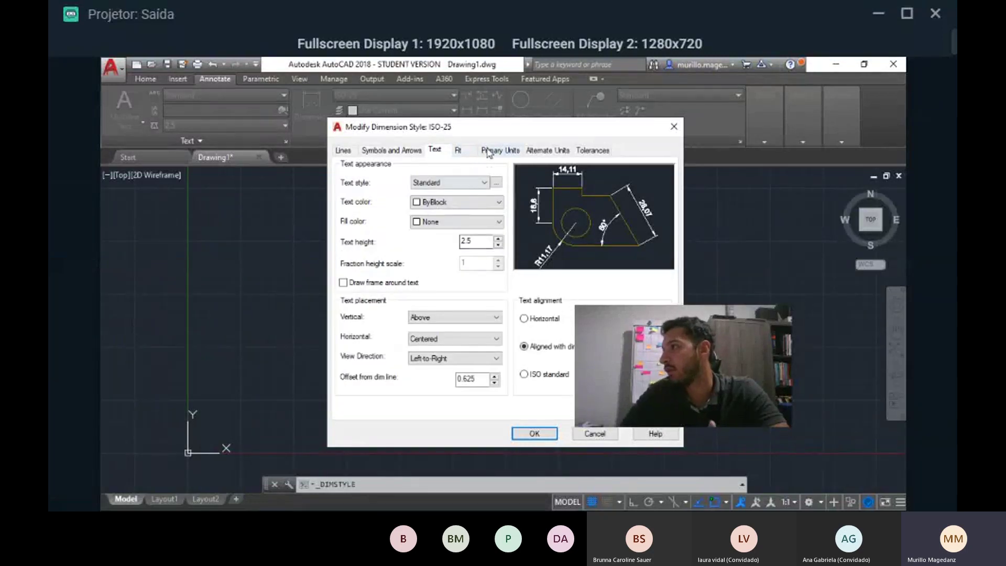
click(461, 151)
click(505, 150)
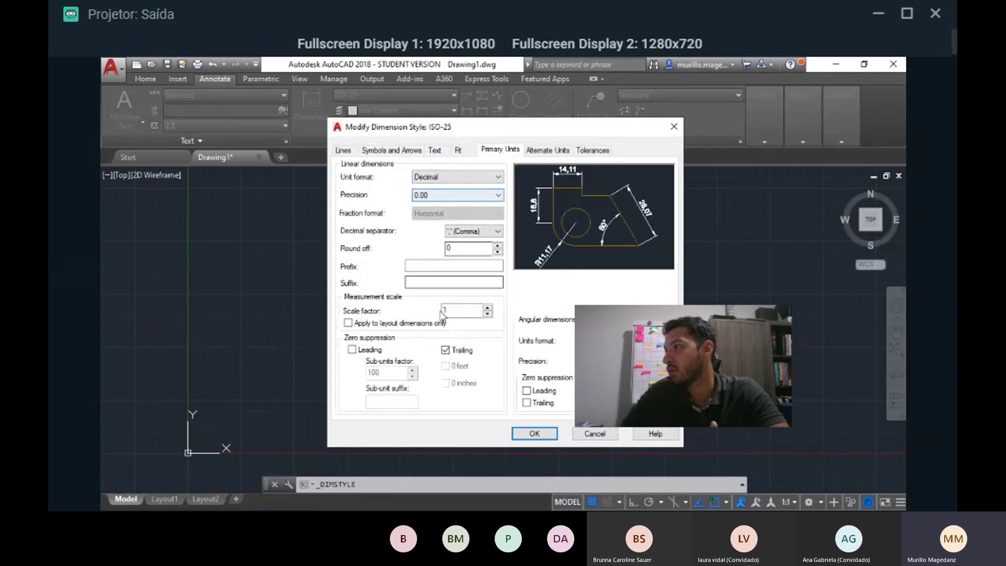
click(562, 152)
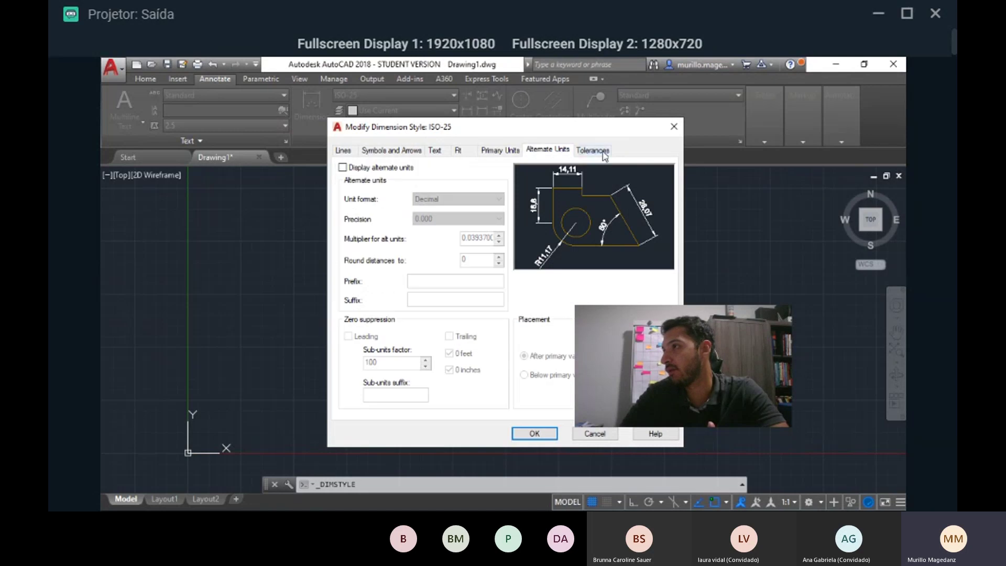
click(605, 155)
click(673, 131)
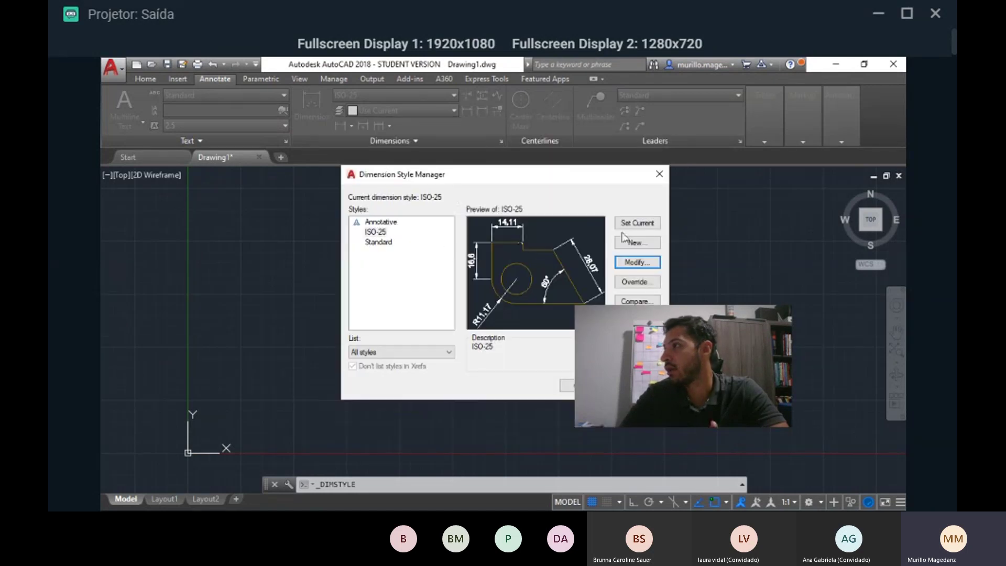
click(568, 386)
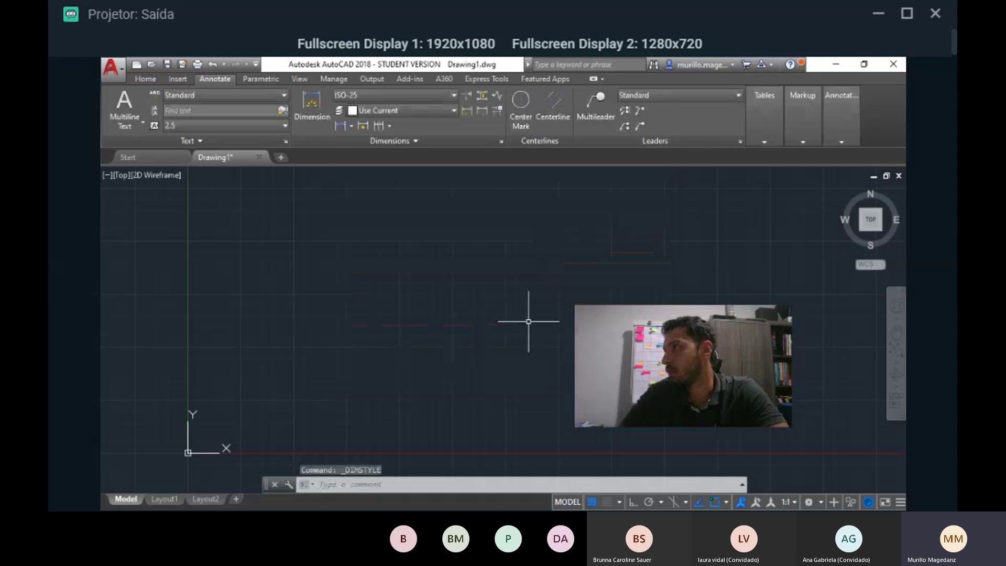
- Place an aligned dimension between two free points in the middle of the canvas and end the Dimension command
click(280, 229)
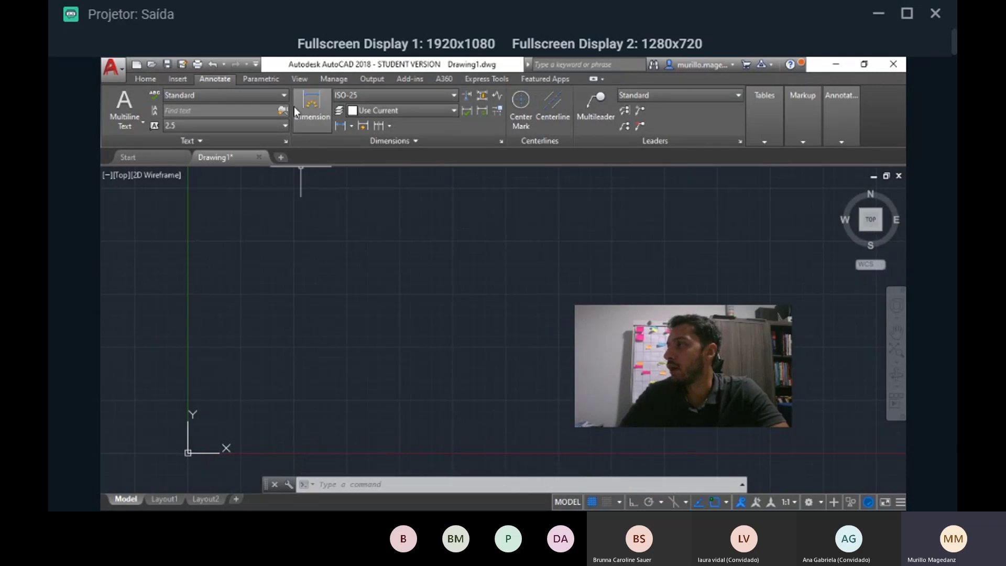
click(329, 122)
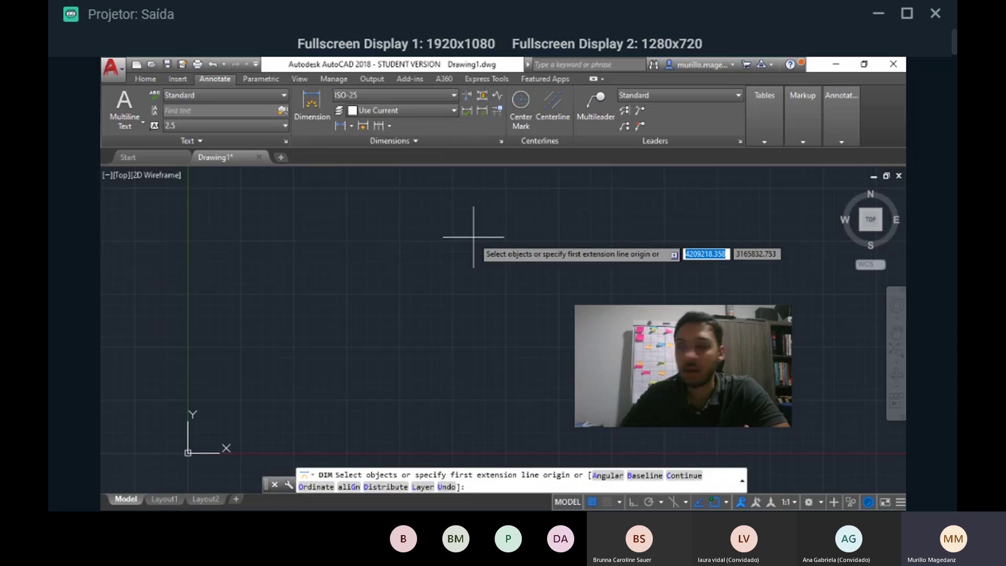
click(418, 253)
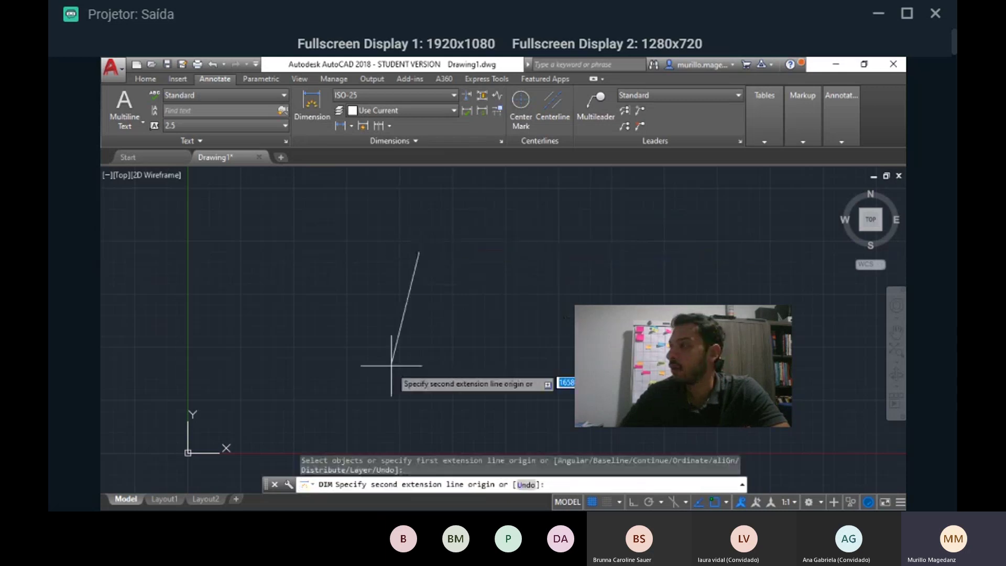
click(373, 369)
click(517, 290)
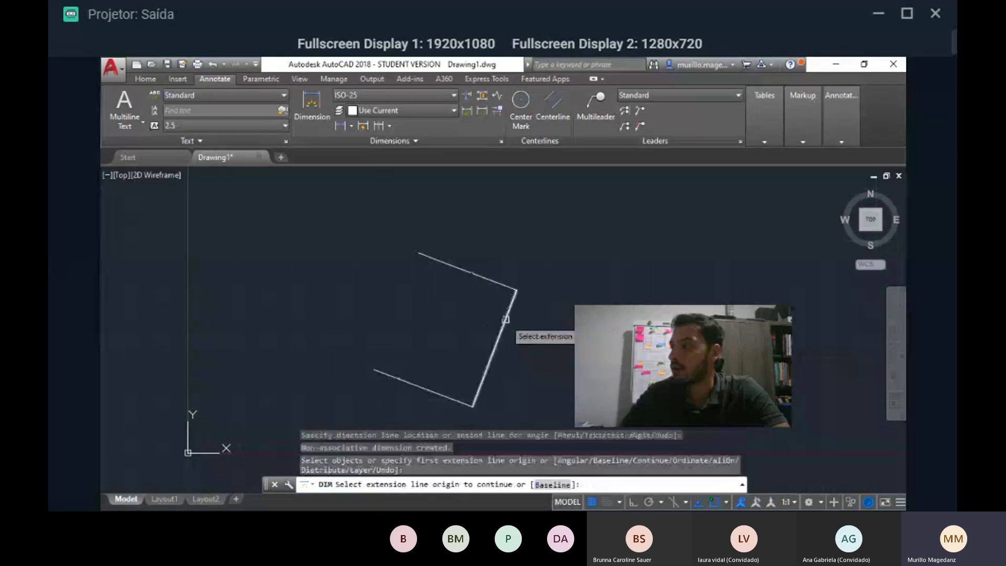
key(Escape)
- Select the sample dimension with a crossing window and delete it
click(545, 253)
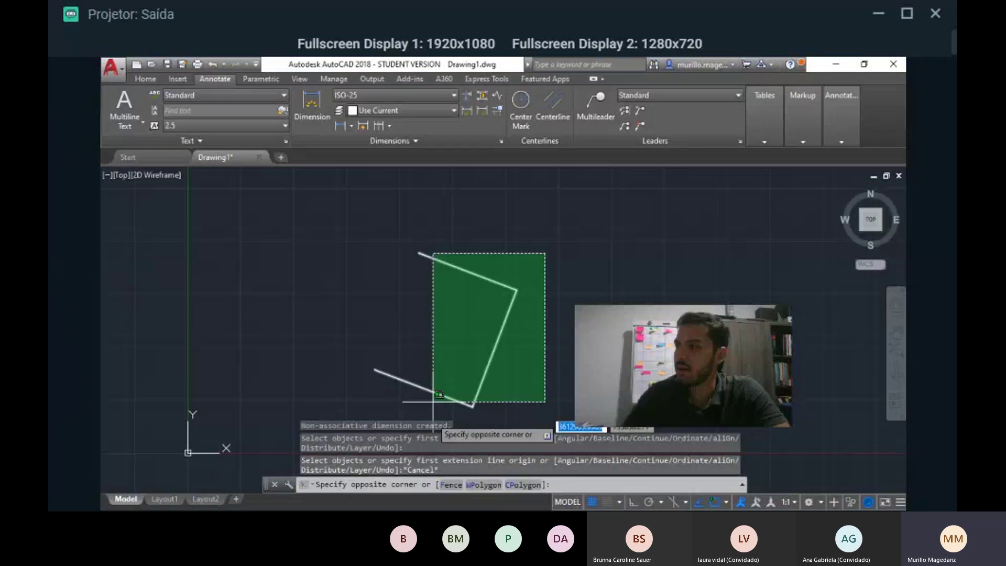
click(358, 429)
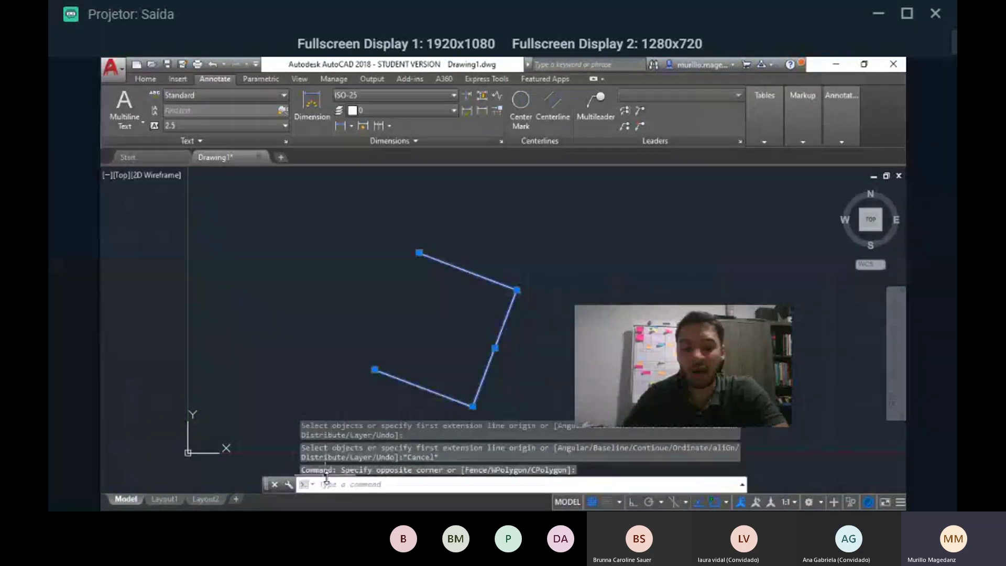
key(Delete)
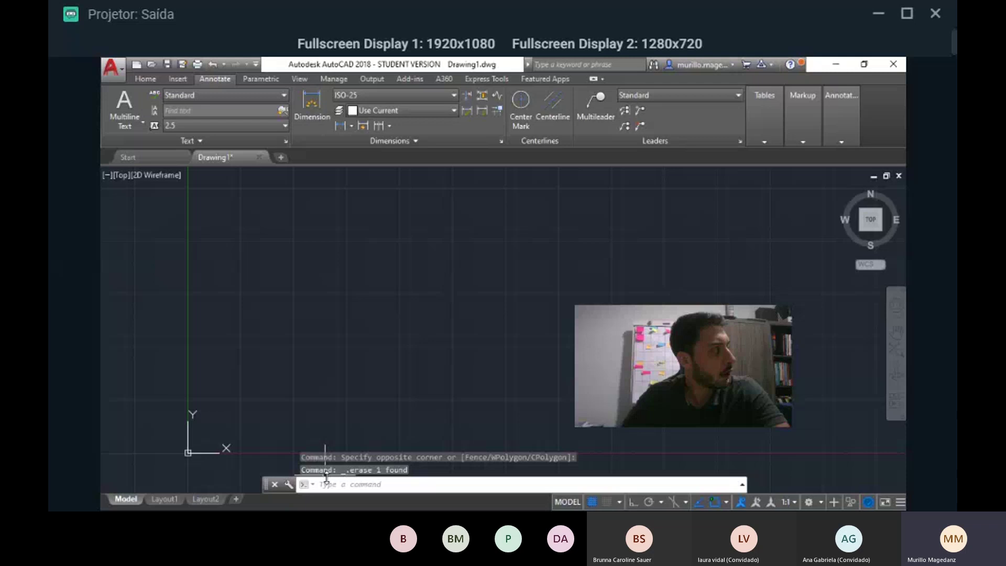
key(F7)
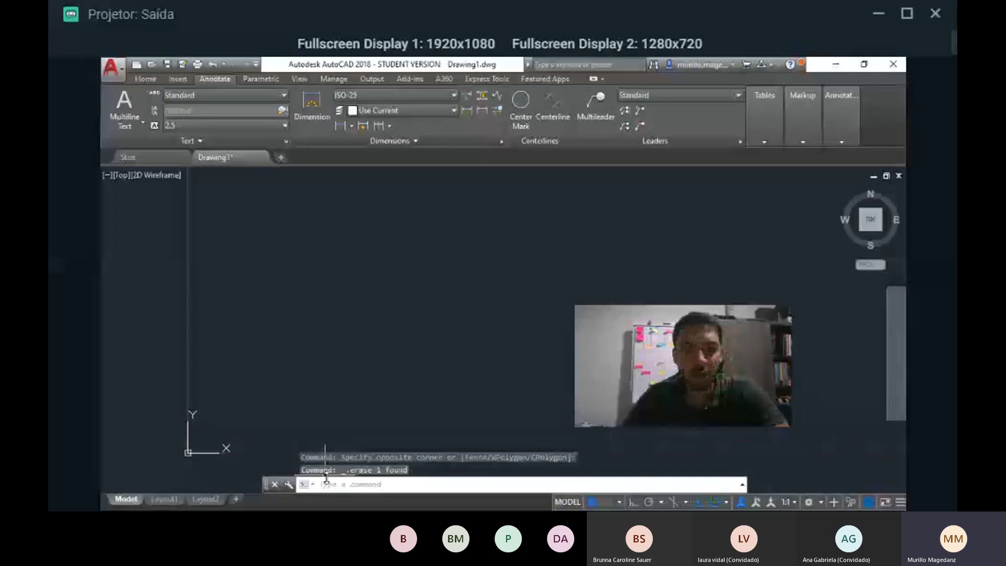
key(F7)
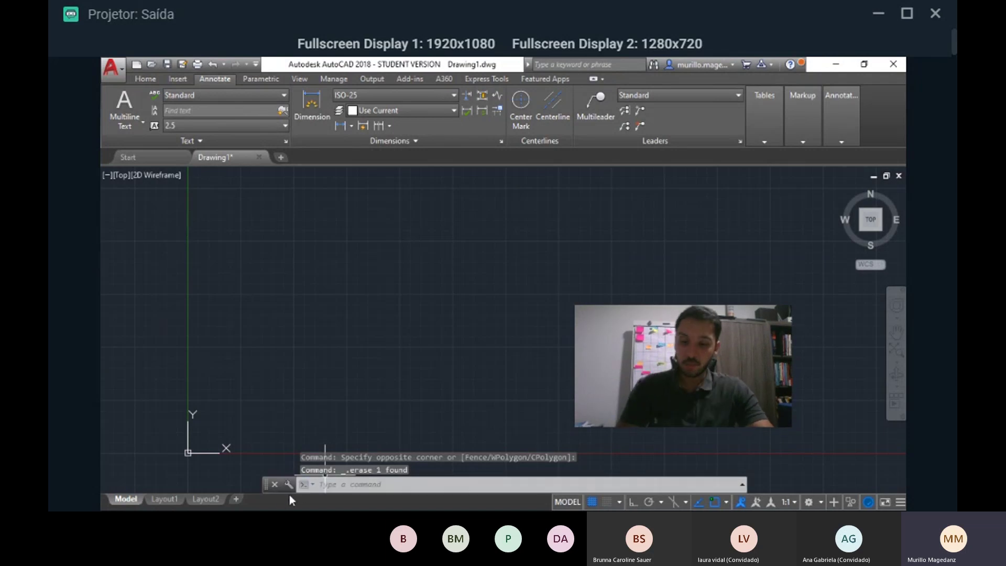
key(F7)
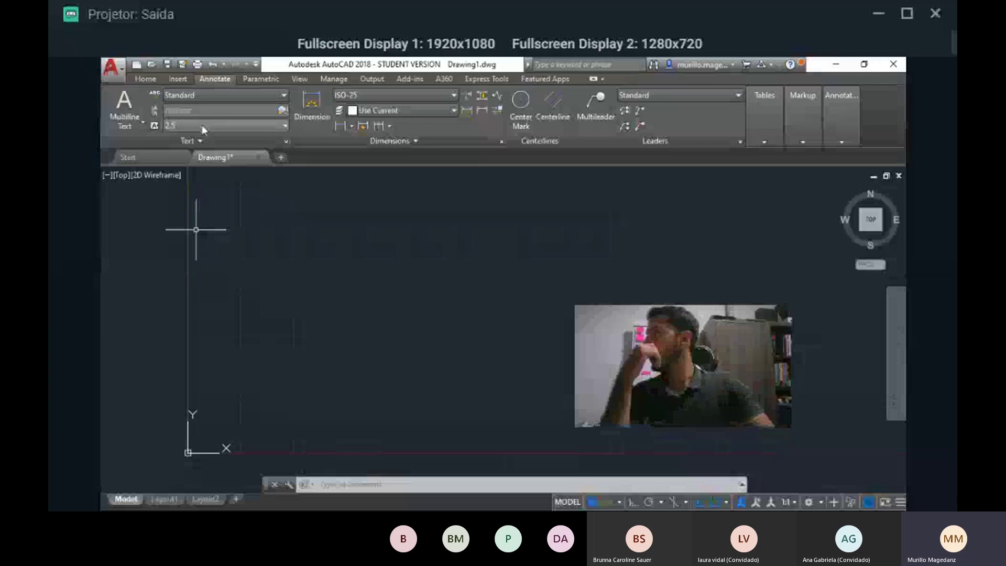
scroll(414, 273, down, 5)
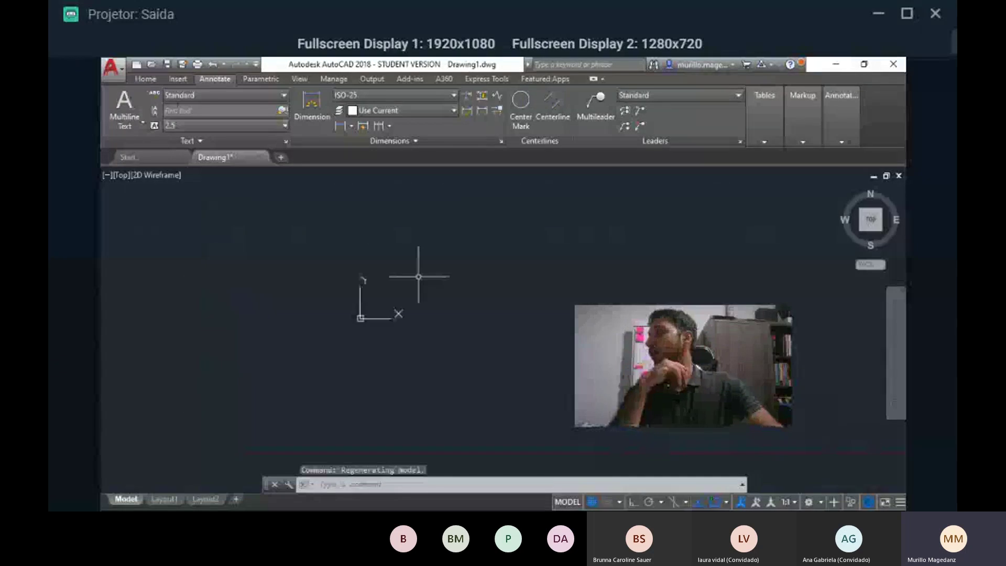
middle_drag(417, 275, 371, 331)
middle_drag(523, 293, 372, 342)
scroll(379, 339, down, 5)
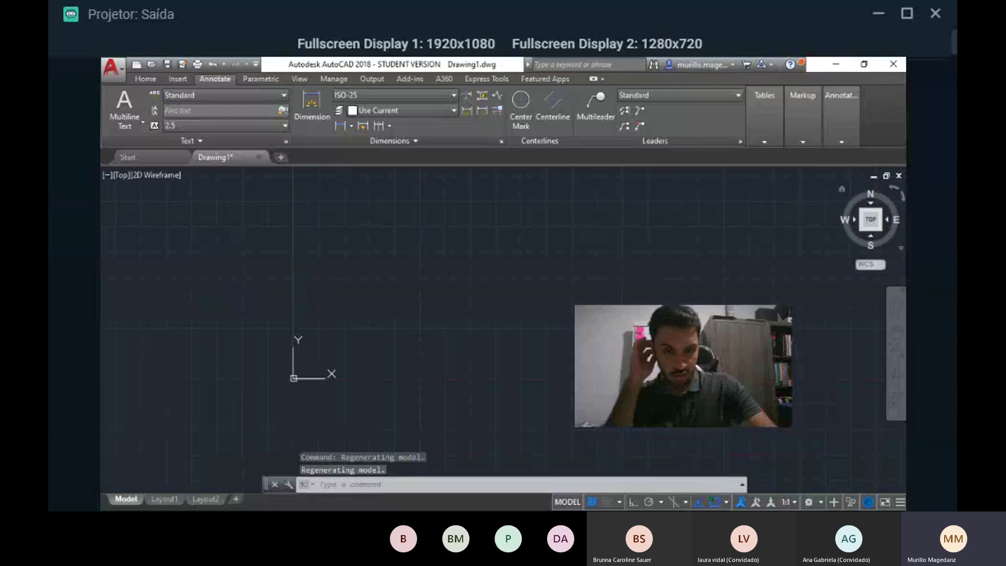
click(566, 314)
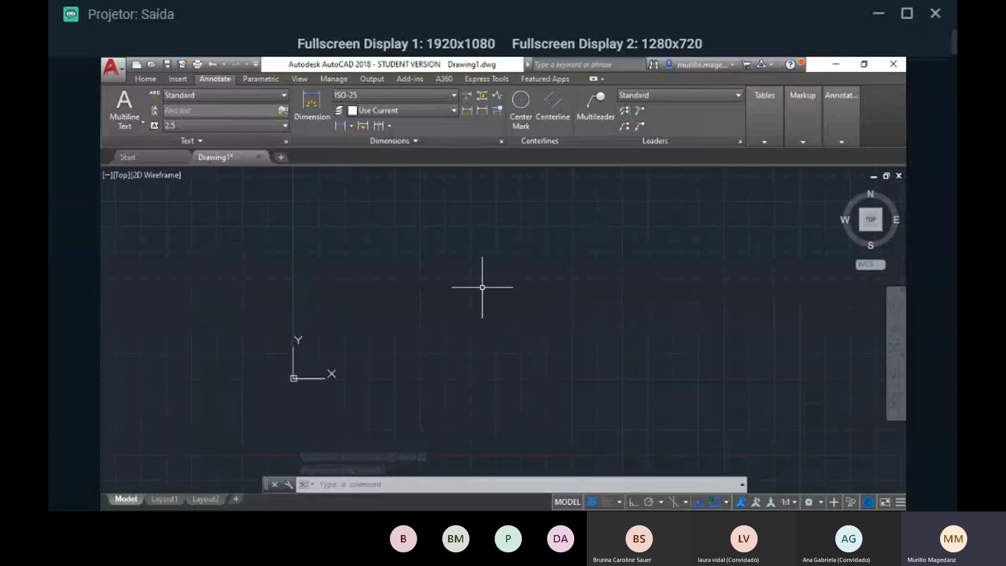
middle_drag(587, 356, 474, 372)
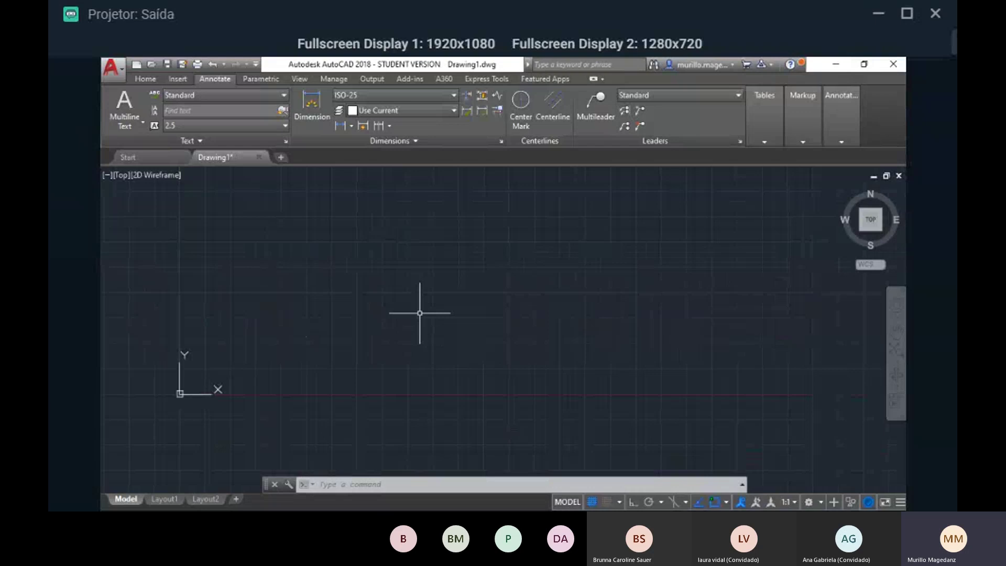
middle_click(420, 313)
middle_click(420, 312)
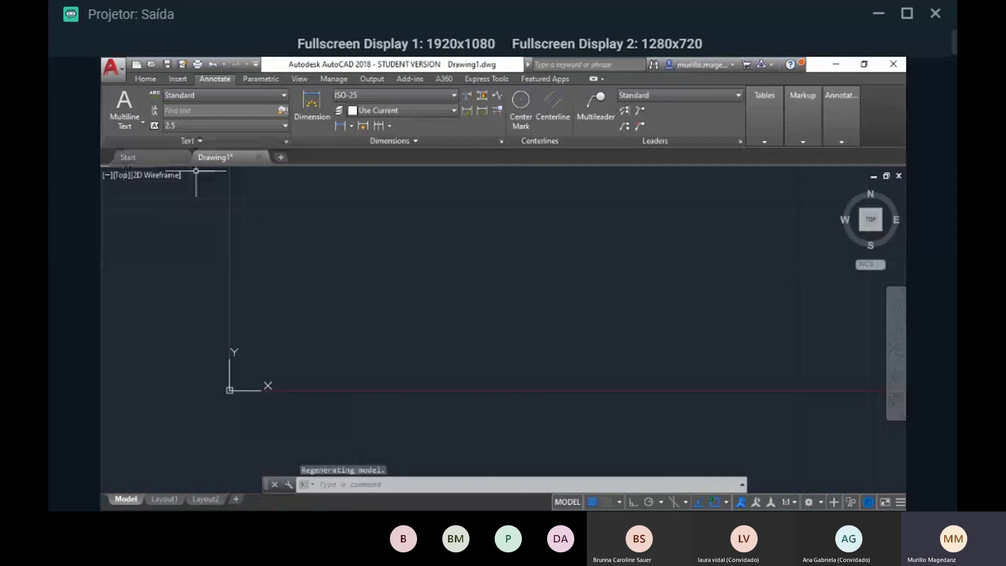
- Look through the Home, Insert, Annotate and Parametric tool sets and return to Home
click(147, 80)
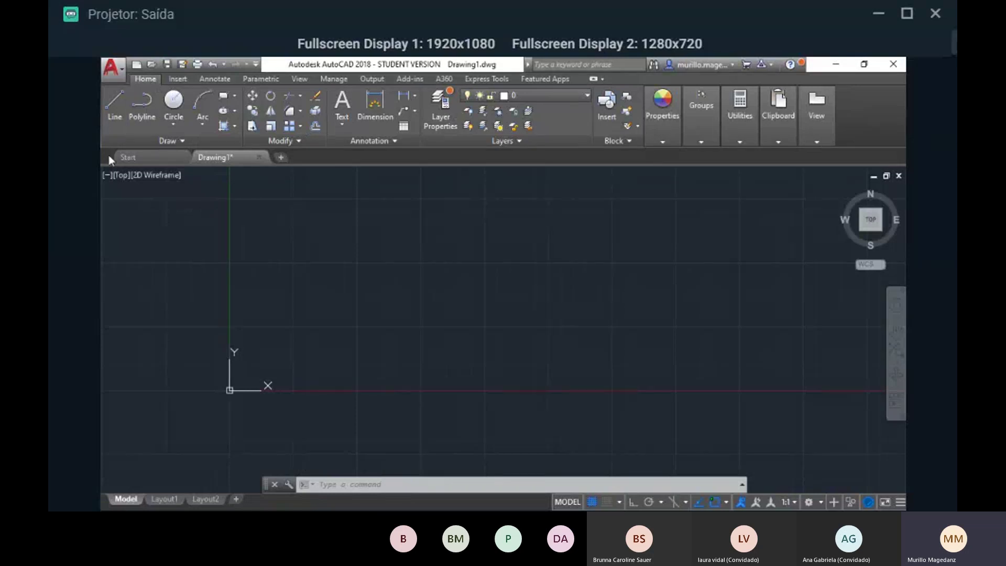
click(178, 78)
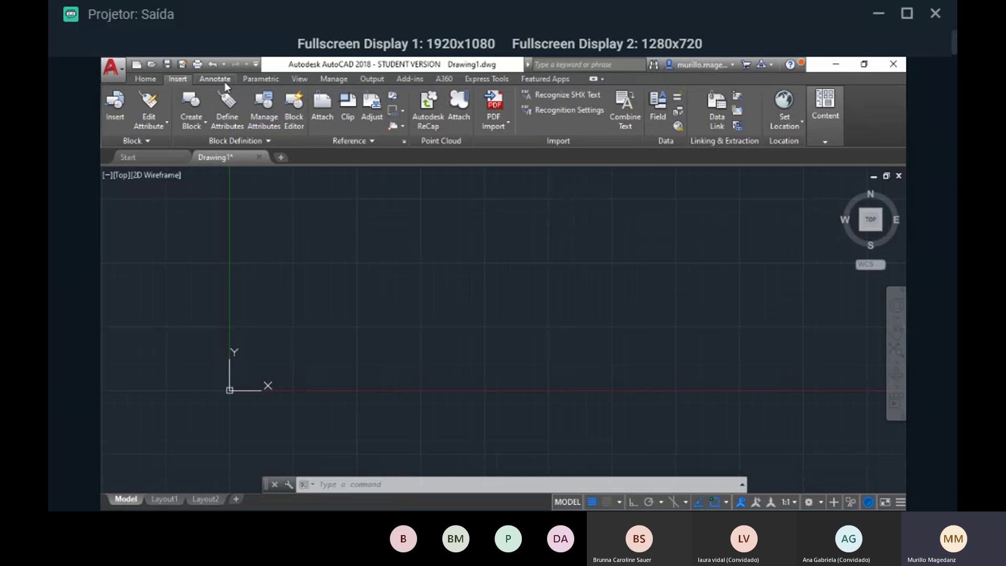
click(215, 78)
click(250, 79)
click(146, 78)
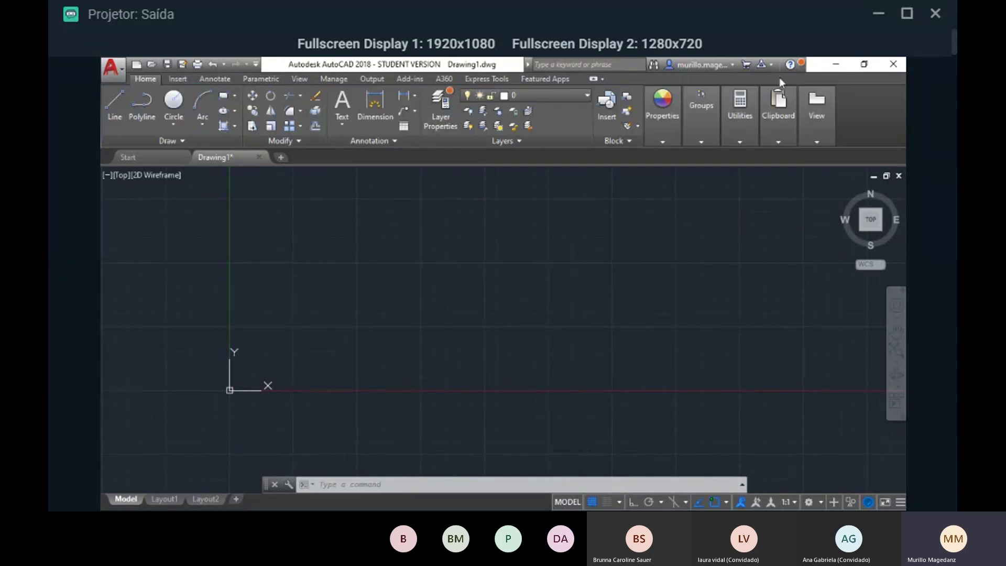
- Add the multiline text RIBBON in the empty drawing area and close the text editor
click(215, 79)
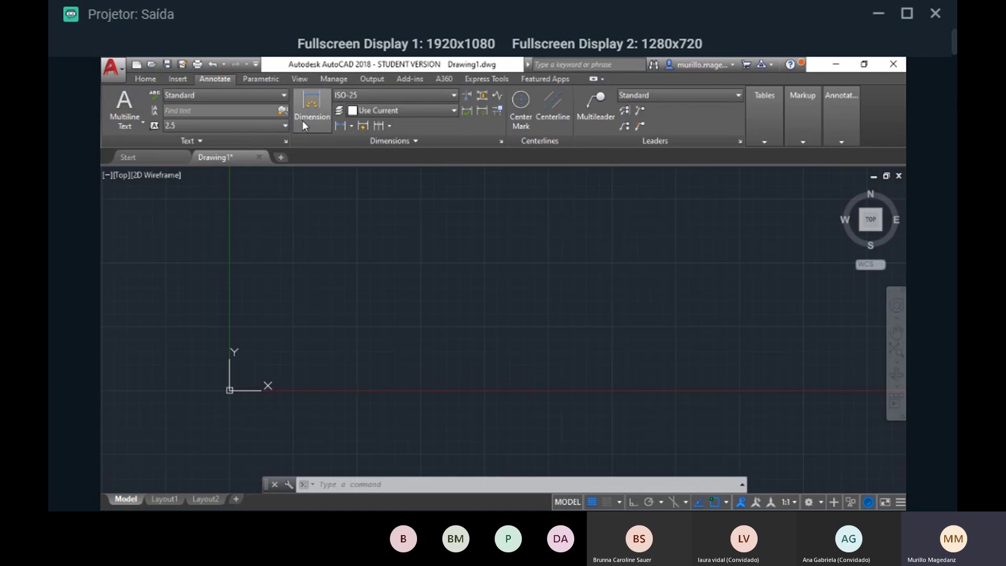
click(355, 248)
click(498, 325)
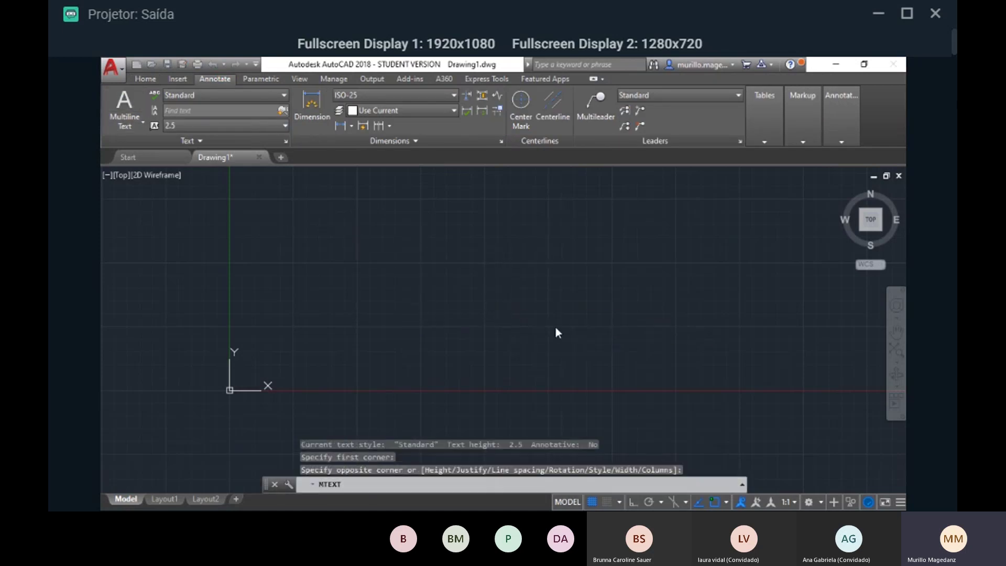
text(4RIBBON)
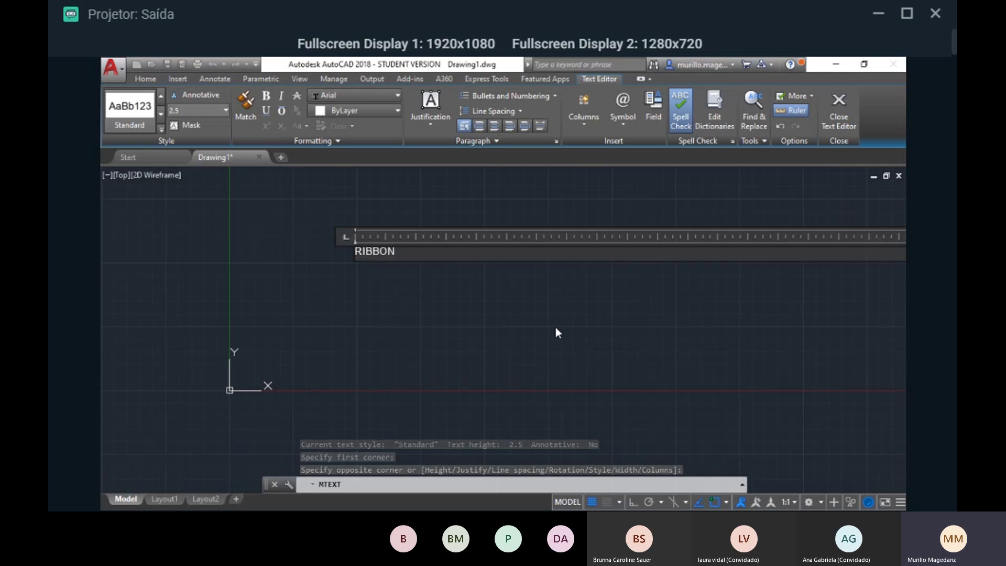
key(Return)
click(556, 325)
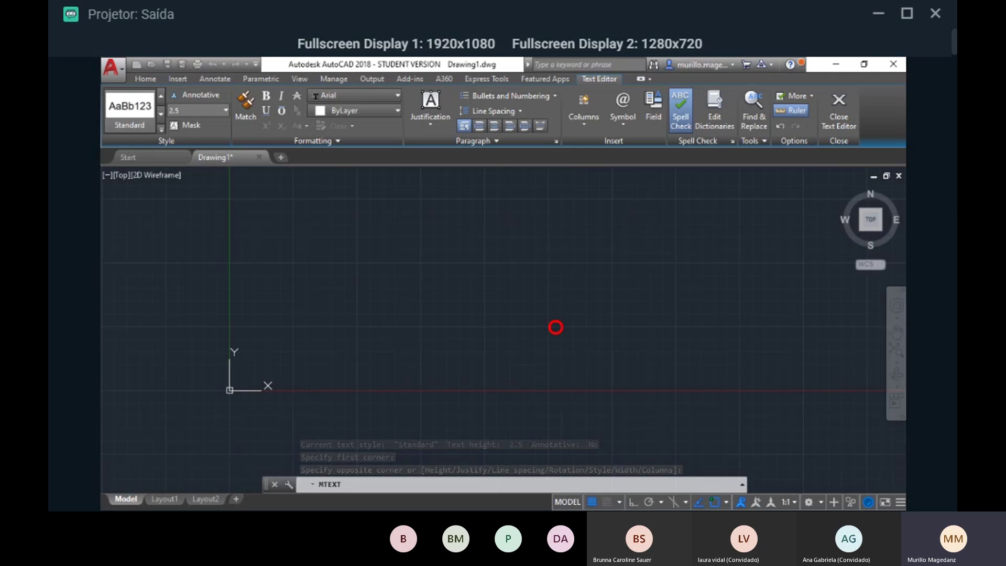
middle_click(503, 315)
middle_click(502, 314)
scroll(399, 300, down, 8)
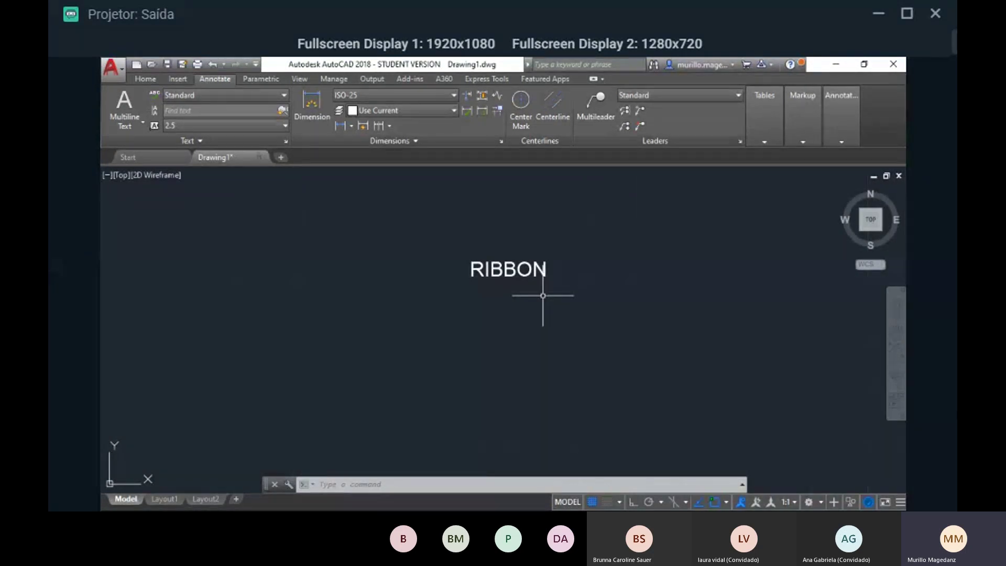
- Show the Home tool set with the RIBBON text in view
click(156, 78)
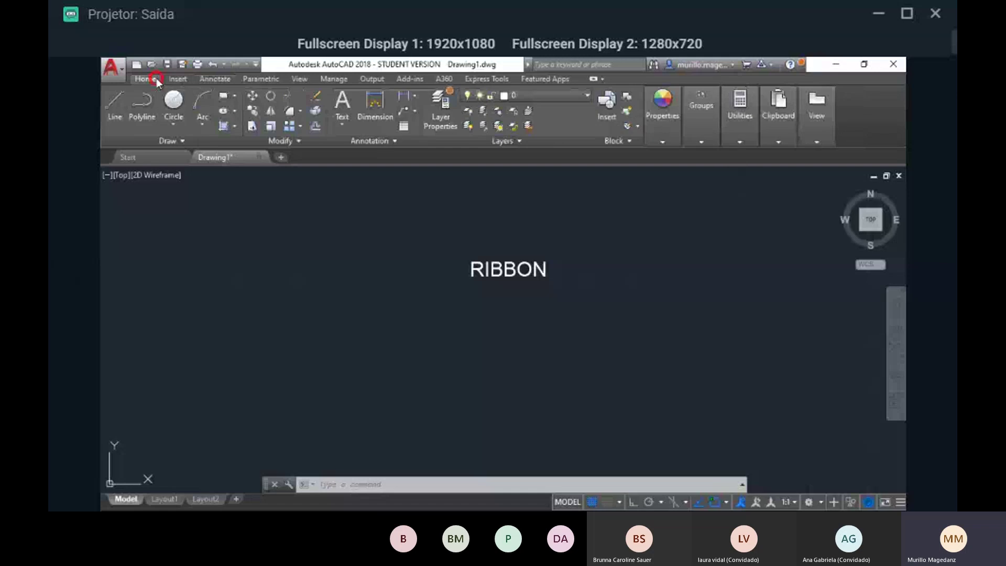
key(Escape)
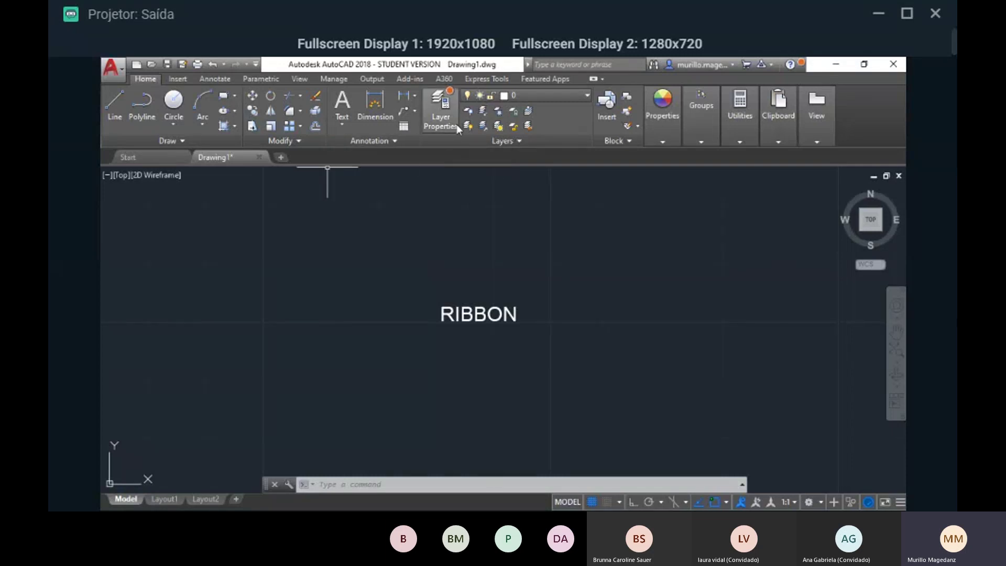
scroll(544, 210, down, 2)
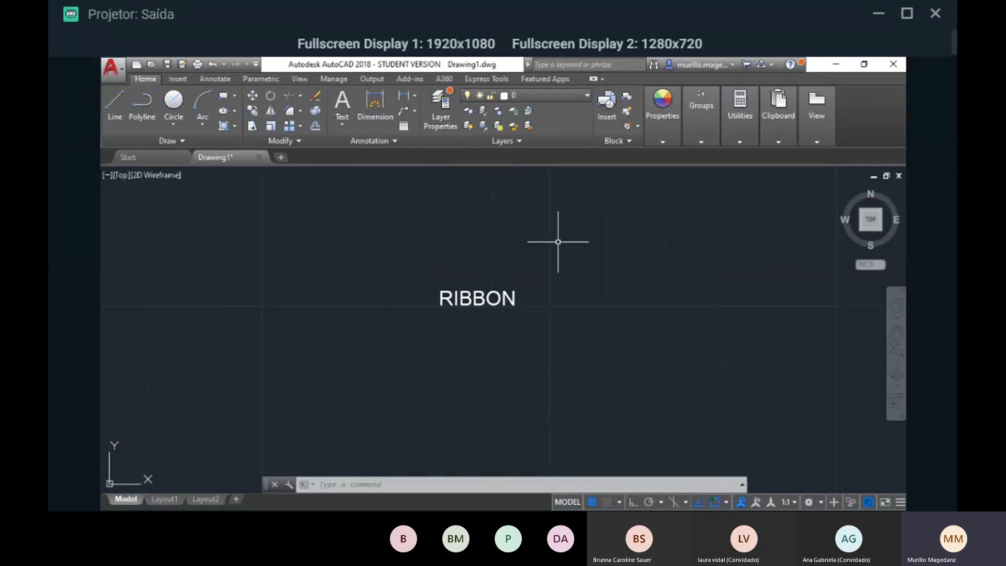
- Draw a continuous chain of freehand line segments with the Line command, forming overlapping angular shapes below and around the RIBBON text
scroll(492, 267, up, 5)
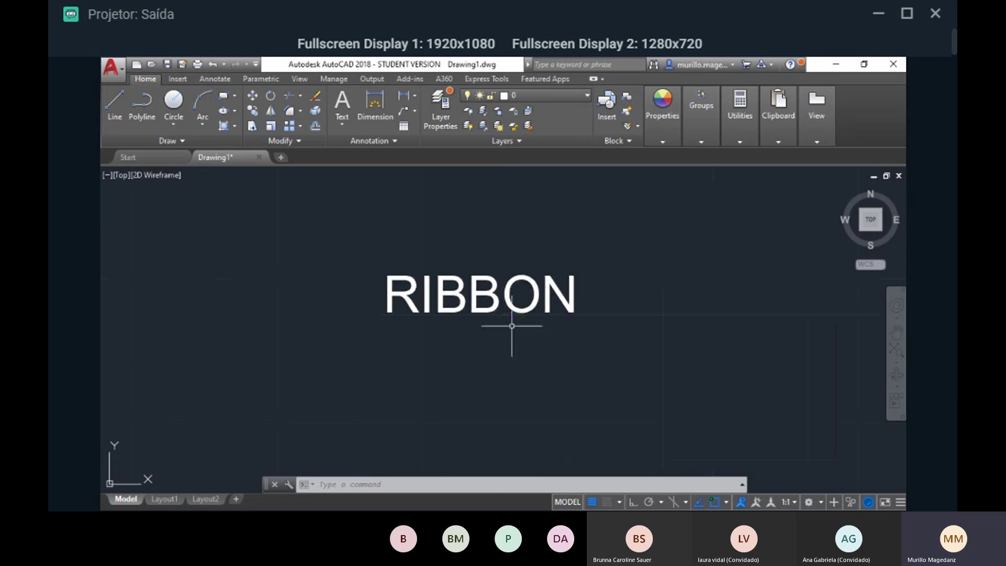
scroll(514, 309, down, 4)
middle_drag(553, 327, 548, 283)
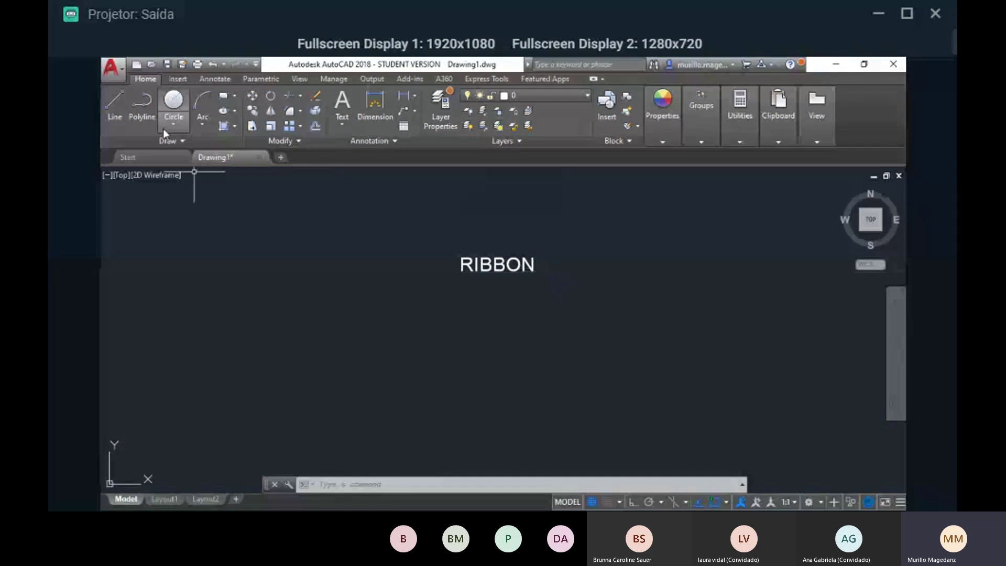
click(116, 107)
click(482, 396)
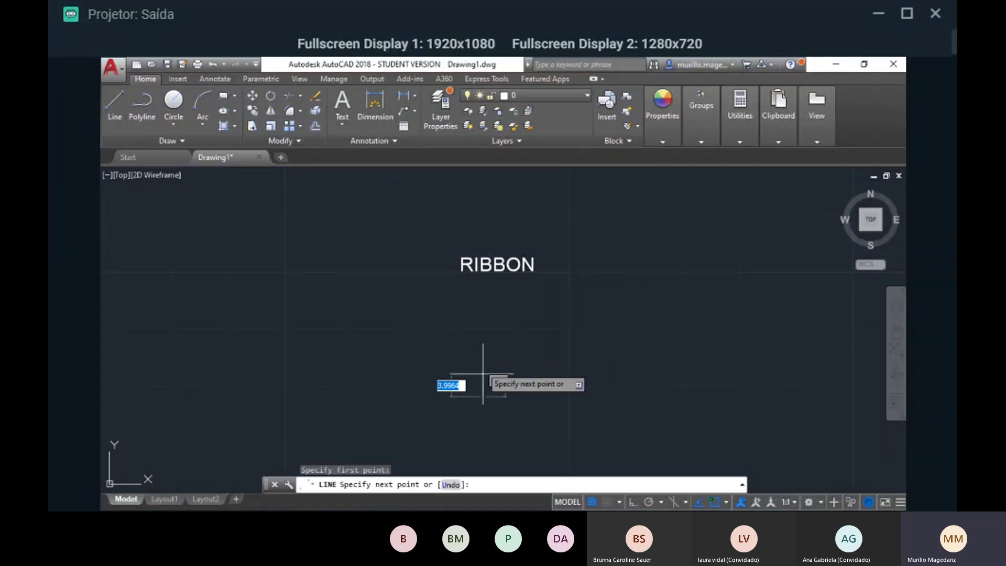
click(483, 314)
click(633, 326)
click(595, 409)
click(504, 402)
click(483, 397)
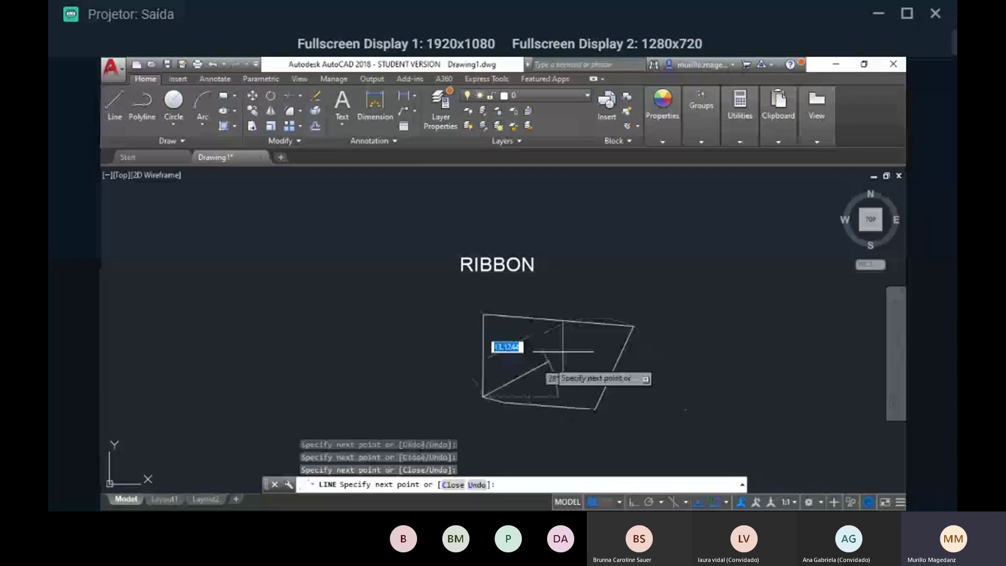
click(586, 276)
click(433, 267)
click(434, 405)
click(657, 405)
click(681, 344)
click(671, 288)
key(Escape)
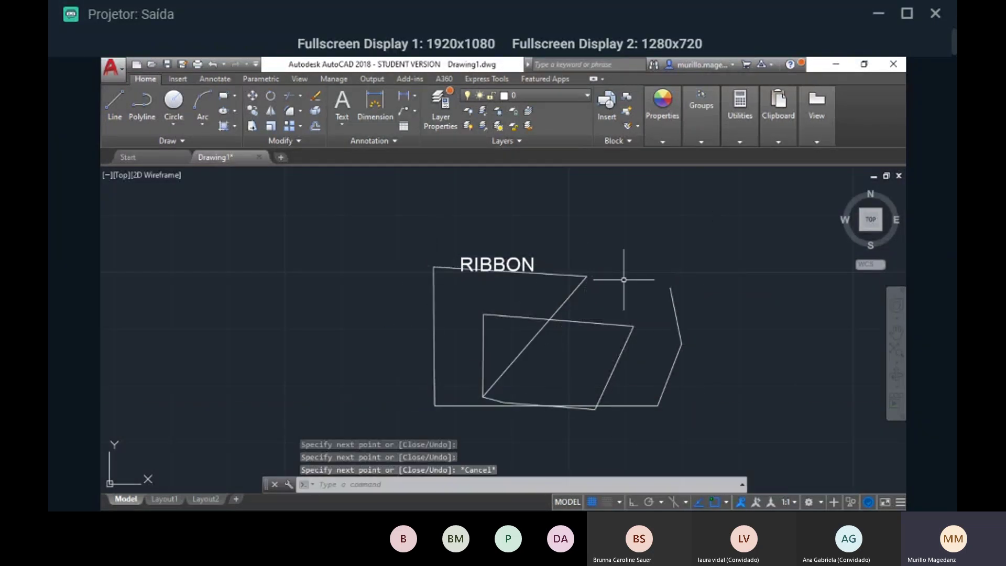
- Draw an open freehand polyline of seven connected segments above and to the right of the line shapes
text(pl)
key(Return)
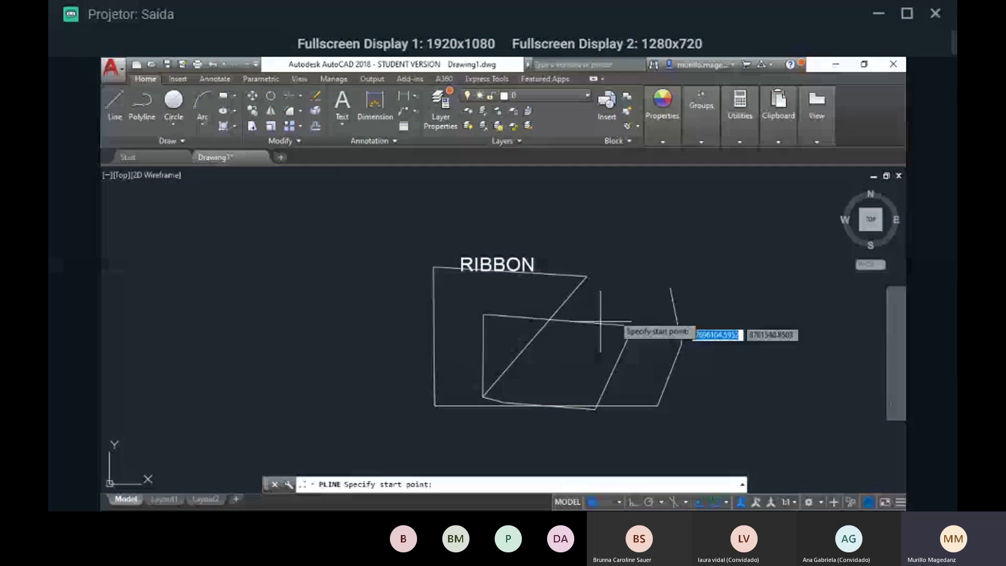
click(631, 289)
click(659, 234)
click(733, 250)
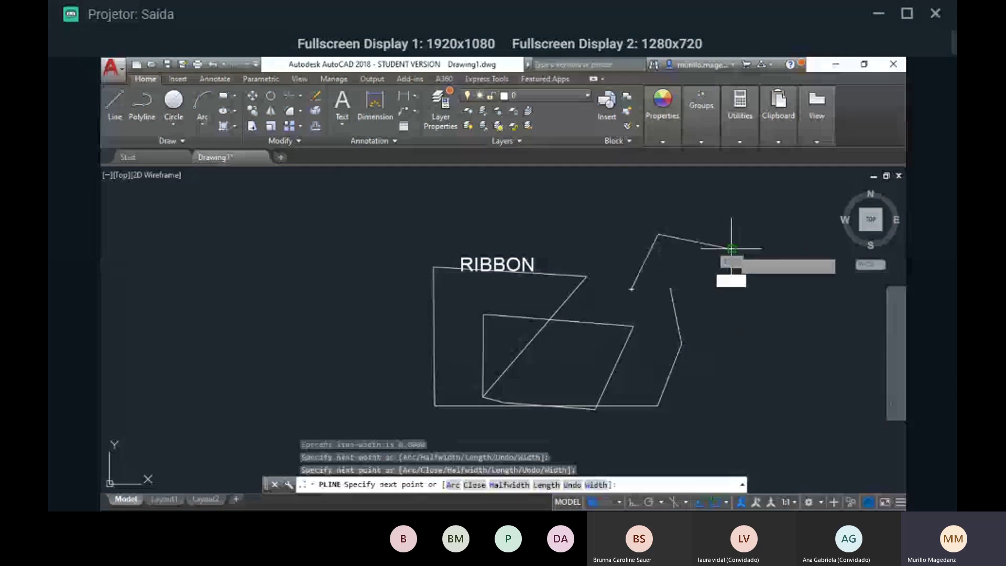
click(750, 309)
click(786, 278)
click(758, 194)
click(719, 195)
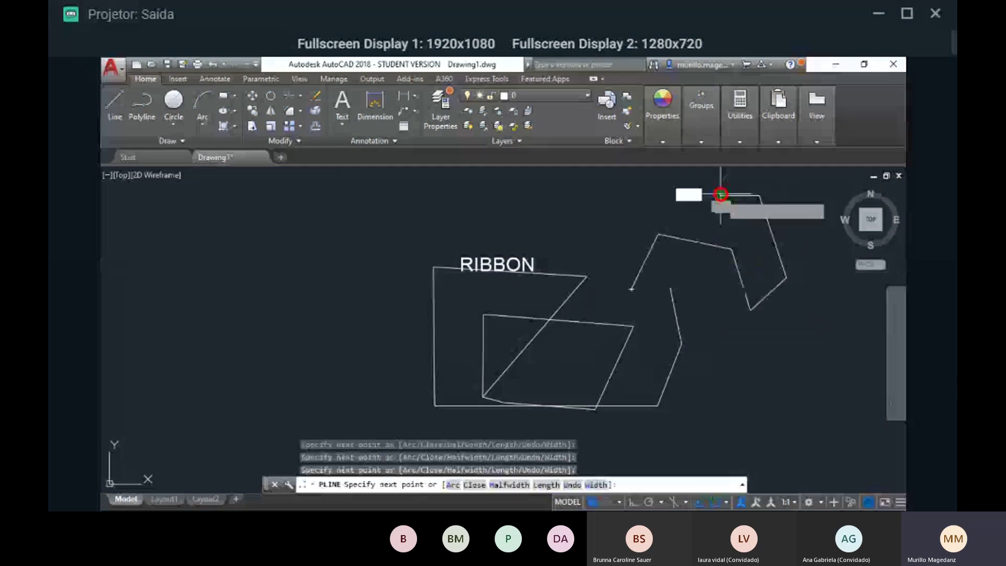
click(581, 226)
key(Escape)
- Select the polyline and stretch one of its upper vertices upward, then clear the selection
click(615, 214)
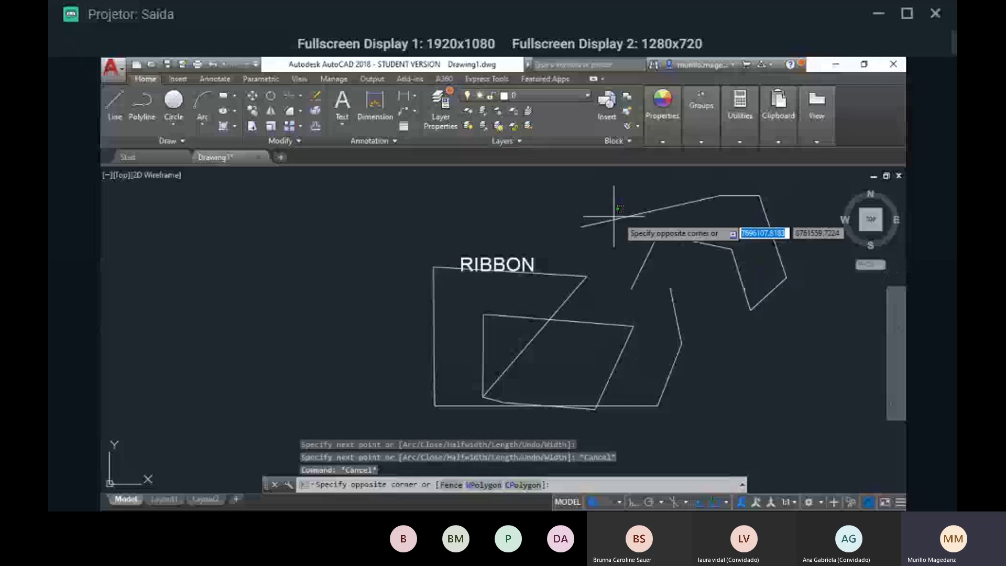
click(660, 209)
mouse_move(699, 226)
middle_down()
mouse_move(666, 274)
mouse_move(648, 246)
middle_up()
click(618, 258)
click(612, 225)
key(Escape)
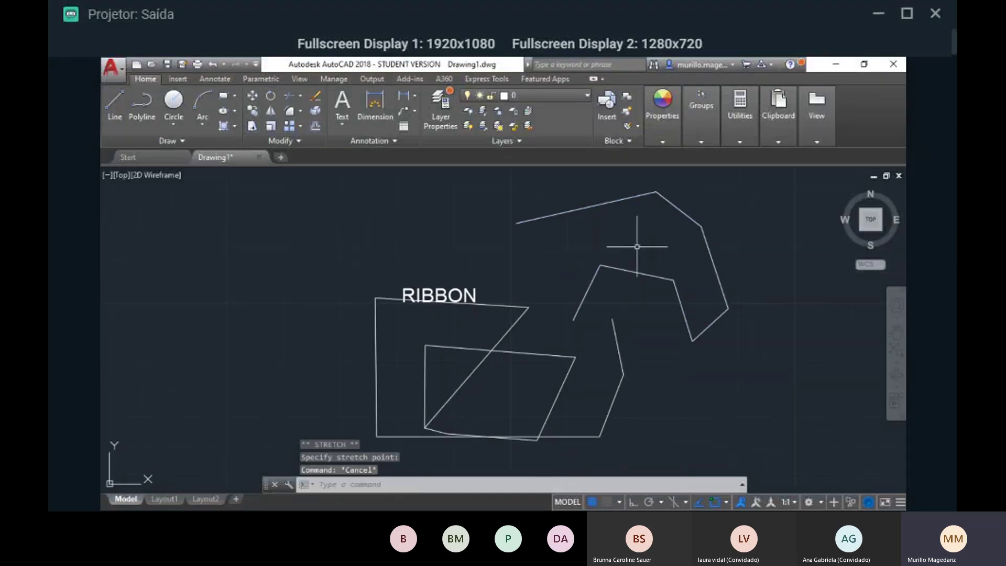
- Select the polyline again and stretch the vertex after its lower starting point down and to the right
click(639, 272)
click(601, 265)
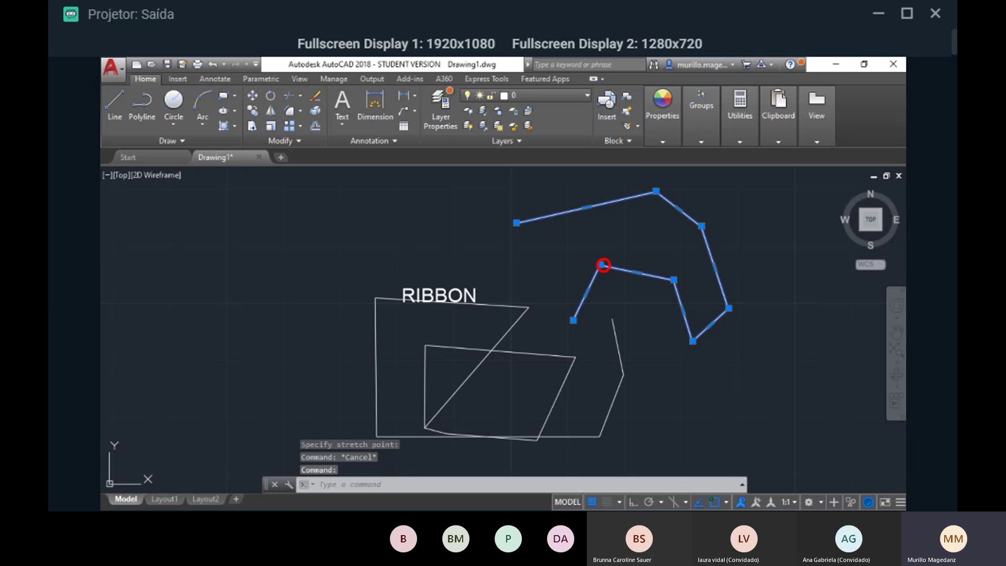
click(620, 295)
click(684, 313)
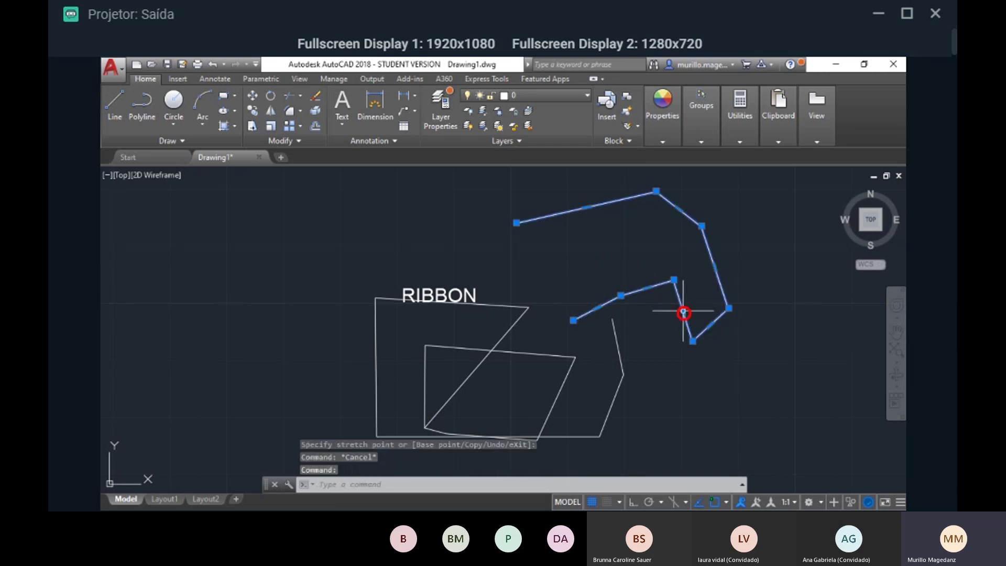
click(692, 341)
key(Escape)
- Stretch the polyline's rightmost vertex outward to the right and clear the selection
click(720, 313)
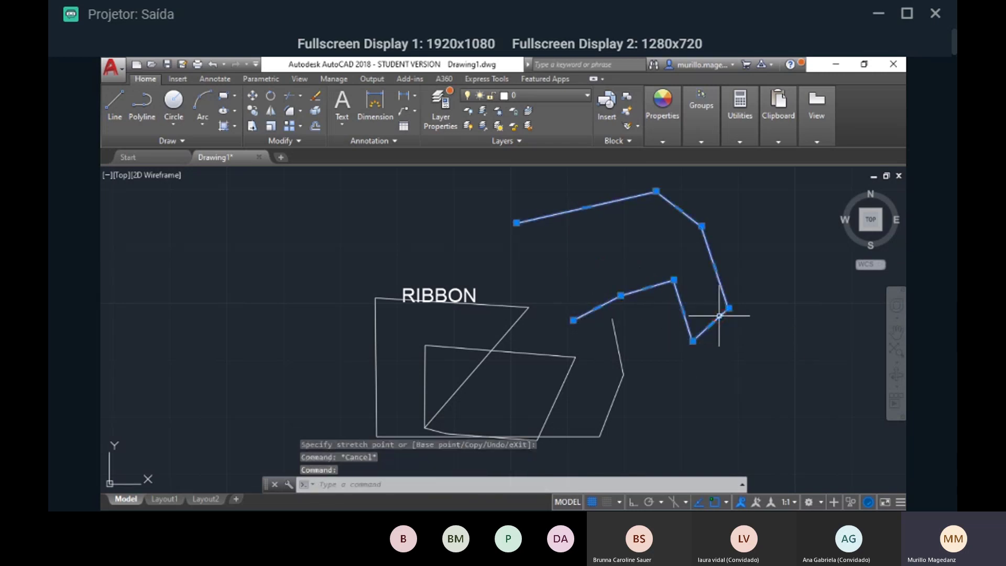
click(727, 309)
click(783, 299)
key(Escape)
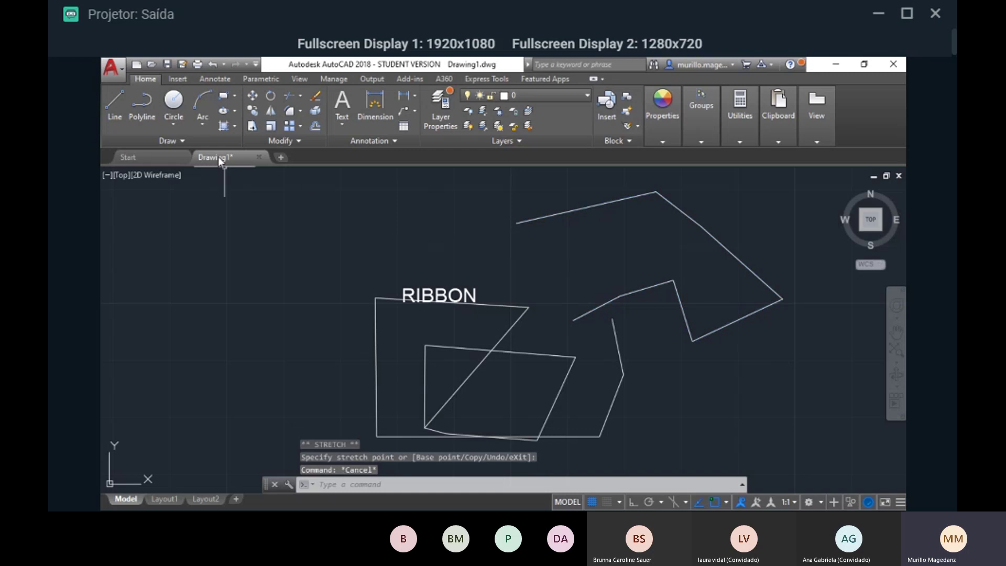
- Try crossing windows over the line shapes and the polyline, and cancel the selections
scroll(691, 319, down, 3)
click(711, 376)
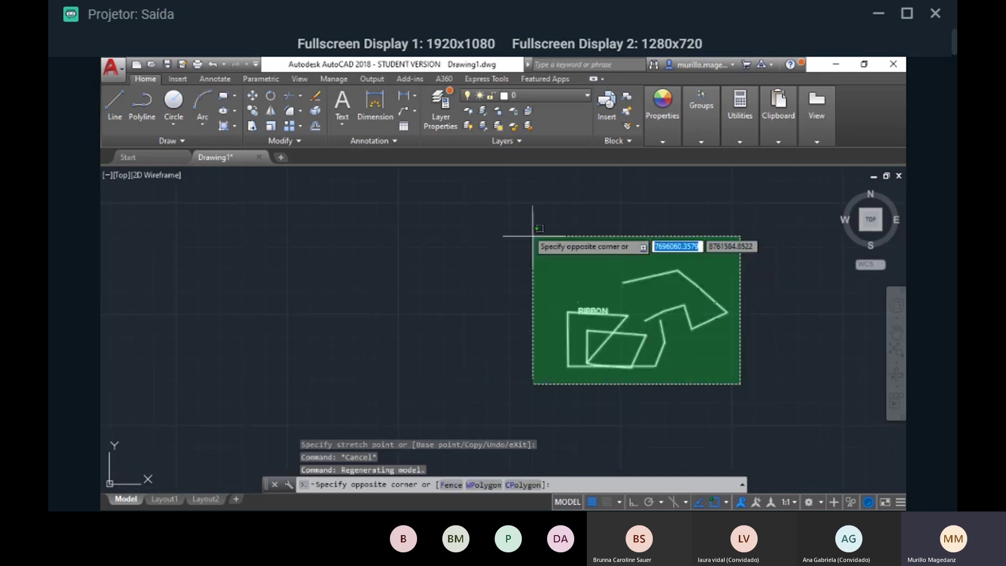
key(Escape)
click(696, 220)
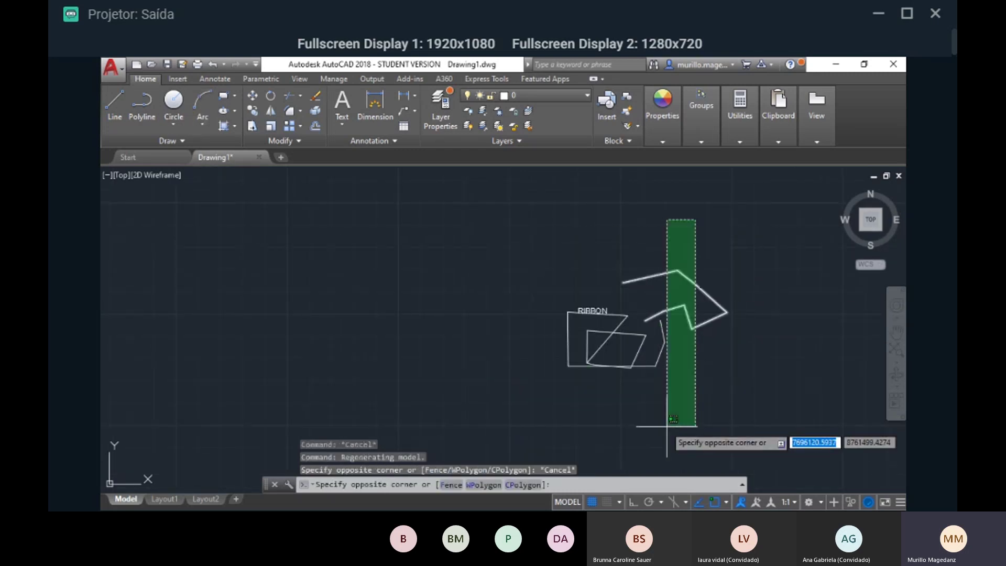
click(642, 412)
key(Escape)
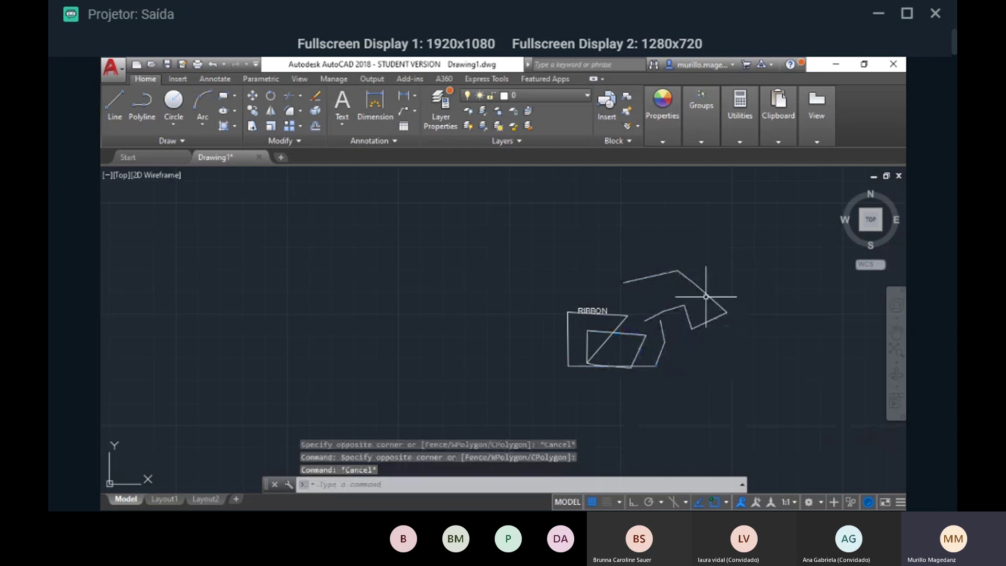
- Select the polyline and the right-hand line segments with a crossing window and delete them
middle_drag(706, 296, 694, 337)
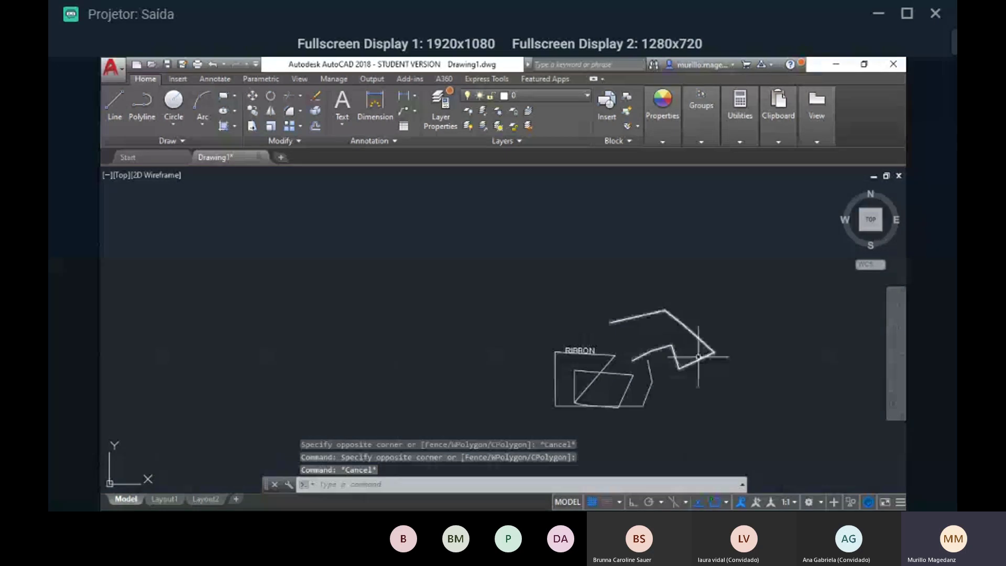
scroll(730, 377, up, 4)
middle_drag(671, 410, 687, 308)
scroll(686, 309, down, 2)
scroll(625, 298, down, 6)
click(651, 344)
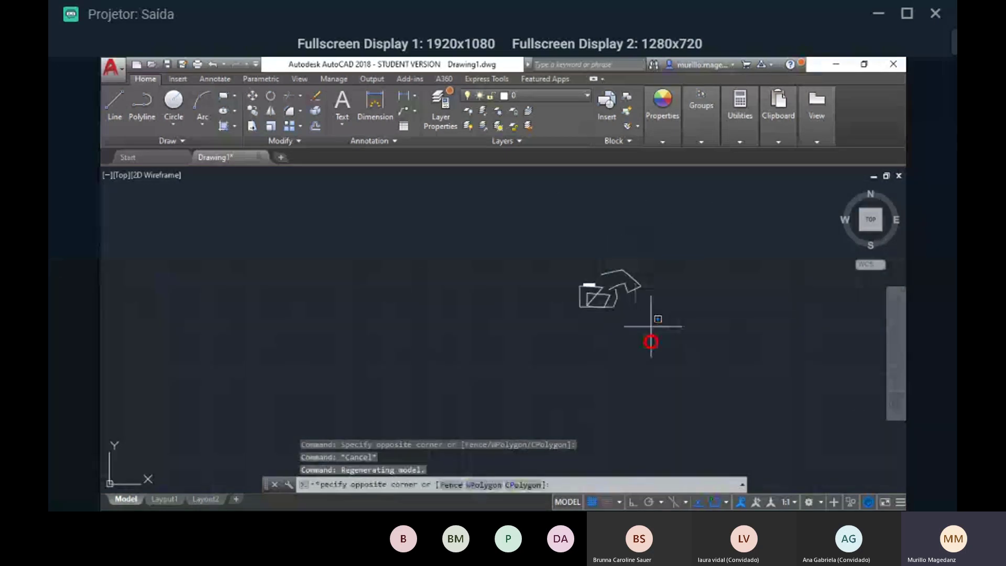
click(604, 236)
key(Delete)
- Delete the remaining line segments below and across the RIBBON text, keeping the text
scroll(638, 289, up, 8)
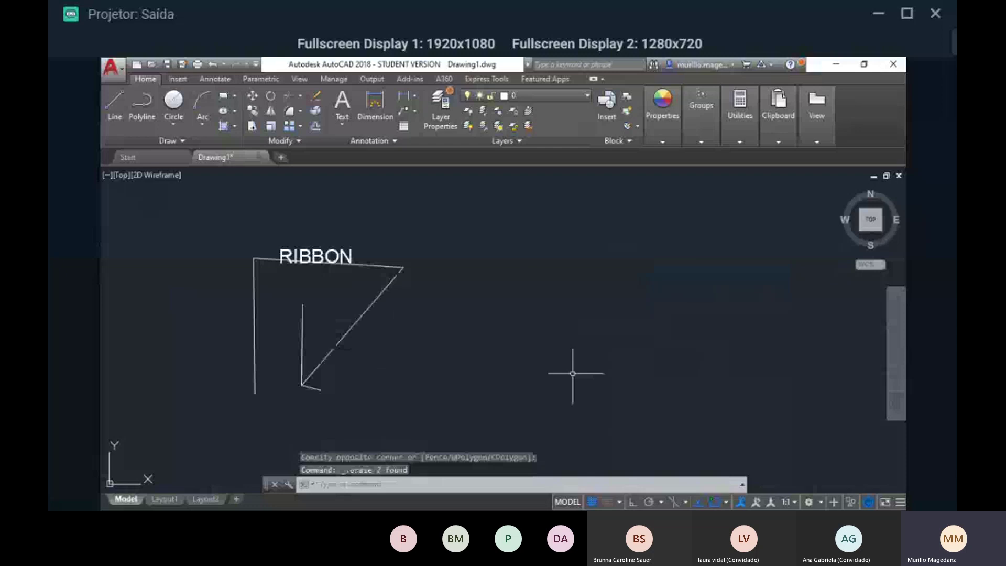
click(546, 405)
click(202, 318)
key(Delete)
click(382, 260)
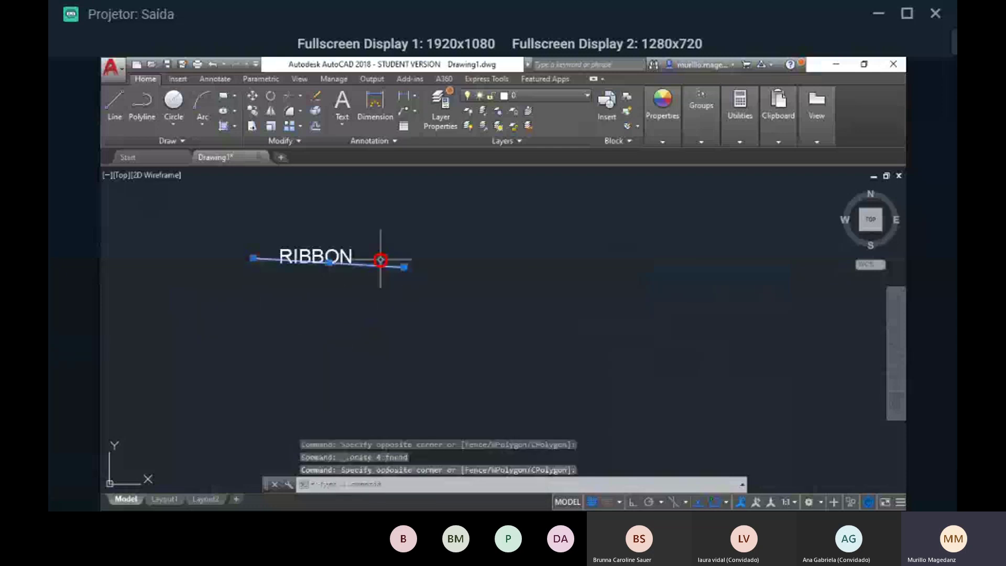
key(Delete)
- Draw a Z shape from three line segments below the RIBBON text with the Line command
middle_drag(330, 292, 513, 272)
click(115, 102)
click(440, 298)
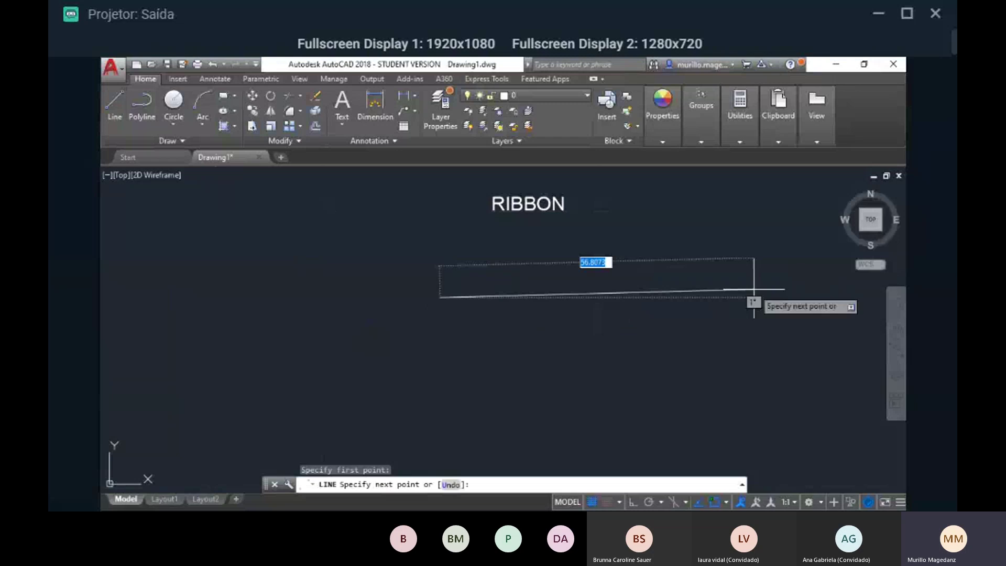
click(743, 295)
scroll(743, 332, down, 8)
scroll(747, 350, up, 4)
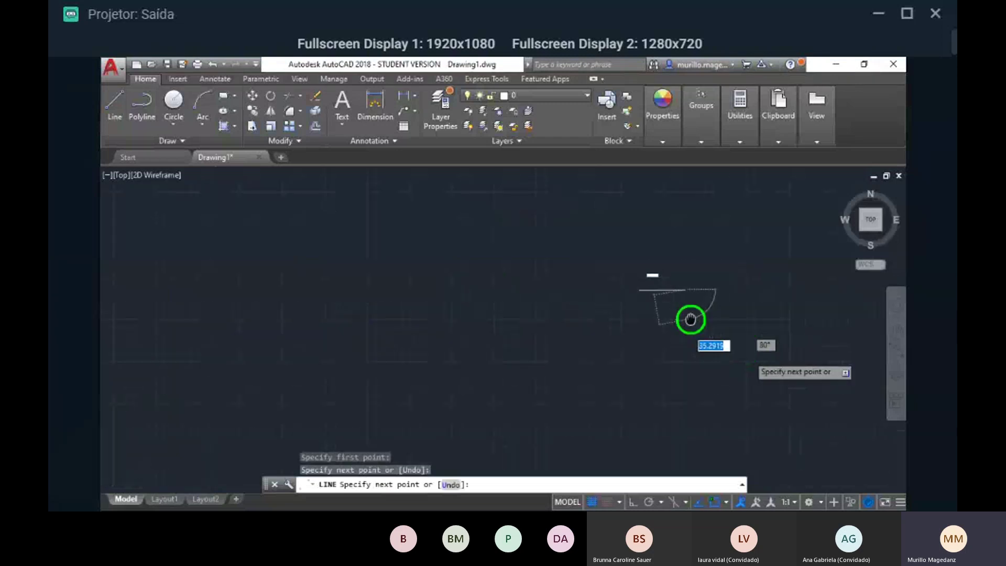
click(573, 320)
click(686, 320)
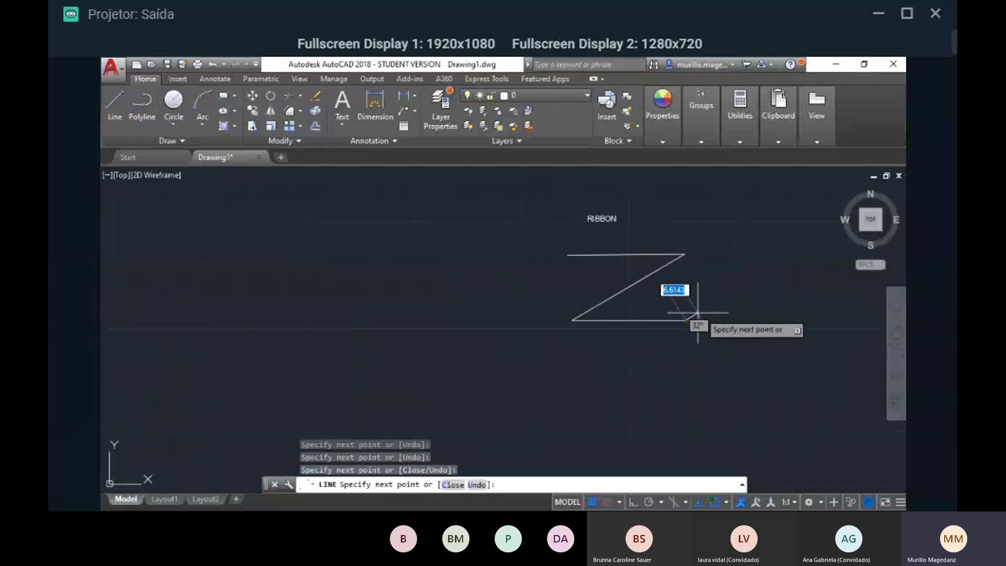
middle_drag(697, 315, 561, 329)
key(Escape)
- Draw a similar Z shape as one polyline to the right of the first, with a diagonal about 70 units long
middle_drag(645, 286, 608, 290)
click(146, 119)
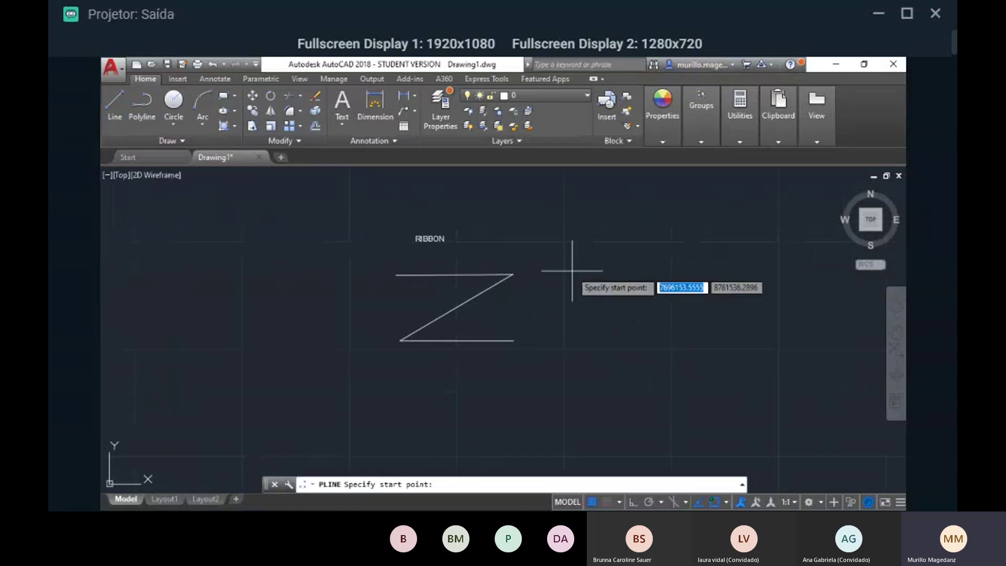
click(571, 271)
click(702, 270)
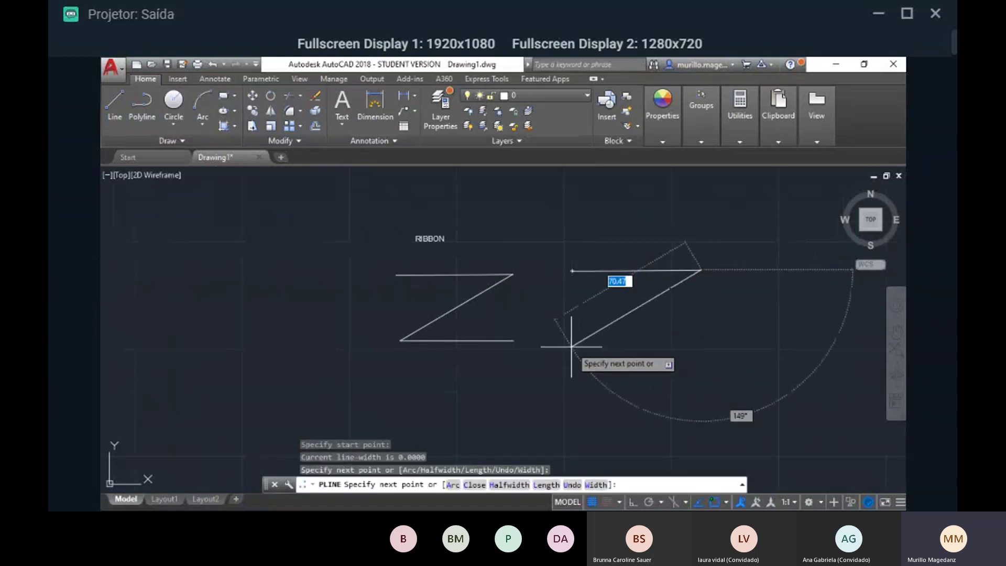
click(572, 346)
click(702, 341)
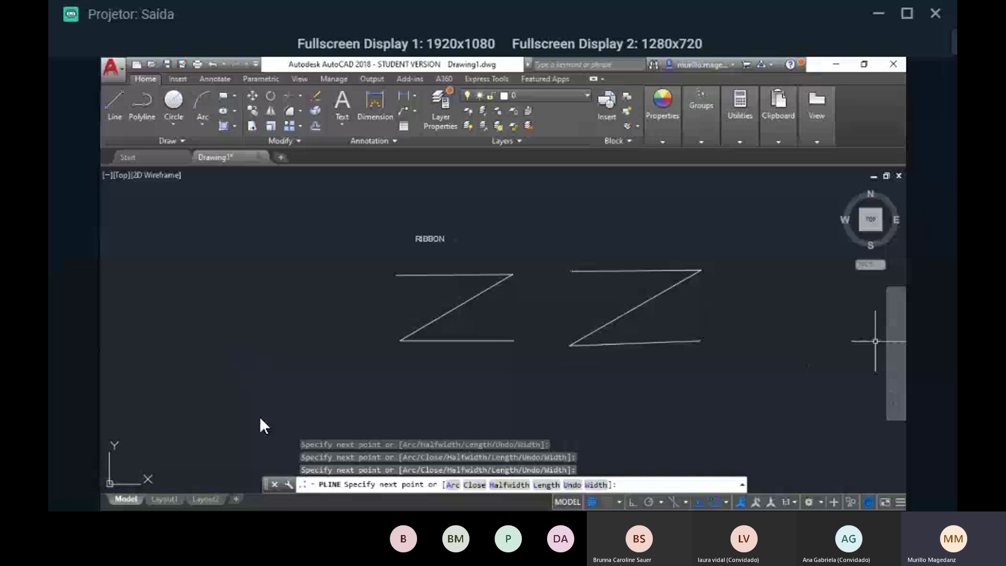
key(Escape)
- Examine the line Z and the polyline Z side by side to compare separate segments with a single joined object
middle_drag(736, 349, 734, 354)
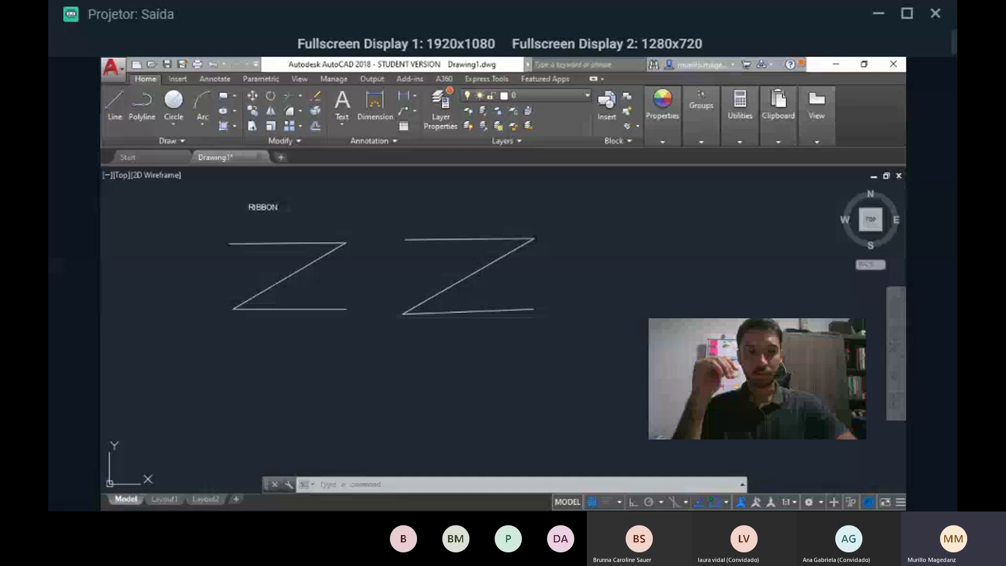
middle_drag(549, 350, 607, 382)
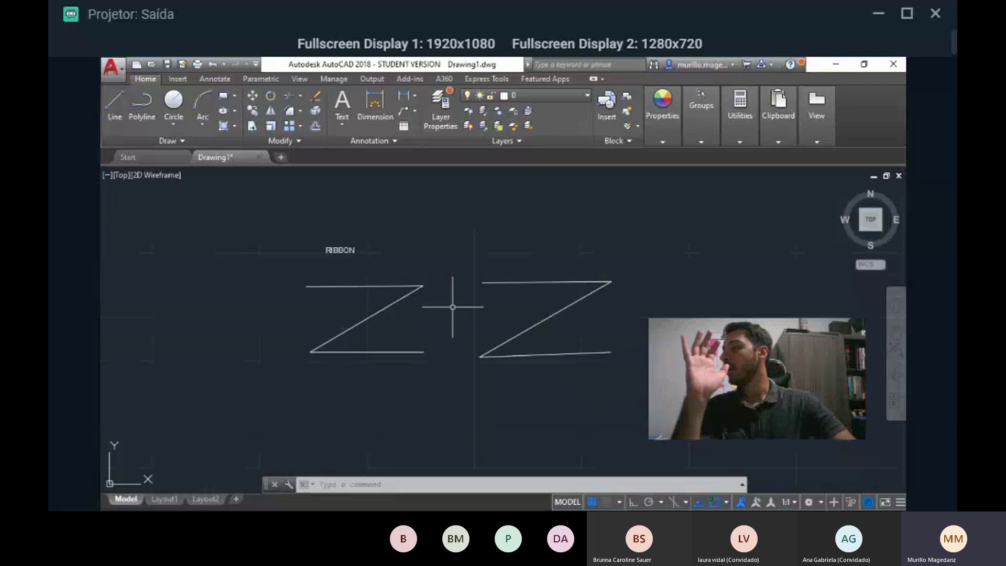
scroll(416, 293, up, 4)
scroll(416, 294, down, 2)
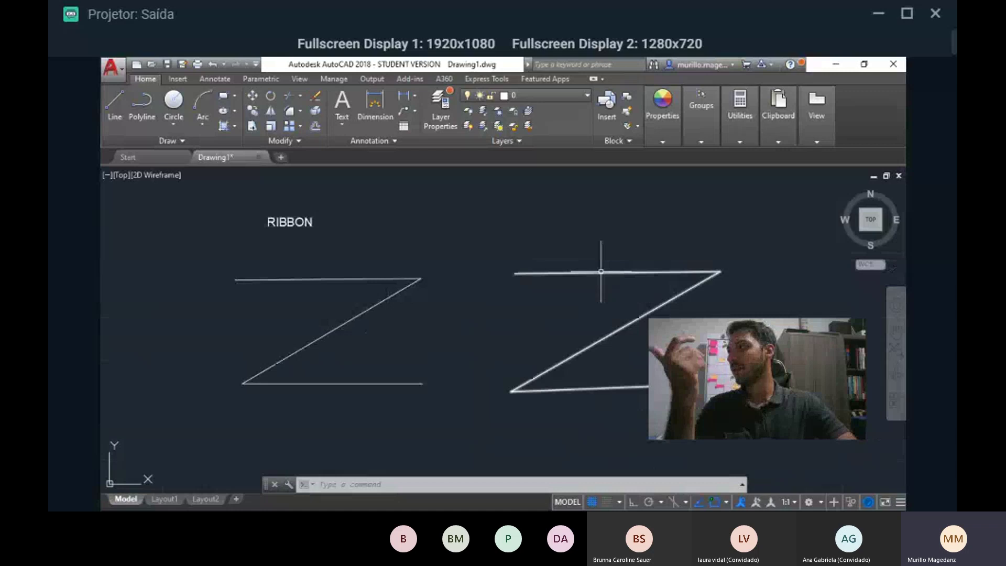
click(582, 222)
click(579, 252)
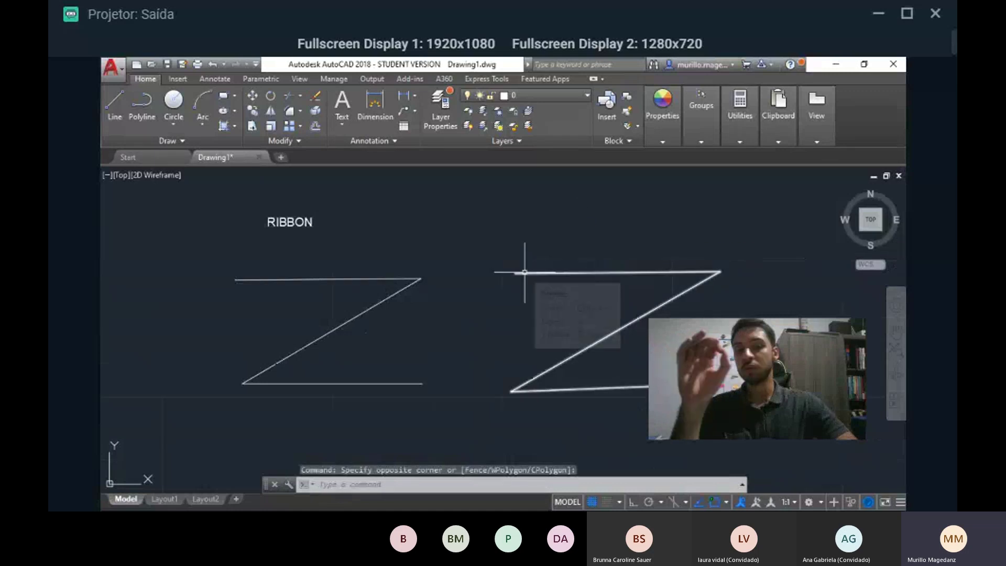
scroll(524, 272, down, 4)
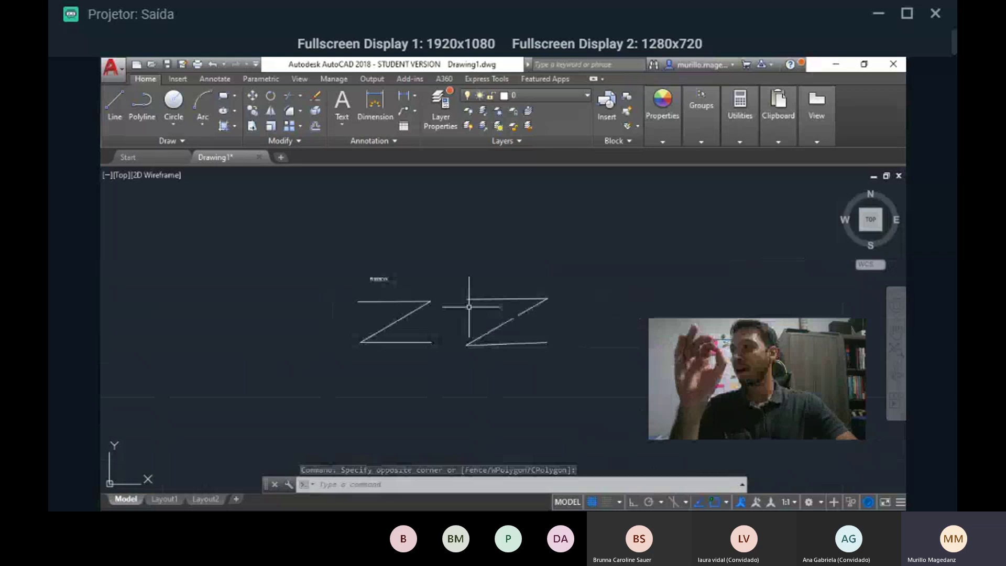
scroll(360, 307, up, 4)
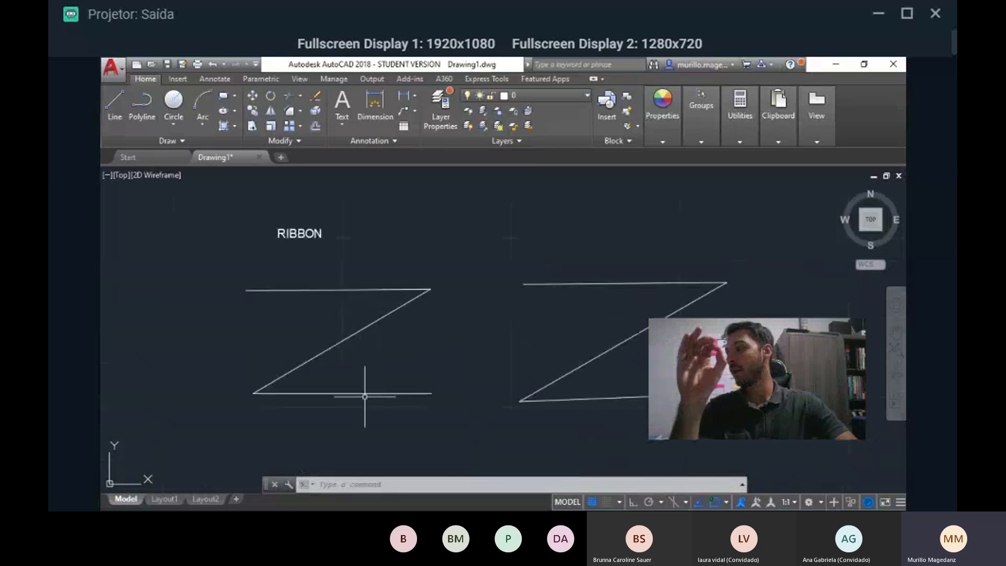
scroll(355, 366, up, 2)
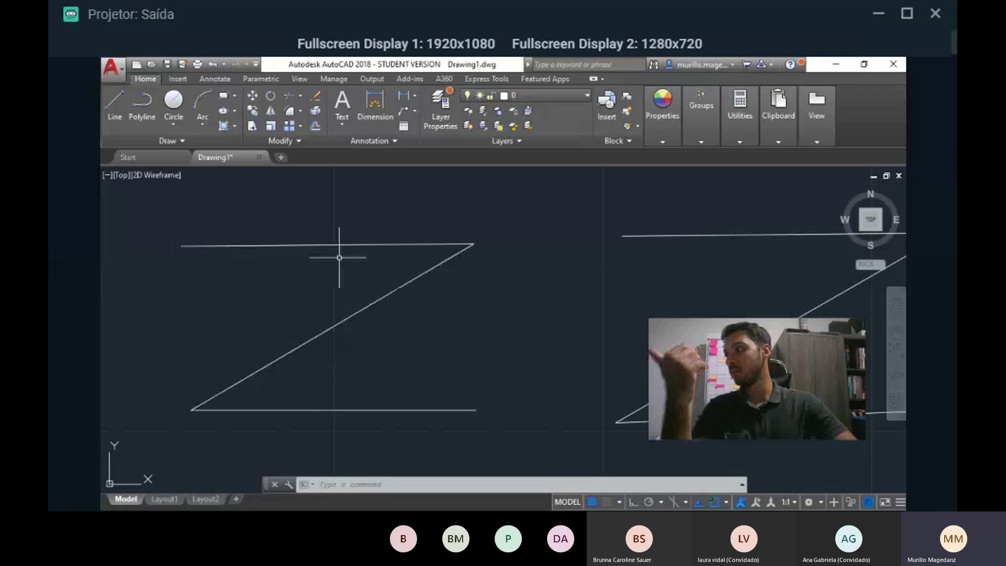
scroll(540, 364, down, 4)
scroll(535, 351, up, 4)
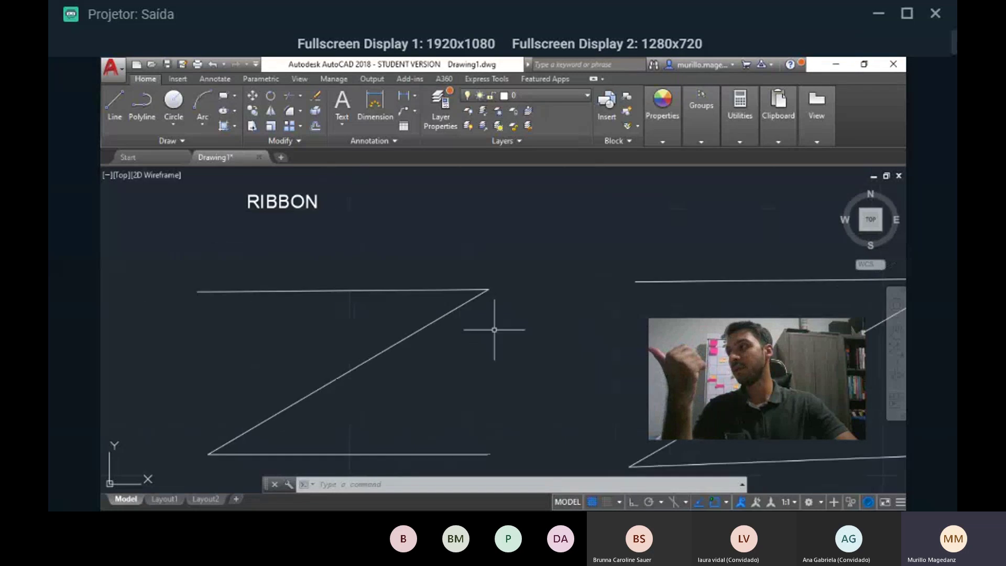
- Offset the polyline Z through a point just above and to the left of its diagonal
scroll(503, 335, down, 2)
middle_drag(639, 340, 555, 317)
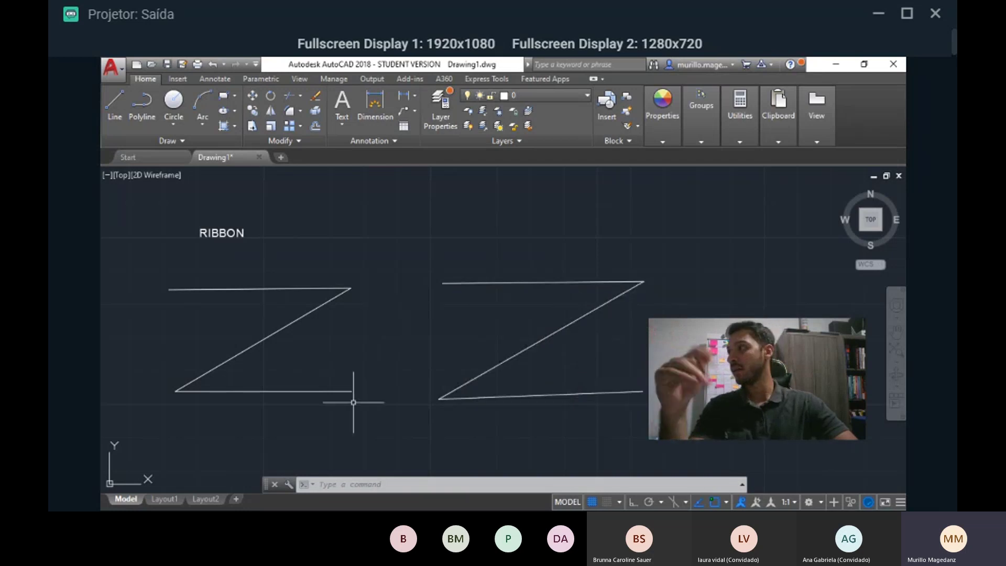
scroll(372, 341, up, 2)
scroll(430, 330, down, 2)
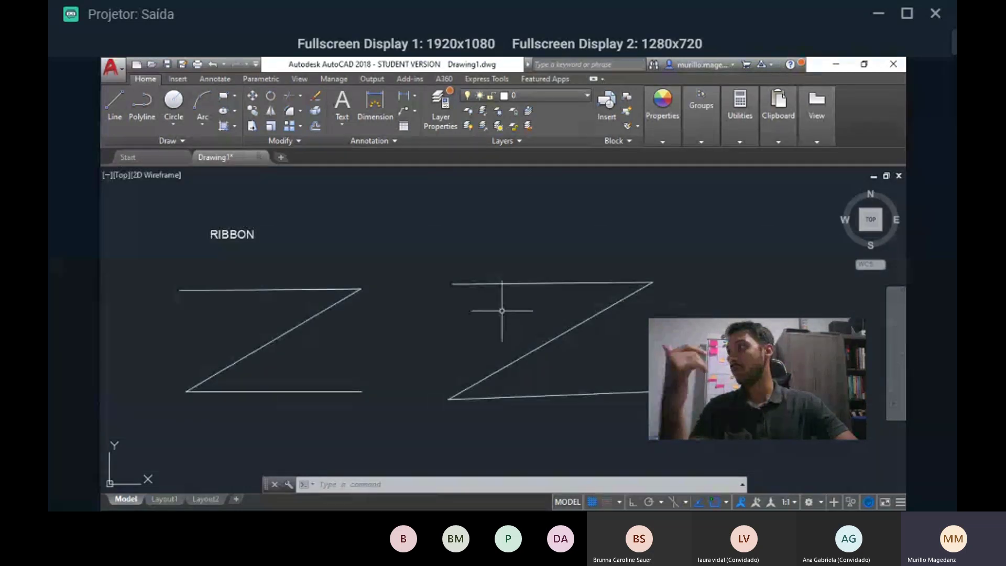
middle_drag(514, 302, 483, 265)
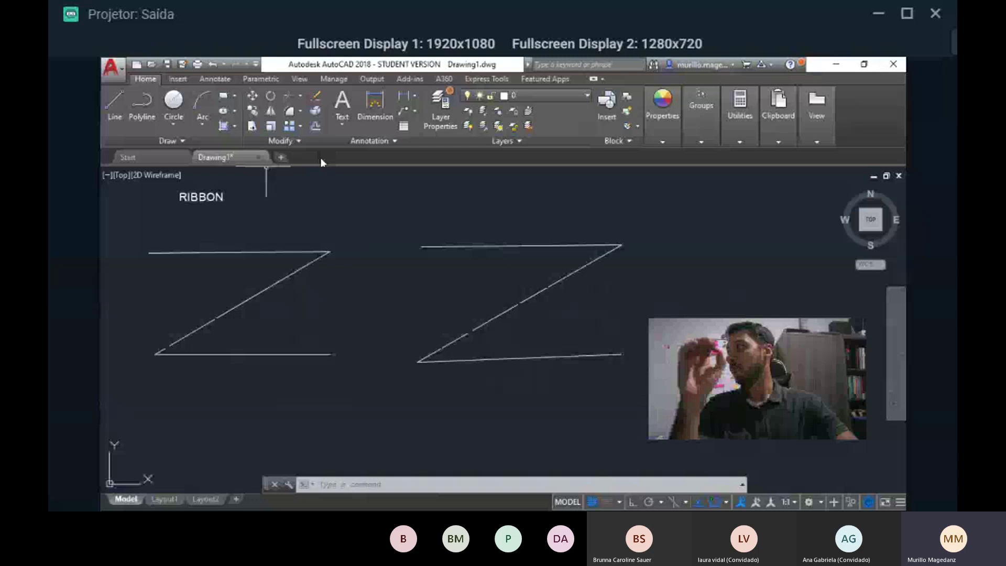
click(314, 126)
scroll(562, 323, up, 5)
scroll(561, 323, down, 3)
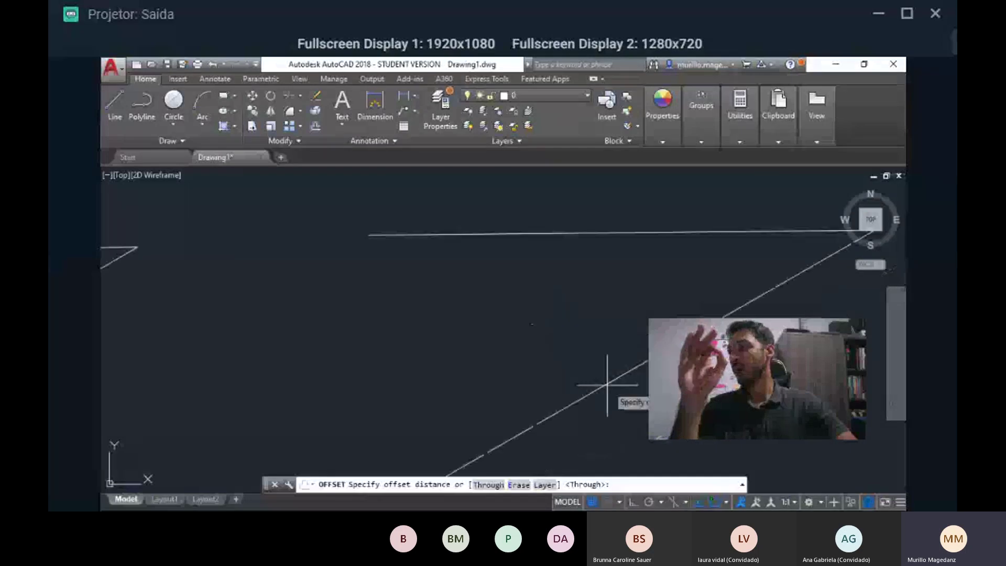
key(Return)
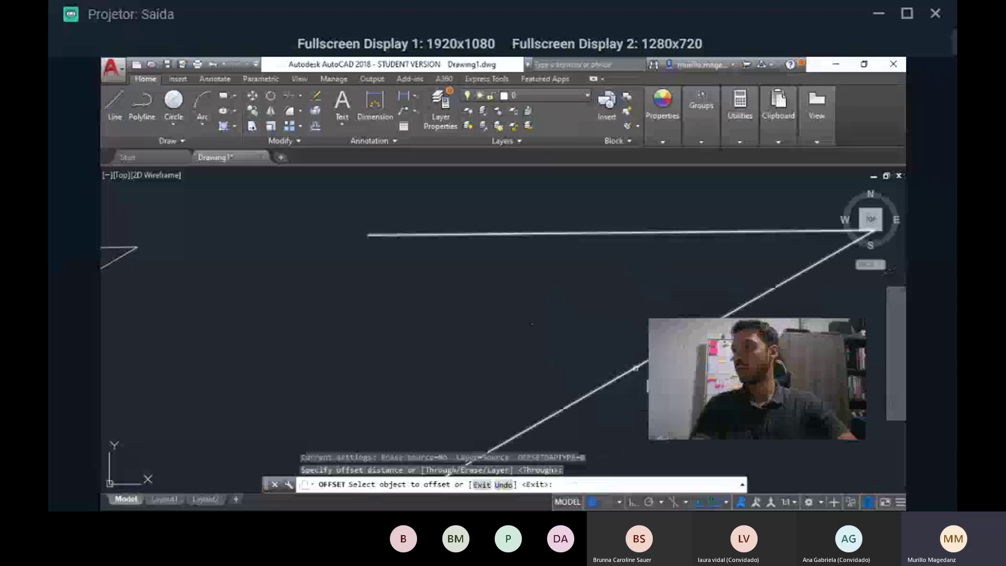
click(638, 365)
scroll(590, 286, down, 5)
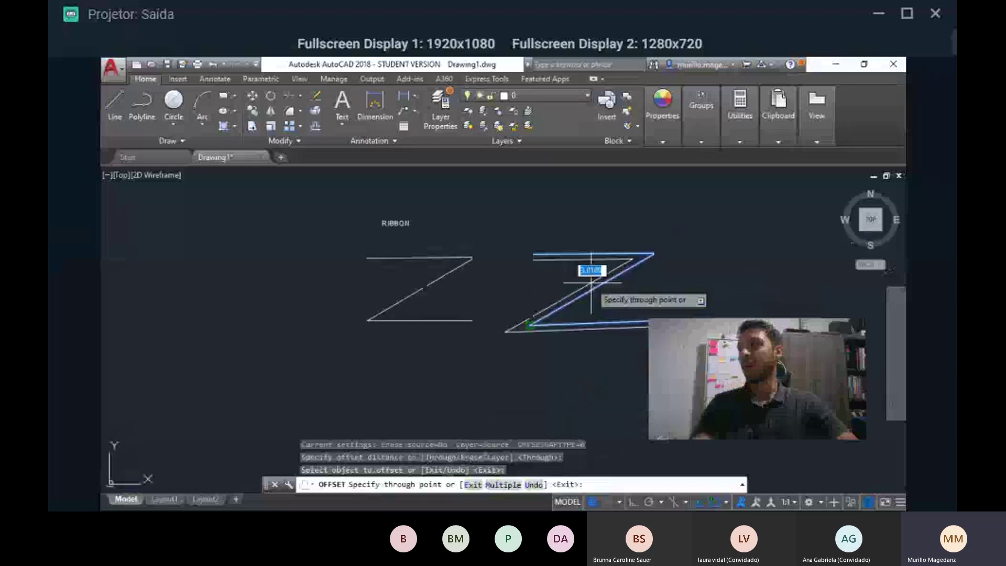
scroll(594, 283, up, 4)
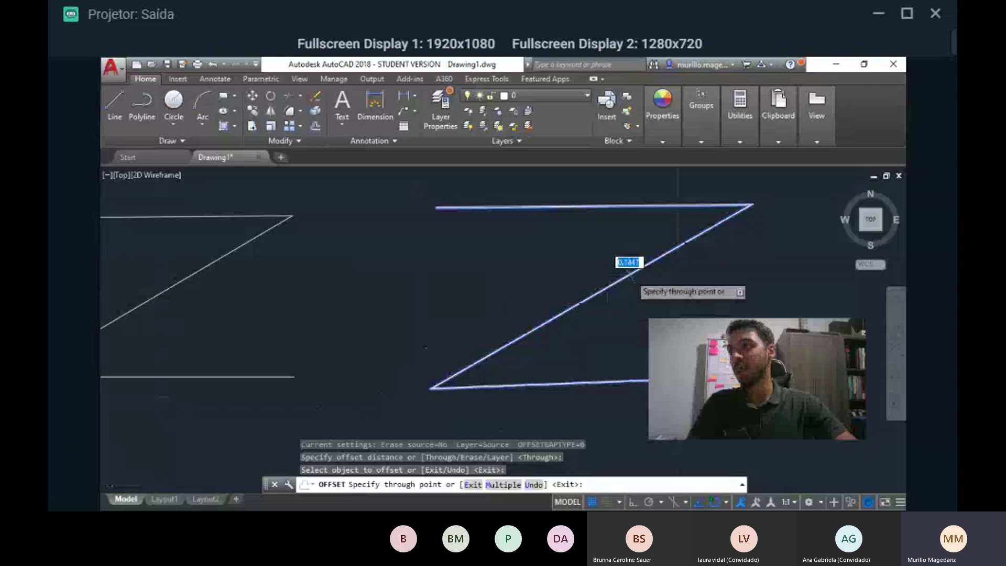
scroll(629, 263, up, 3)
scroll(632, 283, down, 3)
scroll(632, 289, down, 3)
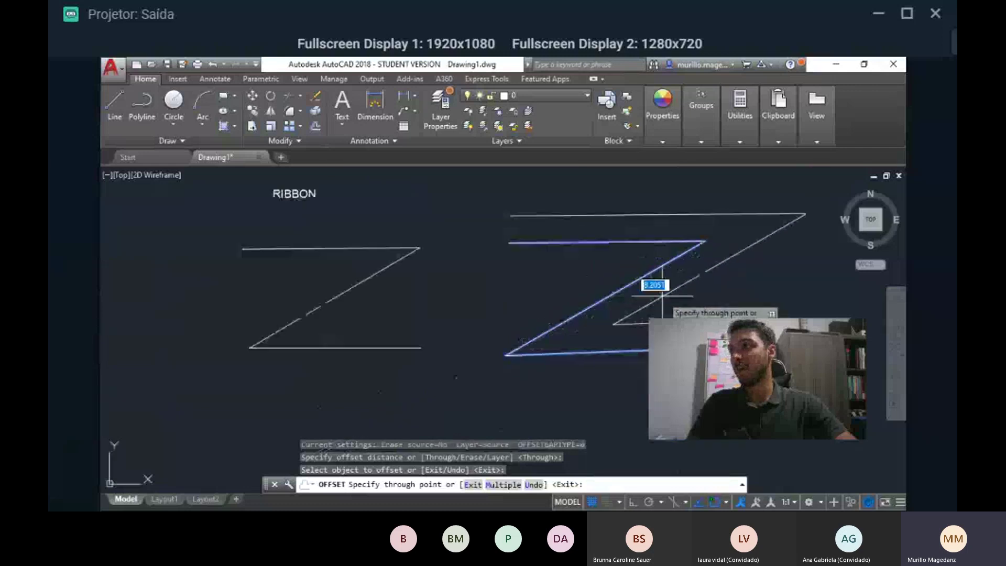
scroll(608, 283, up, 3)
scroll(607, 288, up, 3)
scroll(602, 288, down, 3)
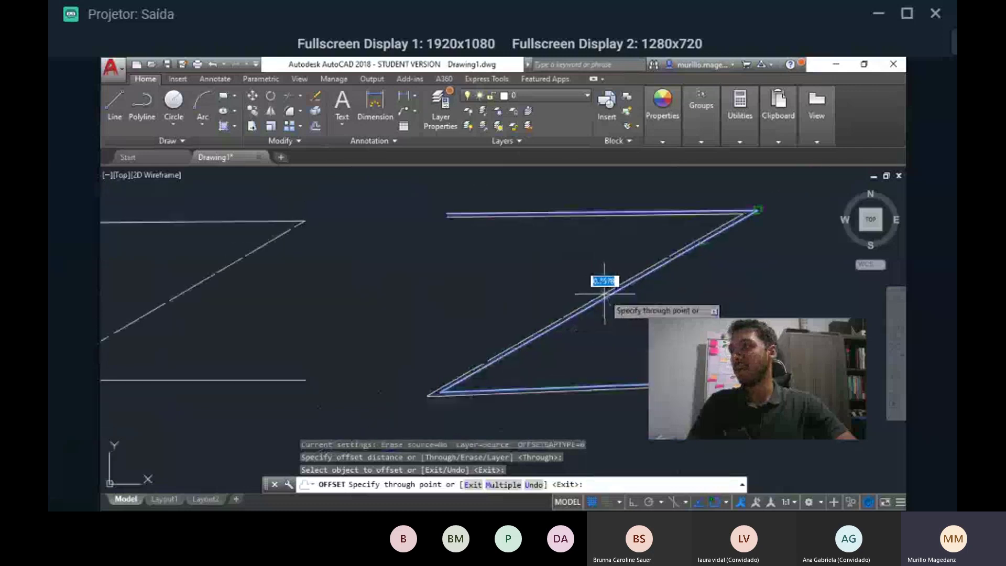
click(587, 288)
middle_drag(513, 333, 589, 319)
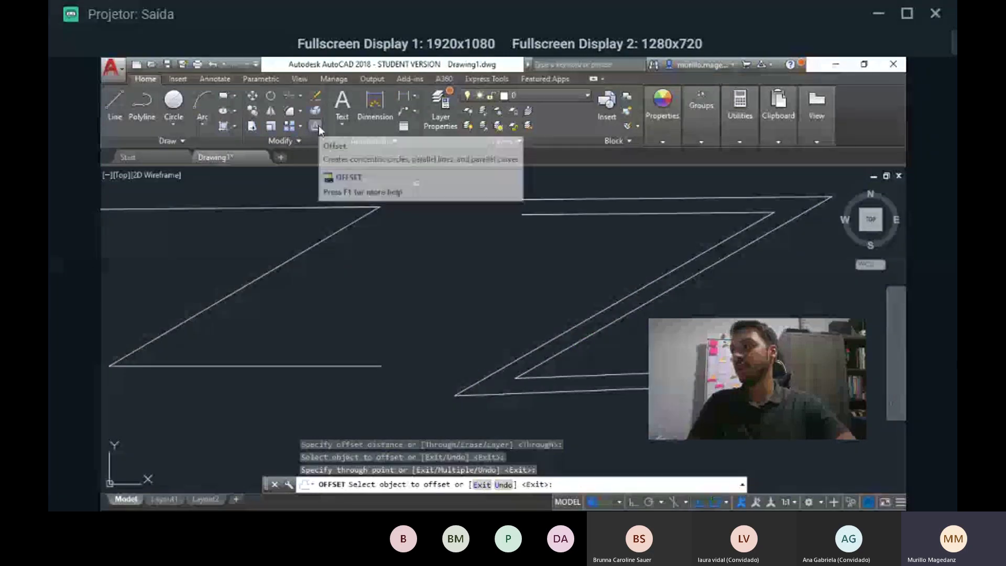
- Offset the original polyline Z again, through a point on the opposite, lower-right side of its diagonal
scroll(745, 272, down, 4)
middle_drag(714, 236, 649, 260)
scroll(550, 306, up, 5)
middle_drag(655, 303, 512, 316)
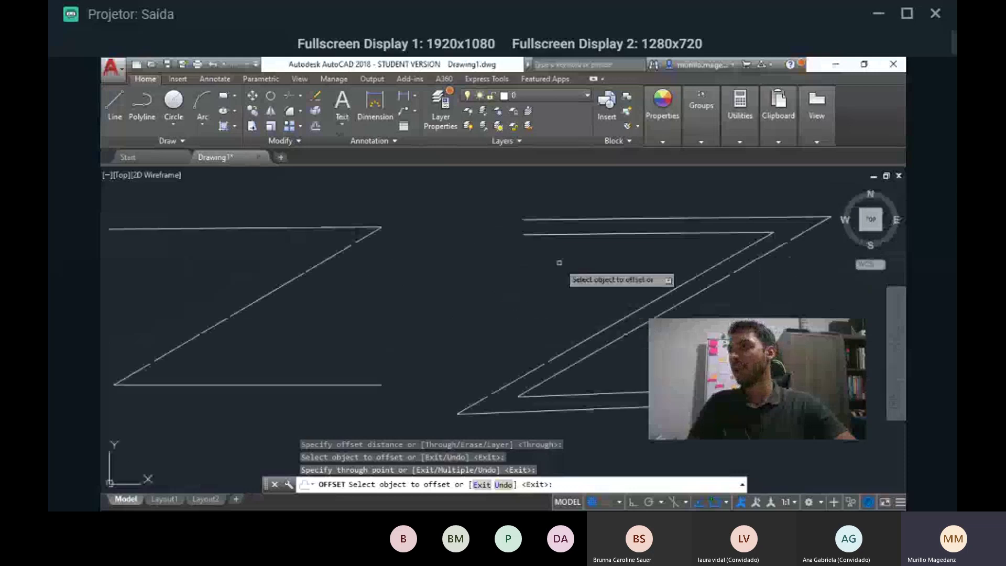
click(550, 216)
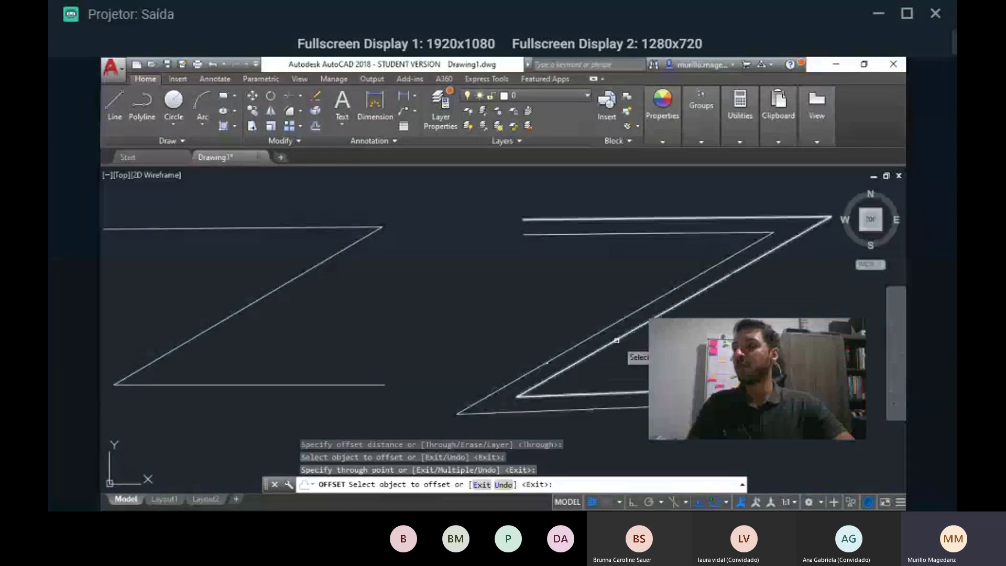
click(650, 312)
scroll(647, 335, down, 5)
scroll(640, 344, up, 4)
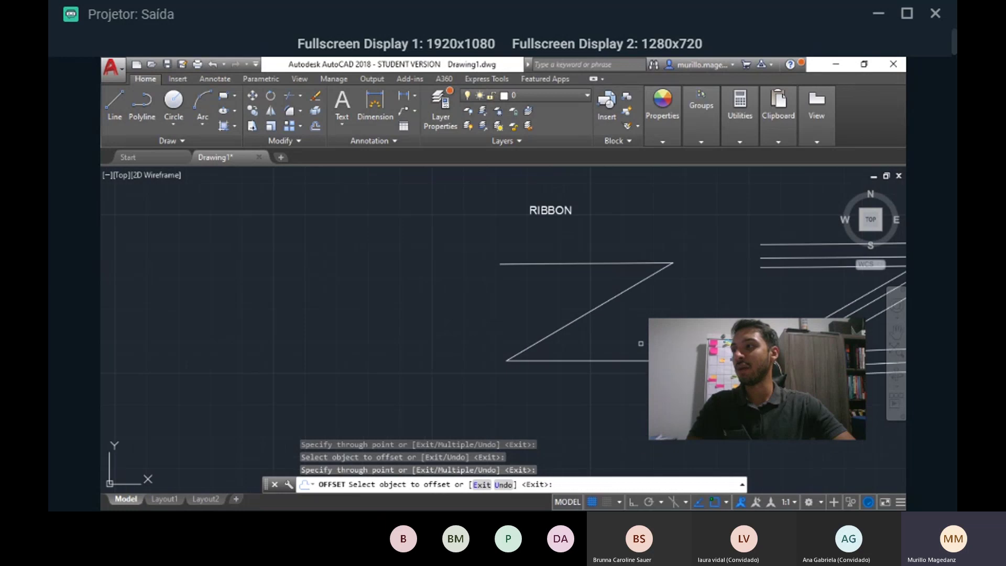
- Offset each segment of the line Z separately: the top line upward, the diagonal to the lower right and the bottom line upward
middle_drag(653, 307, 643, 345)
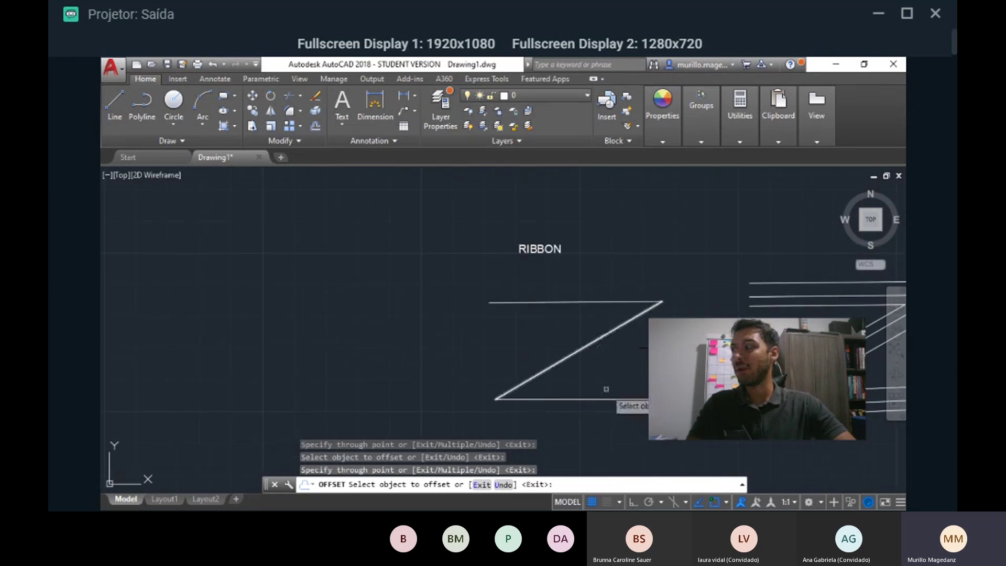
middle_drag(583, 304, 537, 313)
scroll(537, 313, up, 5)
scroll(537, 313, down, 5)
click(536, 309)
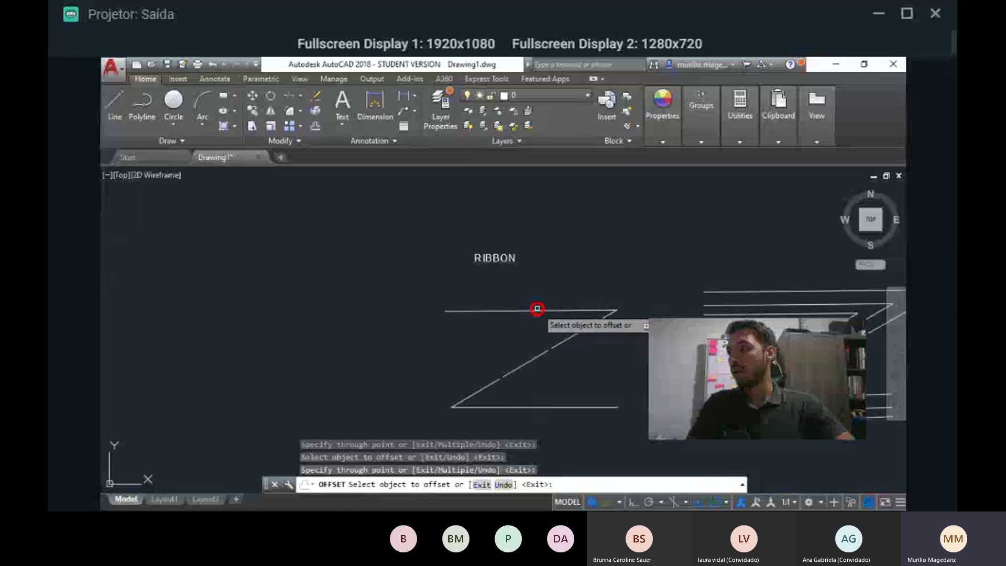
click(545, 301)
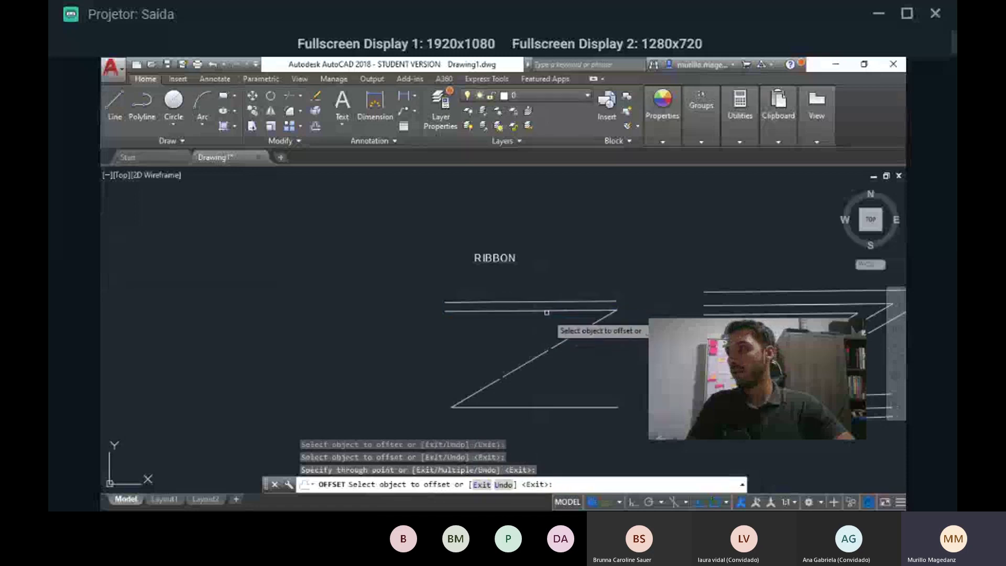
click(558, 344)
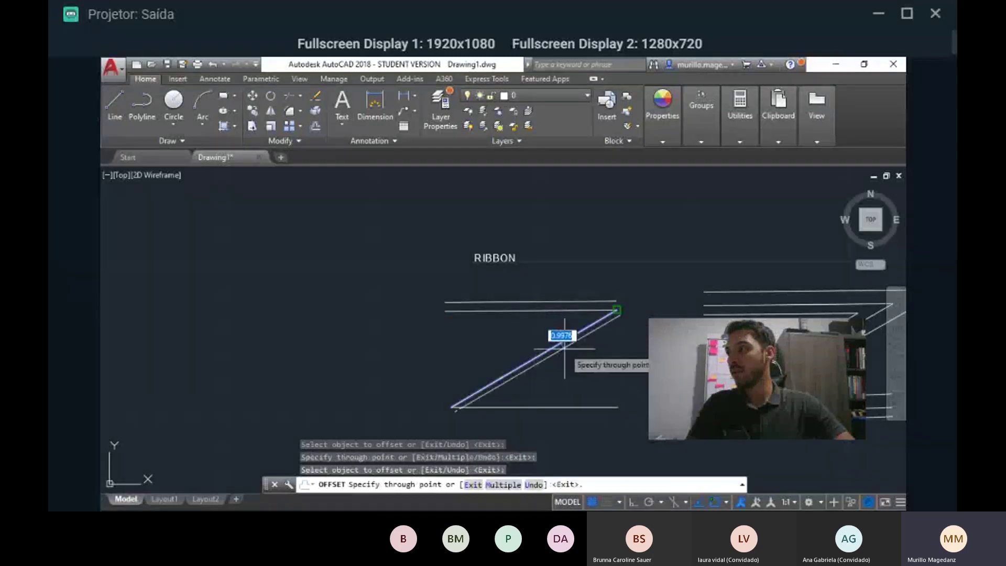
click(565, 355)
click(583, 407)
click(583, 392)
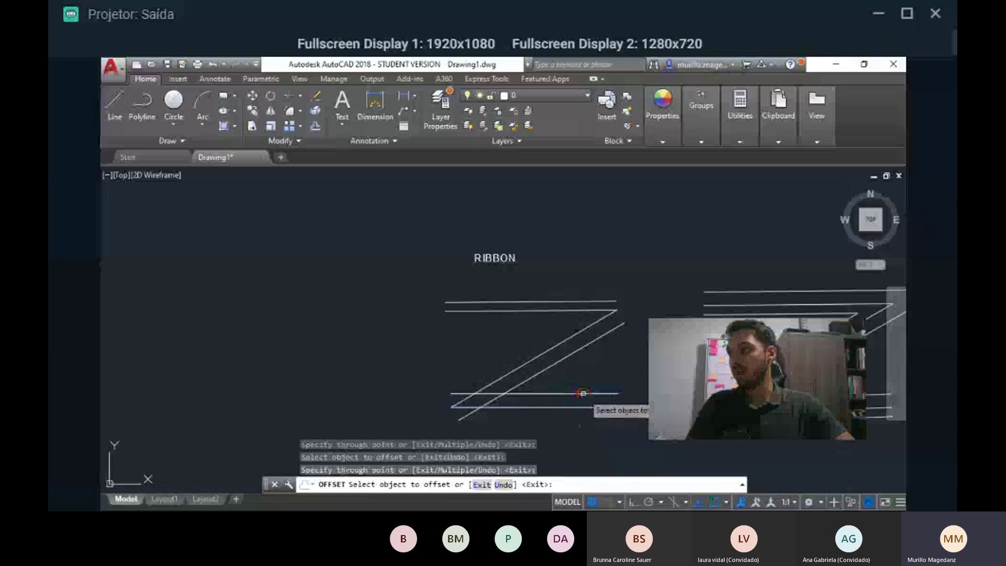
middle_drag(579, 306, 542, 297)
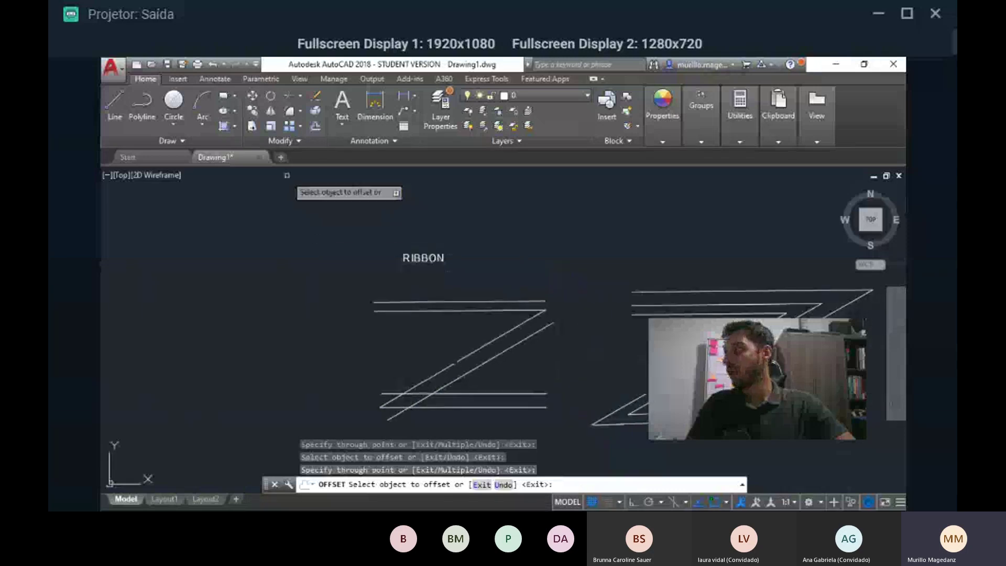
- Fillet the offset top line and the offset diagonal of the line Z into a sharp corner
click(289, 118)
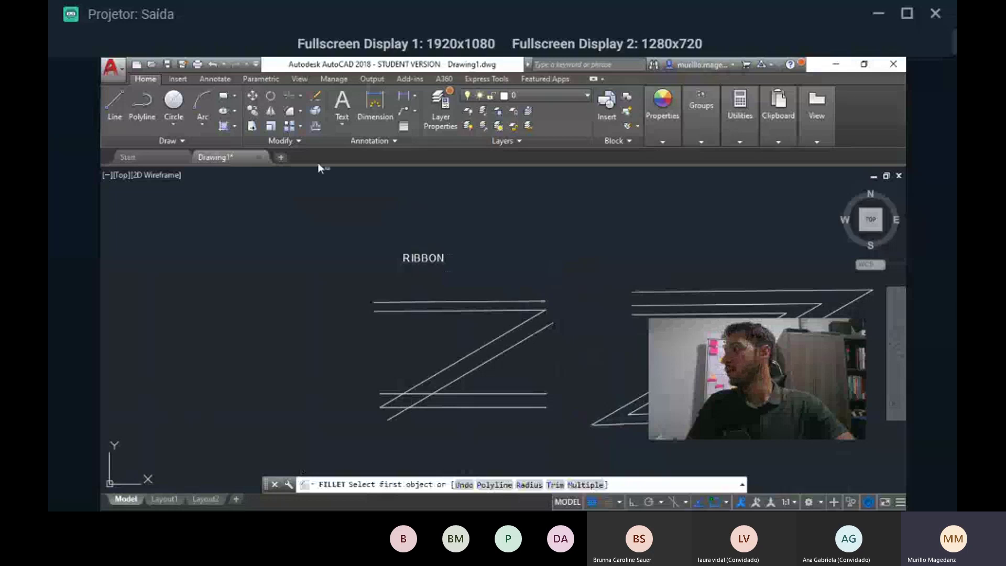
click(542, 302)
click(549, 323)
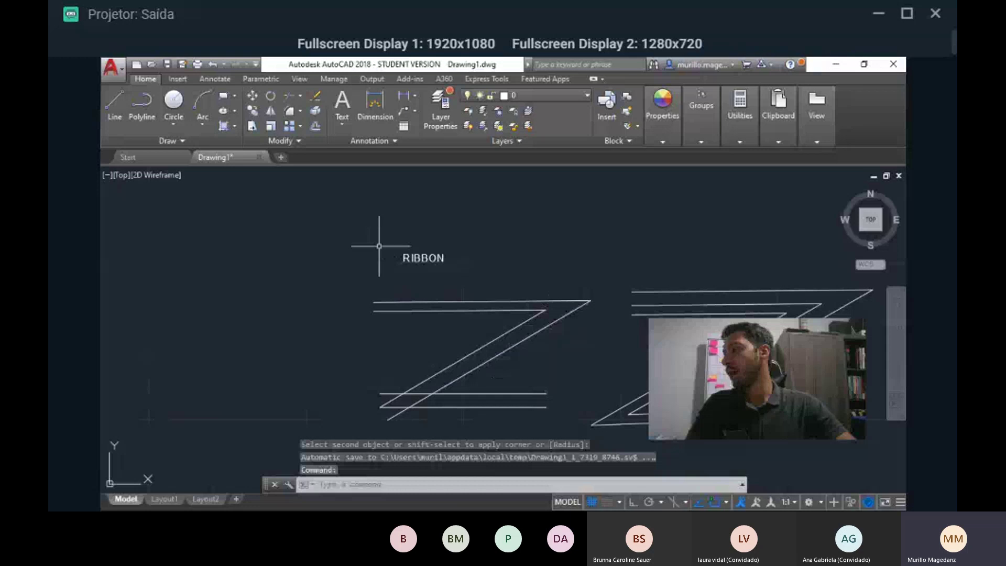
- Trim the overhanging ends of the offset bottom line and diagonal at the line Z's lower-left corner
click(284, 95)
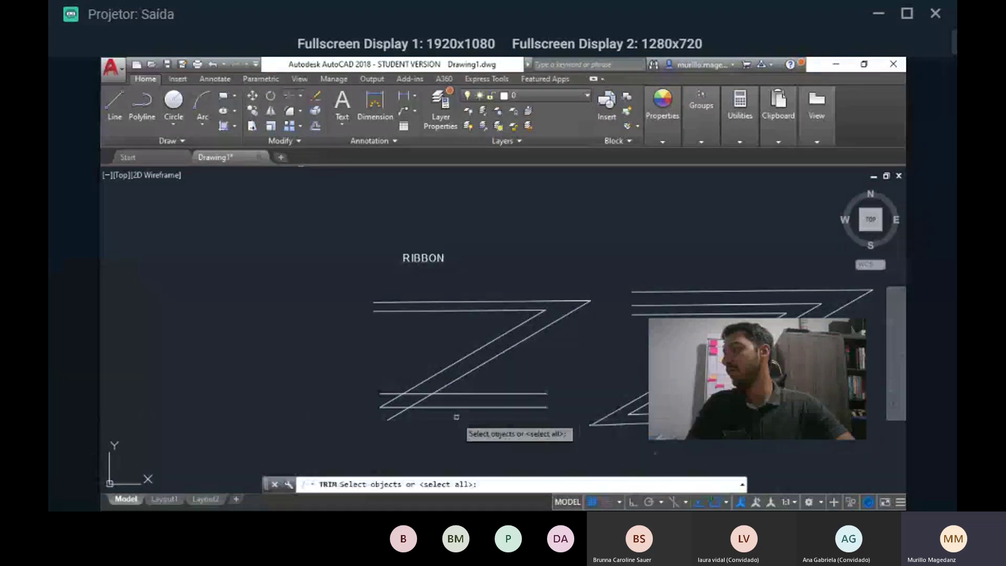
key(Return)
scroll(400, 393, up, 3)
click(367, 398)
click(437, 398)
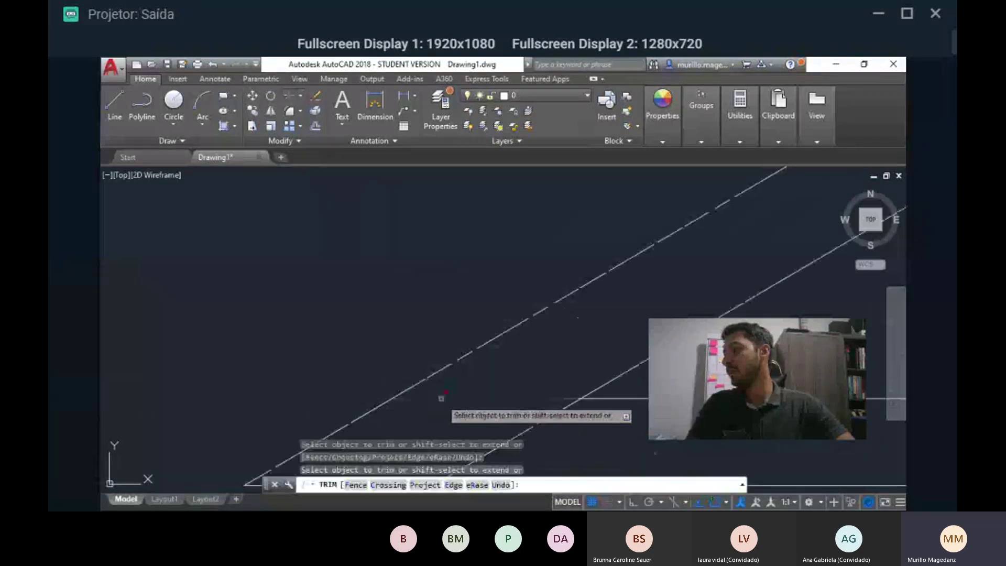
scroll(453, 398, down, 3)
click(426, 351)
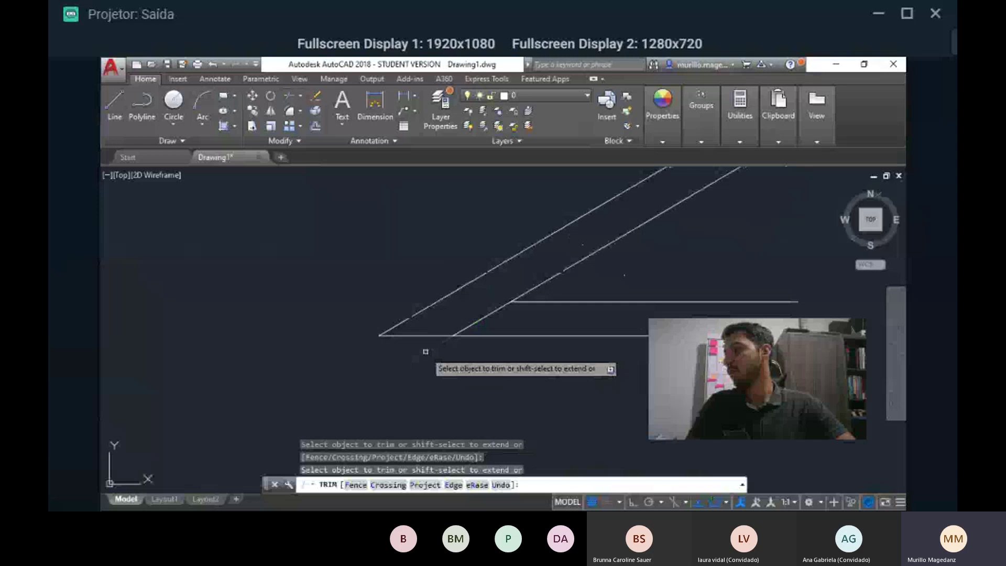
scroll(604, 339, down, 4)
scroll(582, 361, up, 4)
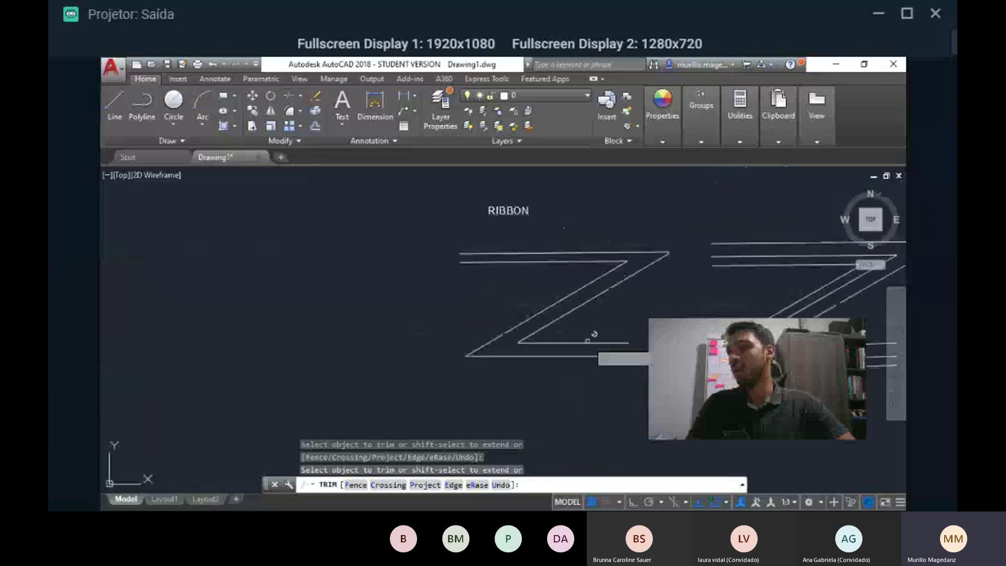
key(Escape)
- Offset the line Z's segments to the other side: a top line downward, the diagonal to the upper left and the bottom line downward
click(315, 126)
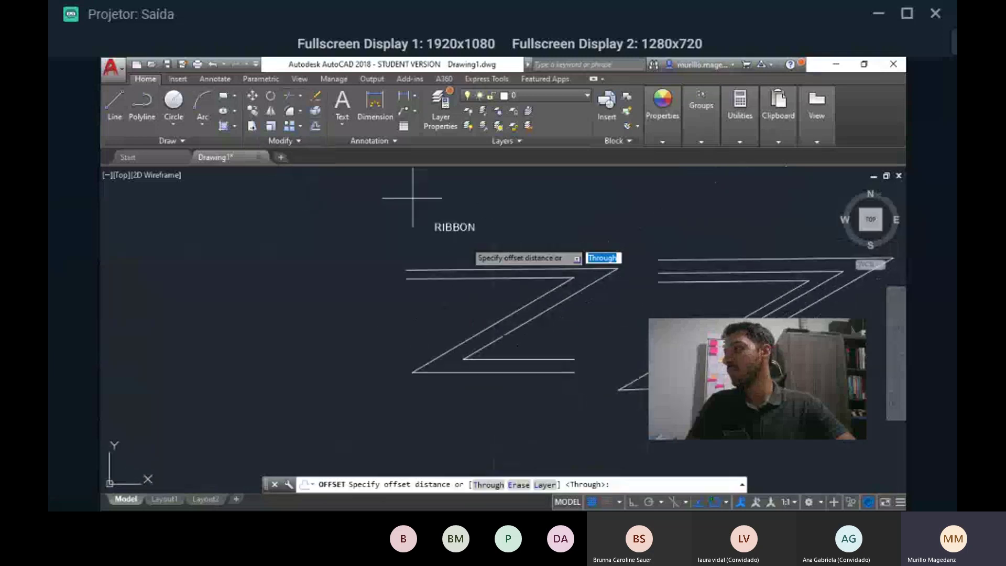
key(Return)
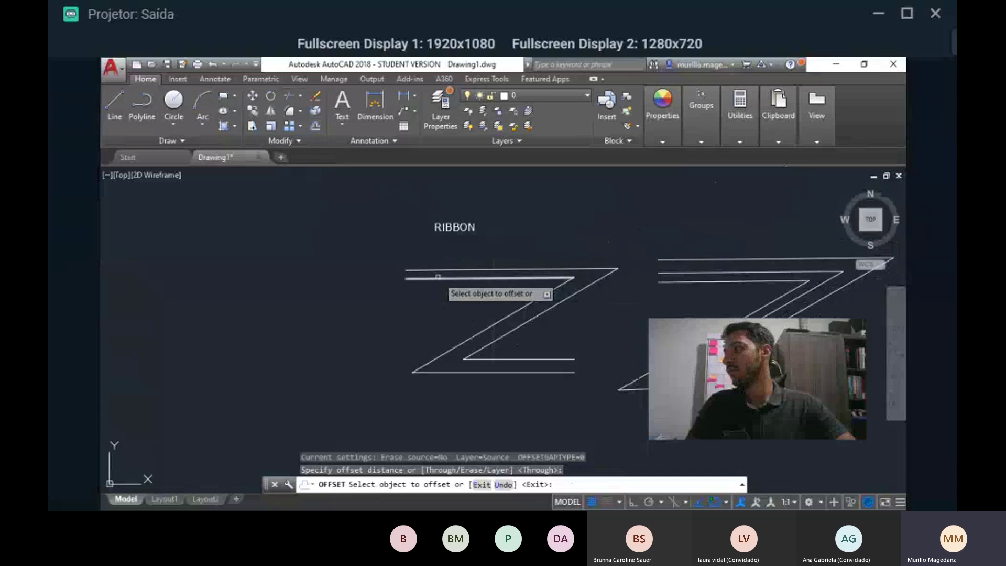
click(438, 269)
click(422, 296)
click(466, 344)
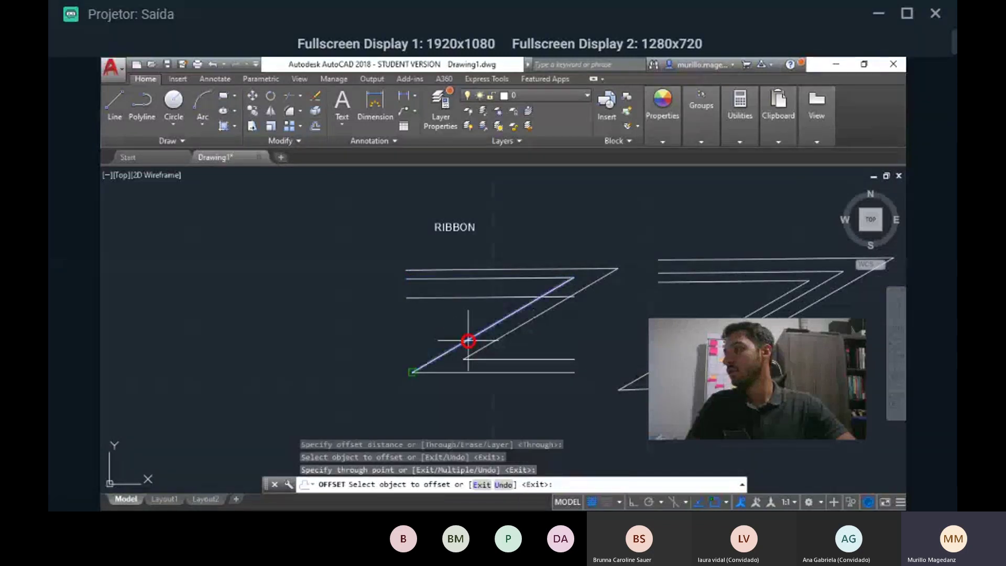
click(442, 336)
click(453, 372)
click(452, 403)
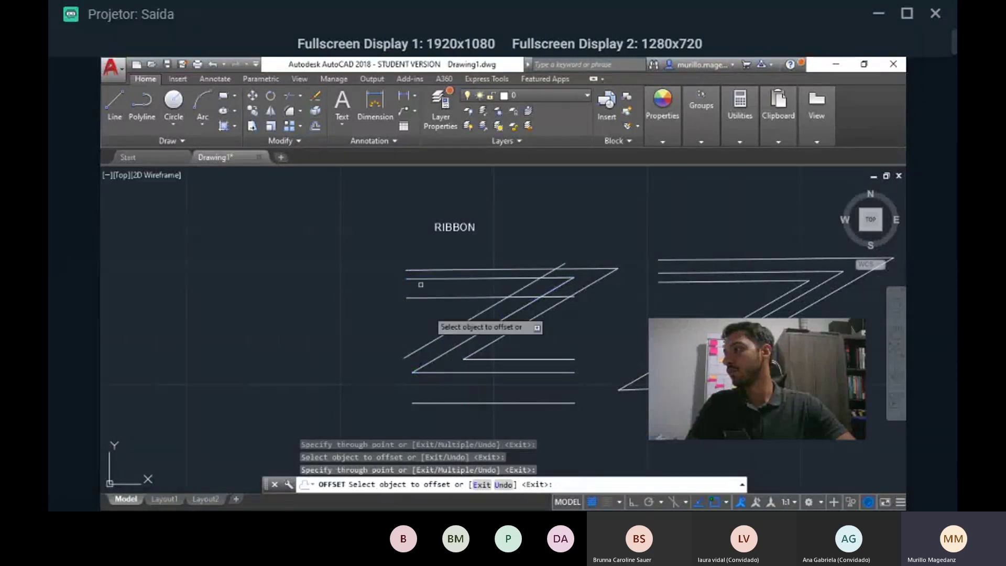
key(Escape)
- Fillet the new outer diagonal and the lowest line of the line Z into a sharp lower-left corner
click(294, 113)
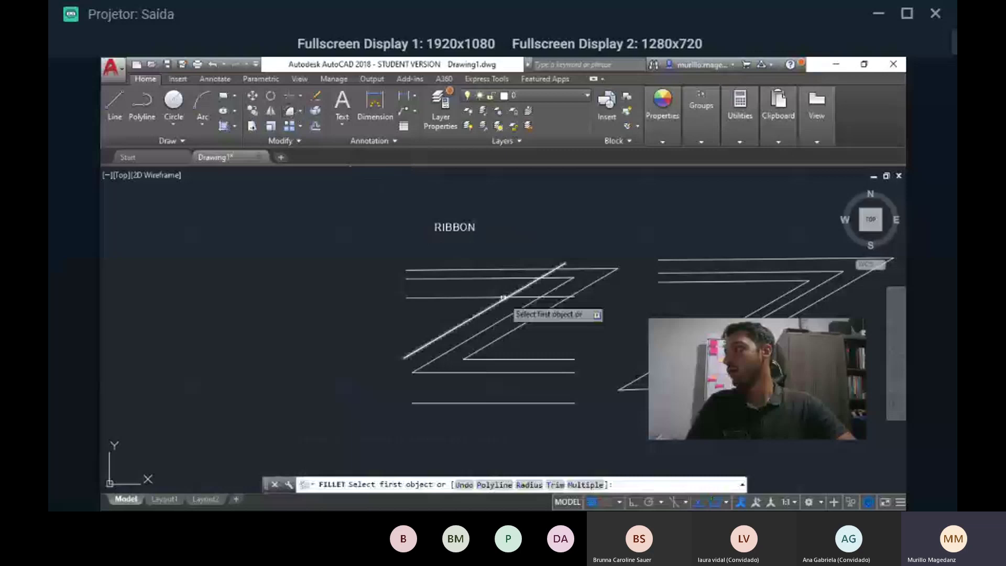
click(463, 403)
key(Escape)
key(Escape)
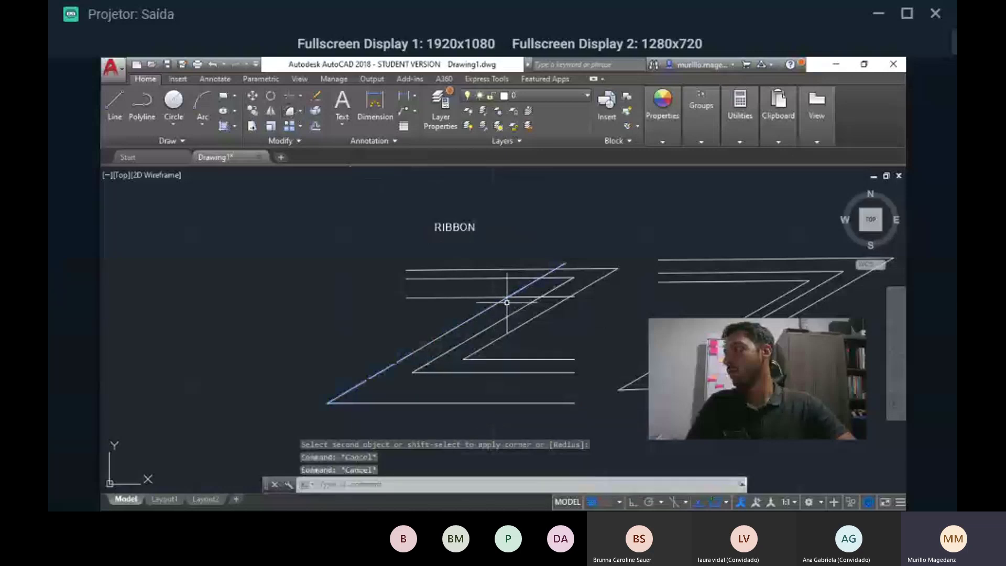
- Trim the new upper horizontal line and the new diagonal where they cross, using all objects as cutting edges
text(TR)
key(Return)
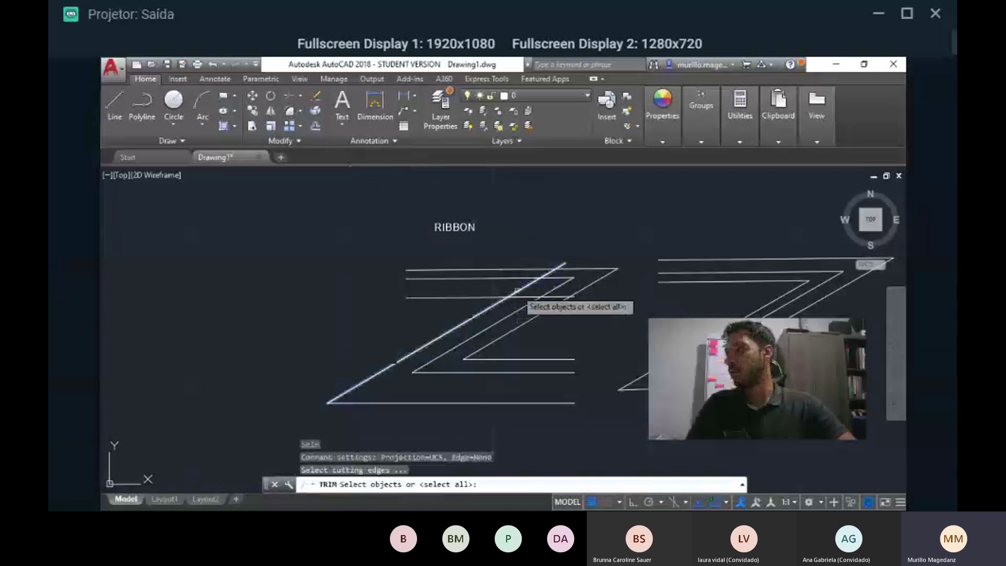
key(Return)
scroll(550, 276, up, 4)
scroll(519, 327, down, 6)
middle_drag(492, 367, 478, 359)
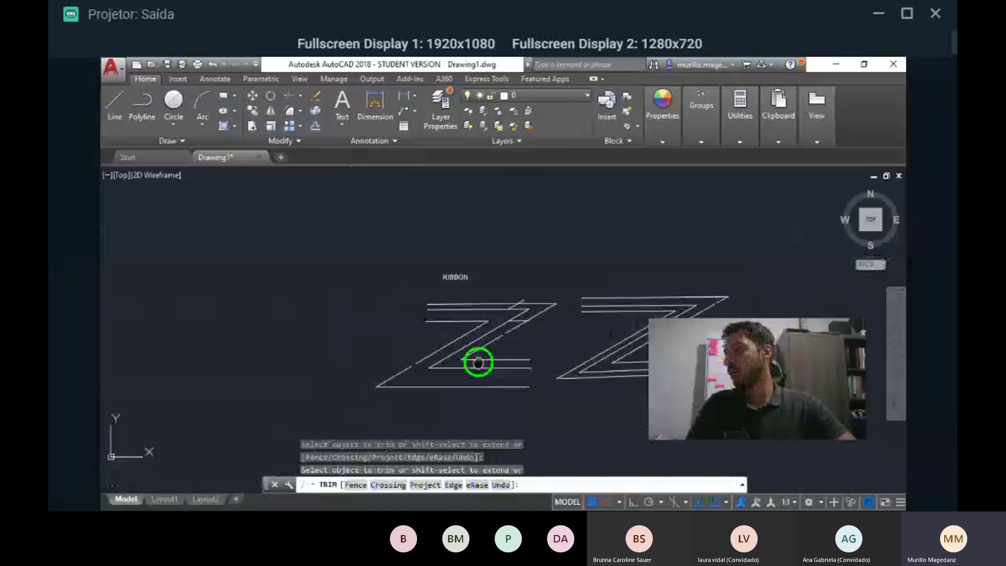
key(Escape)
- Delete the two leftover pieces of the trimmed diagonal and horizontal line near the line Z's upper-right corner
scroll(527, 326, up, 4)
middle_drag(527, 326, 556, 342)
click(505, 261)
click(588, 370)
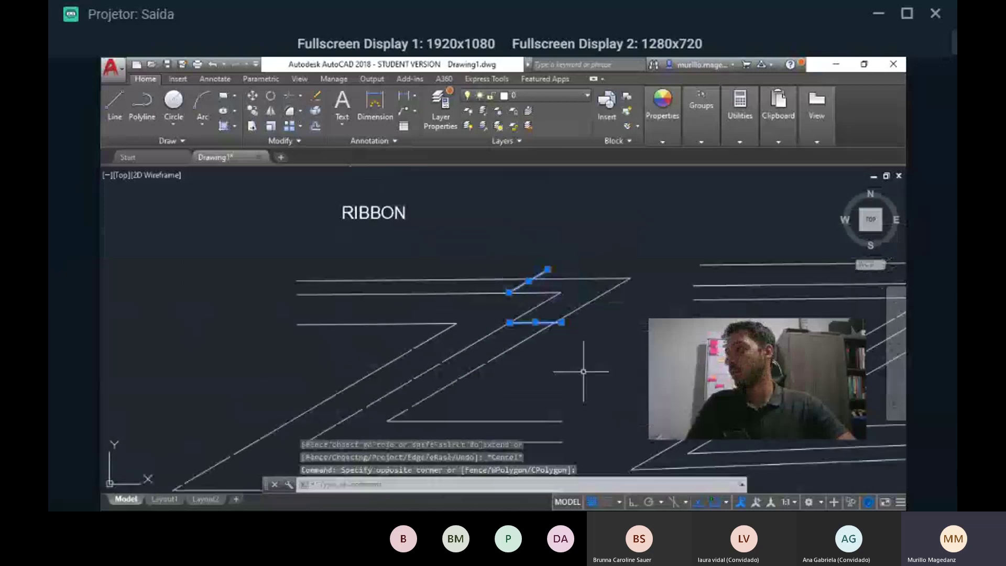
key(Delete)
scroll(881, 422, down, 5)
middle_drag(881, 422, 642, 382)
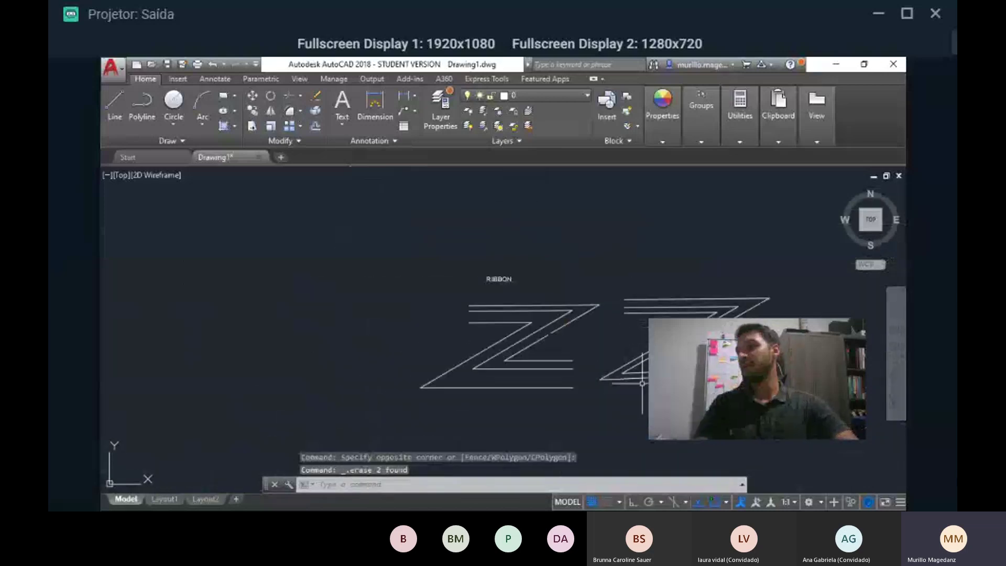
- Select the middle outline of the polyline Z to check that it is one object, and clear the selection
scroll(655, 372, up, 4)
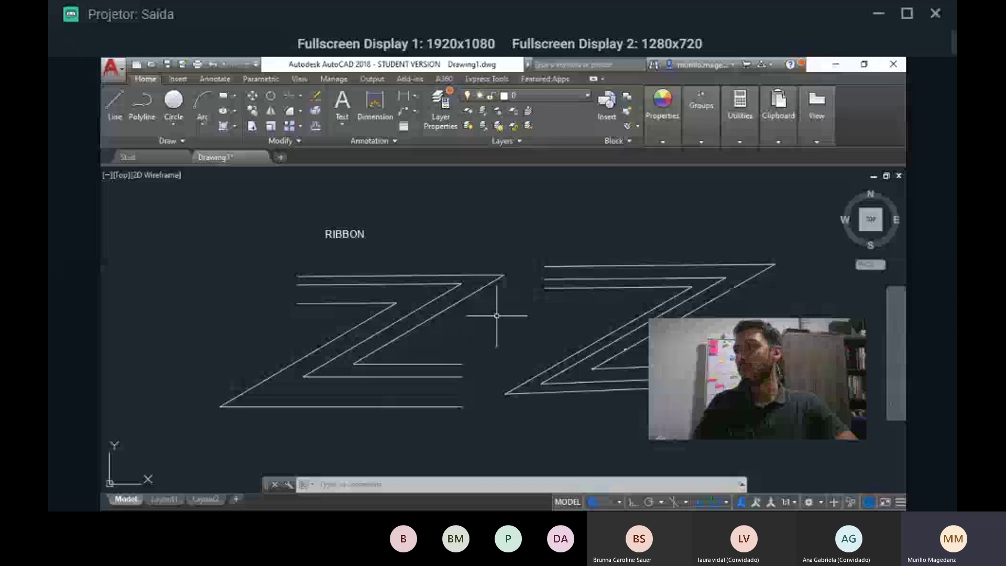
mouse_move(496, 316)
middle_down()
mouse_move(474, 287)
mouse_move(466, 315)
middle_up()
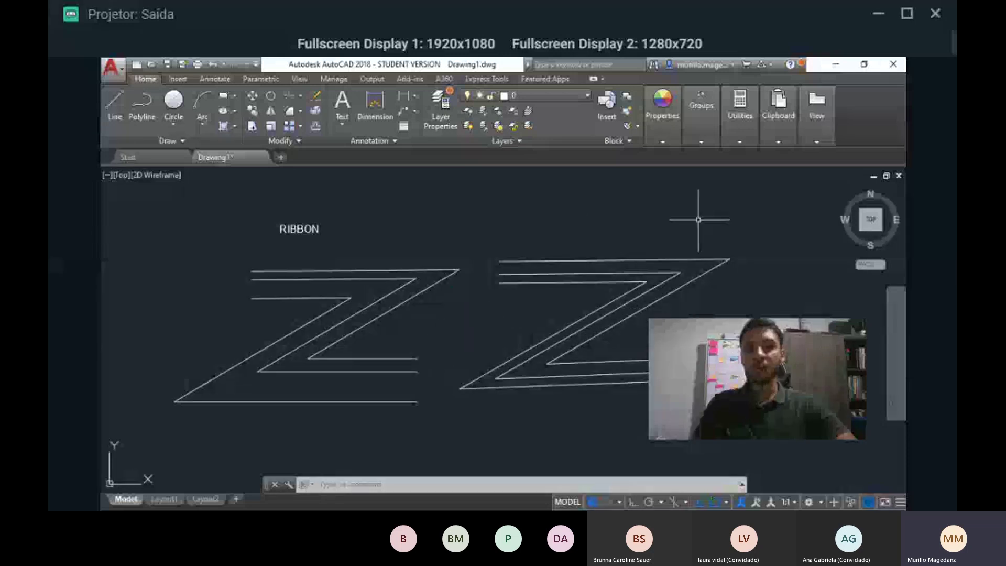
click(676, 275)
key(Delete)
key(Escape)
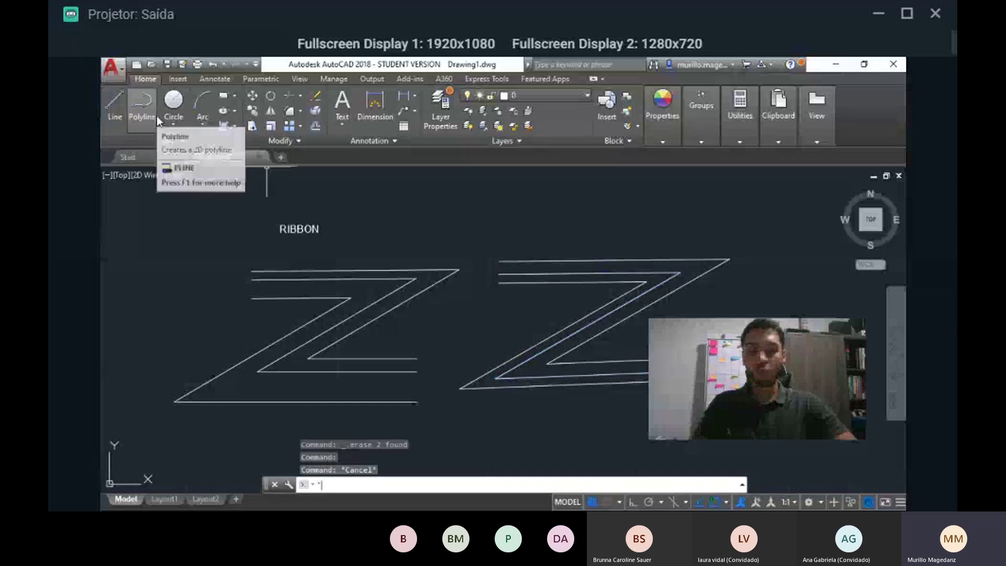
- Draw a closed stepped polyline with Ortho on, beside the polyline Z: a square outer outline with a notched opening cut in from below
middle_drag(393, 214, 176, 203)
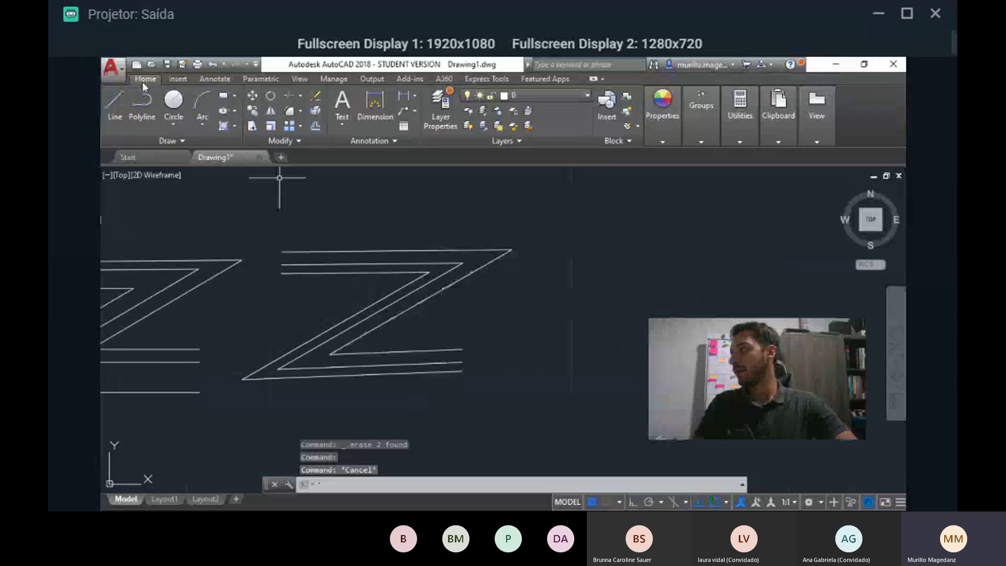
click(143, 104)
middle_drag(237, 224, 344, 248)
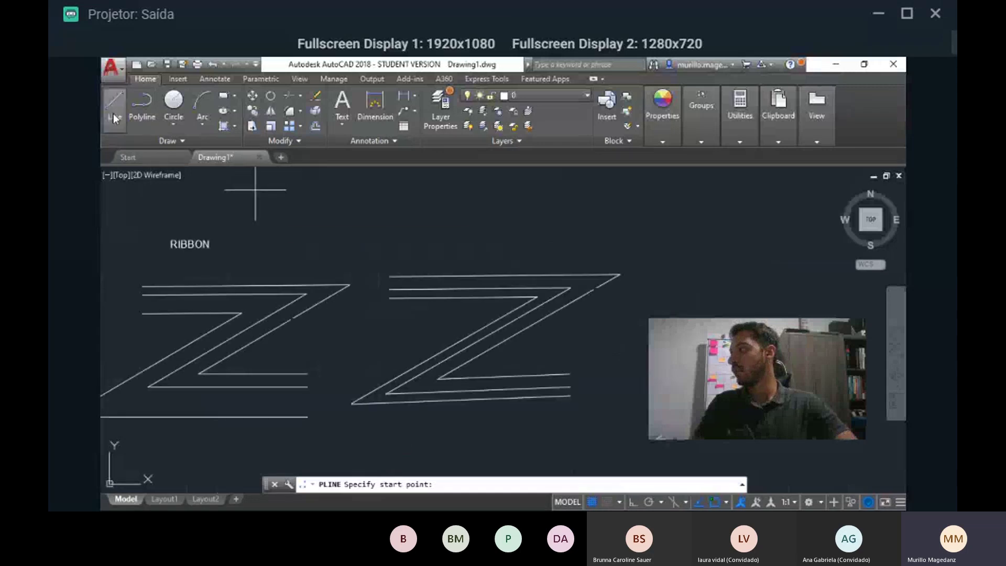
scroll(539, 298, up, 6)
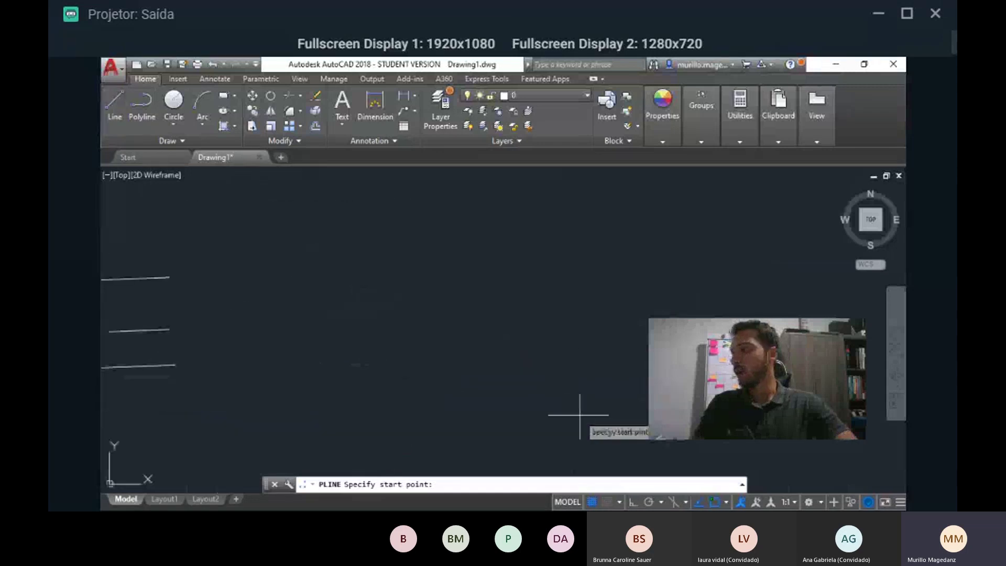
click(570, 388)
key(F8)
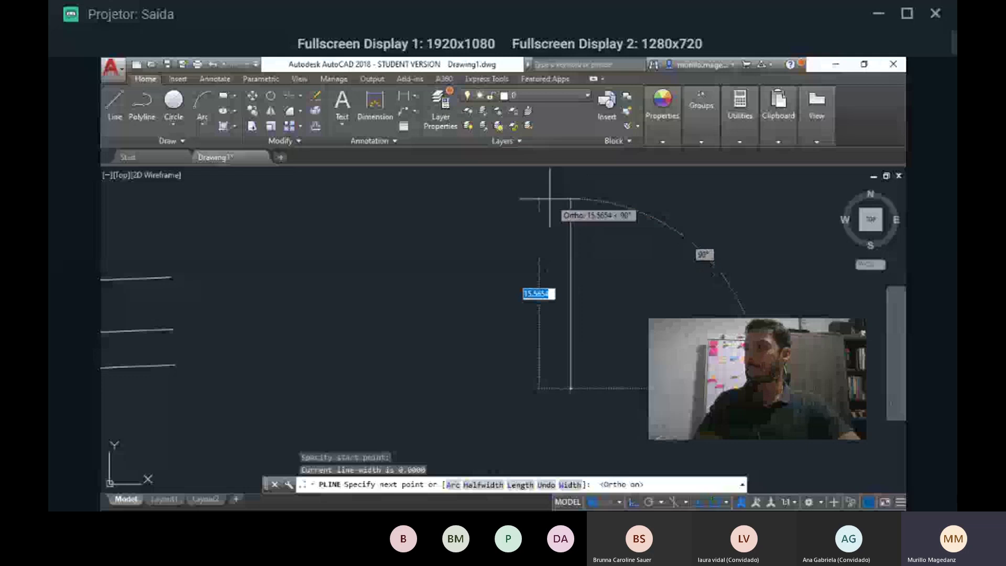
click(570, 199)
click(789, 199)
click(789, 315)
click(681, 314)
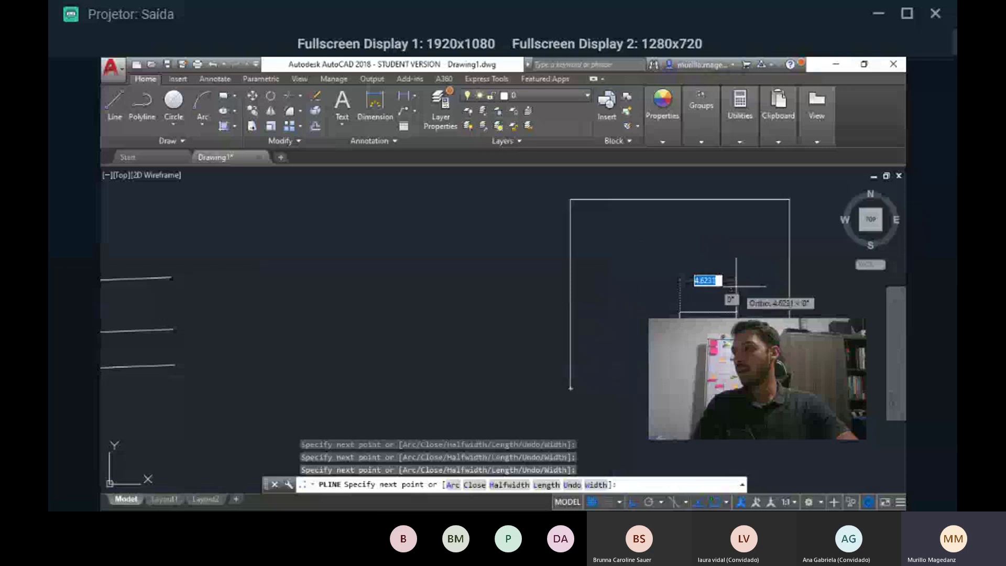
click(736, 313)
click(736, 255)
click(617, 256)
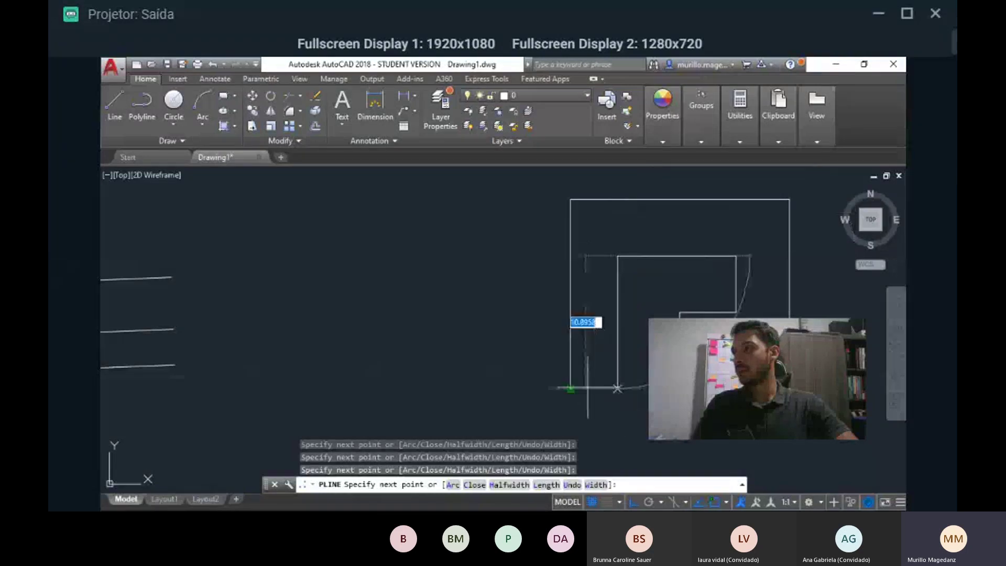
click(617, 388)
click(570, 388)
key(Escape)
middle_drag(650, 340, 533, 341)
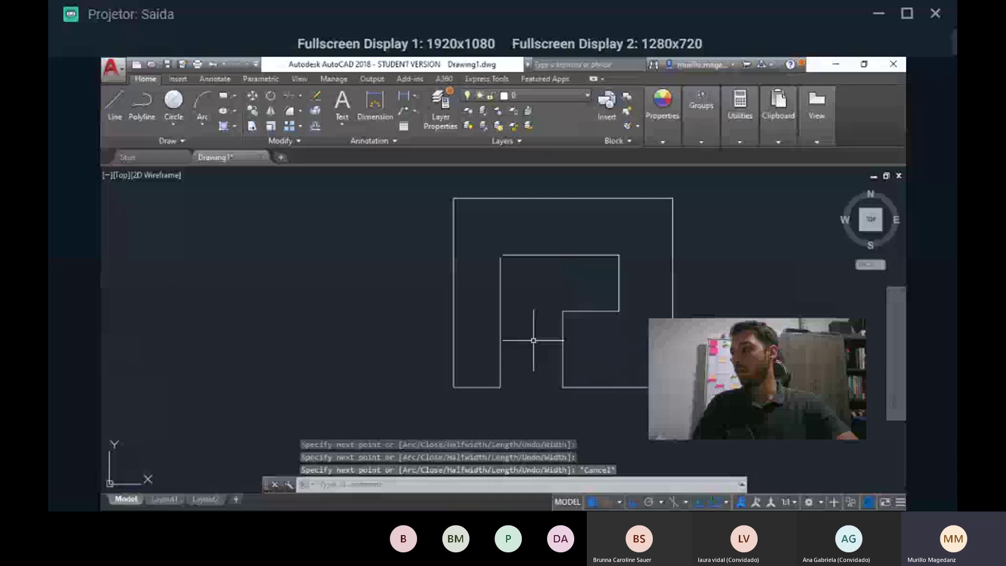
- Offset the stepped polyline inward by .15
scroll(533, 335, up, 2)
middle_drag(552, 303, 507, 355)
scroll(428, 272, down, 4)
click(315, 126)
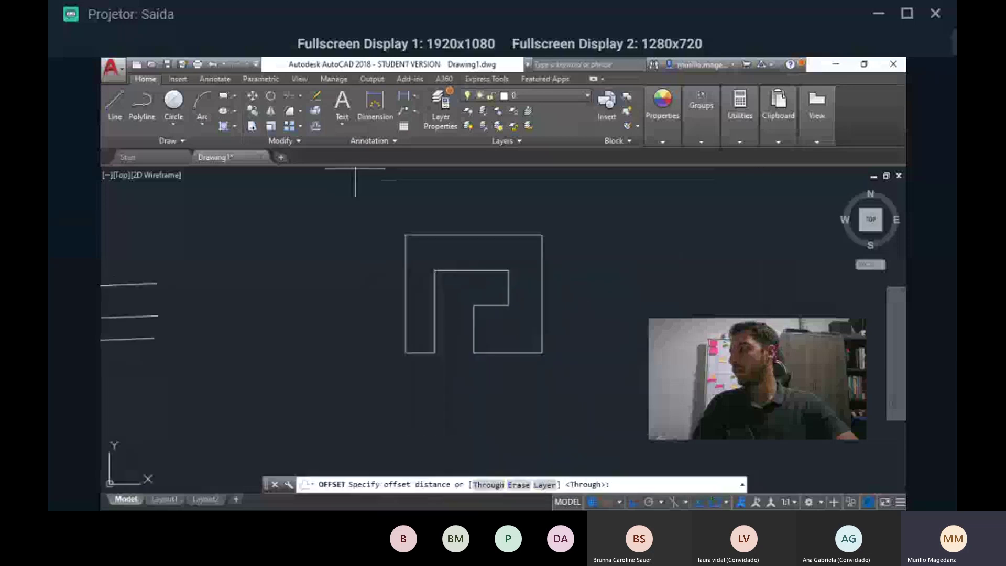
scroll(398, 301, up, 4)
text(.13)
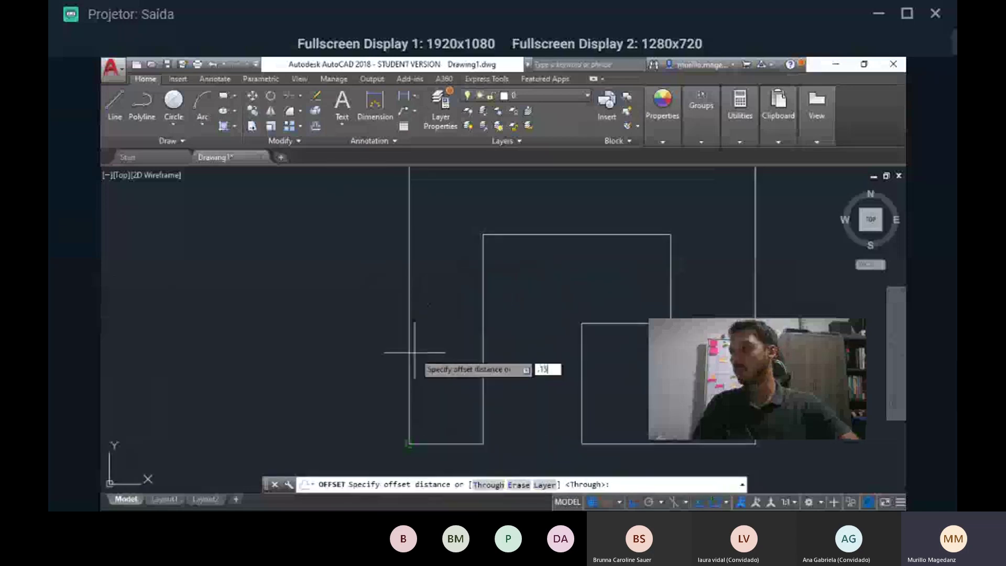
key(Return)
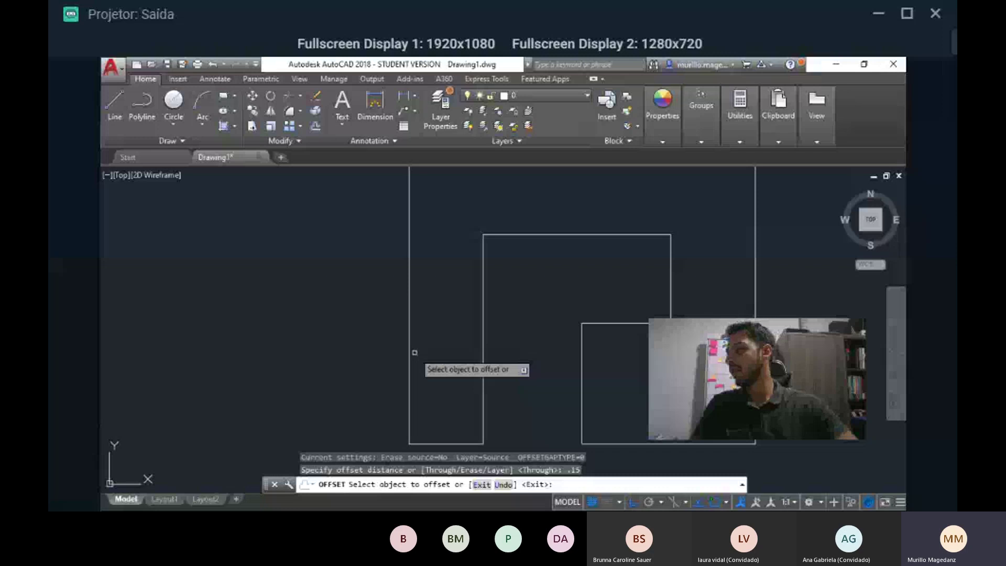
click(410, 352)
click(447, 356)
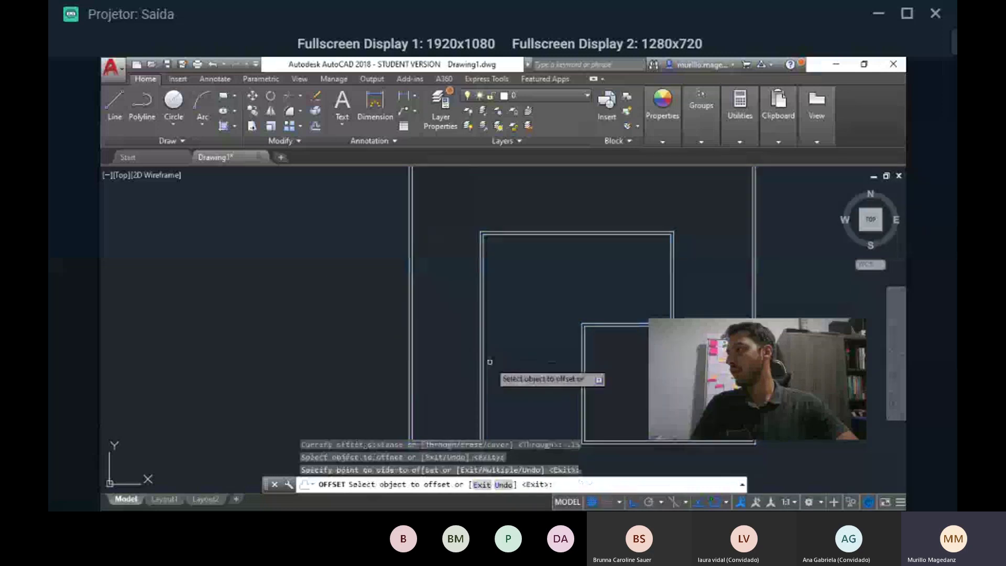
key(Escape)
- Delete the polyline Z with its offsets and the stepped polyline with its offset copy
scroll(486, 341, down, 4)
scroll(514, 356, up, 8)
scroll(580, 379, down, 5)
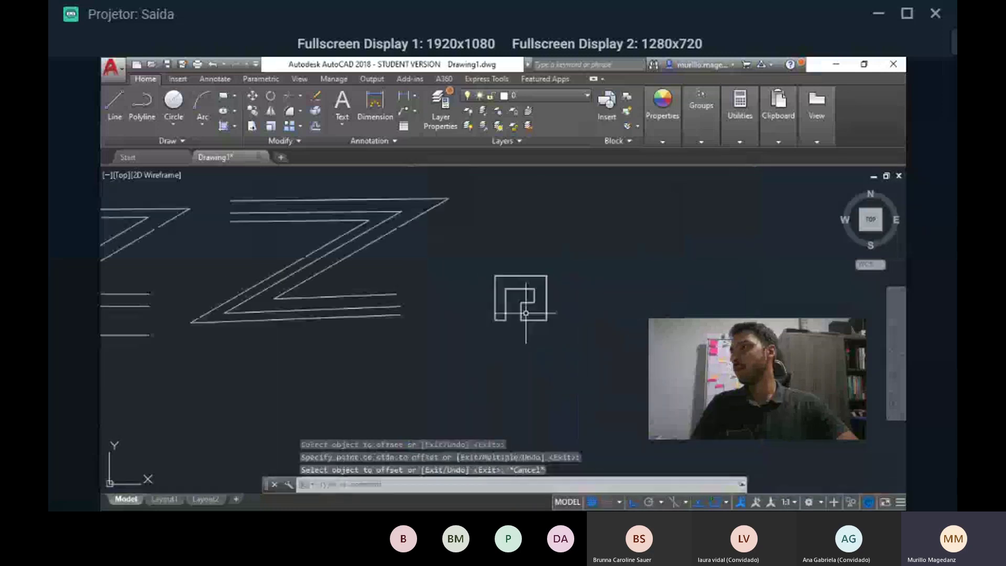
scroll(490, 296, up, 11)
middle_drag(609, 334, 588, 381)
scroll(450, 372, down, 10)
scroll(576, 367, down, 6)
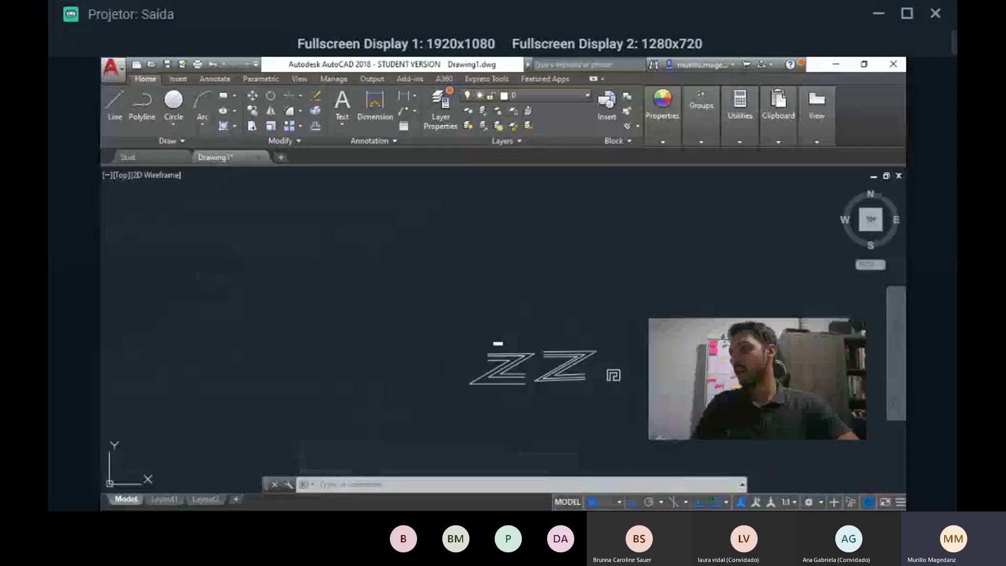
click(684, 406)
click(540, 282)
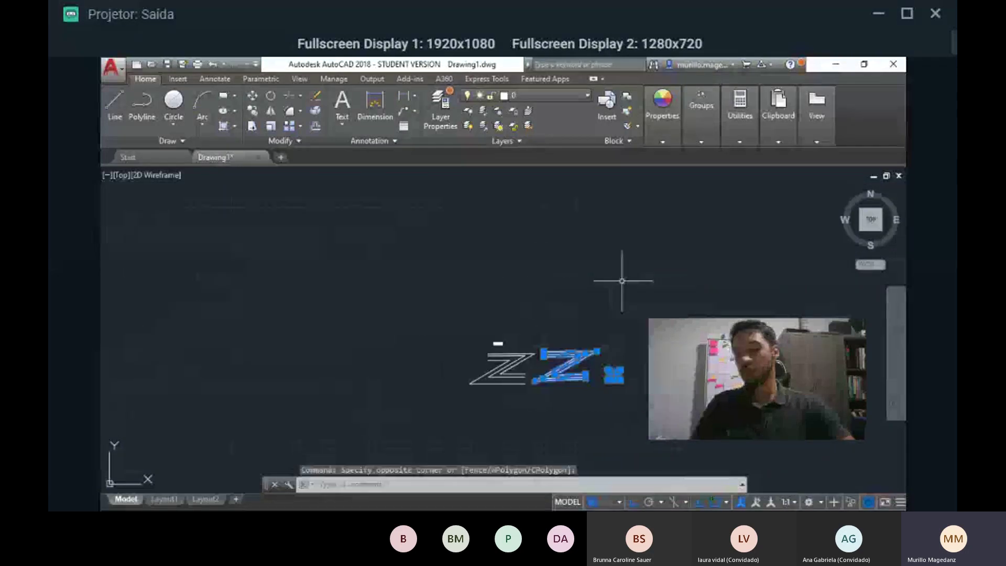
key(Delete)
- Delete the remaining line Z with its offset lines, keeping the RIBBON text
scroll(512, 433, up, 4)
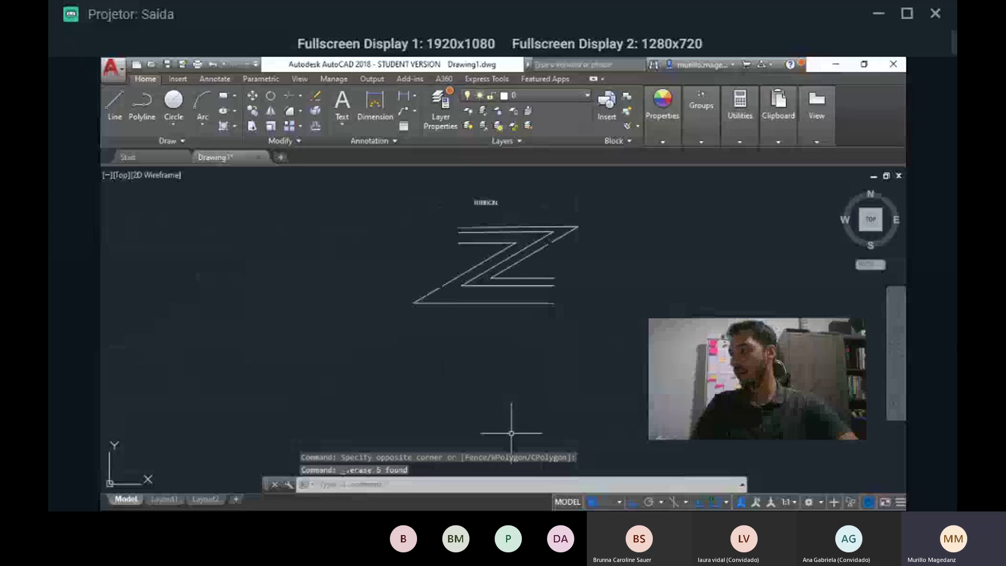
scroll(654, 371, up, 6)
middle_drag(647, 368, 797, 489)
scroll(438, 317, down, 4)
mouse_move(438, 316)
middle_down()
mouse_move(629, 411)
mouse_move(645, 431)
middle_up()
click(692, 437)
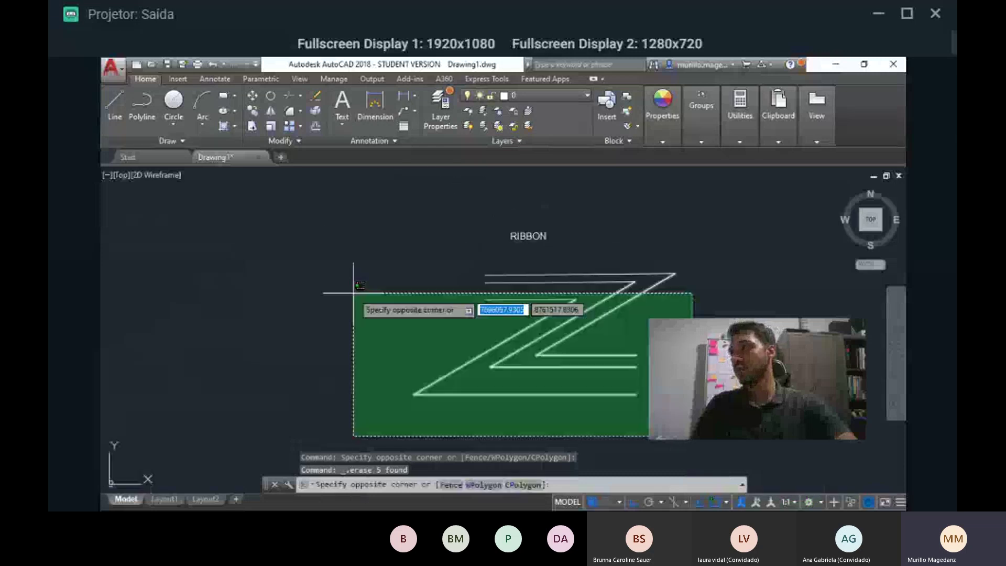
click(313, 267)
key(Delete)
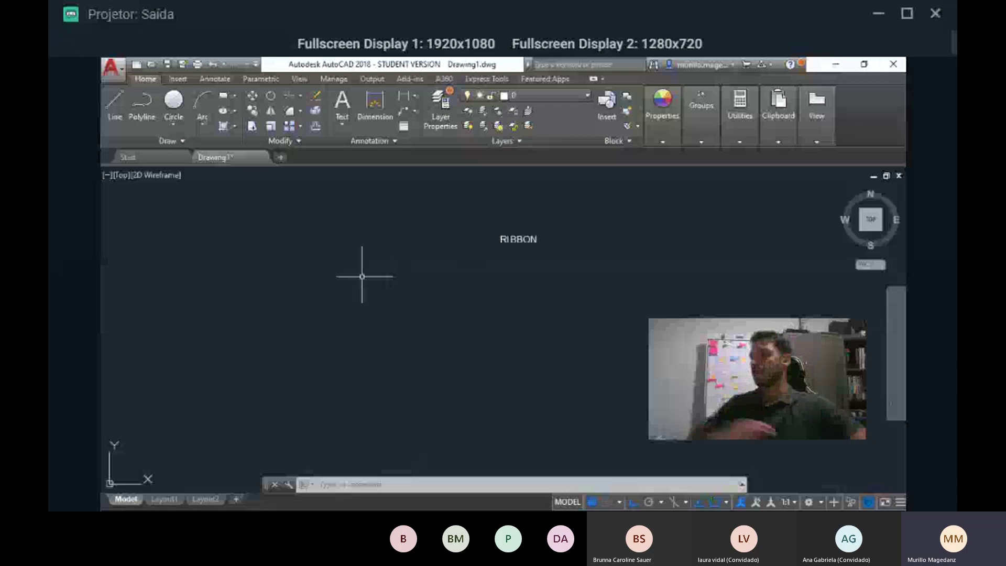
middle_drag(567, 314, 559, 317)
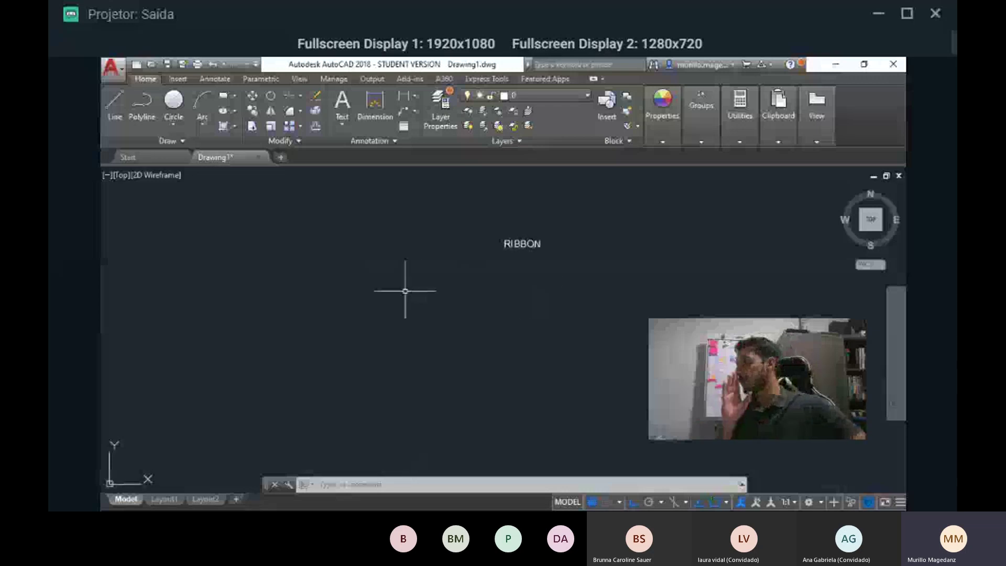
middle_drag(494, 302, 471, 280)
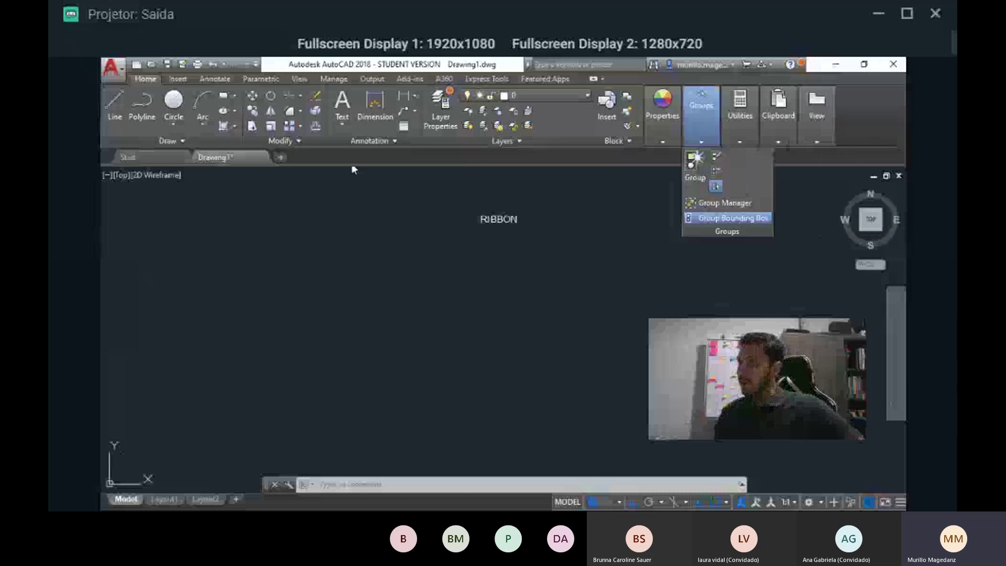
scroll(540, 265, up, 3)
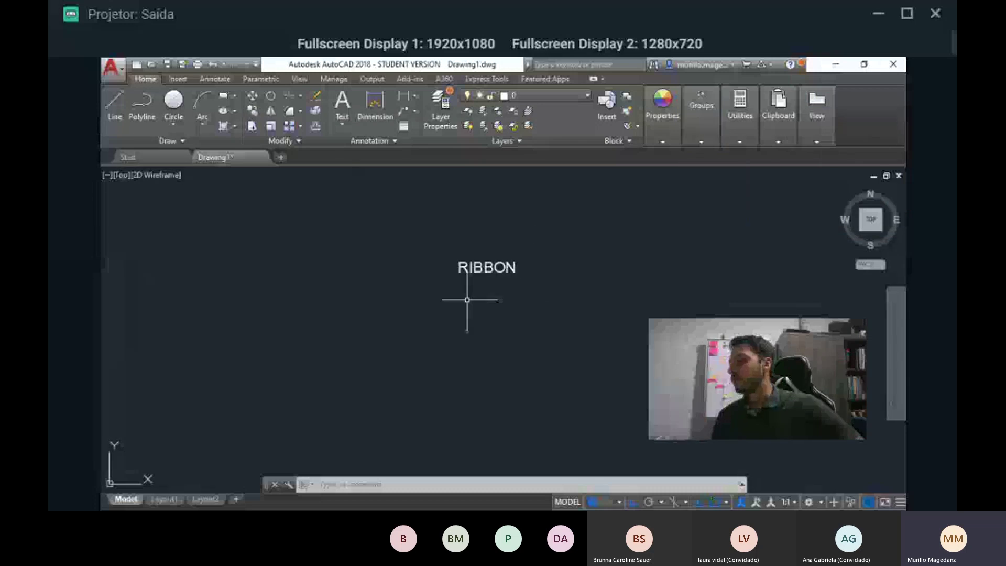
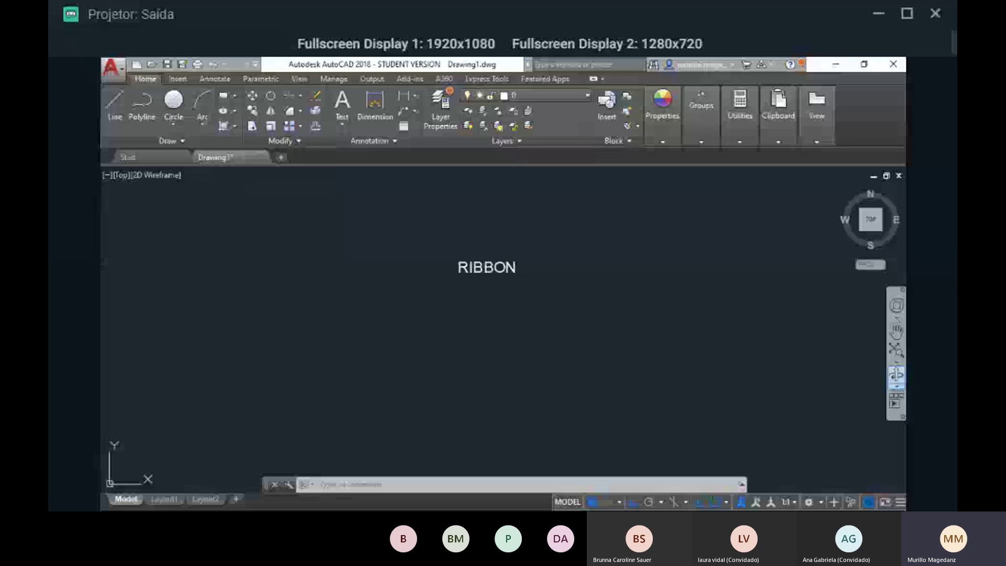
- Draw one continuous open polyline beside the existing outlines, with three orthogonal segments followed by nine free-angle segments with Ortho off
middle_drag(328, 195, 288, 232)
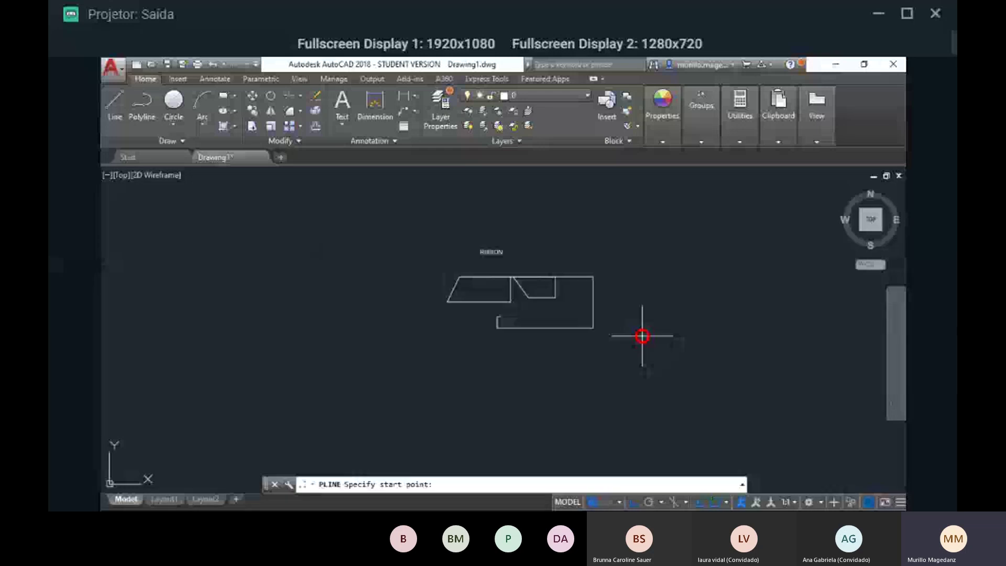
click(642, 336)
click(641, 268)
click(732, 269)
click(733, 351)
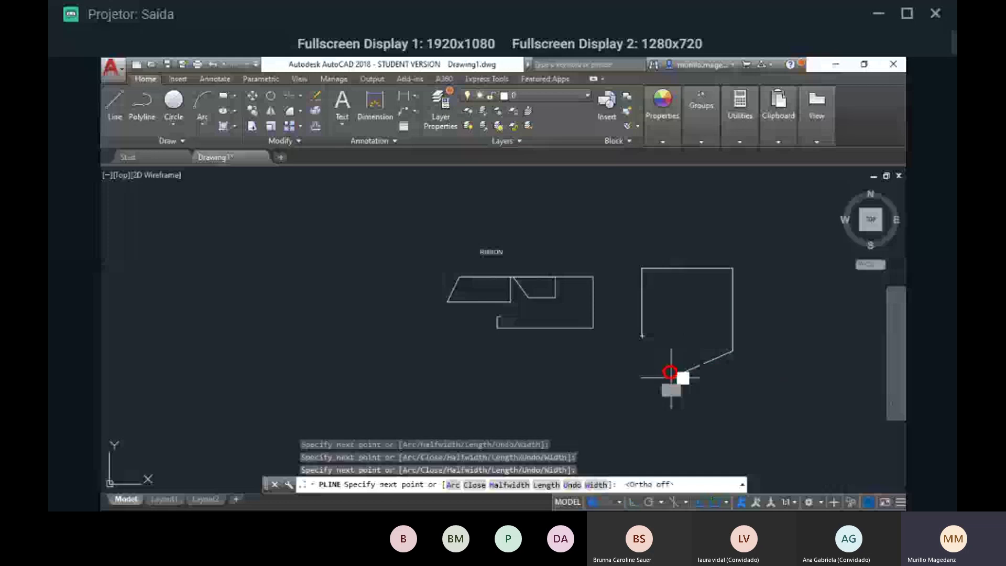
click(670, 377)
click(681, 287)
click(704, 278)
click(641, 268)
click(659, 366)
click(741, 360)
click(770, 324)
click(759, 257)
click(711, 234)
key(Escape)
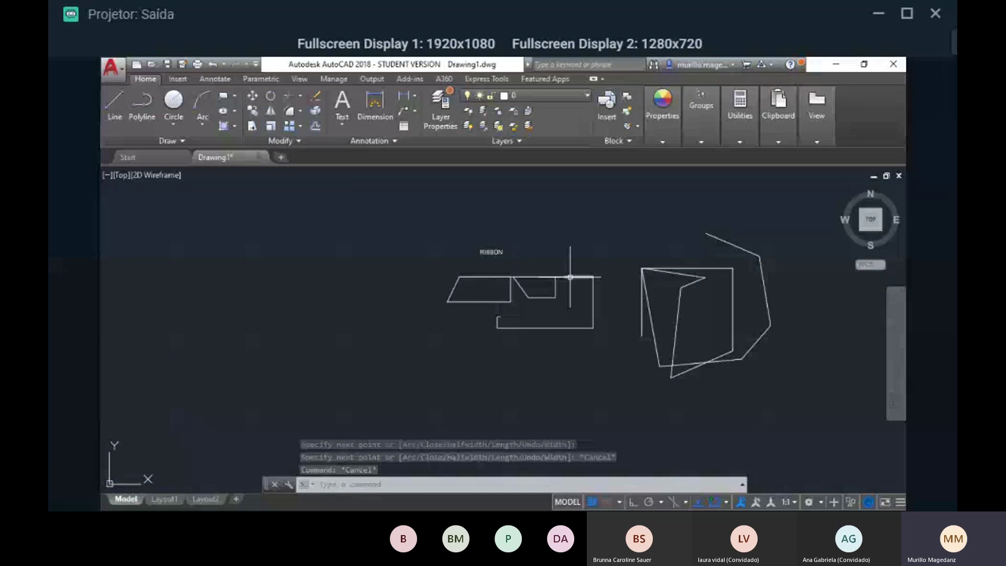
- Select the RIBBON text and the outlines below it with a crossing window, and clear the selection
scroll(532, 308, up, 2)
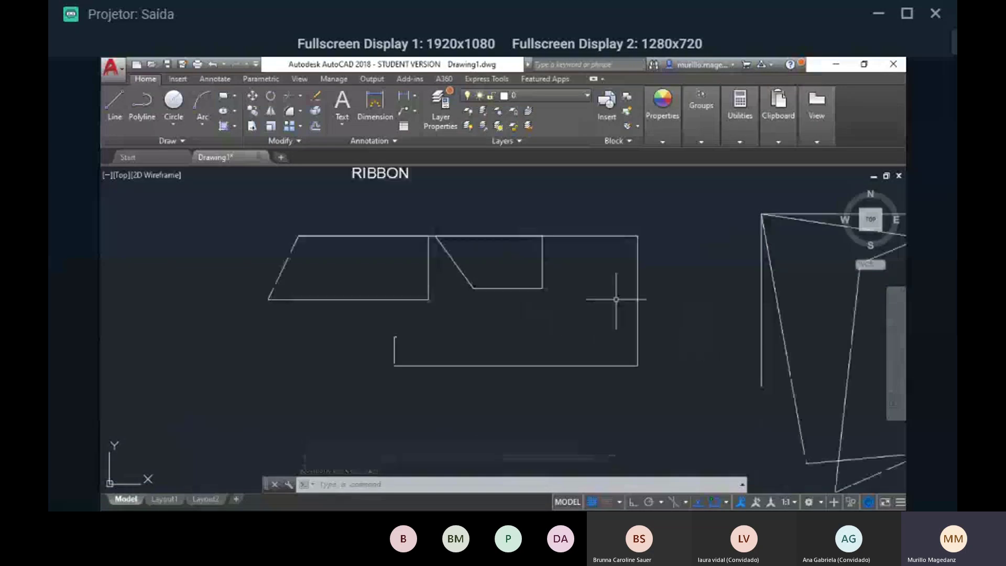
scroll(555, 325, down, 2)
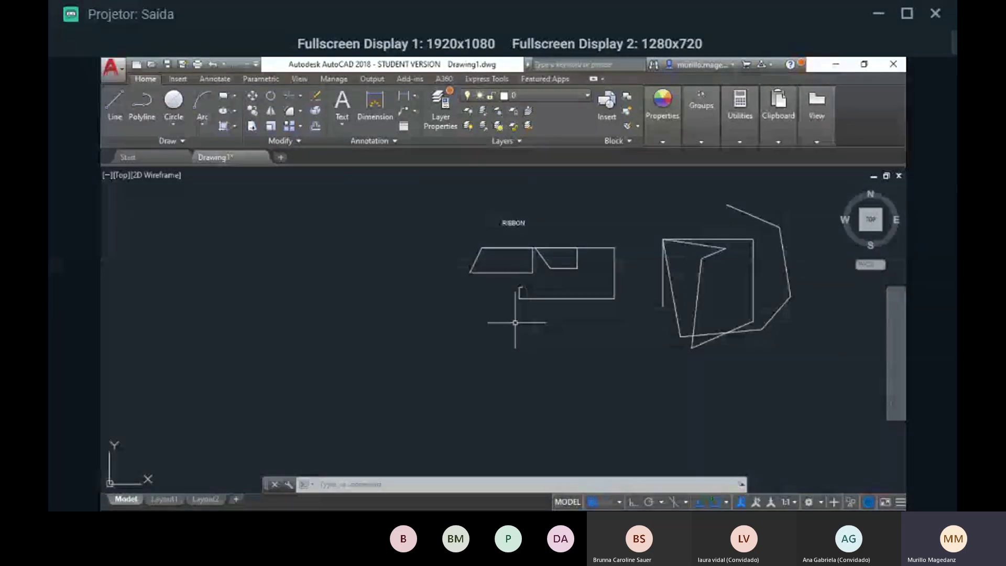
scroll(524, 328, up, 2)
scroll(581, 370, down, 3)
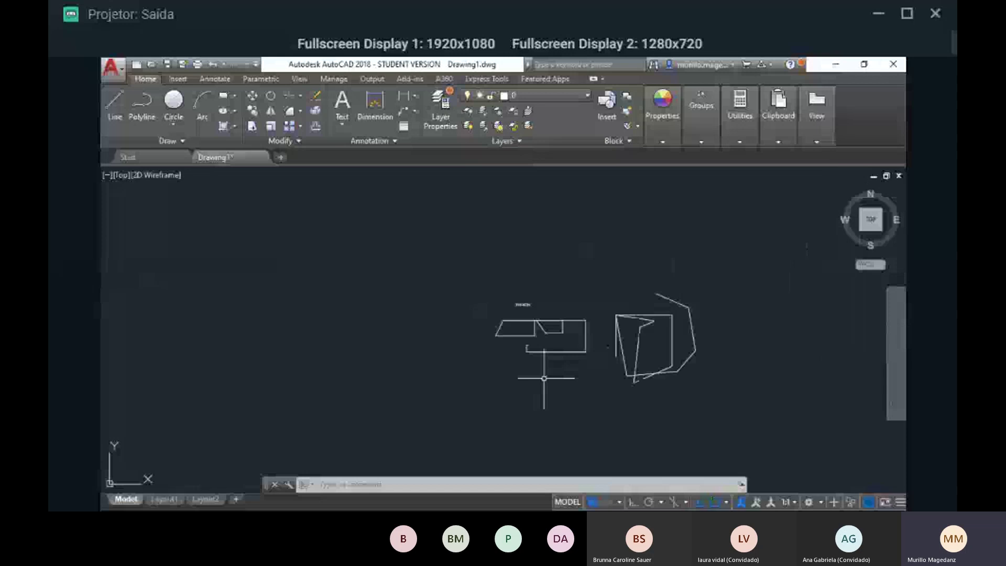
click(562, 424)
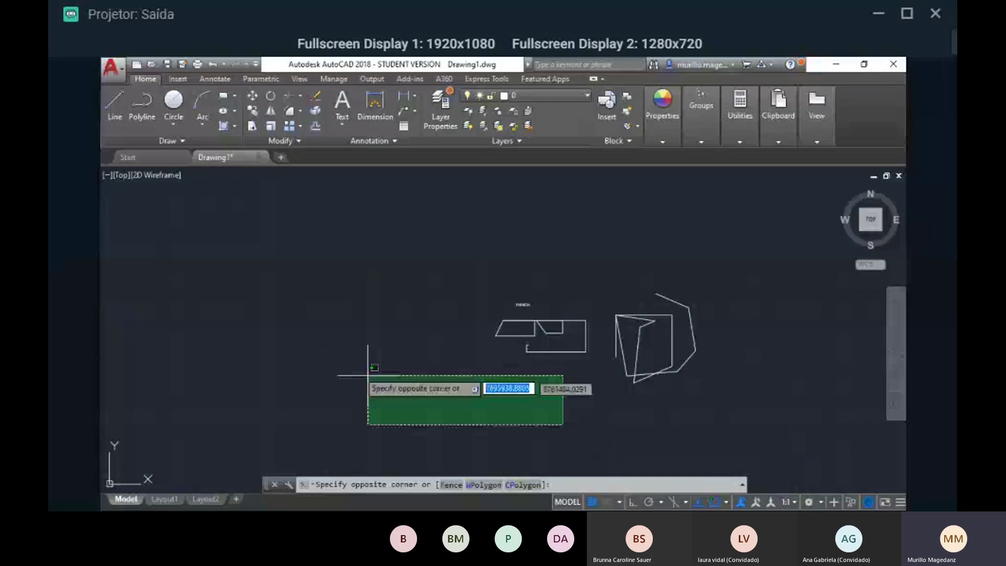
click(269, 280)
scroll(539, 314, up, 5)
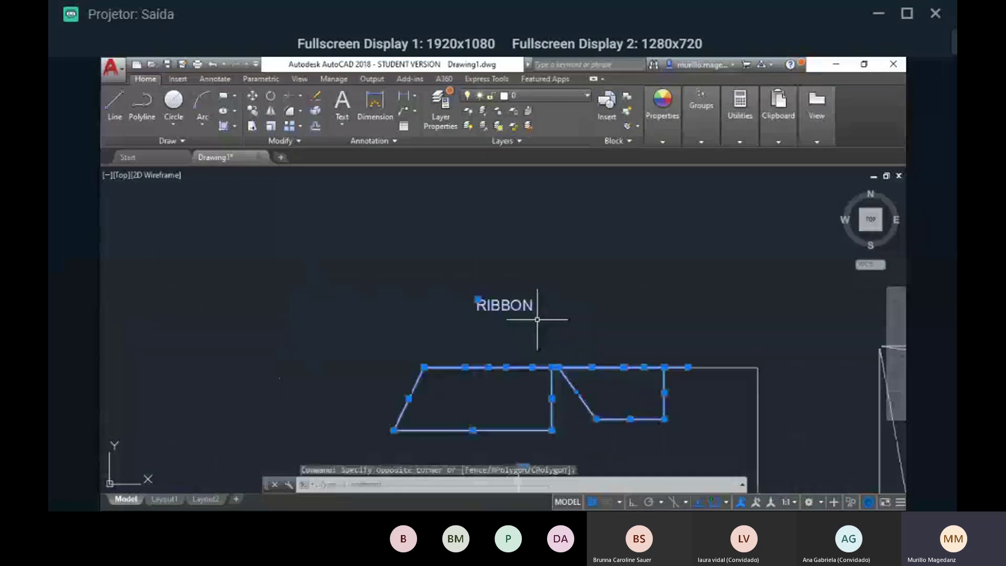
key(Escape)
- Start crossing windows over the right edge of the large outline below RIBBON, and cancel them without selecting anything
scroll(518, 362, down, 7)
scroll(512, 368, up, 4)
scroll(494, 395, up, 5)
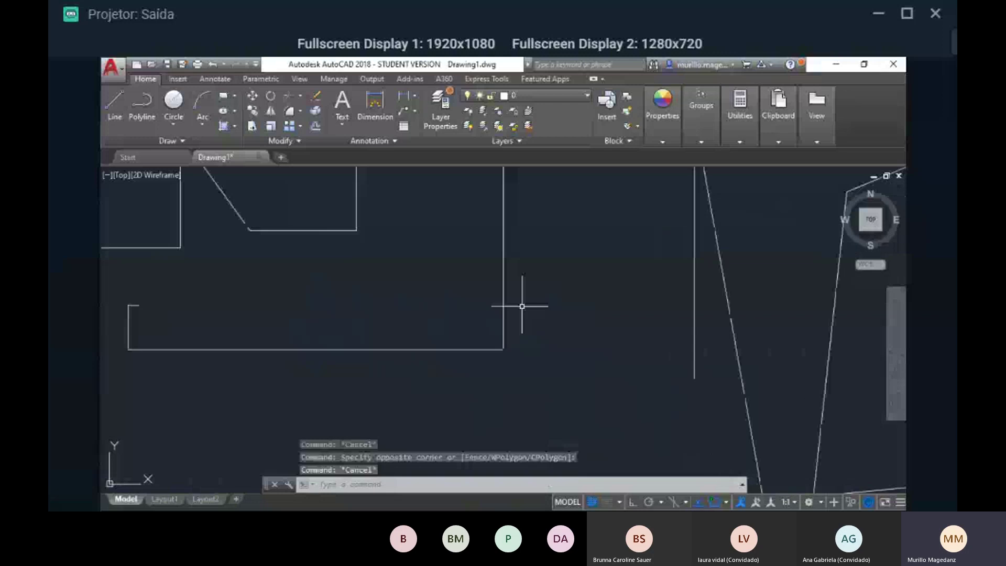
scroll(534, 336, down, 5)
scroll(515, 326, up, 3)
middle_drag(515, 325, 604, 337)
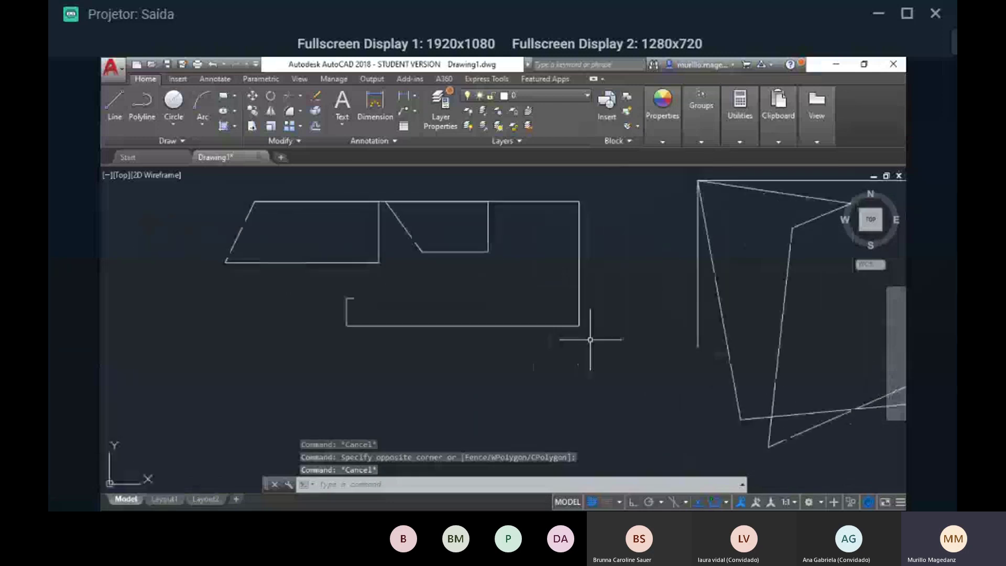
click(589, 340)
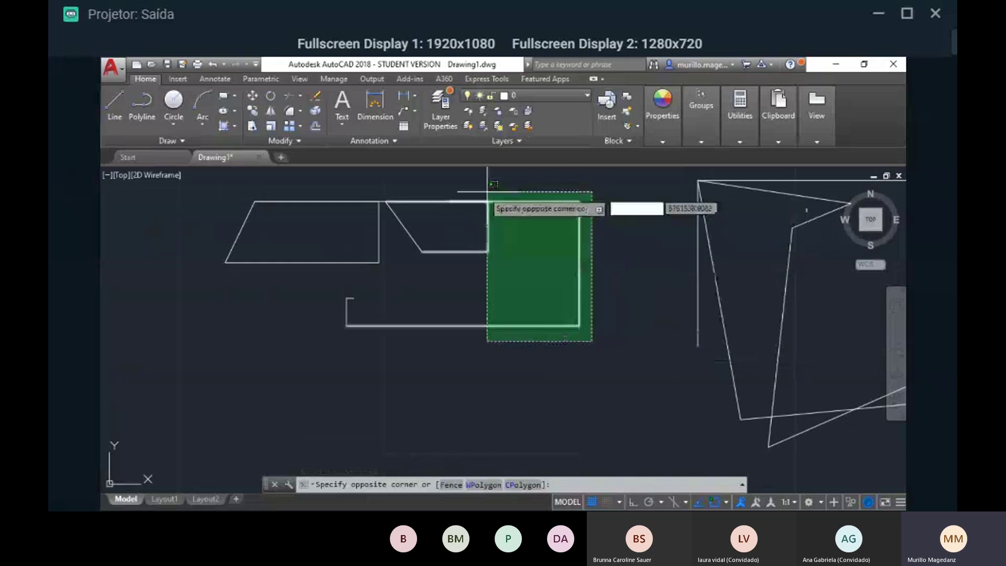
key(Escape)
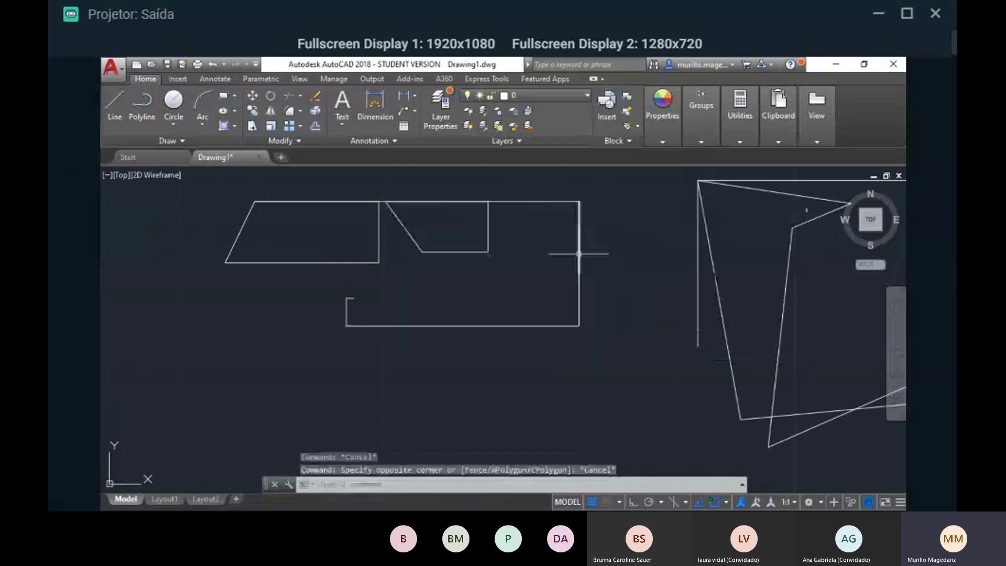
click(611, 248)
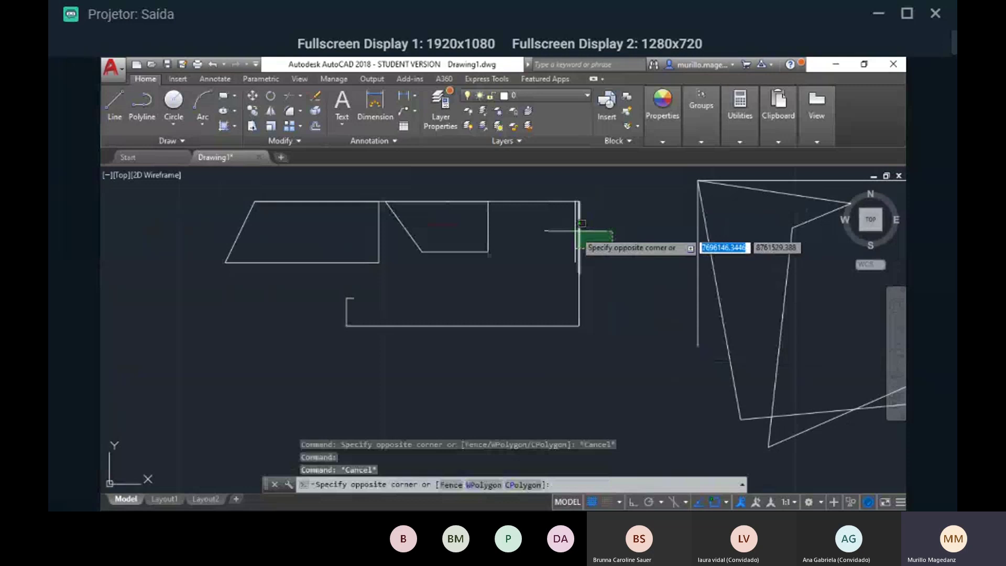
key(Escape)
- Select the continuous open polyline with a small crossing window touching its lowest corner, and clear the selection
scroll(675, 340, down, 5)
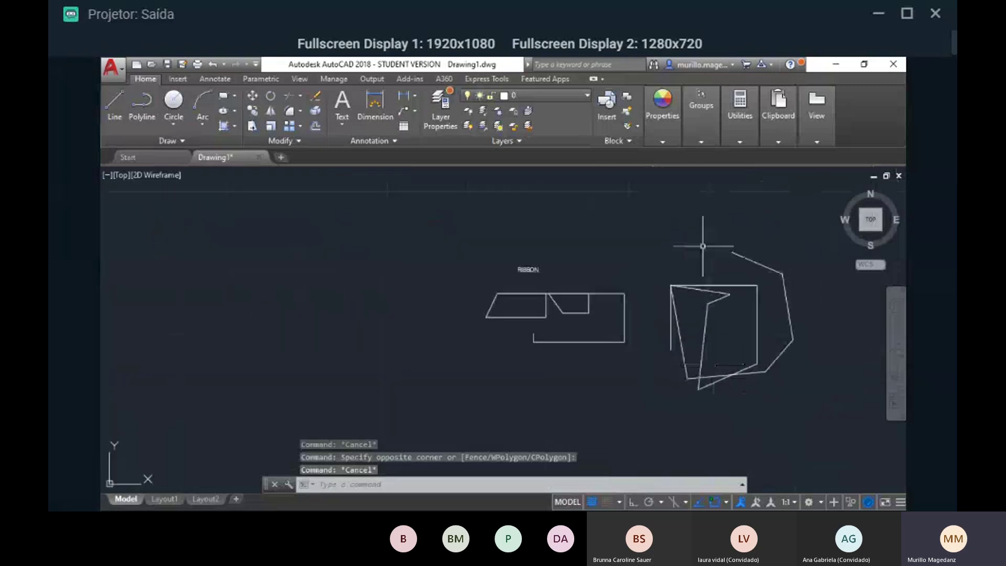
scroll(702, 409, up, 2)
click(705, 400)
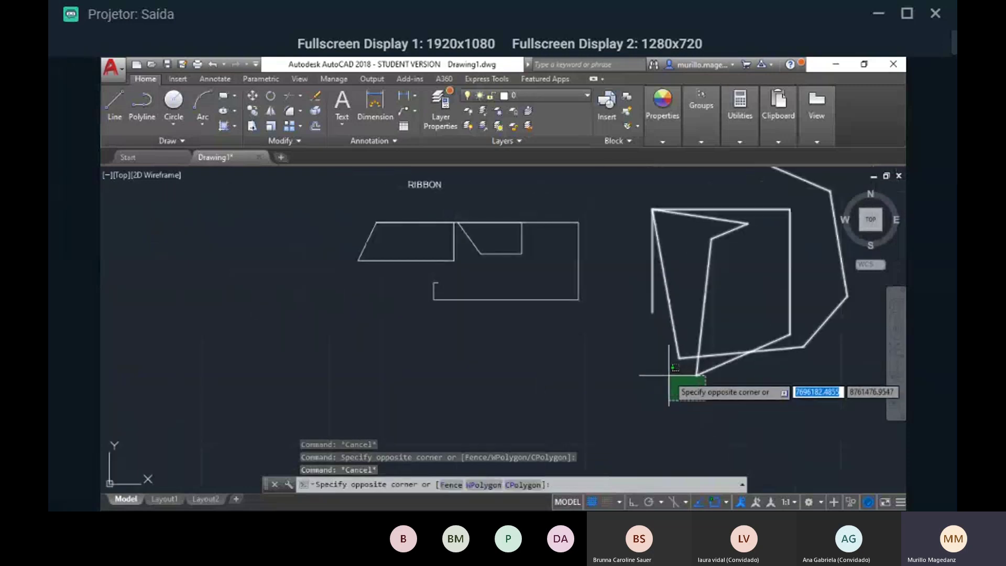
click(669, 375)
scroll(493, 404, down, 4)
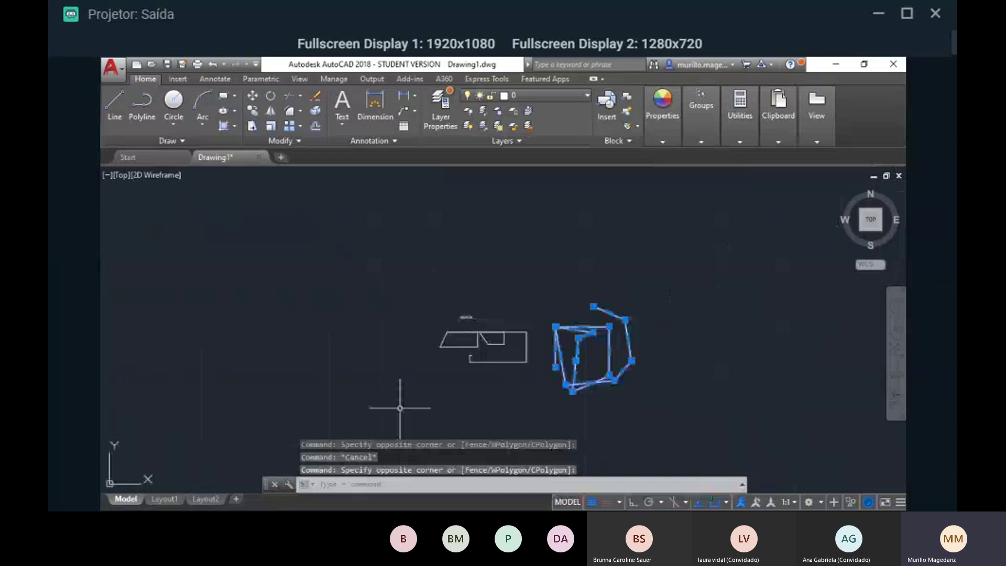
key(Escape)
- Demonstrate selection windows in the empty area beside the RIBBON outlines, without enclosing any object
scroll(348, 321, up, 3)
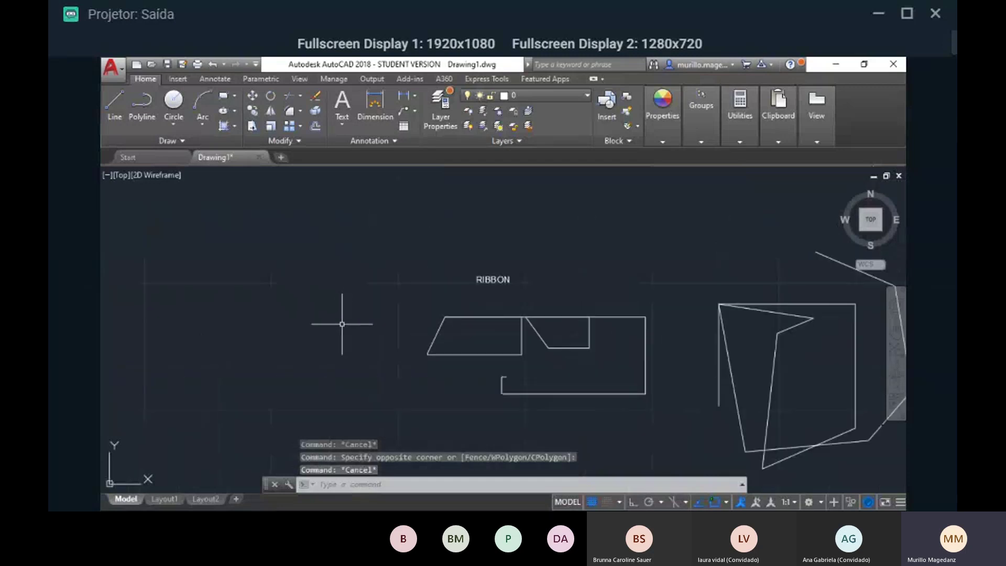
scroll(373, 242, up, 1)
click(290, 289)
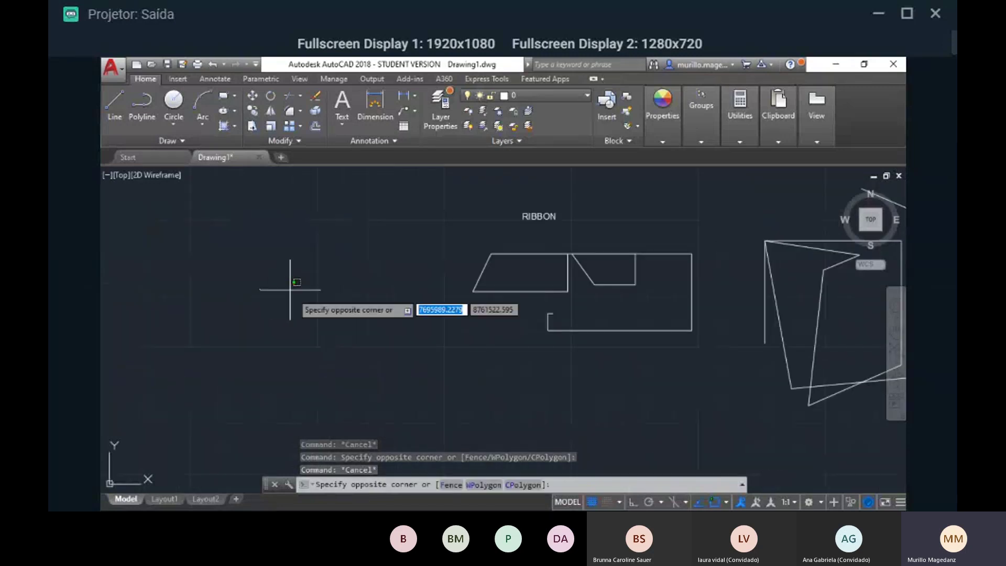
key(Escape)
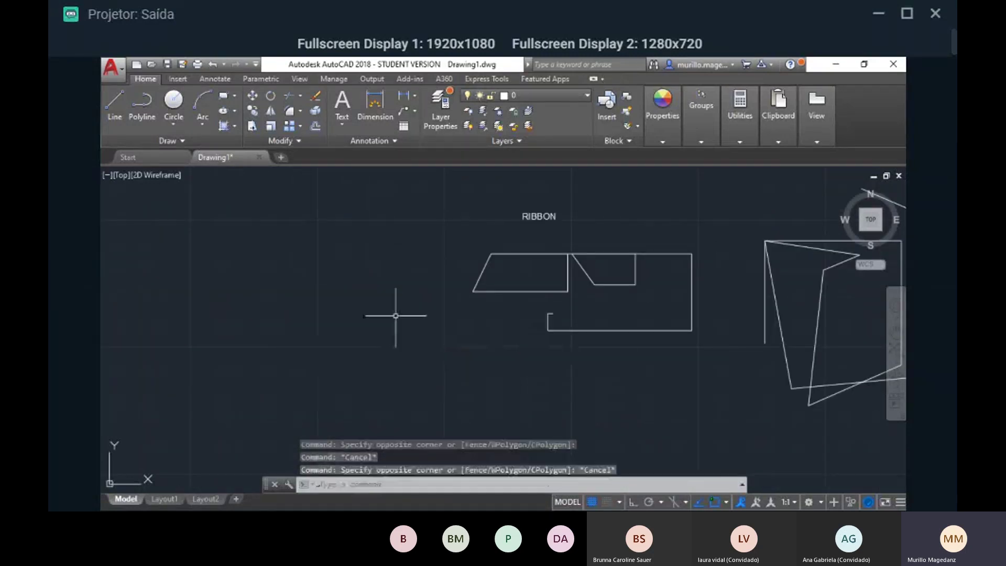
click(240, 304)
key(Escape)
click(208, 209)
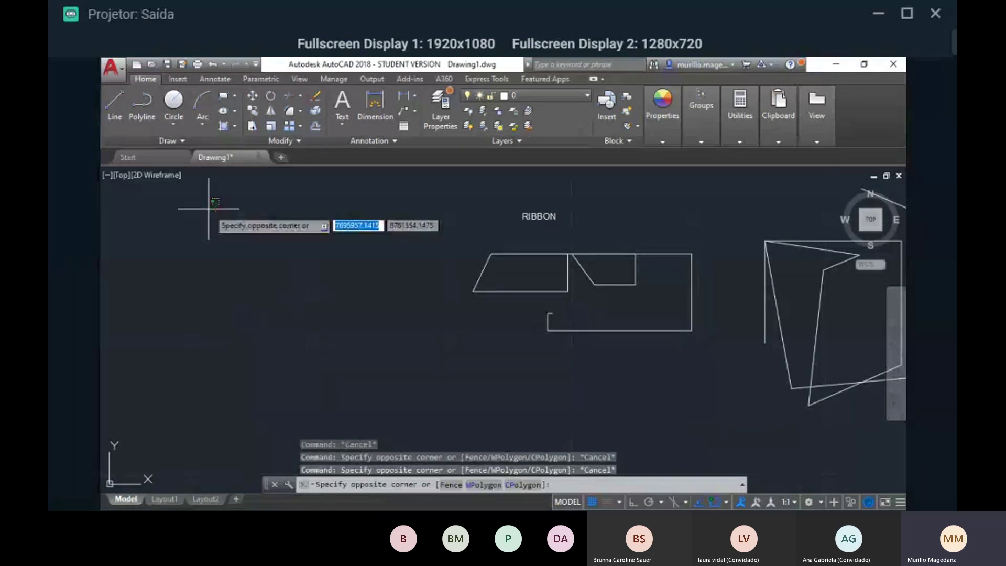
click(422, 358)
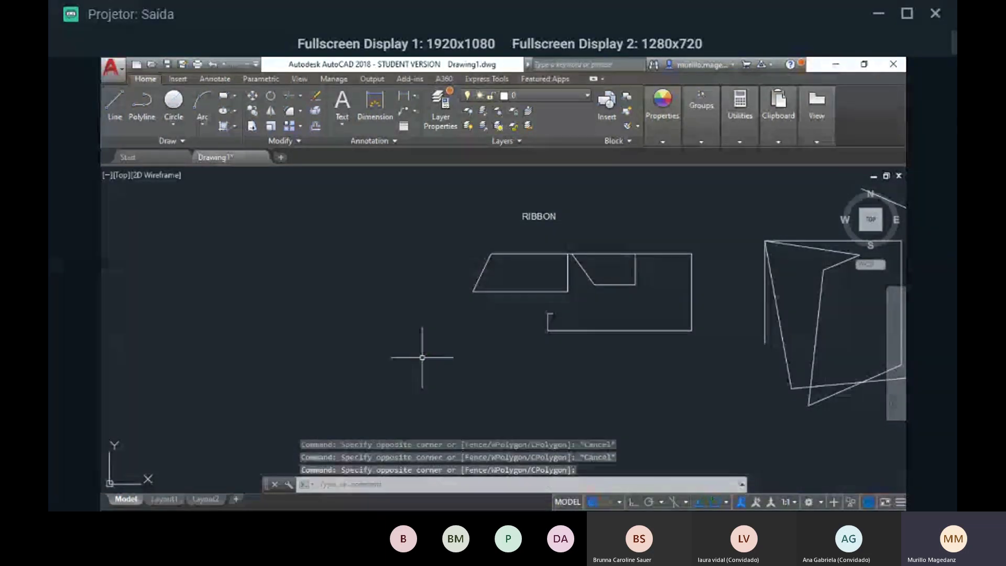
- Repeat left-to-right selection windows that only partly reach the trapezoid outline's slanted side
click(379, 230)
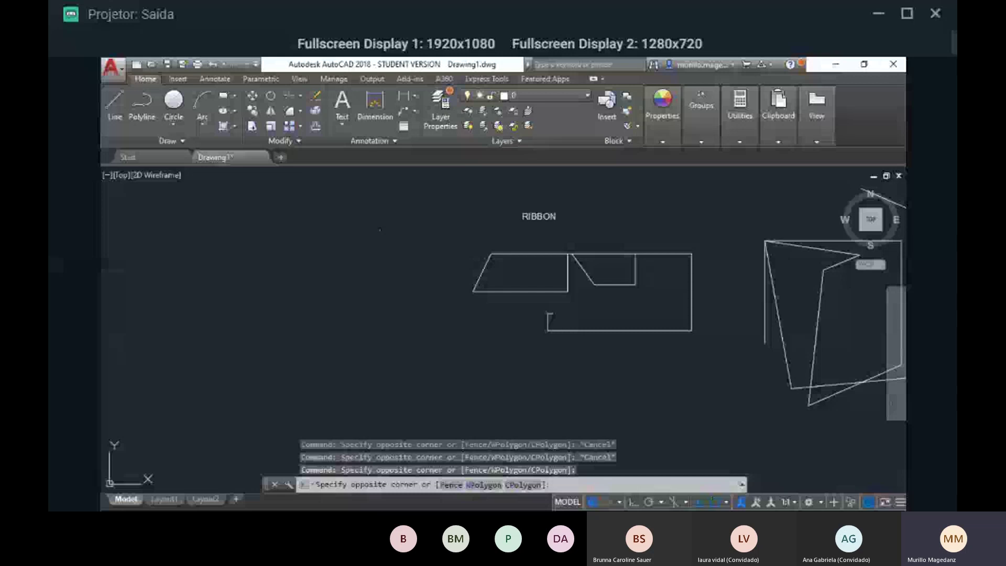
click(474, 272)
click(392, 241)
click(497, 266)
click(404, 246)
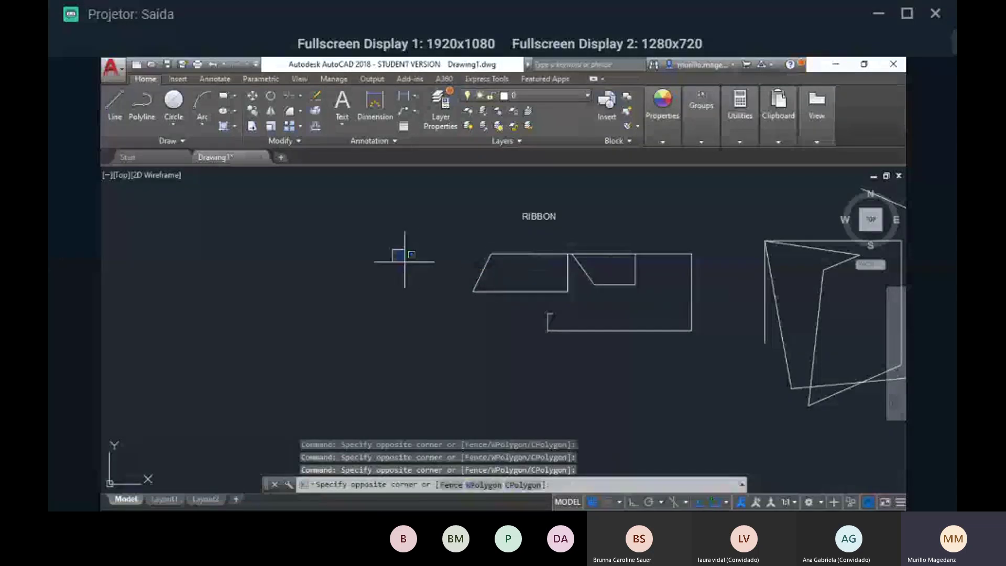
click(512, 276)
click(361, 233)
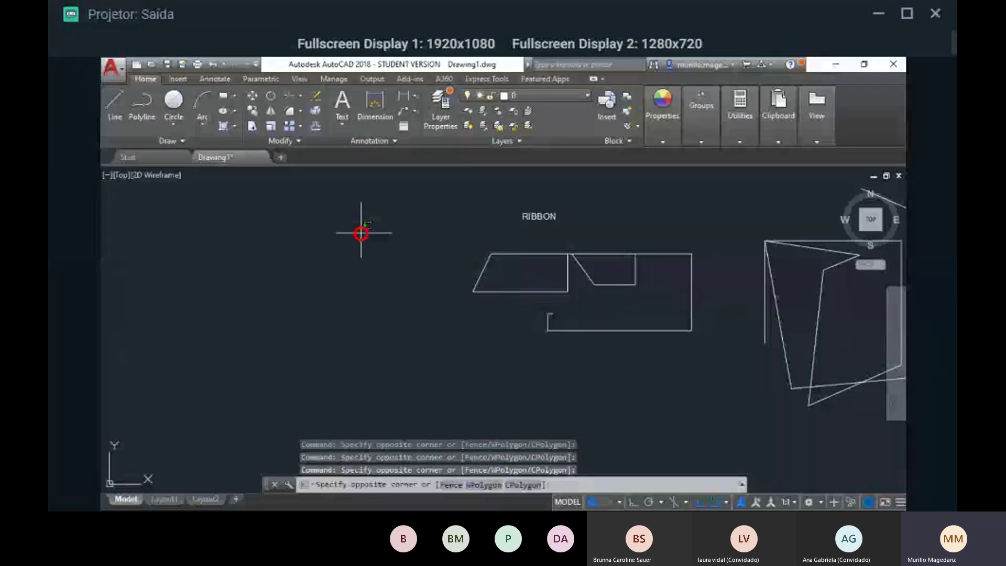
click(447, 258)
- Select only the trapezoid's slanted side by fully enclosing it in a left-to-right window, and clear the selection
scroll(510, 274, up, 6)
middle_drag(510, 274, 433, 292)
scroll(244, 226, down, 4)
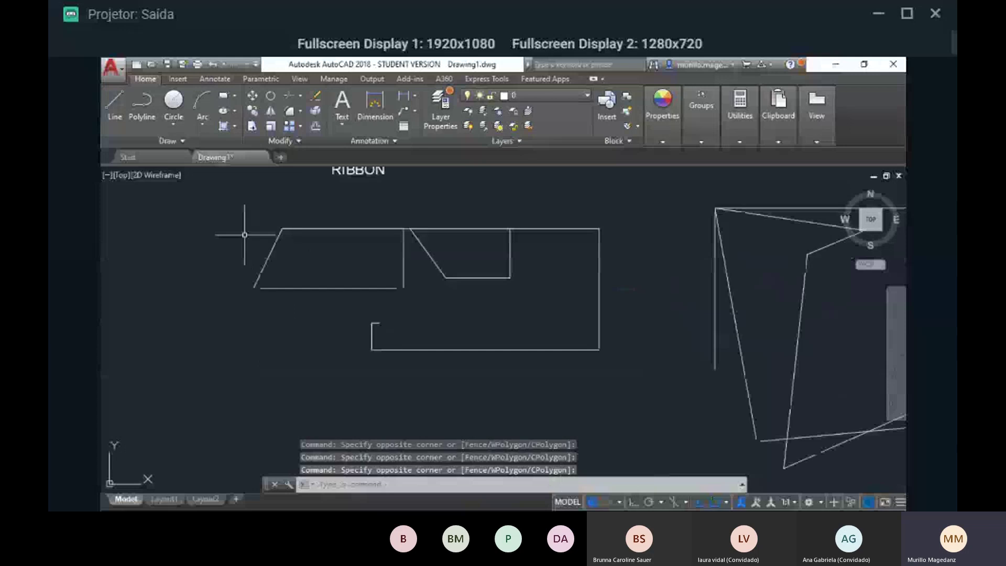
click(229, 231)
click(310, 266)
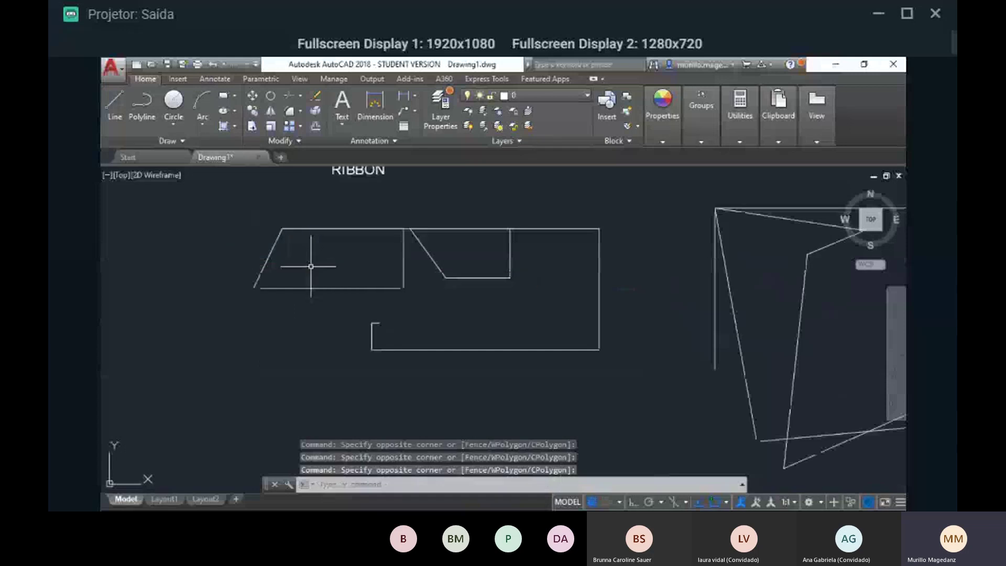
click(206, 200)
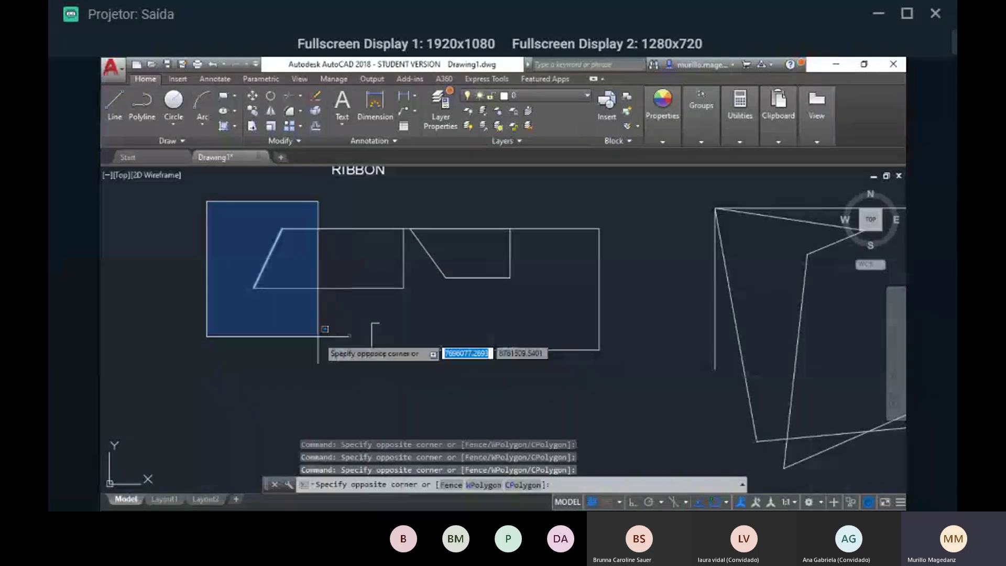
click(287, 317)
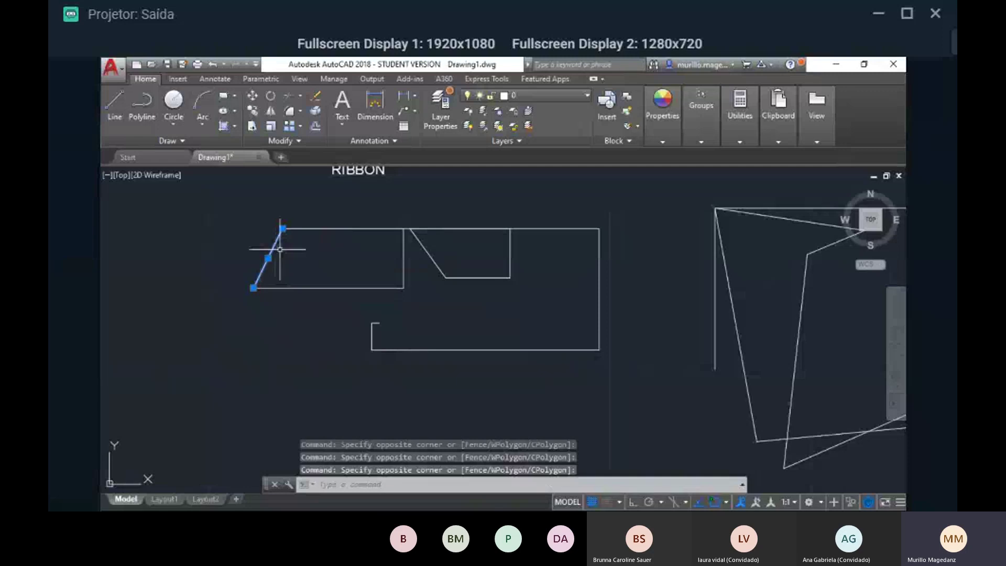
scroll(444, 292, down, 2)
middle_drag(539, 278, 443, 342)
key(Escape)
- Try a window partly covering the open polyline, select it with one enclosing it completely, and clear the selection
click(561, 229)
middle_drag(594, 435, 554, 286)
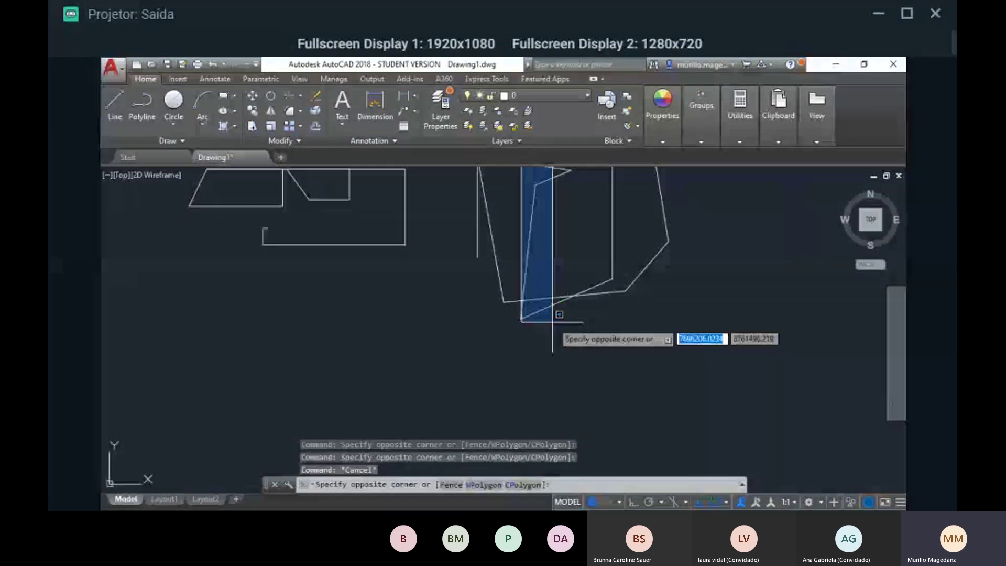
scroll(555, 367, down, 4)
click(554, 366)
click(513, 219)
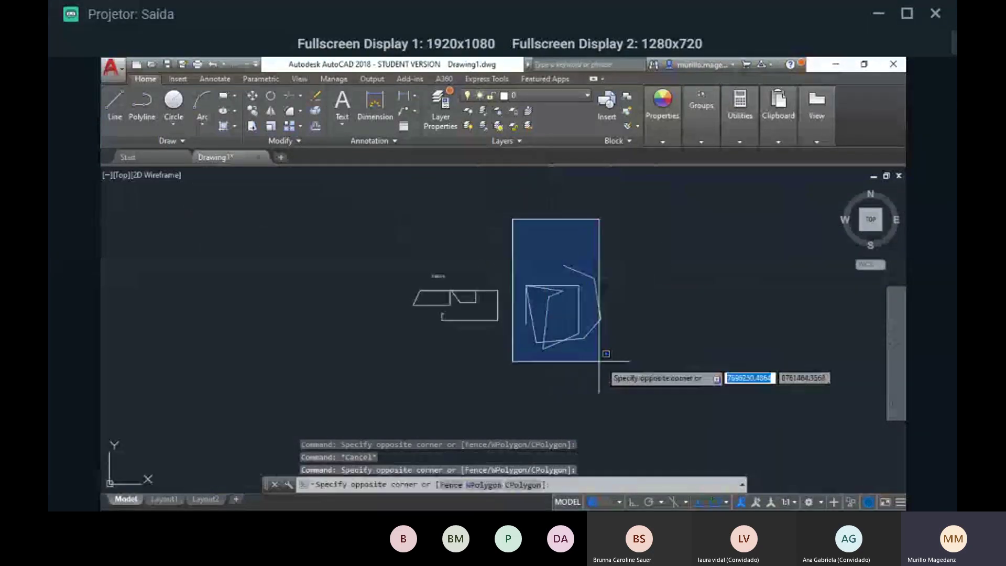
click(607, 367)
key(Escape)
- Delete all the outlines and the open polyline with one crossing window, keeping the RIBBON text
scroll(512, 269, up, 2)
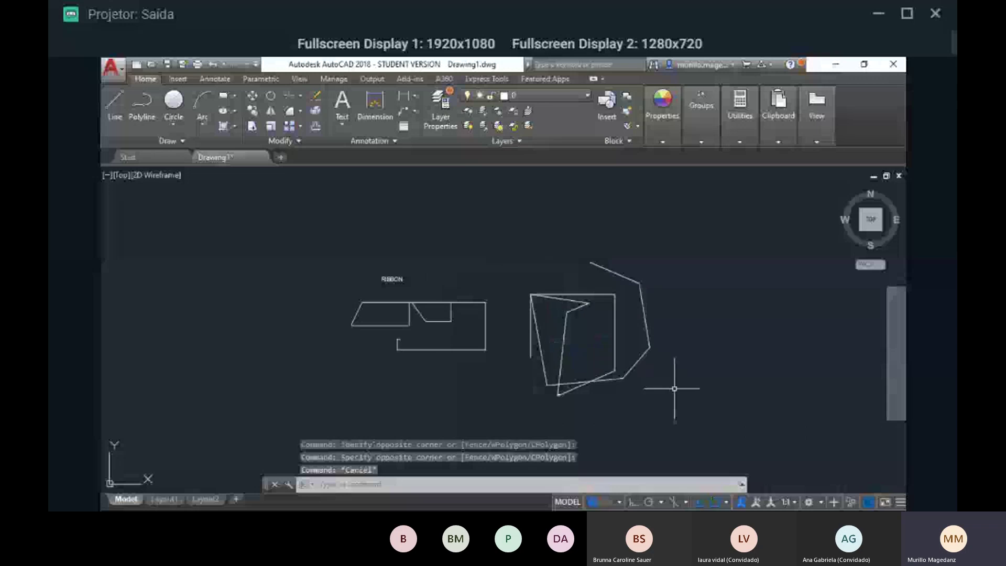
click(674, 388)
click(346, 309)
key(Delete)
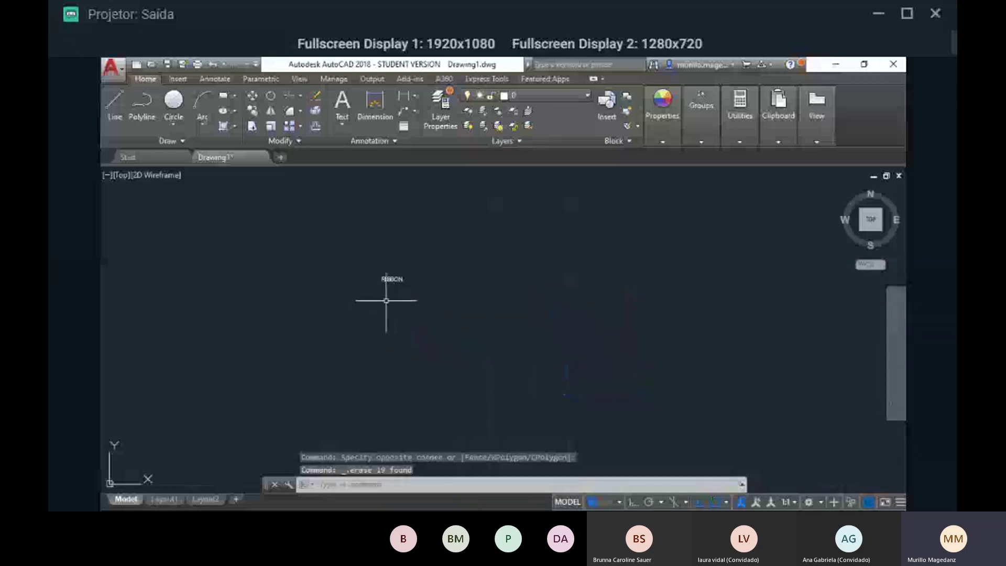
- Draw a Z shape below the RIBBON text from three separate Line segments: diagonal, upper and lower
click(115, 103)
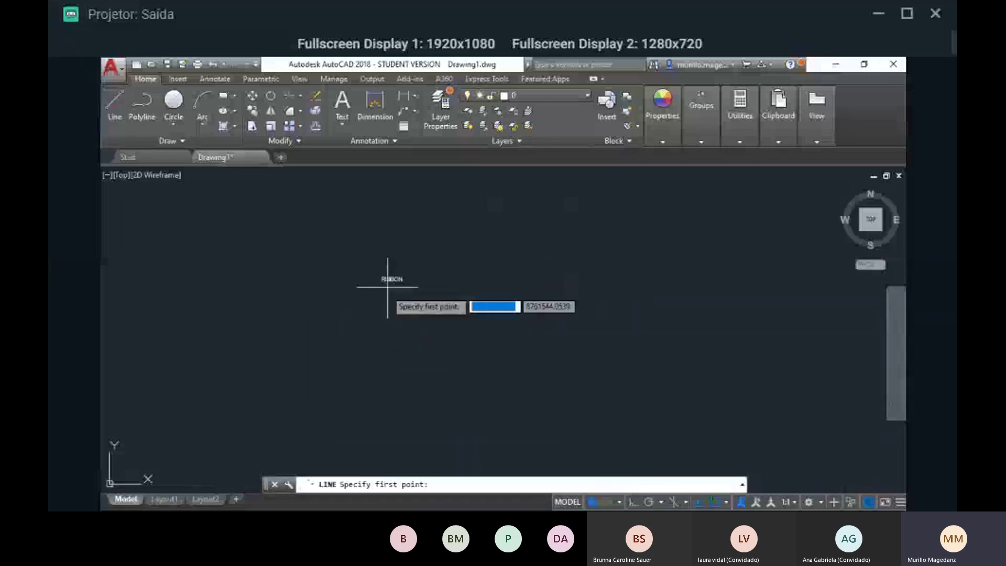
click(390, 373)
middle_drag(462, 277, 471, 346)
scroll(478, 341, down, 4)
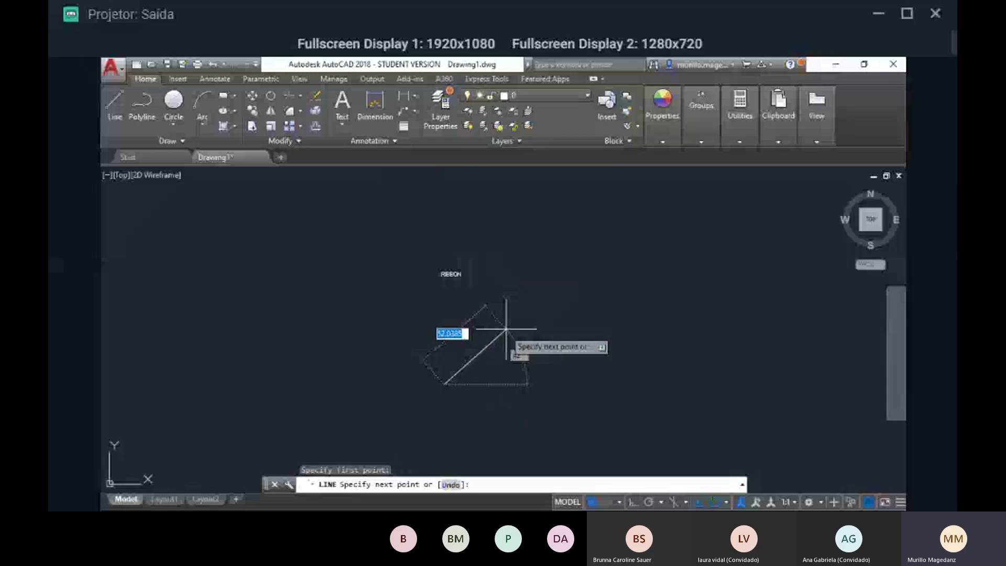
click(511, 328)
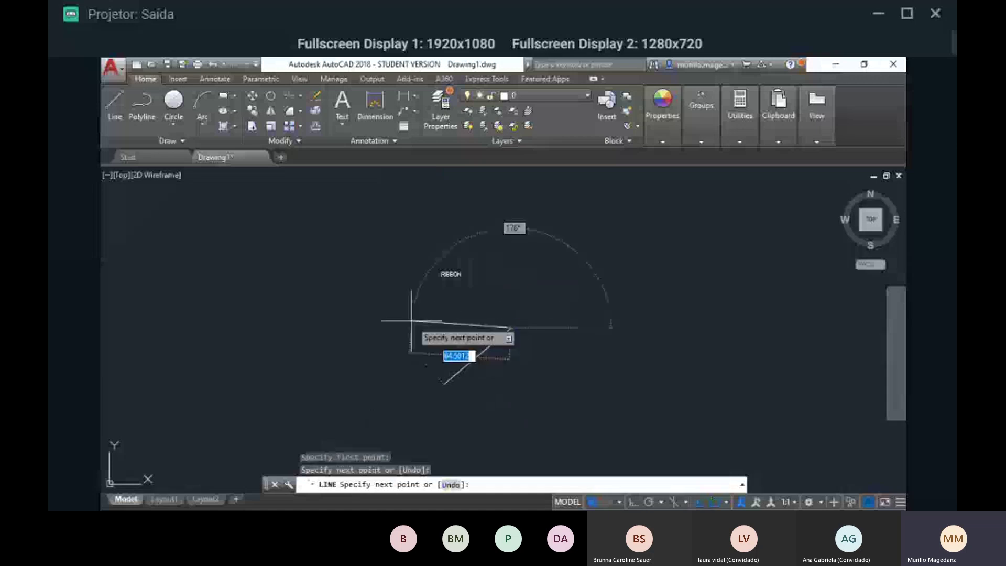
click(441, 328)
key(Escape)
key(Return)
click(443, 384)
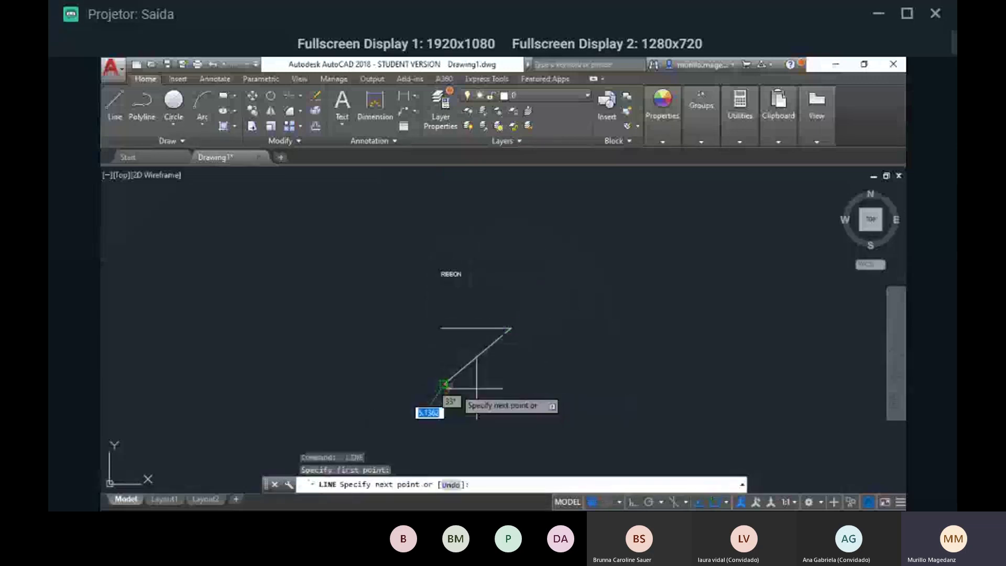
click(518, 382)
key(Escape)
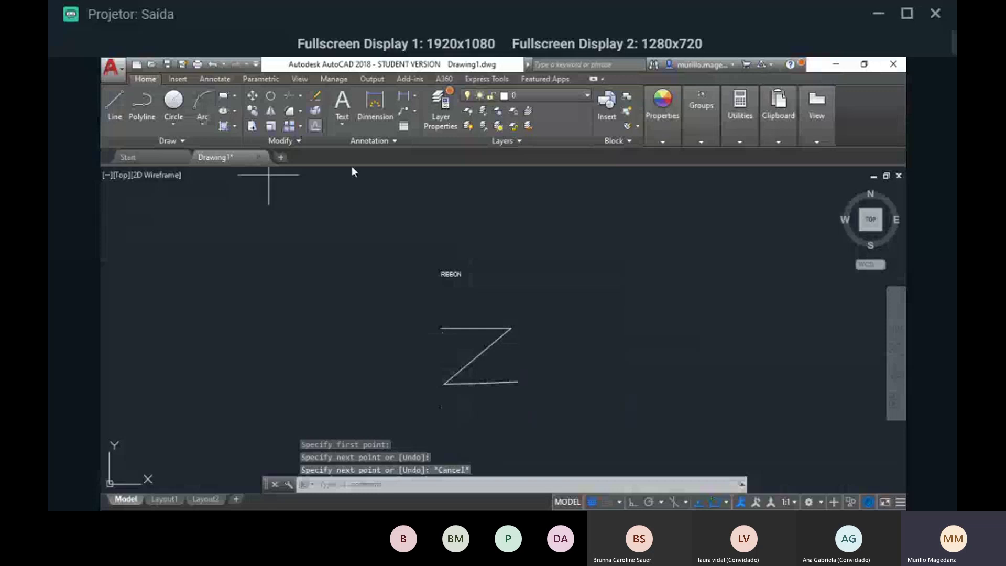
scroll(524, 355, up, 2)
text(o)
key(Return)
key(Return)
click(479, 313)
key(Escape)
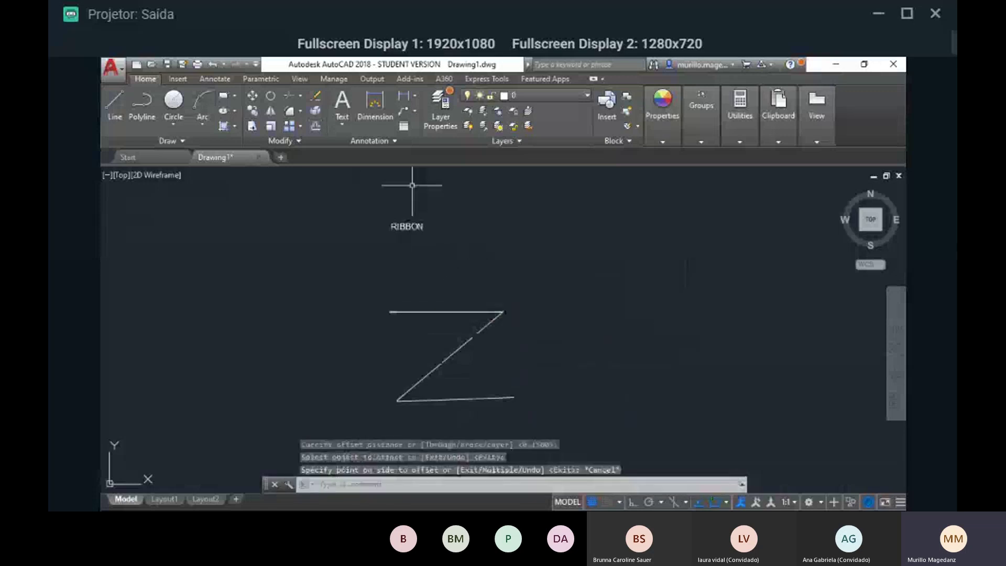
- Offset the Z's three lines using the Through option: the upper line upwards, the diagonal to its lower right, and the lower line downwards
click(315, 127)
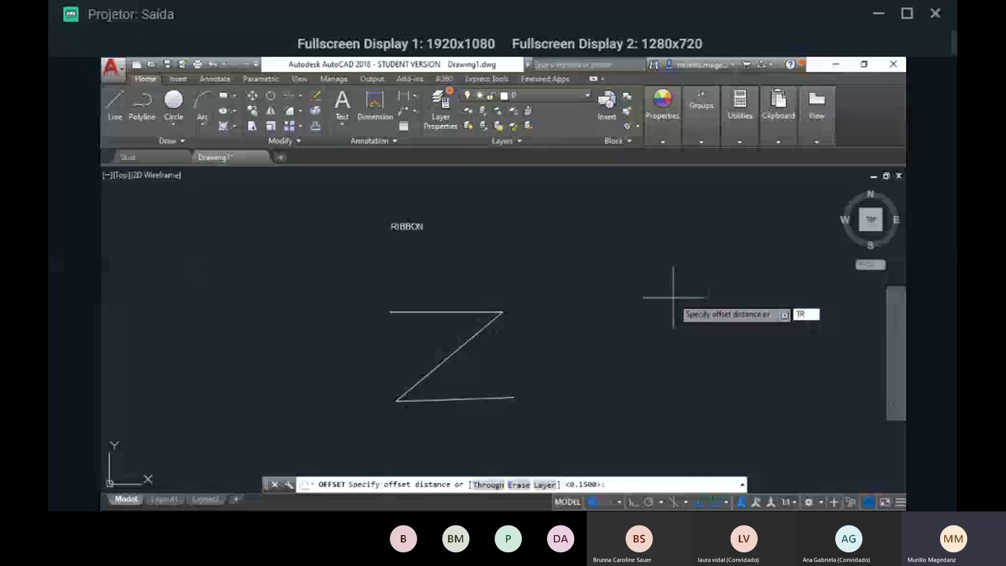
text(TR)
key(Return)
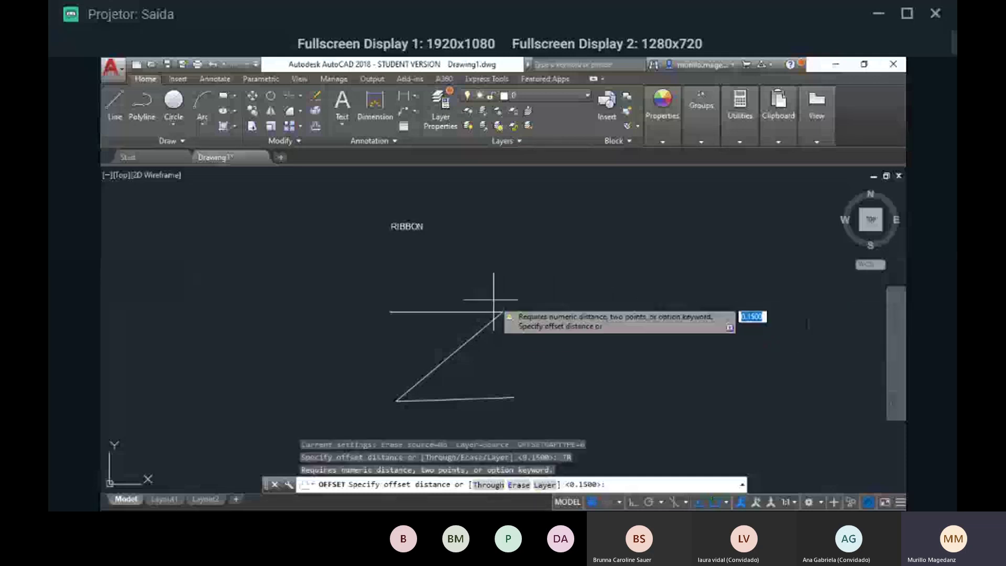
text(T)
key(Return)
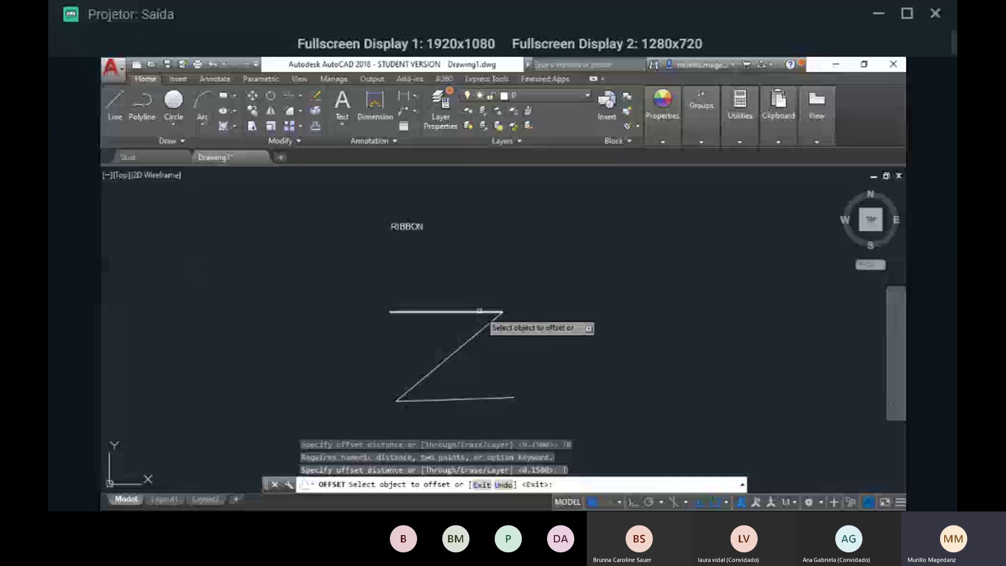
click(481, 311)
click(479, 301)
click(478, 334)
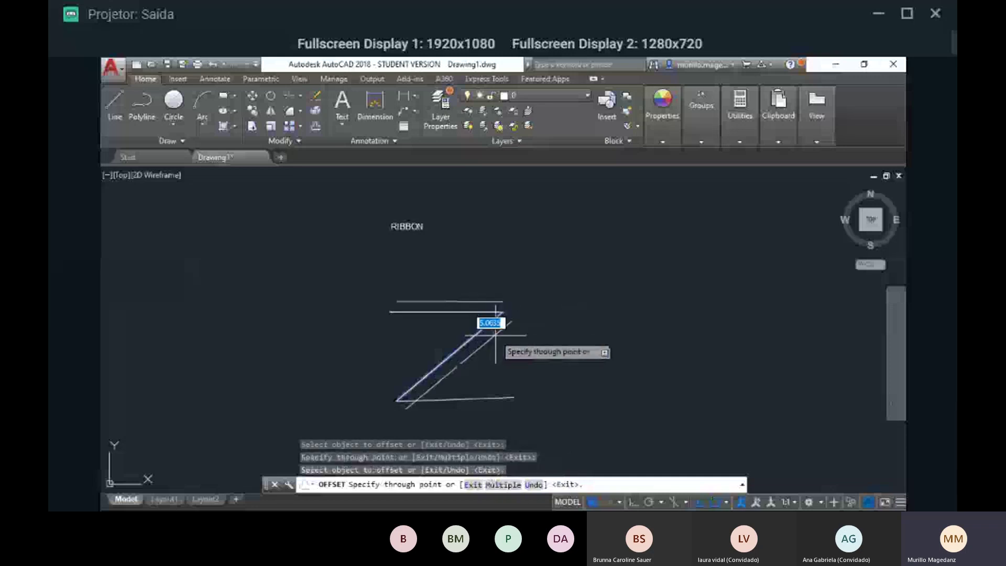
click(495, 349)
click(490, 399)
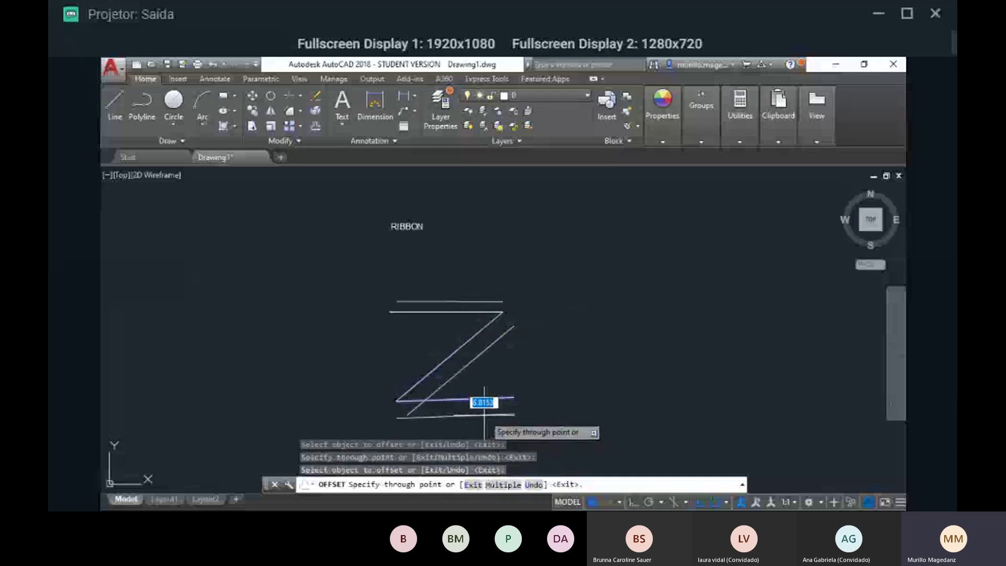
click(485, 411)
- Offset the original Z's lines to their other sides: the diagonal to its upper left, the upper line downwards, and the lower line upwards
click(460, 374)
click(436, 348)
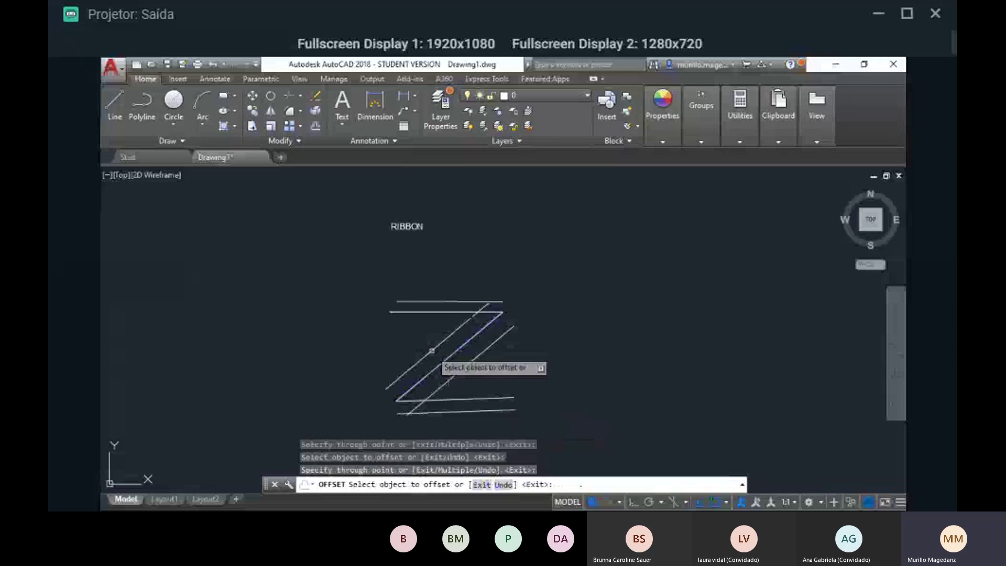
click(405, 312)
click(413, 328)
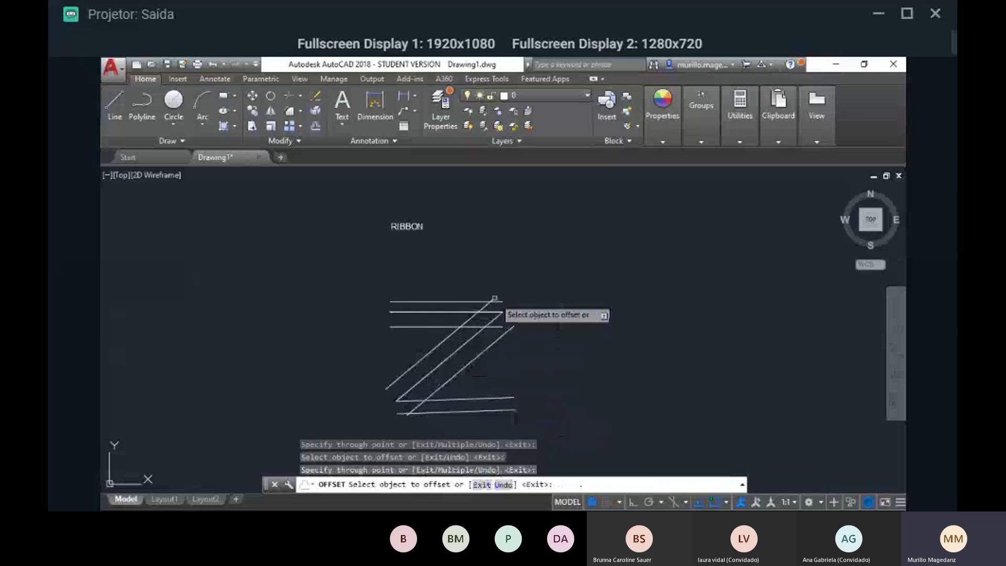
click(469, 399)
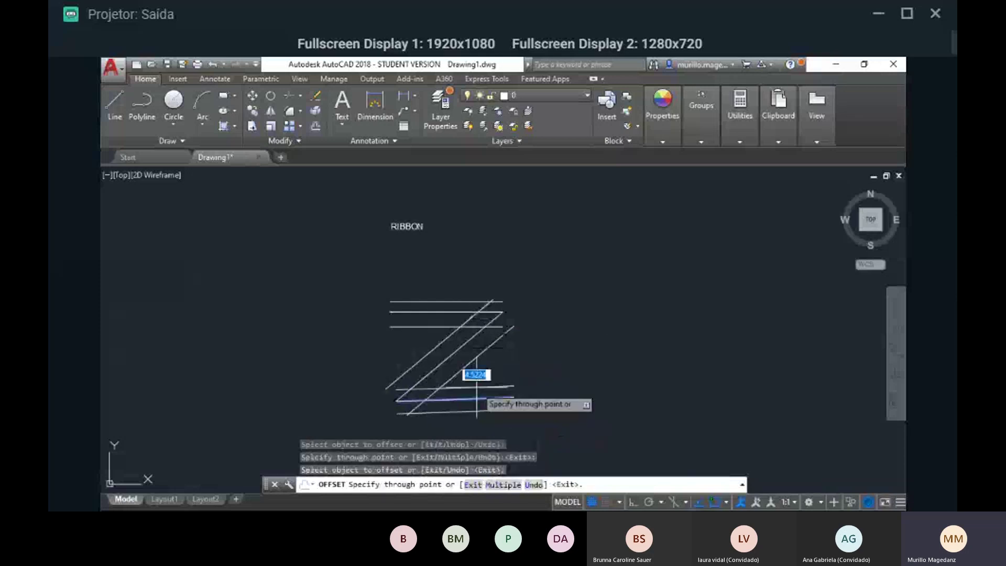
click(488, 387)
key(Escape)
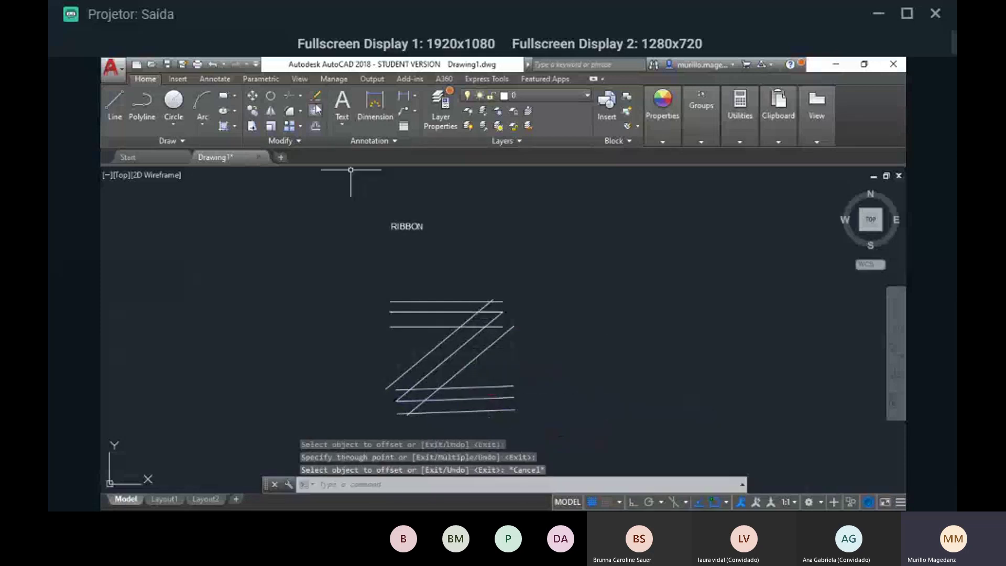
- Fillet the Z's two outer corners: topmost line with the rightmost diagonal, and leftmost diagonal with the bottommost line
click(287, 114)
scroll(530, 310, up, 2)
click(480, 296)
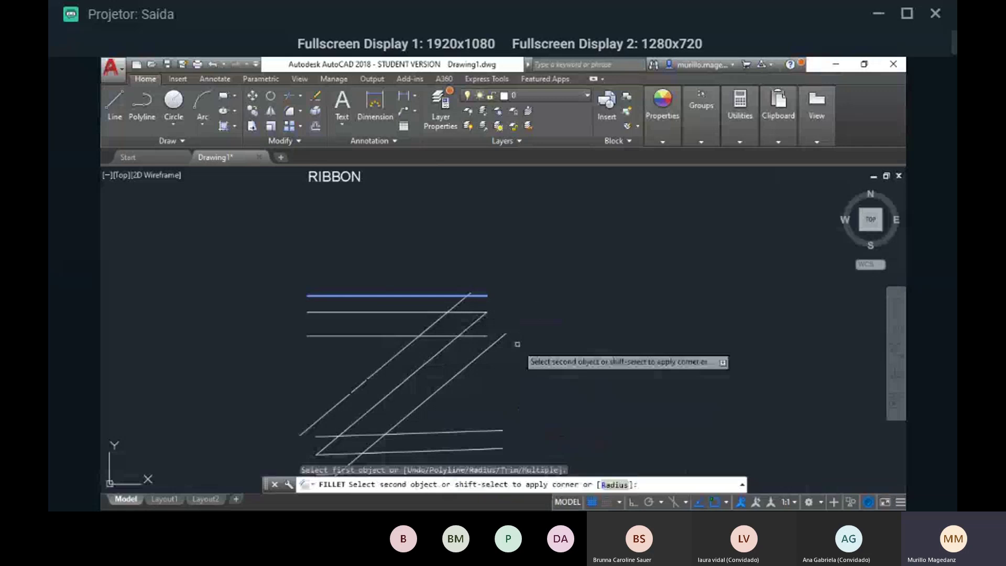
click(501, 337)
middle_drag(501, 384, 592, 272)
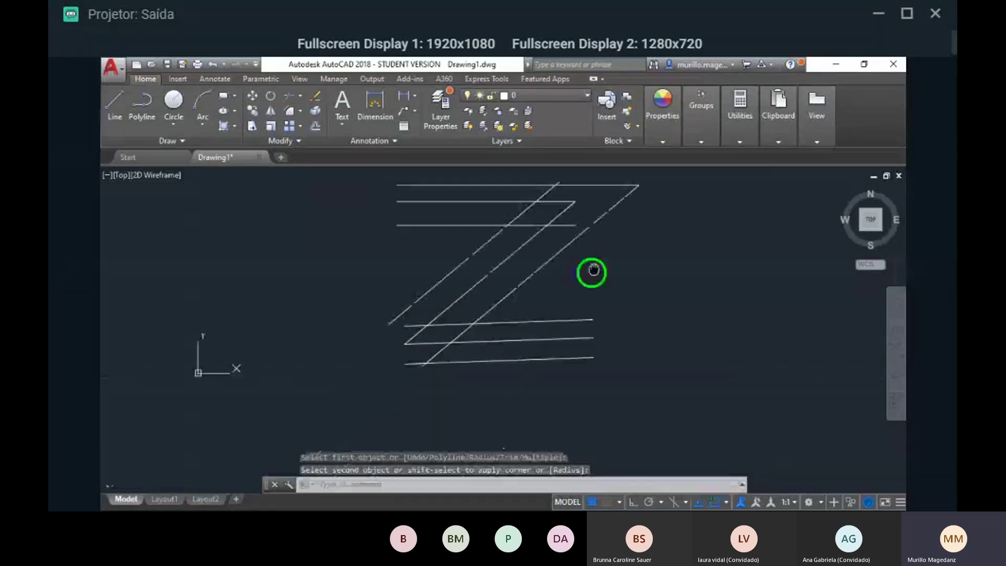
key(Return)
click(417, 307)
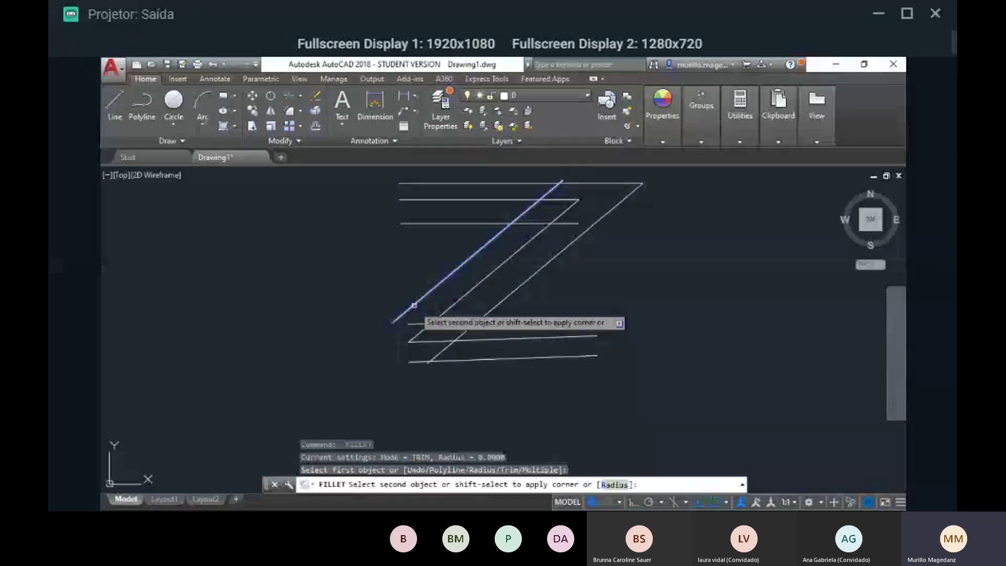
click(475, 359)
key(Escape)
- Trim the left diagonal above the inner upper line and that line just beyond the diagonal to form the upper inner corner
middle_drag(520, 282, 472, 382)
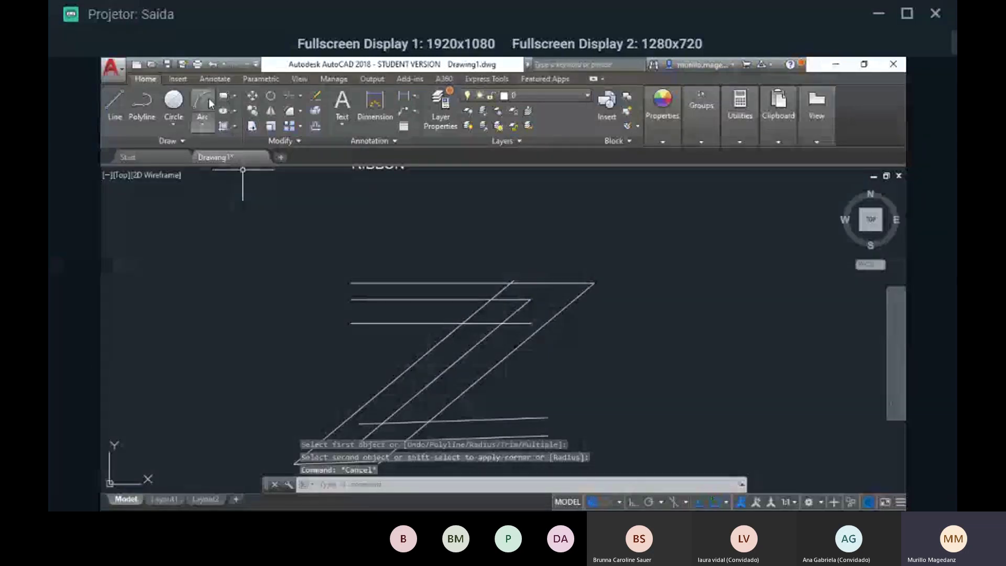
click(285, 96)
scroll(485, 246, up, 2)
key(Return)
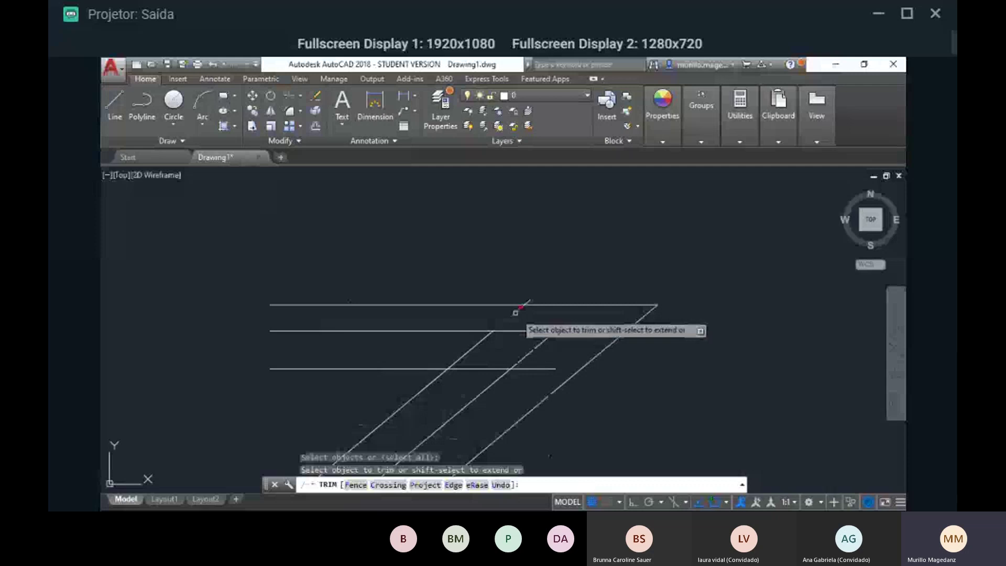
click(515, 313)
click(478, 343)
middle_drag(533, 388, 558, 323)
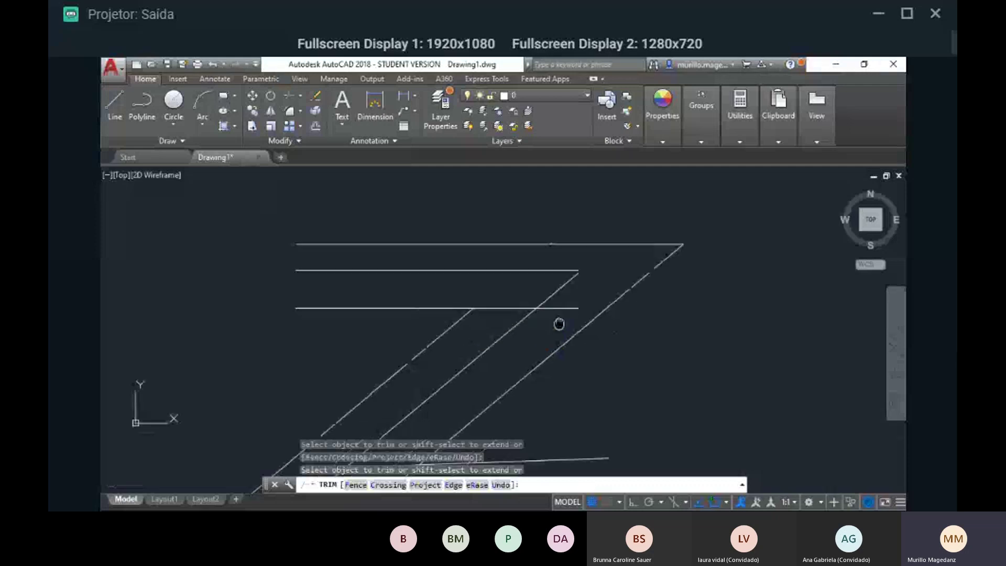
click(506, 309)
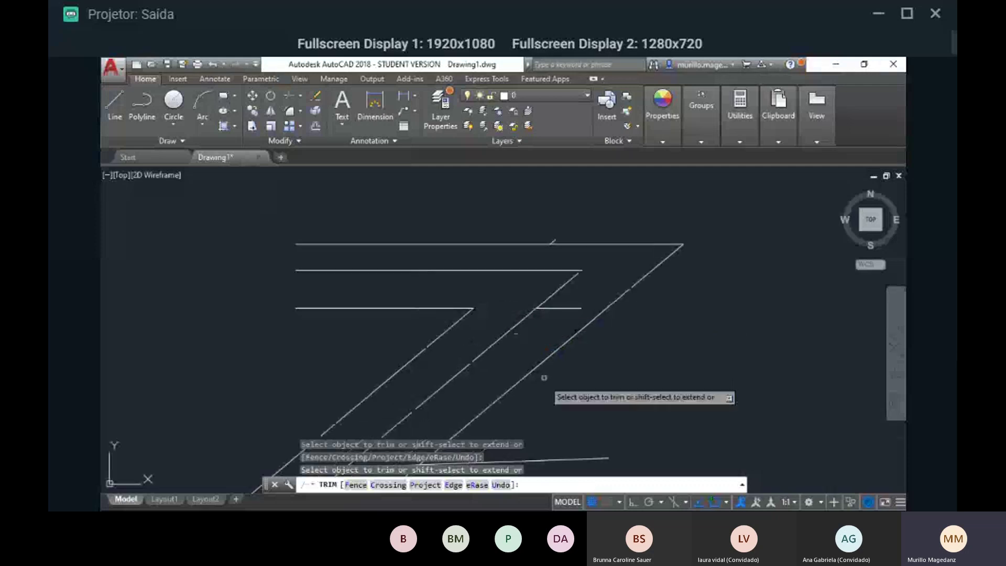
- Trim the right diagonal below the inner lower line and that line's excess left of the diagonal to form the lower inner corner
middle_drag(544, 378, 594, 305)
scroll(391, 387, down, 2)
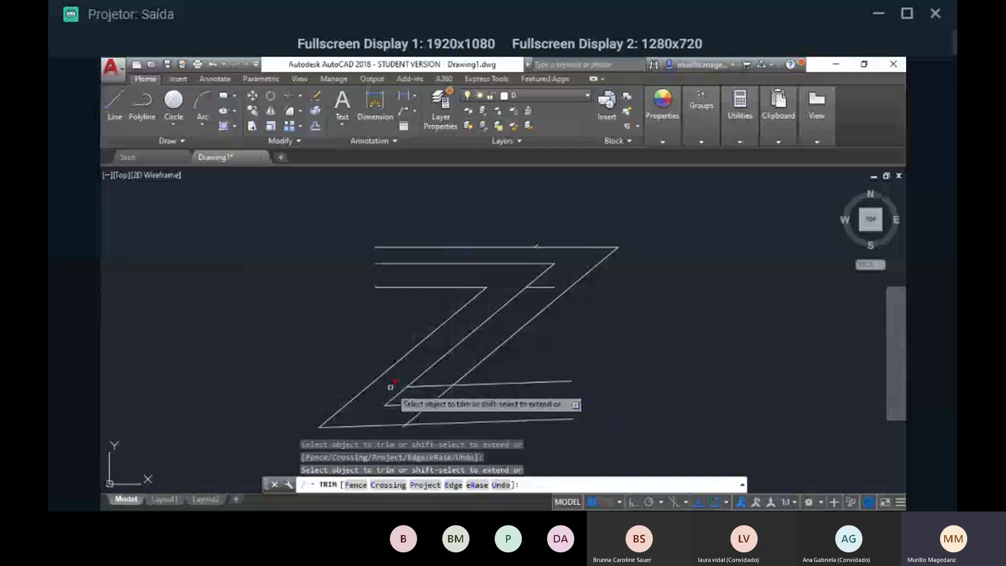
click(417, 415)
click(439, 396)
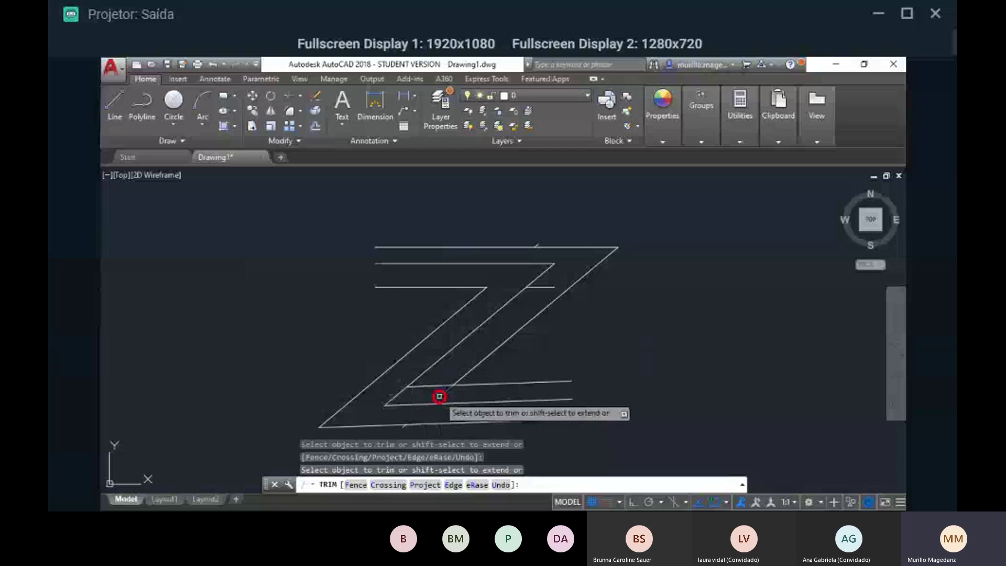
click(437, 386)
scroll(638, 300, down, 1)
scroll(612, 336, up, 1)
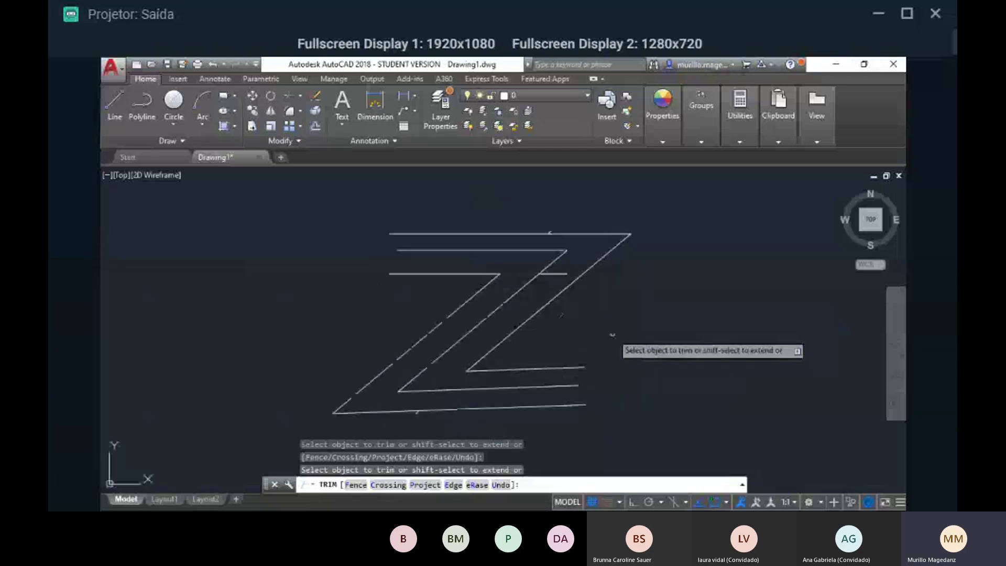
key(Escape)
- Try crossing and window selections around the small leftover fragment above the topmost line, cancelling each one
scroll(551, 228, up, 3)
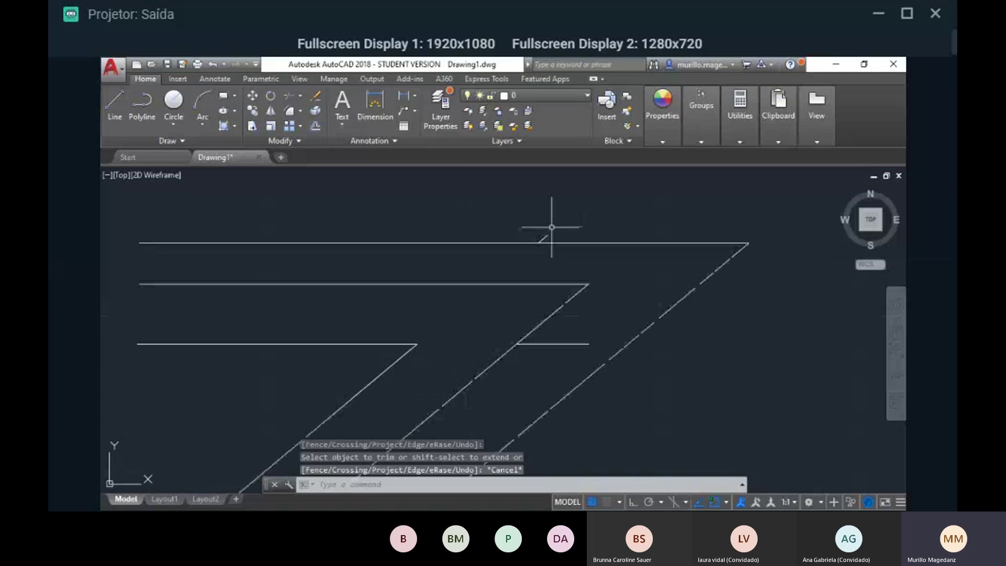
scroll(606, 224, down, 4)
scroll(514, 221, up, 4)
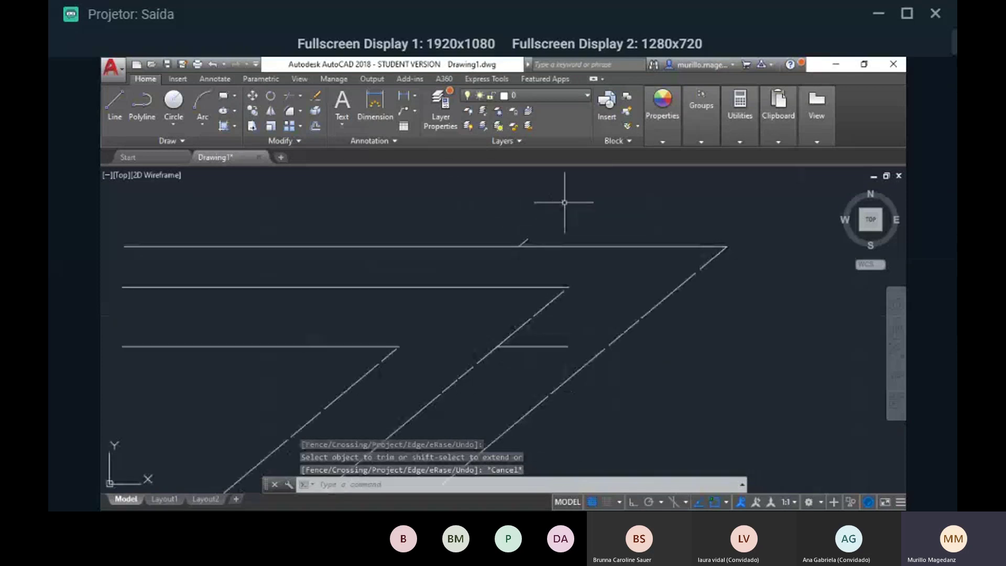
click(582, 177)
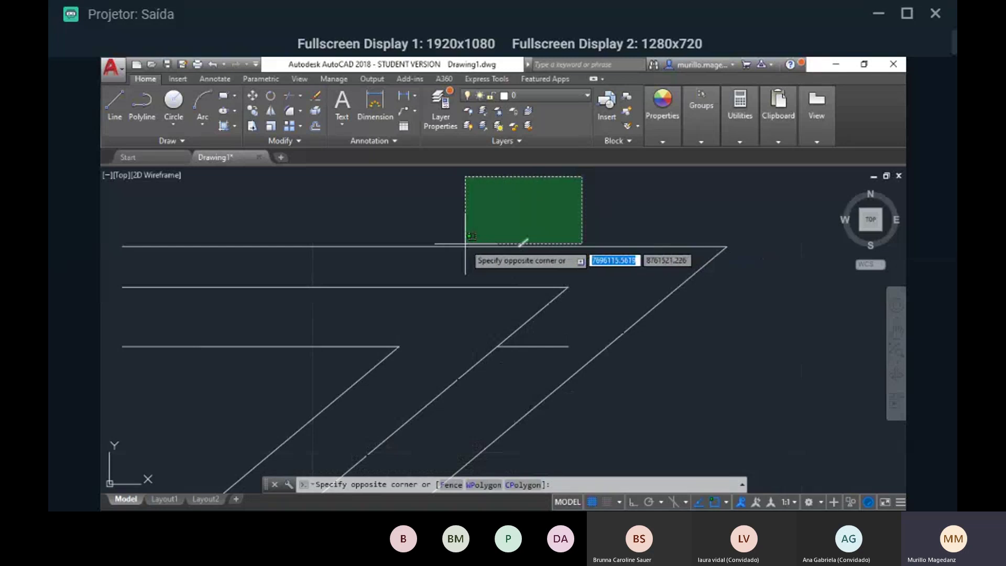
key(Escape)
key(Escape)
click(521, 216)
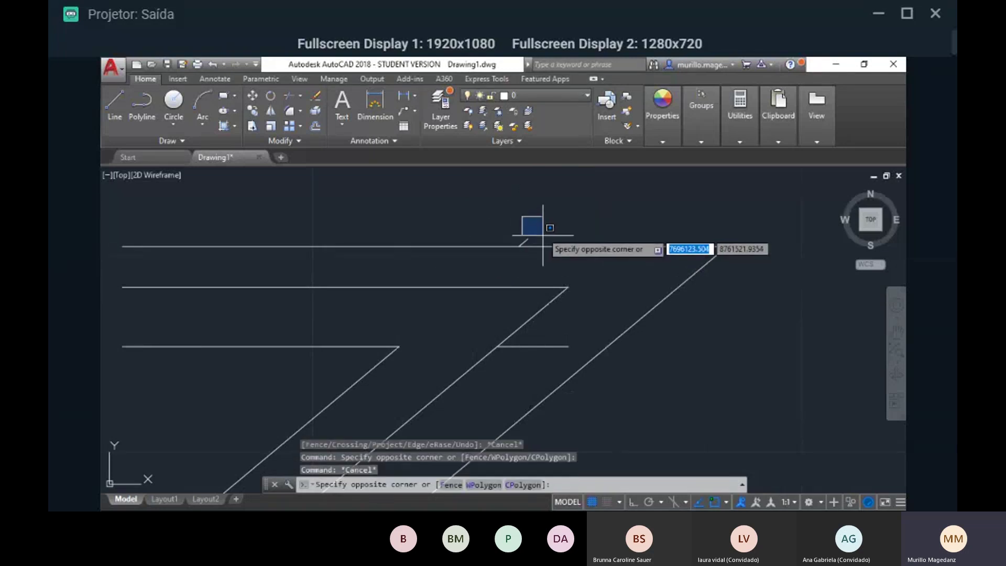
key(Escape)
click(562, 202)
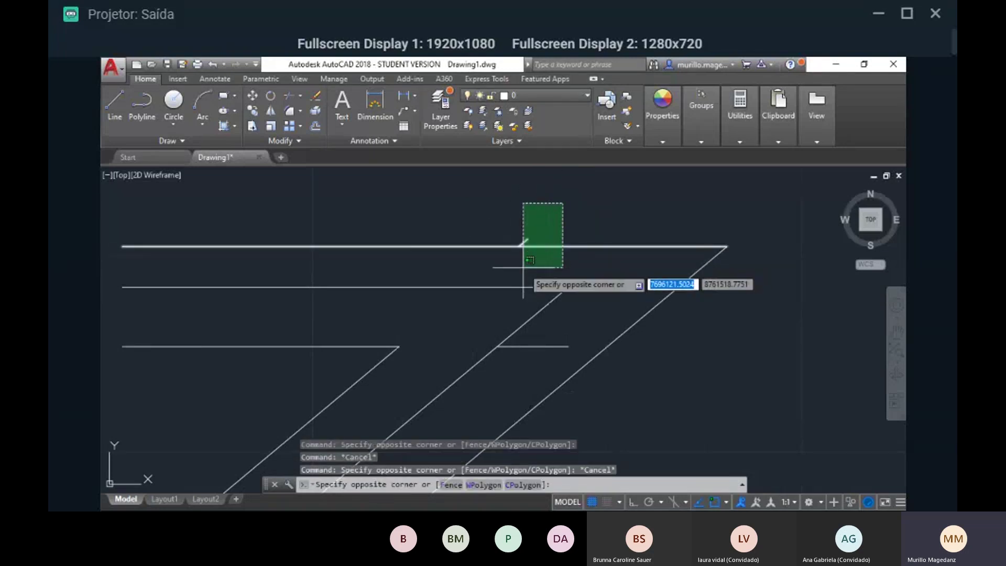
key(Escape)
- Try a crossing selection over the short horizontal fragment between the diagonals, and cancel it
scroll(529, 239, down, 2)
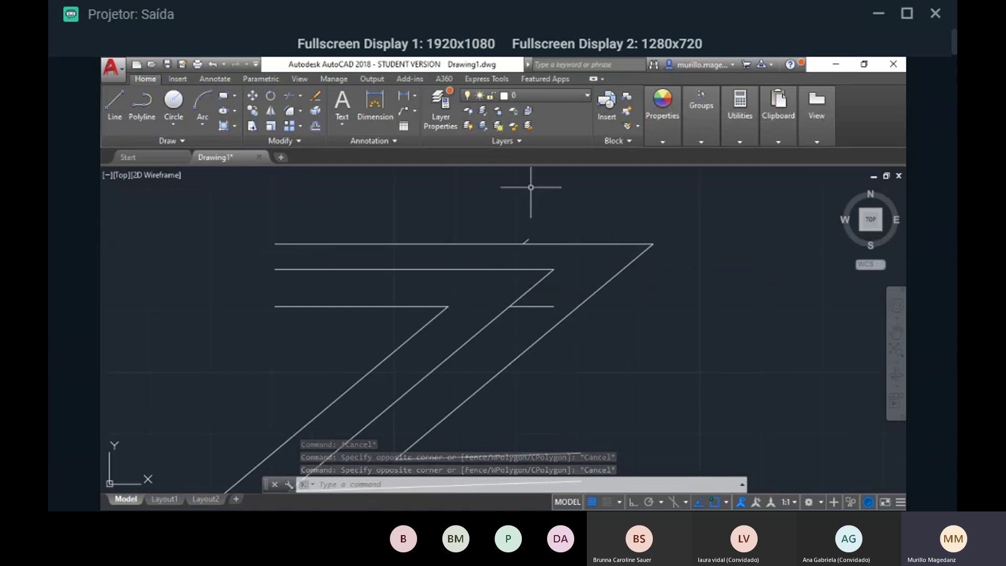
key(Escape)
scroll(547, 299, up, 2)
click(554, 294)
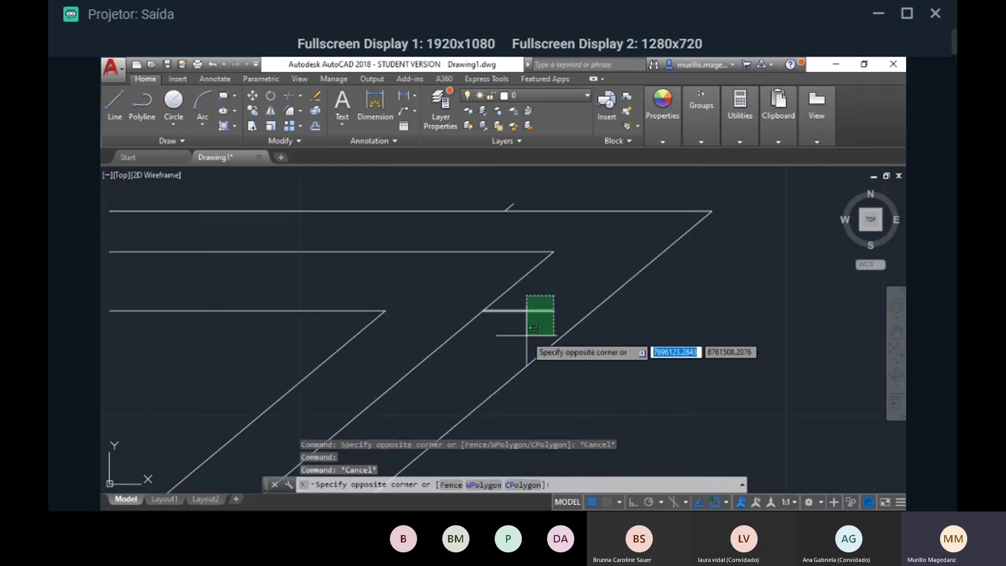
key(Escape)
- Delete the fragment above the topmost line and the short horizontal fragment between the diagonals, one at a time
scroll(523, 222, up, 3)
click(501, 260)
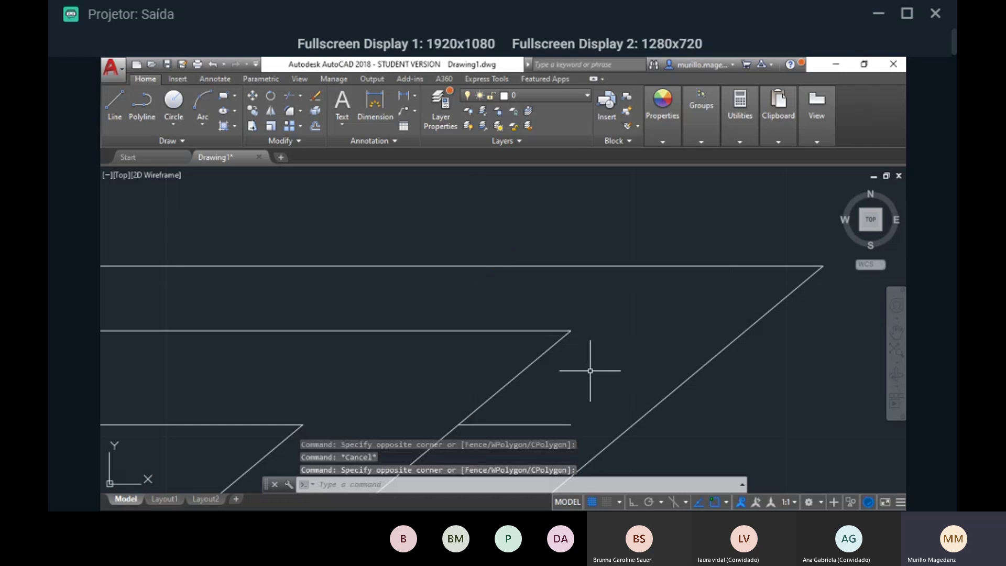
click(582, 406)
click(565, 425)
key(Delete)
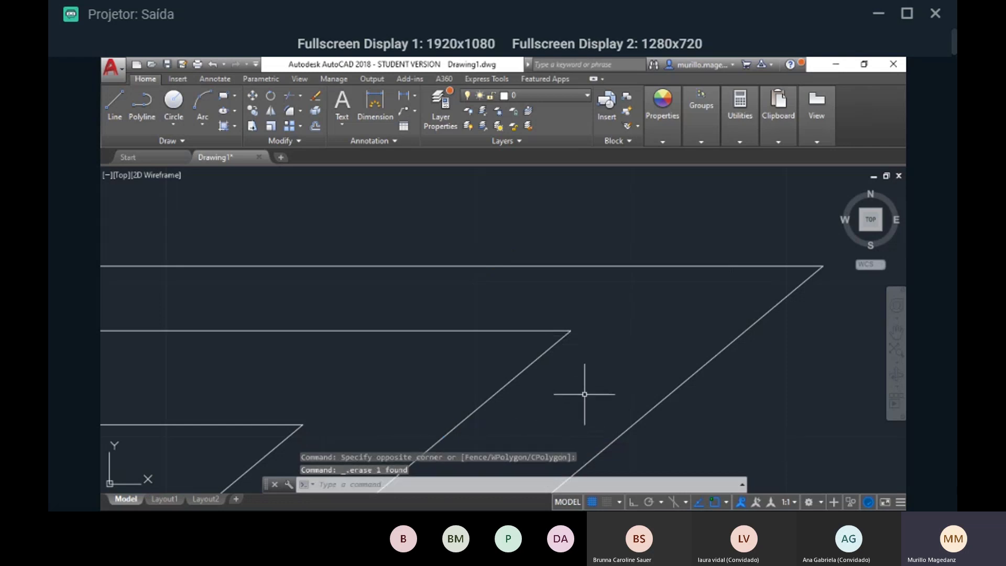
- Undo the deletion of both leftover fragments
key(ctrl+z)
key(ctrl+z)
key(Escape)
- Delete both leftover fragments in the upper part of the Z together, using one left-to-right window selection
scroll(591, 341, down, 5)
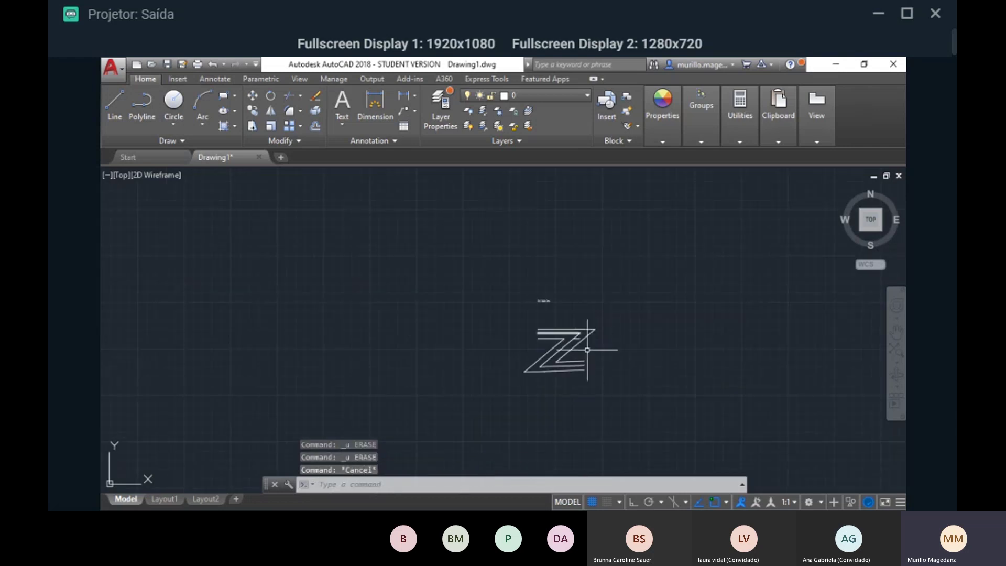
scroll(588, 350, up, 6)
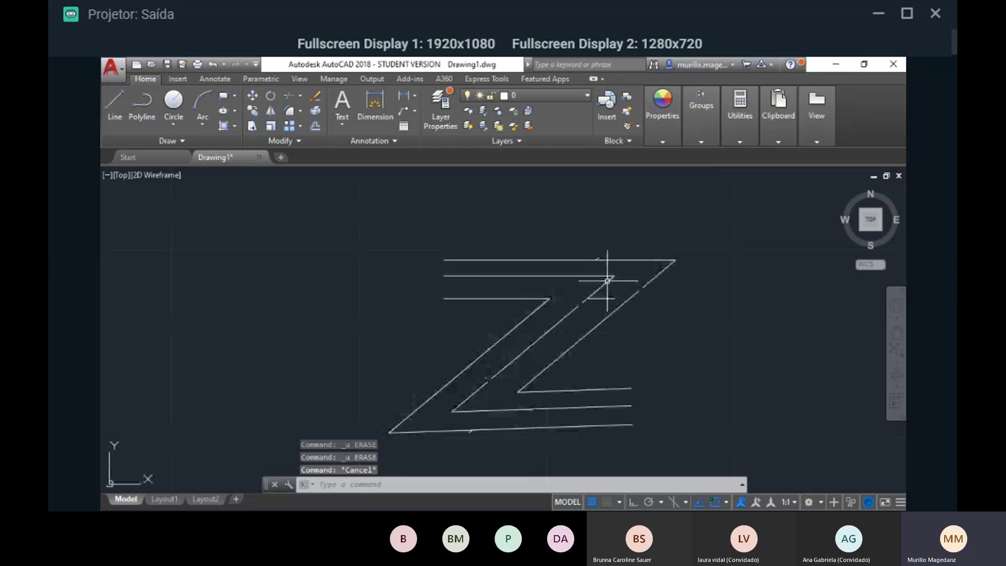
click(580, 219)
click(636, 366)
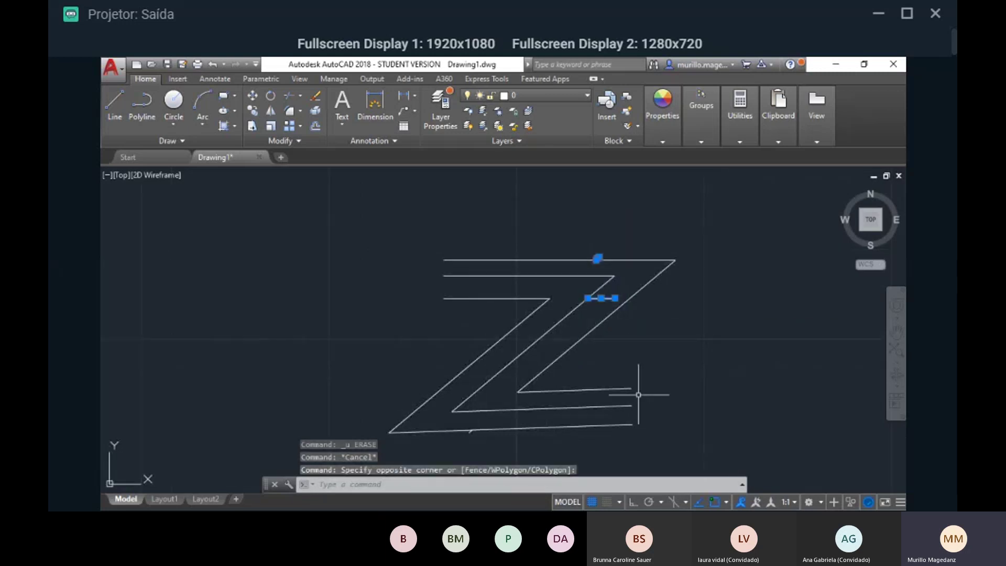
key(Delete)
- Delete the small leftover fragment at the bottommost line by fully enclosing it in a left-to-right window
click(433, 341)
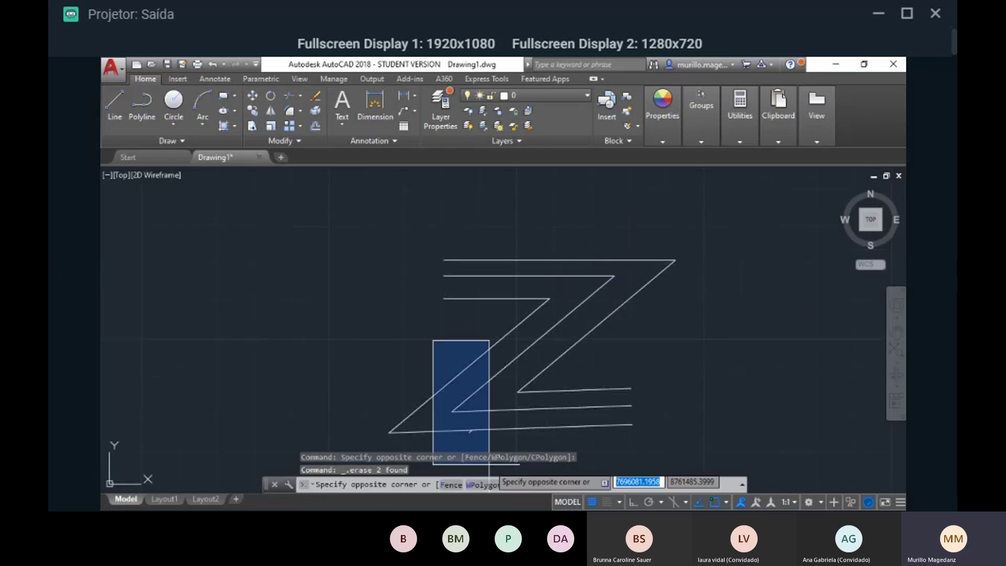
click(489, 464)
key(Delete)
scroll(593, 364, down, 3)
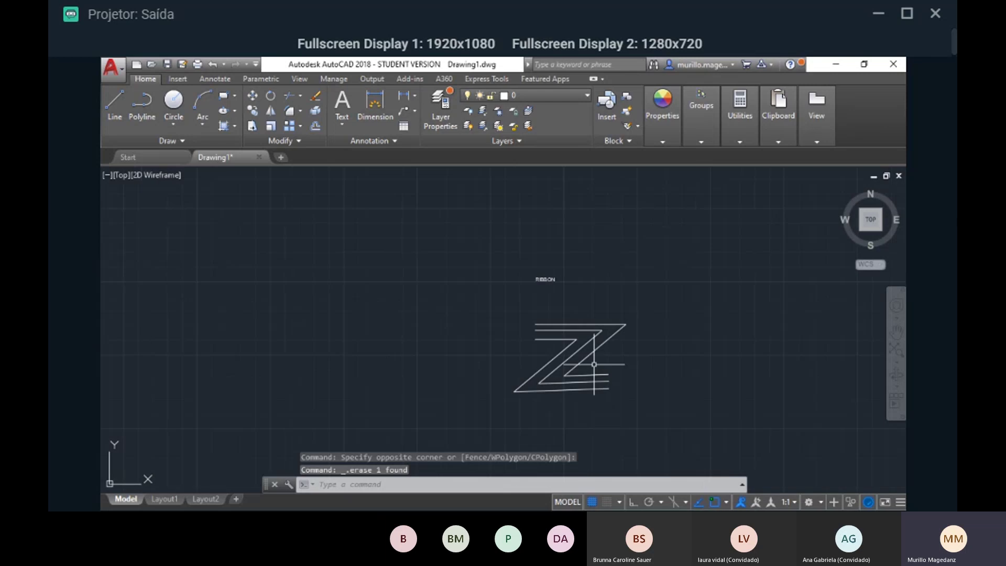
scroll(568, 353, up, 5)
scroll(523, 288, down, 5)
click(481, 282)
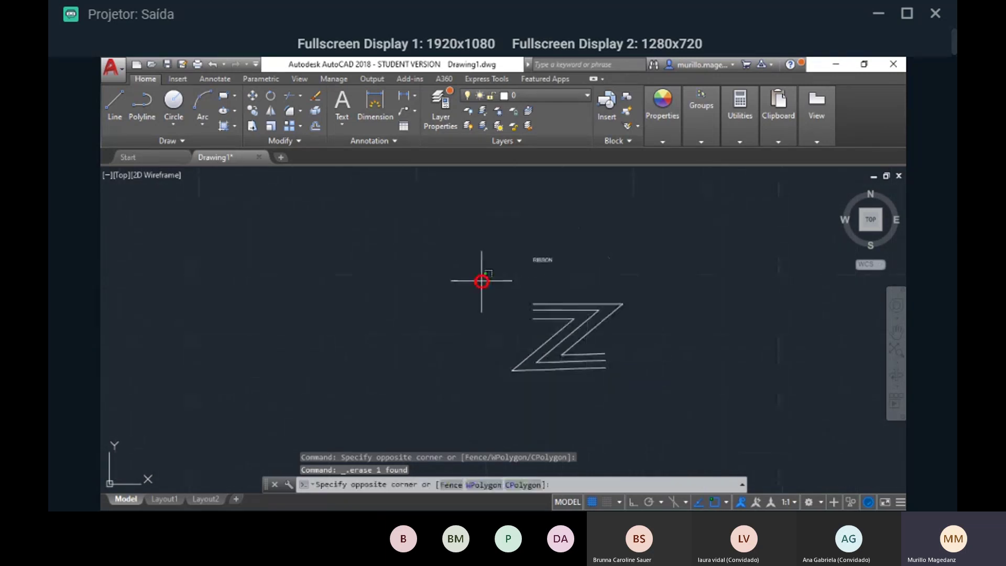
scroll(590, 355, up, 10)
key(Escape)
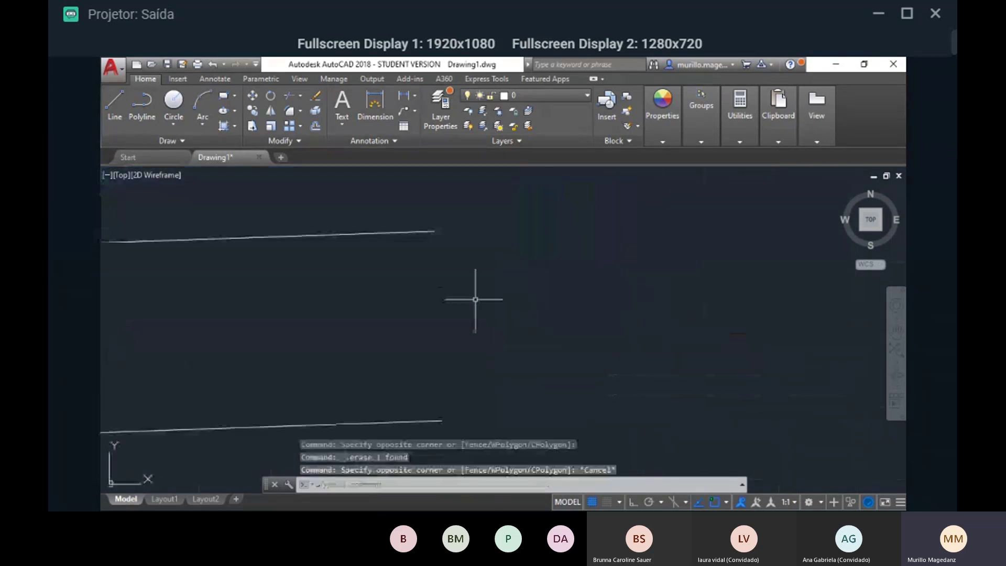
- Undo the last two erase operations so the leftover fragments around the Z are restored
scroll(548, 337, down, 8)
scroll(591, 257, down, 2)
key(Delete)
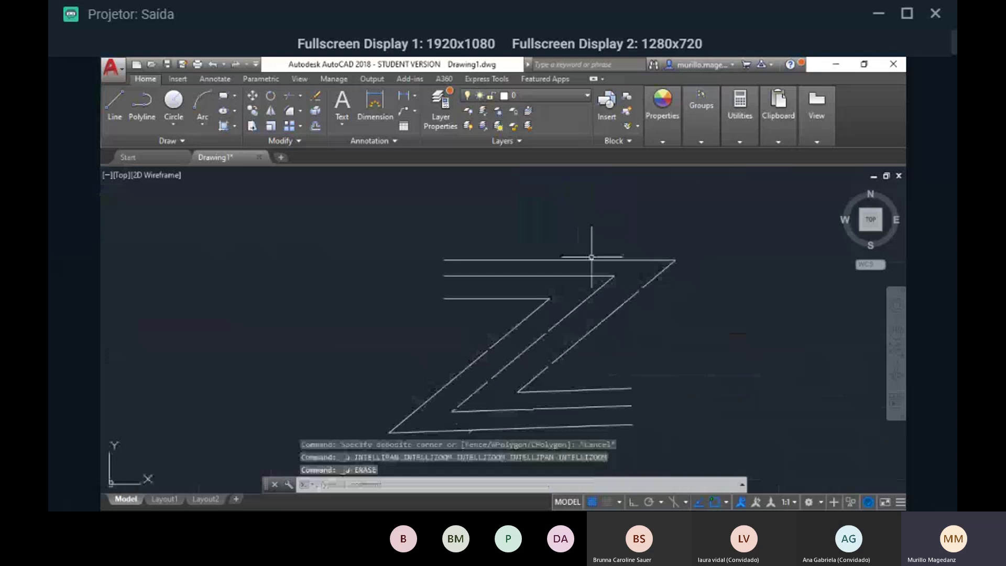
key(Delete)
- Try a right-to-left crossing selection over the upper part of the Z and cancel it
scroll(591, 257, up, 6)
click(564, 212)
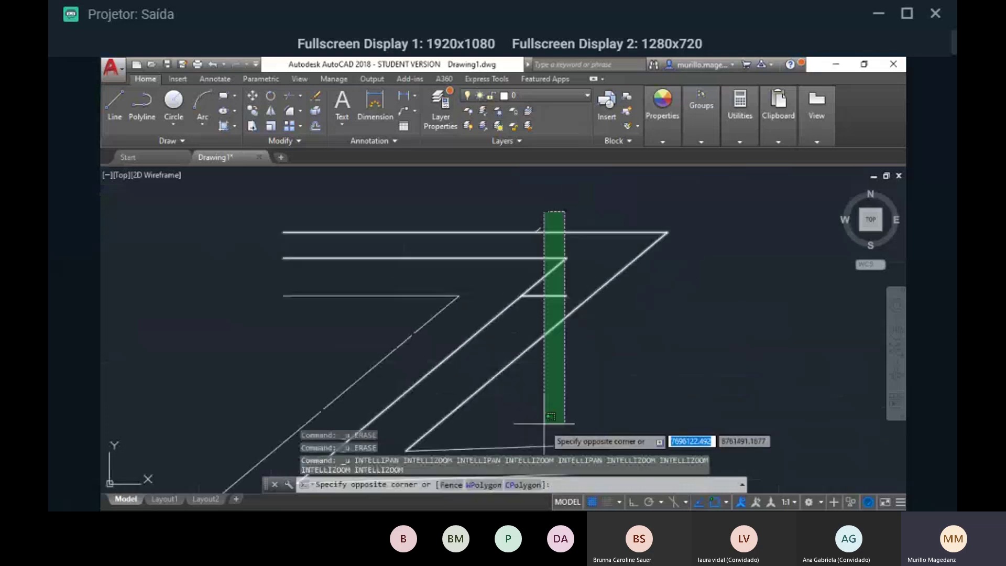
key(Escape)
click(498, 190)
key(Escape)
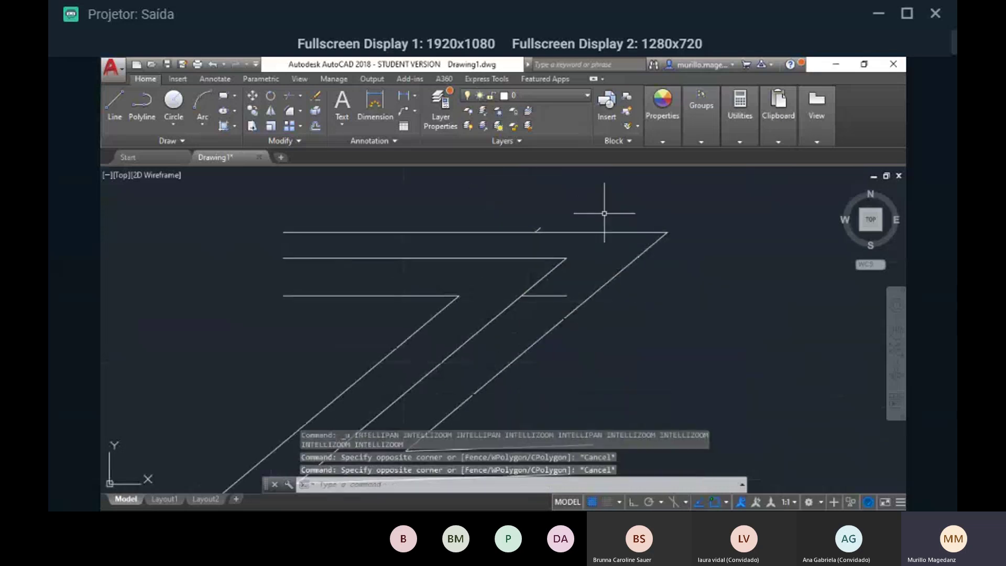
click(604, 213)
key(Escape)
- Delete both leftover fragments in the upper part of the Z by enclosing them in one left-to-right window selection
click(517, 207)
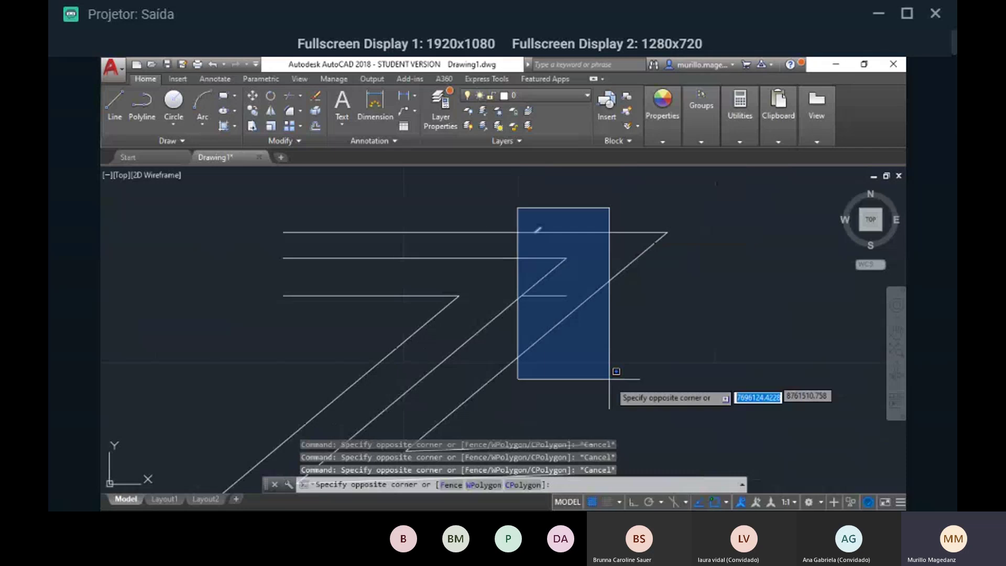
click(615, 370)
key(Delete)
scroll(638, 384, down, 5)
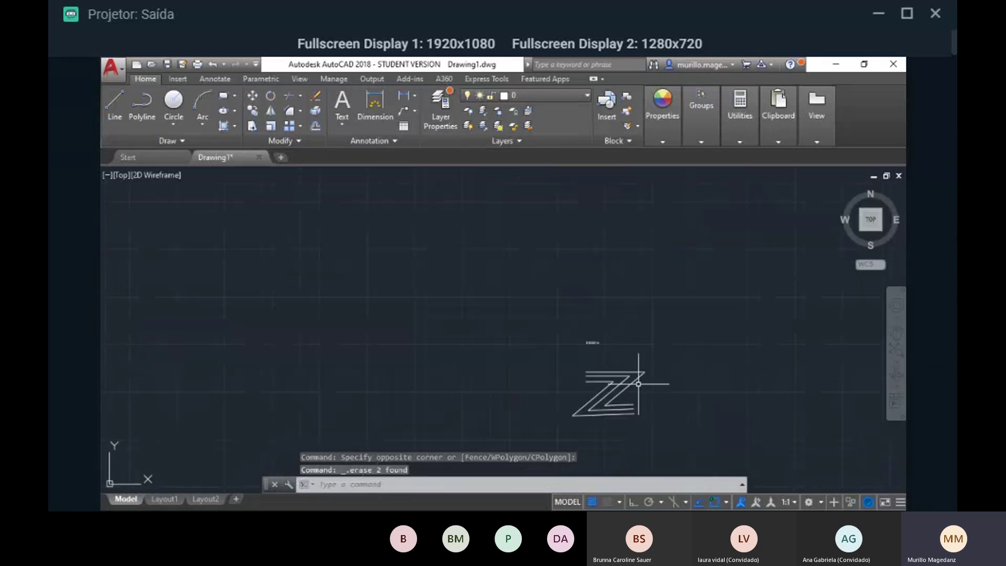
scroll(624, 303, up, 3)
scroll(649, 298, down, 2)
middle_drag(649, 299, 524, 333)
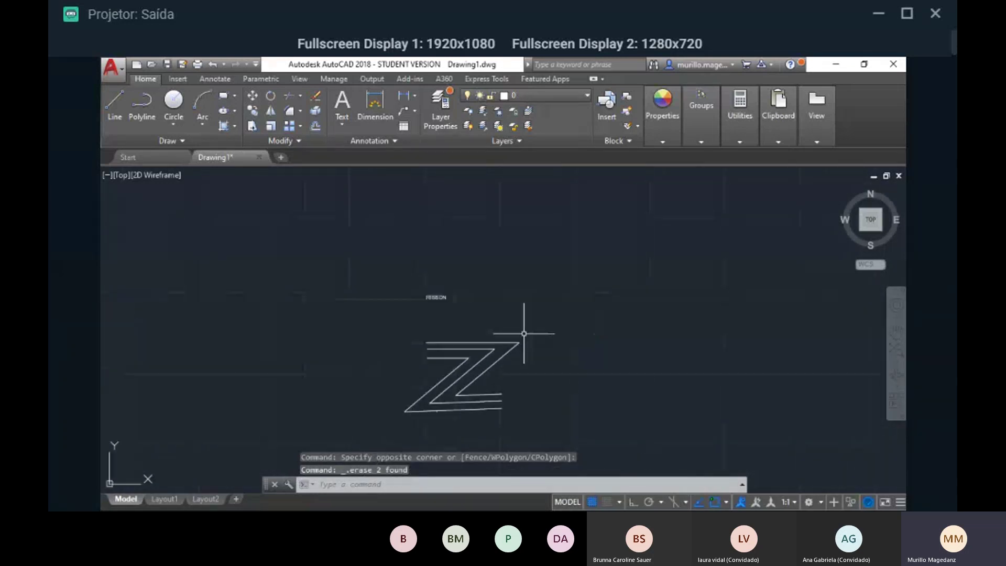
click(555, 261)
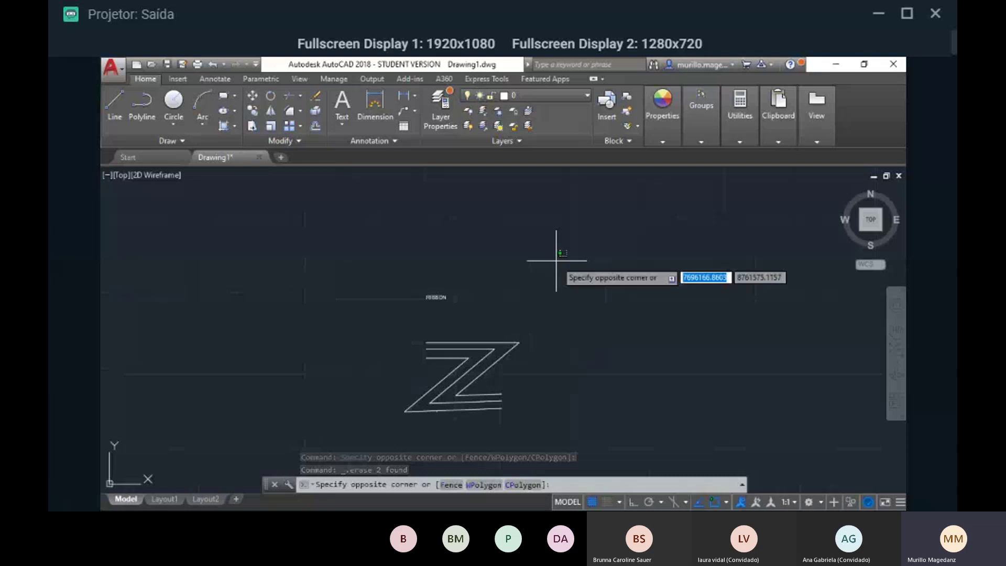
click(673, 310)
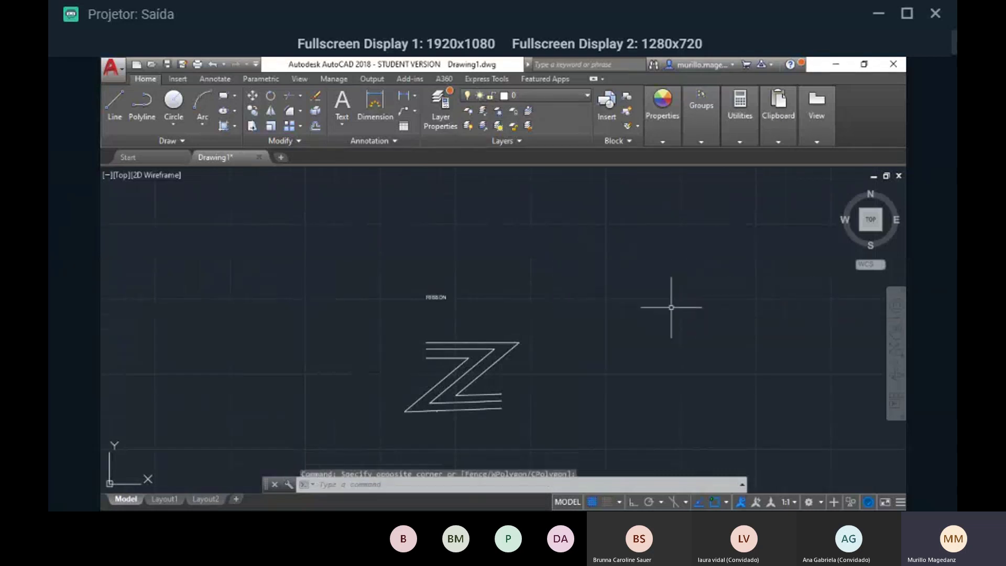
scroll(679, 354, down, 3)
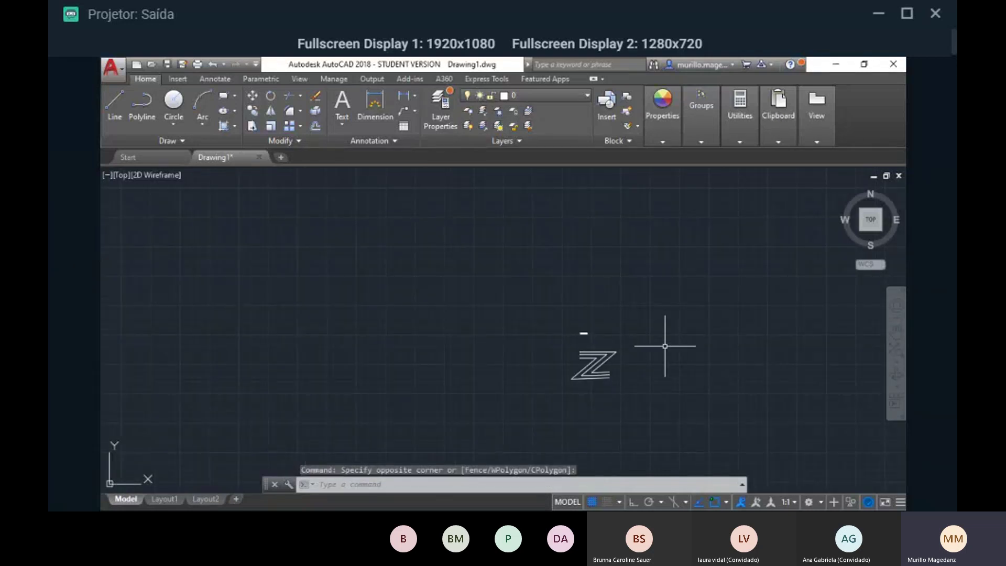
scroll(589, 341, up, 8)
scroll(602, 265, down, 2)
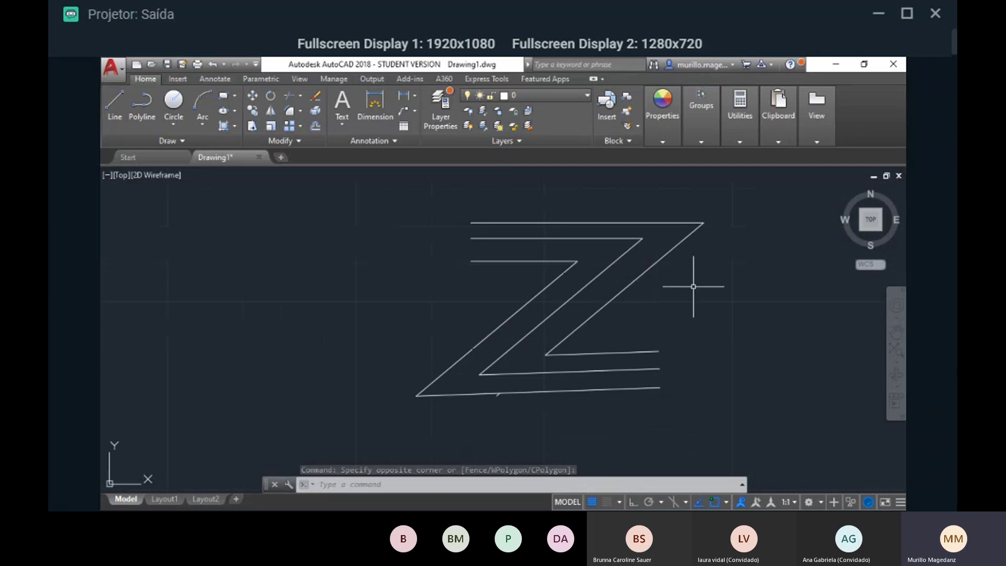
middle_drag(693, 287, 610, 296)
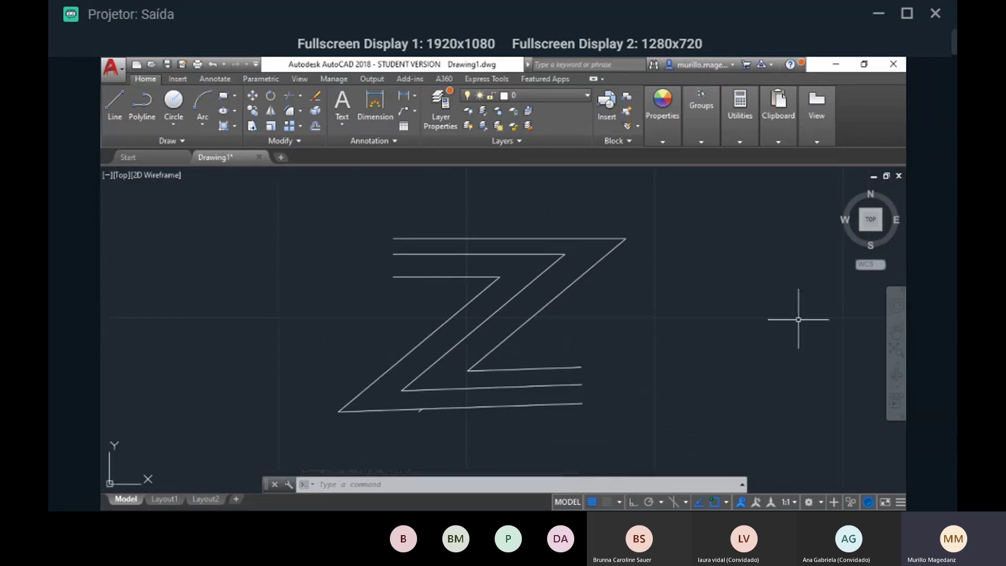
- Try freehand crossing and window lasso selections on the Z's lines, clearing the selected lines after each attempt
click(798, 337)
mouse_move(798, 338)
mouse_down()
mouse_move(664, 247)
mouse_move(788, 215)
mouse_move(813, 330)
mouse_move(720, 469)
mouse_move(703, 407)
mouse_move(639, 339)
mouse_move(606, 231)
mouse_move(405, 216)
mouse_move(353, 274)
mouse_move(532, 220)
mouse_move(647, 283)
mouse_move(555, 319)
mouse_move(635, 337)
mouse_move(690, 406)
mouse_move(433, 457)
mouse_move(332, 434)
mouse_move(582, 442)
mouse_move(705, 366)
mouse_move(566, 409)
mouse_move(620, 456)
mouse_move(566, 398)
mouse_move(658, 422)
mouse_move(784, 272)
mouse_move(591, 282)
mouse_move(784, 241)
mouse_up()
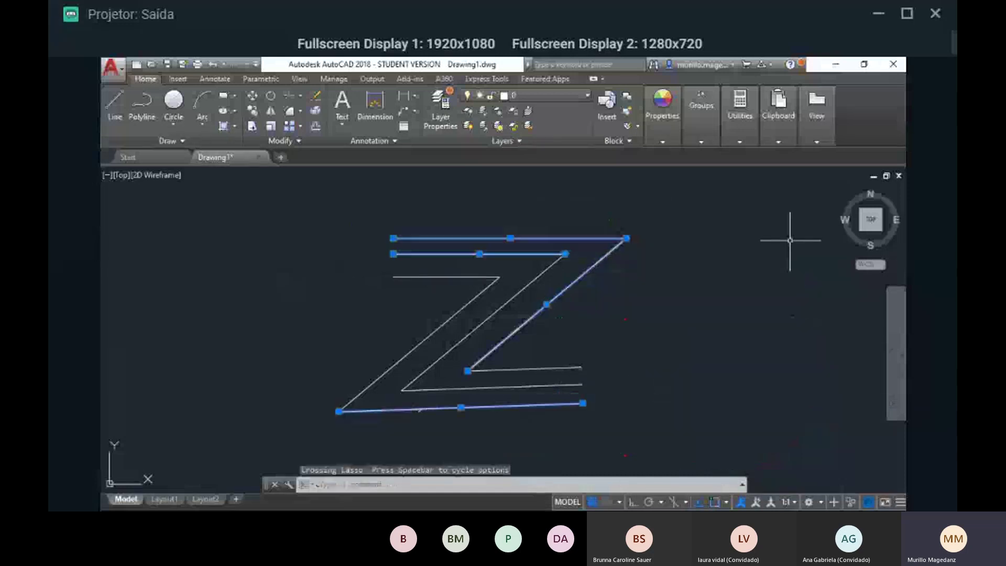
mouse_move(632, 360)
mouse_down()
mouse_move(667, 247)
mouse_move(755, 374)
mouse_move(685, 294)
mouse_move(649, 353)
mouse_move(690, 377)
mouse_up()
key(Escape)
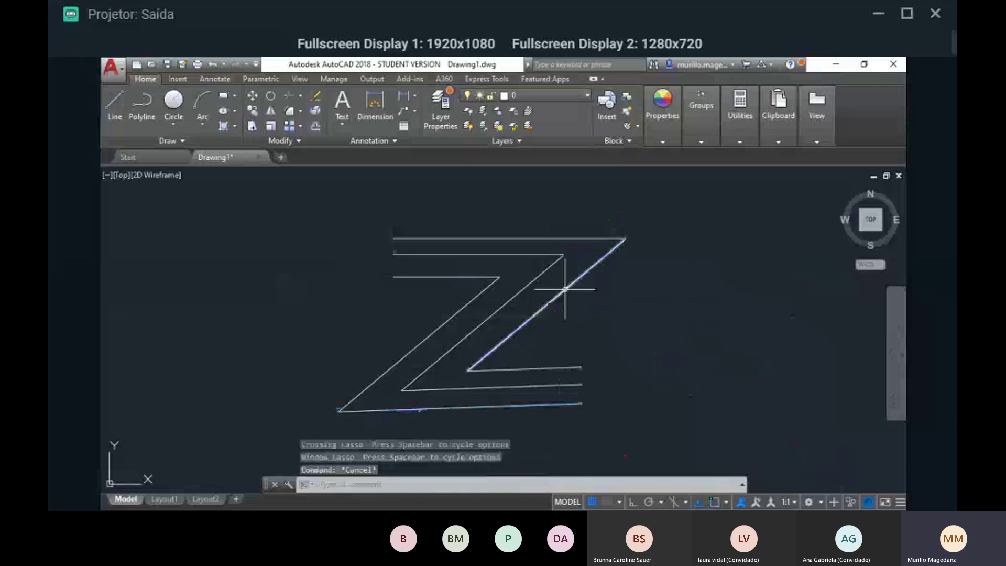
mouse_move(455, 198)
mouse_down()
mouse_move(448, 231)
mouse_move(370, 252)
mouse_move(368, 265)
mouse_move(426, 266)
mouse_move(416, 284)
mouse_move(362, 280)
mouse_move(341, 258)
mouse_move(406, 198)
mouse_move(454, 198)
mouse_up()
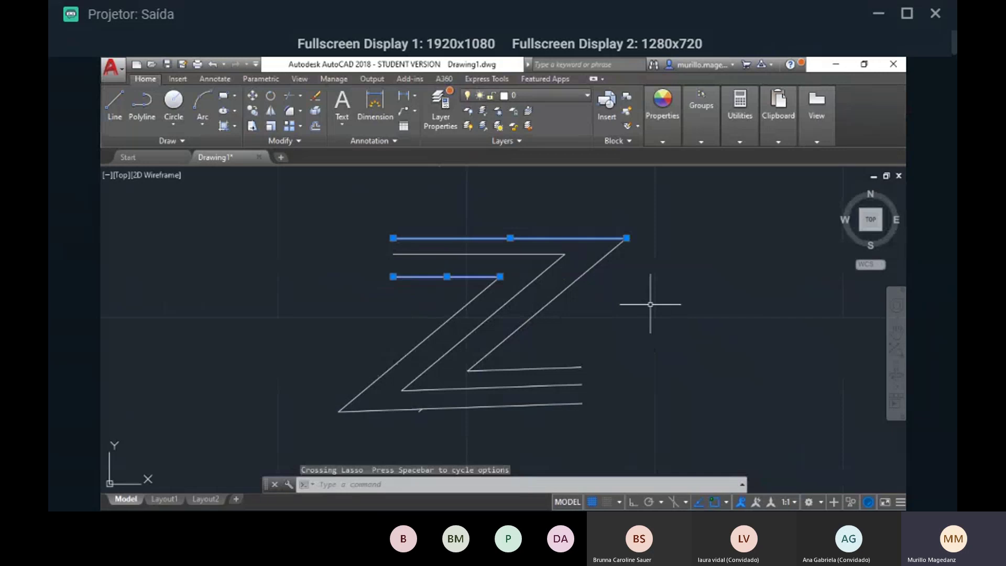
key(Escape)
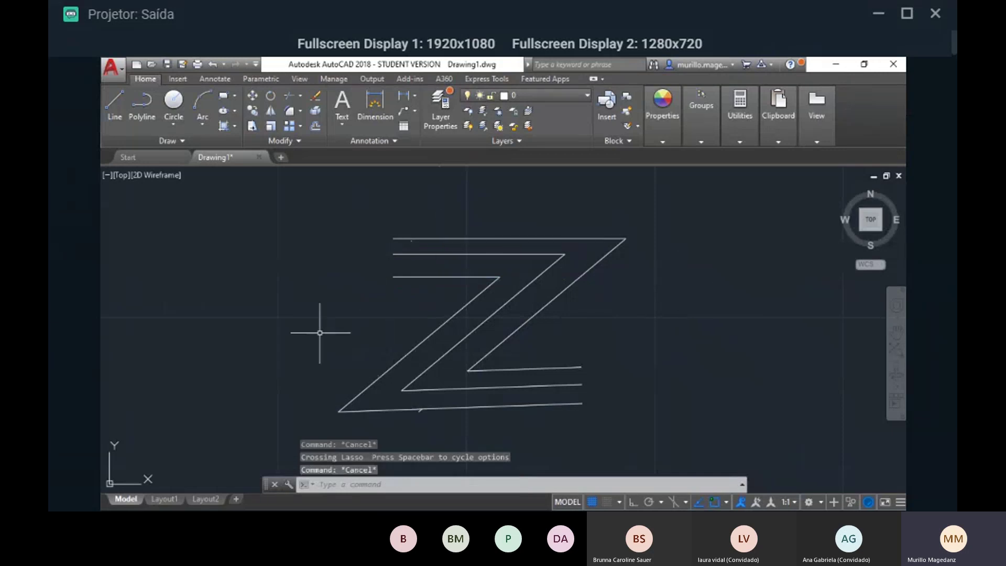
click(629, 302)
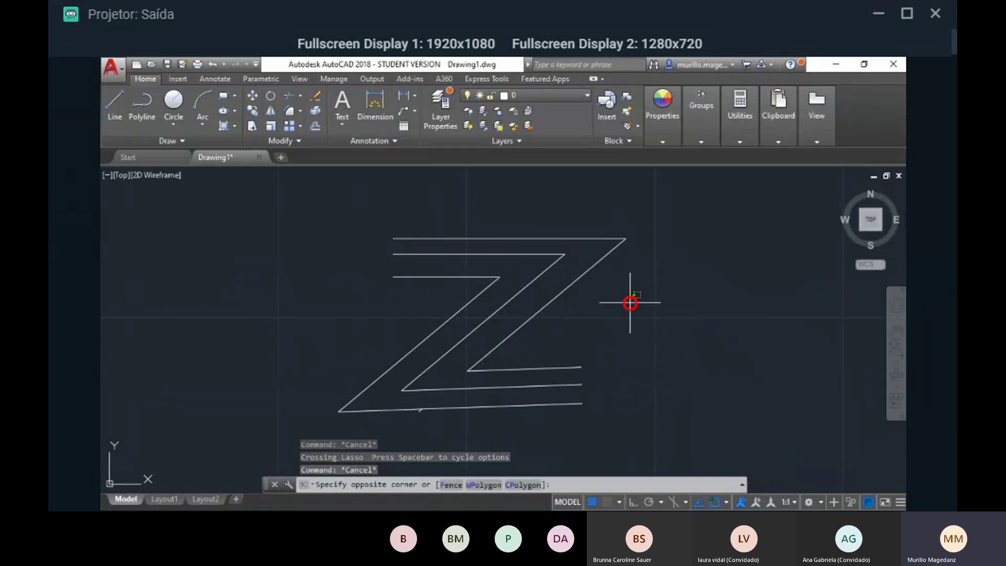
mouse_move(630, 303)
mouse_down()
mouse_move(665, 301)
mouse_move(674, 337)
mouse_move(598, 354)
mouse_move(703, 209)
mouse_move(822, 336)
mouse_move(802, 335)
mouse_up()
- Try rectangular selections in the empty areas beside the Z by picking two opposite corners, and clear the selection
scroll(792, 330, up, 2)
scroll(786, 328, down, 4)
click(816, 388)
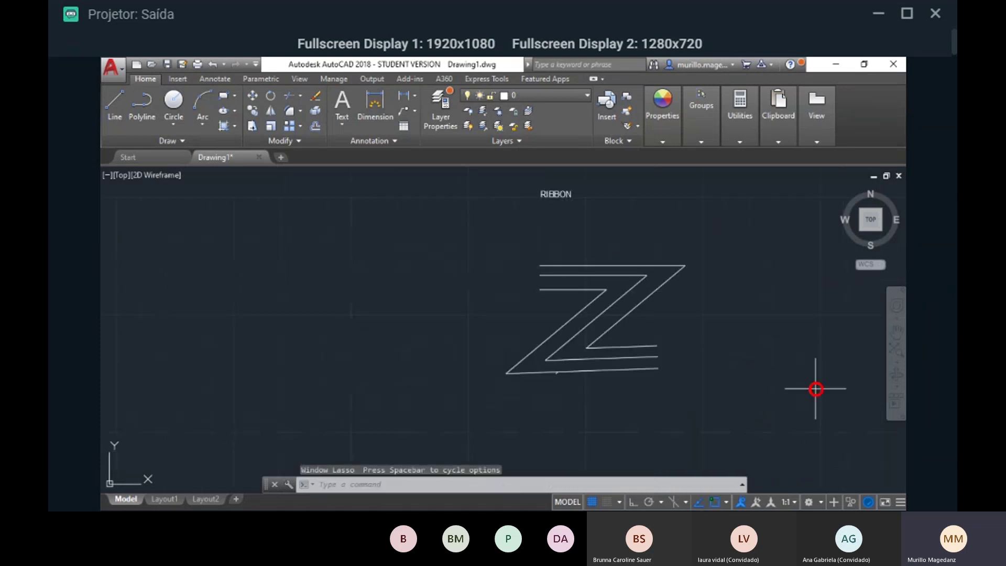
click(739, 257)
click(338, 345)
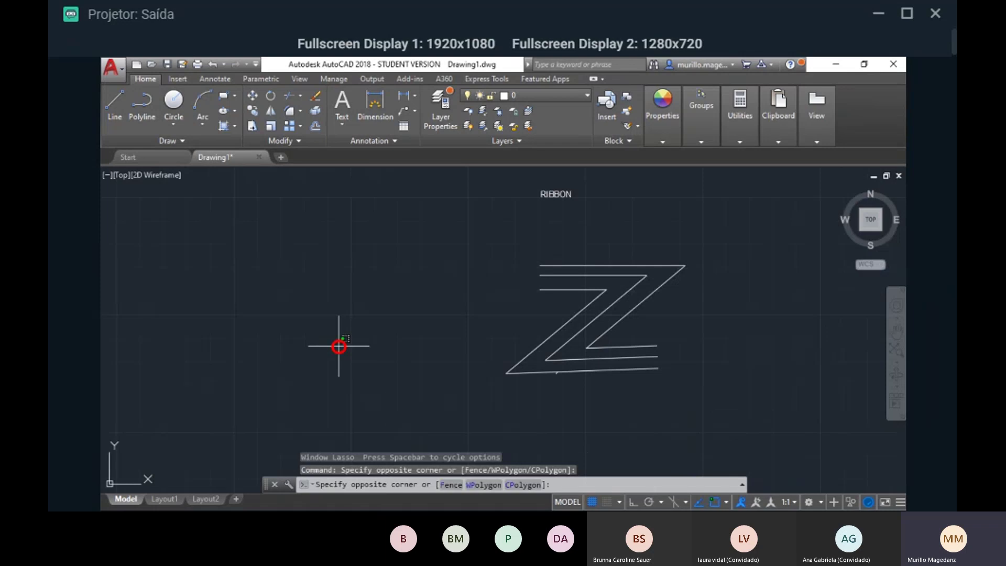
click(470, 234)
key(Escape)
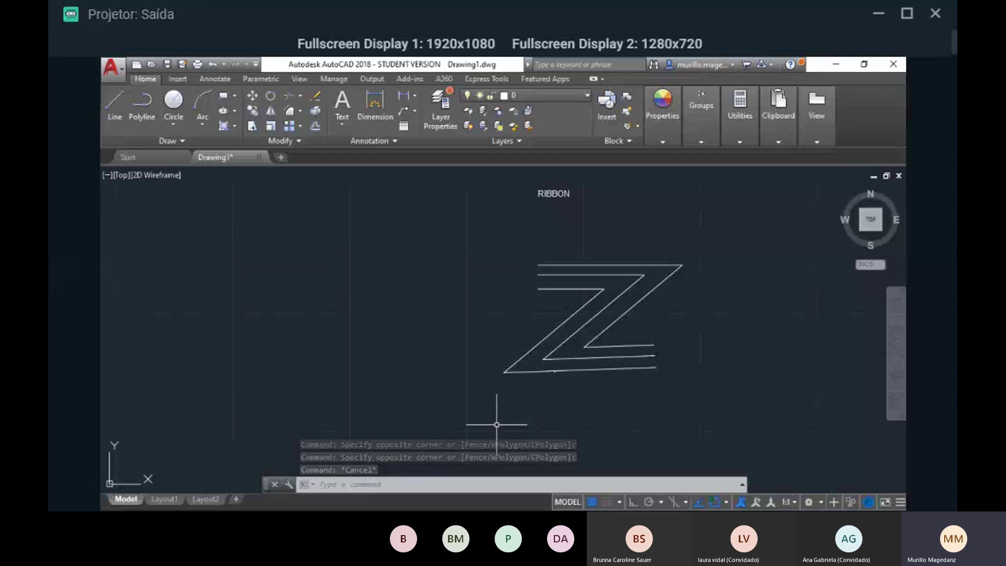
- Start and cancel the Line command twice, the second time by entering the command name LINE
middle_drag(496, 424, 496, 393)
scroll(656, 338, down, 2)
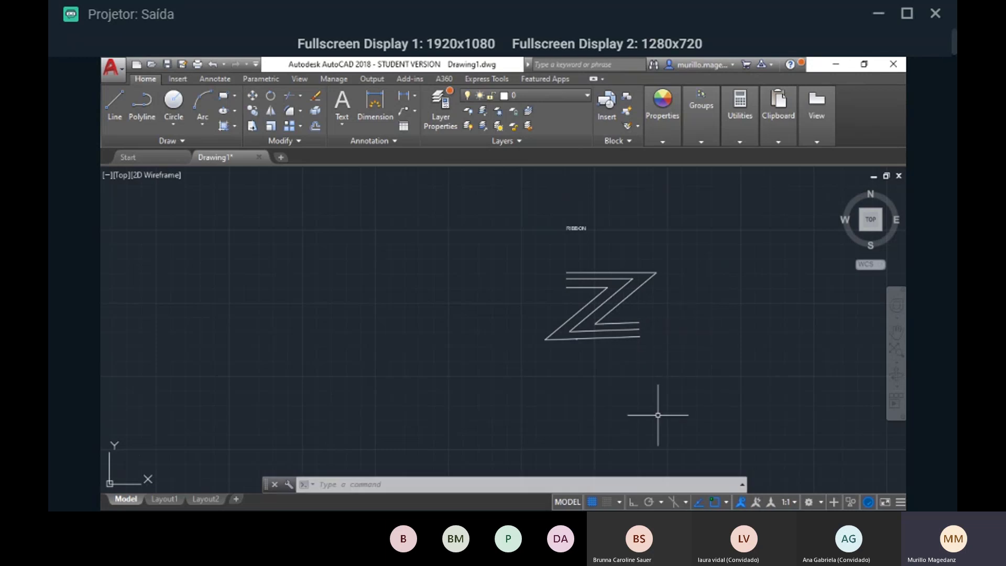
scroll(582, 341, up, 3)
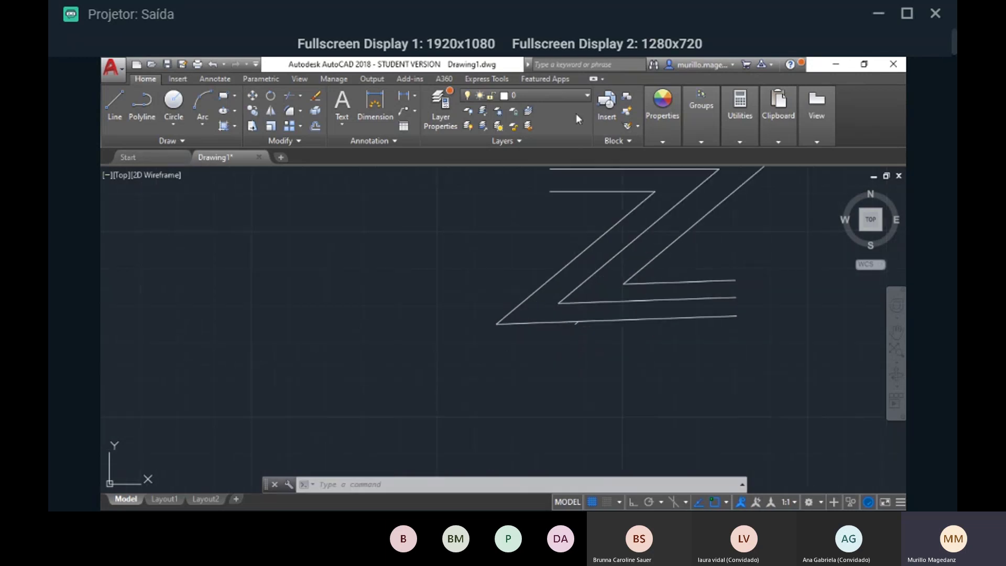
click(118, 111)
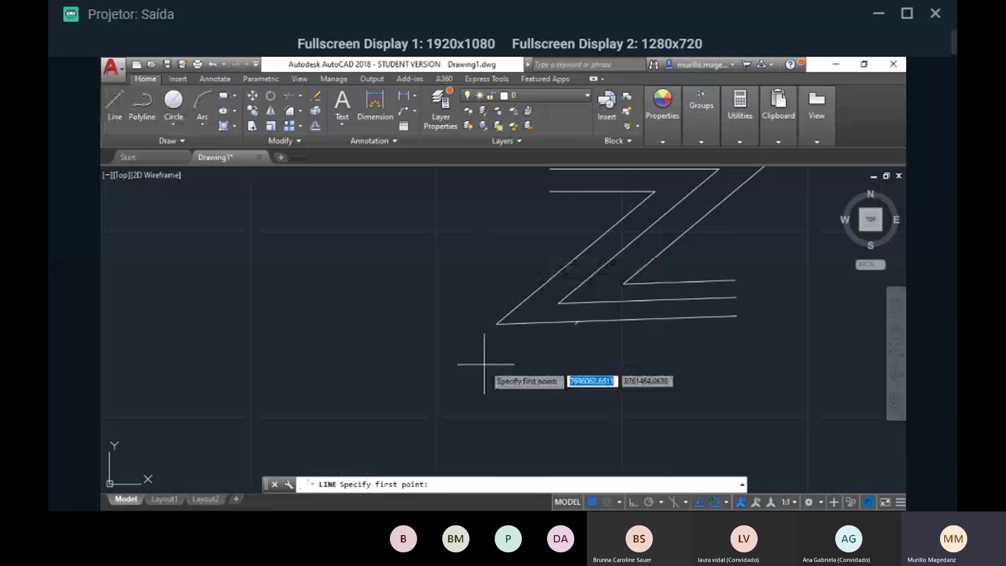
key(Escape)
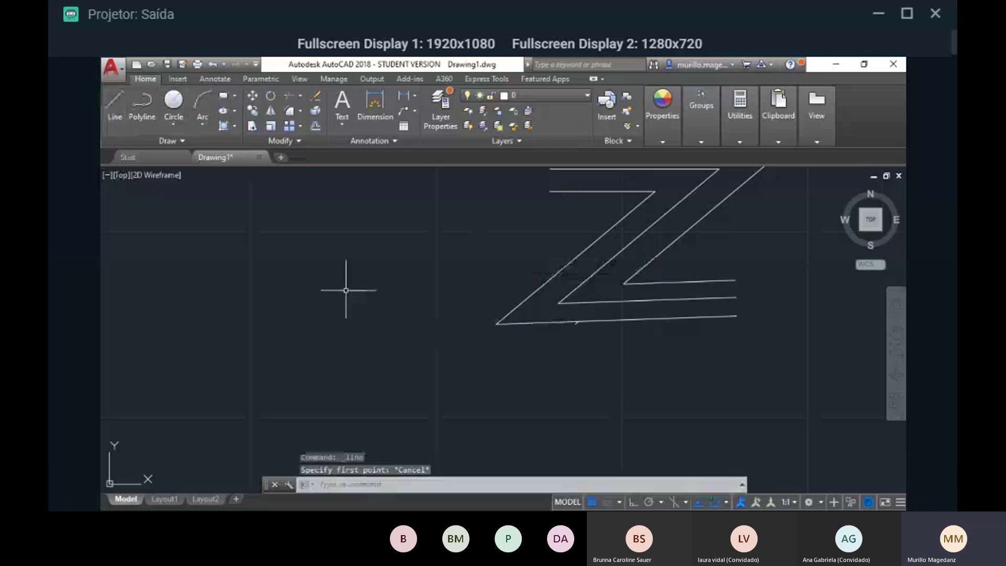
text(LINE)
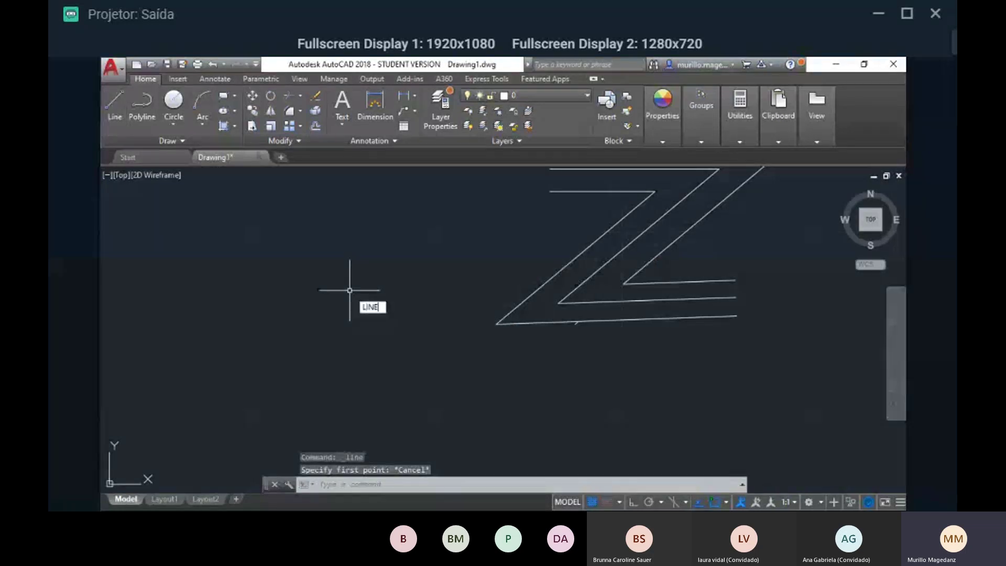
key(Return)
key(Escape)
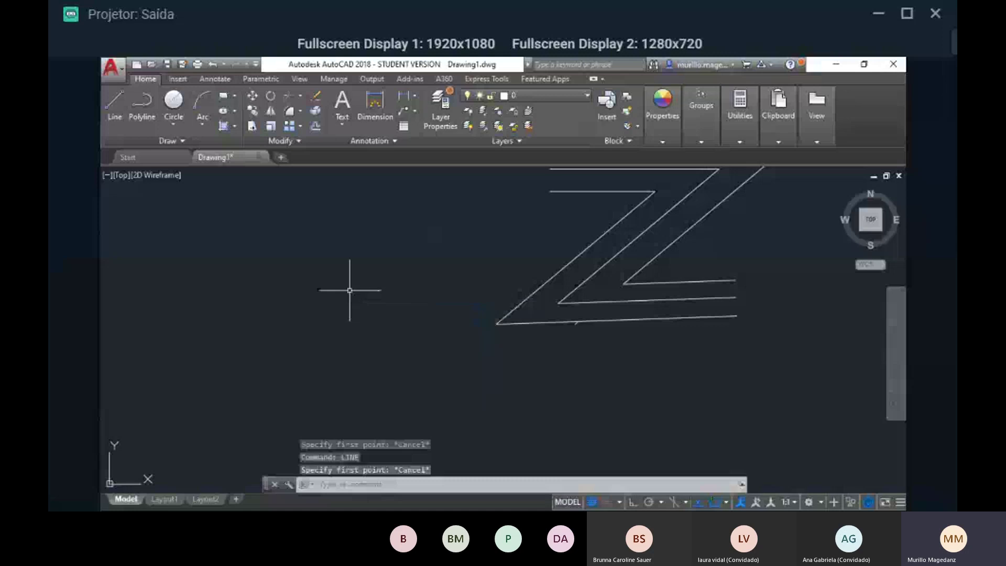
- Draw a chain of four connected line segments in the empty area beside the Z
click(113, 106)
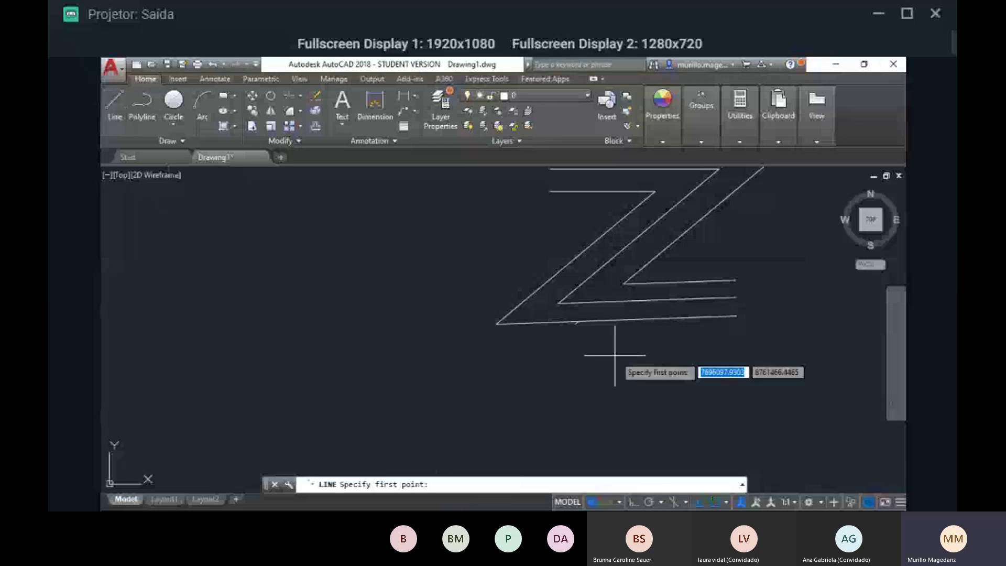
scroll(614, 355, down, 4)
middle_drag(615, 355, 509, 396)
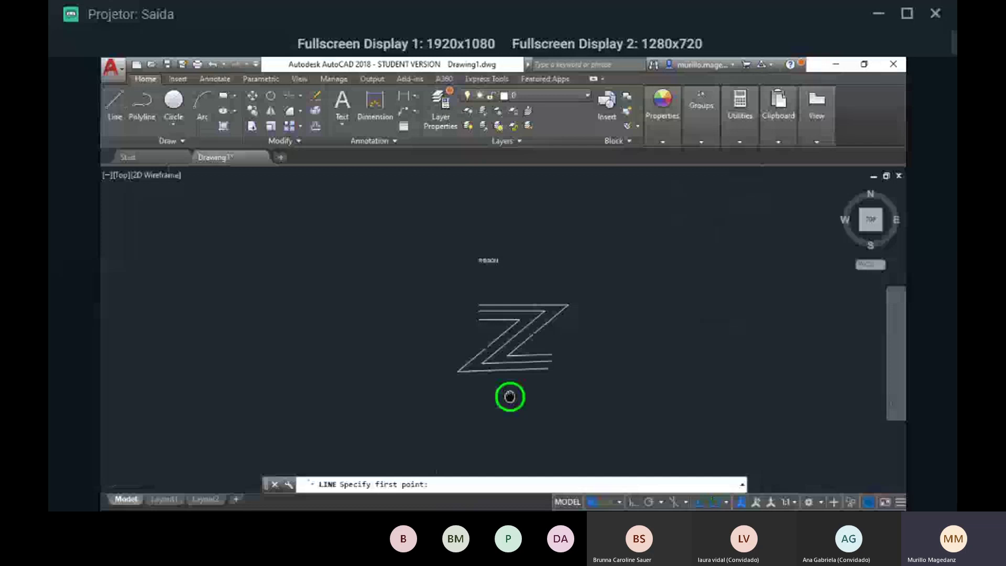
scroll(492, 367, up, 4)
key(Escape)
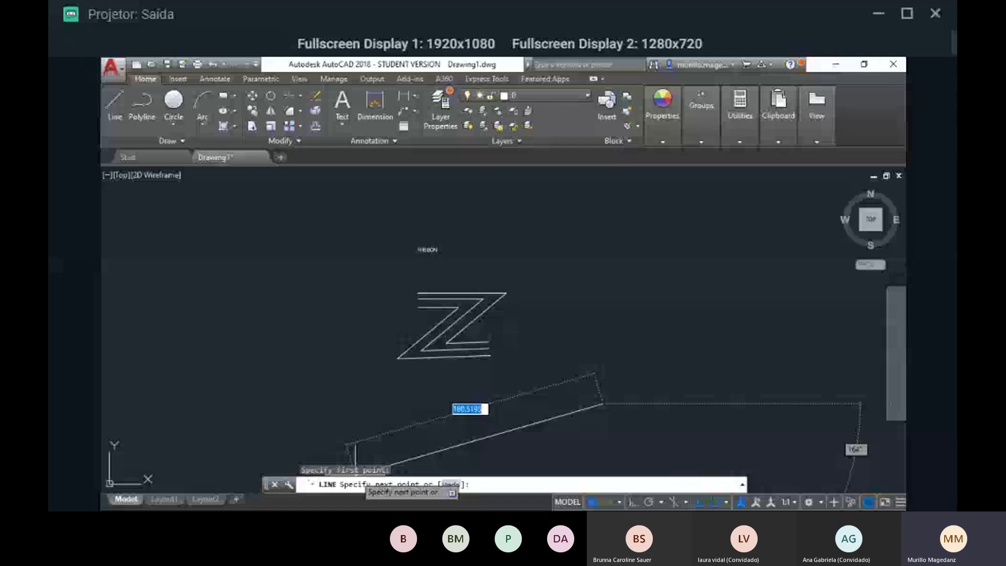
click(598, 242)
click(732, 262)
click(732, 361)
click(833, 377)
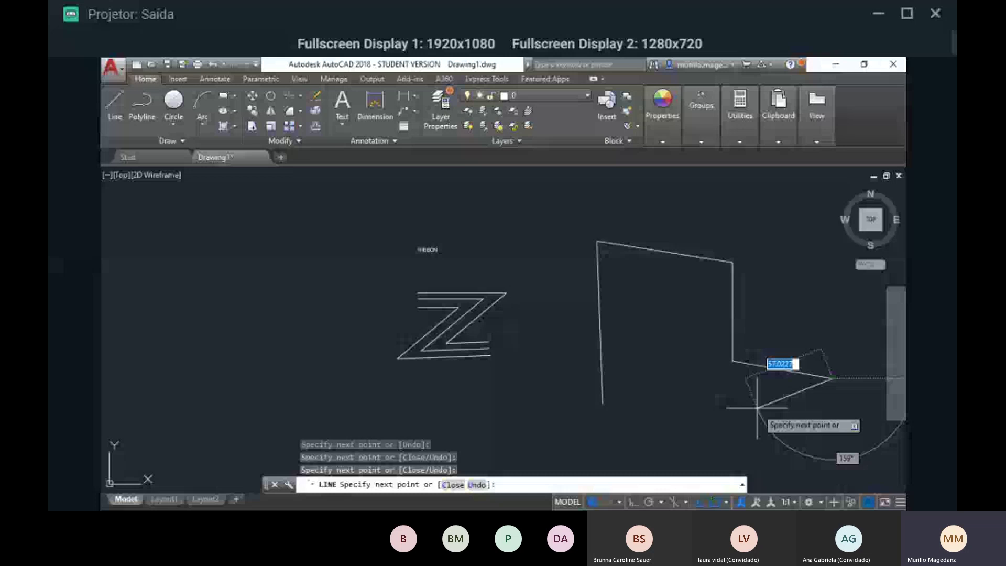
- Try a Center, Radius circle centred beside the Z, switch it to the Diameter option, and cancel the command
click(173, 122)
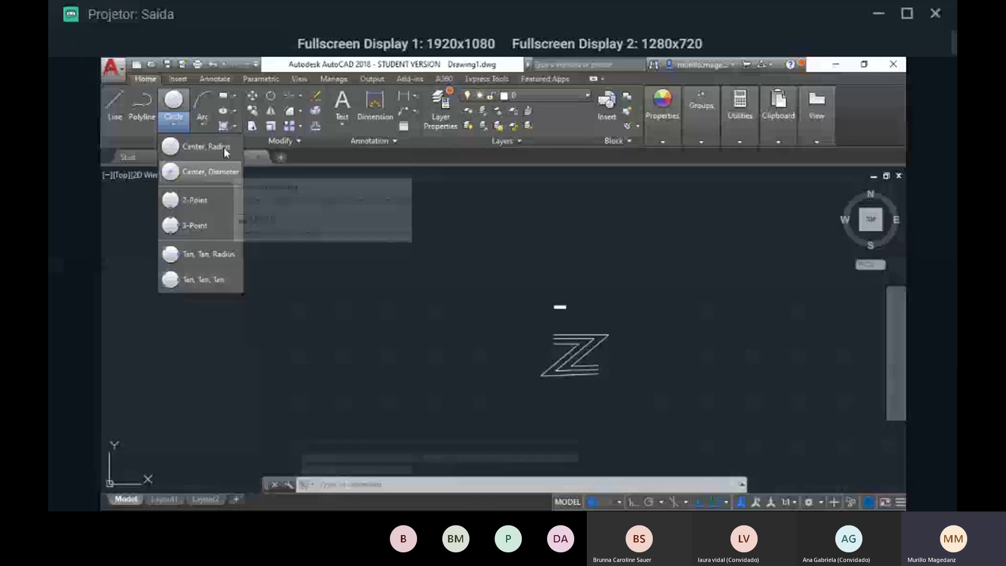
click(224, 147)
click(183, 130)
click(192, 144)
scroll(614, 330, up, 5)
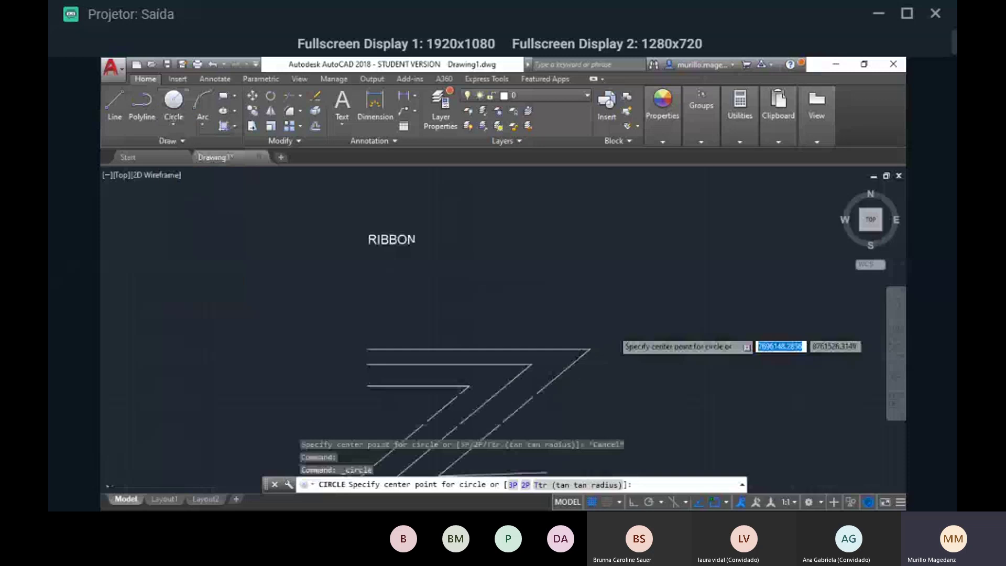
middle_drag(655, 430, 518, 302)
scroll(518, 302, down, 4)
click(560, 294)
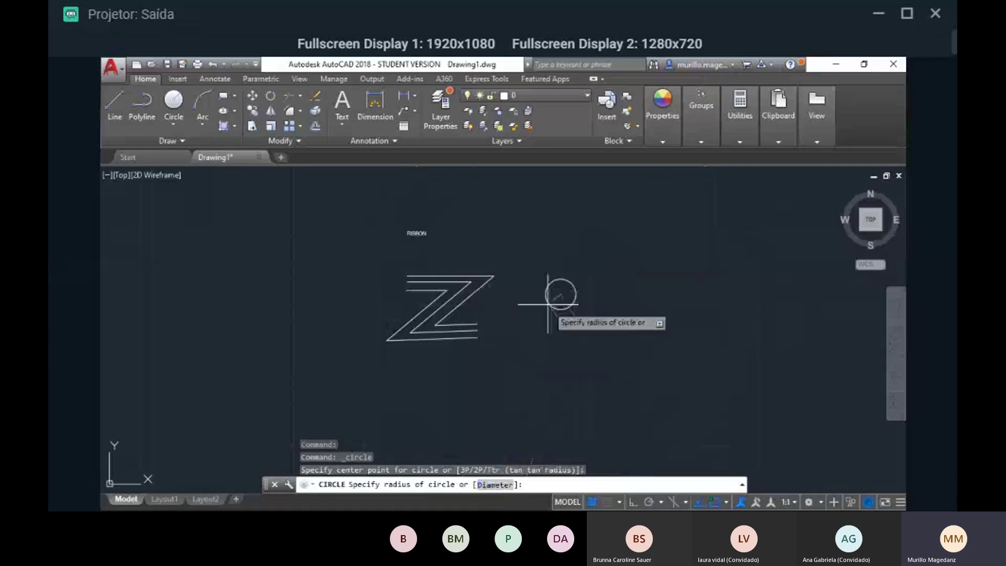
click(495, 484)
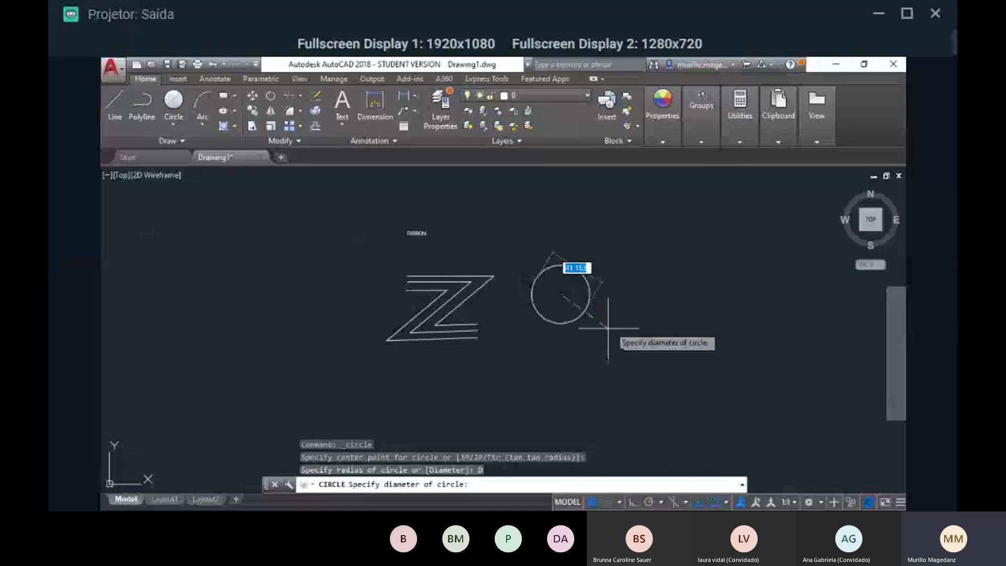
key(ctrl+z)
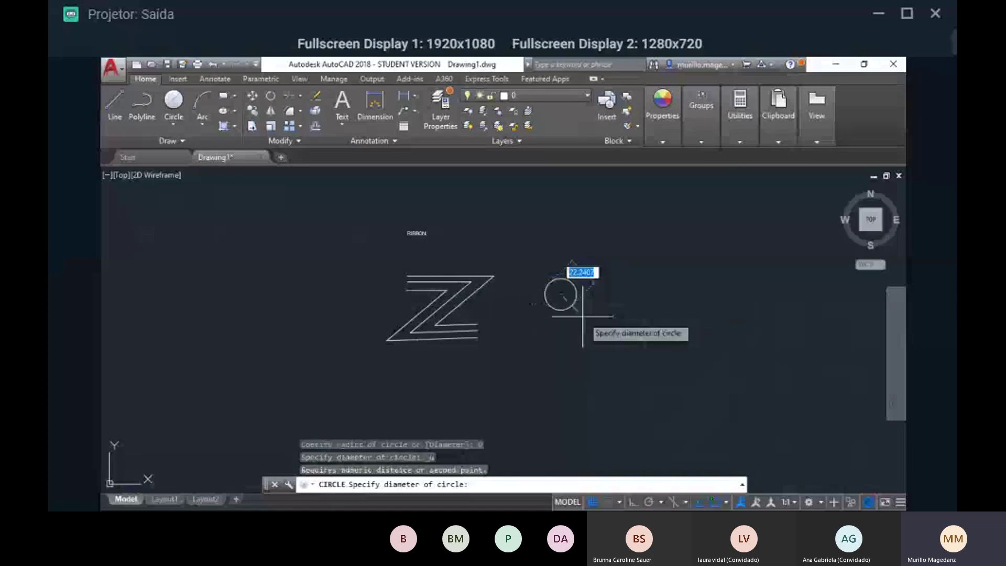
key(Escape)
key(Escape)
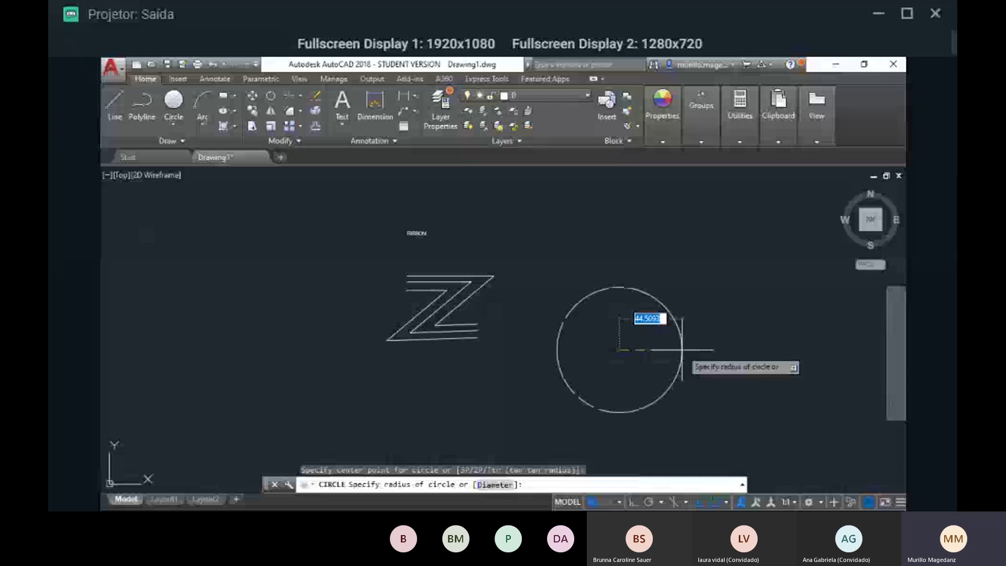
- Switch the pending circle beside the Z to the Diameter option and cancel the command
text(D)
key(Return)
key(Escape)
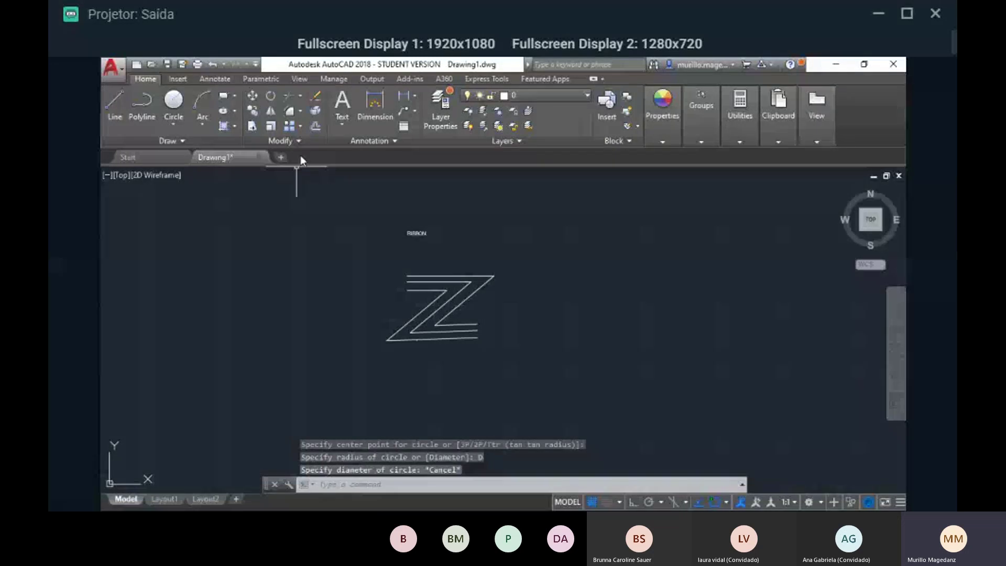
- Try to scale the whole Z about its lower-left corner with the Copy option, picking the scale factor freehand
click(270, 126)
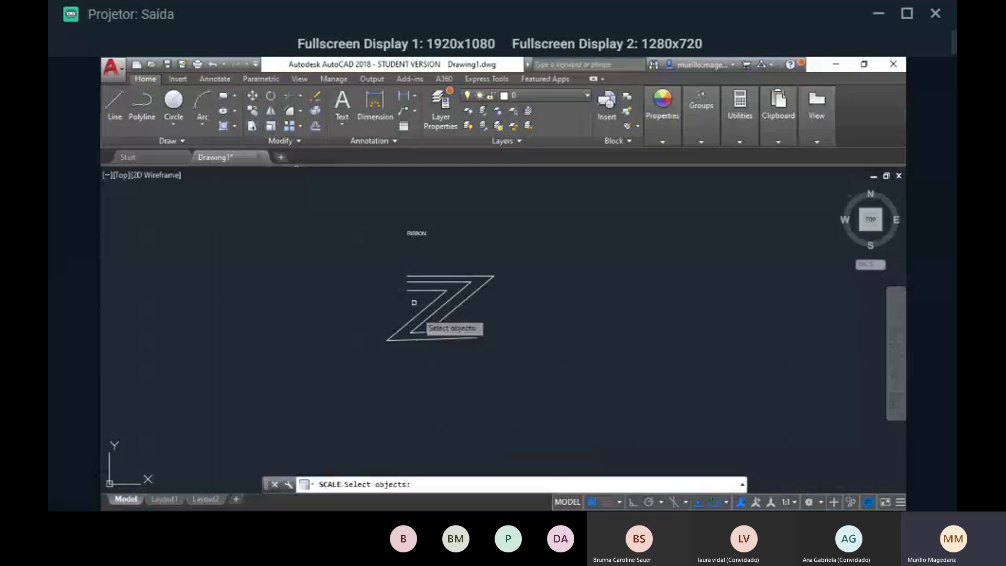
click(529, 367)
click(353, 261)
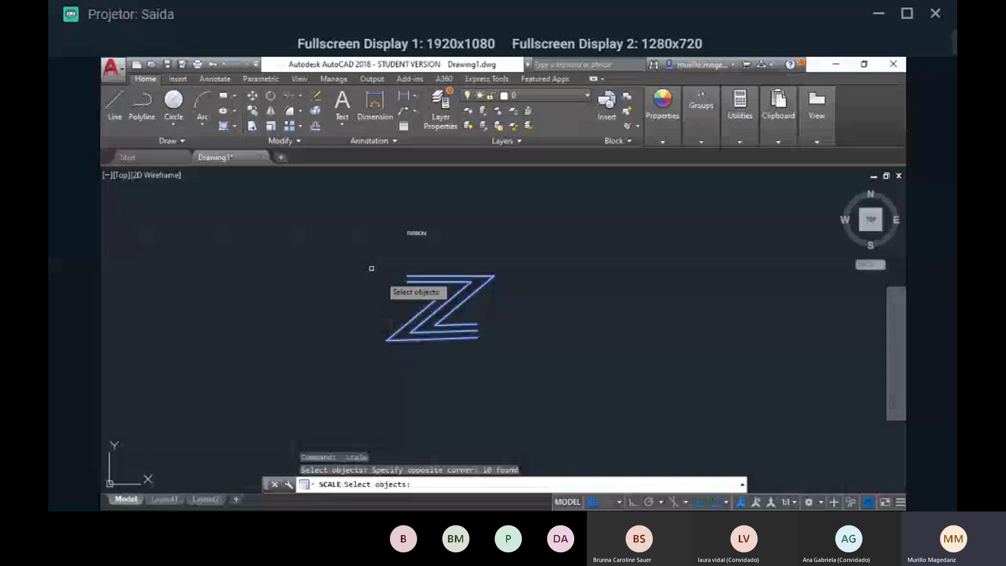
key(Return)
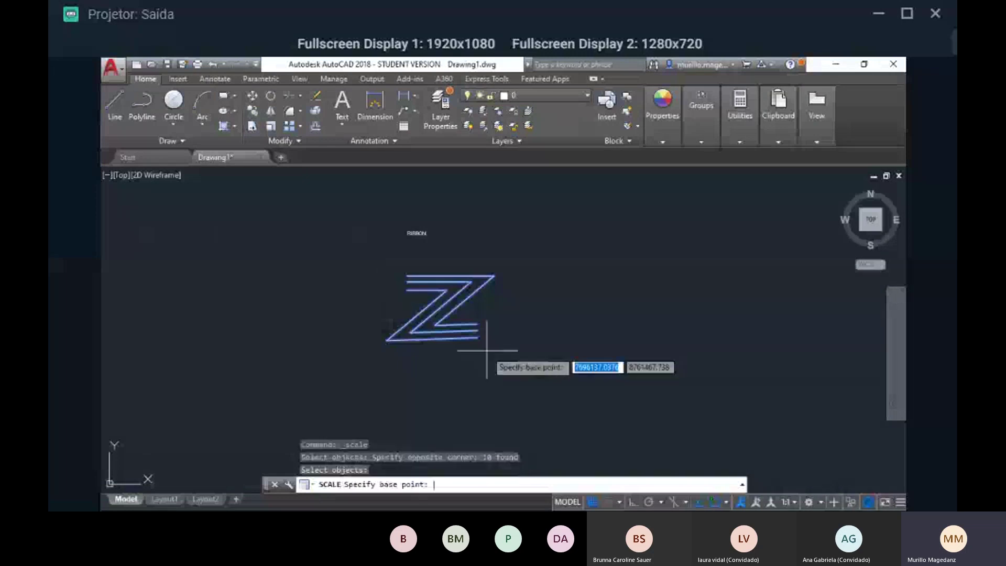
scroll(482, 337, up, 4)
click(266, 346)
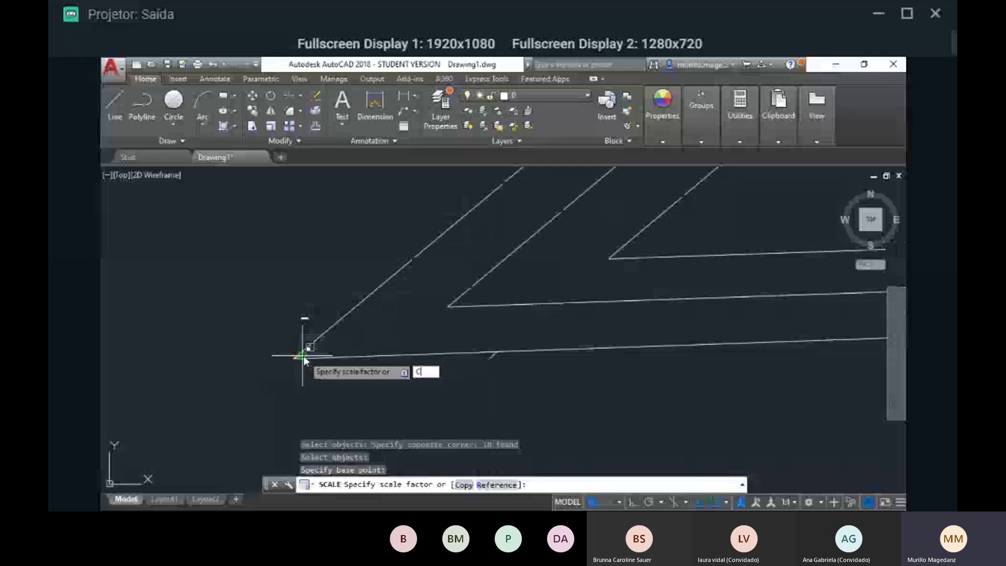
text(c)
key(Return)
click(407, 370)
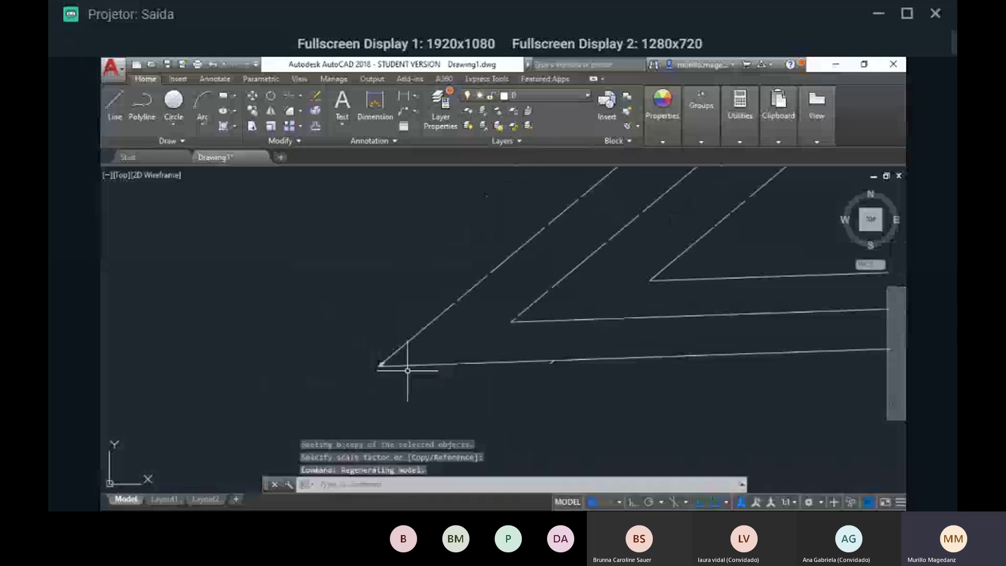
- Inspect the small scaled copy at the Z's lower-left corner and undo the last operation
scroll(446, 370, down, 2)
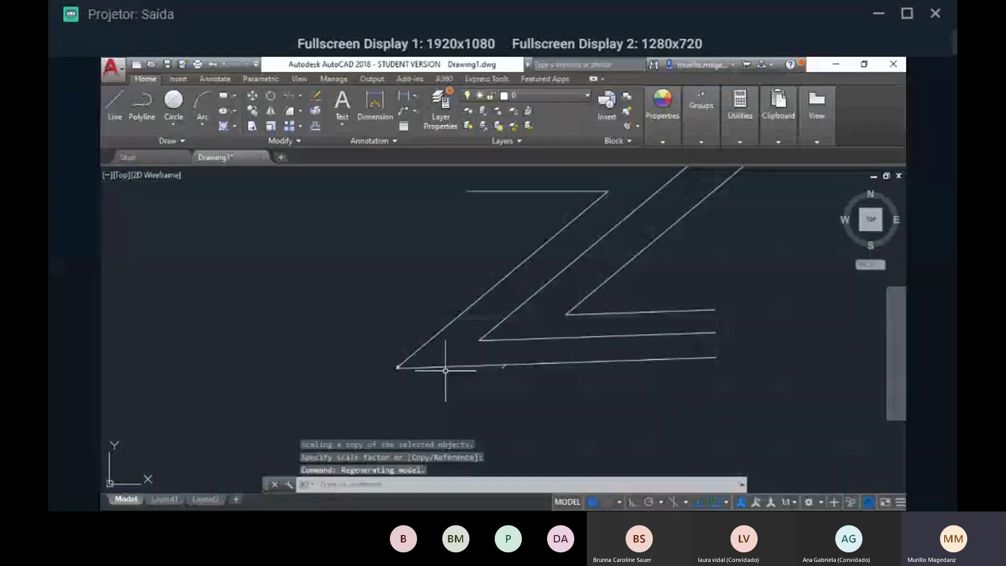
scroll(445, 370, up, 3)
scroll(483, 359, down, 3)
scroll(521, 328, up, 2)
scroll(346, 193, down, 5)
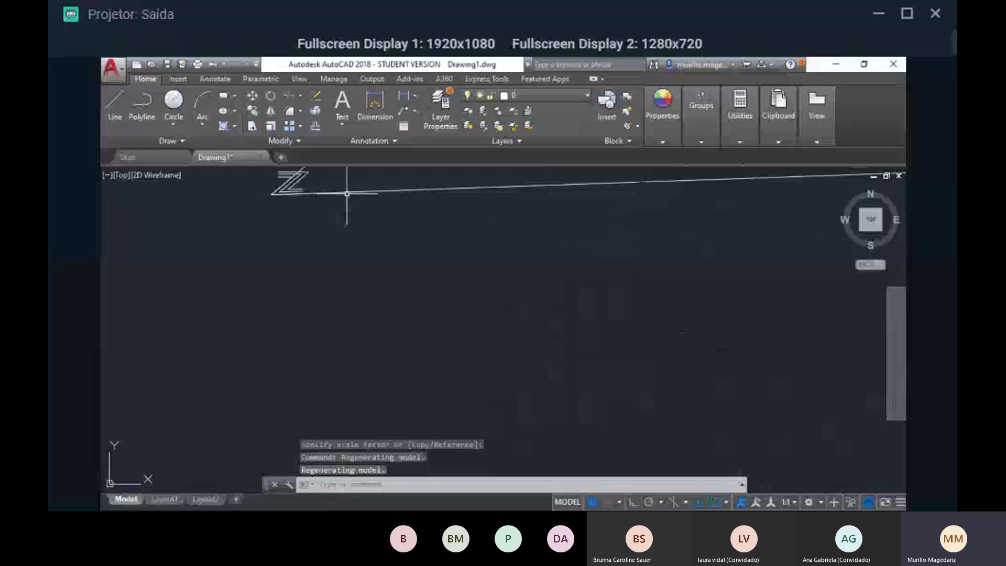
key(ctrl+z)
scroll(576, 376, down, 3)
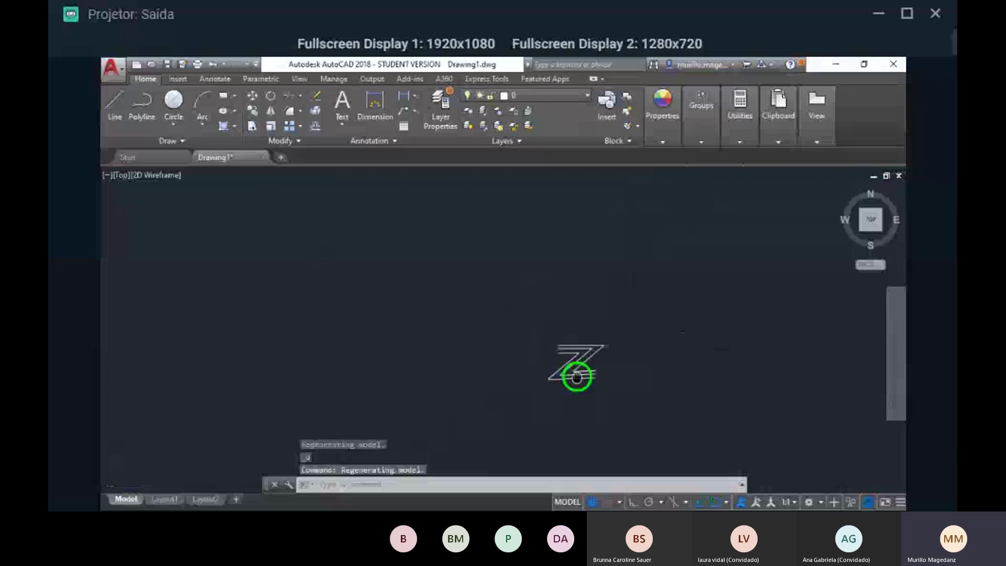
middle_click(576, 376)
middle_click(576, 376)
scroll(589, 364, down, 3)
click(658, 426)
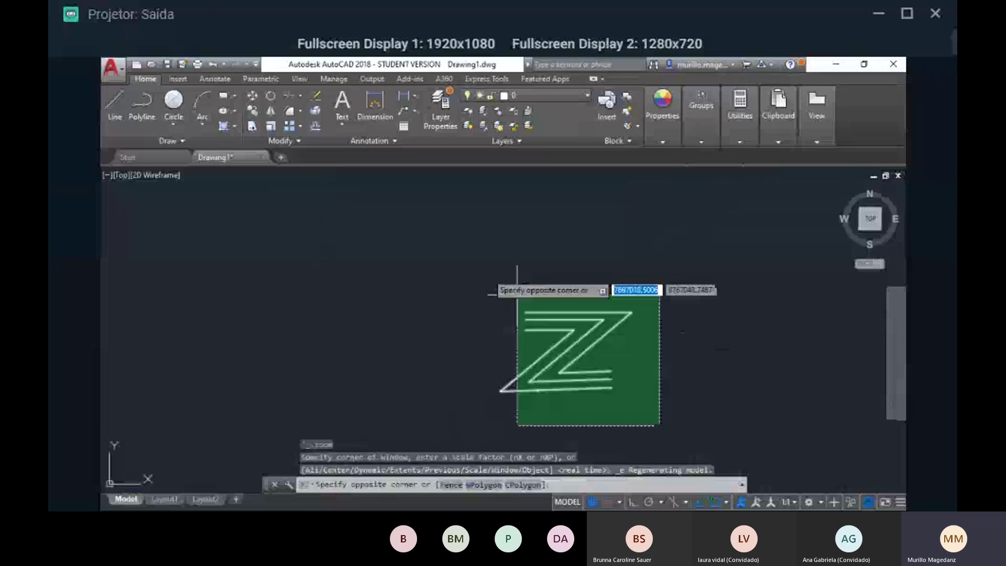
click(517, 294)
click(270, 126)
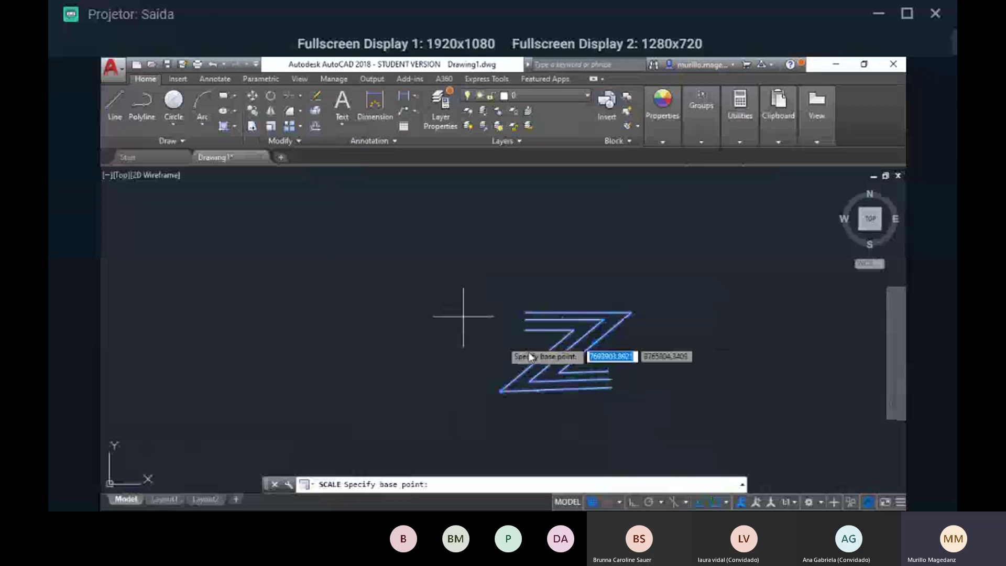
click(631, 313)
scroll(592, 340, down, 2)
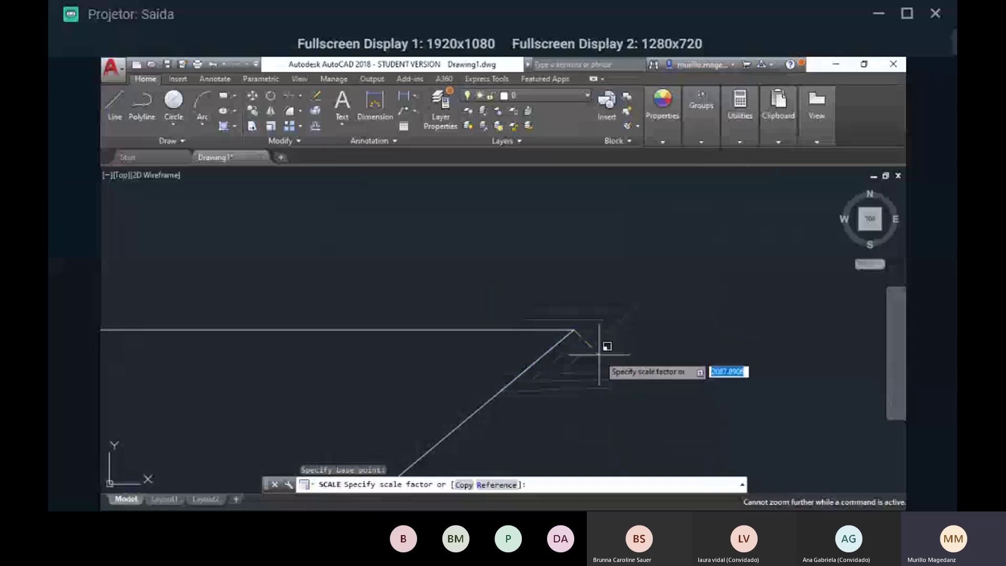
key(Escape)
scroll(341, 249, down, 10)
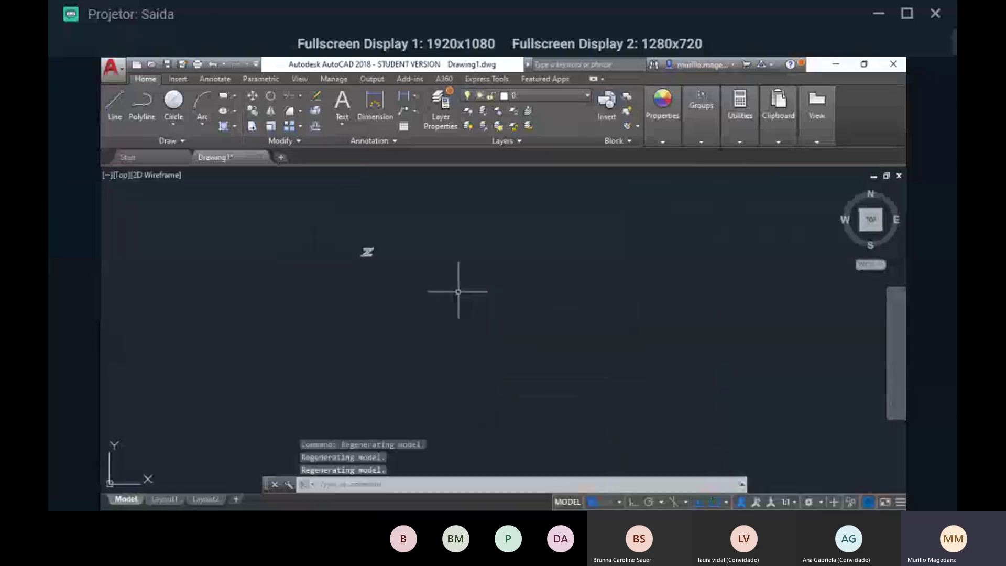
- Scale the whole Z-shaped drawing by reference from its top line's left end, setting the gap between its upper two lines to .15
mouse_move(313, 233)
middle_down()
mouse_move(321, 238)
mouse_move(289, 290)
mouse_move(317, 333)
middle_up()
scroll(325, 262, up, 10)
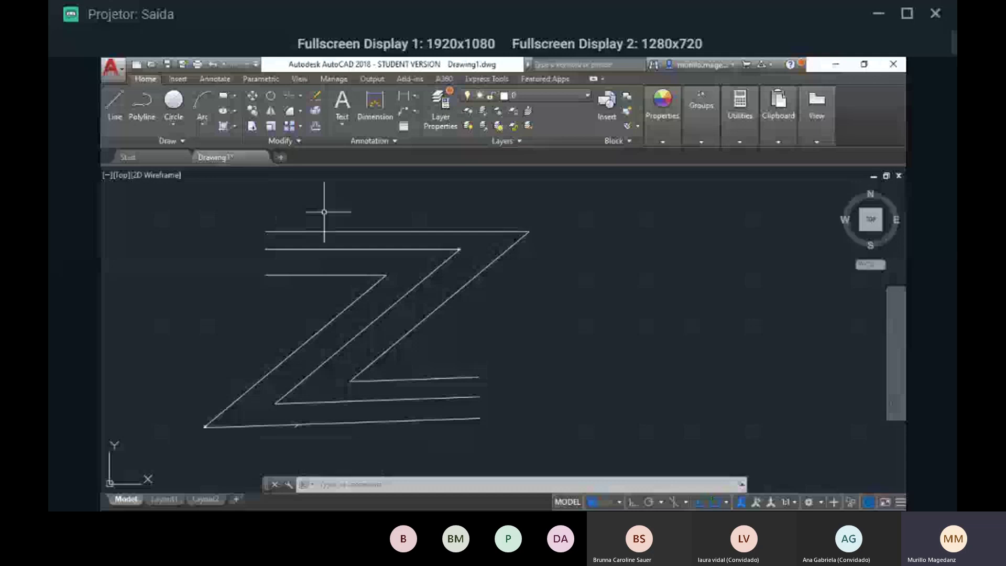
middle_drag(391, 368, 434, 283)
scroll(471, 346, down, 4)
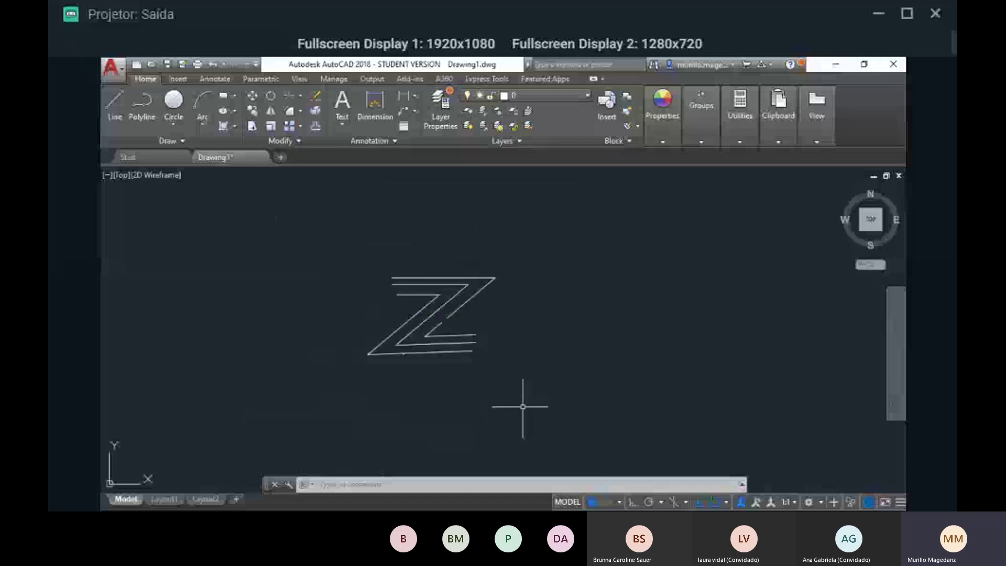
click(591, 409)
click(269, 209)
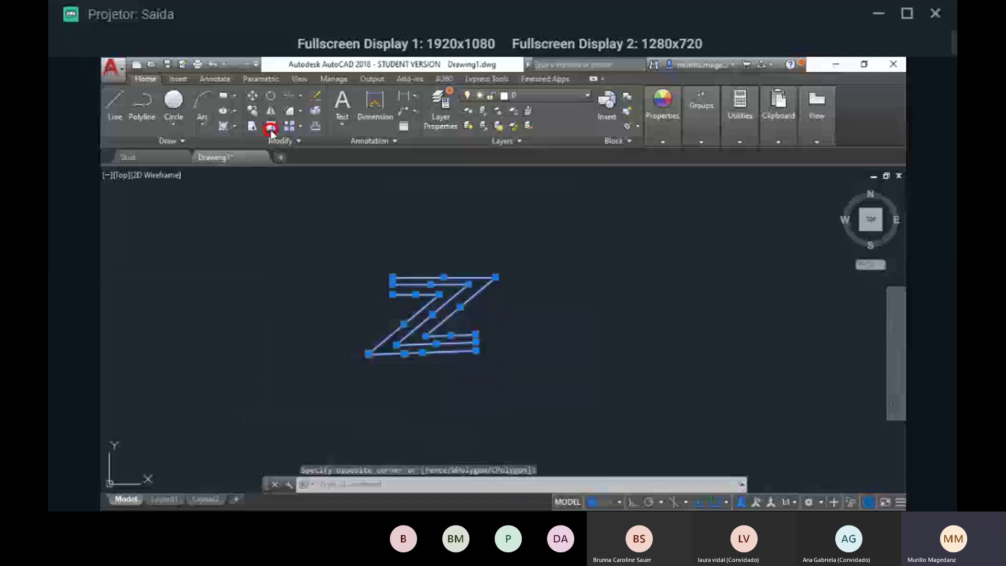
click(270, 127)
scroll(386, 253, up, 5)
click(389, 308)
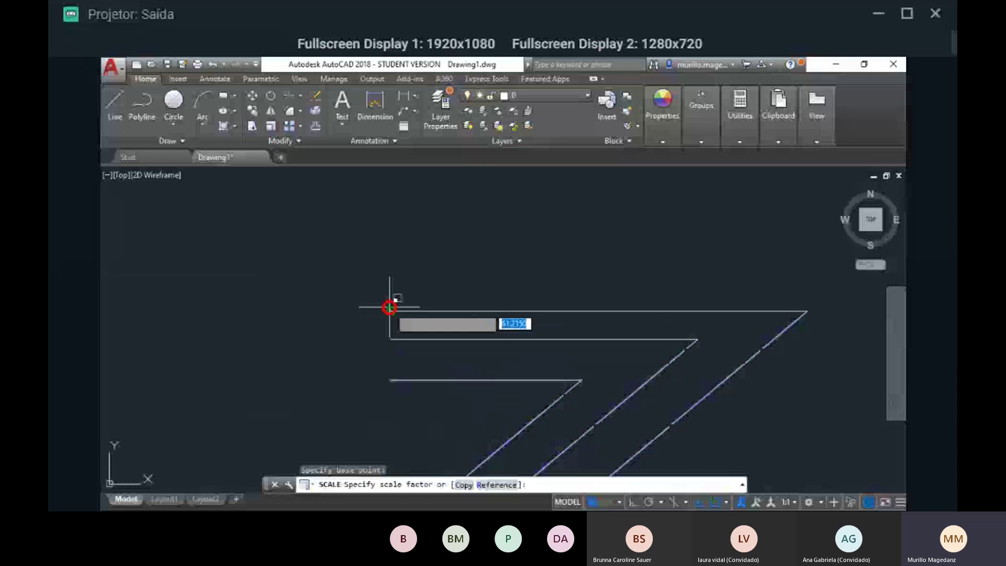
click(497, 486)
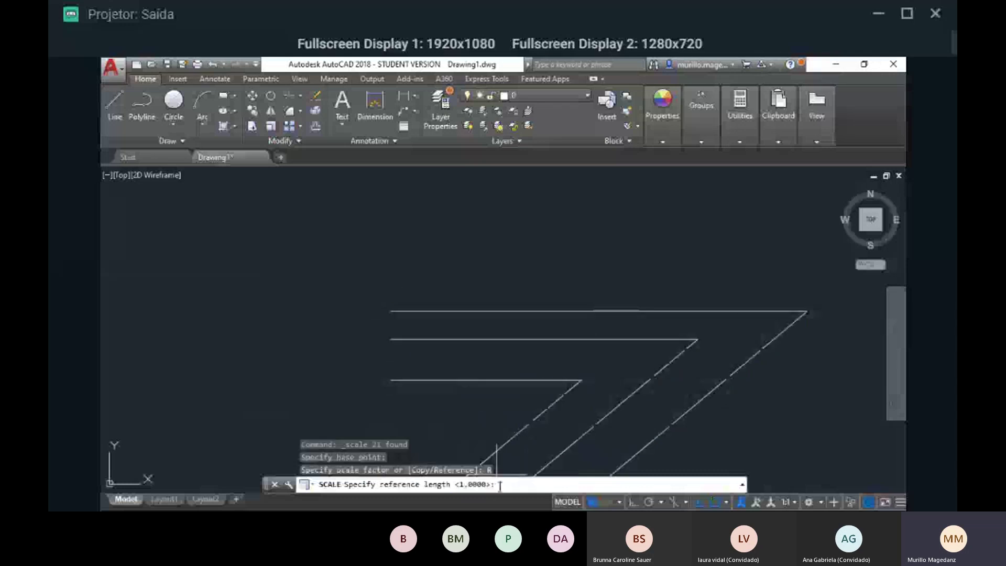
click(388, 310)
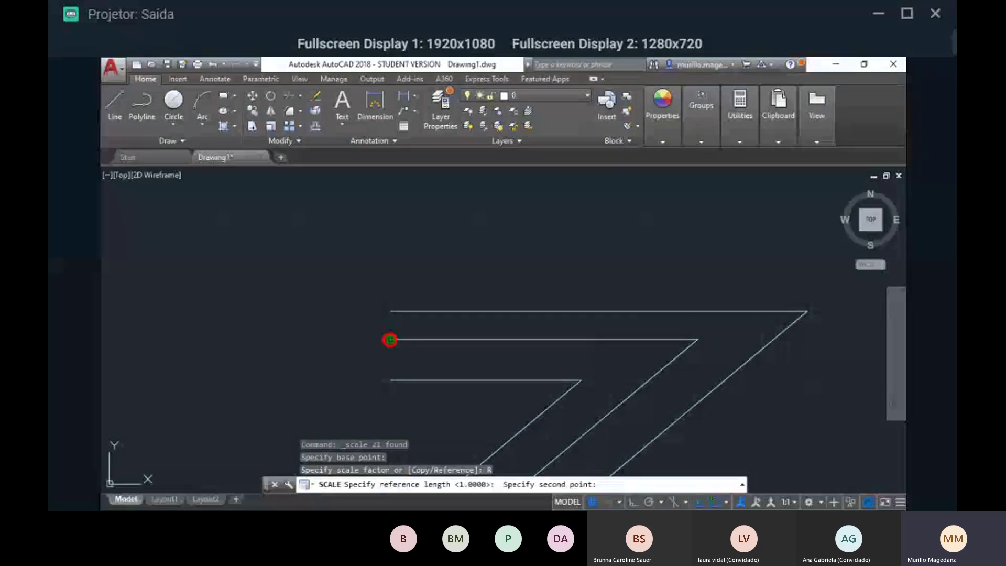
click(390, 340)
text(.15)
key(Return)
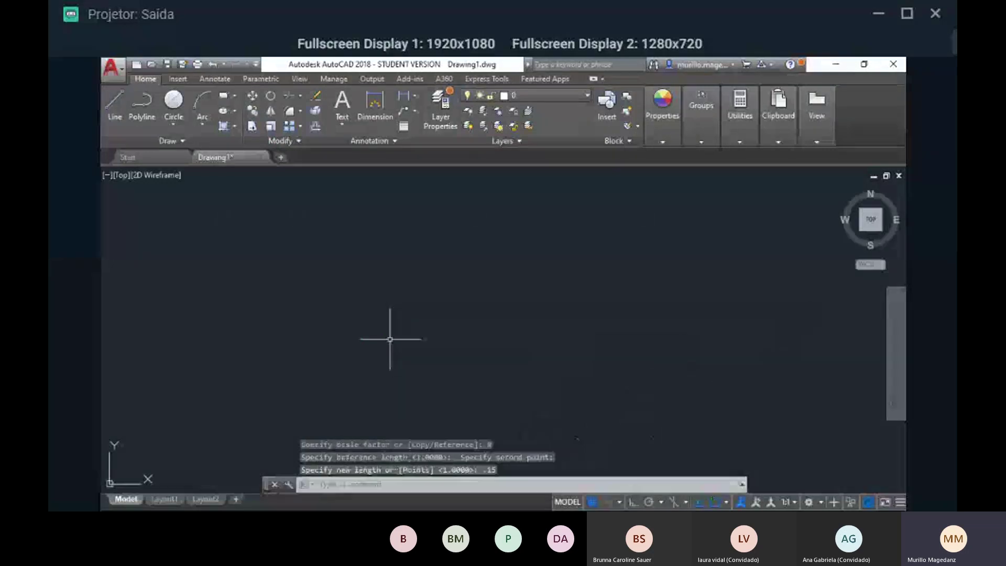
- Examine the scaled Z-shaped drawing at its full extents and its location relative to the coordinate origin
middle_click(484, 355)
middle_click(484, 354)
scroll(483, 345, down, 6)
scroll(459, 397, up, 4)
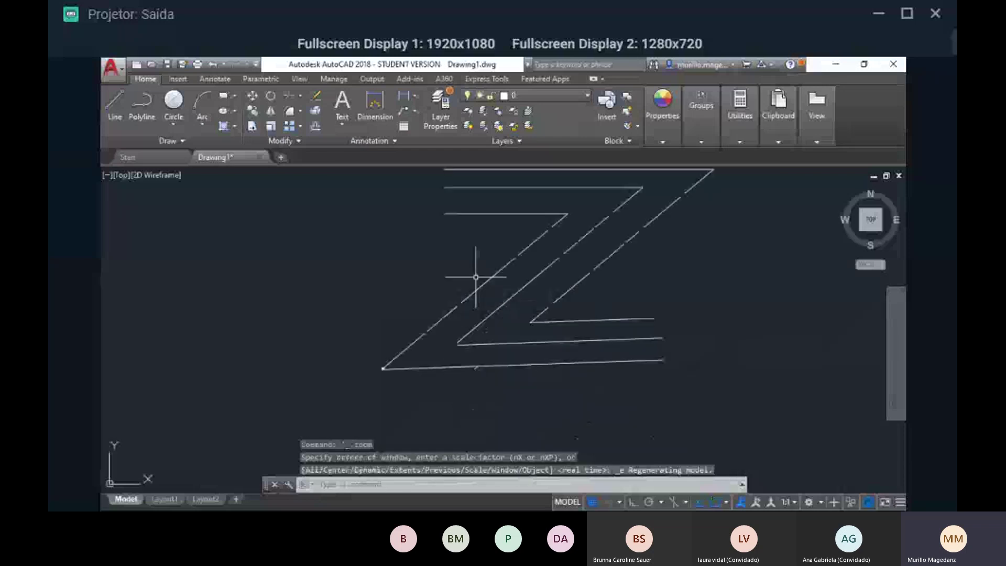
scroll(412, 332, down, 6)
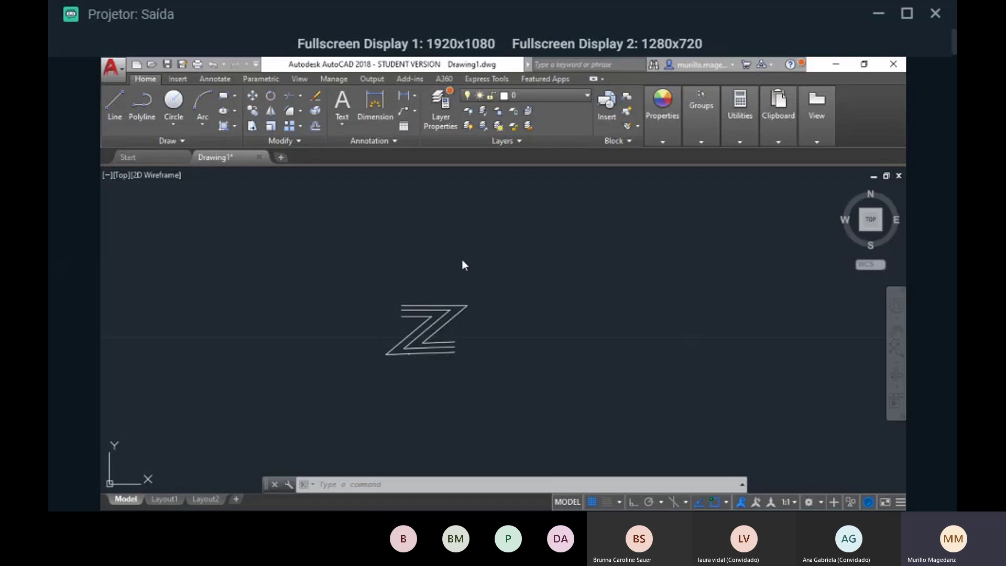
scroll(492, 293, down, 8)
scroll(491, 327, up, 7)
scroll(489, 338, down, 10)
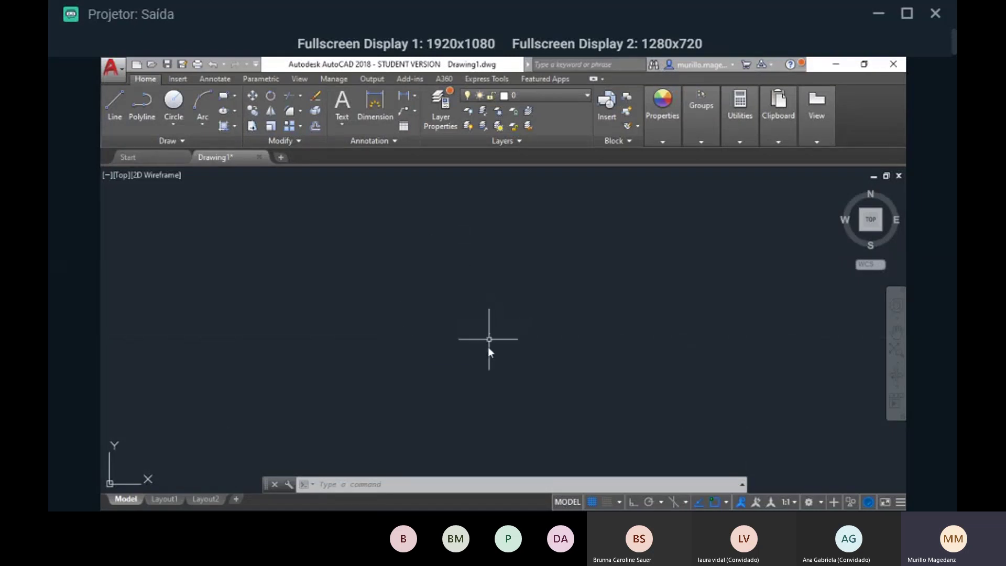
scroll(592, 433, down, 2)
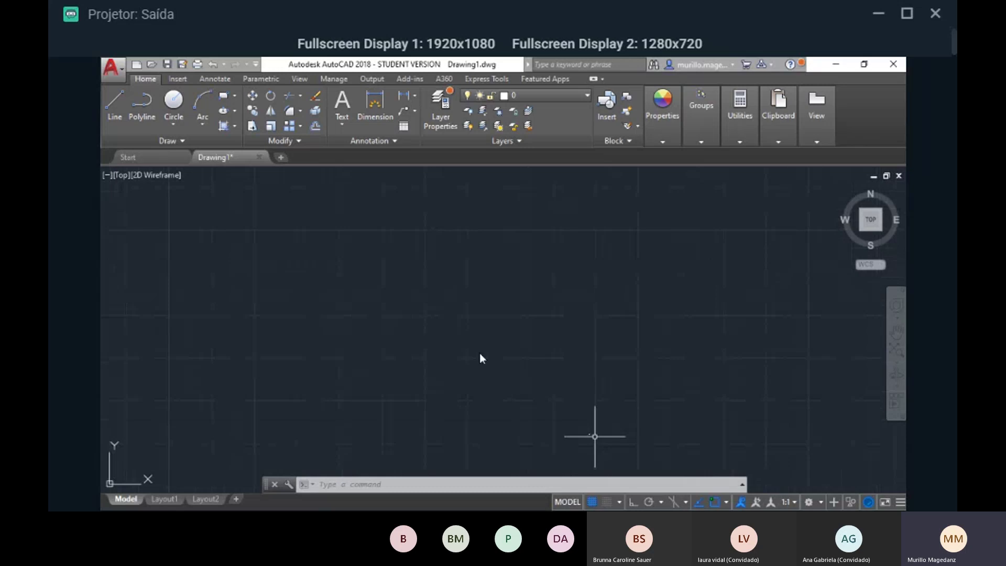
scroll(424, 367, down, 5)
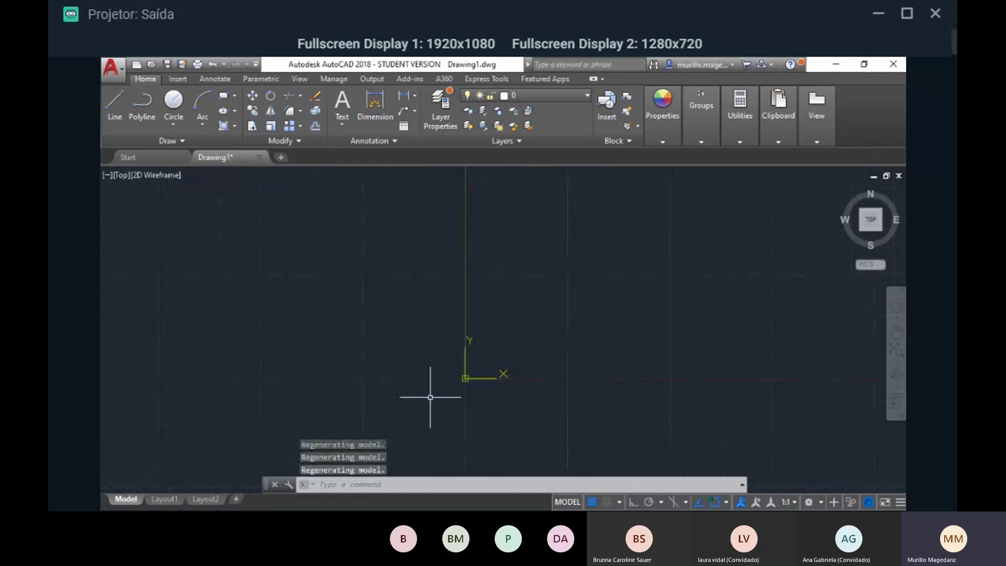
- Inspect the empty area around the coordinate origin at several magnifications
scroll(430, 397, up, 10)
scroll(430, 397, down, 8)
scroll(430, 397, up, 10)
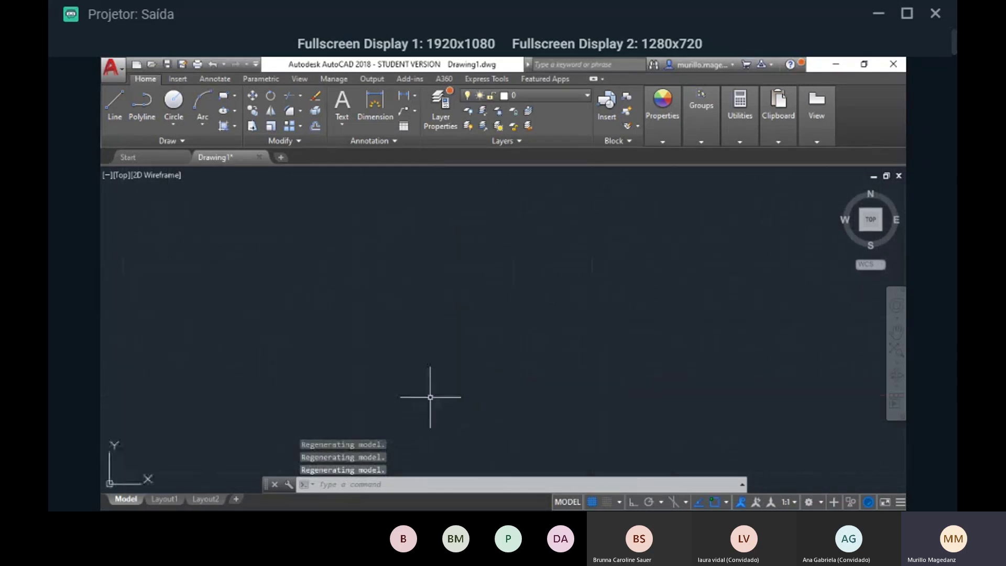
scroll(431, 397, down, 3)
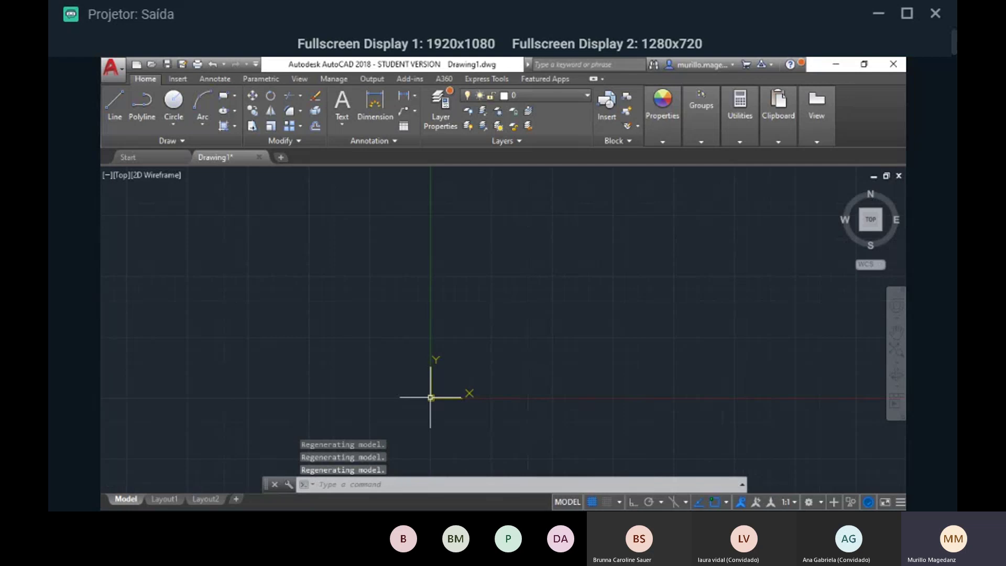
middle_drag(631, 268, 609, 268)
scroll(420, 285, down, 3)
scroll(427, 257, up, 5)
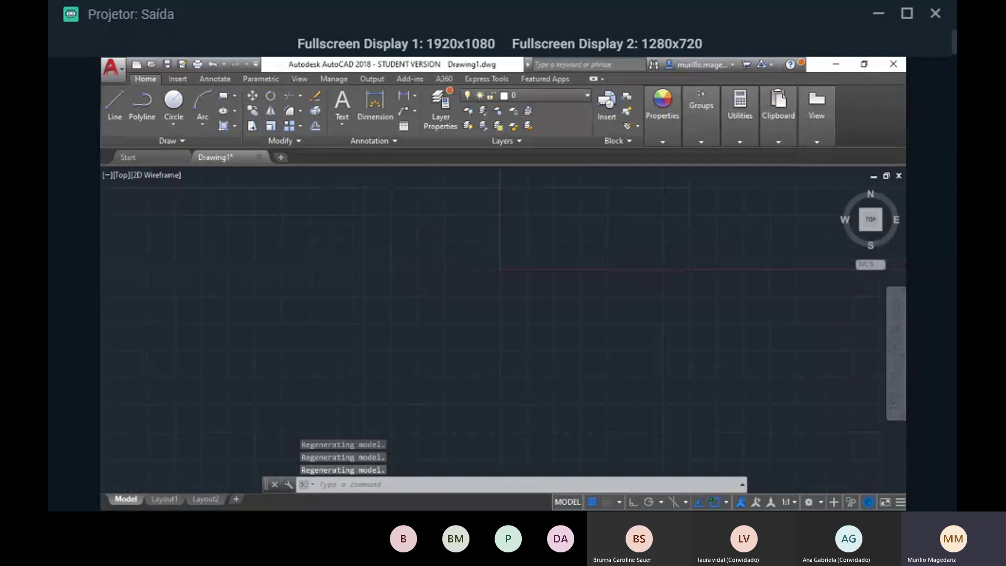
scroll(512, 292, down, 3)
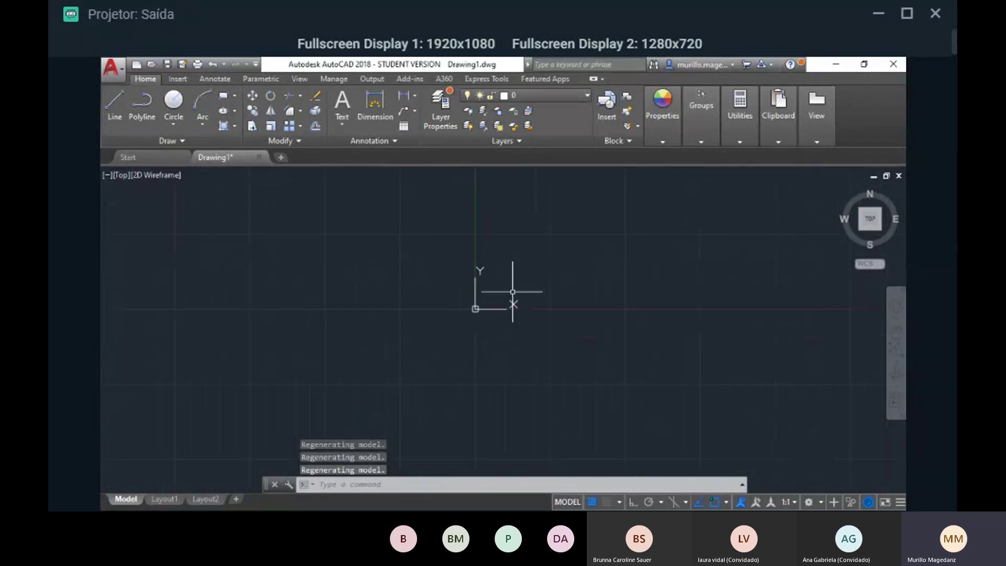
scroll(448, 295, up, 4)
scroll(448, 295, down, 3)
scroll(400, 281, up, 4)
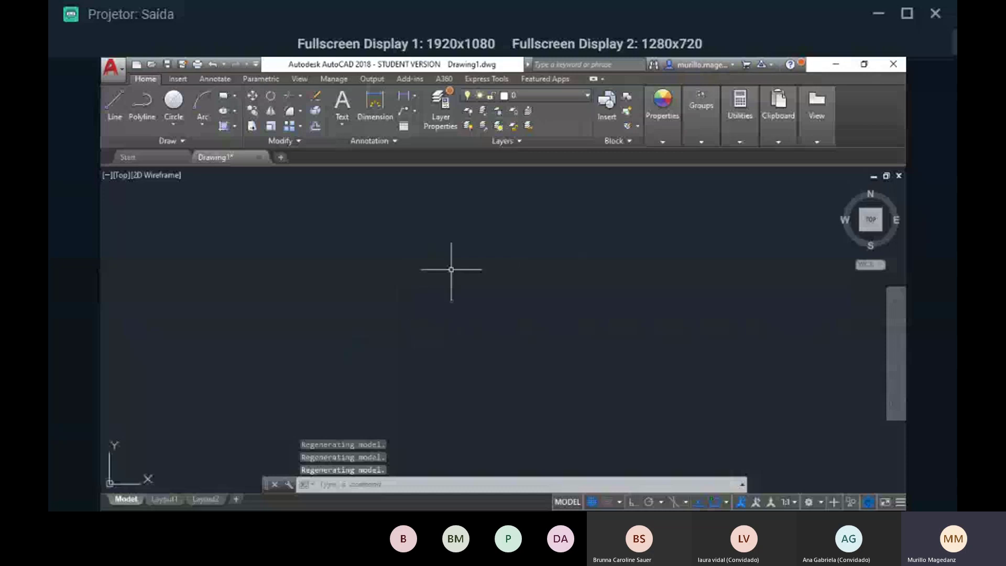
scroll(576, 259, down, 3)
middle_drag(678, 265, 503, 314)
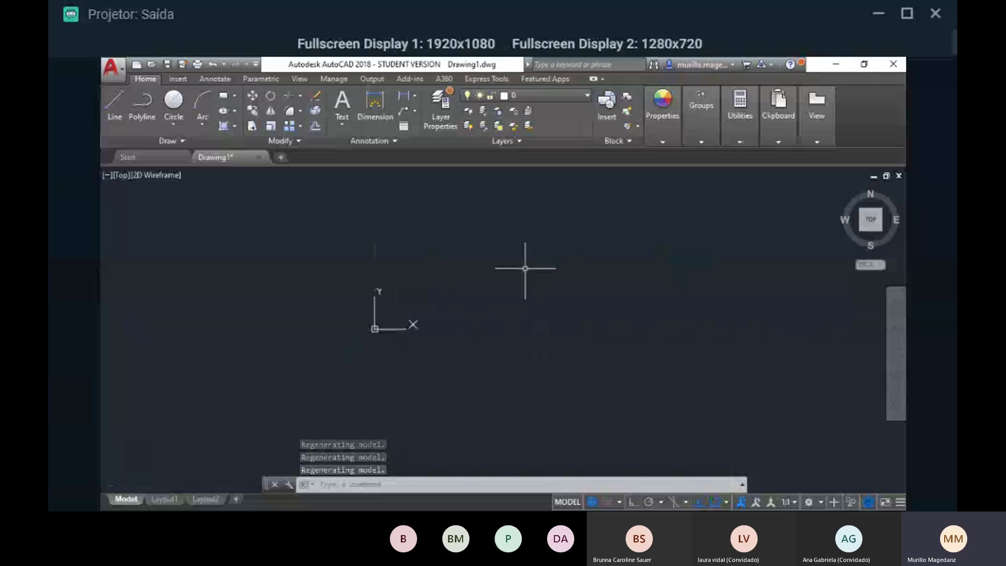
middle_drag(577, 224, 538, 377)
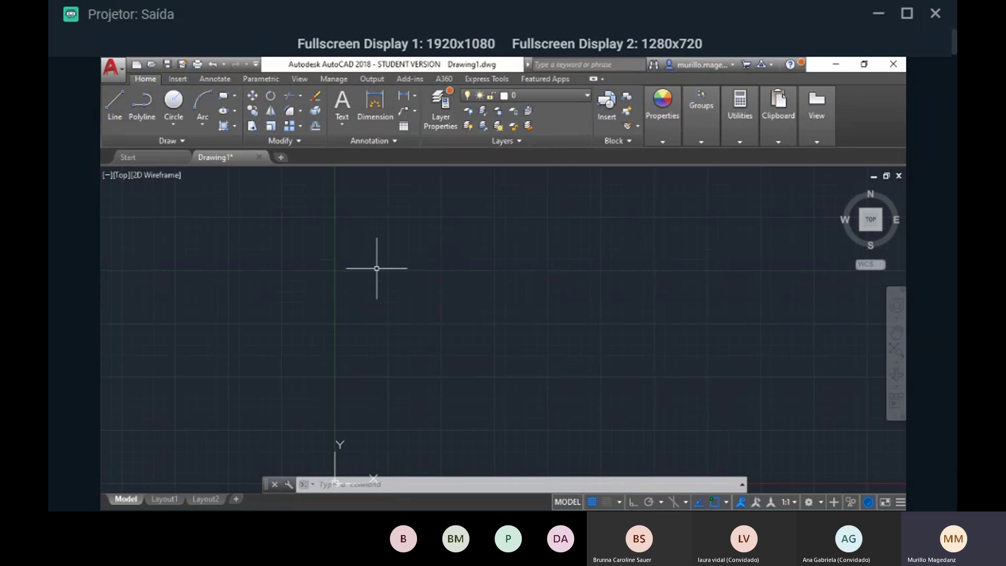
middle_drag(443, 286, 485, 300)
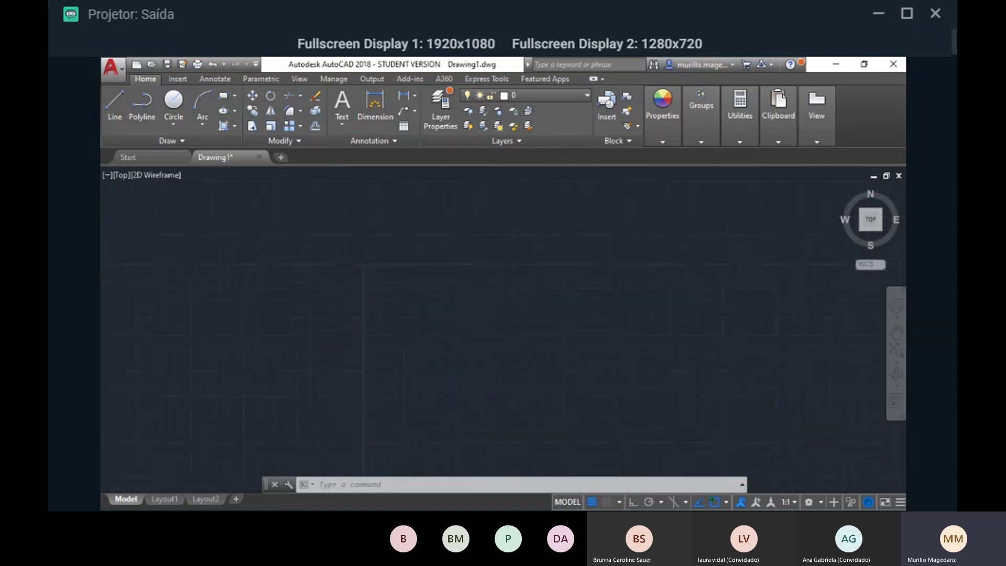
- Return to the drawing's full extents and compare the Z shape's location with the coordinate origin again
middle_click(531, 316)
middle_click(531, 317)
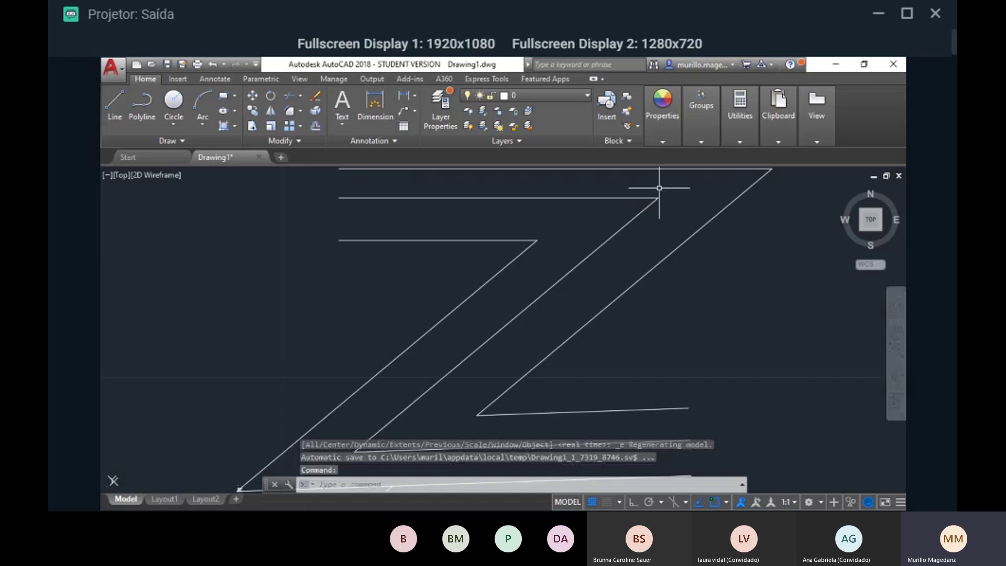
scroll(657, 187, down, 5)
middle_drag(619, 273, 485, 287)
scroll(523, 294, down, 15)
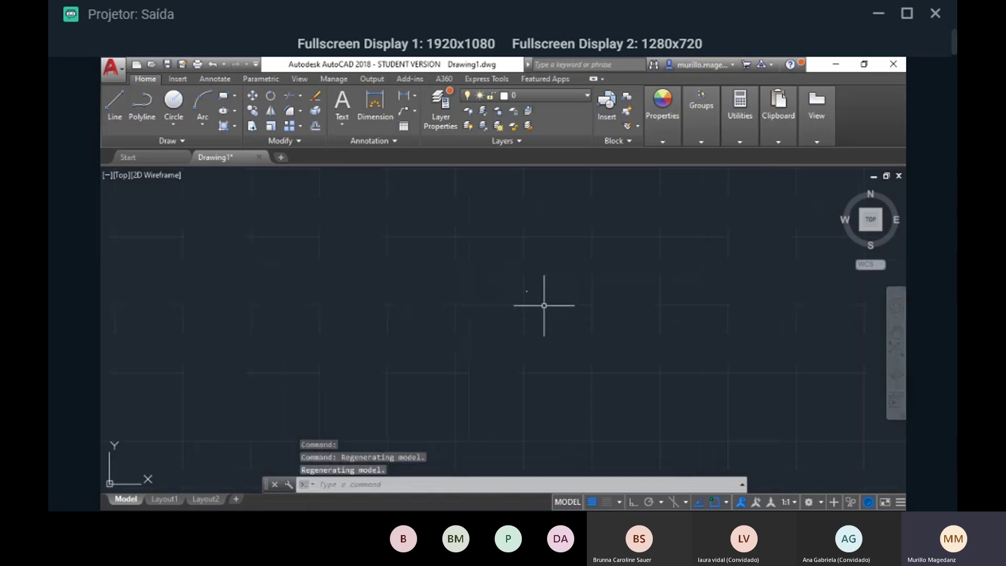
middle_drag(677, 334, 422, 318)
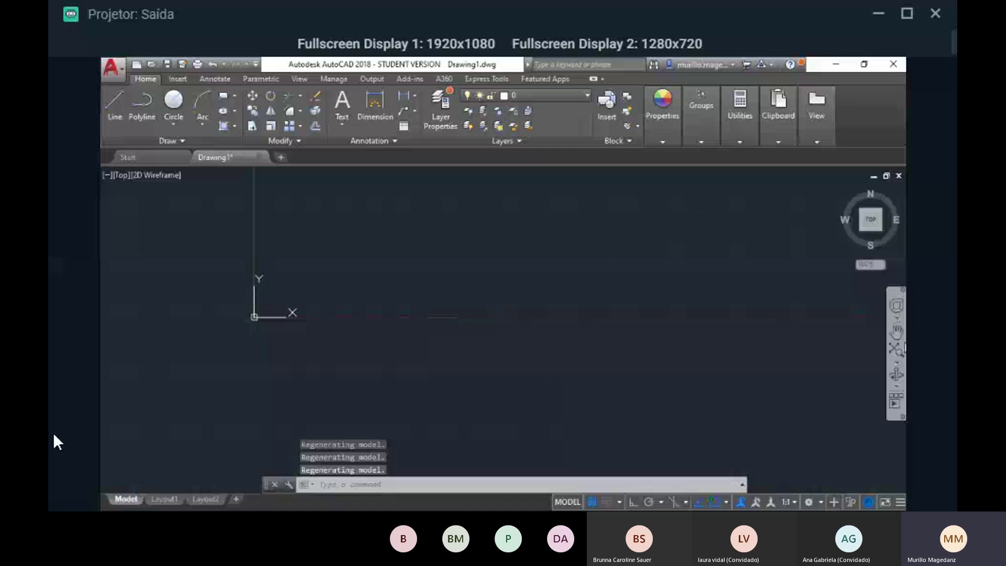
click(897, 354)
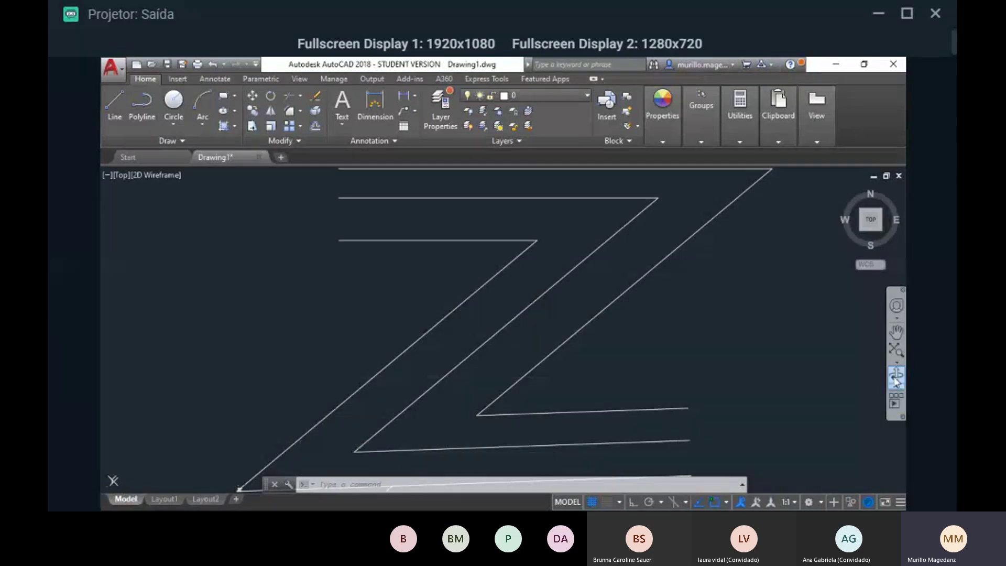
scroll(416, 278, down, 10)
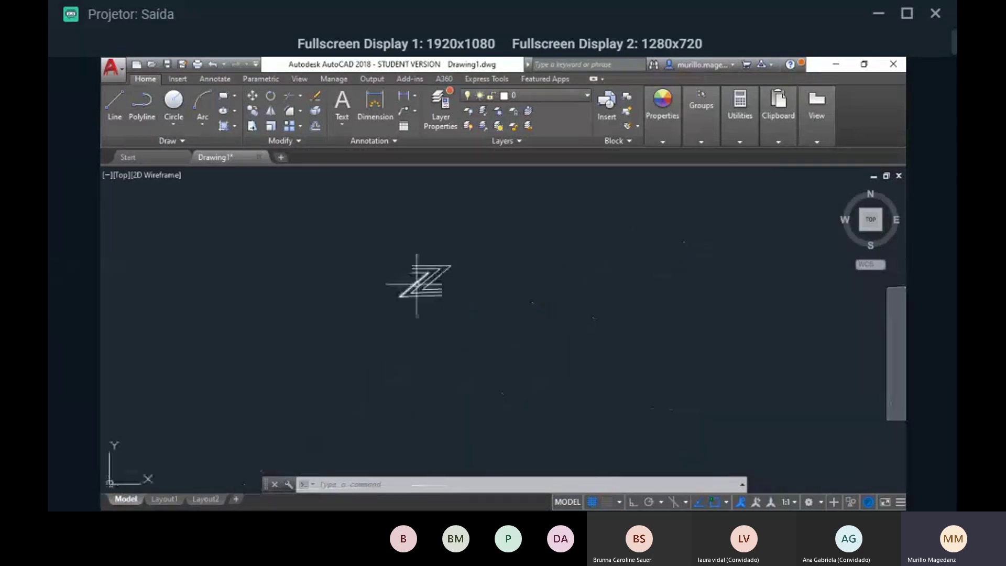
scroll(387, 289, up, 4)
middle_drag(526, 241, 437, 293)
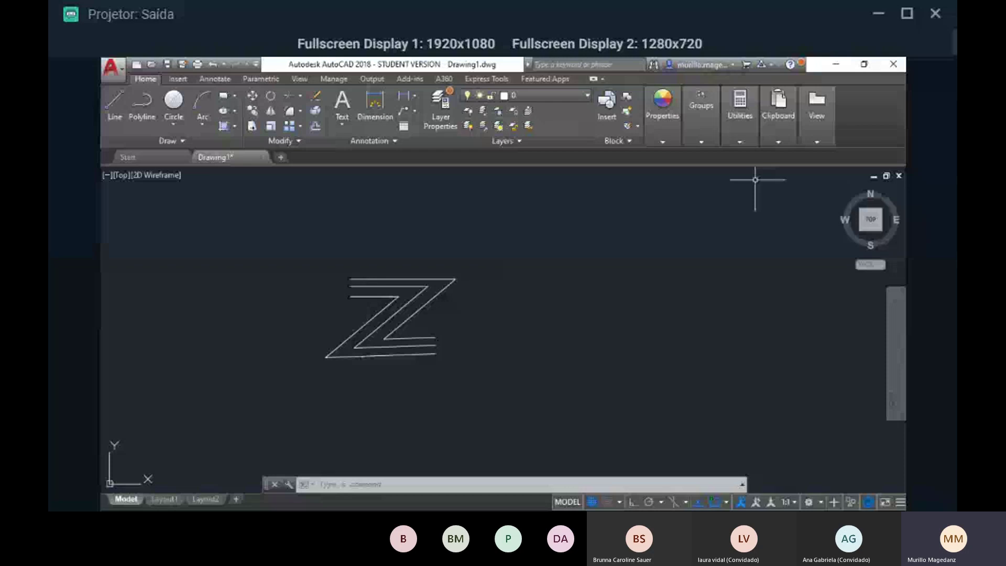
- Delete all the lines of the Z-shaped drawing
scroll(434, 315, up, 3)
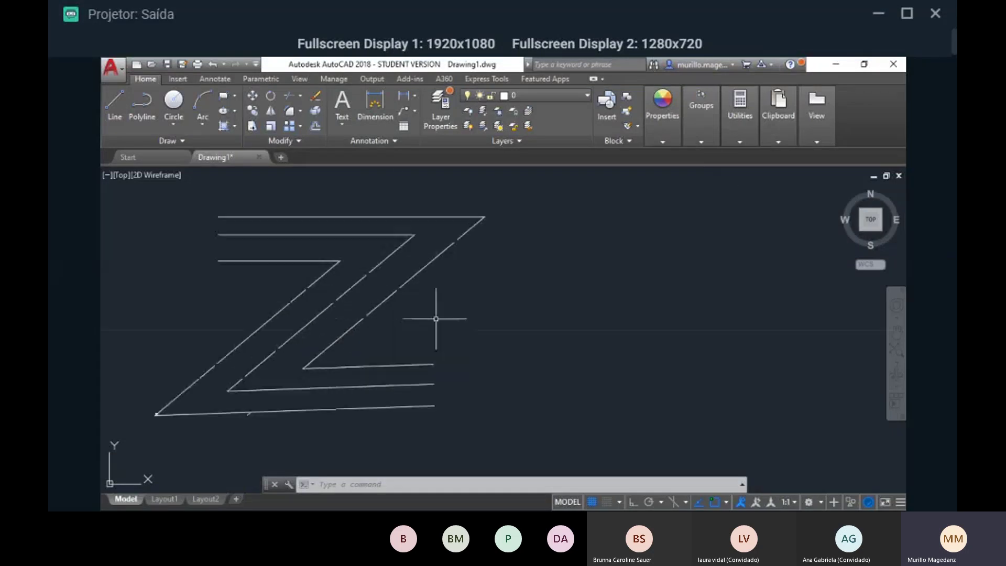
scroll(450, 367, down, 3)
click(465, 398)
click(287, 219)
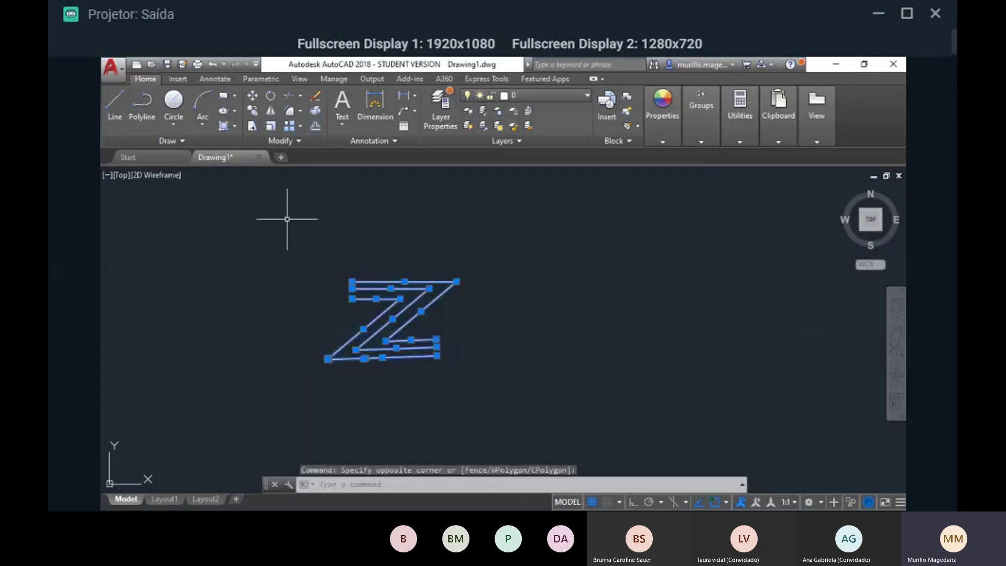
key(Delete)
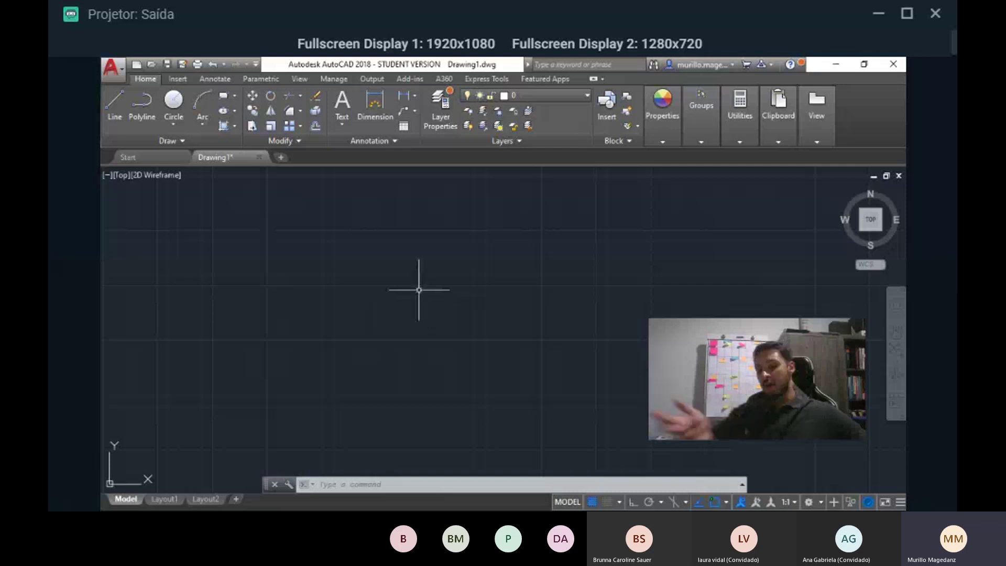
click(418, 289)
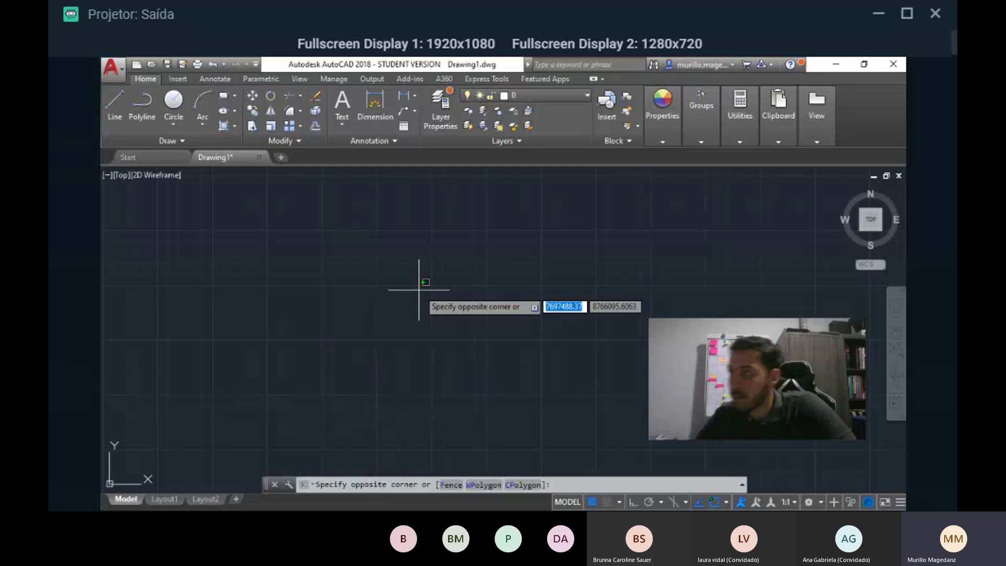
text(u)
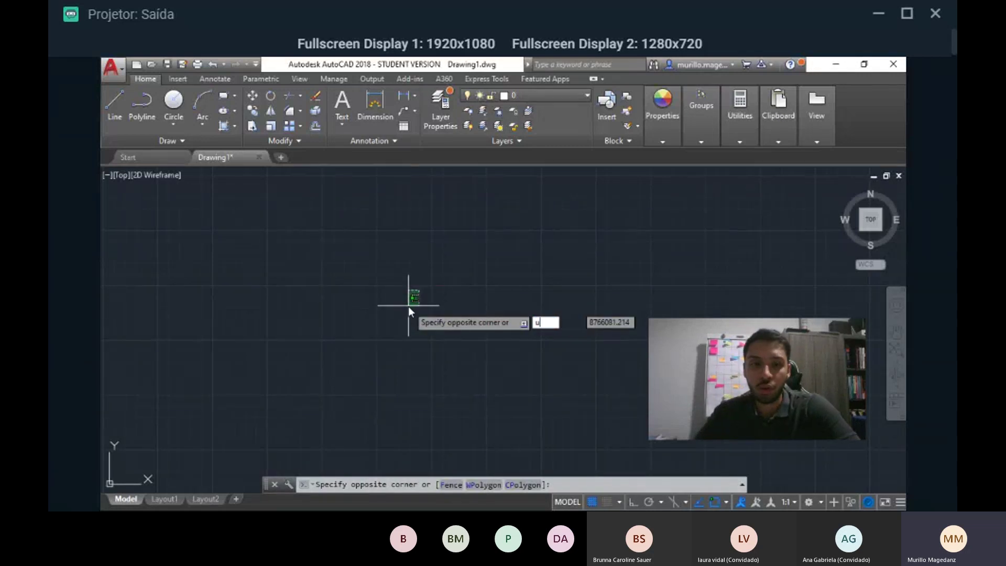
text(nit)
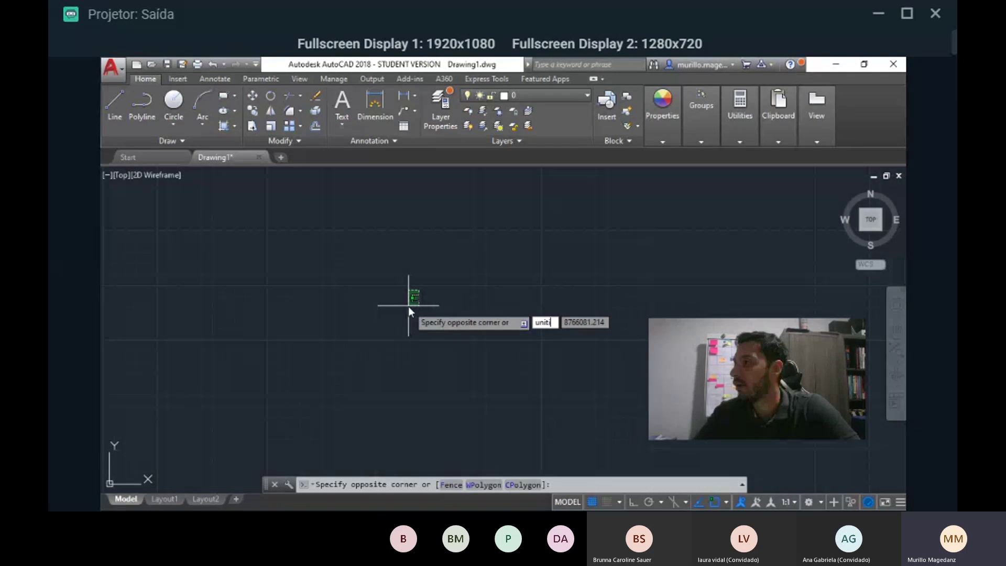
text(s)
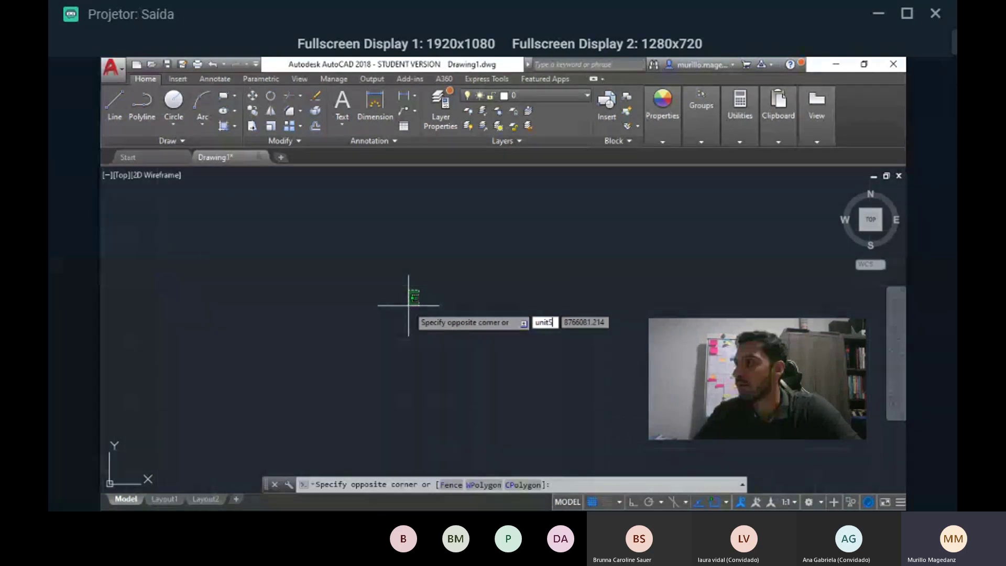
key(Return)
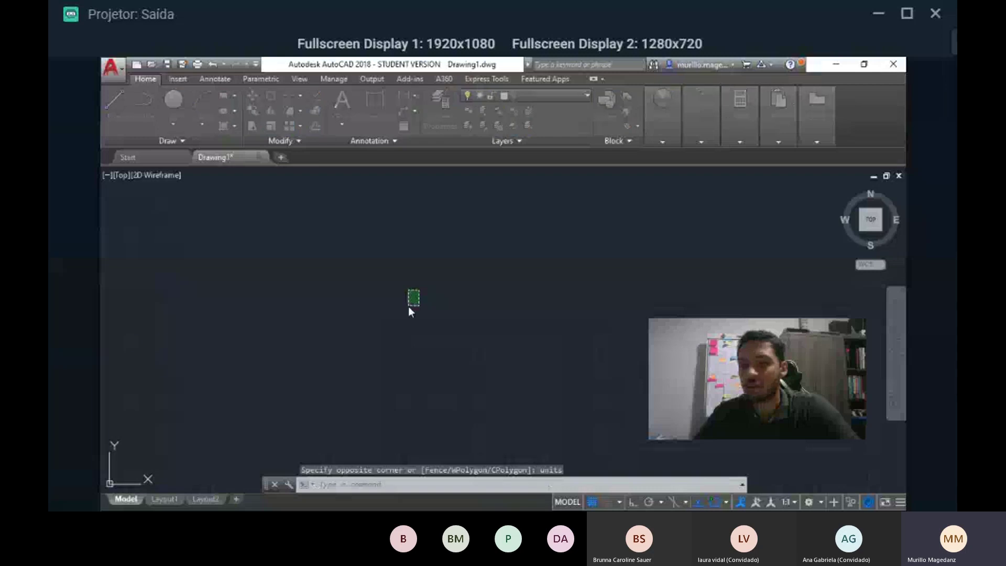
key(Escape)
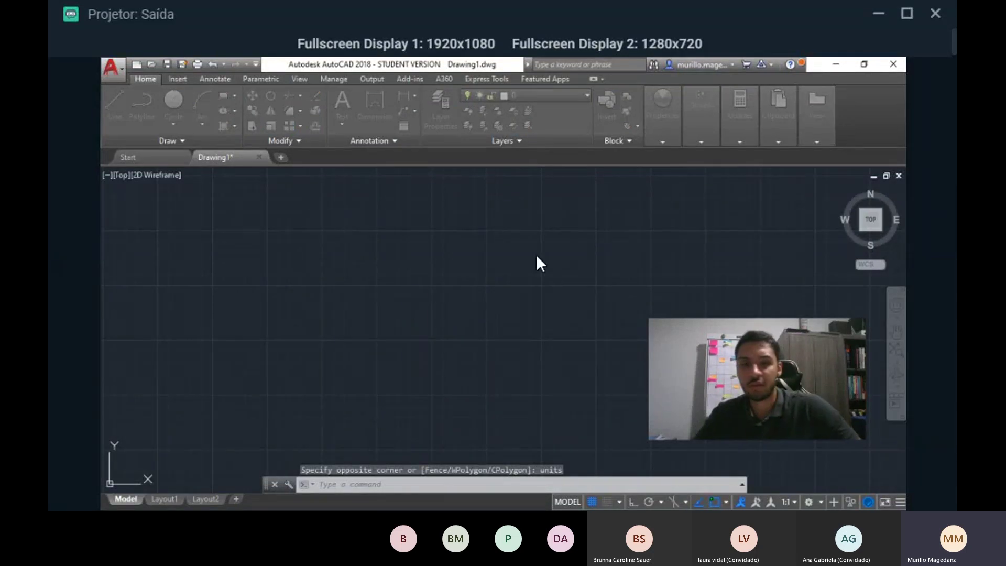
middle_drag(710, 295, 711, 295)
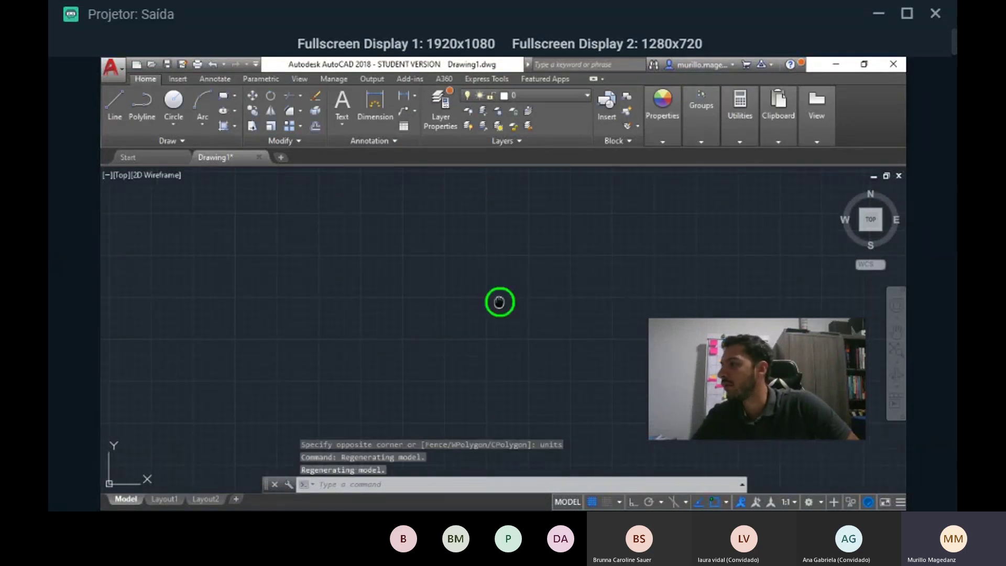
- Open the Drawing Units settings with the UNITS command and set the length precision to 0.00
click(456, 258)
text(units)
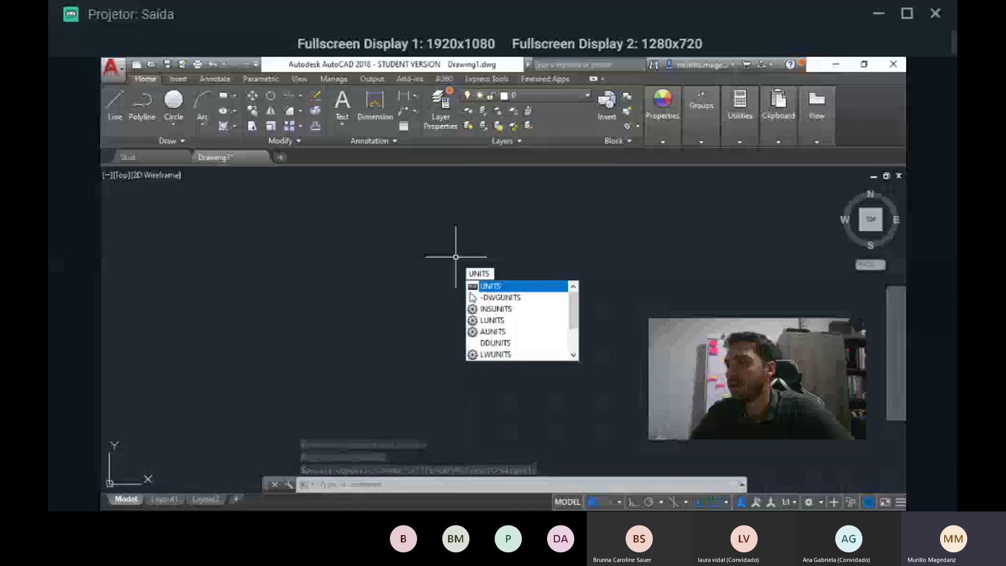
click(490, 288)
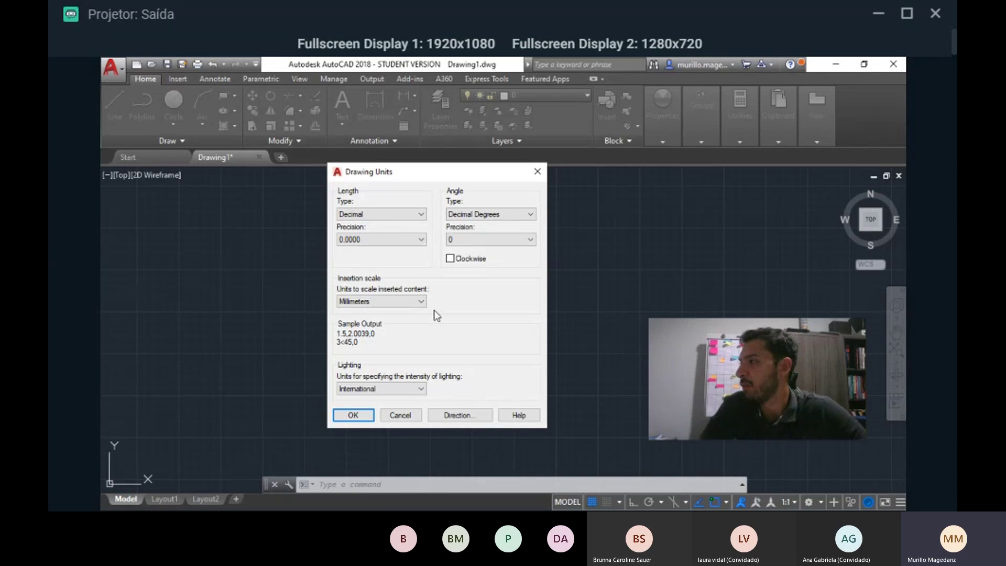
click(412, 240)
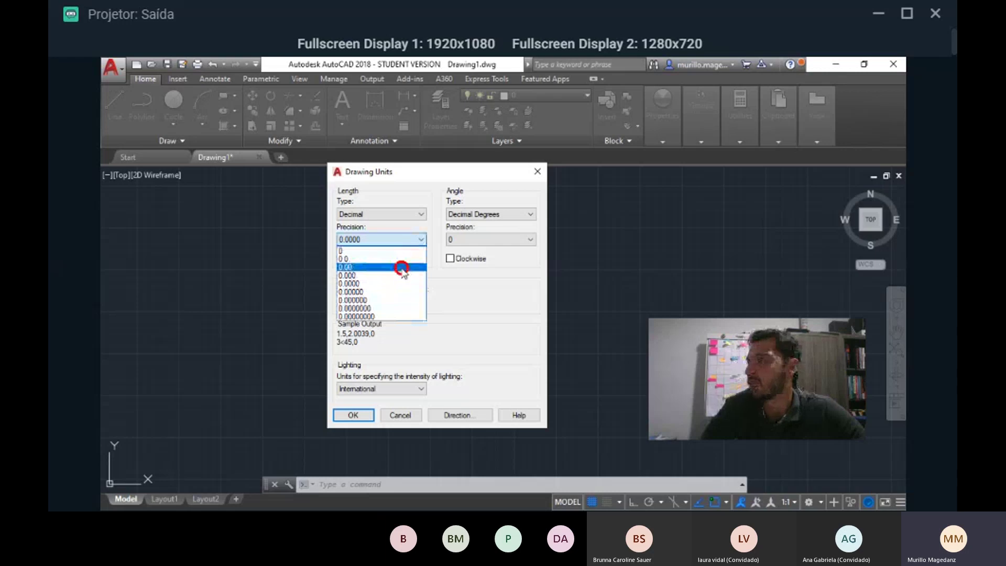
click(402, 267)
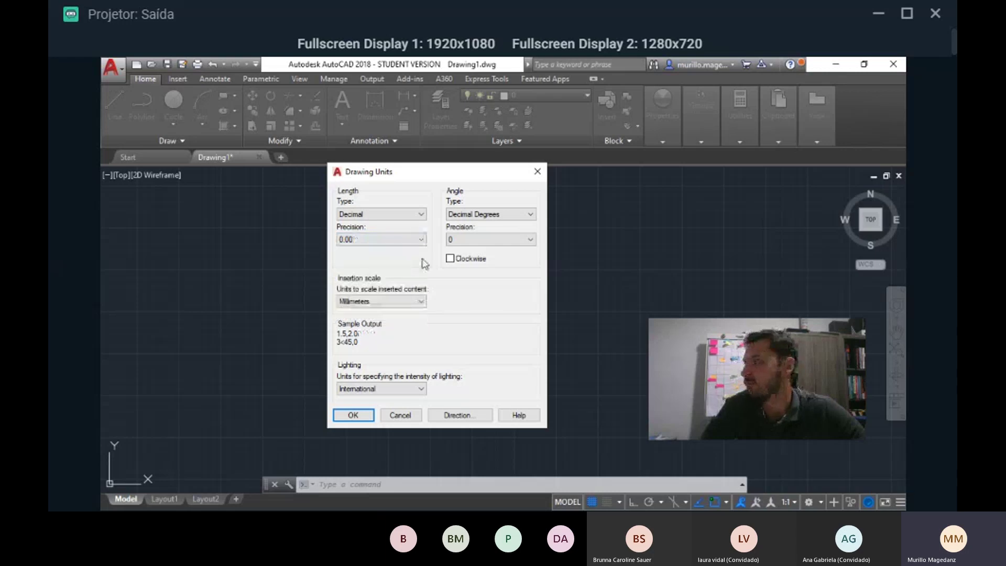
- Keep the angle type as Decimal Degrees and set the angle precision to 0.00
click(480, 214)
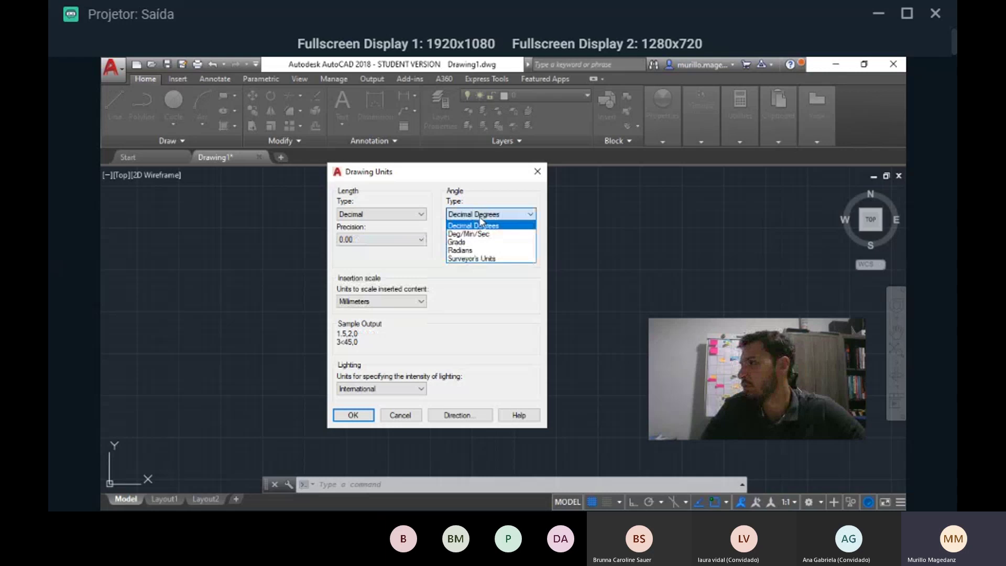
click(479, 218)
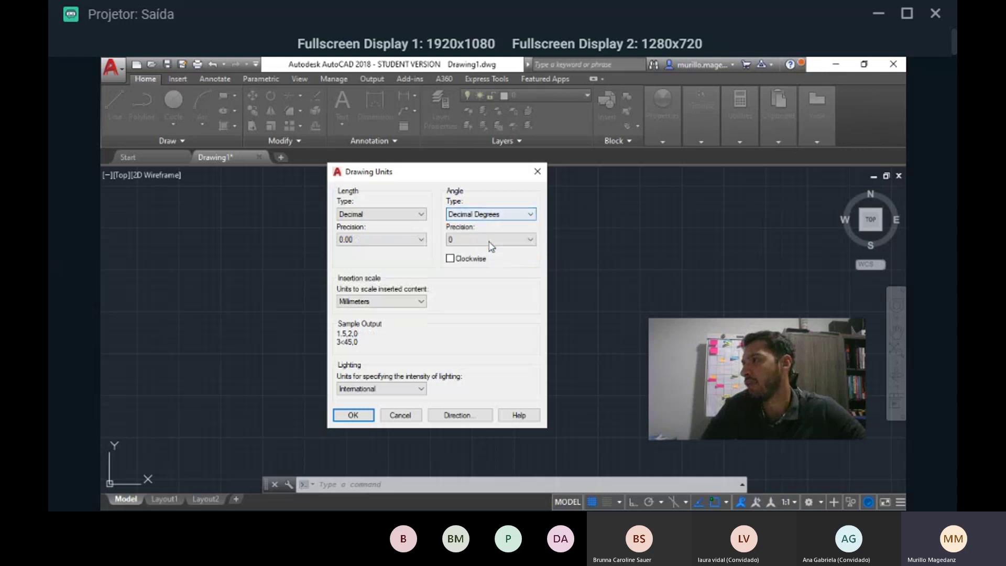
click(492, 240)
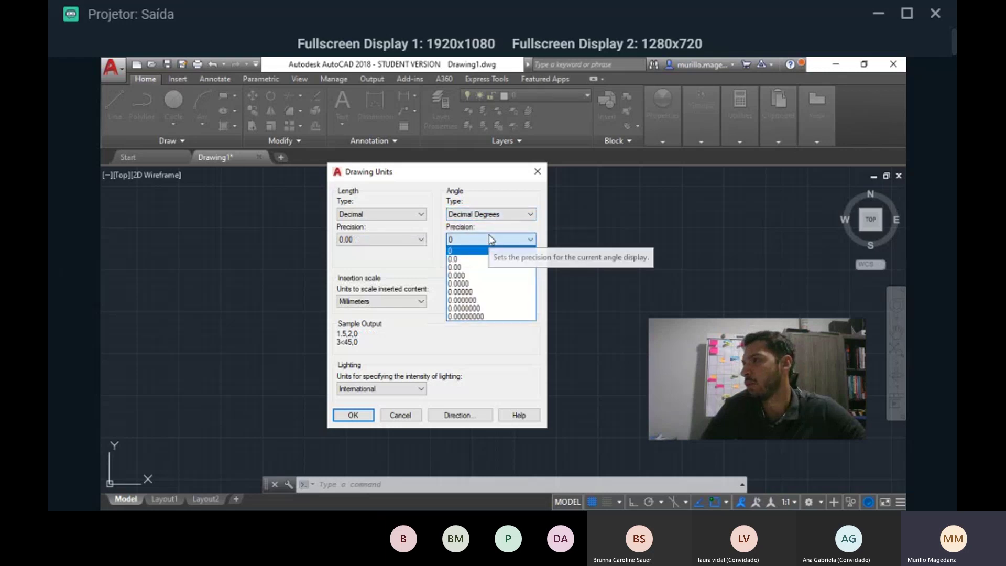
click(487, 267)
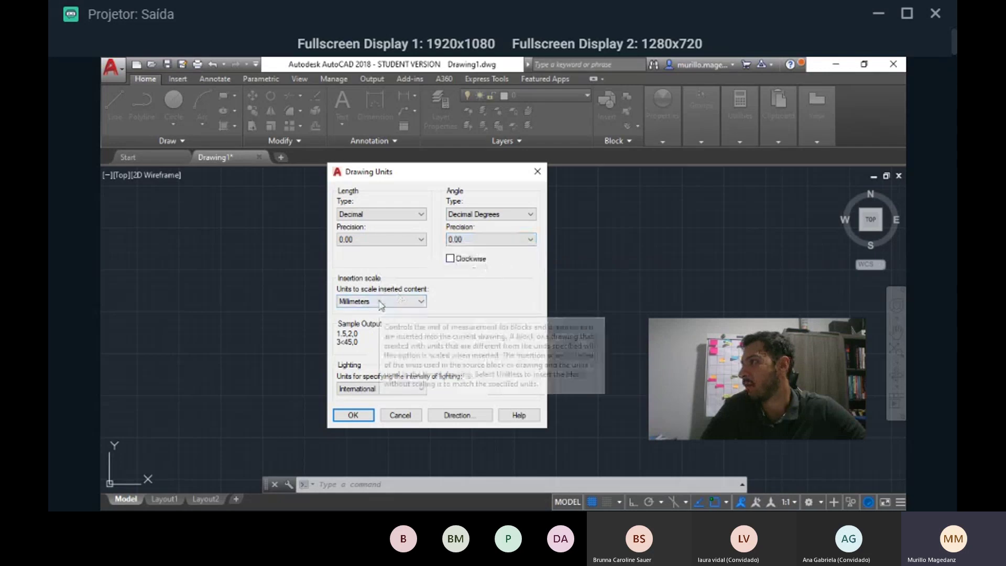
- Set the insertion scale to Meters, keep the lighting units International, and apply the drawing units
click(420, 301)
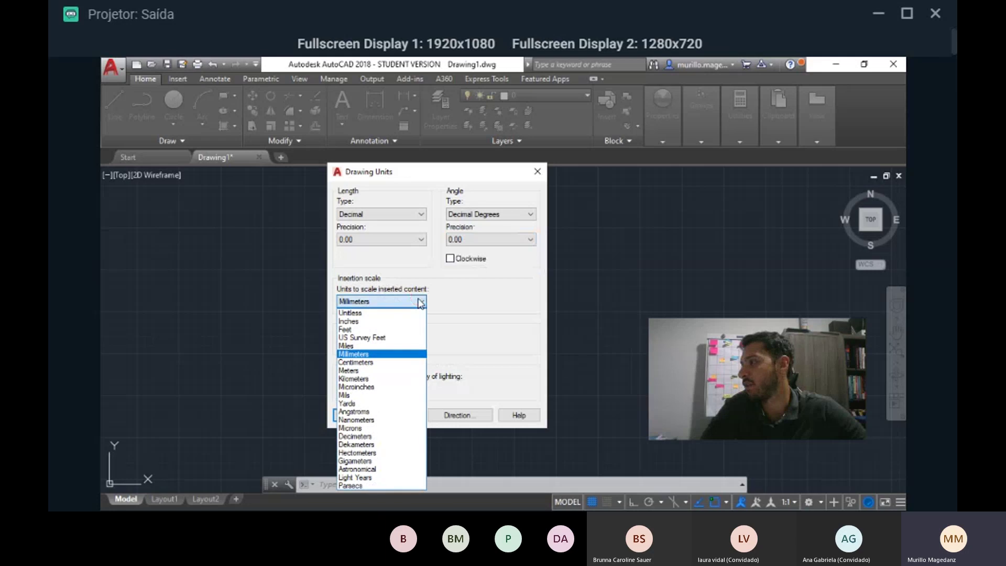
click(388, 370)
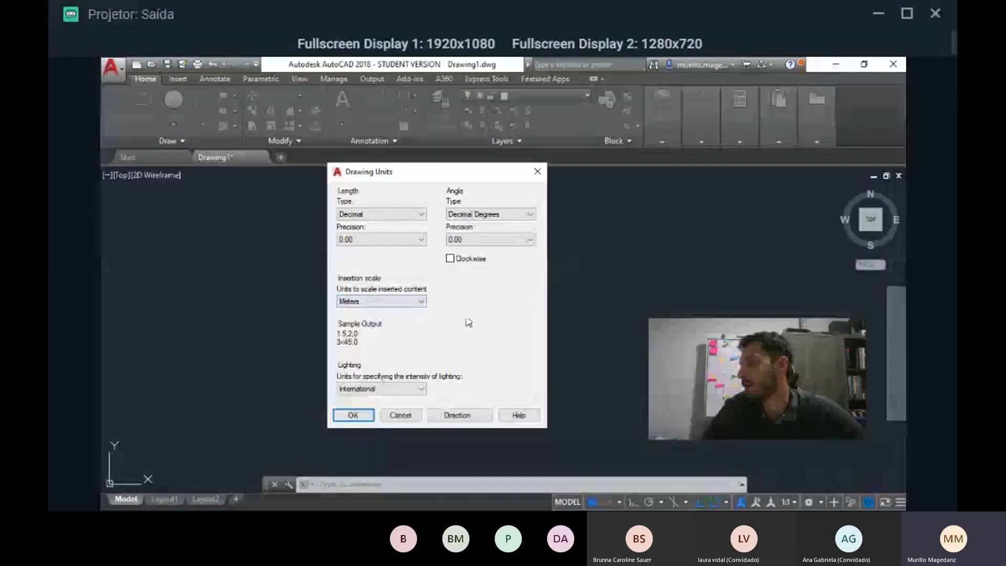
click(375, 389)
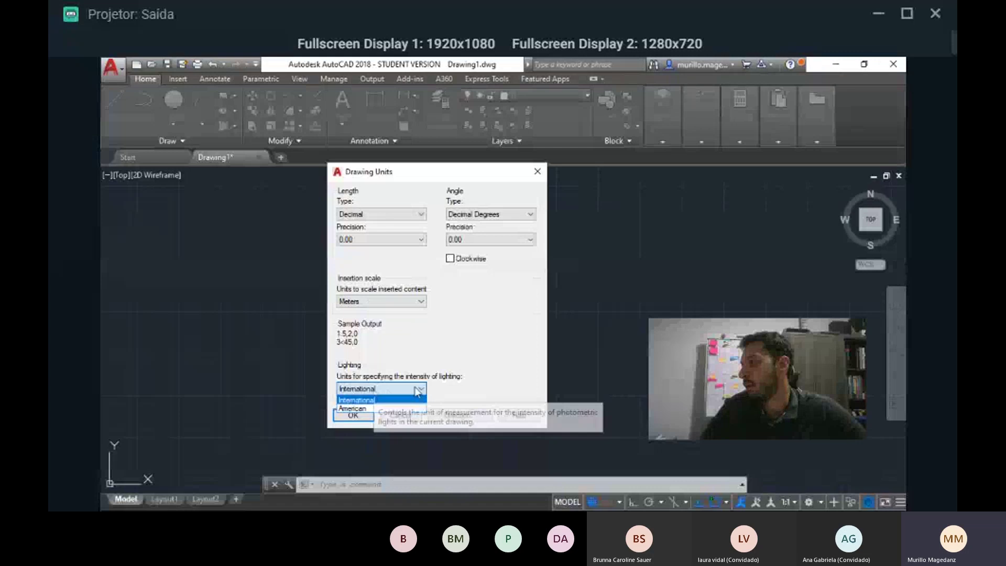
click(375, 400)
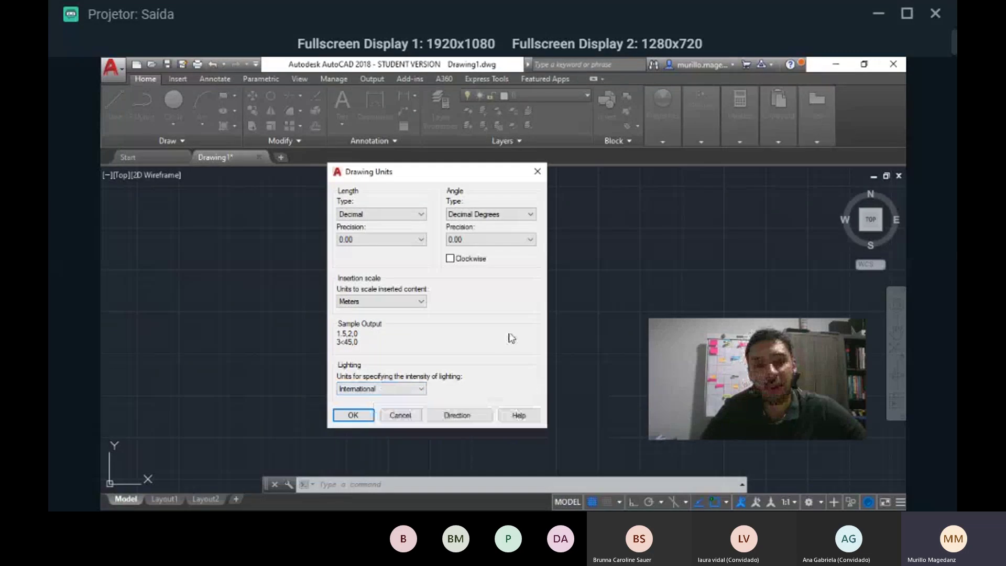
click(418, 388)
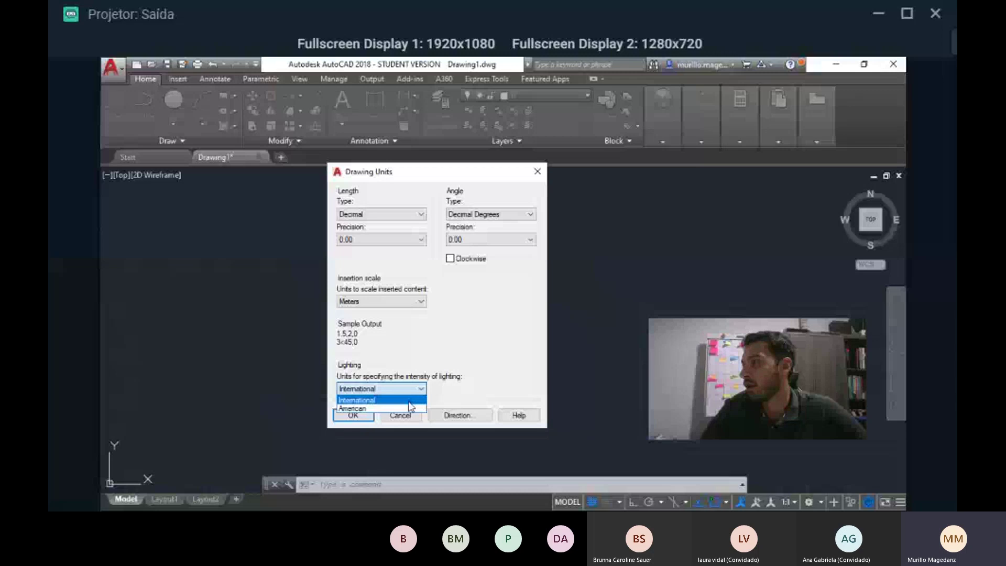
click(409, 399)
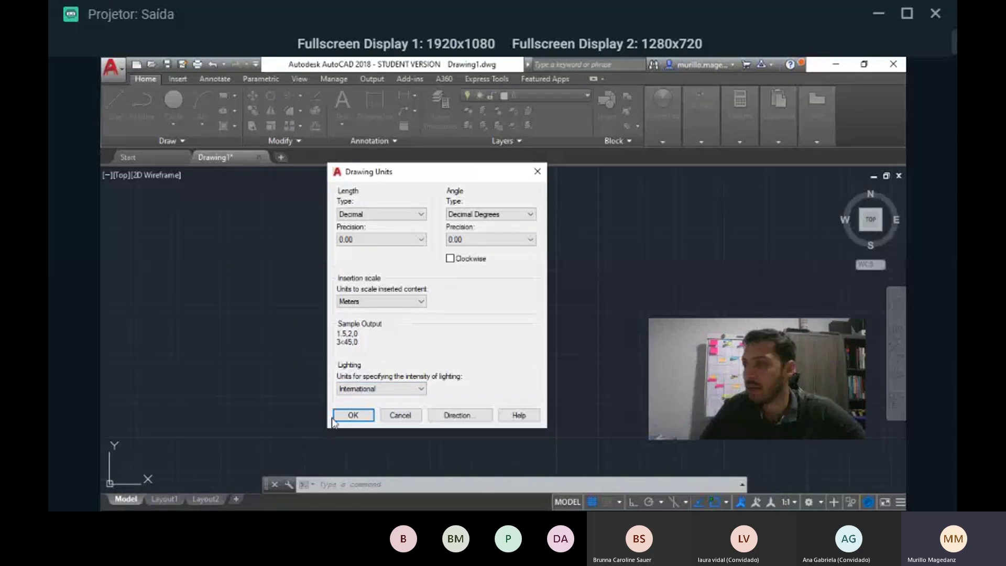
click(353, 415)
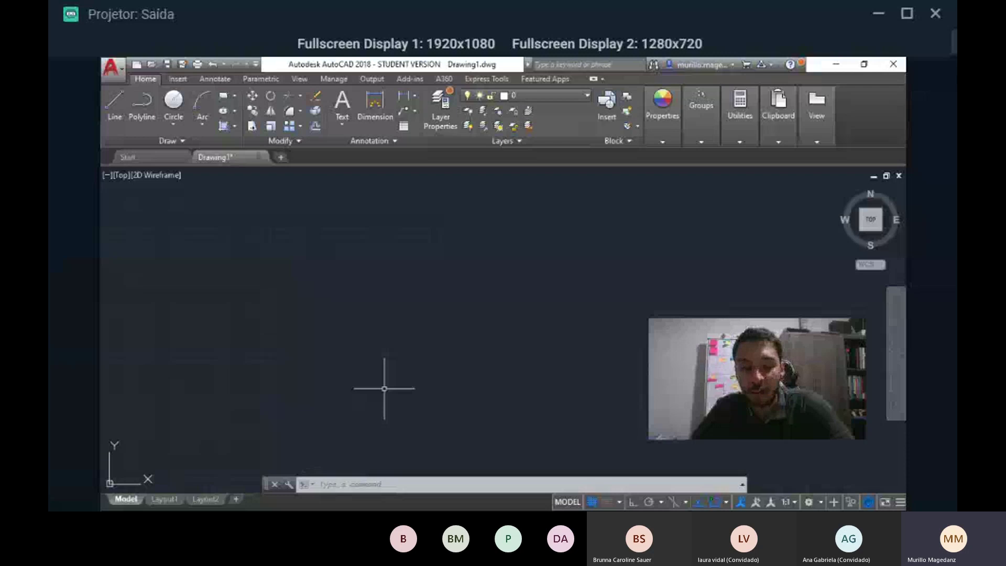
- Run -DWGUNITS, set the length unit to 6 (Meters), and accept the Decimal display format with a linear precision of 2
text(DWG)
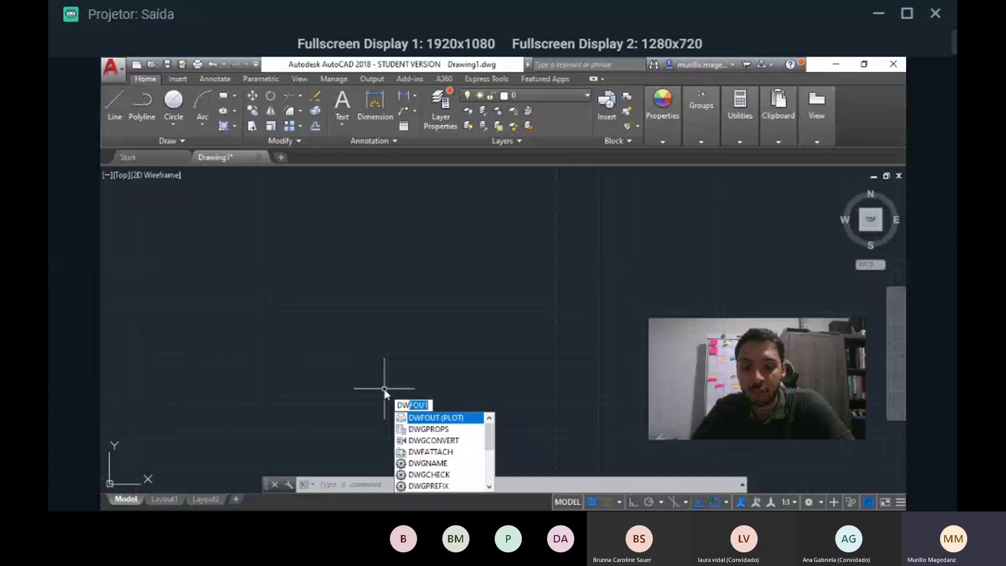
text(un)
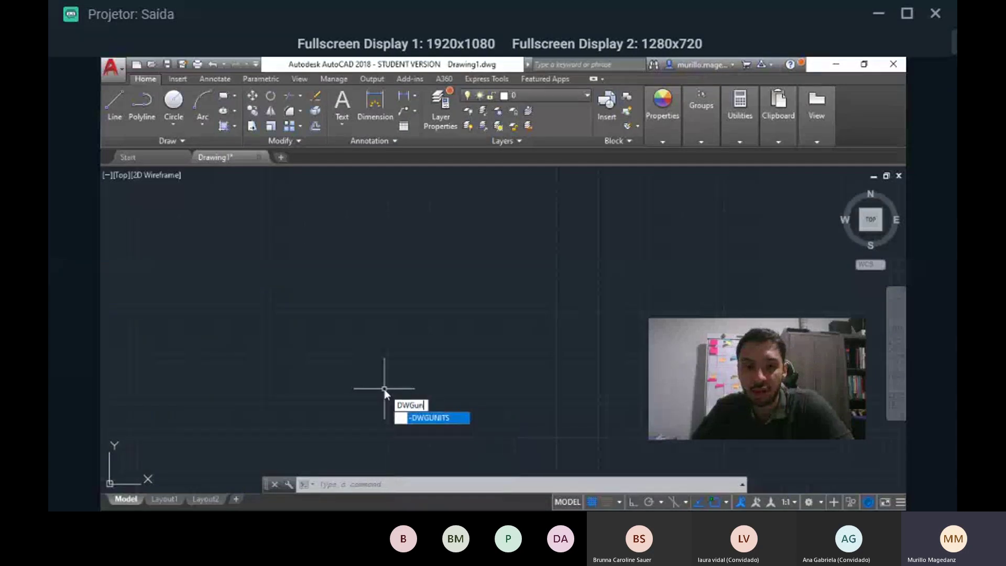
text(its)
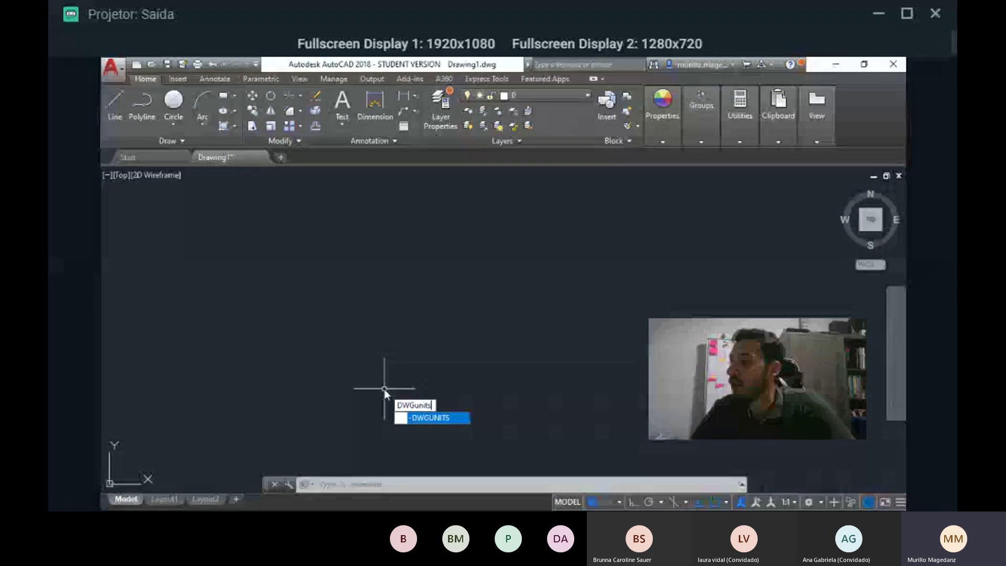
key(Return)
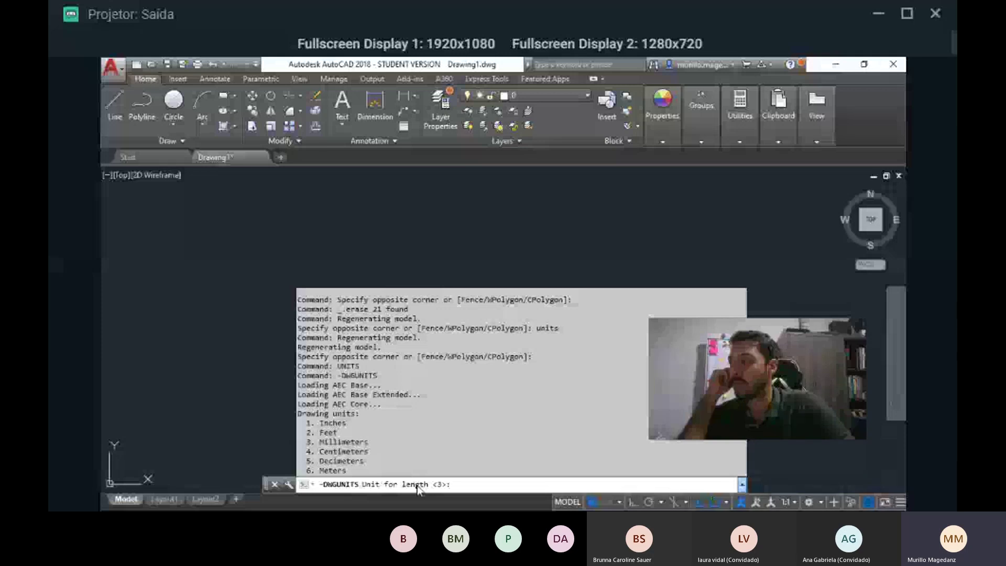
text(6)
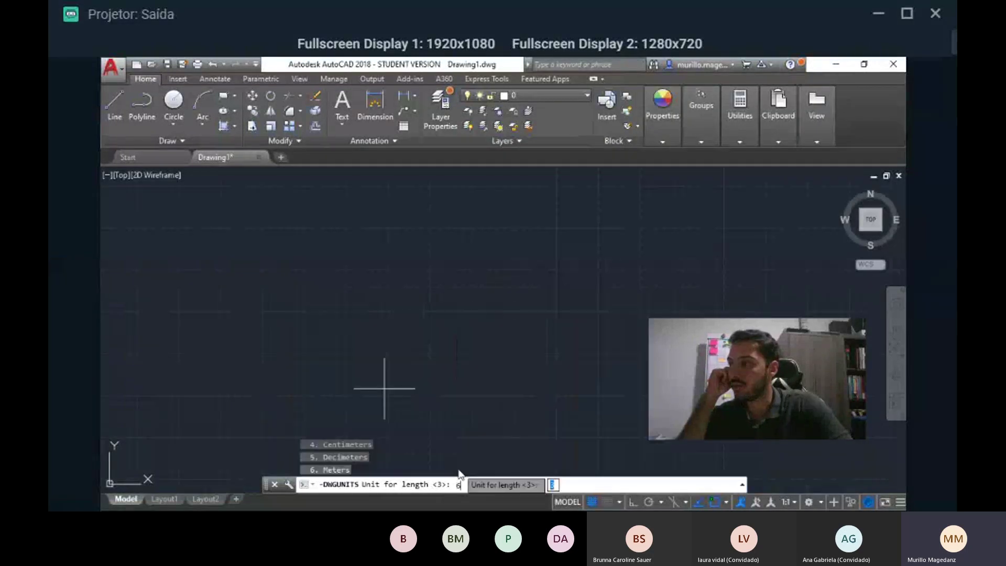
key(Return)
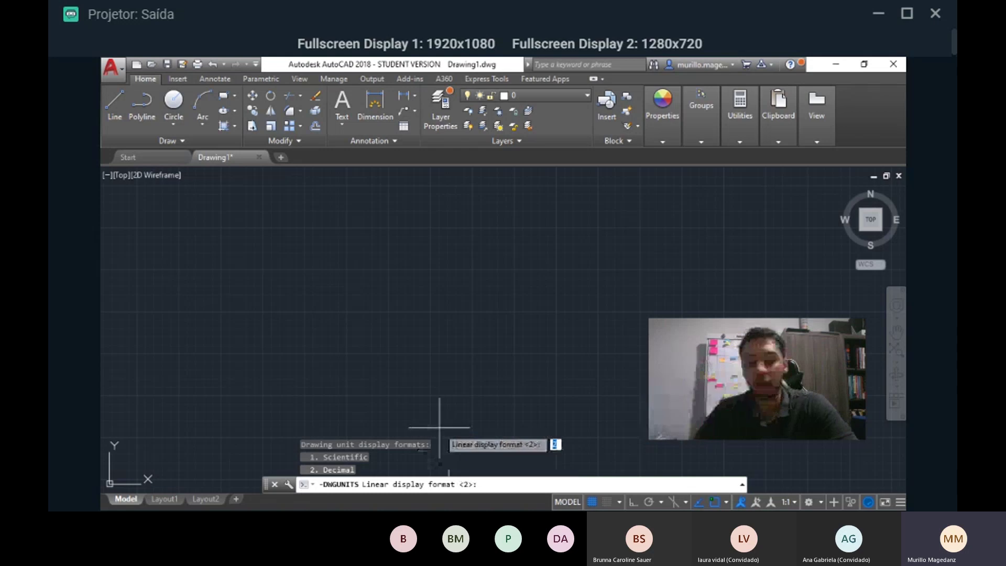
key(Return)
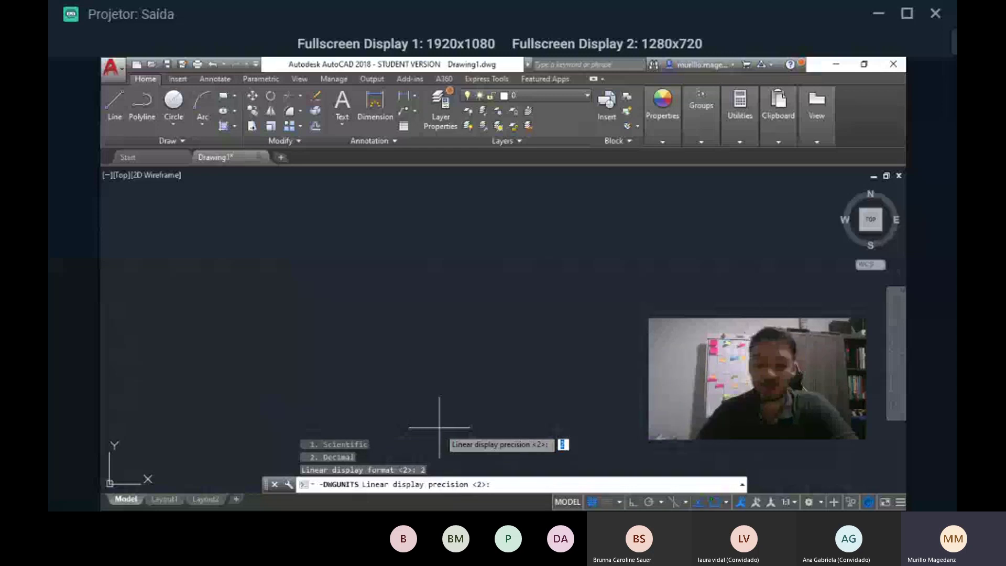
key(Return)
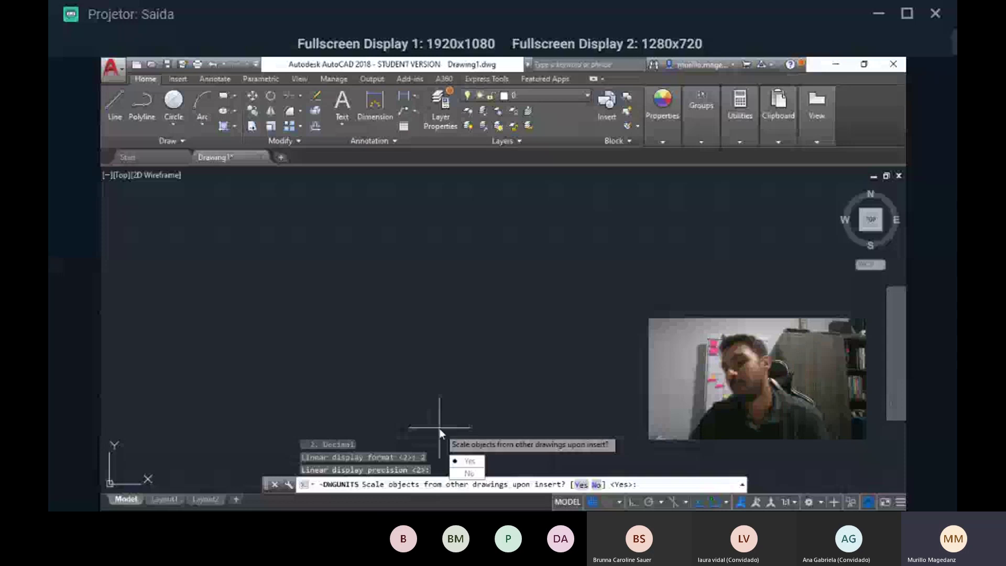
- Finish -DWGUNITS by accepting Yes for scaling inserted objects, matching INSUNITS, scaling existing objects, and including Paper Space objects
key(Return)
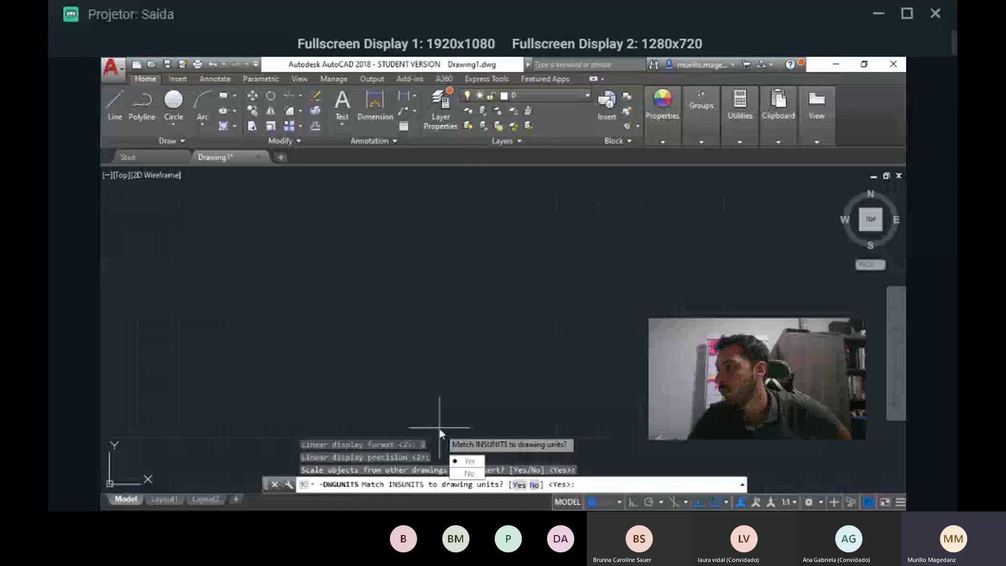
key(Return)
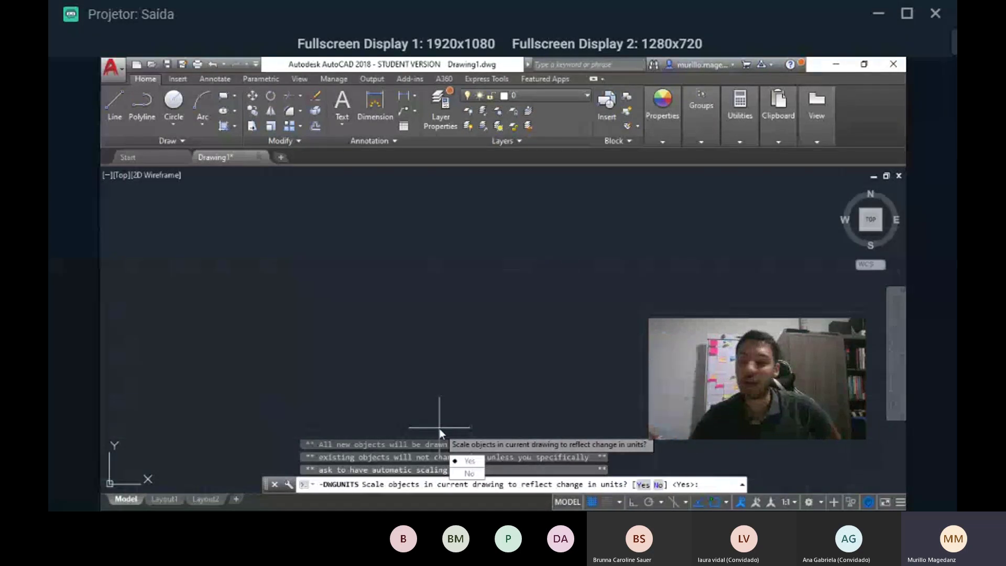
key(F7)
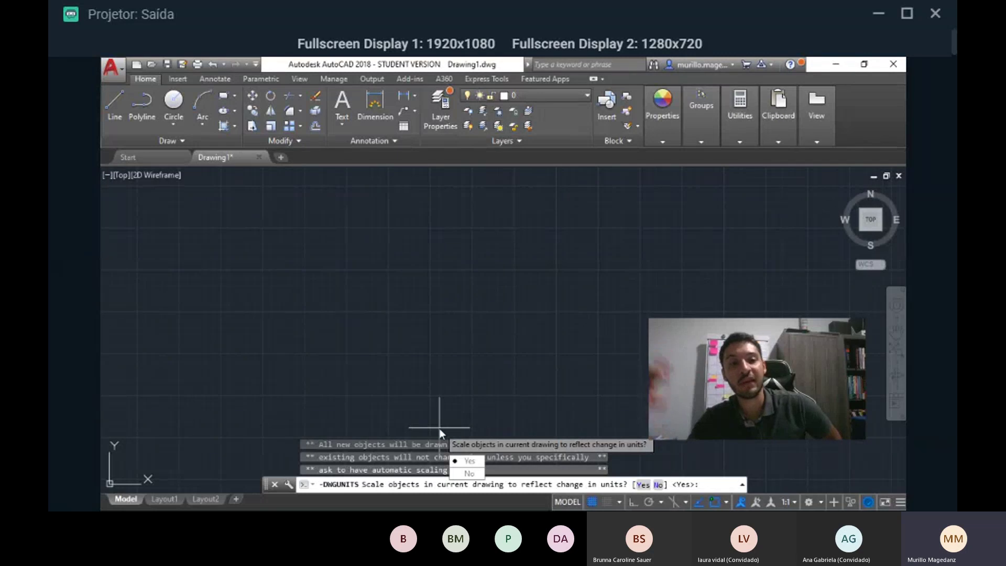
key(F7)
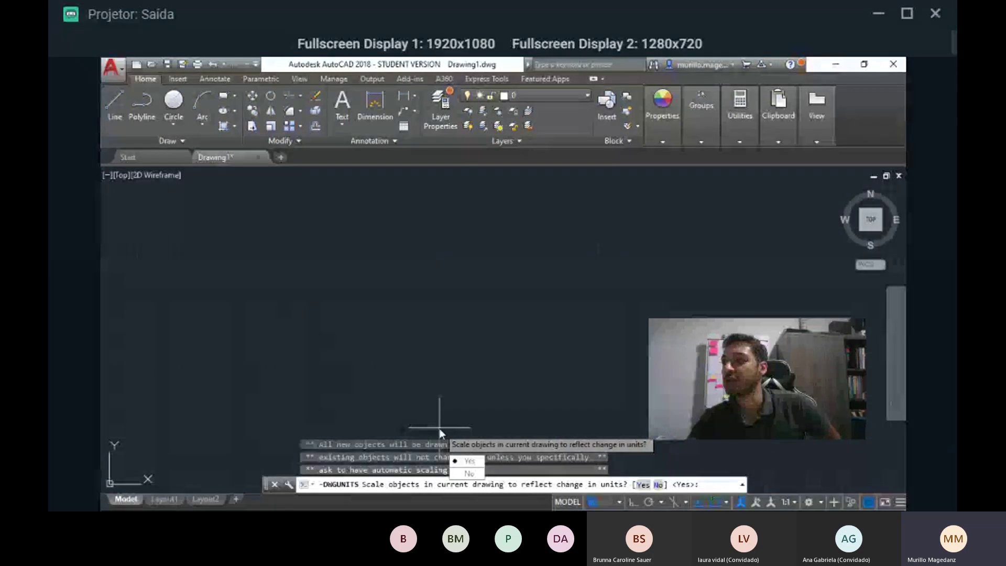
key(Return)
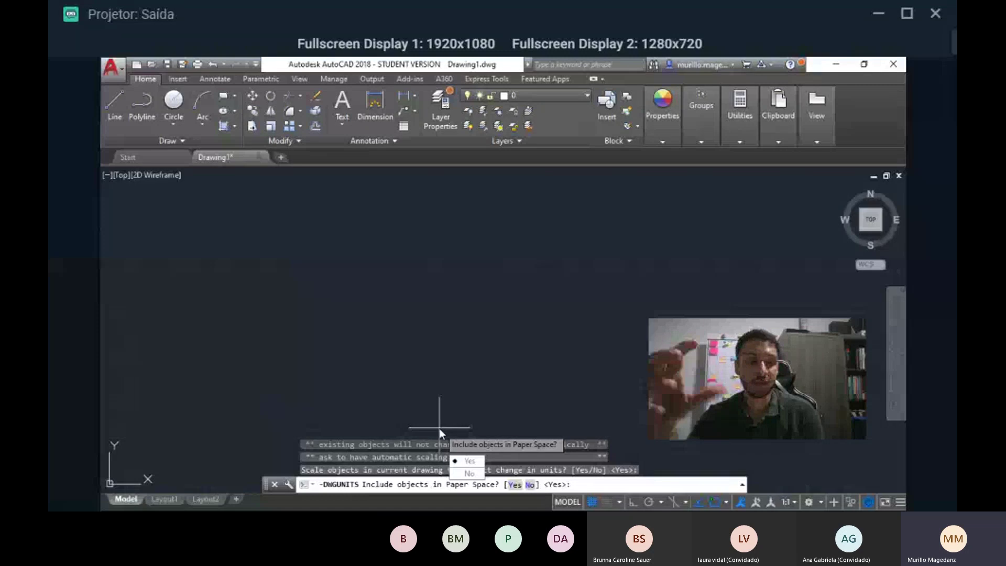
key(Return)
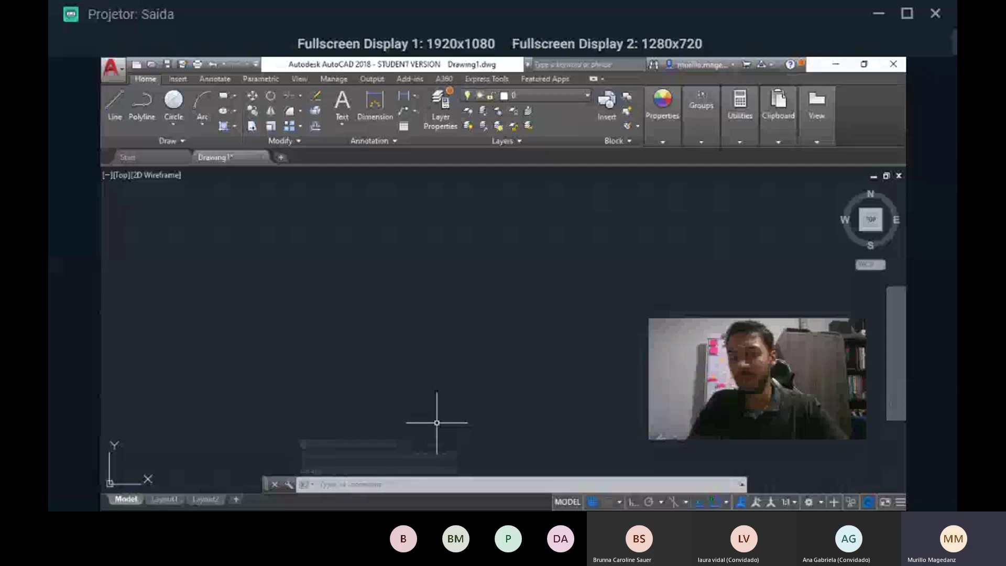
- Rerun -DWGUNITS with the command history expanded and examine the numbered list of length units from Inches to Meters
key(F2)
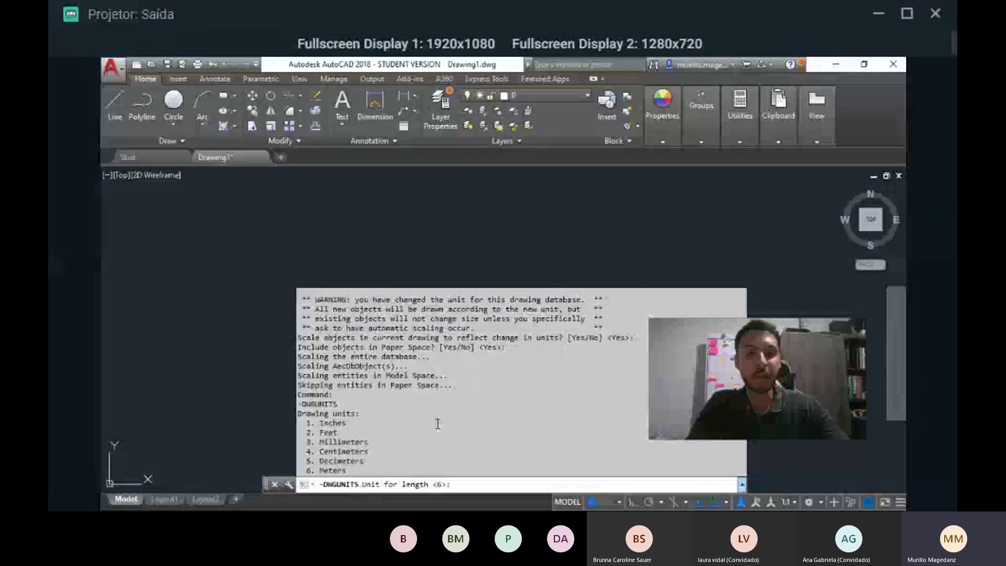
key(Escape)
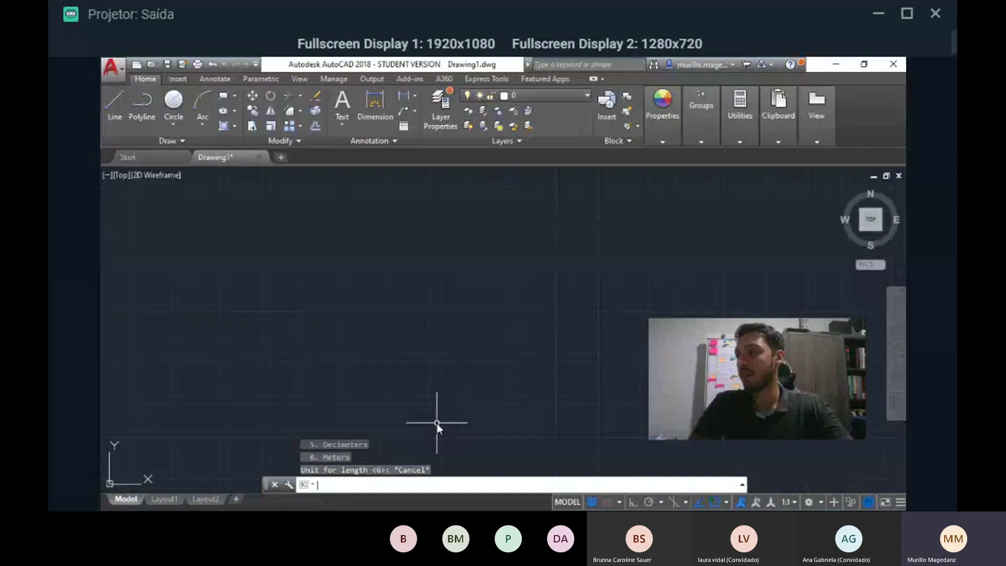
key(Escape)
key(Return)
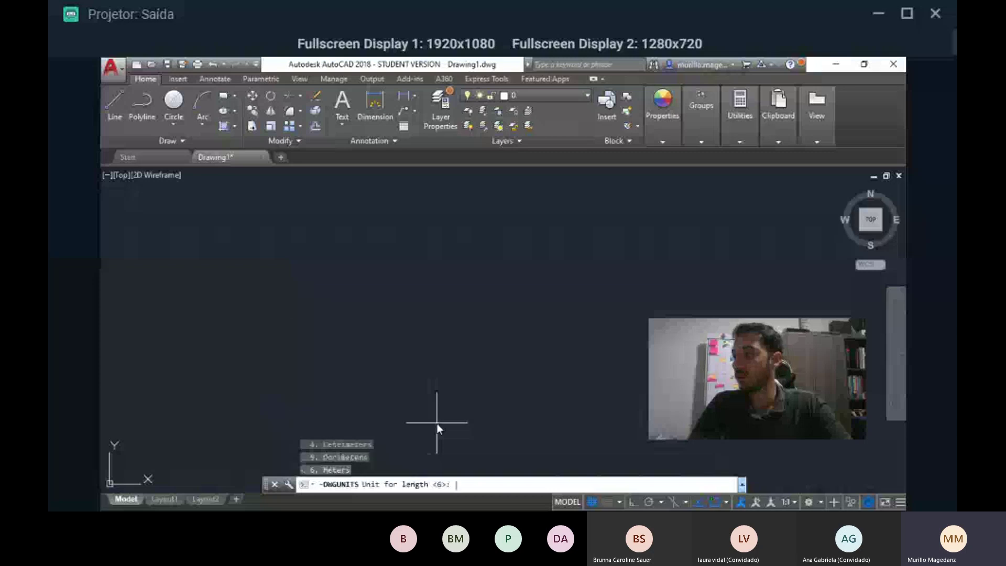
key(F2)
drag(348, 424, 387, 473)
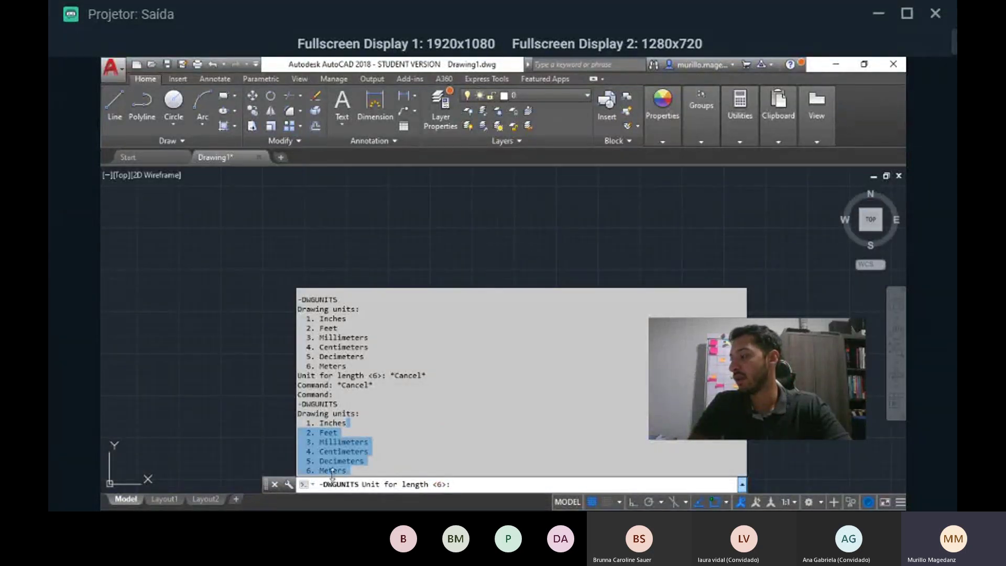
- Accept the -DWGUNITS defaults of unit 6, display format 2, precision 2 and Yes for both scaling options, and leave the command
key(Return)
key(Return)
key(Return)
key(Return)
key(Return)
key(Return)
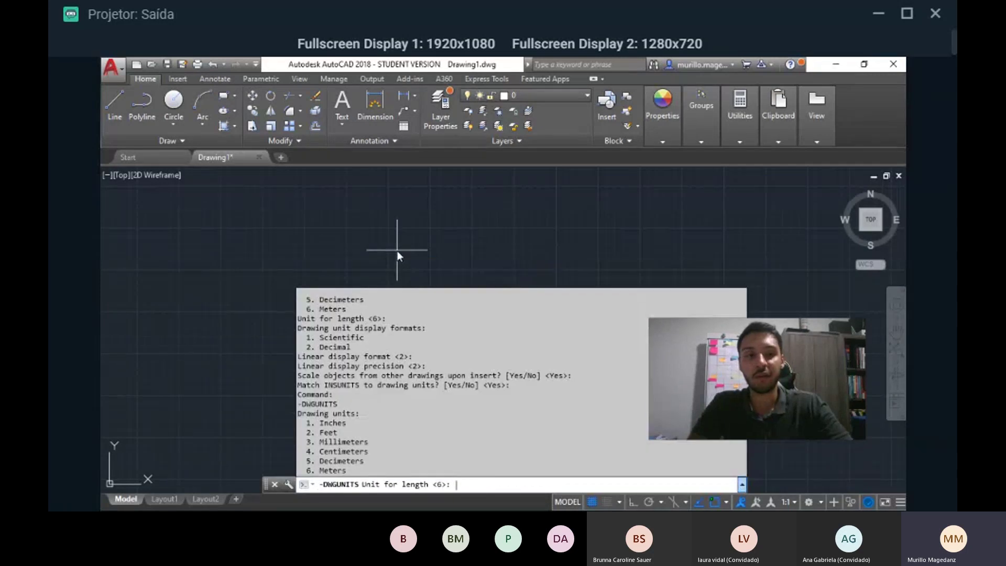
key(Escape)
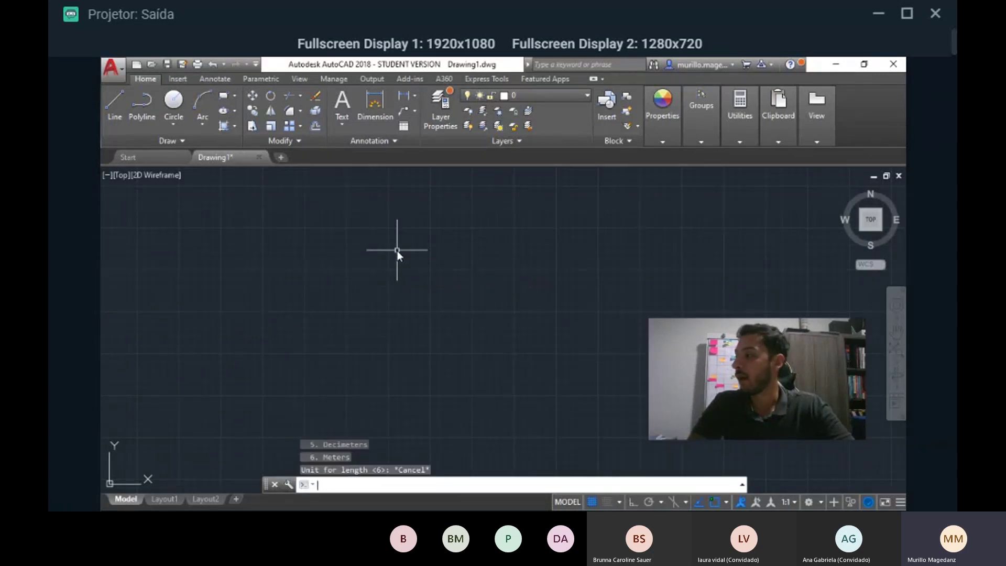
- Turn off the grid display and draw a nearly horizontal line 10 units long with the Line command
key(F7)
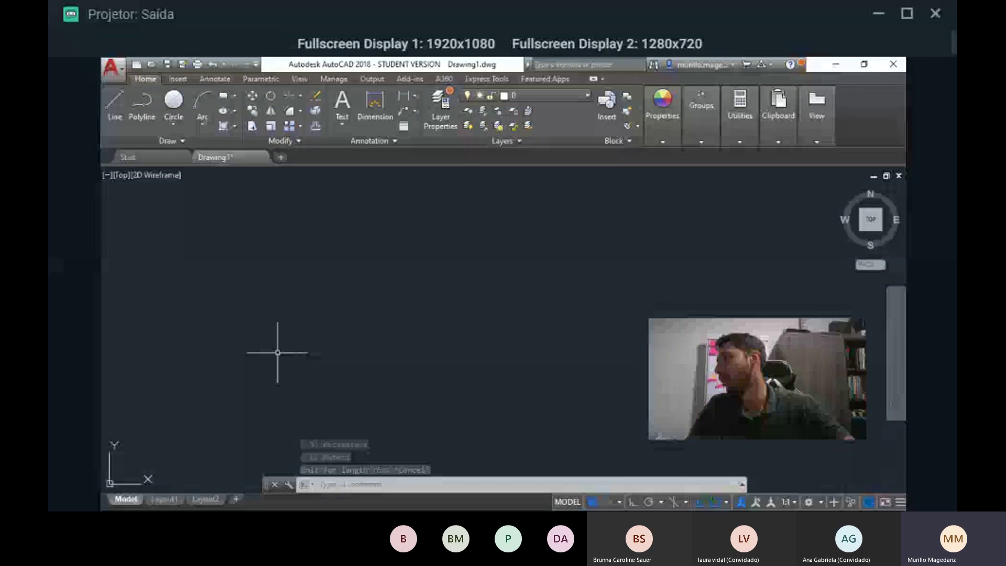
text(l)
key(Return)
click(350, 275)
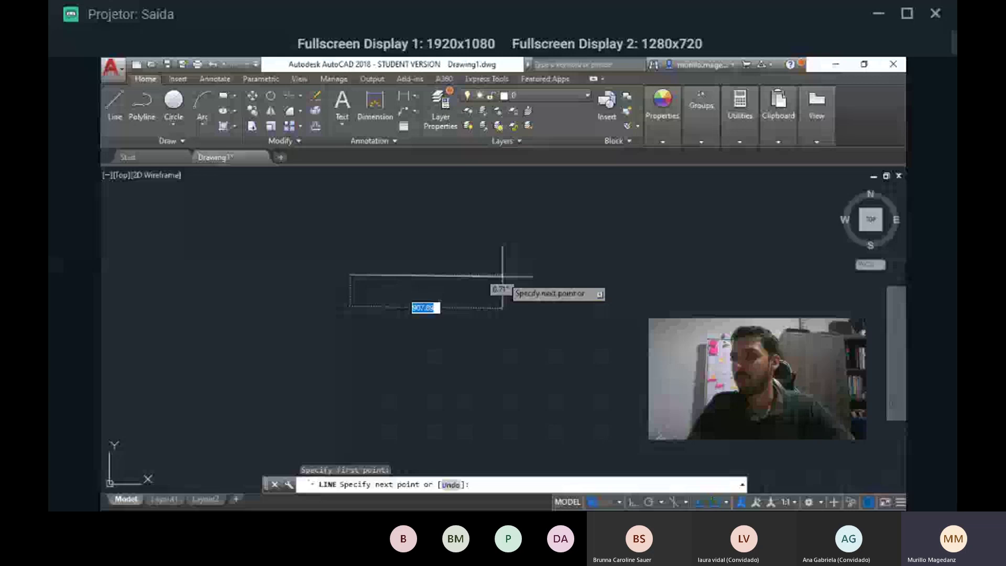
text(10)
key(Return)
key(Escape)
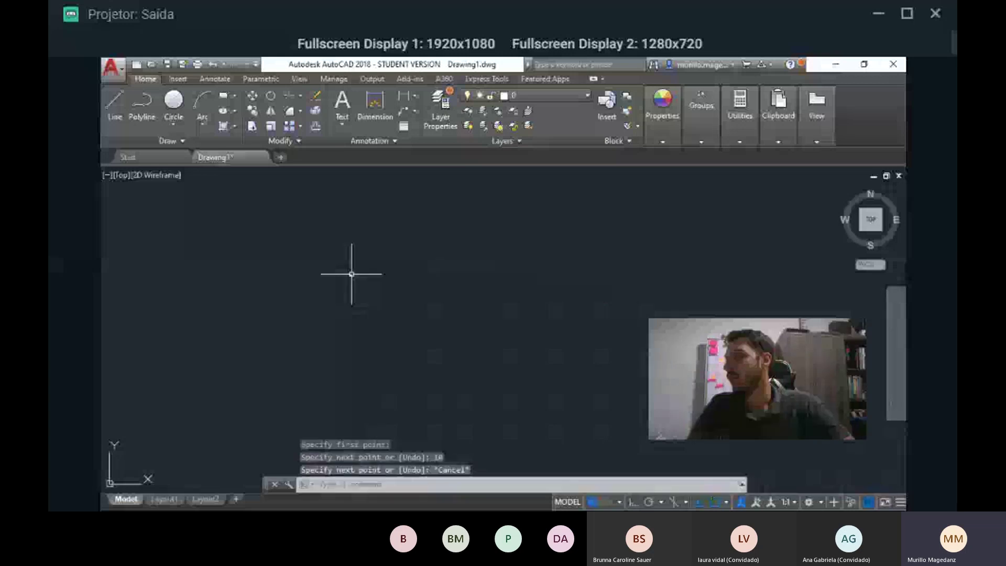
- Offset the 10-unit line downward by .15 to make a parallel copy
click(316, 127)
text(.15)
key(Return)
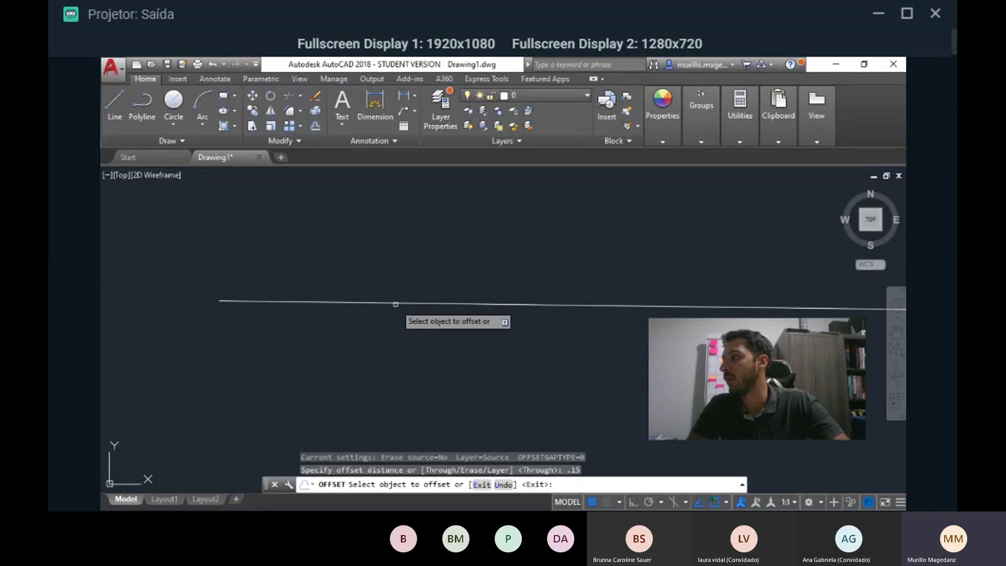
click(398, 302)
click(400, 373)
key(Escape)
scroll(369, 392, down, 6)
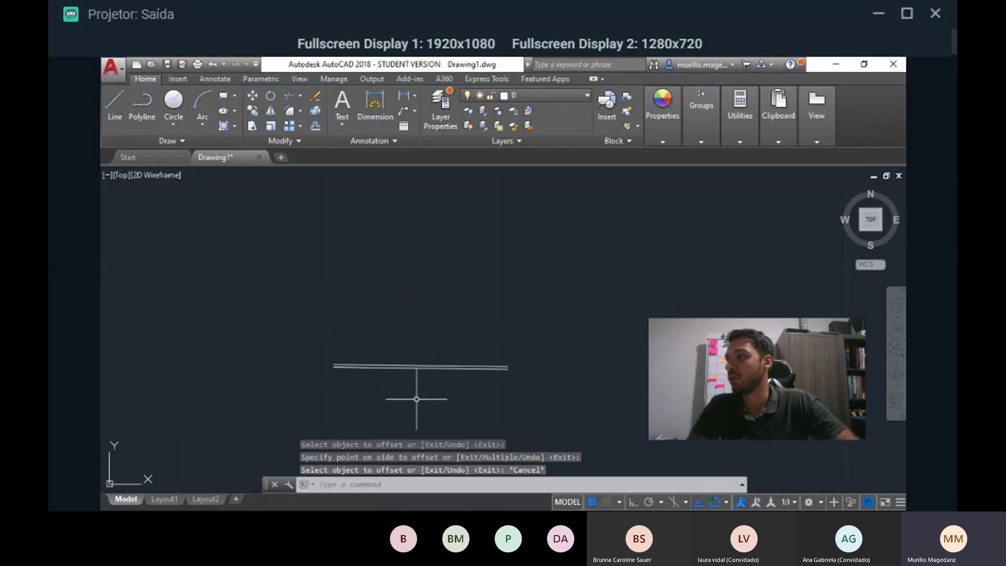
middle_drag(416, 400, 402, 343)
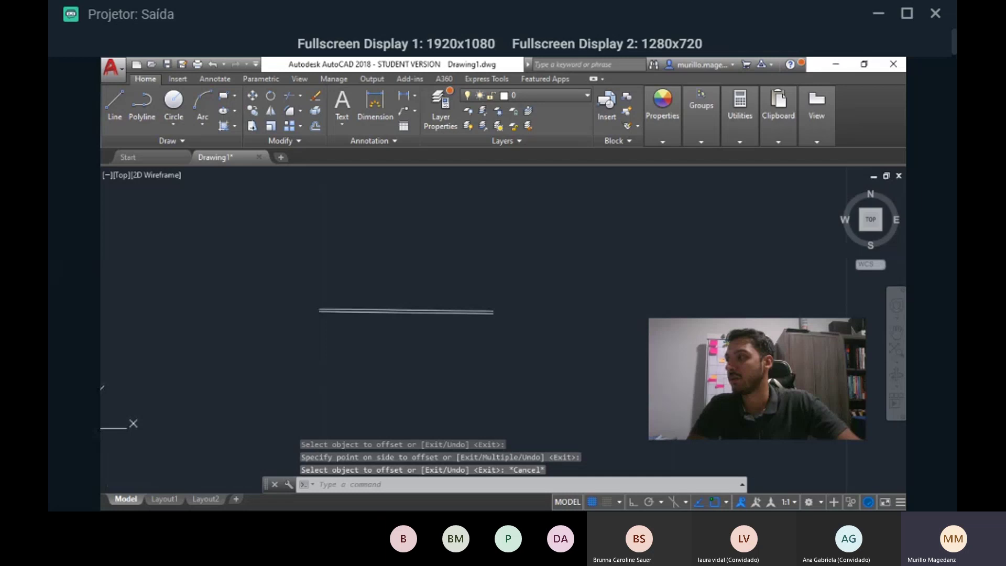
- Switch to Layout1, reframe the parallel lines inside its viewport, and return to paper space
click(164, 499)
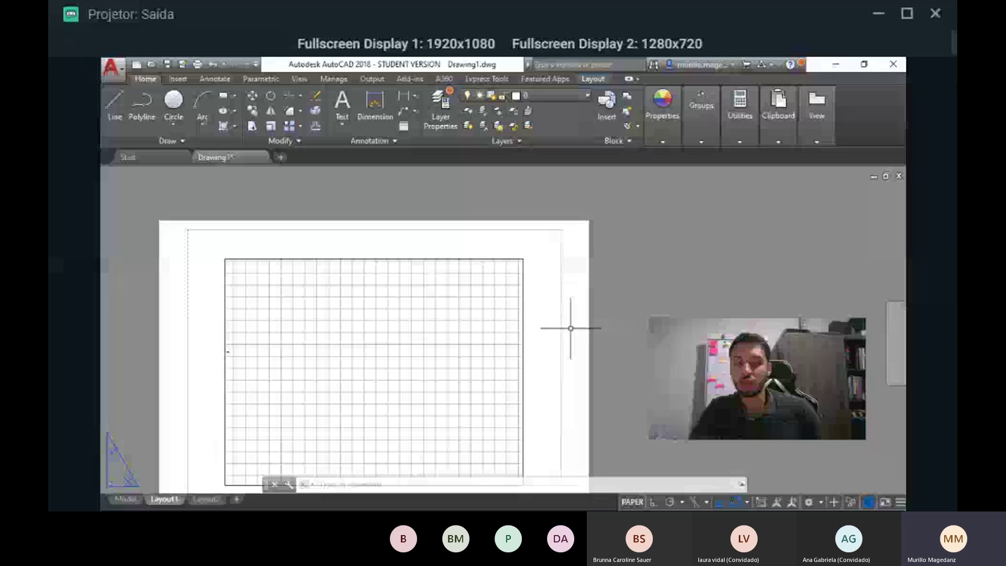
middle_drag(570, 328, 723, 315)
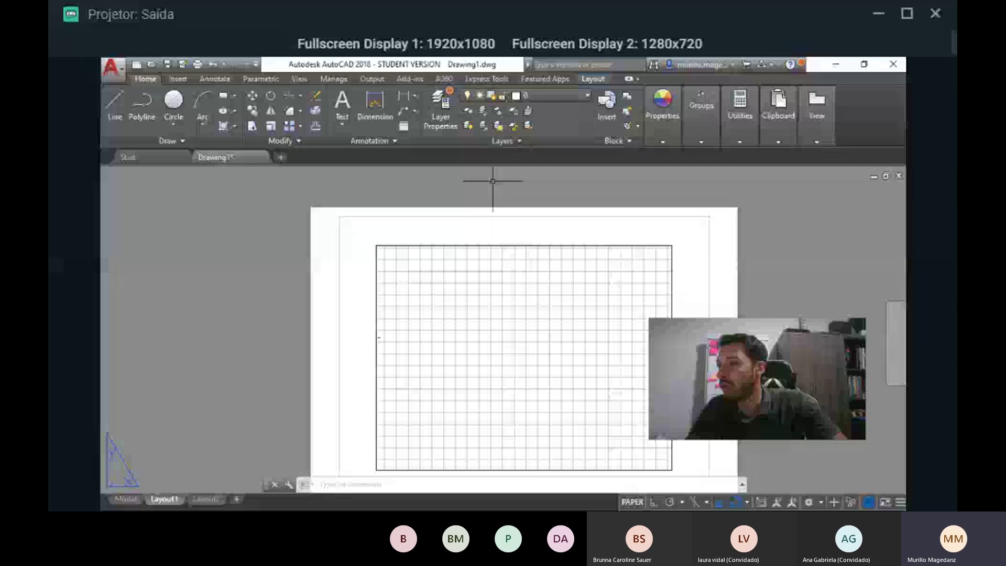
double_click(679, 307)
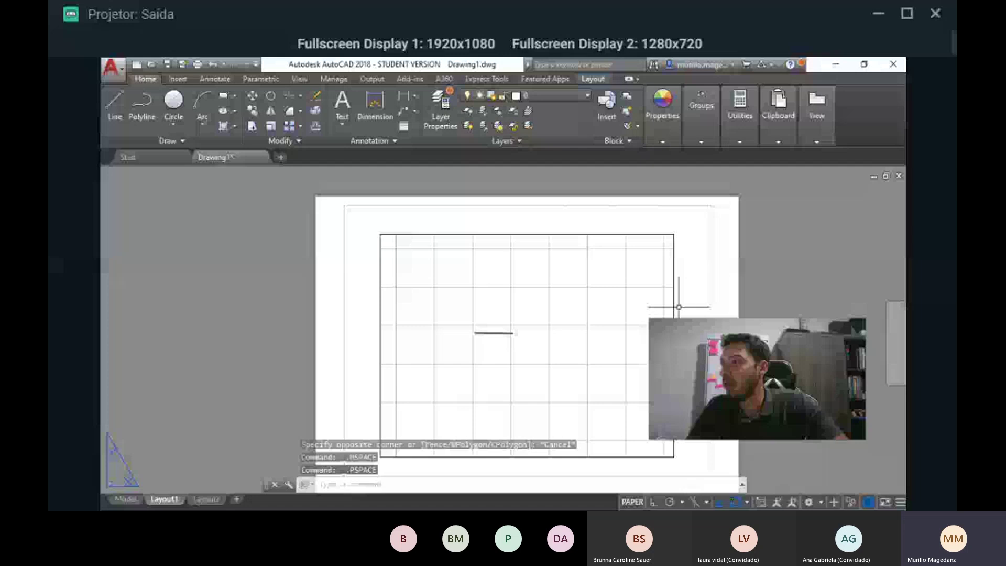
- Delete the default viewport from the Layout1 sheet
scroll(740, 403, down, 2)
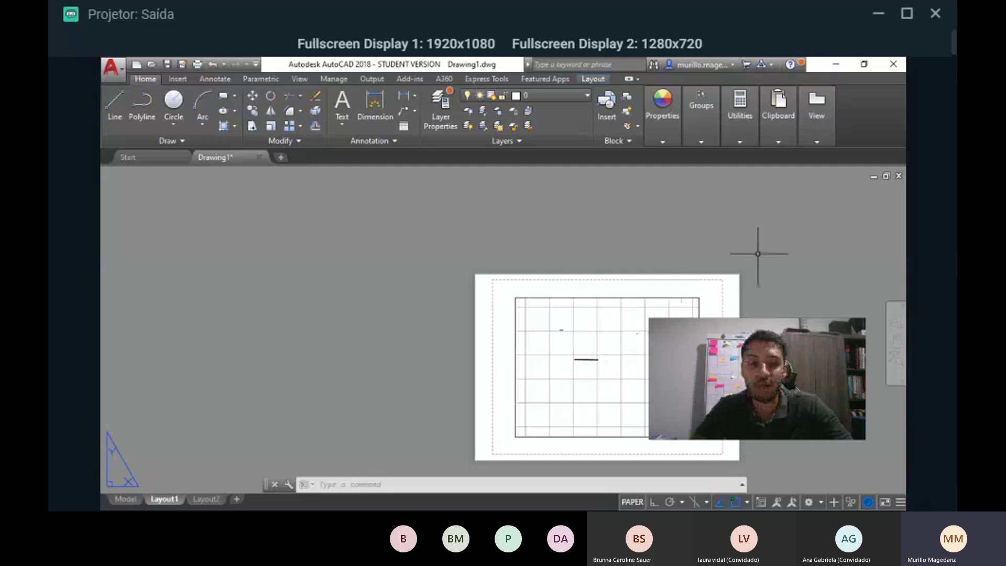
middle_drag(641, 343, 570, 329)
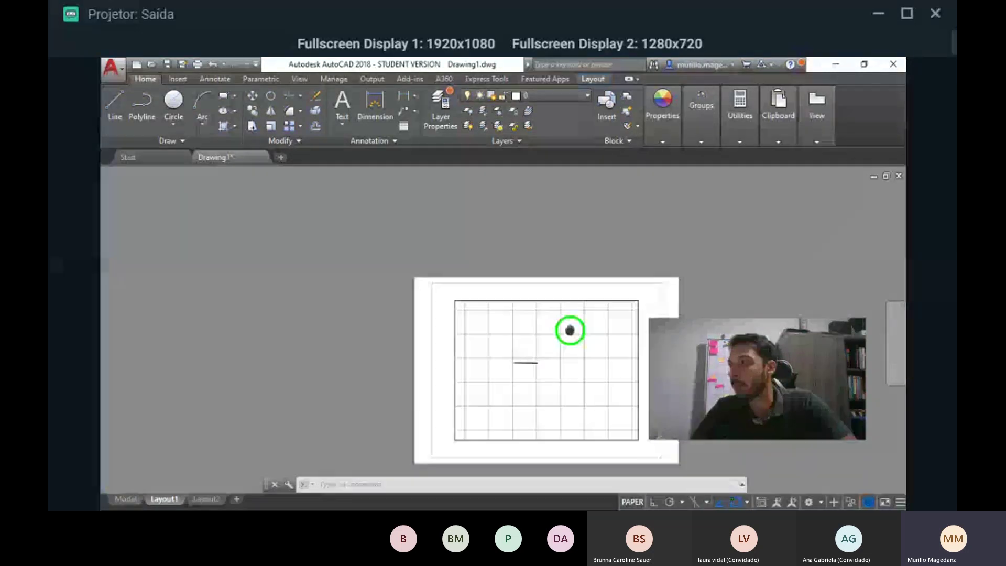
scroll(564, 326, up, 2)
click(575, 285)
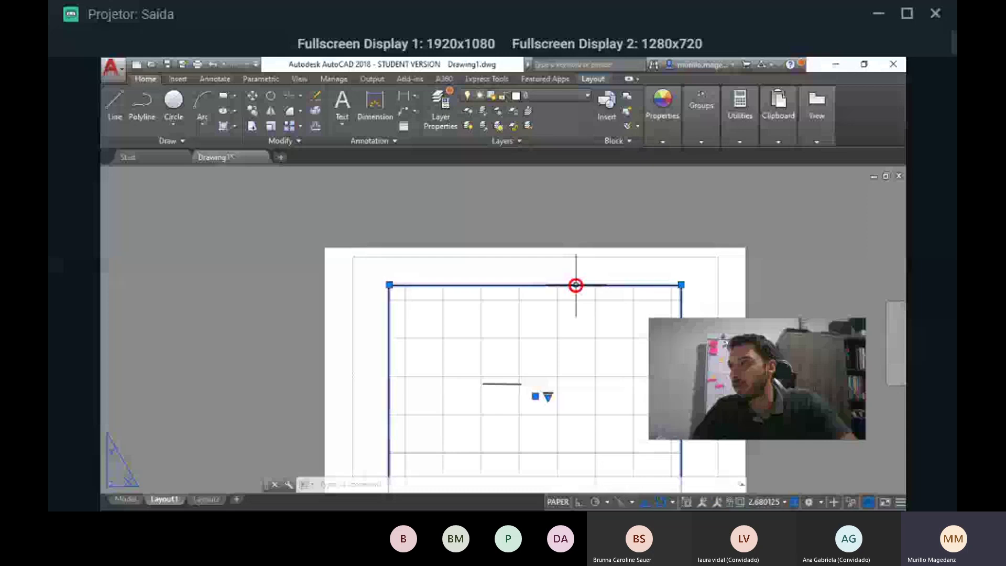
scroll(630, 297, down, 2)
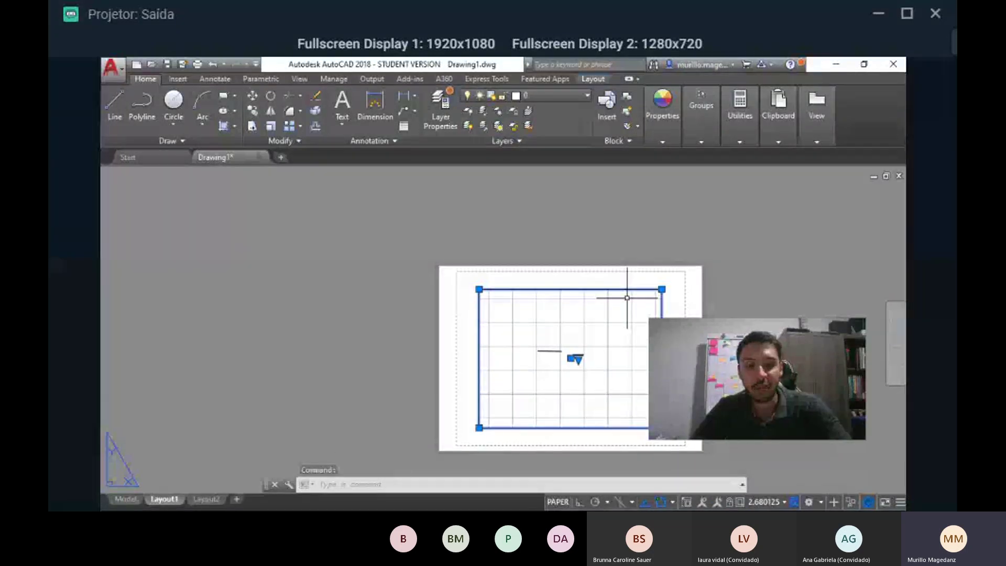
key(Delete)
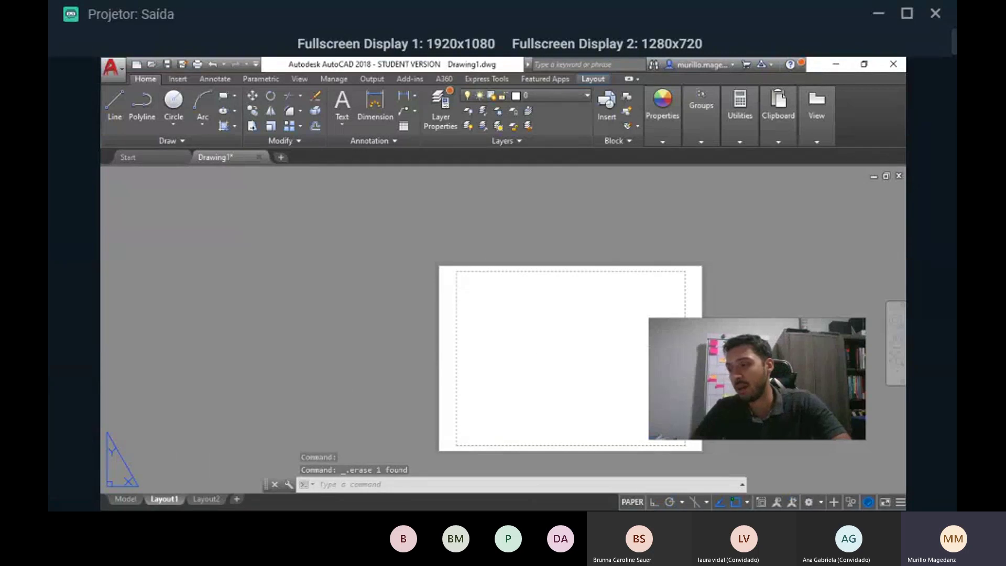
- Rename Layout1 as FOLHA A1
mouse_move(171, 503)
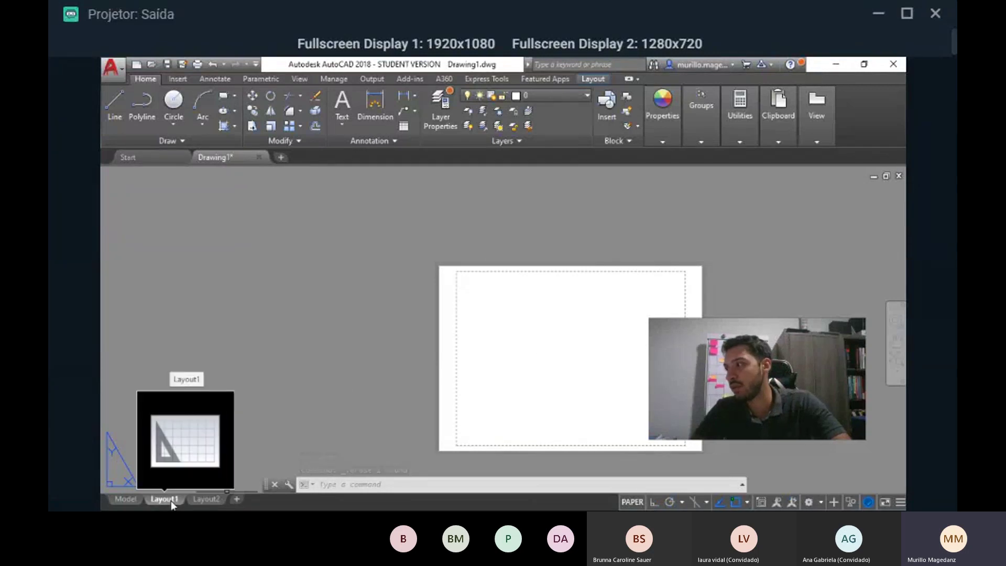
right_click(172, 503)
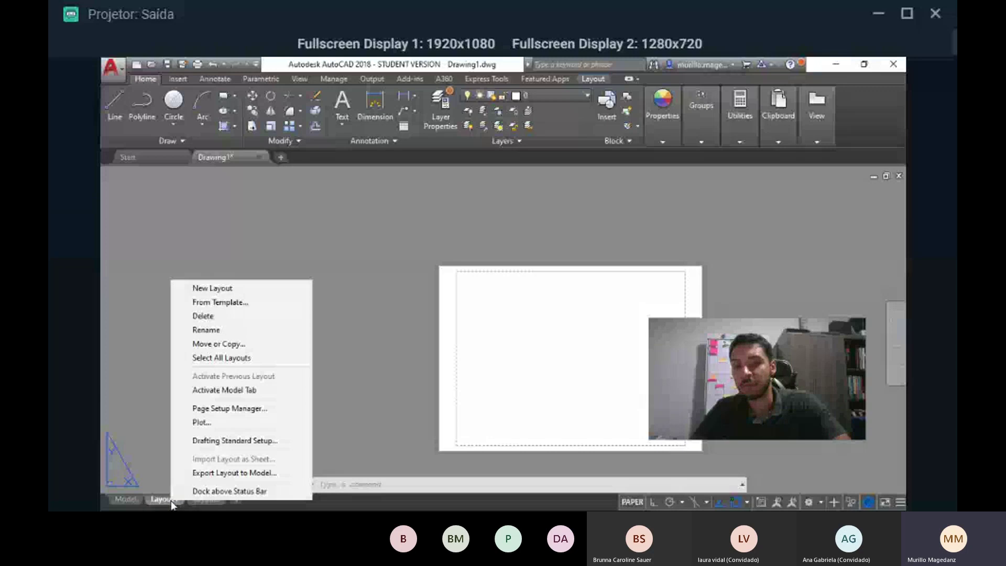
click(255, 330)
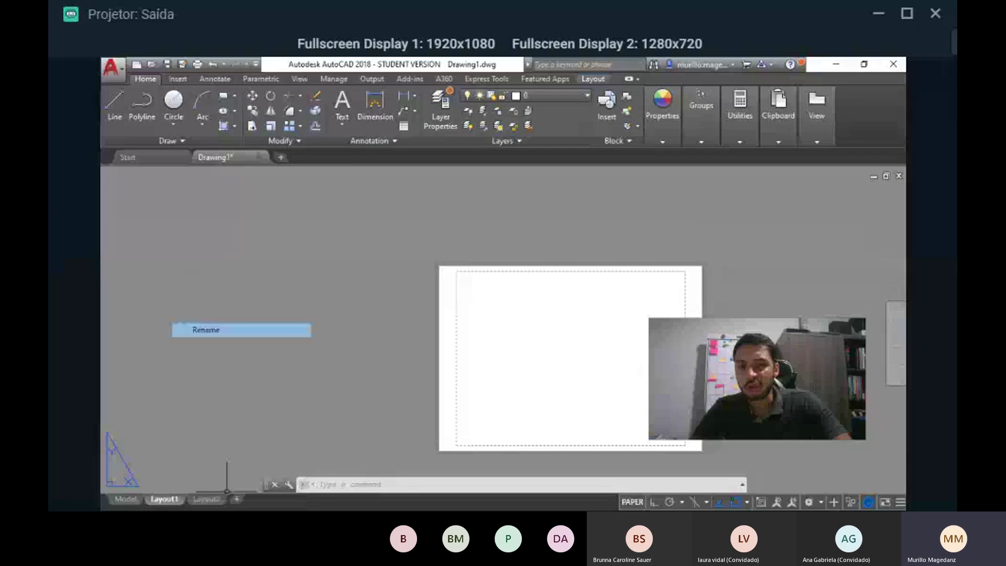
text(F)
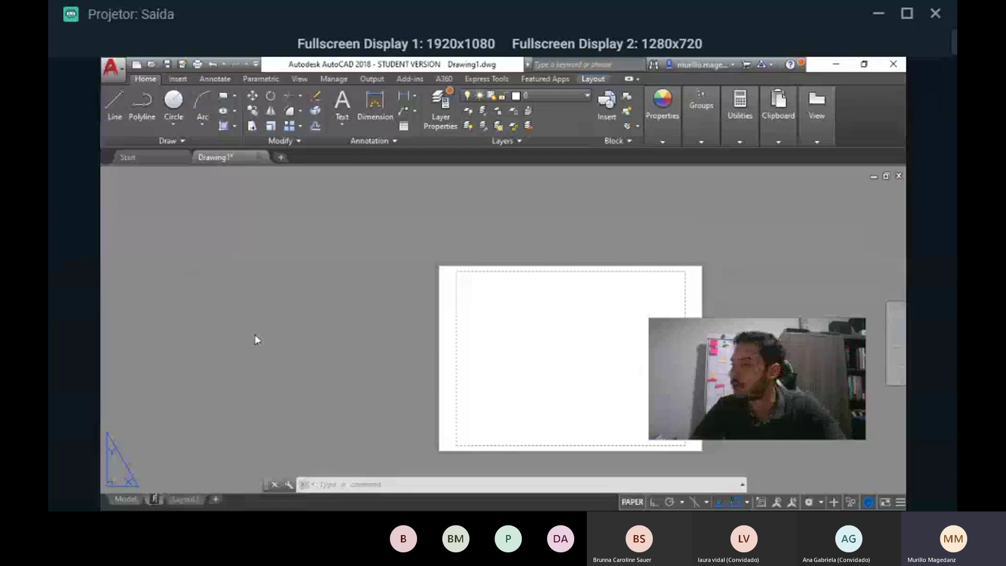
text(OLHA A1)
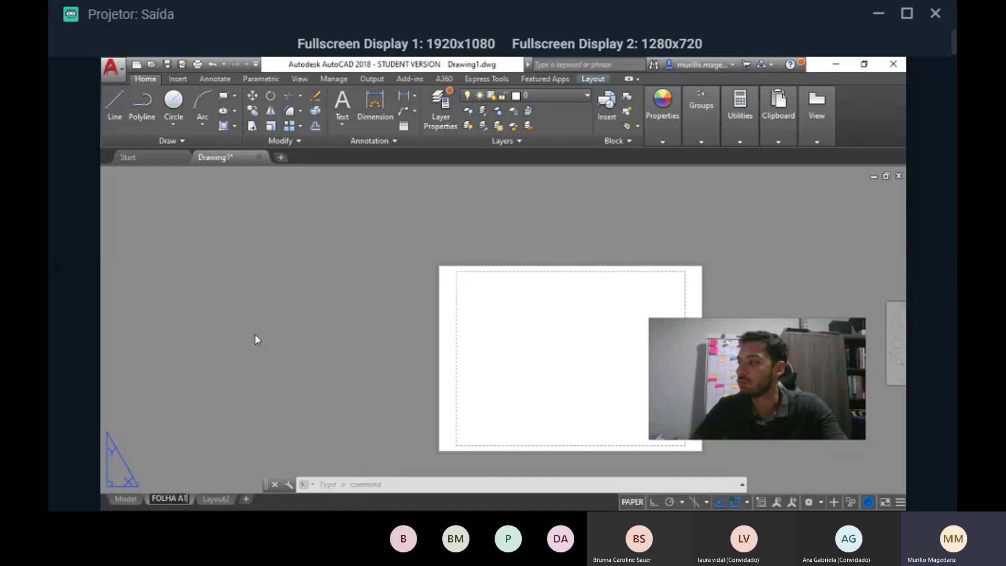
click(255, 336)
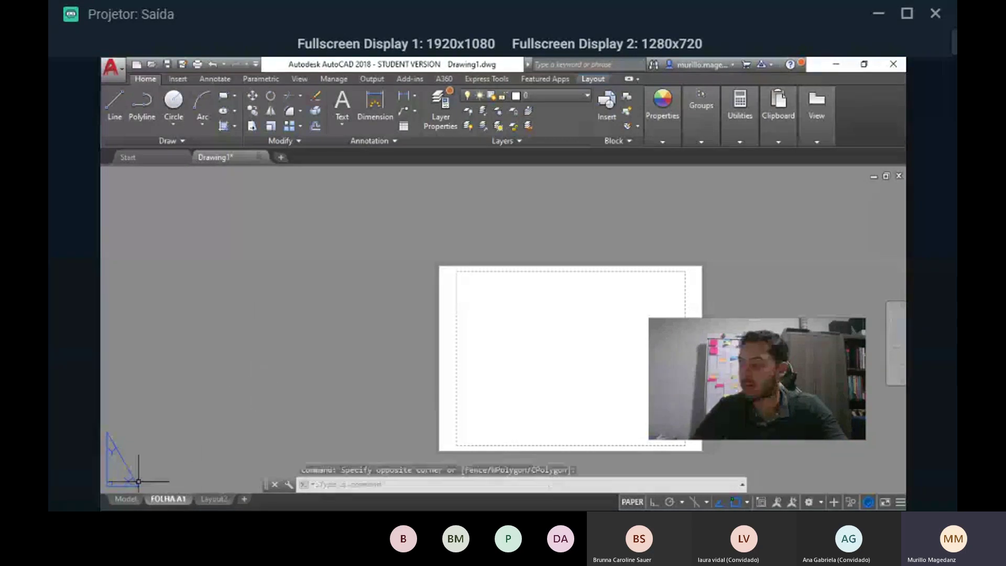
- Open the FOLHA A1 page setup for modification and choose AutoCAD PDF (High Quality Print).pc3 as its plotter
right_click(158, 501)
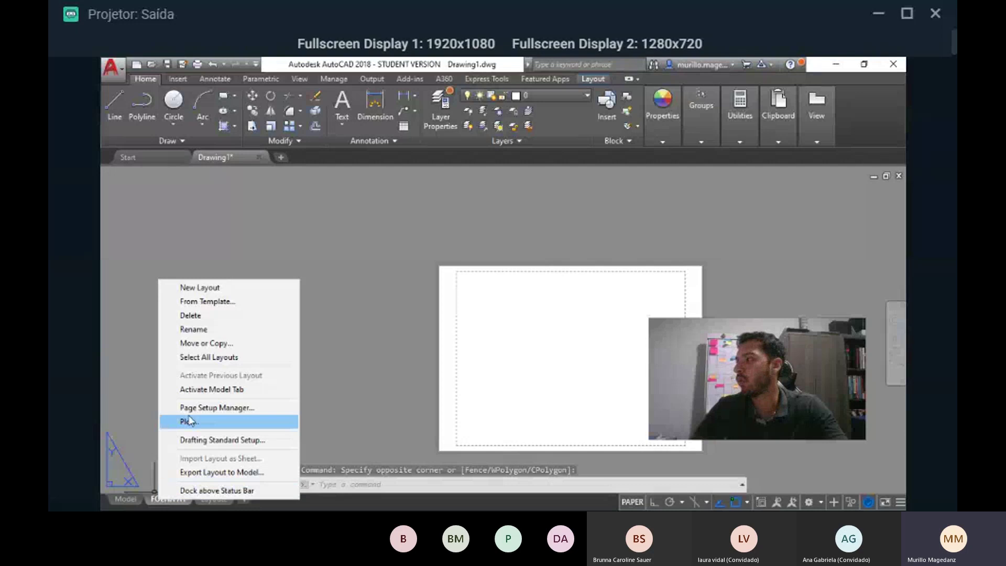
click(282, 407)
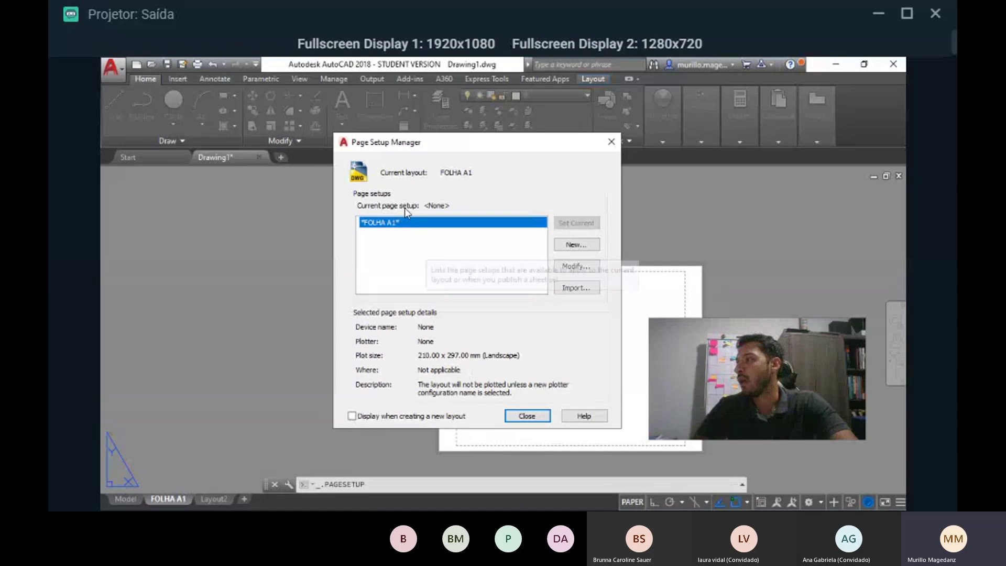
click(597, 267)
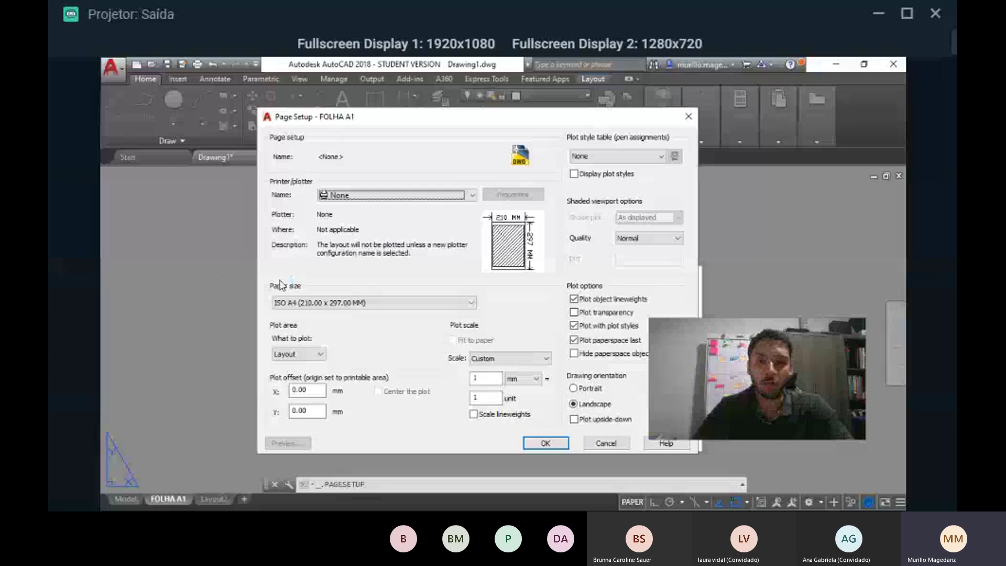
click(328, 192)
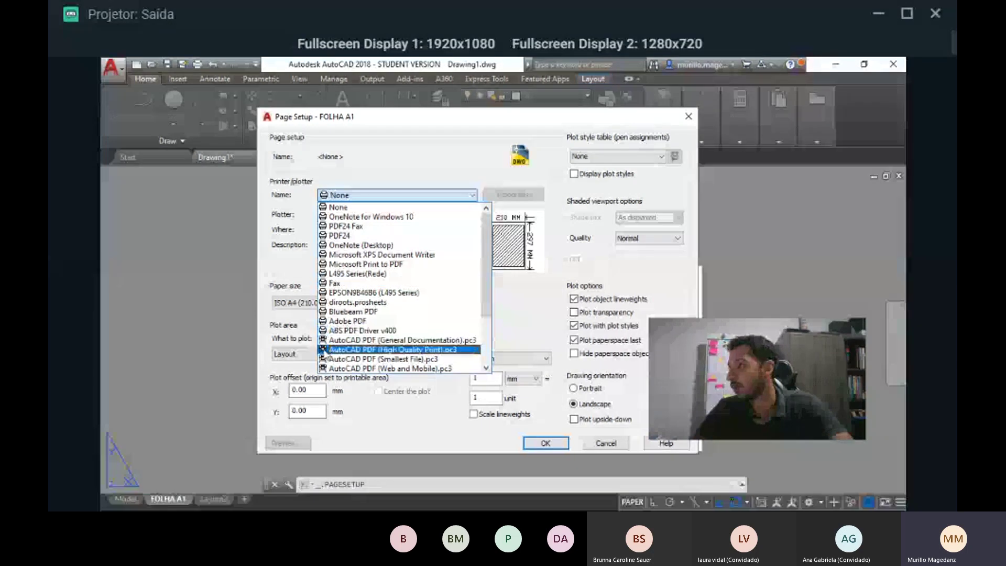
scroll(325, 335, down, 3)
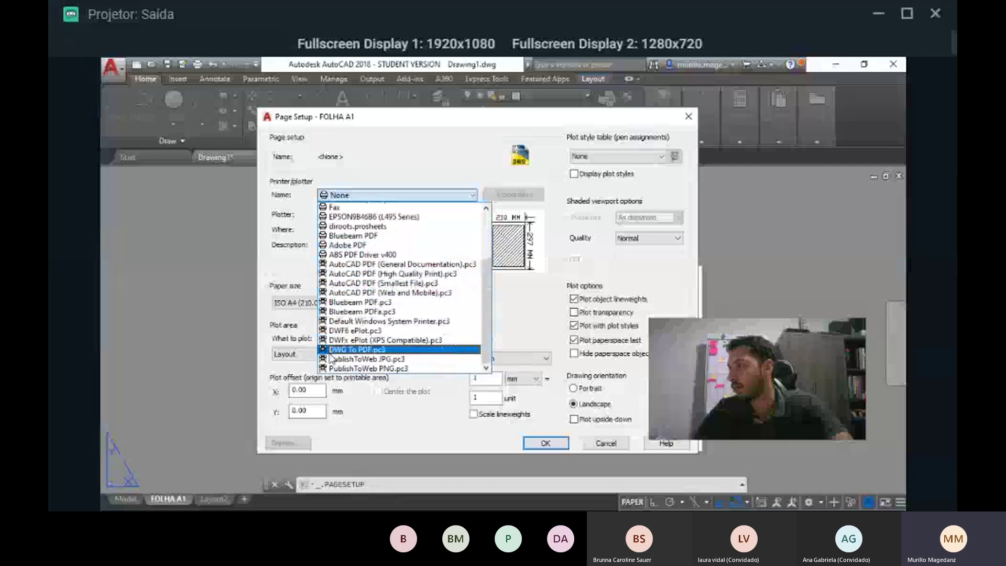
scroll(330, 306, up, 1)
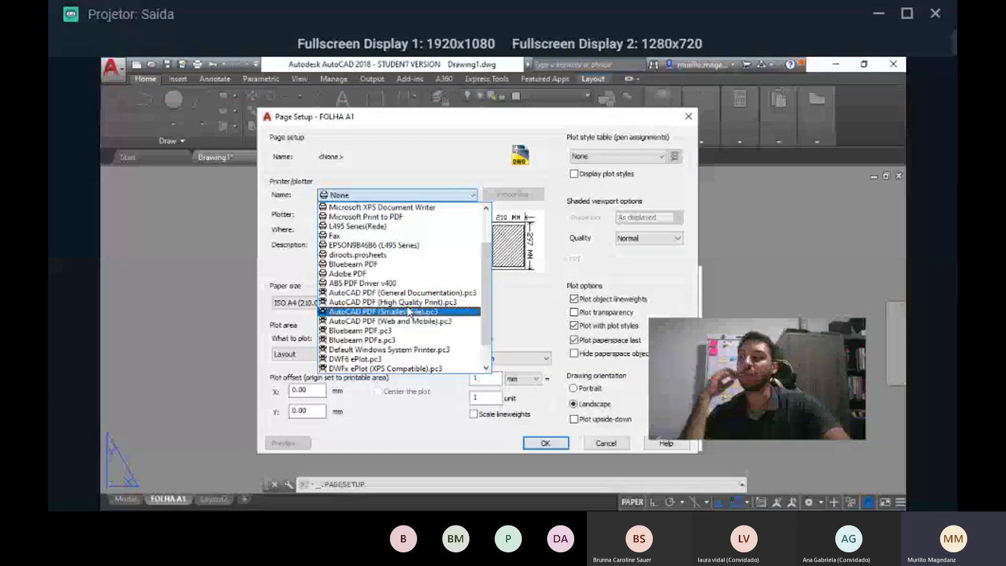
click(463, 303)
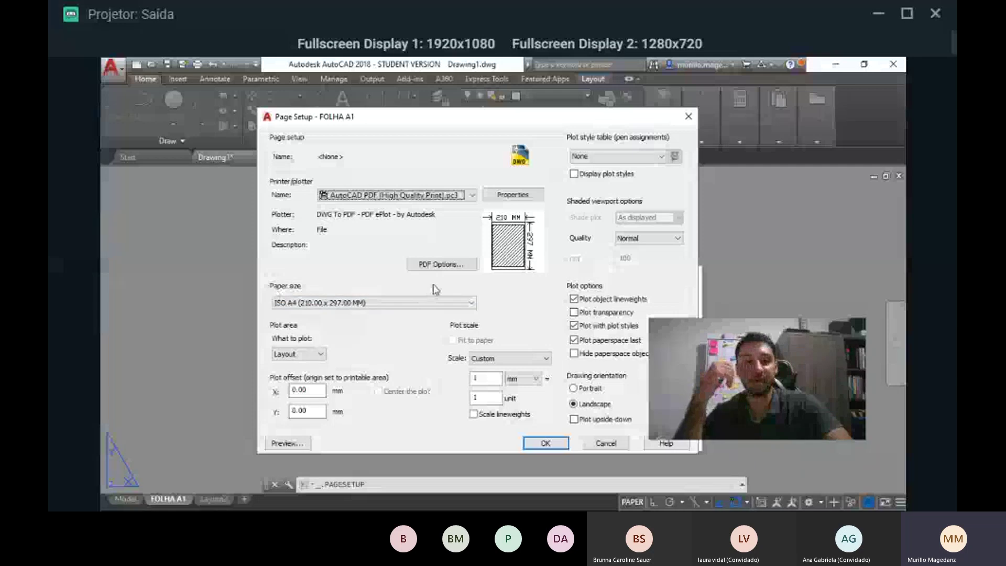
- Set the paper size to ISO full bleed A1 (841.00 x 594.00 MM)
click(391, 303)
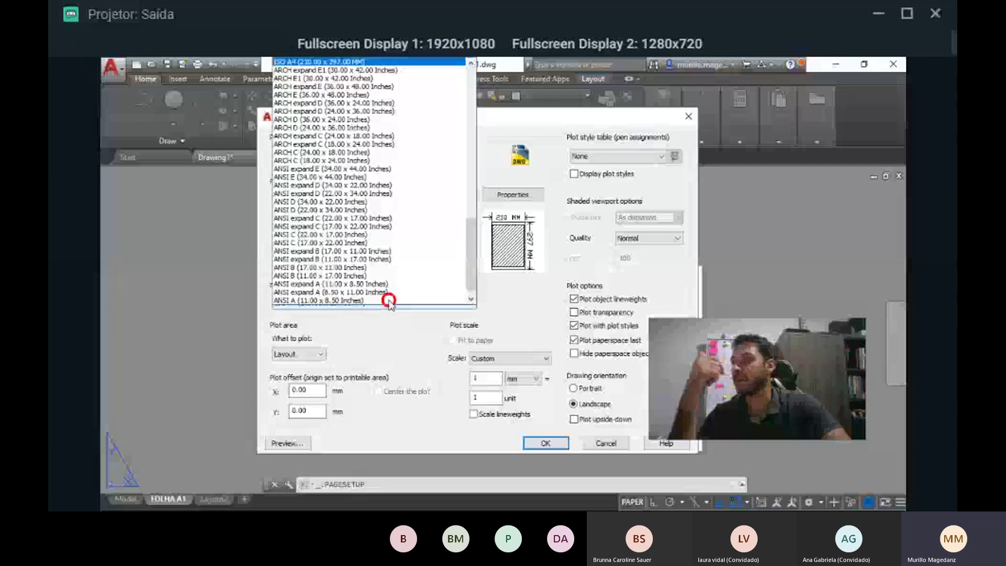
scroll(399, 248, down, 9)
scroll(397, 246, up, 7)
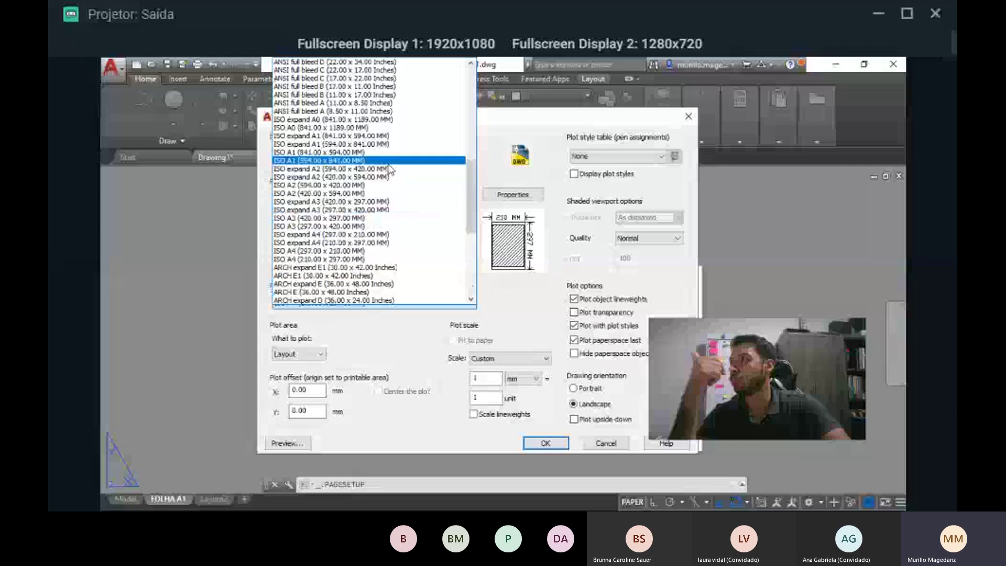
scroll(370, 187, up, 5)
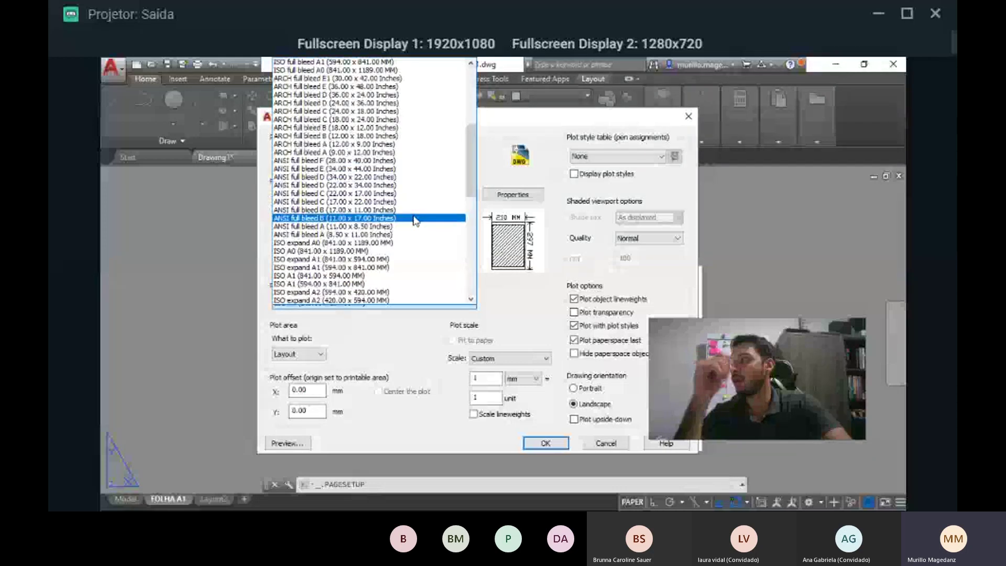
scroll(415, 220, up, 4)
scroll(397, 212, up, 4)
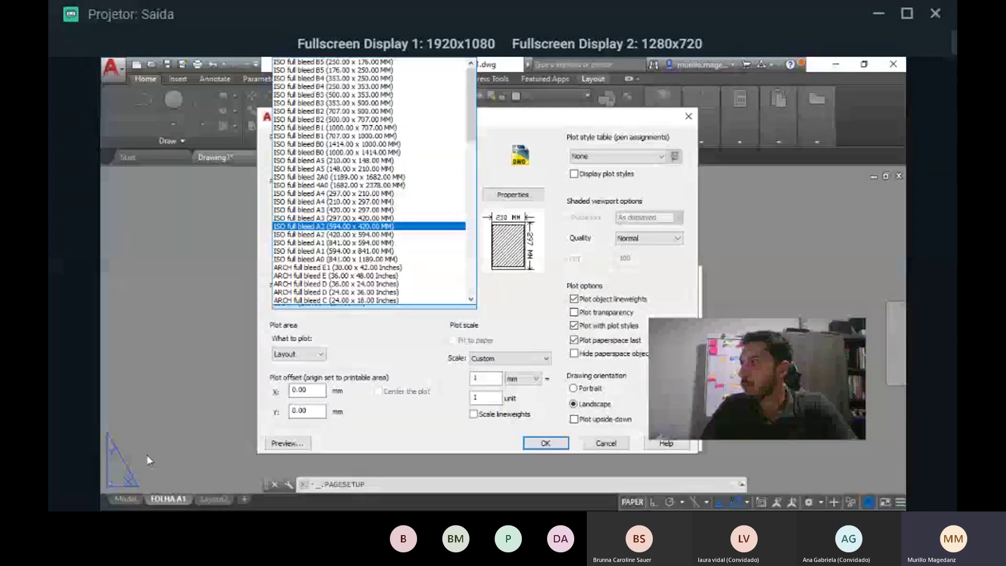
click(370, 243)
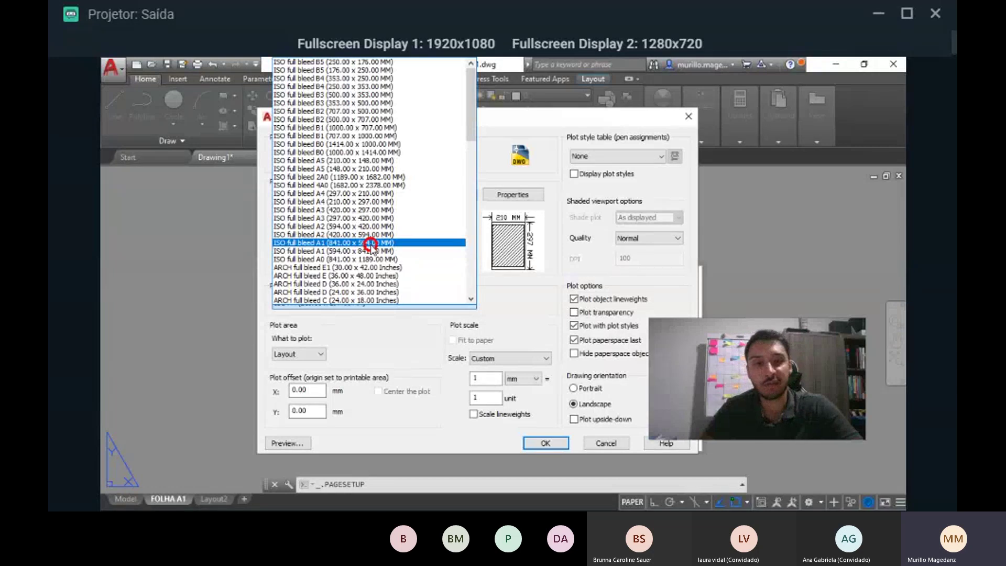
click(370, 243)
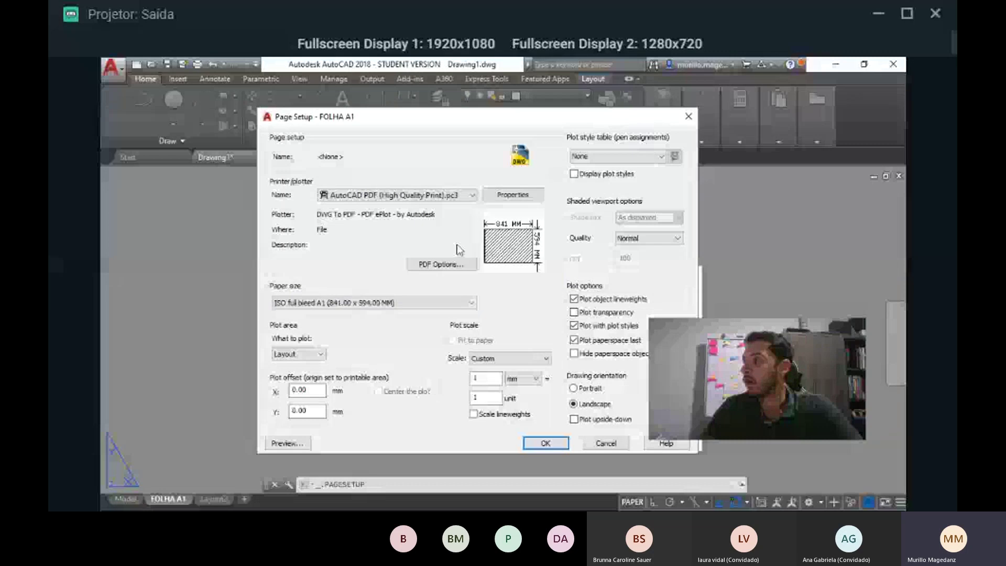
- Choose Layout as the area to plot in the FOLHA A1 page setup
mouse_move(516, 233)
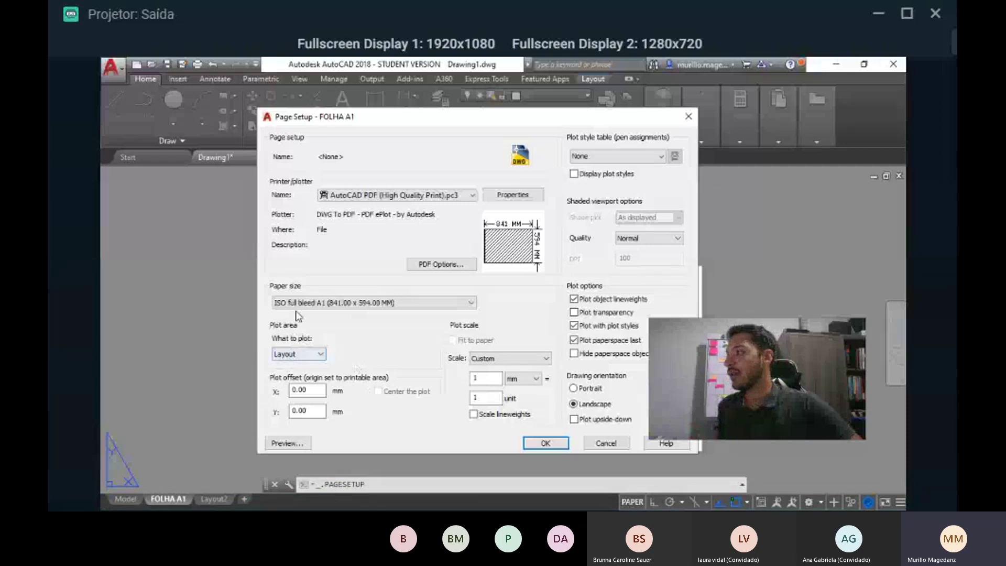
click(316, 355)
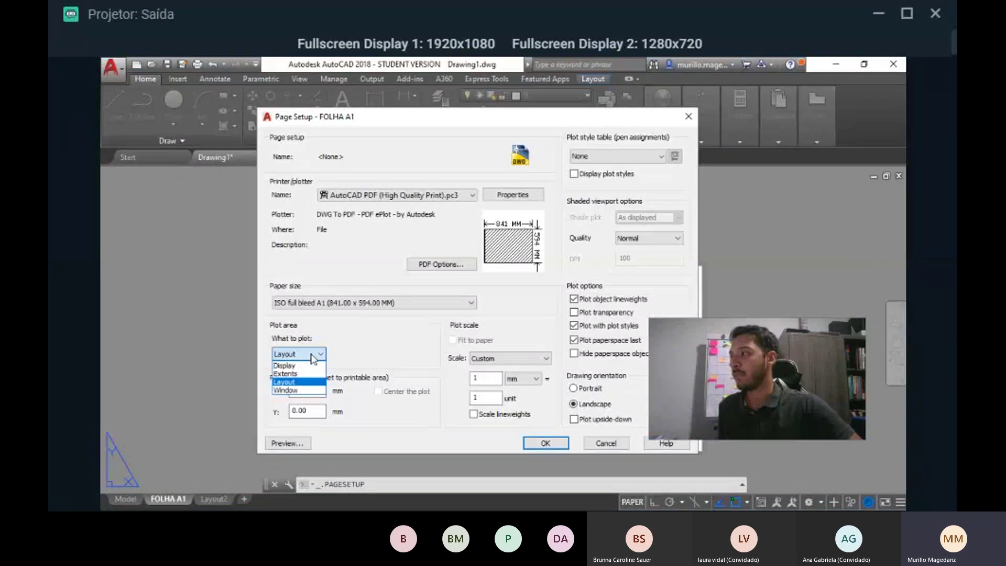
click(316, 383)
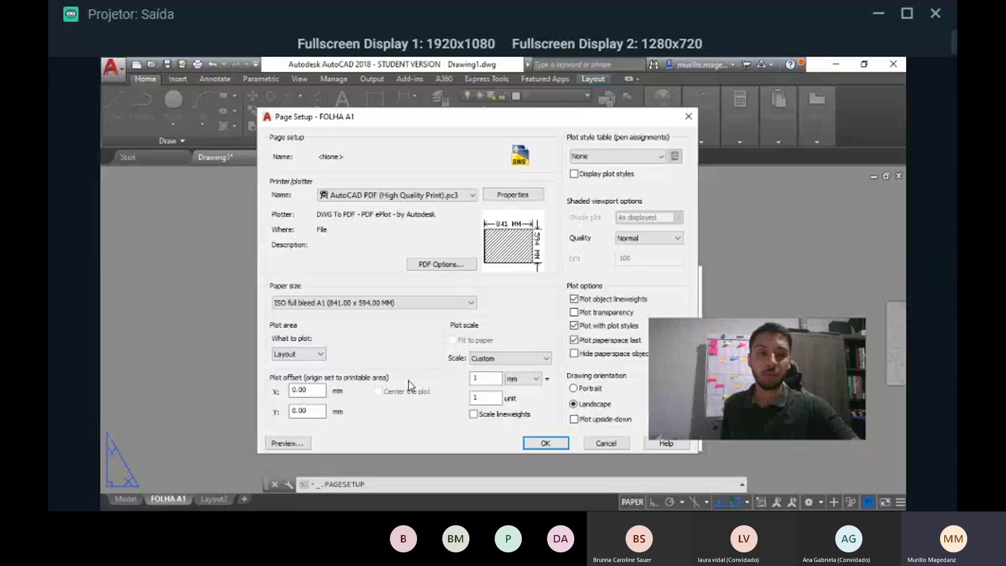
click(311, 359)
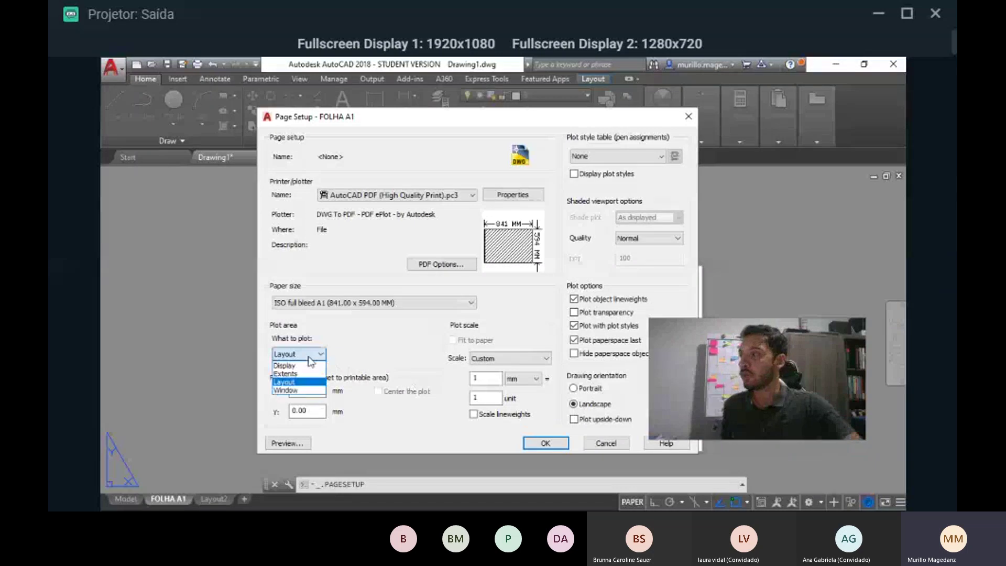
click(309, 386)
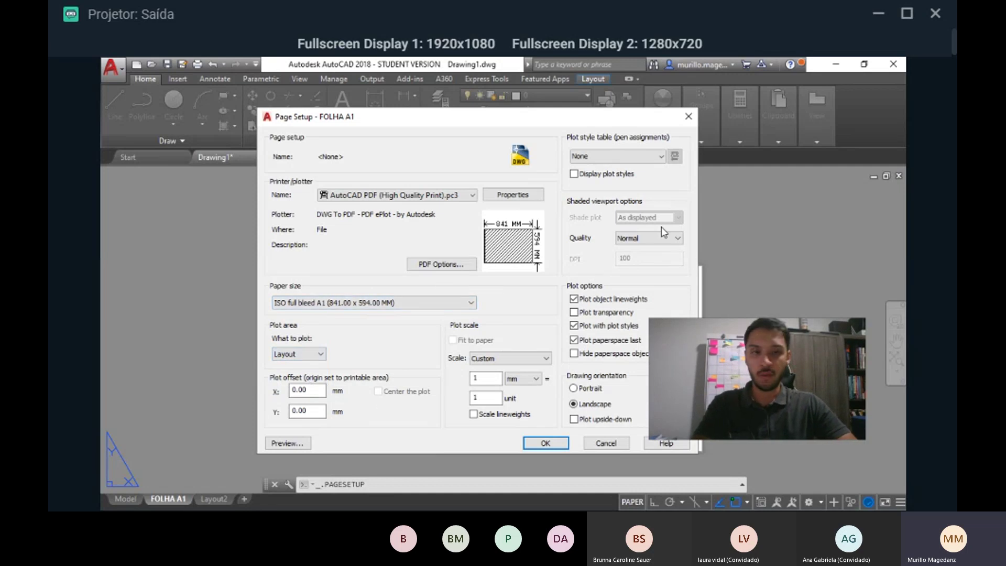
- Assign the acad.ctb plot style table and enable plot transparency, then apply the FOLHA A1 page setup
click(638, 157)
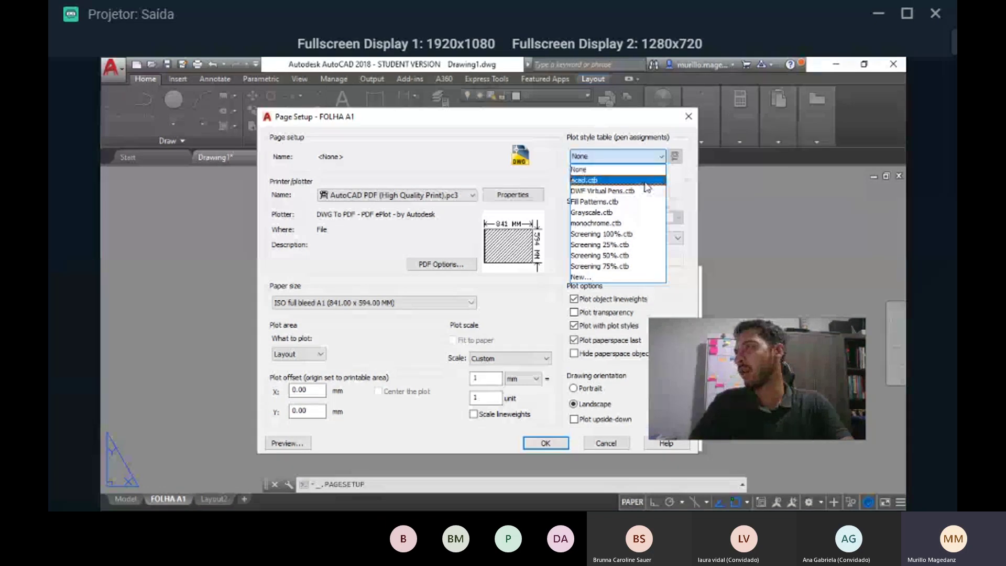
click(645, 181)
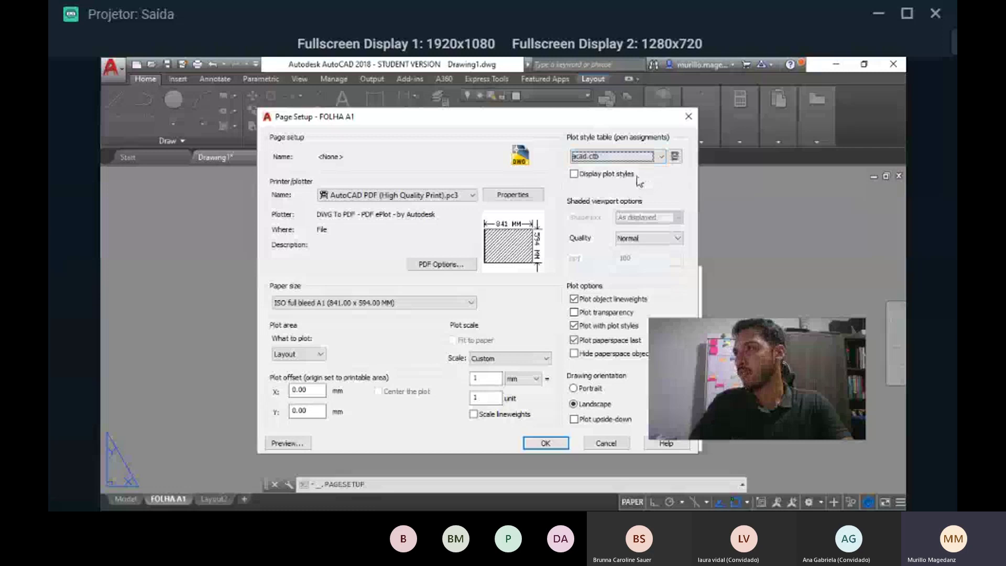
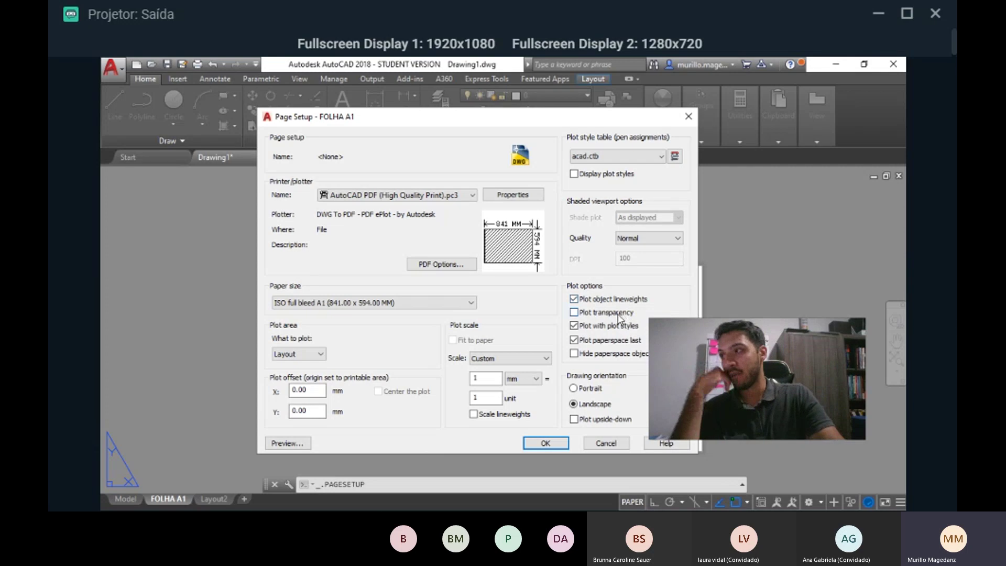
click(619, 314)
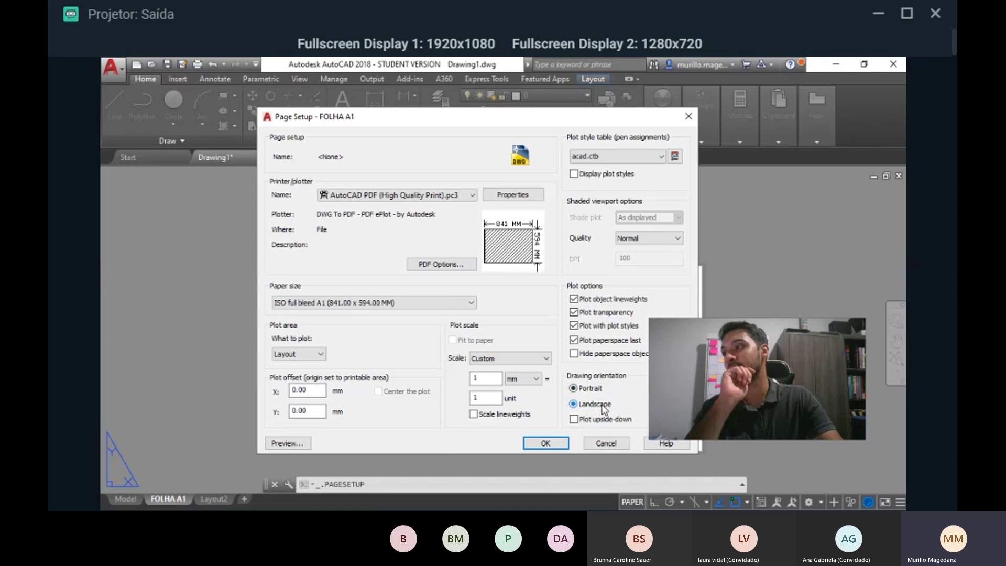
click(546, 443)
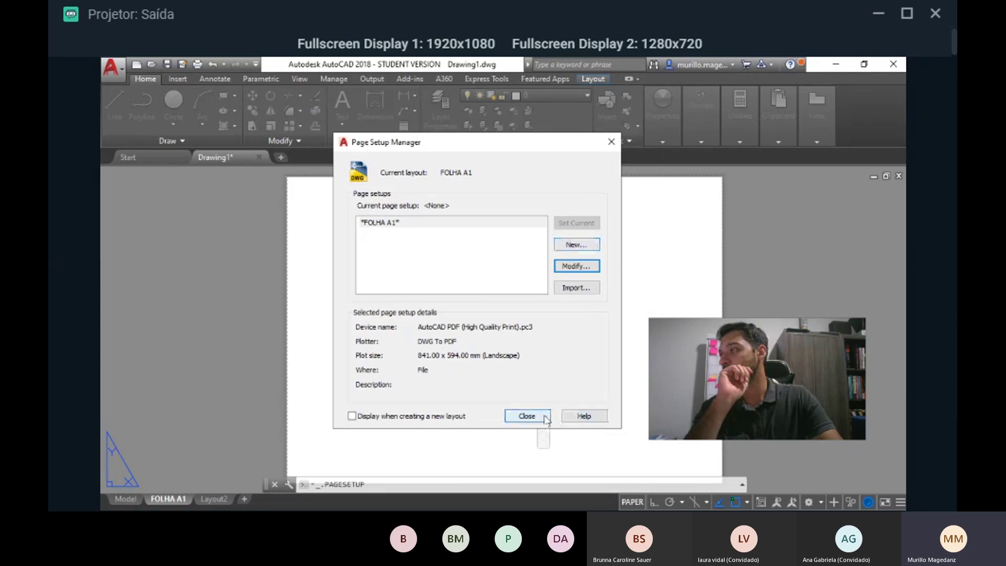
drag(542, 416, 553, 244)
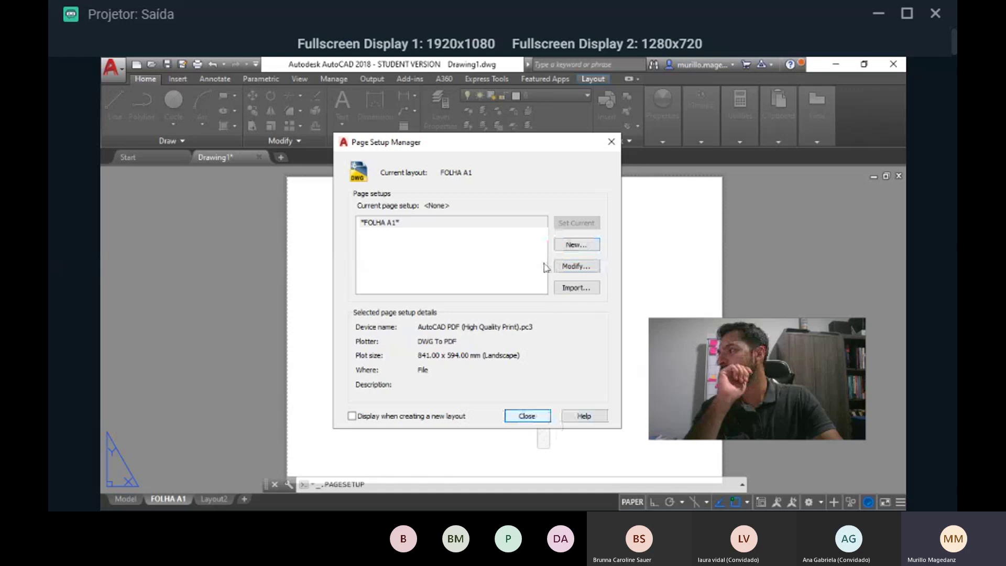
click(535, 416)
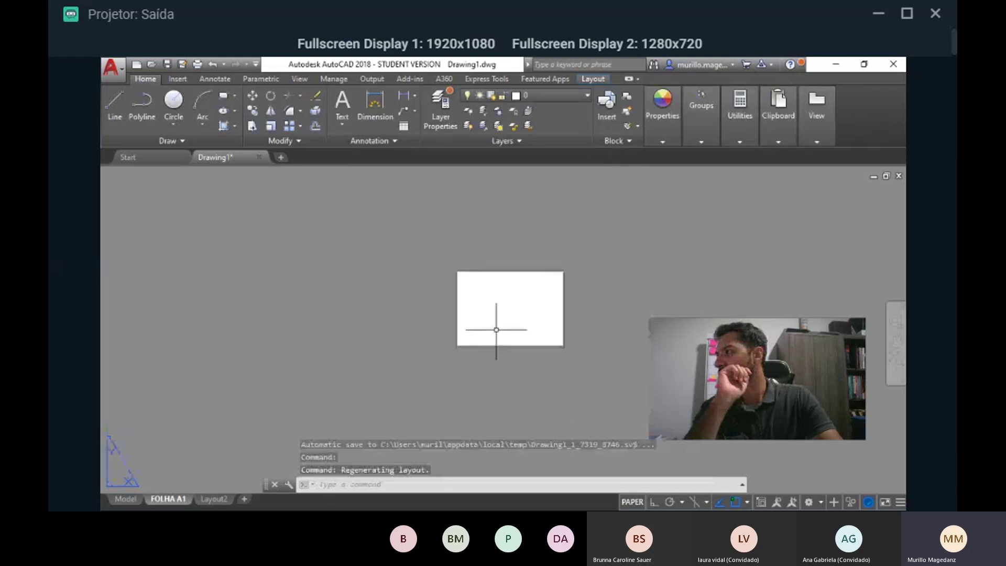
- Examine the edges and corners of the resized FOLHA A1 sheet in paper space
scroll(495, 330, up, 5)
middle_drag(501, 308, 472, 411)
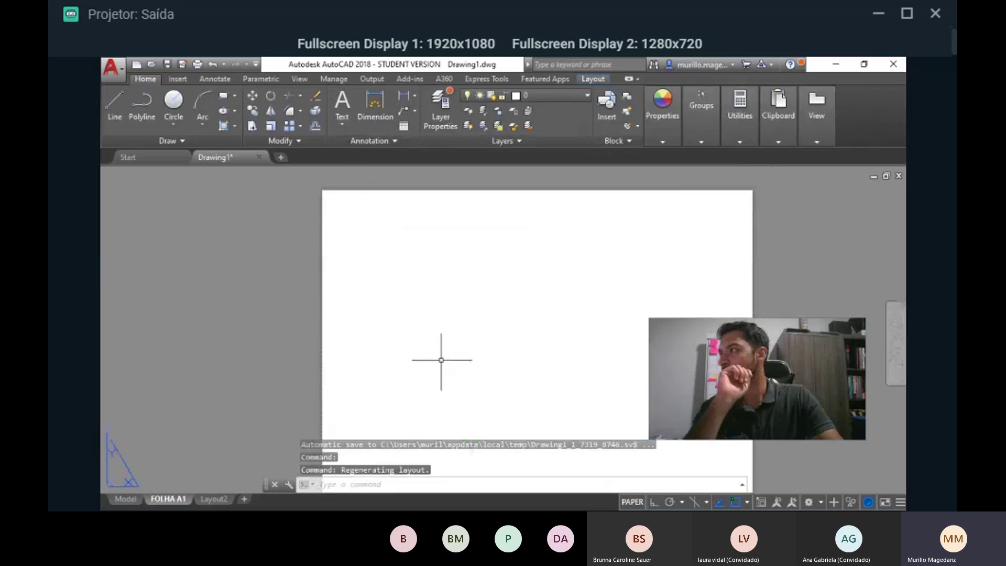
scroll(322, 180, up, 5)
scroll(309, 222, up, 10)
scroll(319, 275, down, 10)
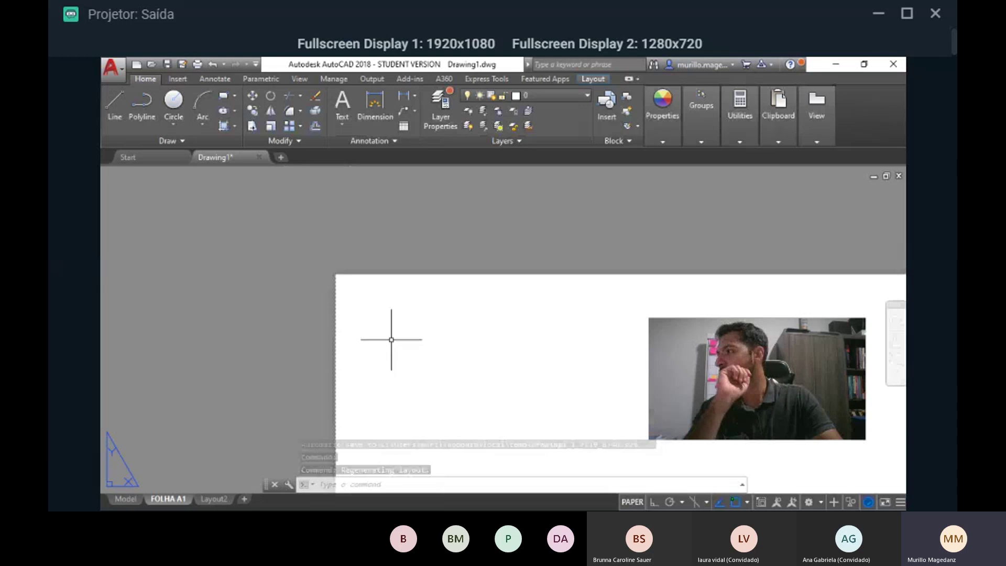
middle_drag(390, 339, 292, 230)
scroll(284, 242, down, 8)
scroll(265, 317, up, 8)
scroll(325, 339, down, 3)
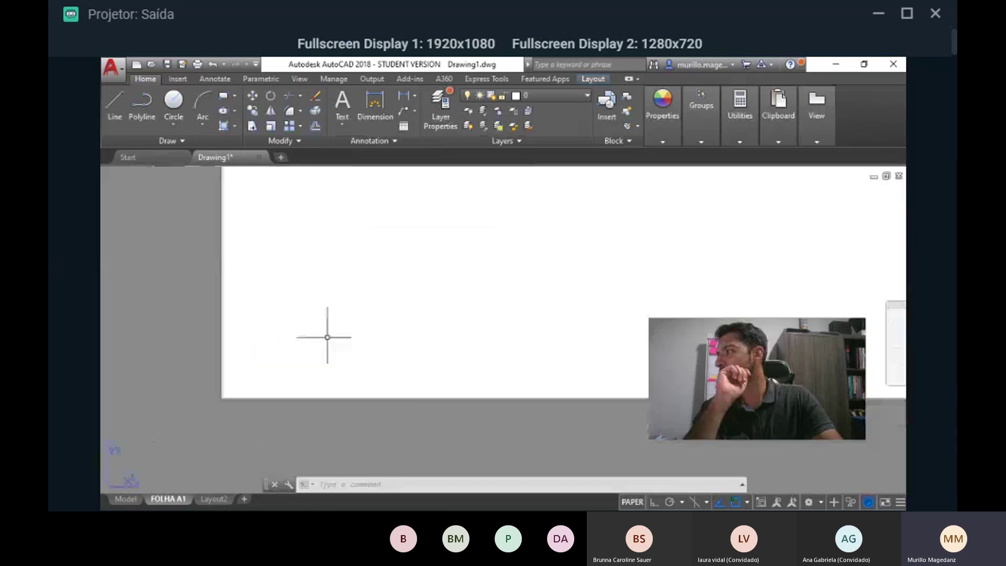
- Reopen the FOLHA A1 page setup, check the plot scale, and preview the plotted sheet before returning to the settings
right_click(163, 499)
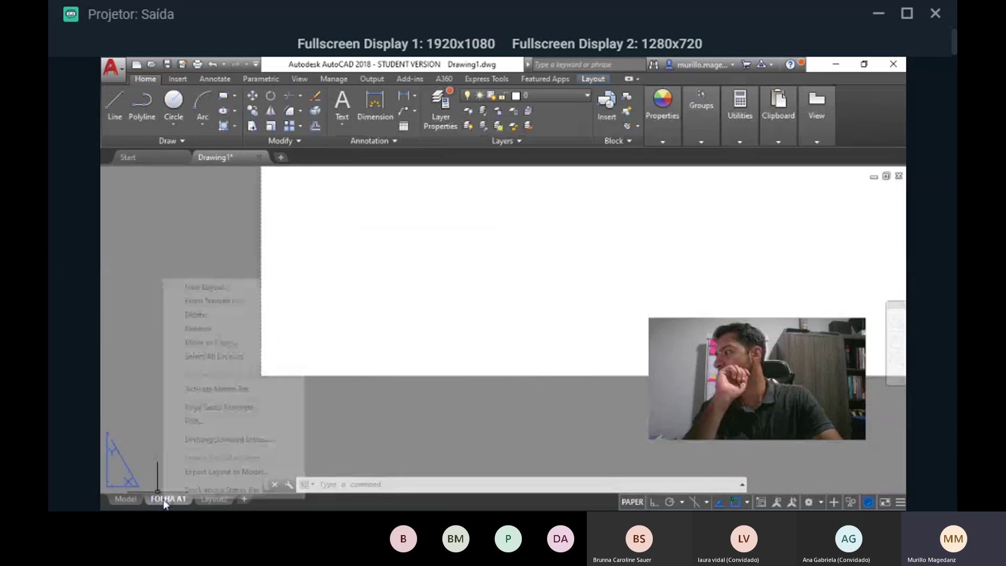
click(244, 406)
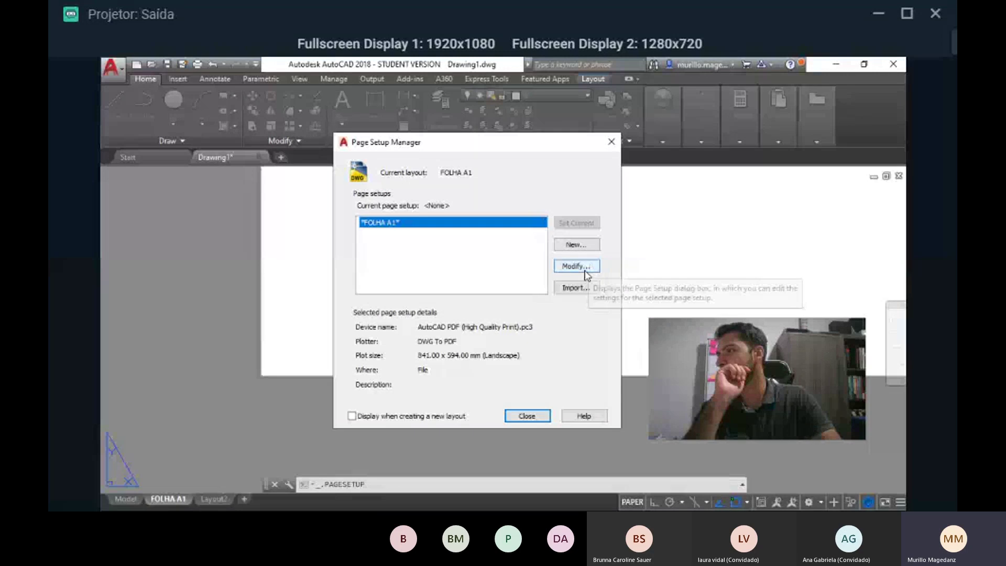
click(579, 268)
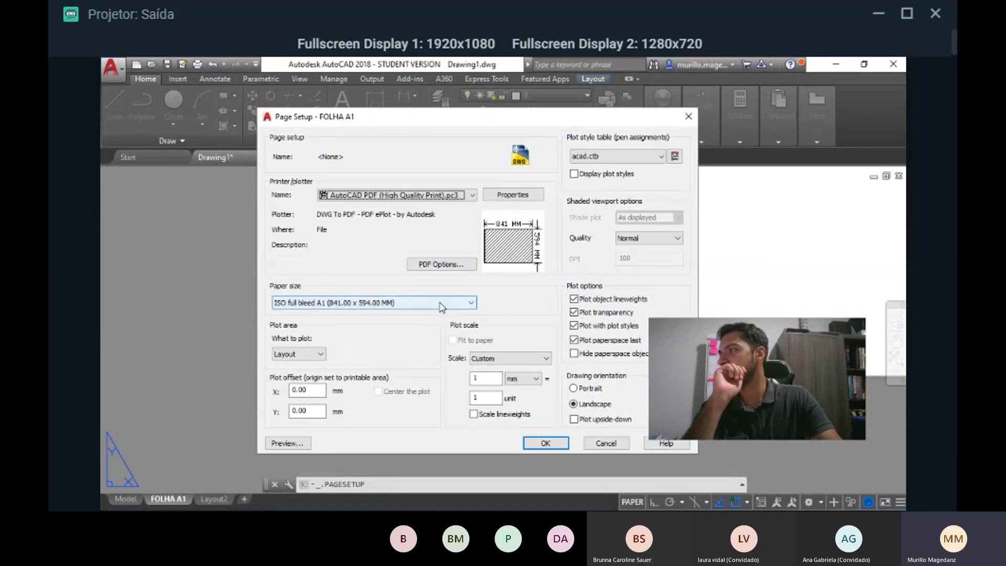
click(492, 359)
click(493, 361)
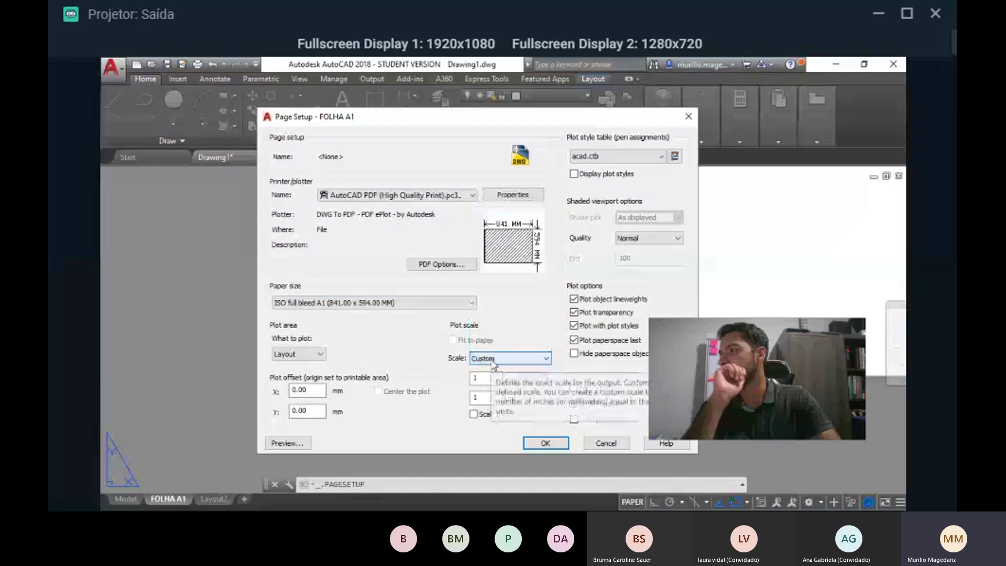
click(289, 443)
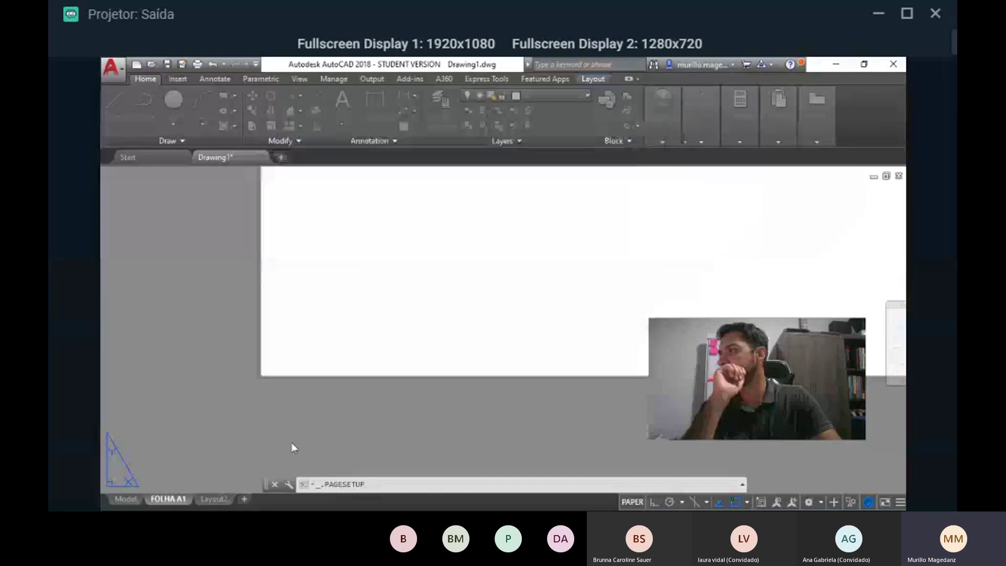
scroll(333, 169, up, 5)
scroll(265, 135, down, 5)
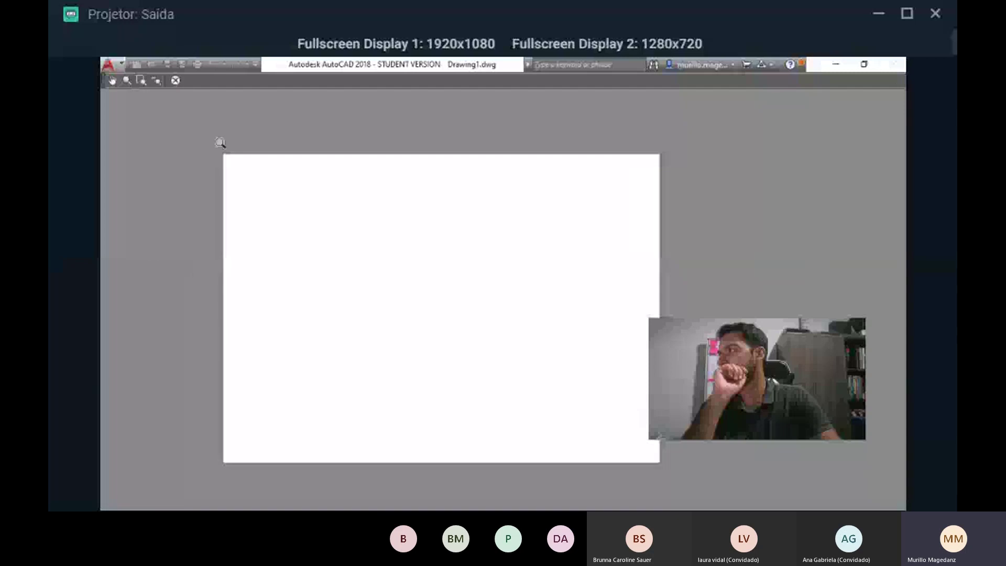
click(177, 80)
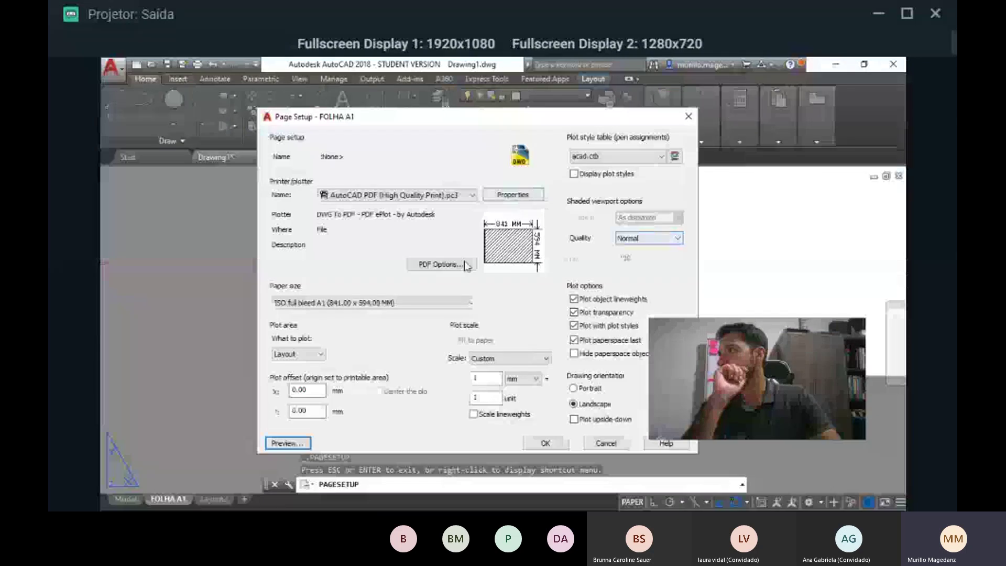
- Check the PDF options, accept them, and look through the media sizes in the PDF plotter's properties
click(452, 264)
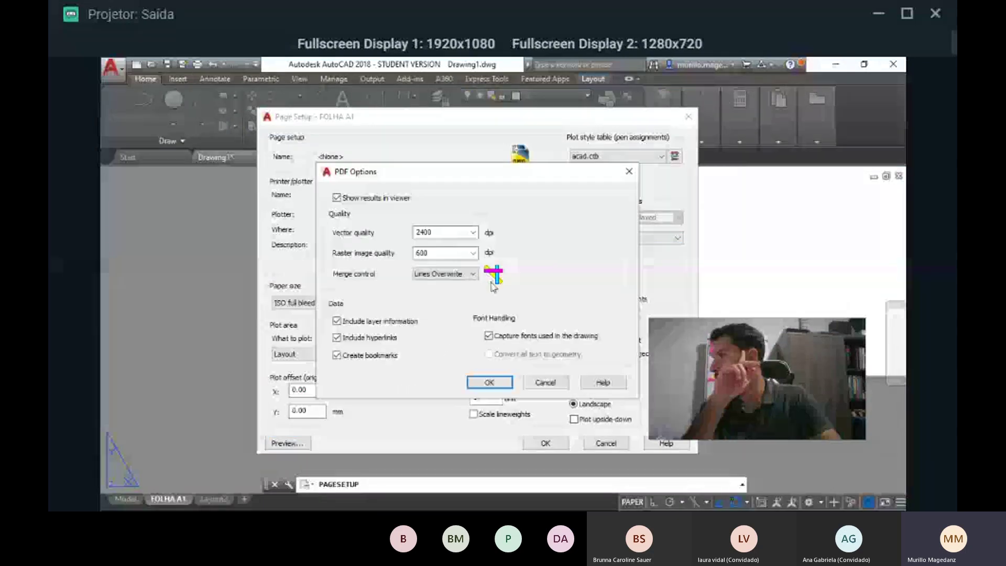
click(498, 383)
click(516, 195)
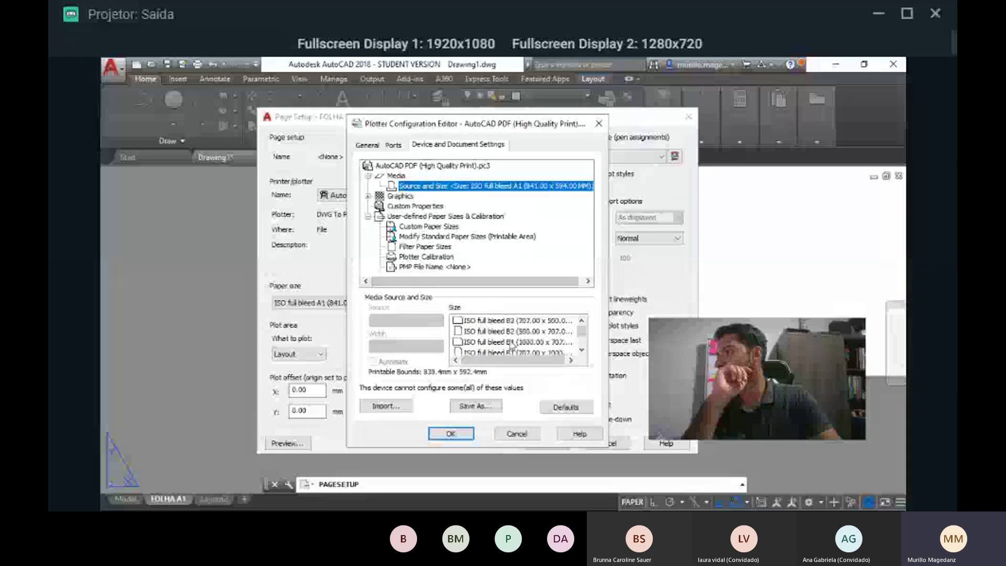
drag(608, 414, 834, 414)
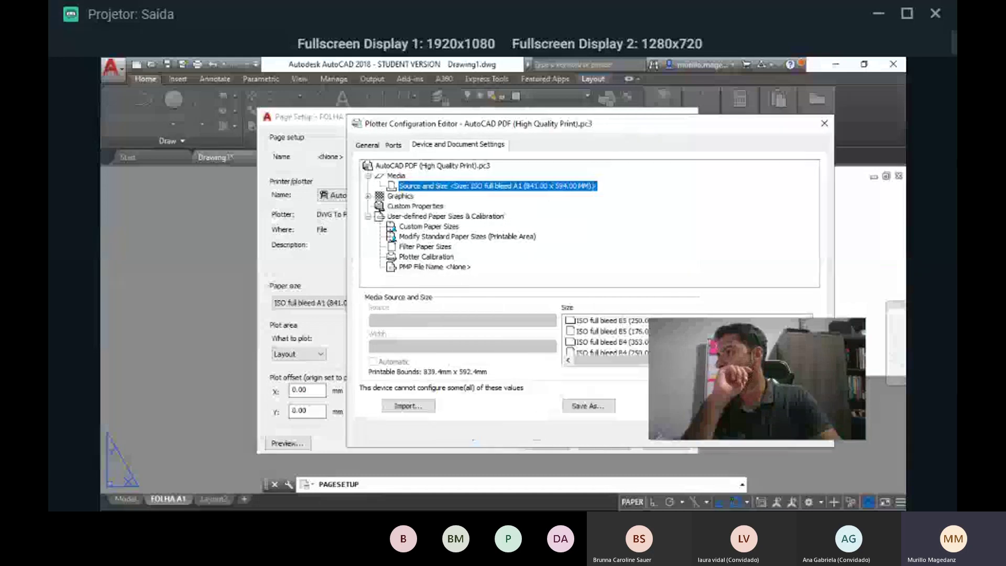
scroll(618, 338, up, 10)
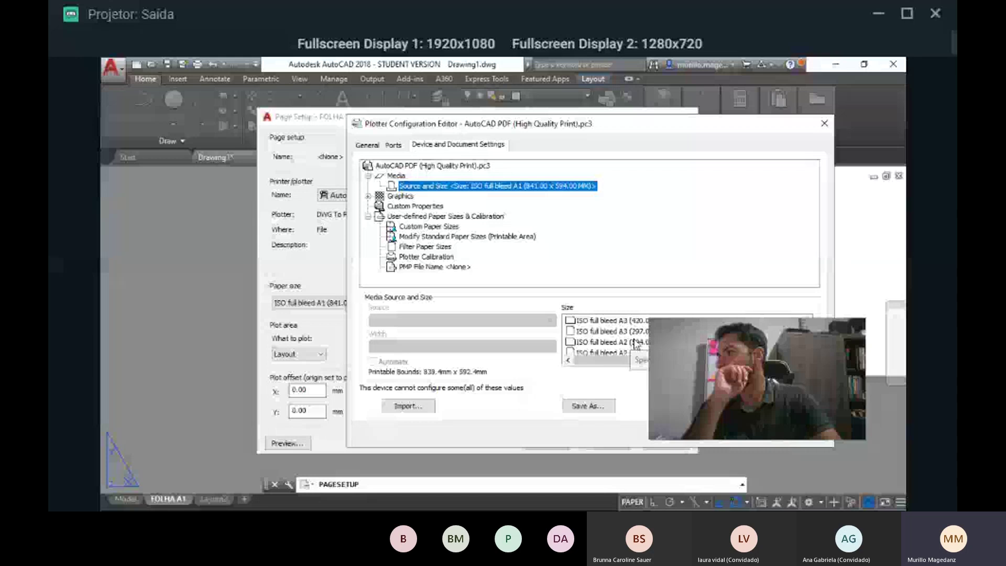
- Open the printable area settings of the standard paper size ISO full bleed A1 (841.00 x 594.00 MM)
click(445, 226)
click(453, 236)
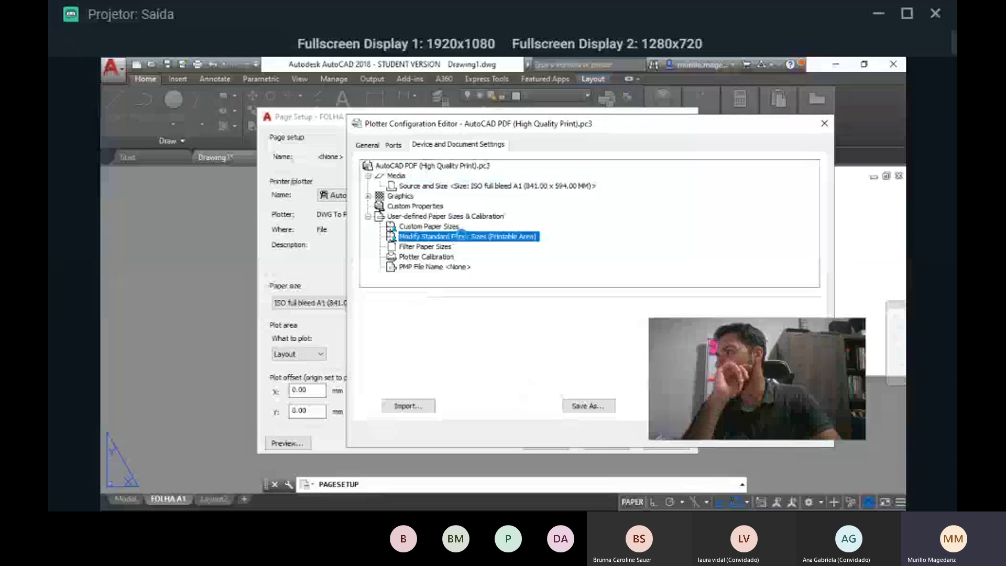
scroll(603, 333, up, 5)
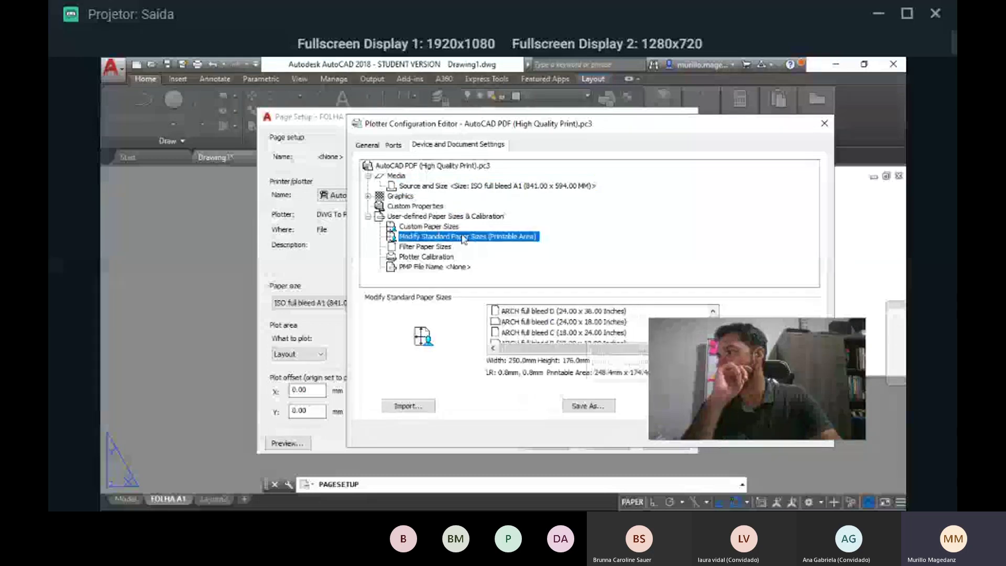
scroll(529, 327, down, 5)
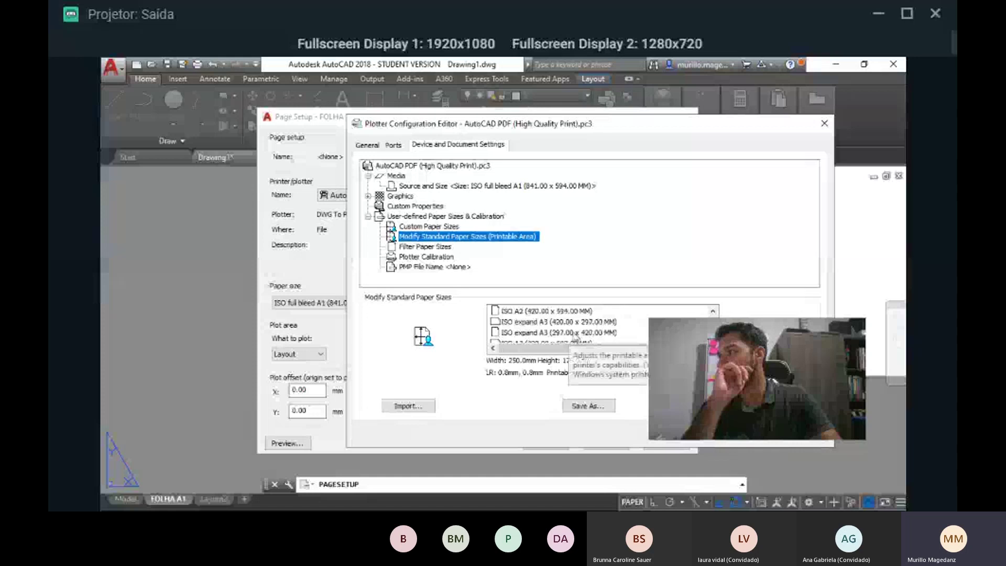
scroll(554, 338, up, 5)
scroll(596, 336, down, 2)
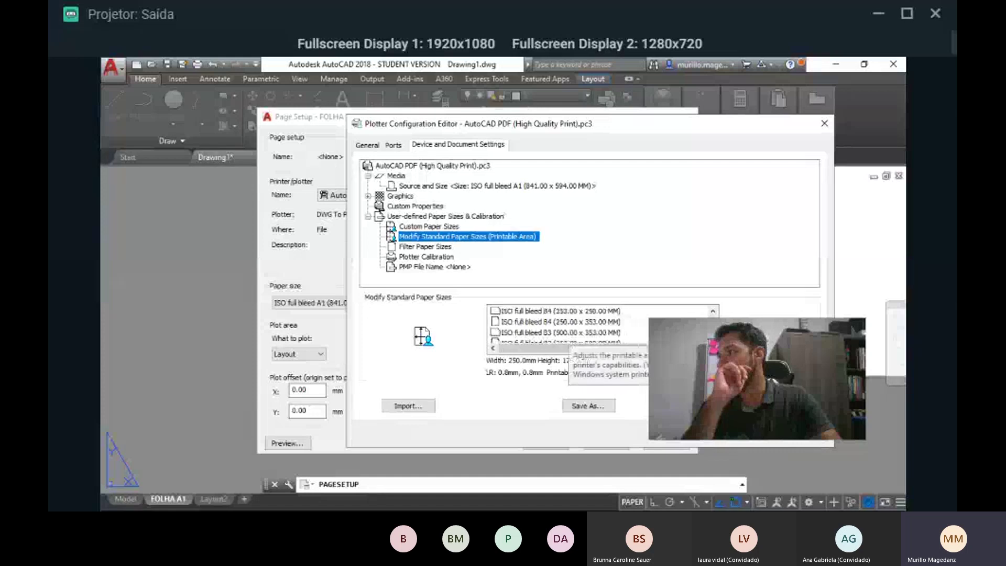
scroll(596, 336, down, 5)
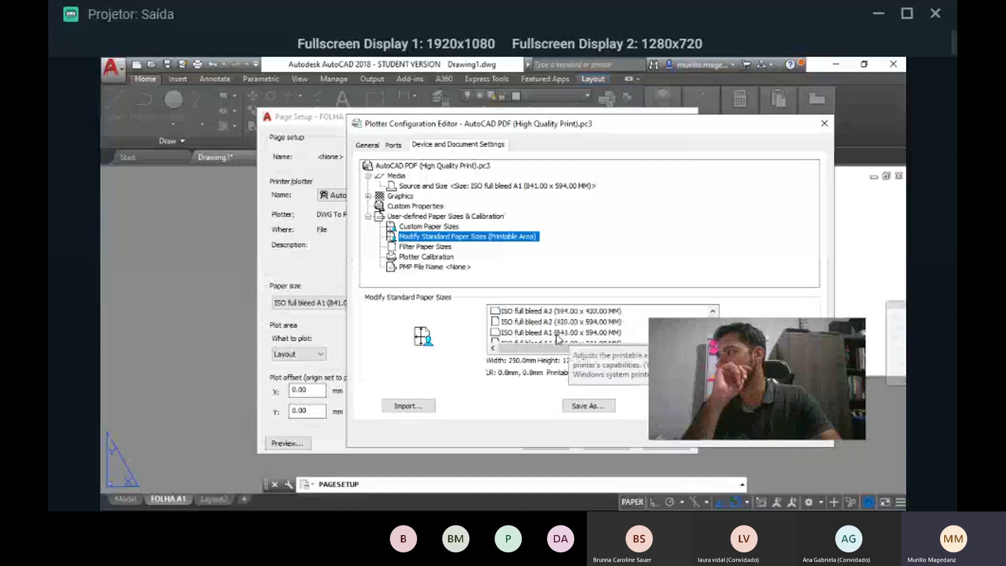
double_click(562, 332)
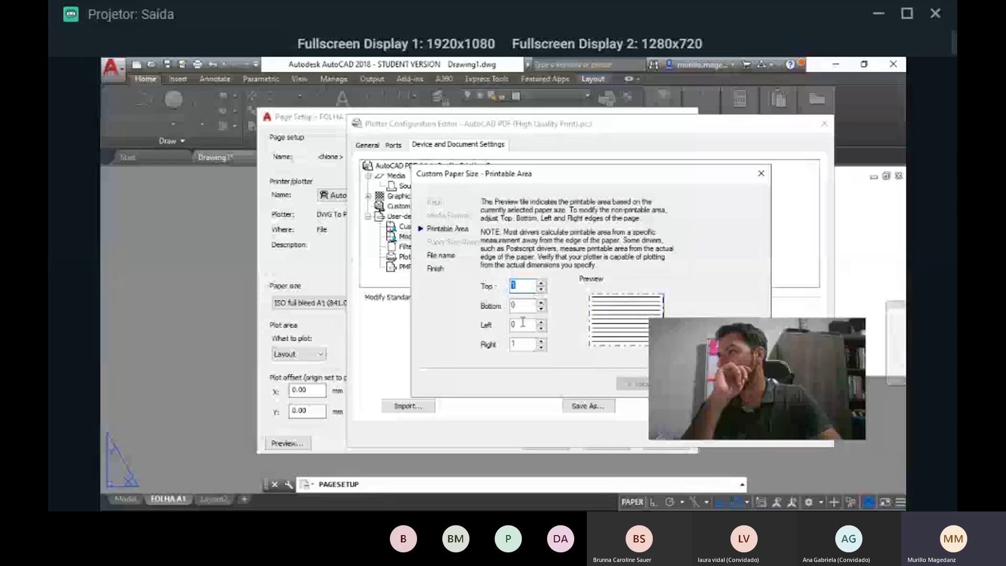
- Set the paper's top and right non-printable margins to 0 and finish, keeping the proposed PMP file name
text(0)
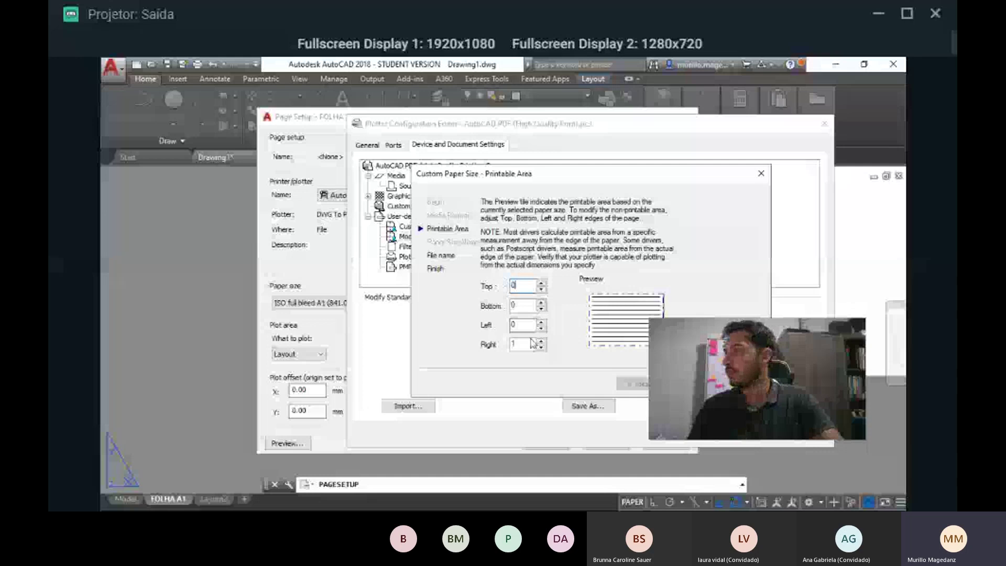
drag(531, 343, 500, 344)
text(0)
key(Return)
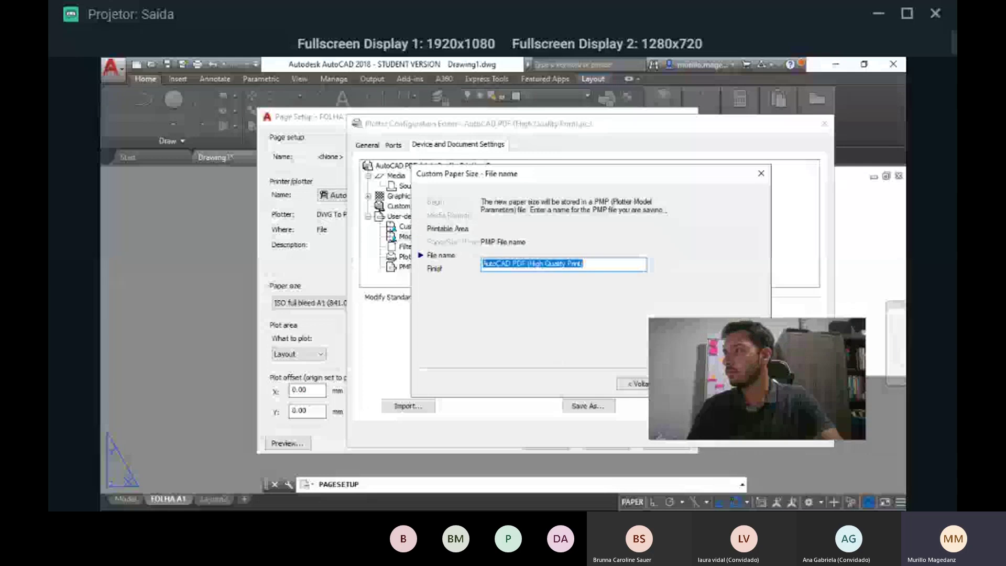
key(Return)
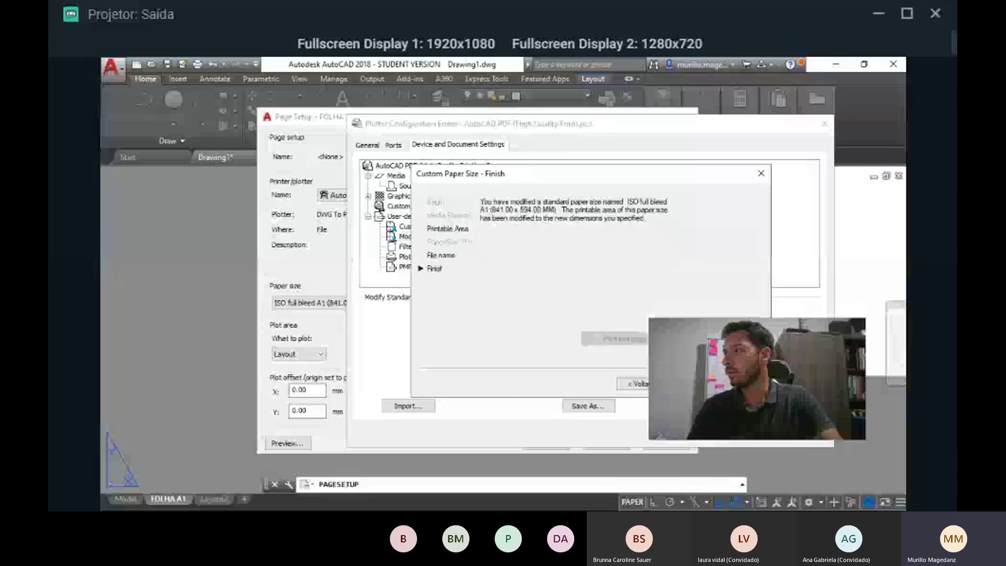
key(Return)
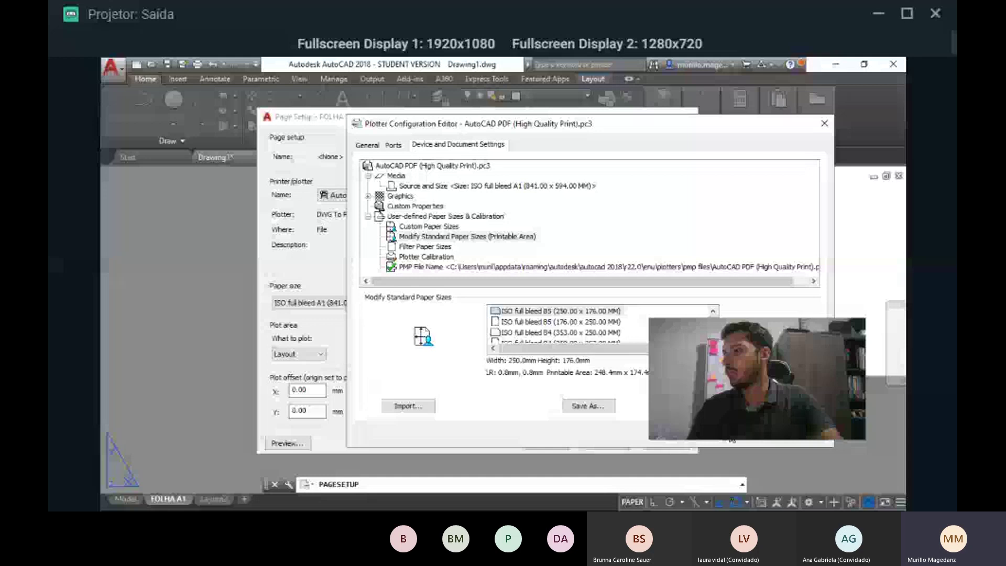
- Accept the modified plotter configuration, apply the FOLHA A1 page setup, and close the Page Setup Manager
key(Return)
key(Return)
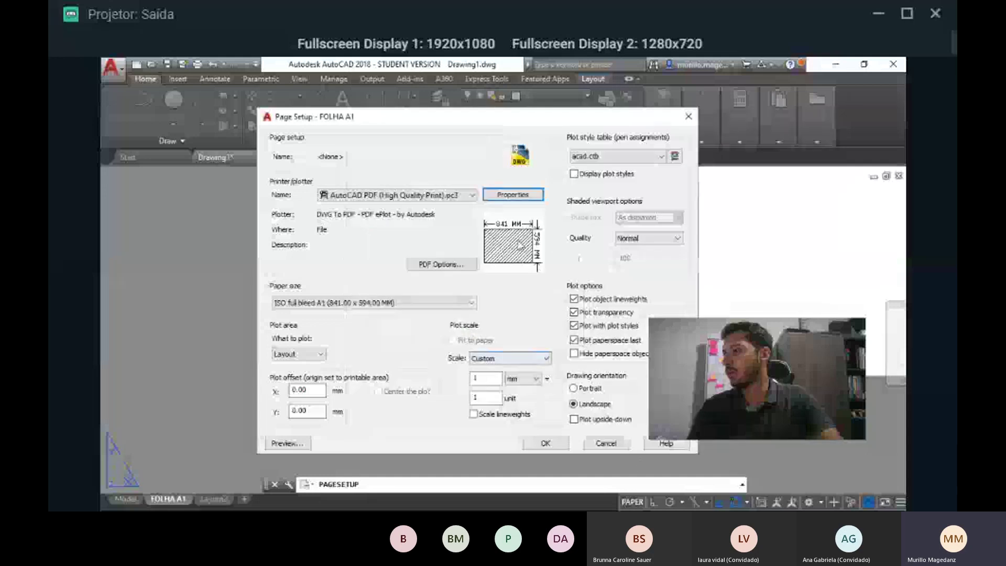
click(548, 445)
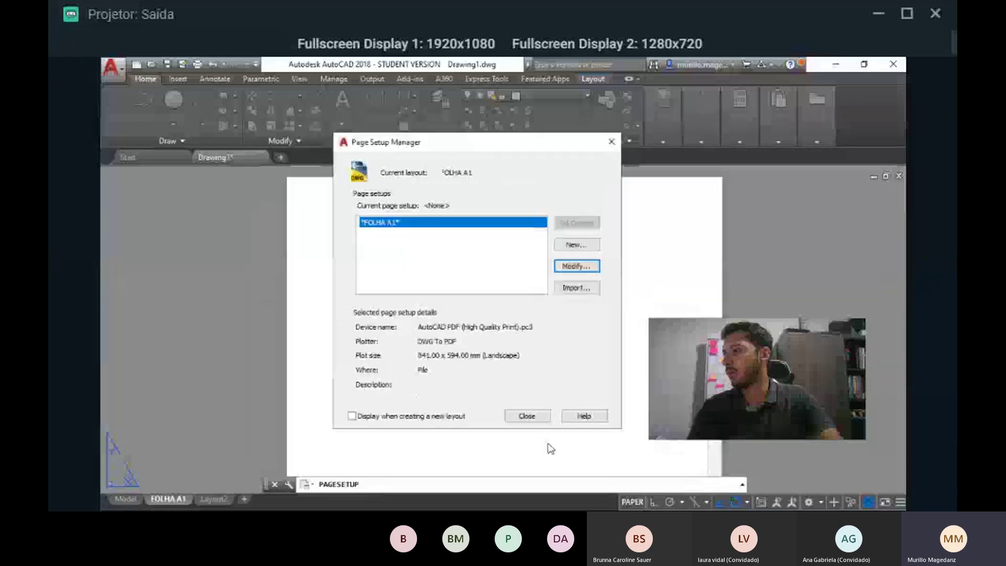
click(531, 418)
- Inspect the FOLHA A1 sheet's edges and corners for any remaining printable-area margin
scroll(532, 395, down, 4)
scroll(481, 399, up, 6)
middle_drag(341, 426, 372, 356)
scroll(369, 350, up, 6)
scroll(397, 350, down, 8)
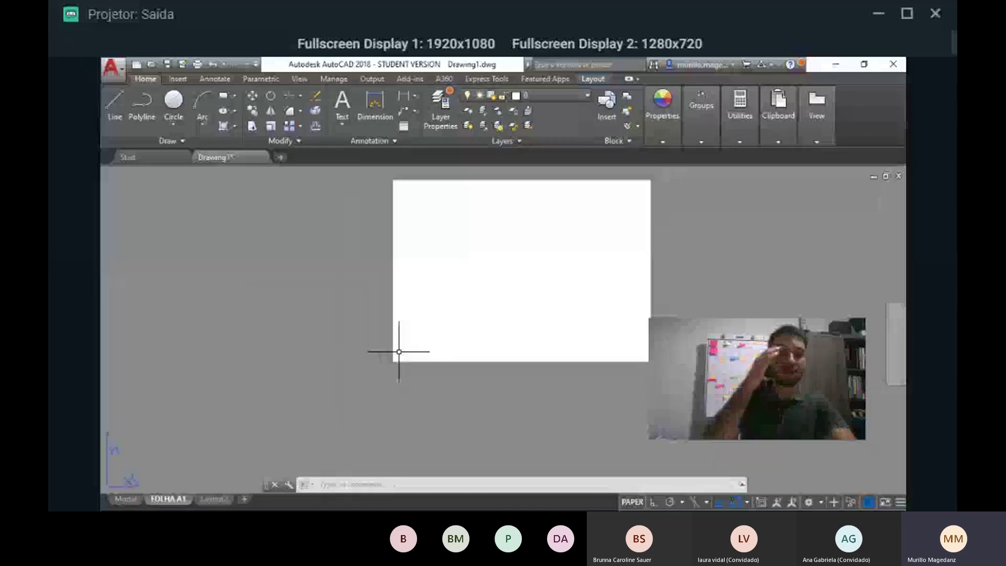
middle_drag(498, 278, 370, 328)
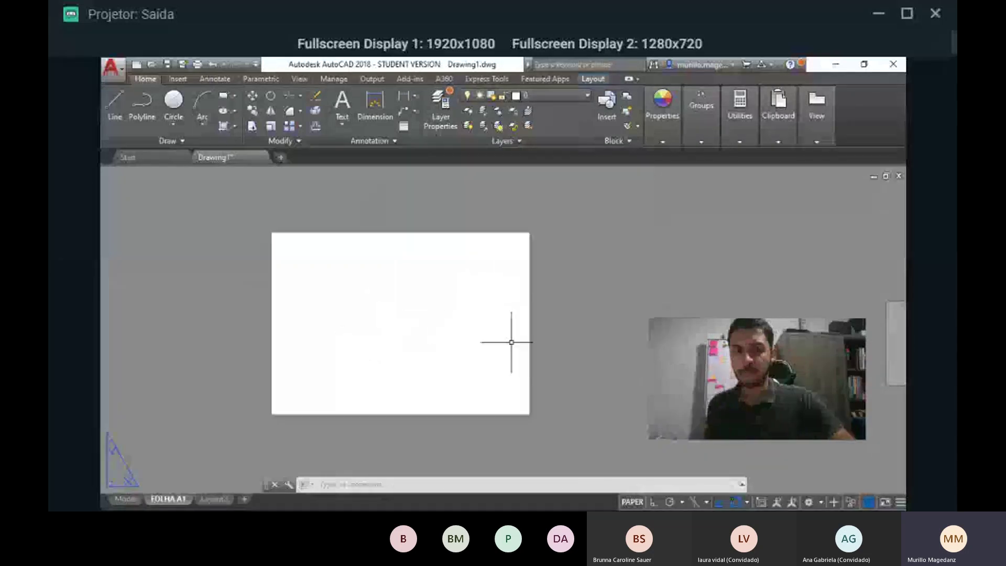
scroll(385, 236, up, 8)
scroll(264, 267, down, 4)
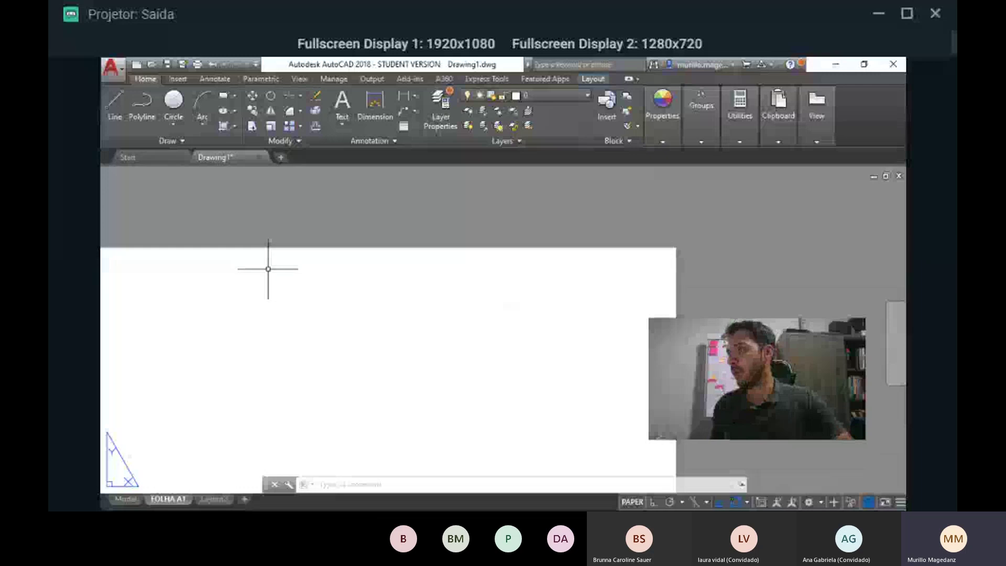
scroll(408, 271, down, 2)
middle_drag(410, 268, 627, 145)
scroll(542, 317, down, 4)
scroll(451, 330, down, 2)
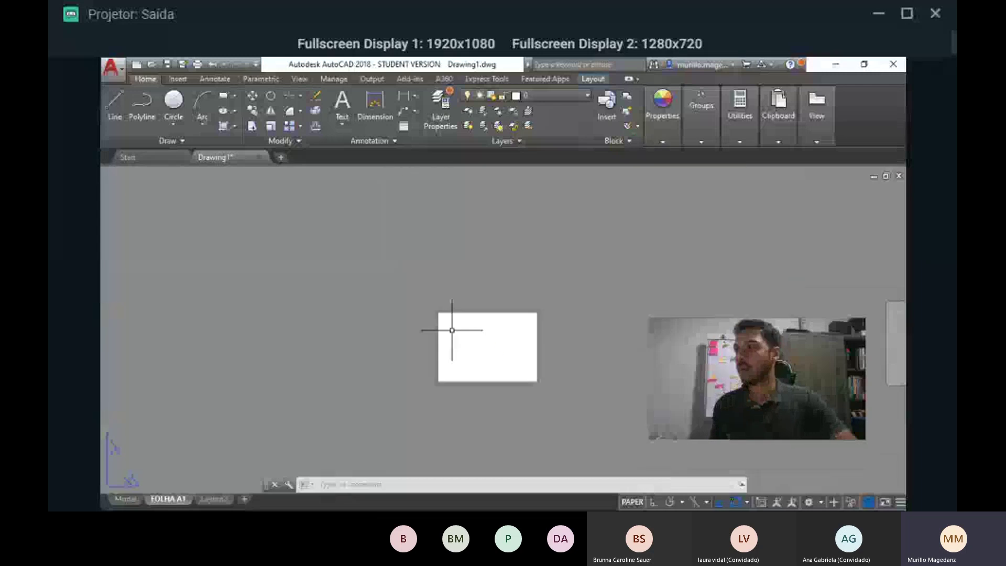
scroll(494, 358, up, 4)
middle_drag(419, 366, 448, 321)
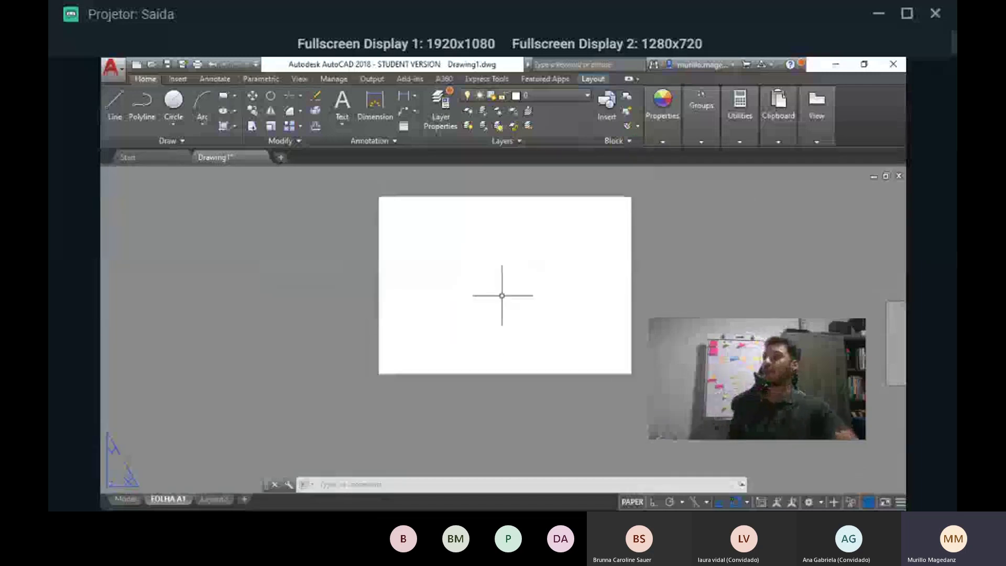
middle_drag(507, 337, 413, 377)
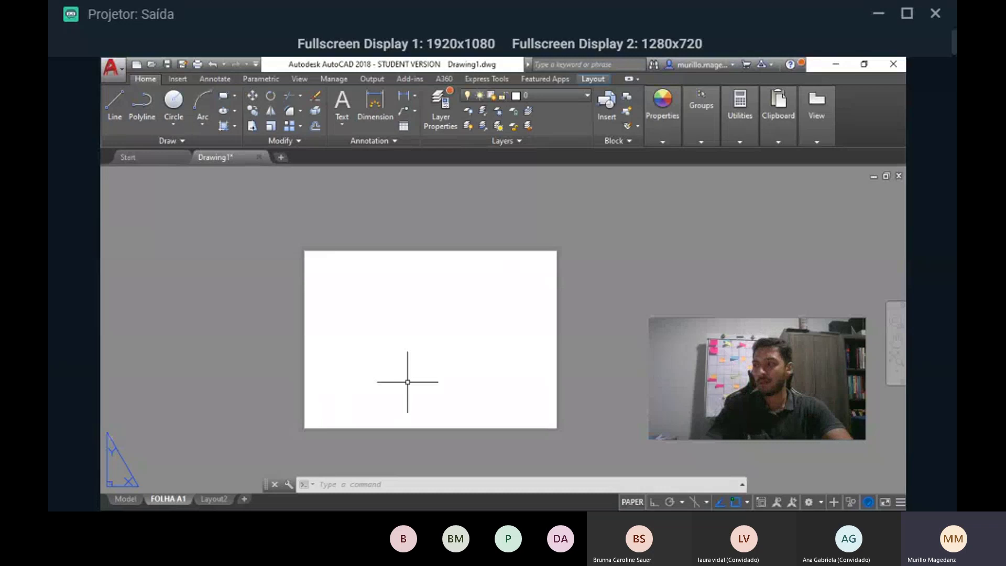
middle_drag(410, 377, 465, 360)
middle_drag(408, 339, 364, 341)
scroll(432, 383, down, 2)
scroll(380, 382, up, 6)
middle_drag(371, 304, 411, 411)
scroll(466, 366, down, 3)
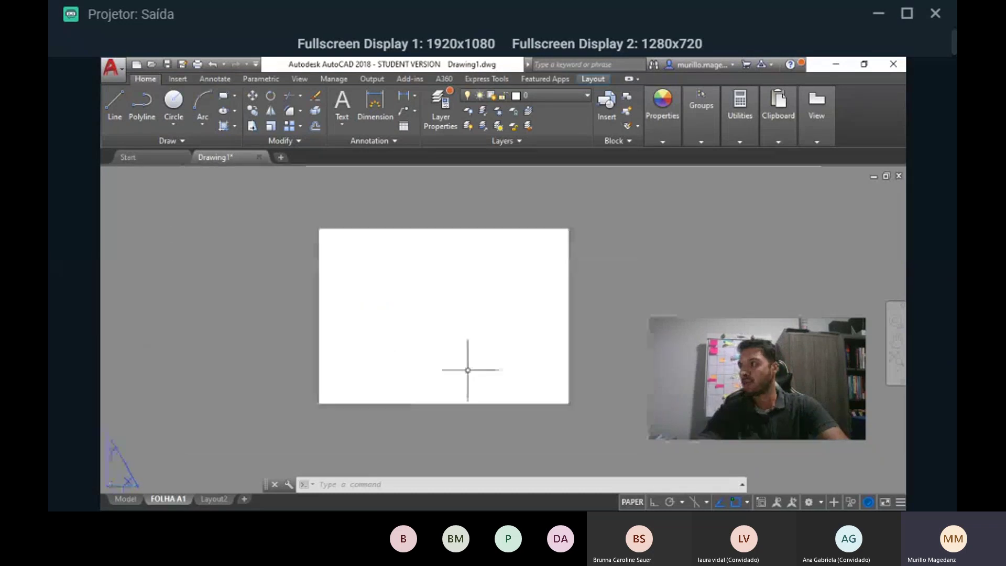
scroll(470, 352, up, 2)
scroll(514, 356, down, 2)
middle_drag(514, 356, 439, 357)
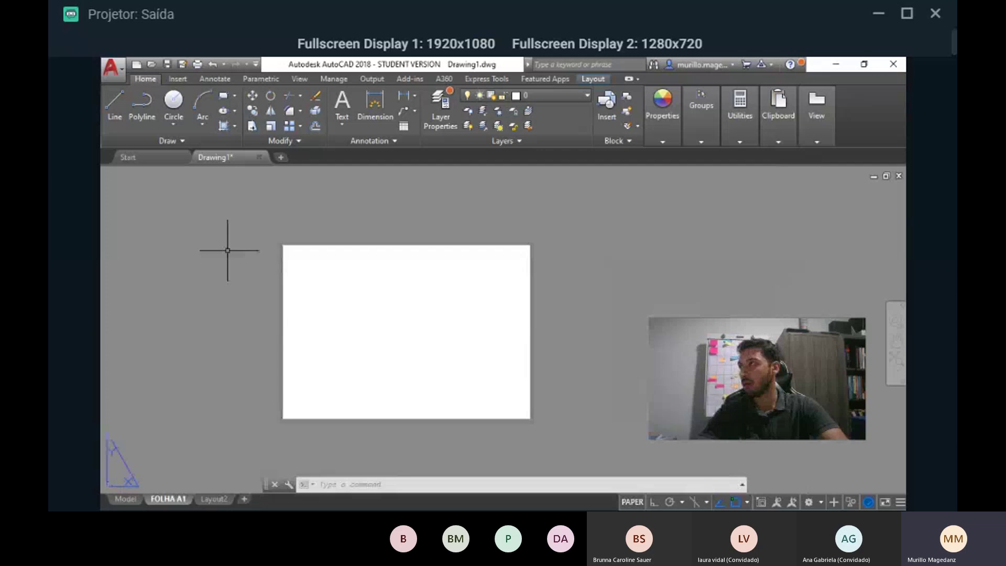
- Start the Line command and check the coordinates at the sheet's lower-left corner
click(109, 116)
scroll(213, 351, down, 2)
scroll(258, 366, up, 6)
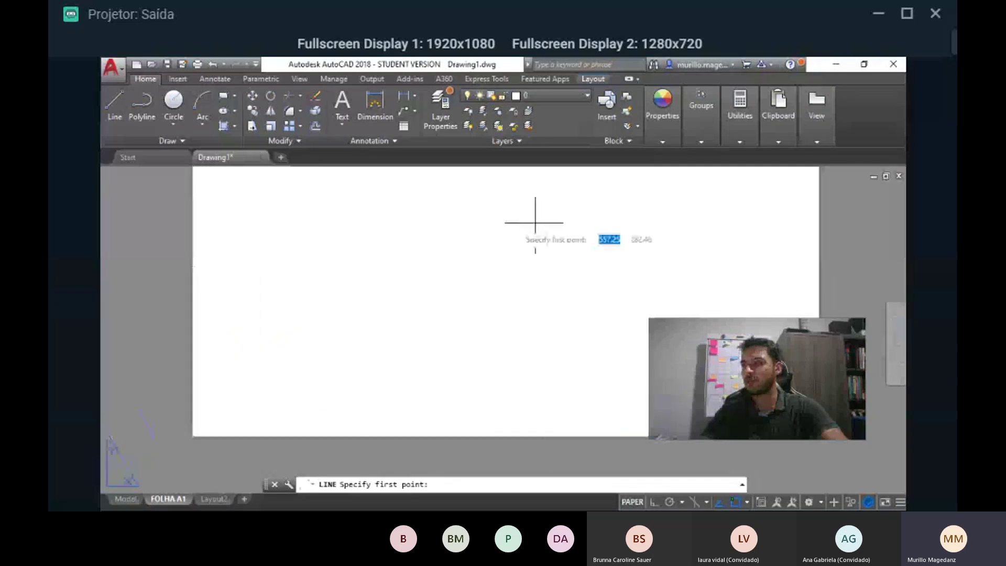
scroll(408, 402, down, 4)
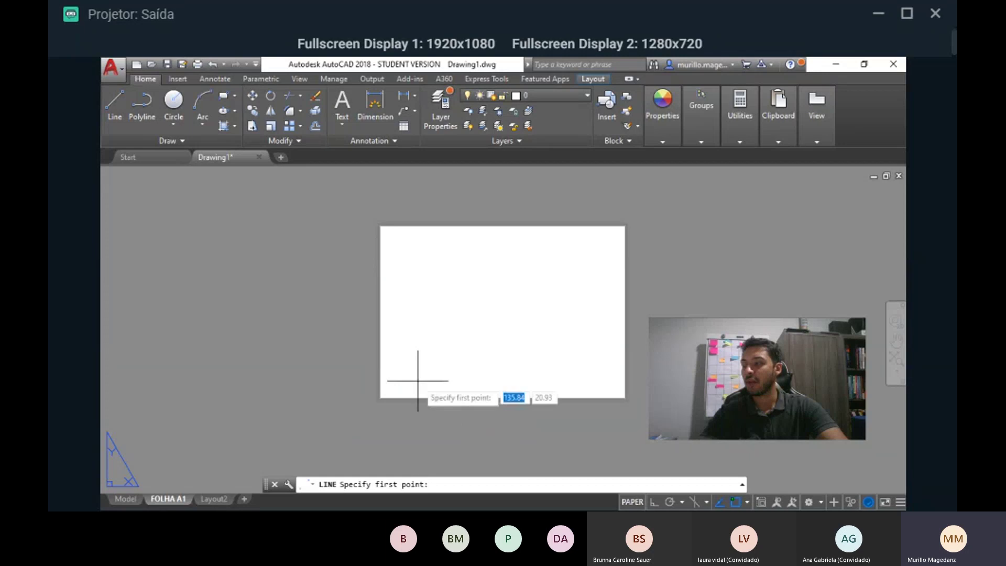
scroll(370, 399, up, 3)
middle_drag(366, 400, 135, 404)
middle_drag(131, 445, 257, 383)
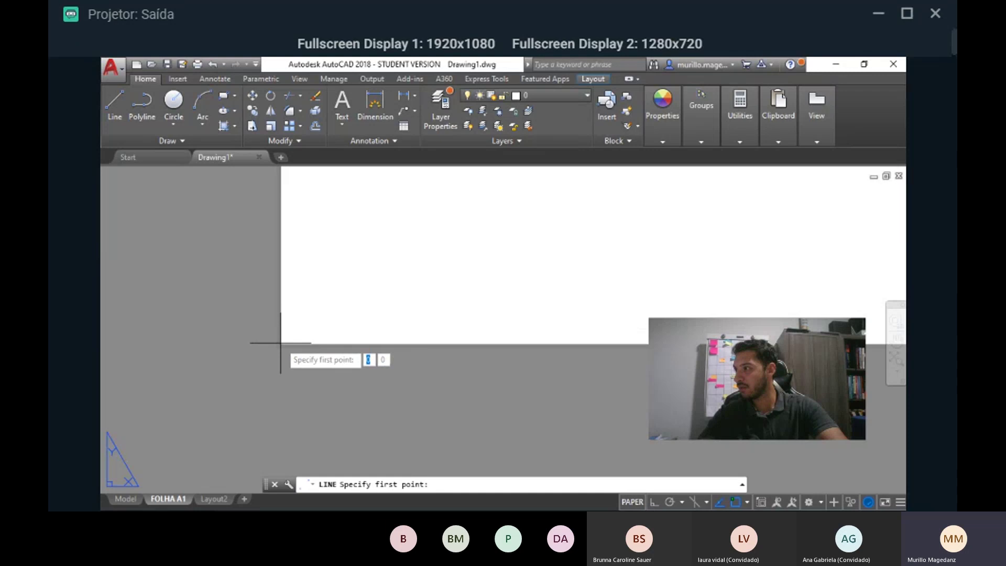
scroll(297, 364, down, 5)
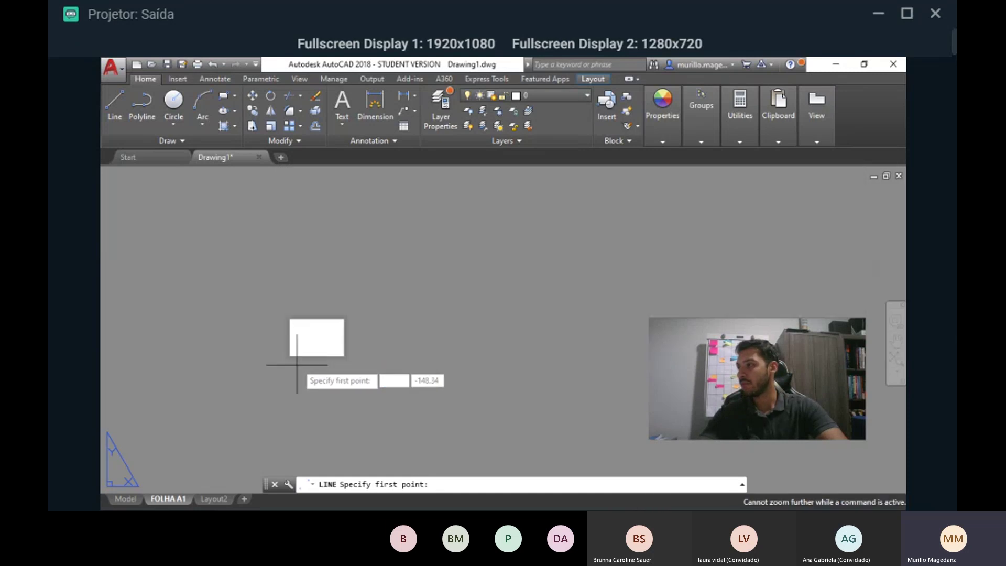
scroll(297, 365, up, 10)
scroll(308, 419, down, 3)
middle_drag(325, 360, 303, 386)
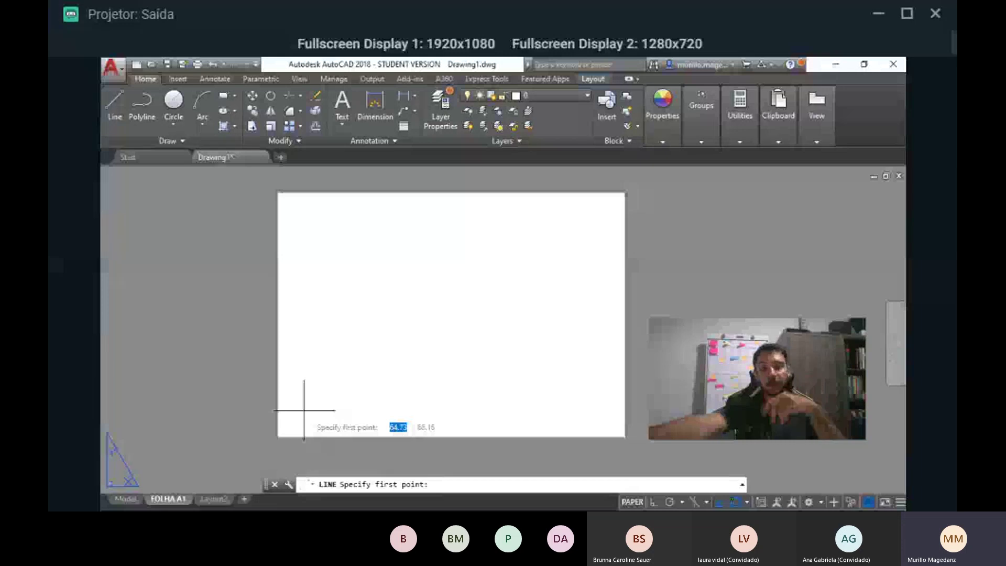
- Start the line at 0,0 and, with Ortho on, draw an 841 mm segment along the sheet's bottom edge
text(0)
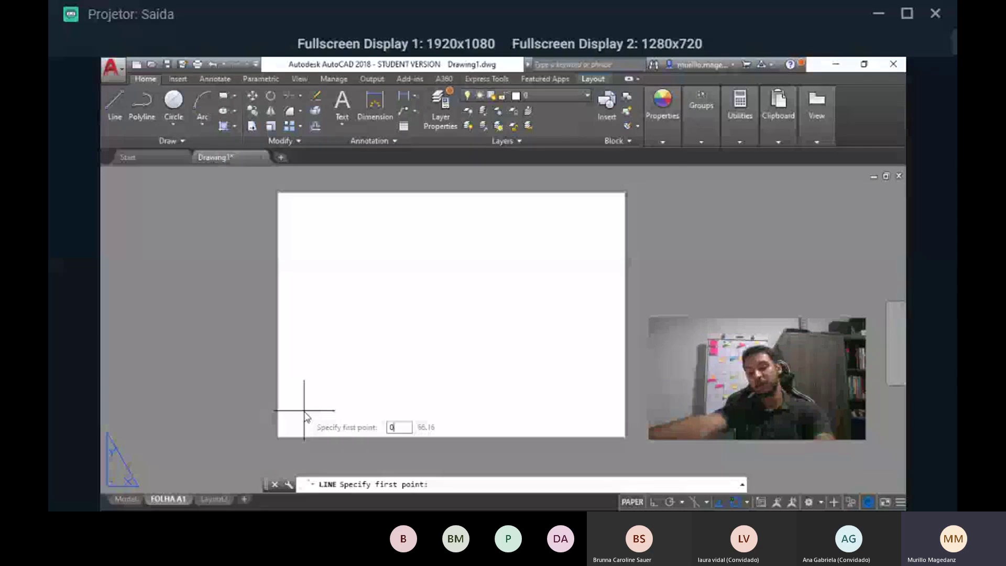
key(Tab)
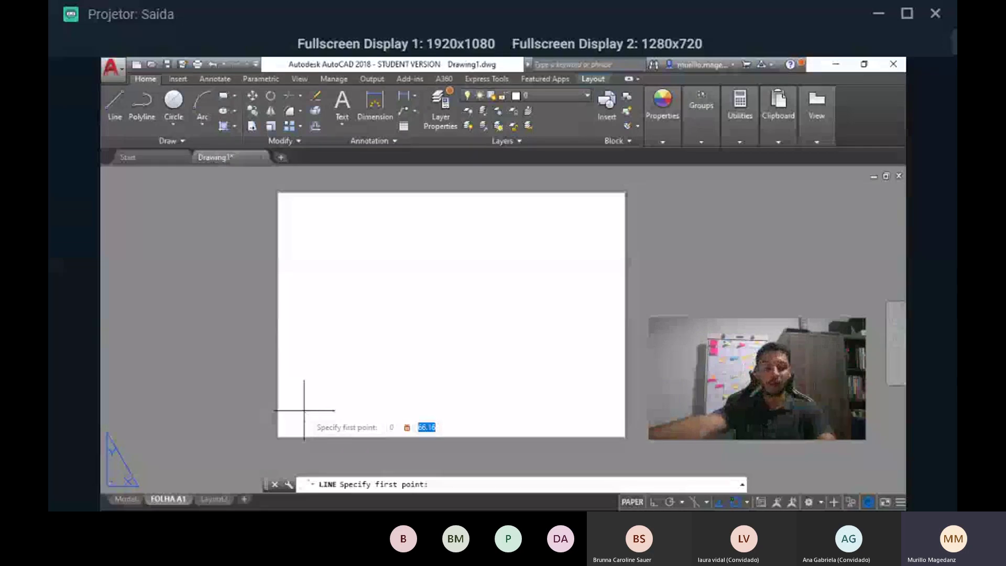
text(0)
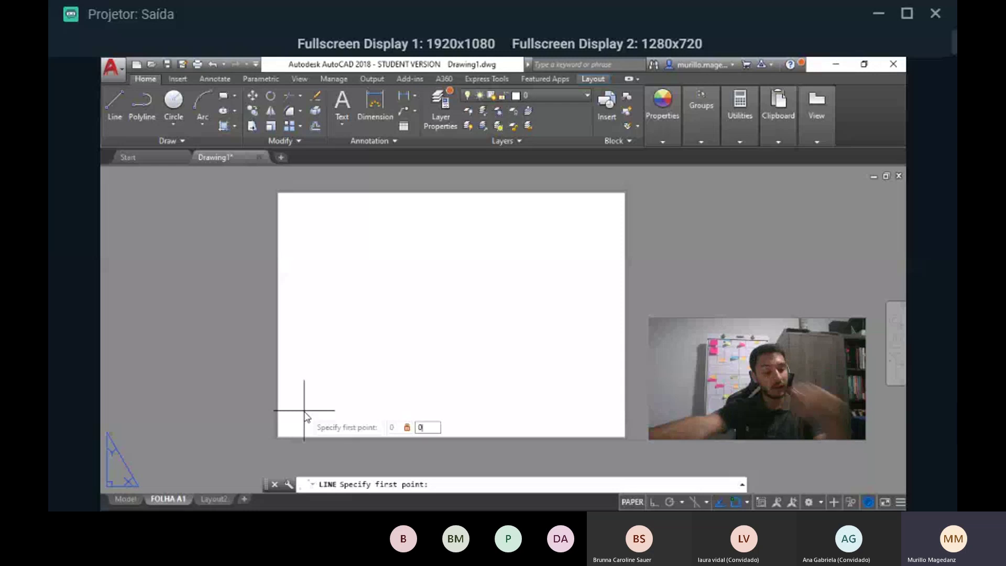
key(Return)
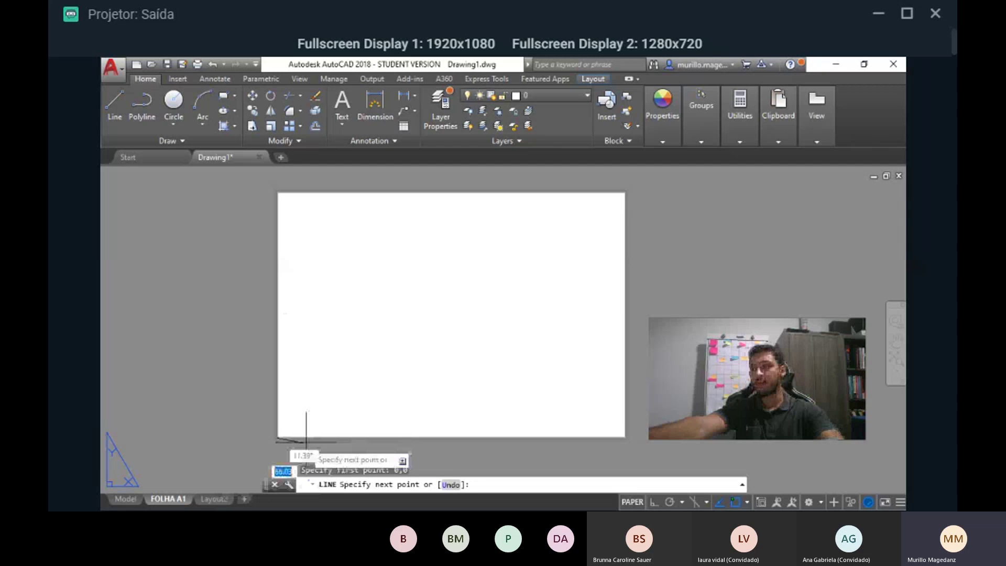
scroll(281, 406, down, 5)
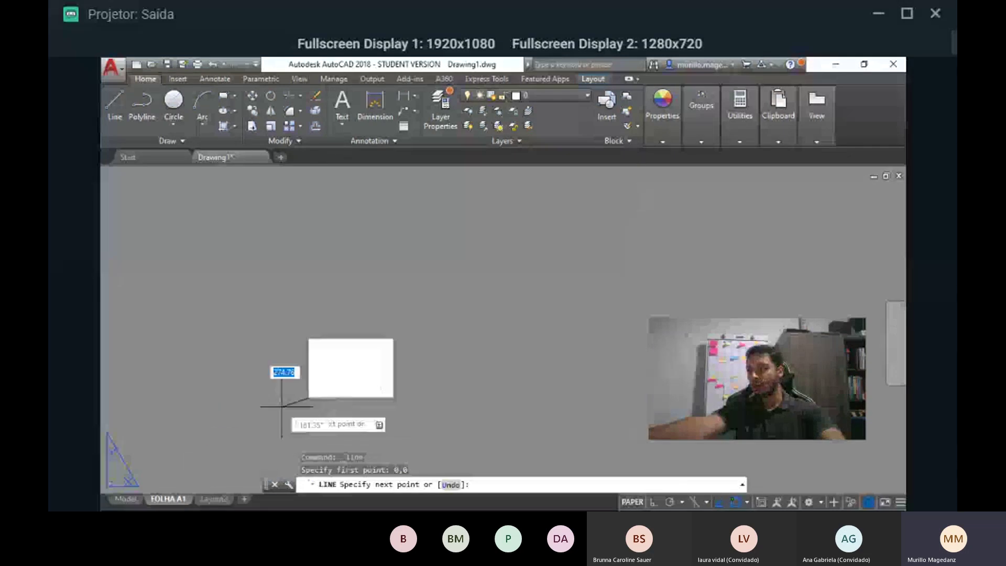
scroll(281, 406, up, 6)
middle_drag(314, 370, 313, 425)
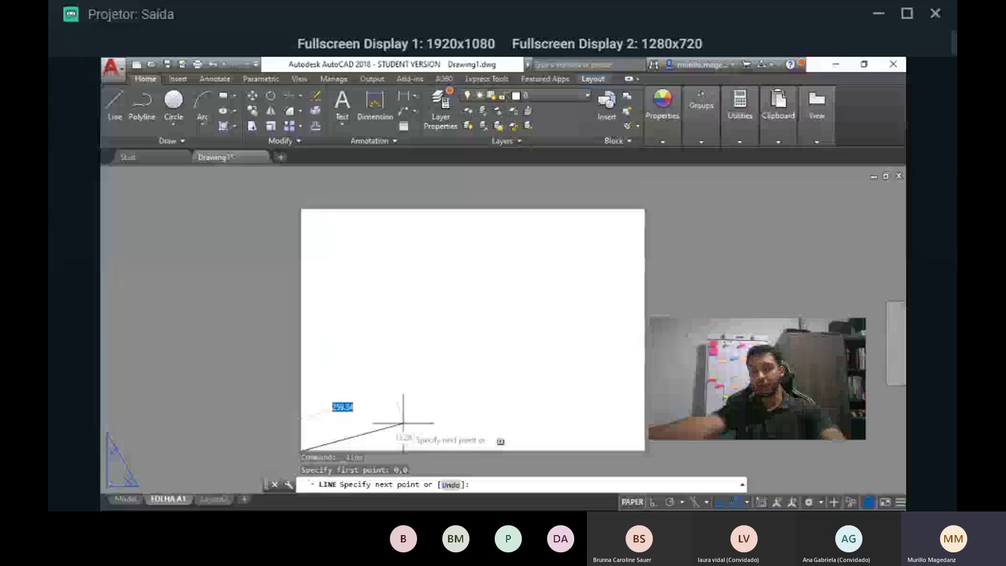
key(F8)
middle_drag(620, 421, 503, 390)
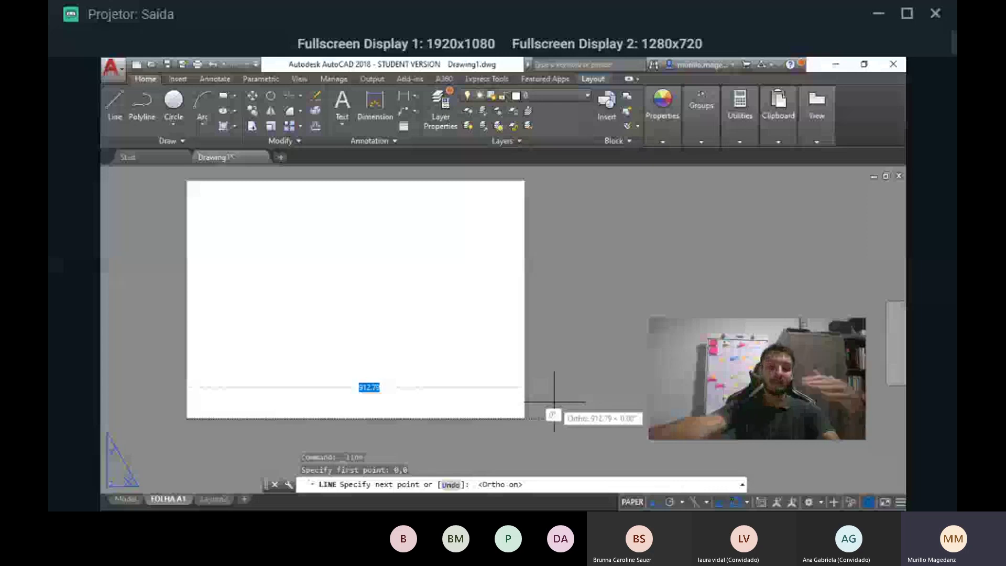
text(841)
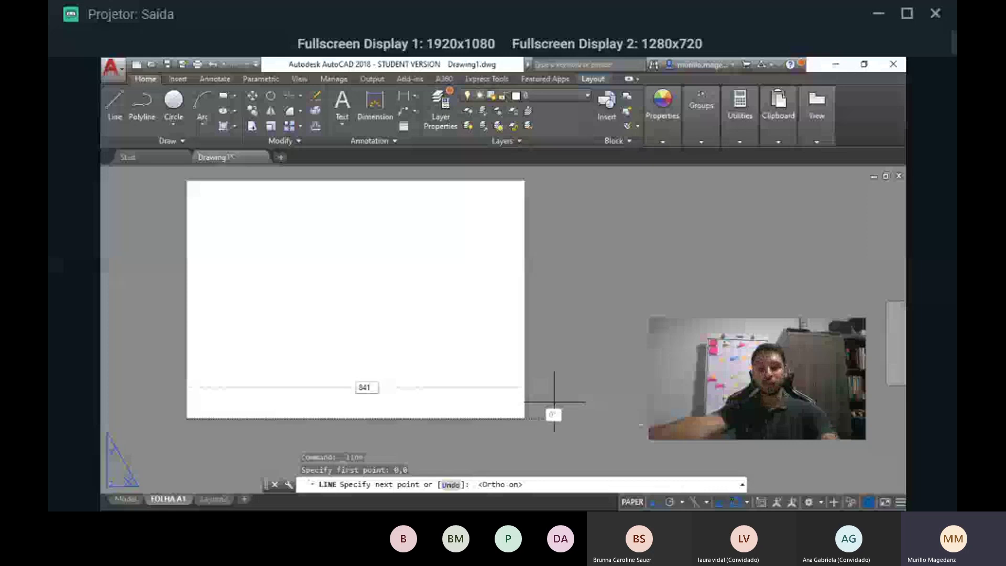
key(Return)
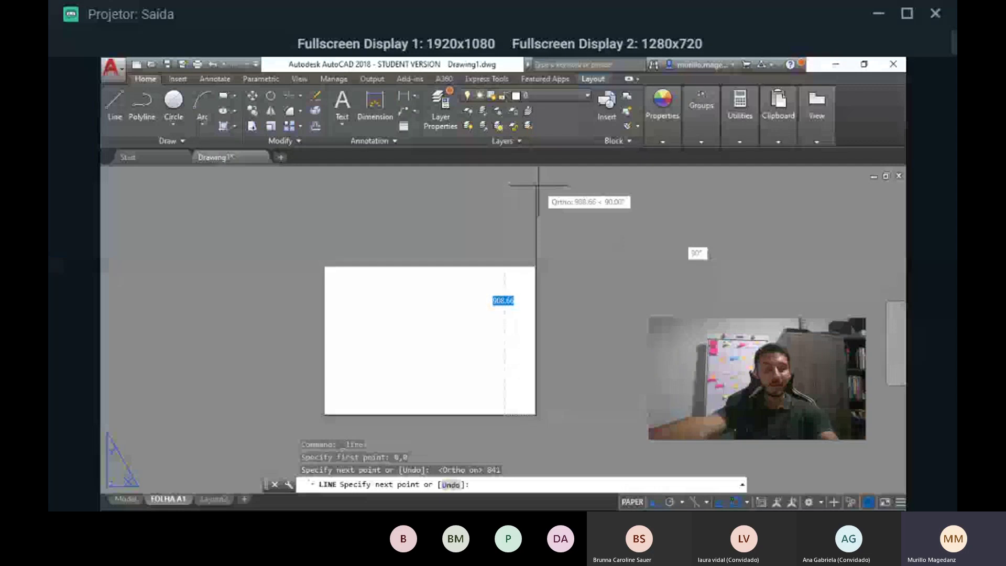
- Complete the sheet outline with a 594 mm right side, an 841 mm top side and a left side back to the origin
text(594)
key(Return)
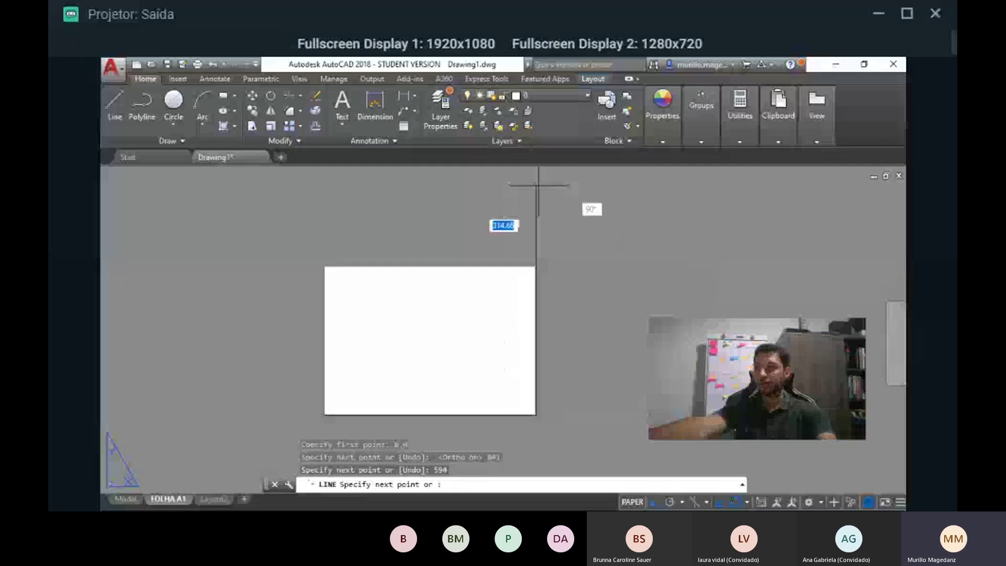
scroll(489, 272, up, 3)
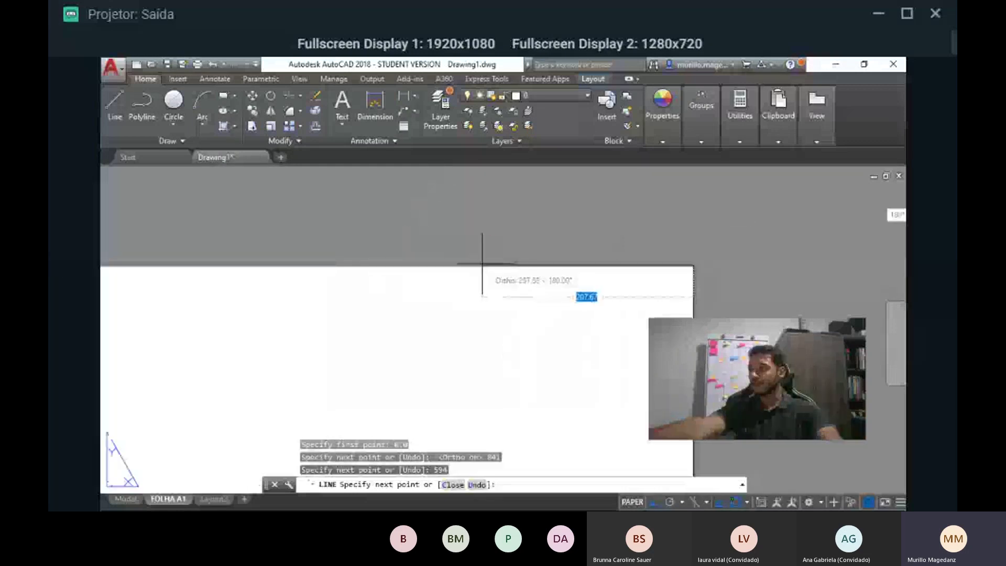
scroll(370, 274, down, 2)
middle_drag(370, 274, 397, 274)
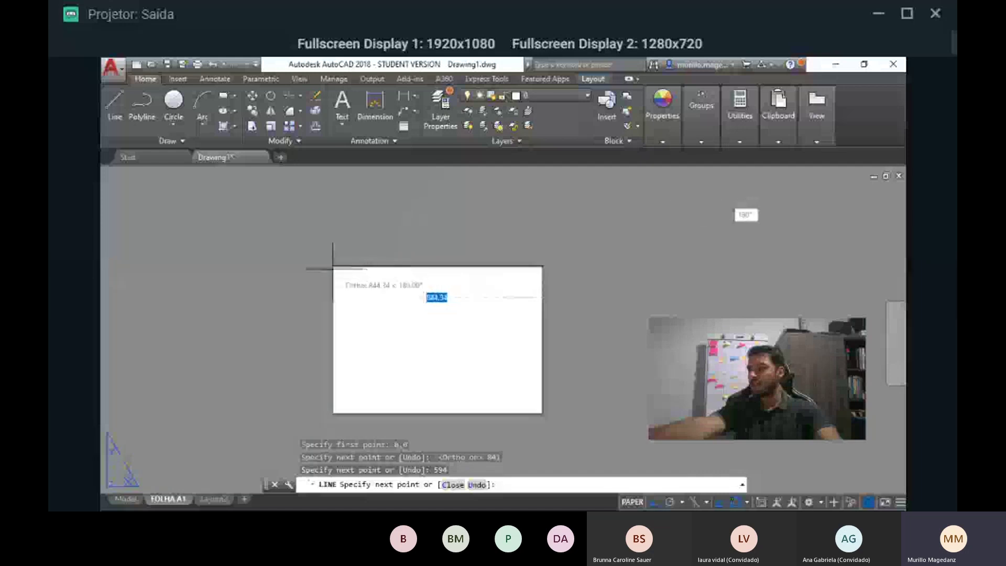
text(841)
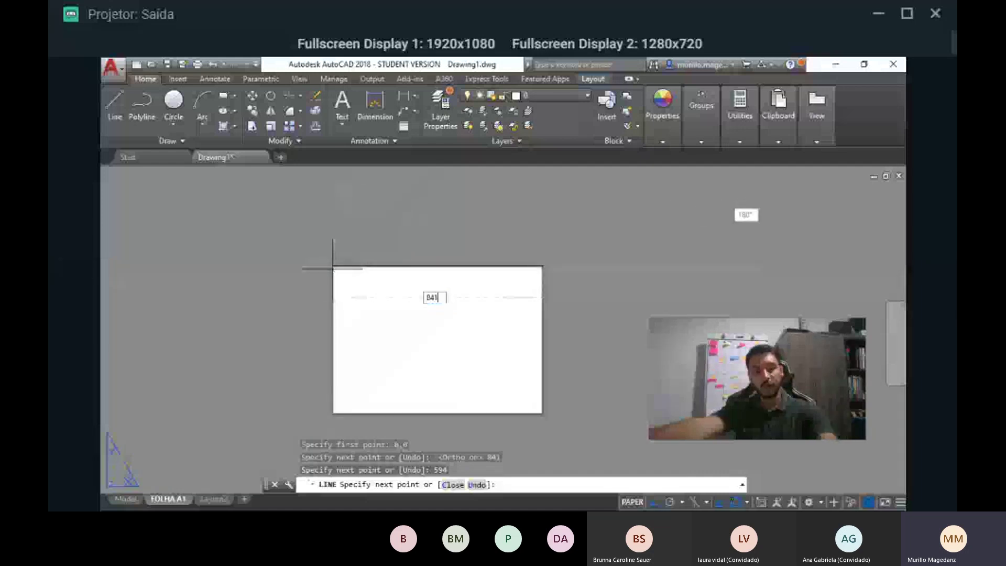
key(Return)
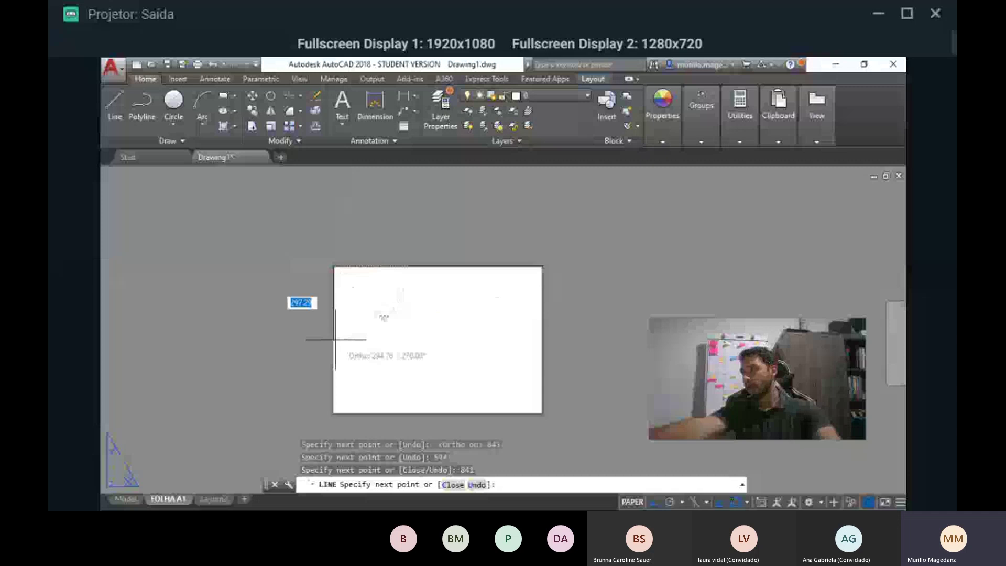
click(334, 413)
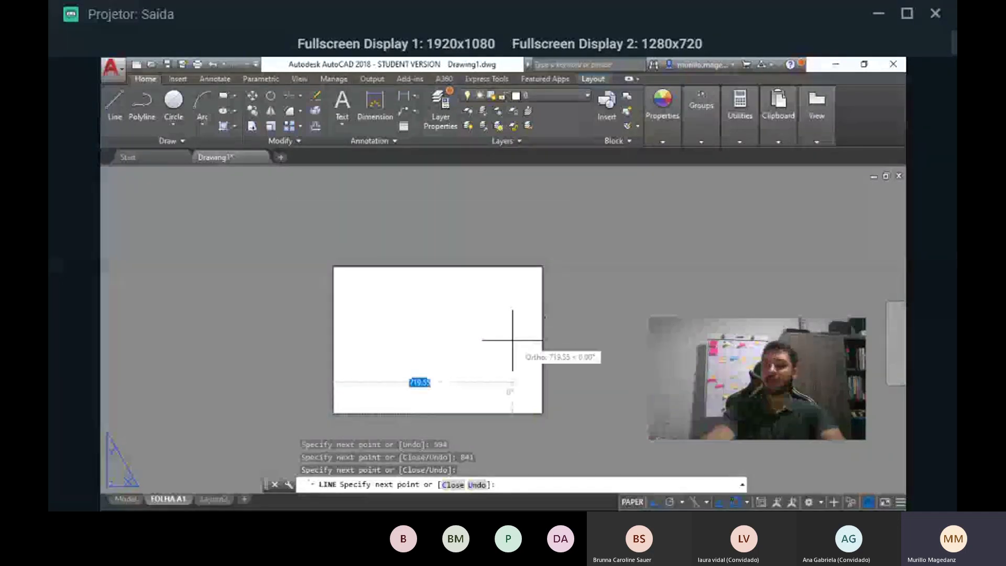
key(Escape)
- Examine the drawn outline against the sheet's top edge and corners
scroll(482, 357, up, 2)
scroll(543, 274, up, 1)
scroll(539, 274, down, 1)
middle_drag(539, 274, 402, 389)
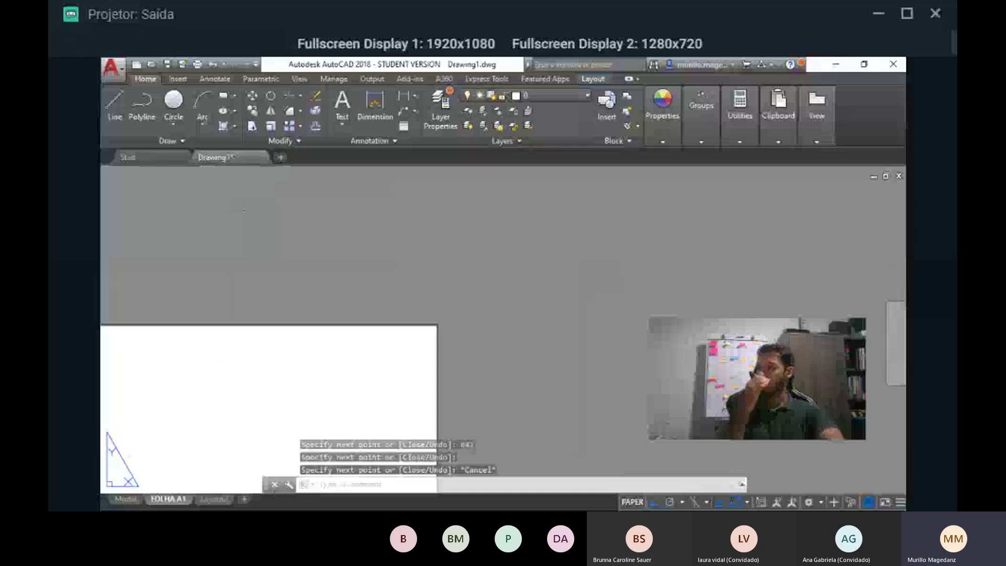
scroll(439, 346, down, 1)
scroll(400, 346, up, 3)
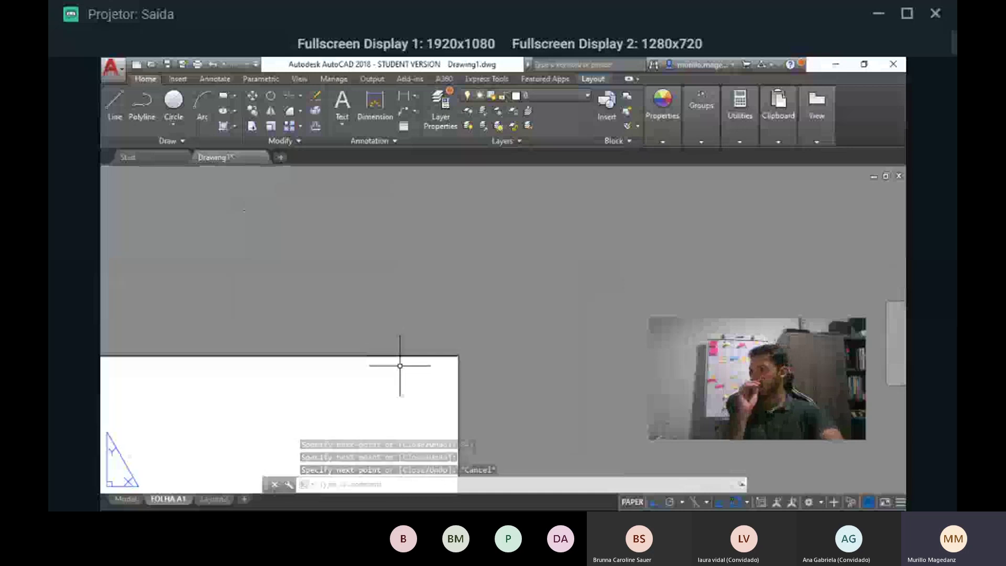
scroll(570, 317, down, 2)
scroll(567, 321, up, 1)
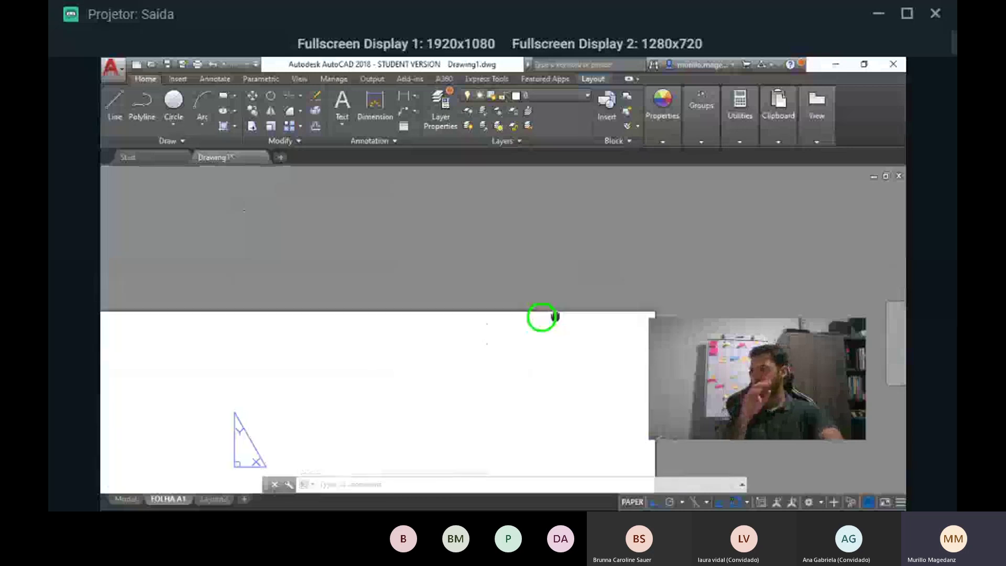
middle_drag(541, 316, 446, 330)
scroll(707, 307, down, 4)
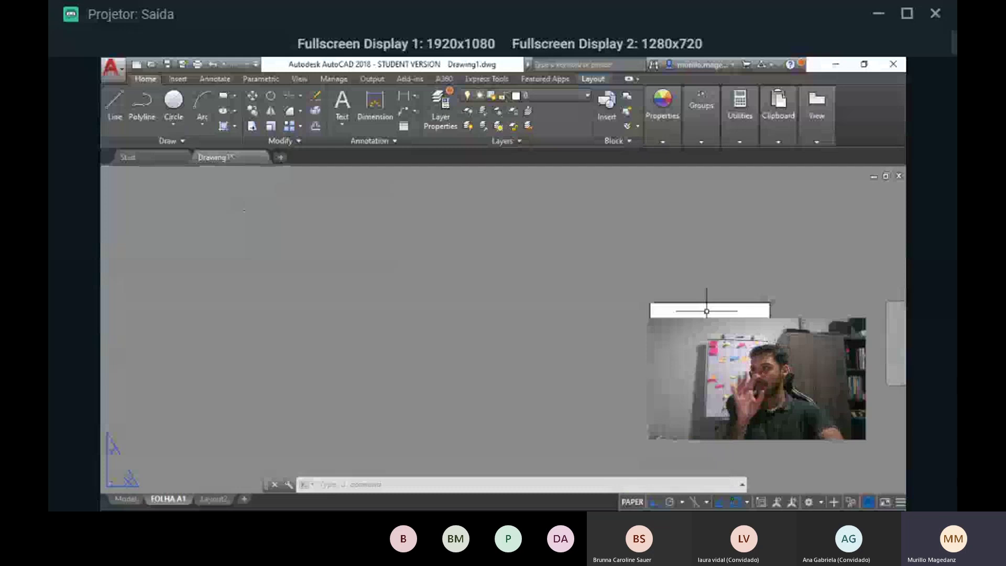
scroll(666, 315, up, 2)
middle_drag(667, 314, 399, 266)
scroll(571, 282, down, 2)
scroll(572, 283, up, 4)
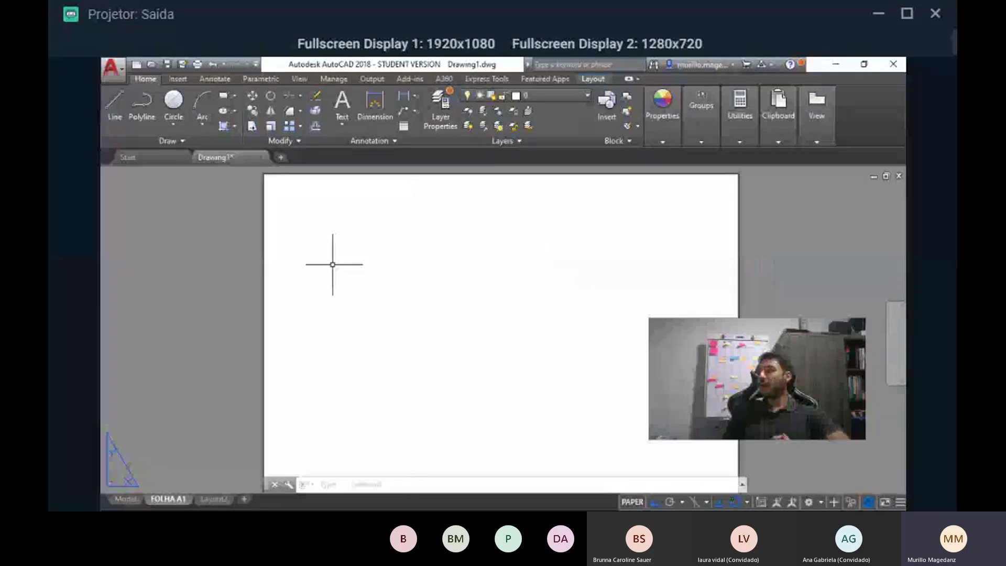
click(316, 124)
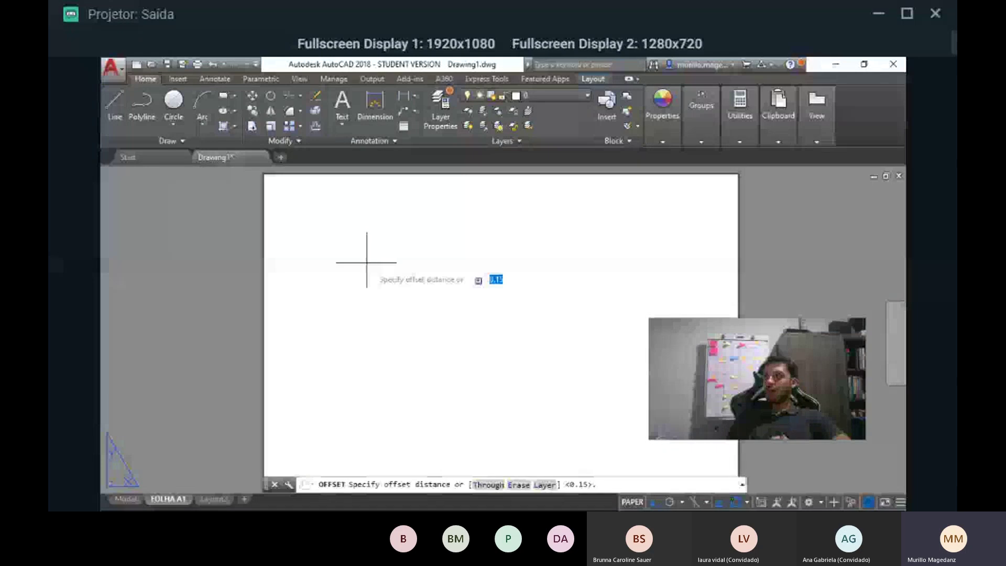
scroll(367, 265, down, 3)
scroll(375, 266, up, 2)
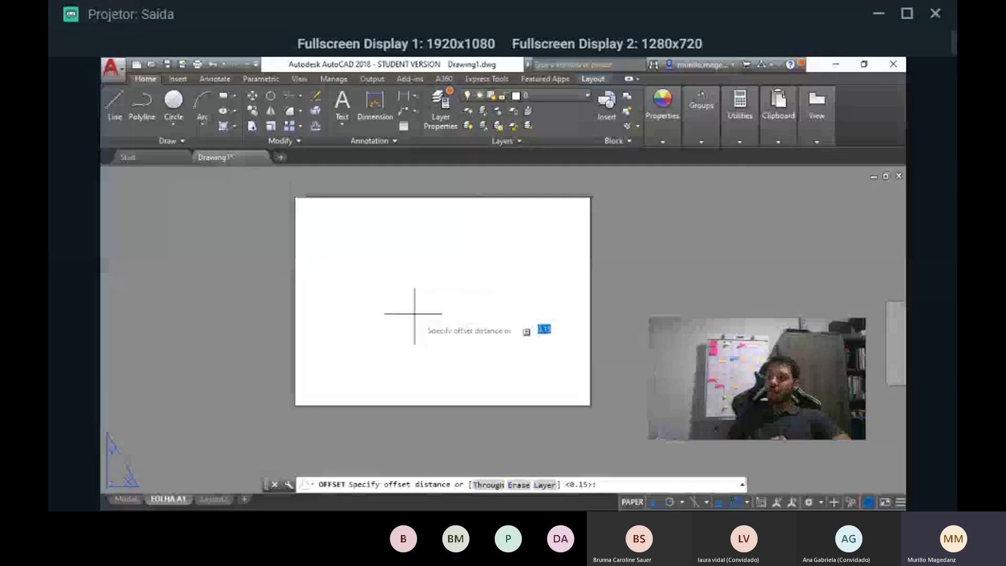
middle_drag(413, 310, 413, 348)
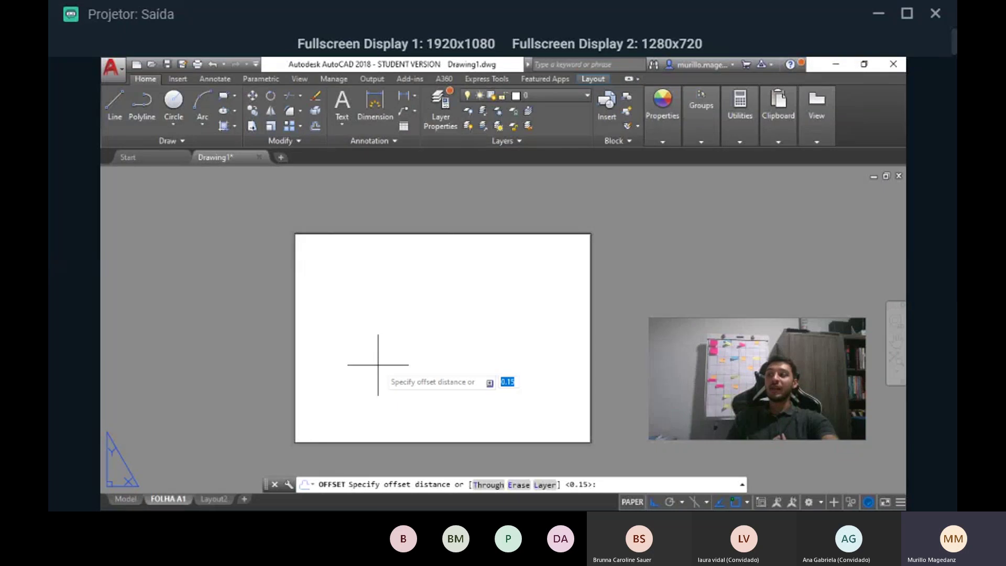
text(10)
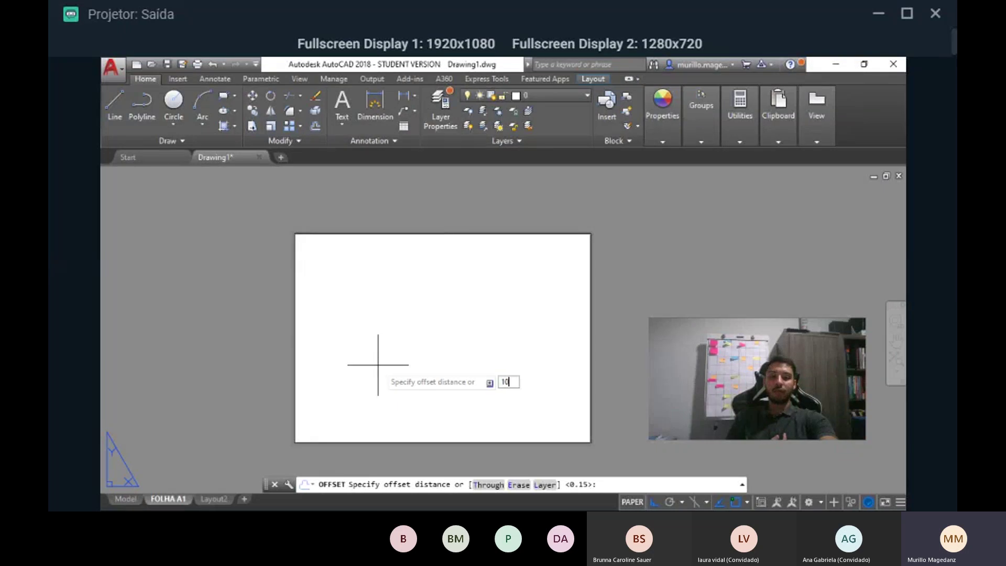
key(Return)
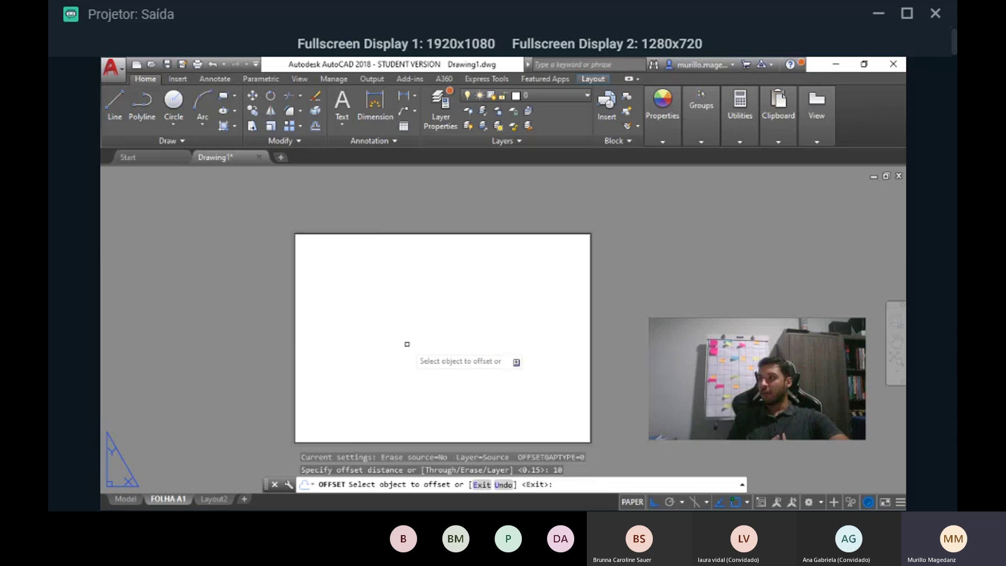
scroll(433, 406, up, 3)
scroll(285, 346, down, 3)
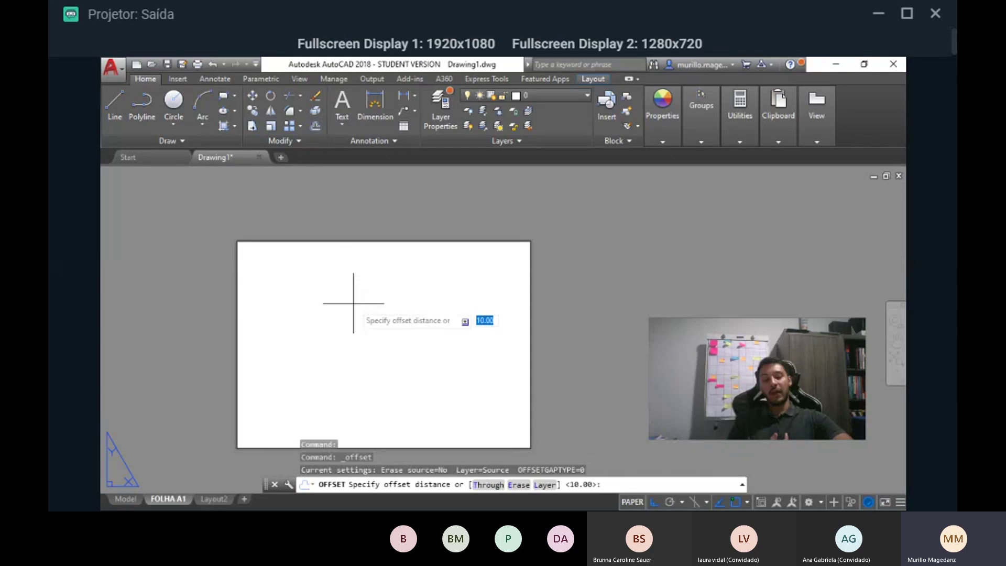
- Offset the outline's left edge 25 mm towards the inside of the sheet
key(Return)
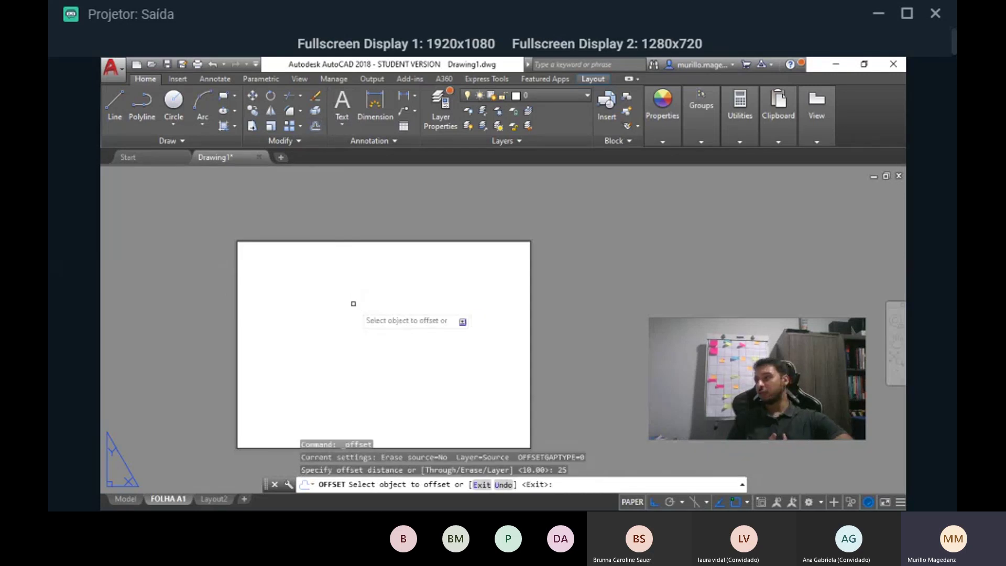
click(239, 364)
click(310, 364)
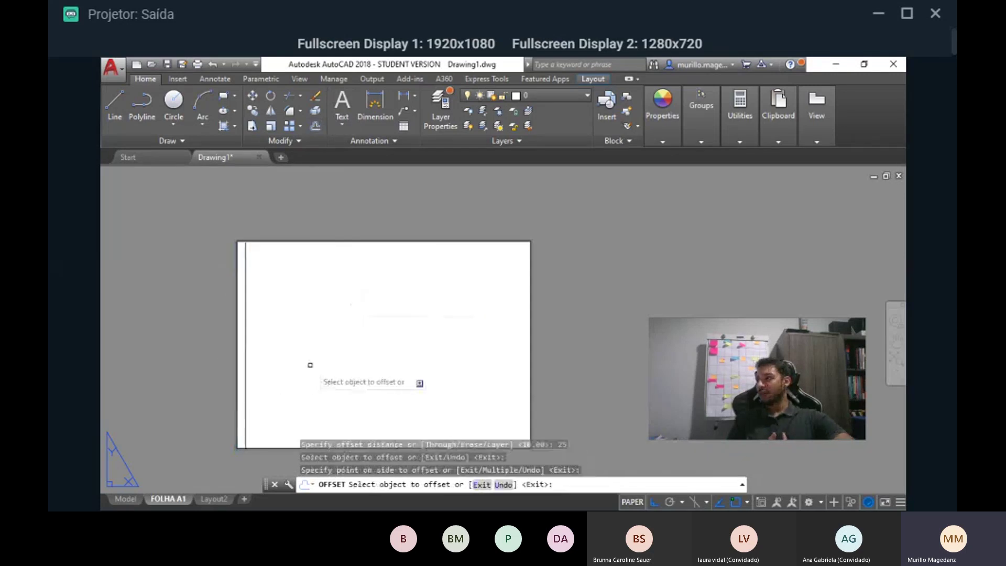
- Offset the outline's top, right and bottom edges 10 mm towards the inside of the sheet
click(314, 127)
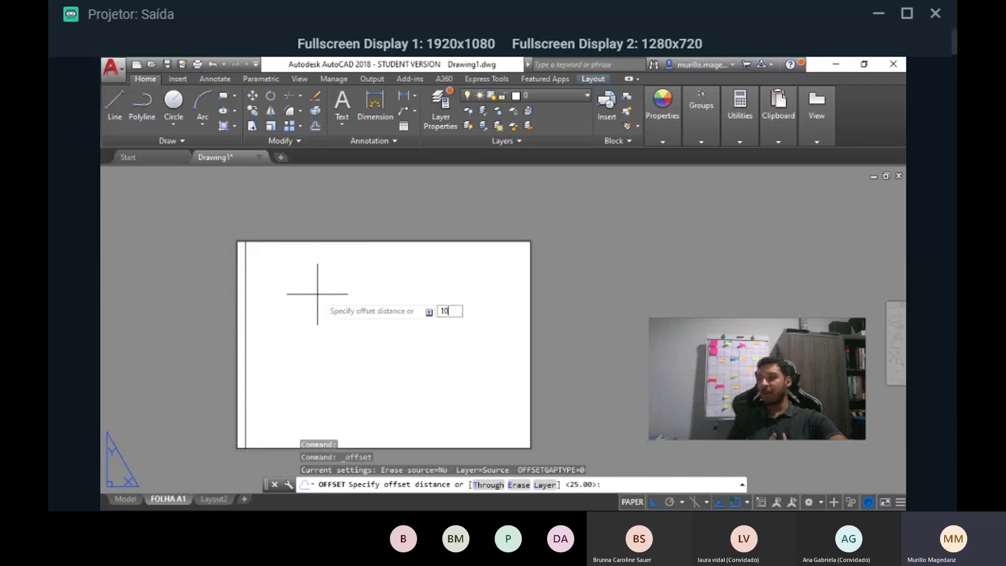
text(10)
key(Return)
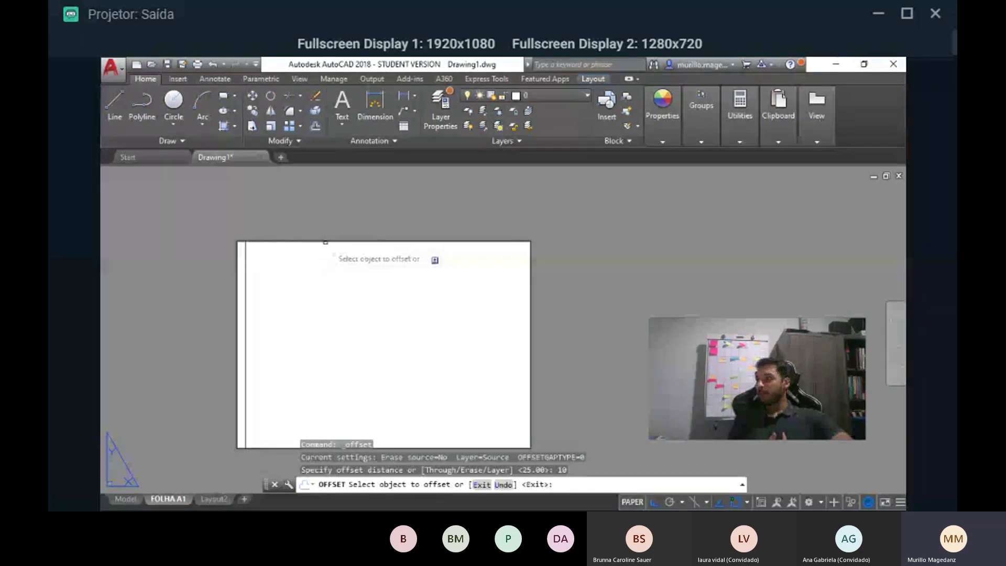
click(325, 243)
click(332, 303)
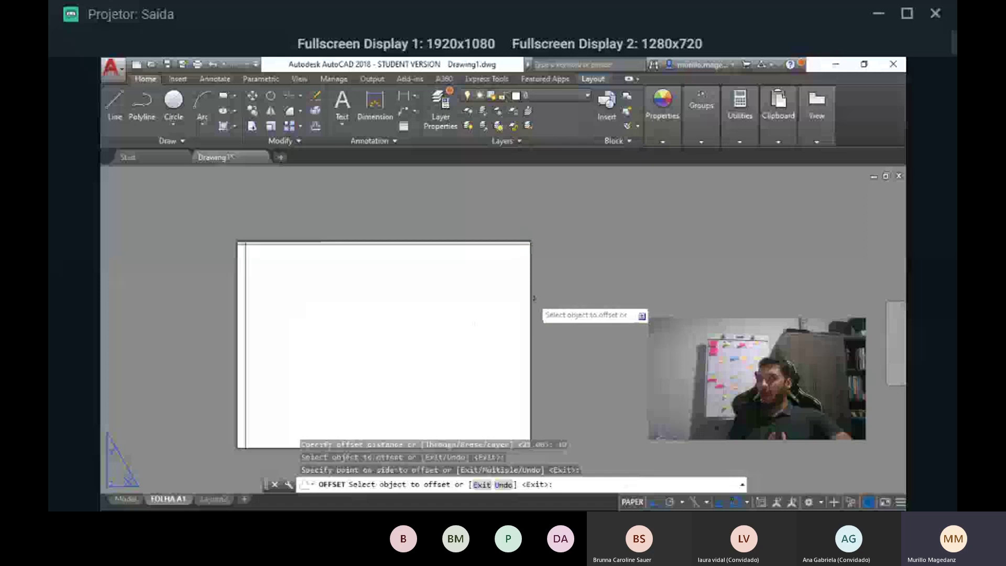
click(530, 298)
click(397, 298)
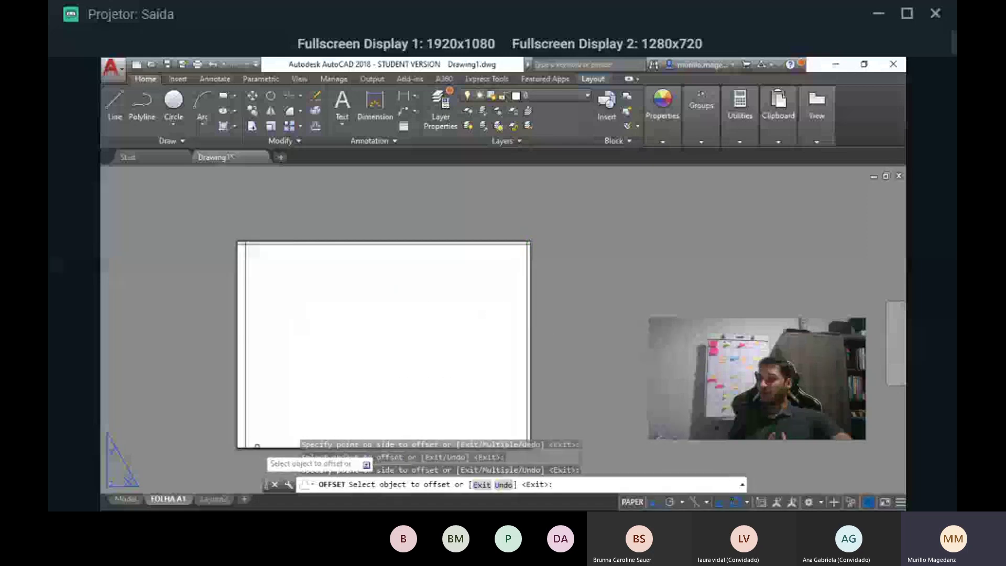
click(257, 446)
click(258, 366)
scroll(251, 377, up, 5)
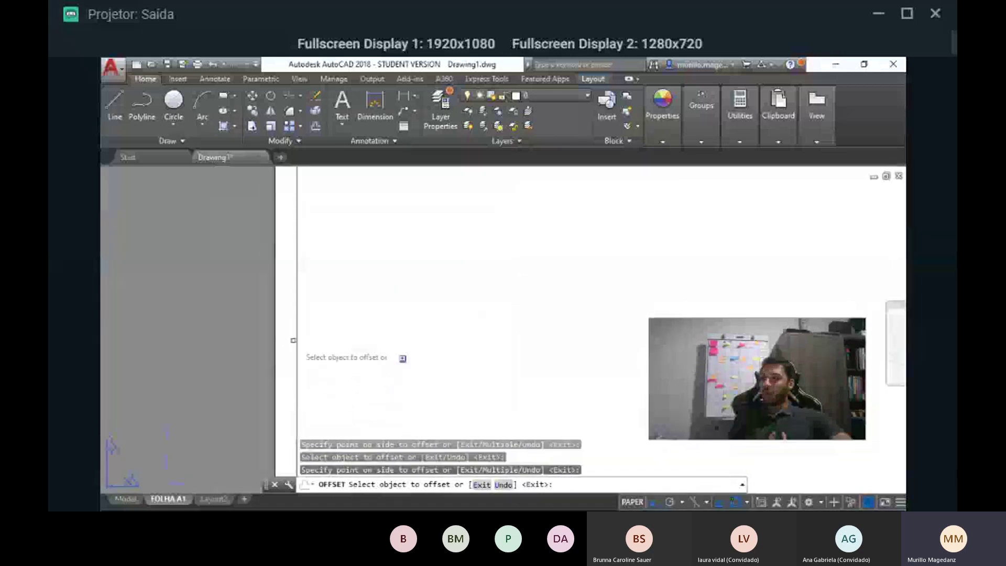
scroll(293, 340, down, 5)
scroll(251, 296, up, 5)
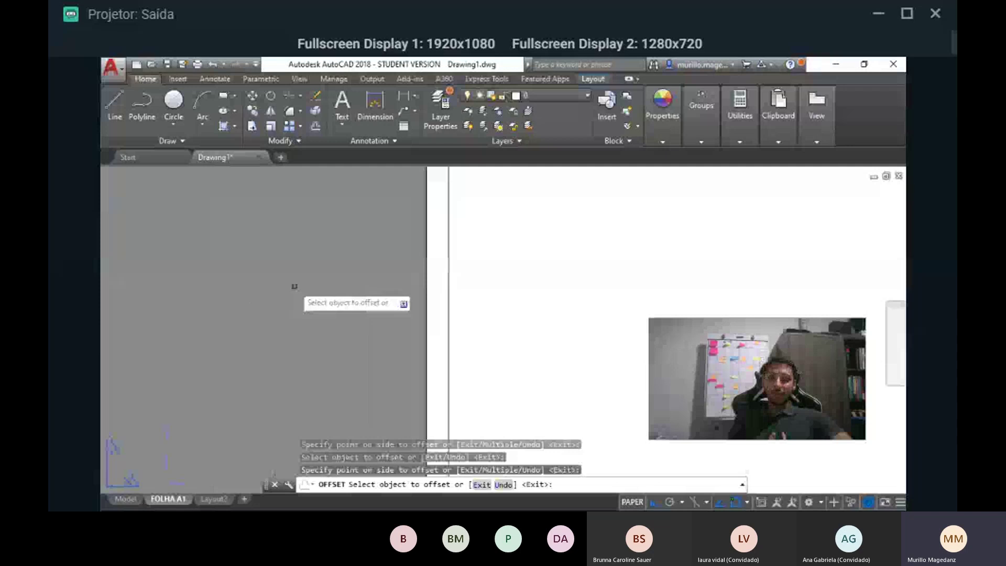
scroll(283, 293, down, 2)
mouse_move(288, 246)
middle_down()
mouse_move(262, 319)
mouse_move(279, 246)
middle_up()
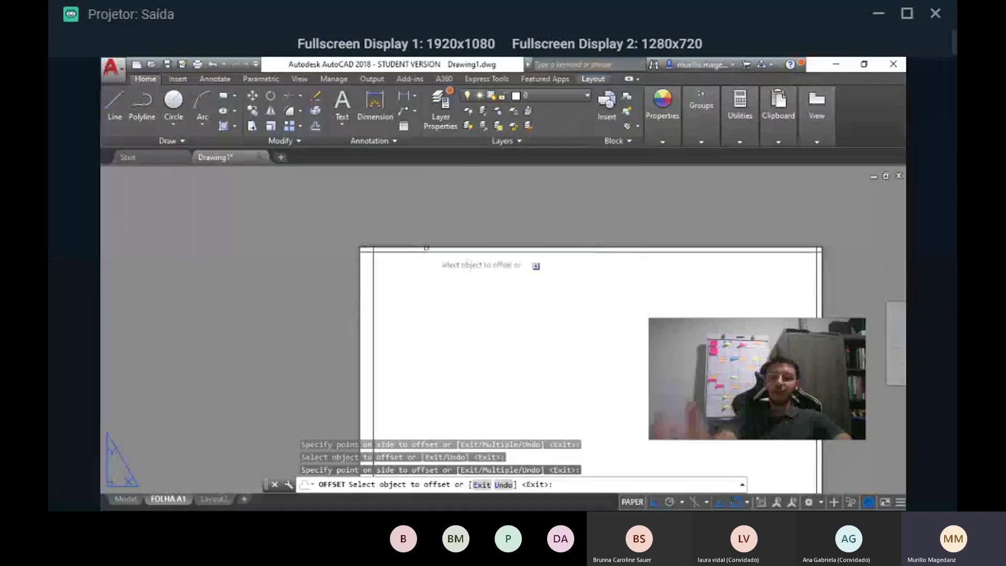
- End the Offset command and delete the margin line 25 mm inside the outline's left edge
scroll(424, 275, down, 2)
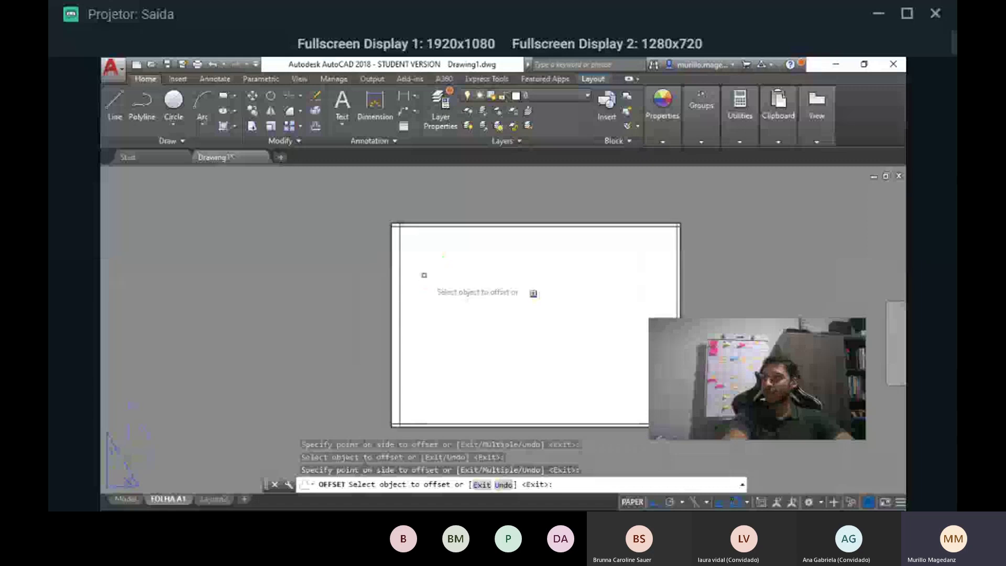
scroll(396, 275, up, 2)
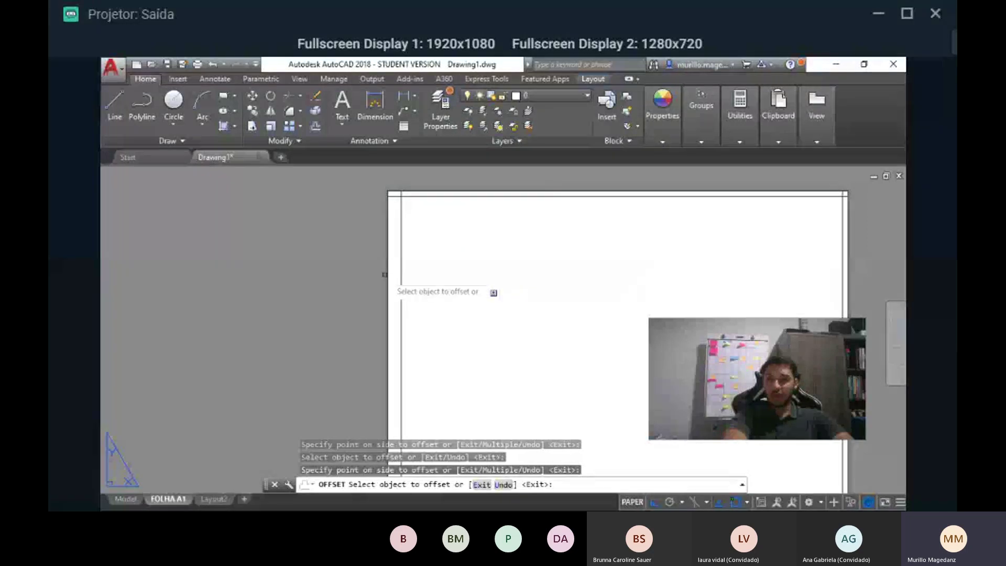
scroll(388, 273, up, 1)
scroll(404, 236, down, 3)
key(Escape)
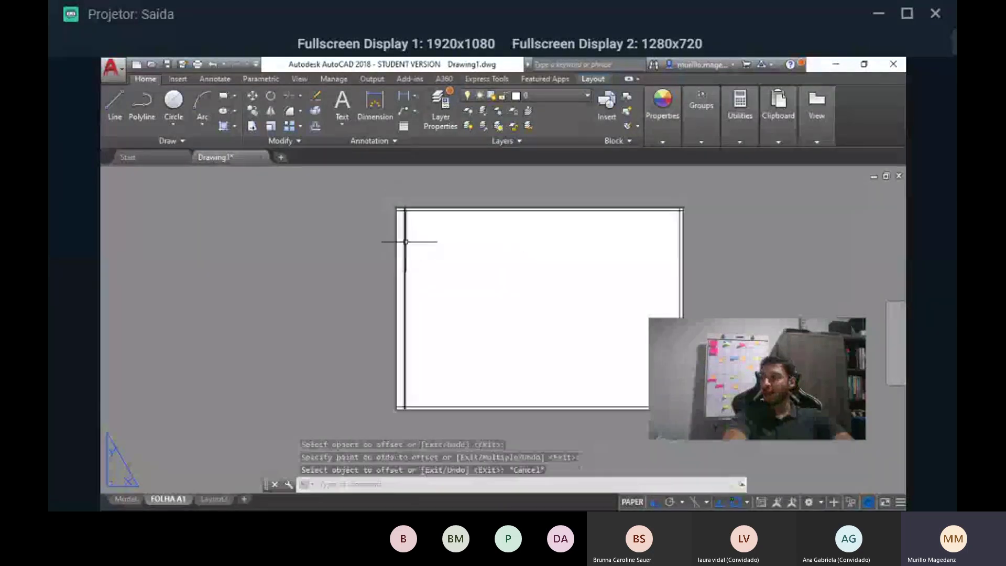
click(404, 241)
key(Delete)
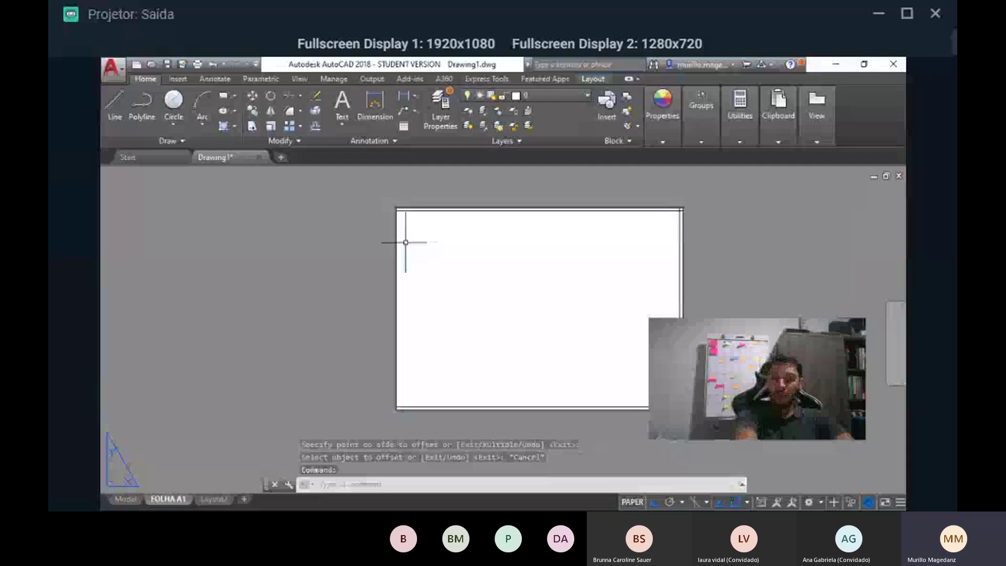
- Offset the outline's left edge 10 mm towards the inside of the sheet
text(o)
key(Return)
text(10)
key(Return)
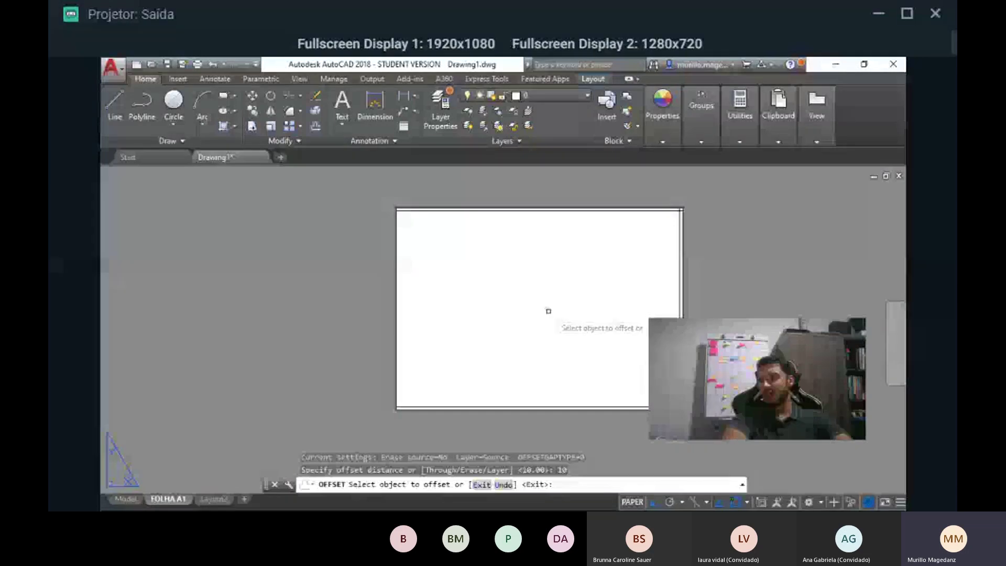
click(397, 343)
click(523, 329)
key(Escape)
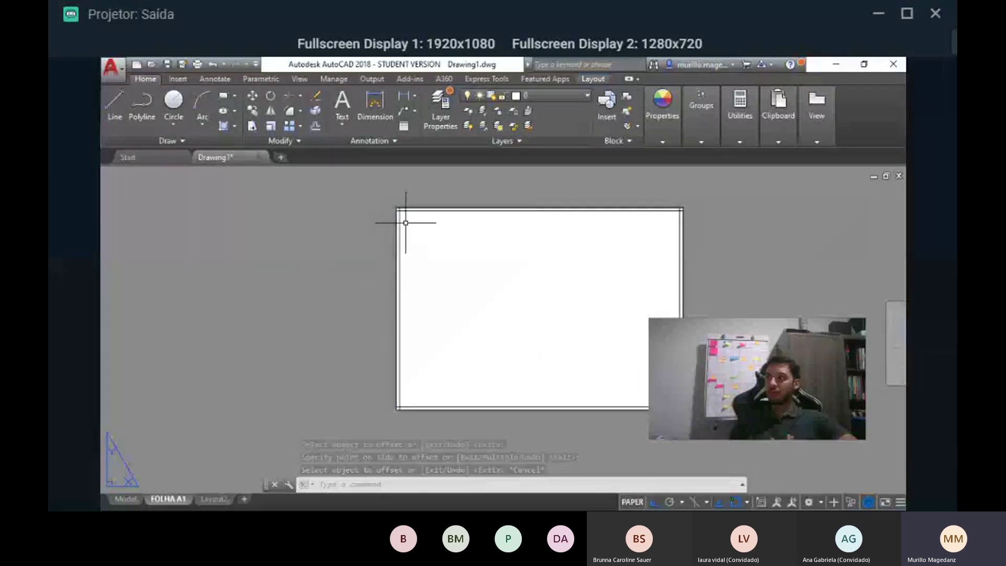
scroll(399, 298, up, 2)
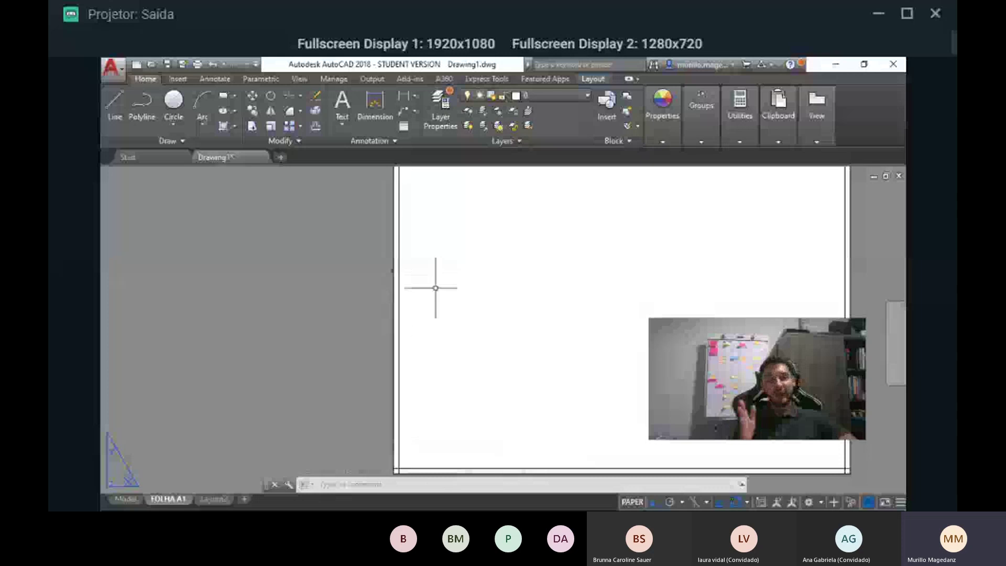
middle_drag(434, 285, 434, 322)
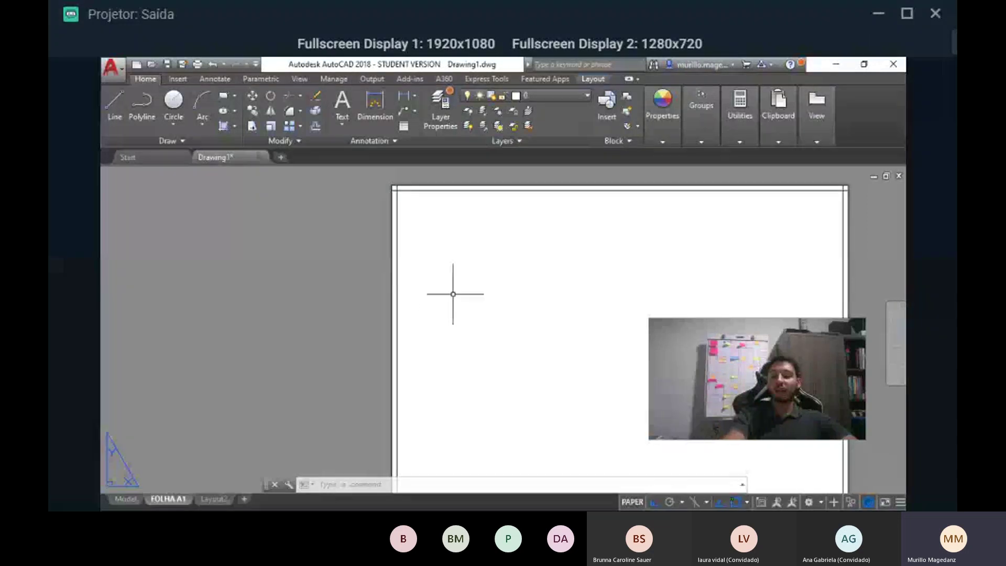
scroll(393, 262, down, 2)
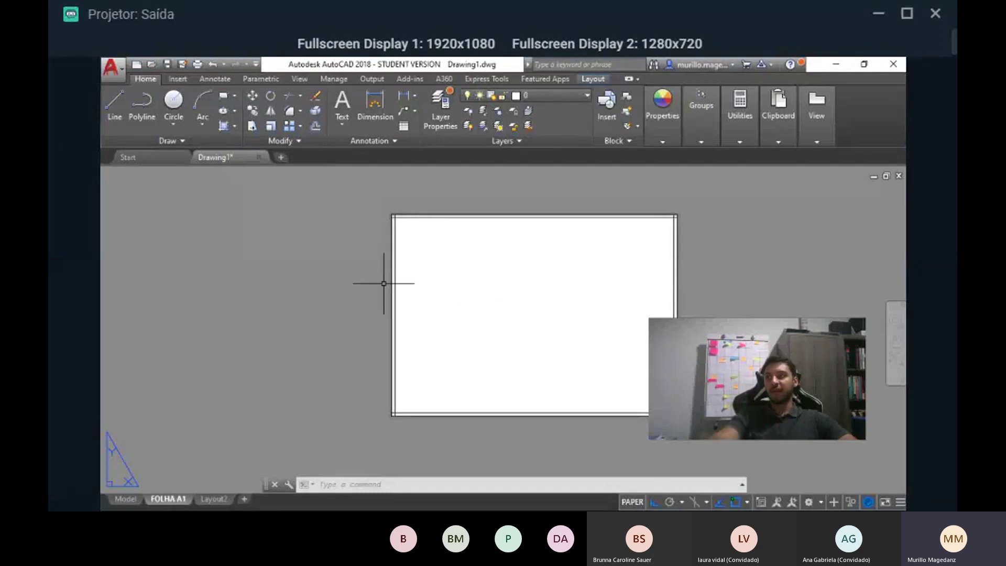
scroll(383, 262, up, 2)
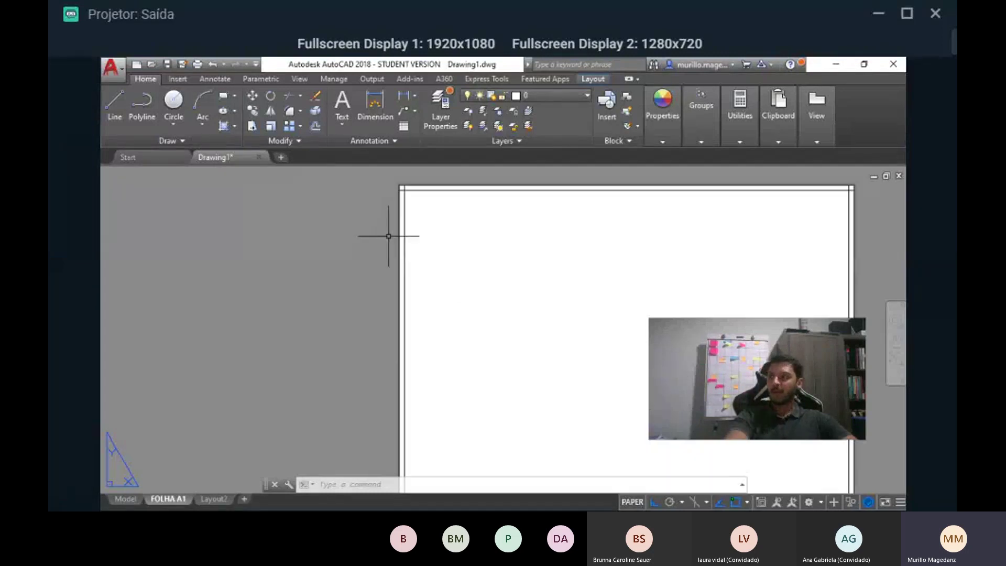
click(317, 127)
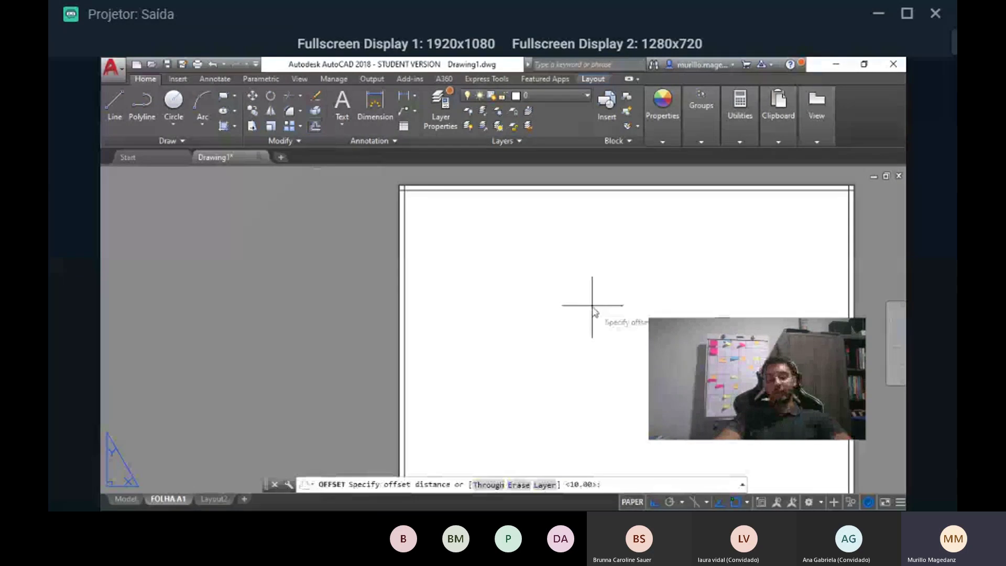
key(Escape)
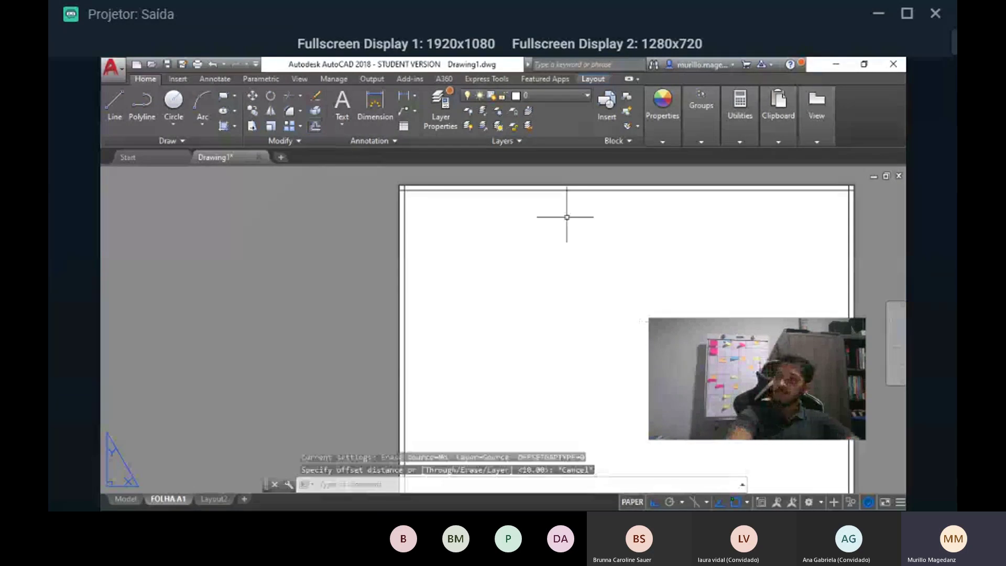
- Trim the overhanging ends of the margin lines at the sheet's top-left corner, using all objects as cutting edges
scroll(548, 231, down, 2)
scroll(548, 231, up, 5)
middle_drag(296, 201, 651, 469)
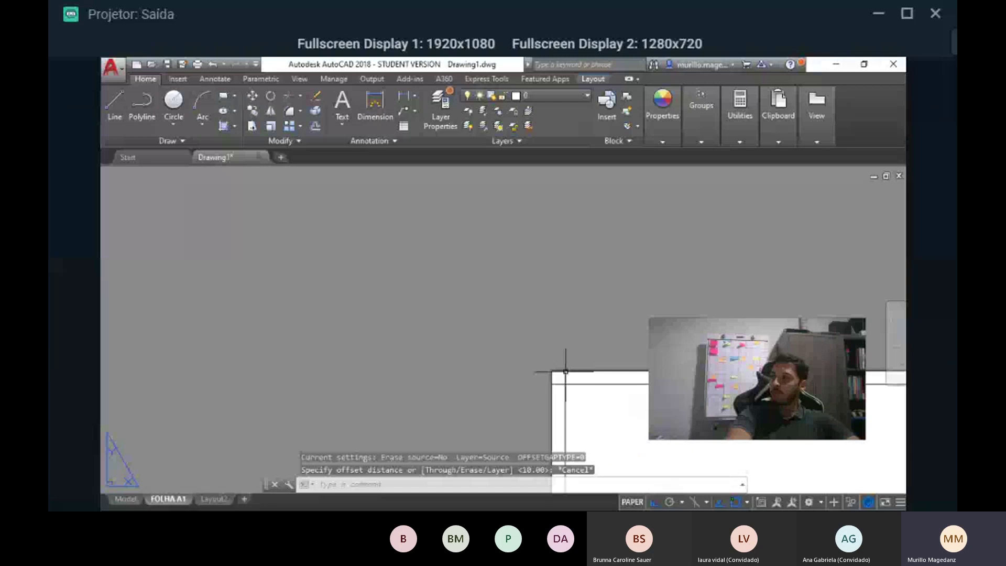
scroll(546, 375, up, 3)
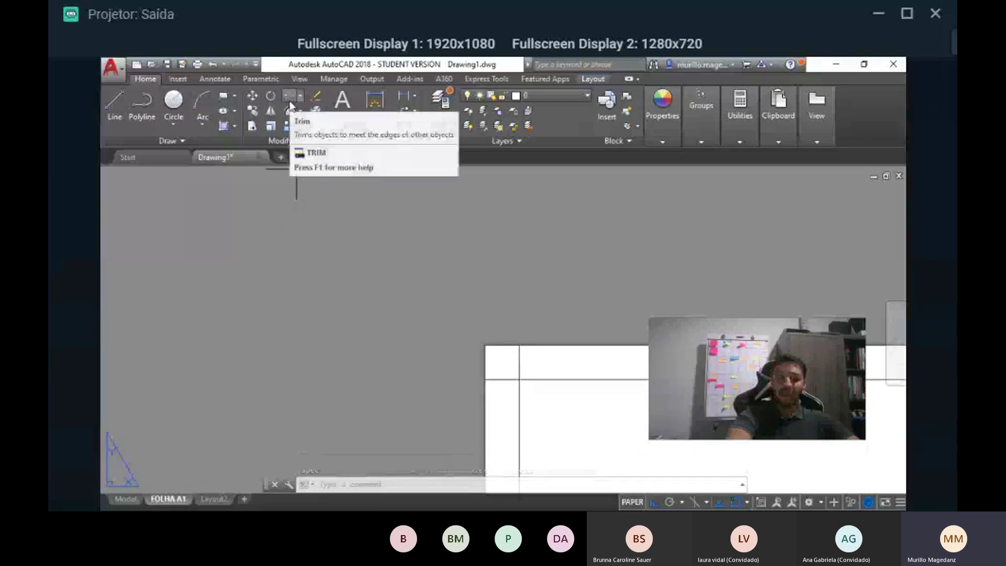
key(Escape)
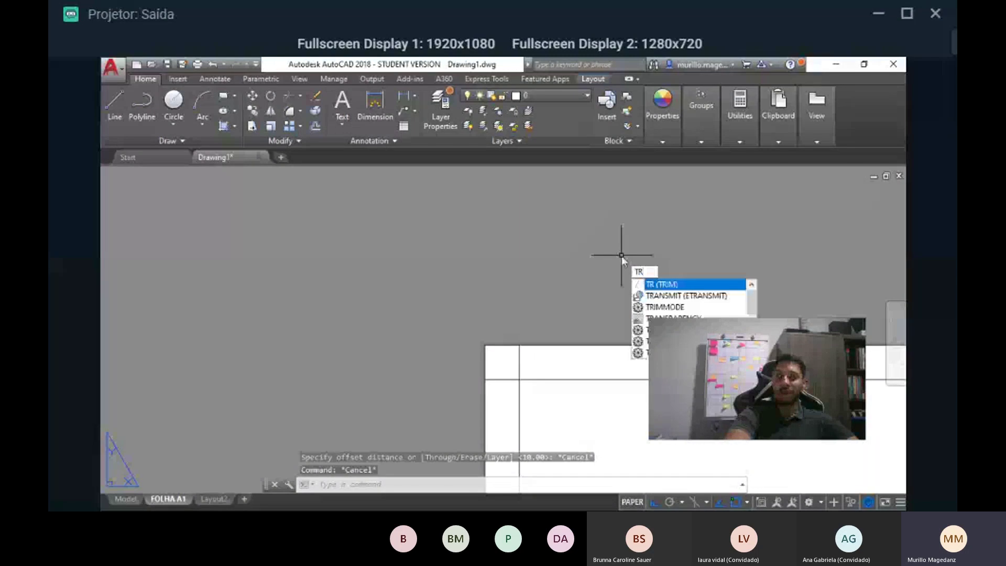
key(Return)
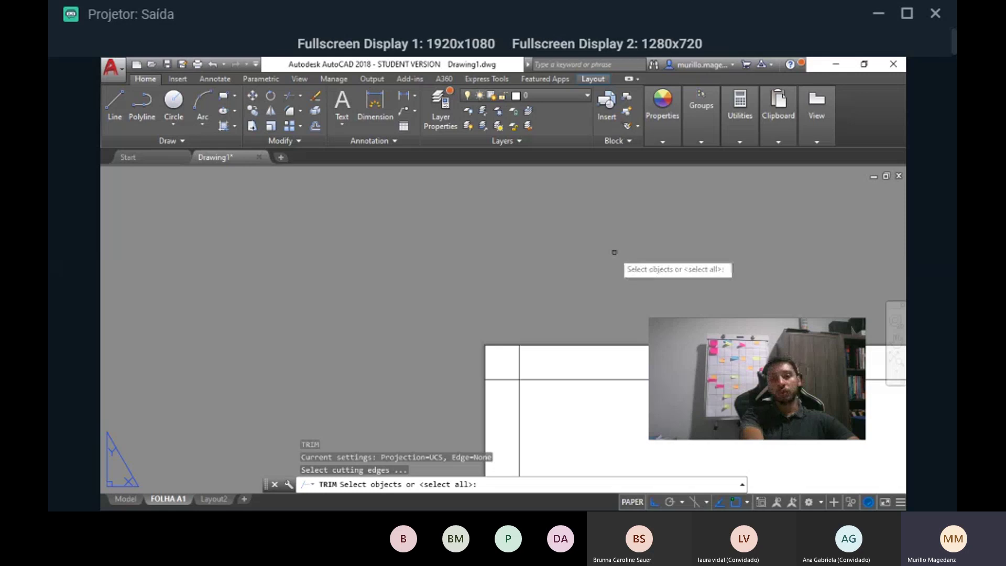
key(Return)
scroll(614, 253, down, 6)
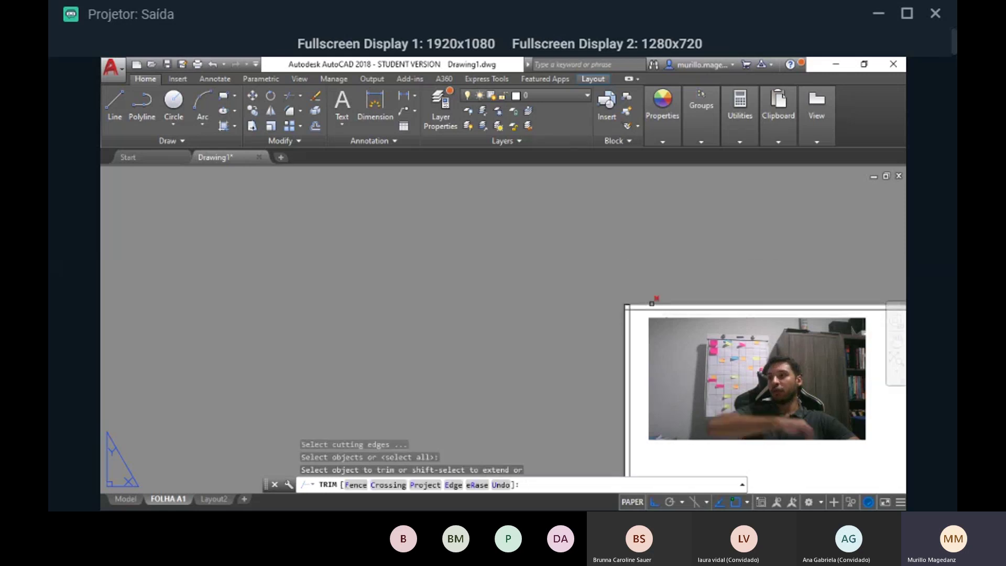
scroll(613, 255, up, 6)
middle_drag(619, 408, 569, 235)
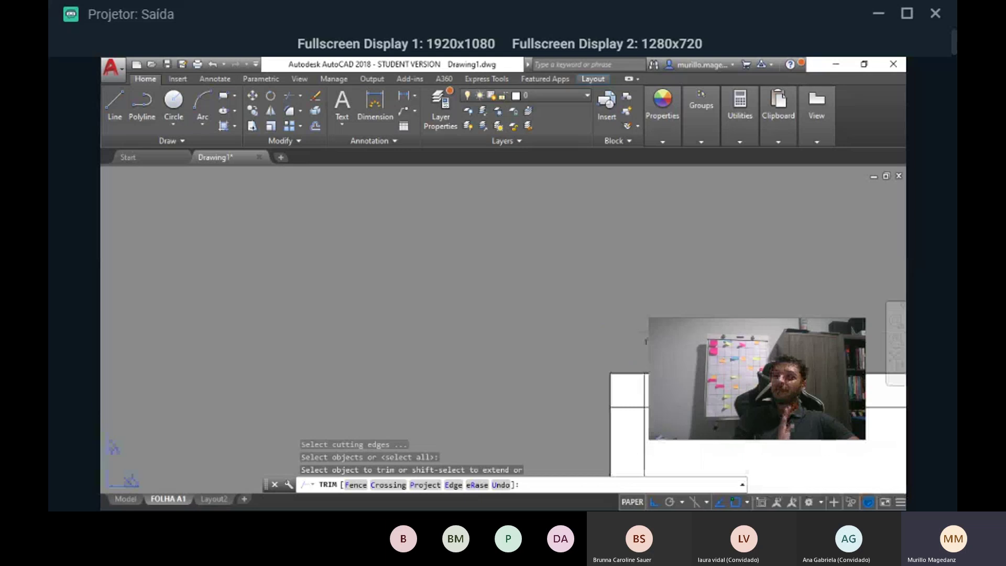
middle_drag(681, 366, 607, 258)
scroll(565, 299, up, 4)
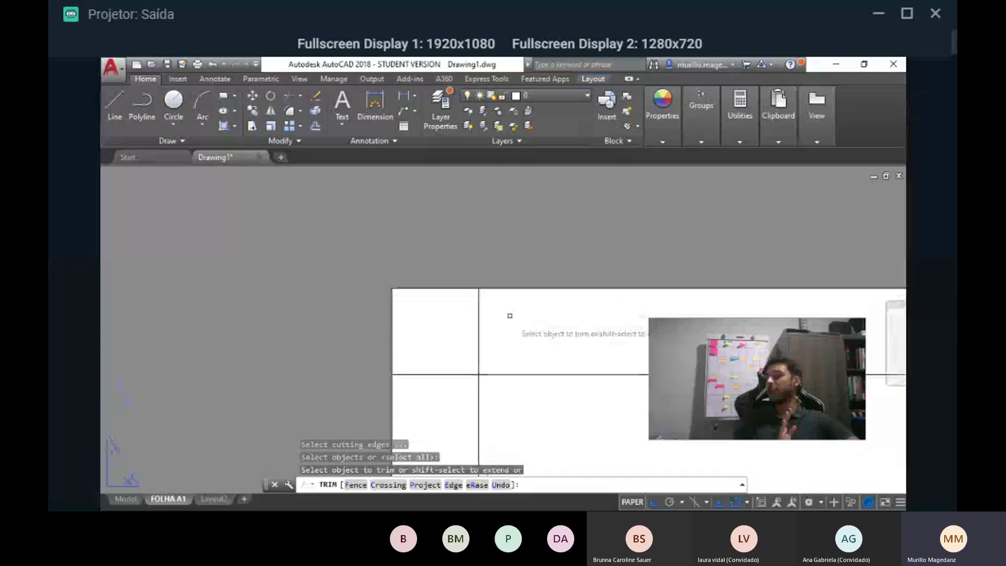
click(477, 322)
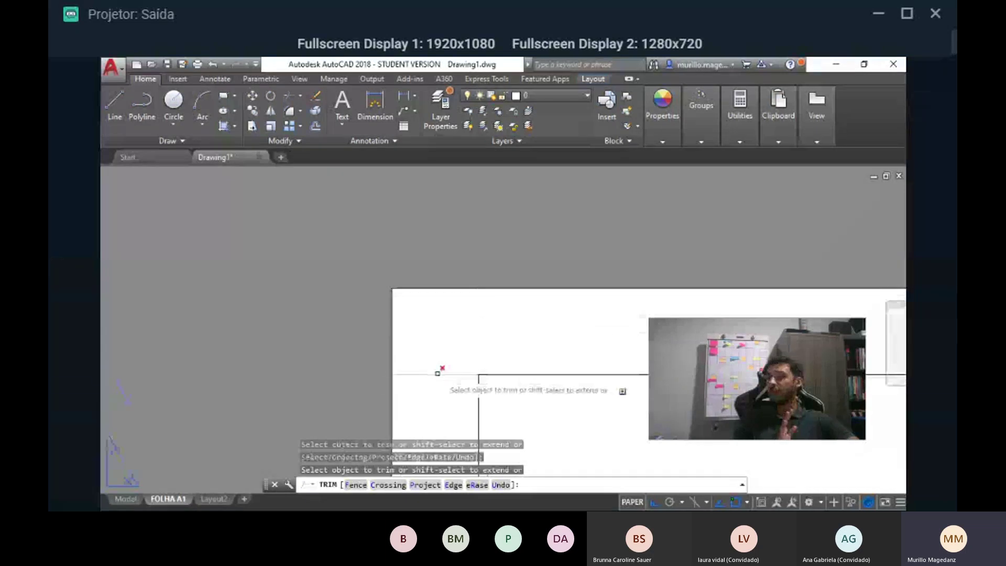
click(438, 373)
- Trim the overhanging ends of the margin lines at the sheet's top-right corner
scroll(438, 374, down, 7)
scroll(469, 366, up, 6)
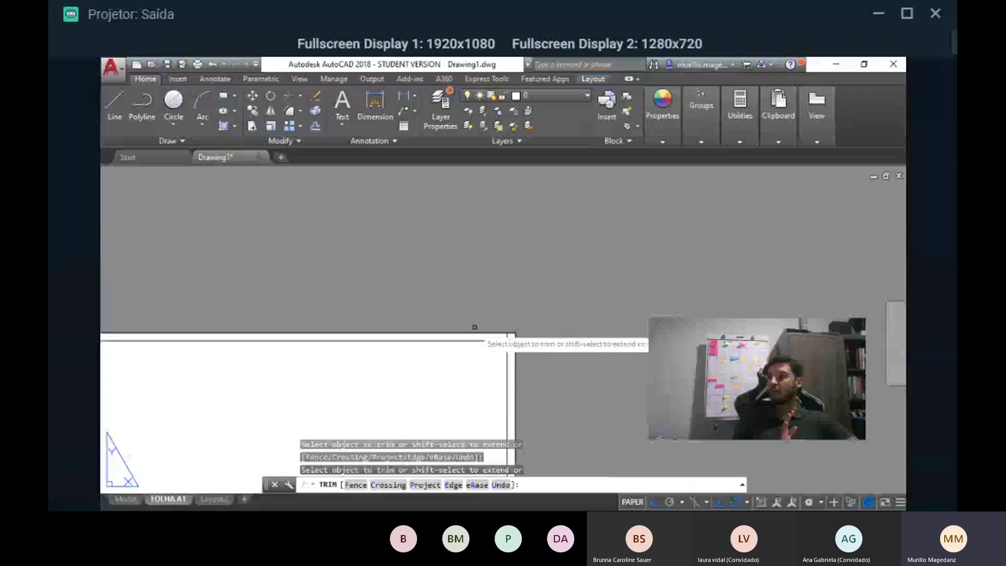
click(459, 296)
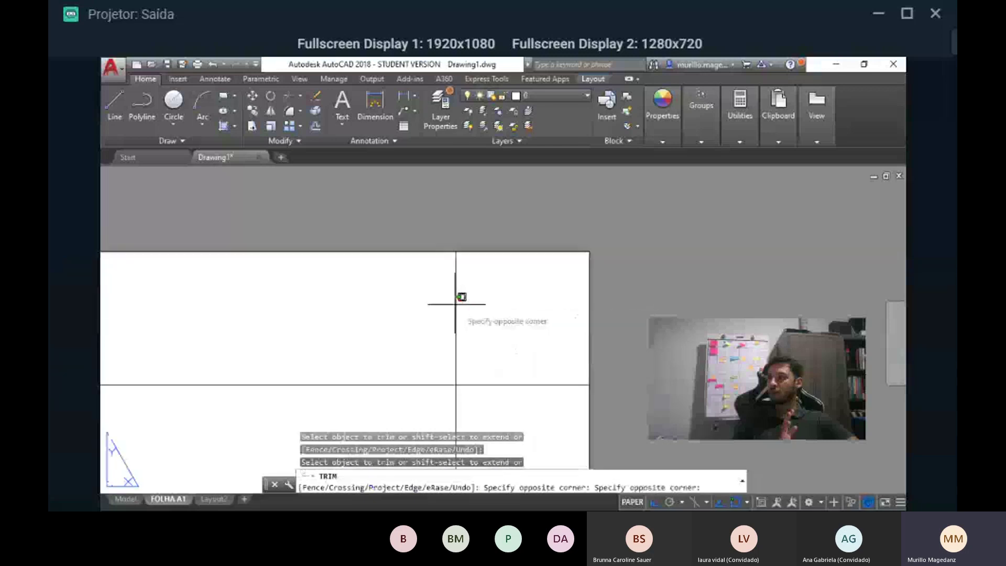
click(460, 307)
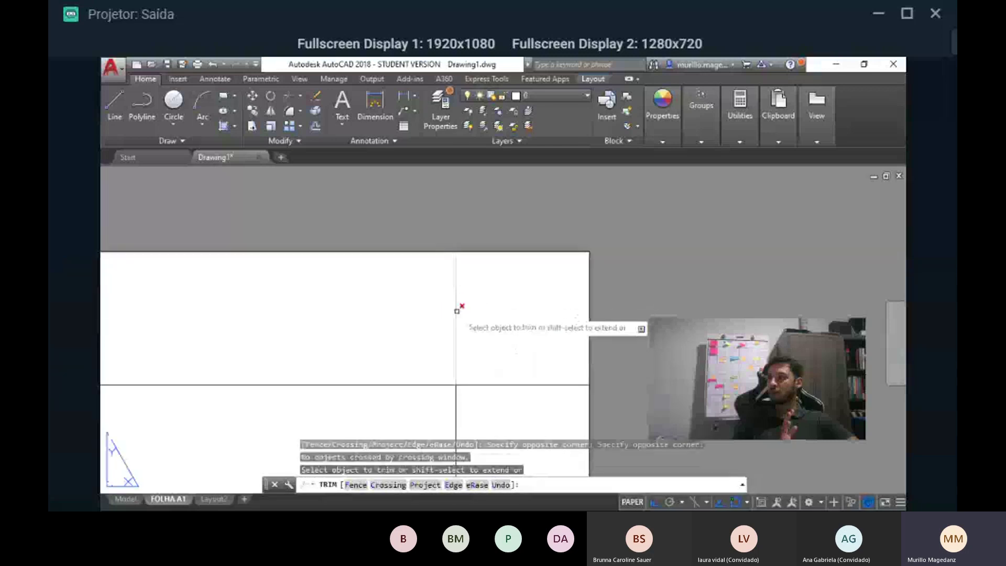
click(527, 399)
click(506, 340)
click(460, 313)
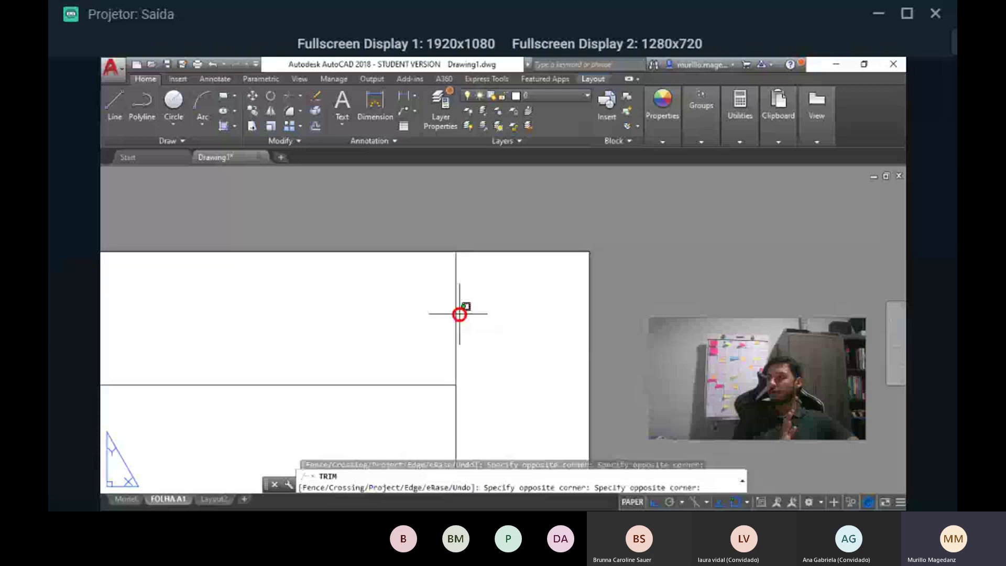
click(452, 315)
- Trim the overhanging ends of the margin lines at the sheet's bottom-right corner
scroll(471, 343, down, 8)
scroll(477, 359, down, 5)
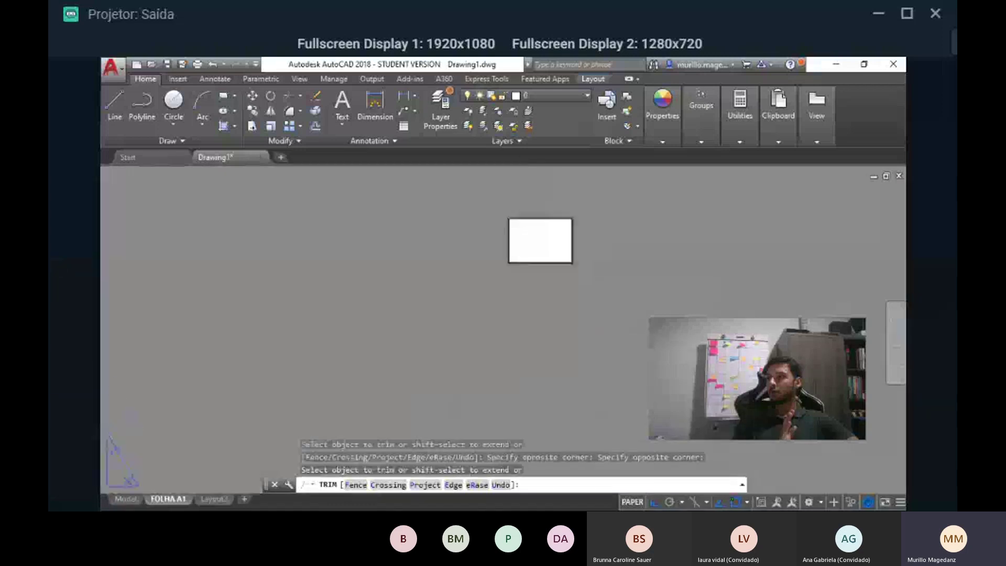
scroll(592, 273, up, 5)
middle_drag(592, 272, 542, 353)
scroll(537, 338, up, 8)
middle_drag(458, 258, 448, 384)
click(382, 294)
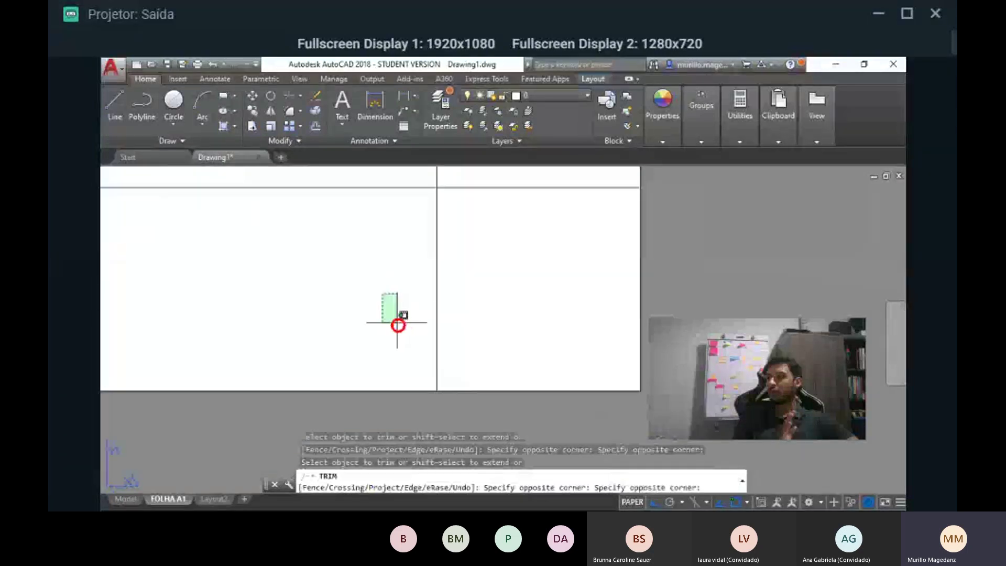
click(571, 219)
scroll(555, 288, down, 4)
middle_drag(555, 285, 843, 342)
click(552, 280)
- Trim the overhanging ends of the margin lines at the sheet's bottom-left corner and end the Trim command
scroll(511, 303, down, 8)
middle_drag(146, 343, 503, 346)
scroll(381, 336, up, 8)
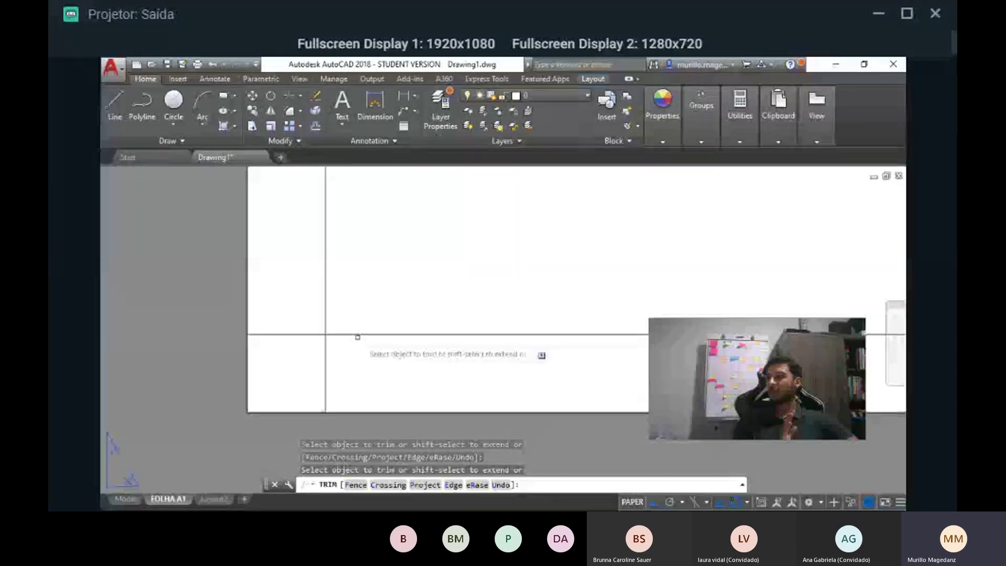
click(288, 323)
click(279, 350)
click(339, 356)
click(312, 360)
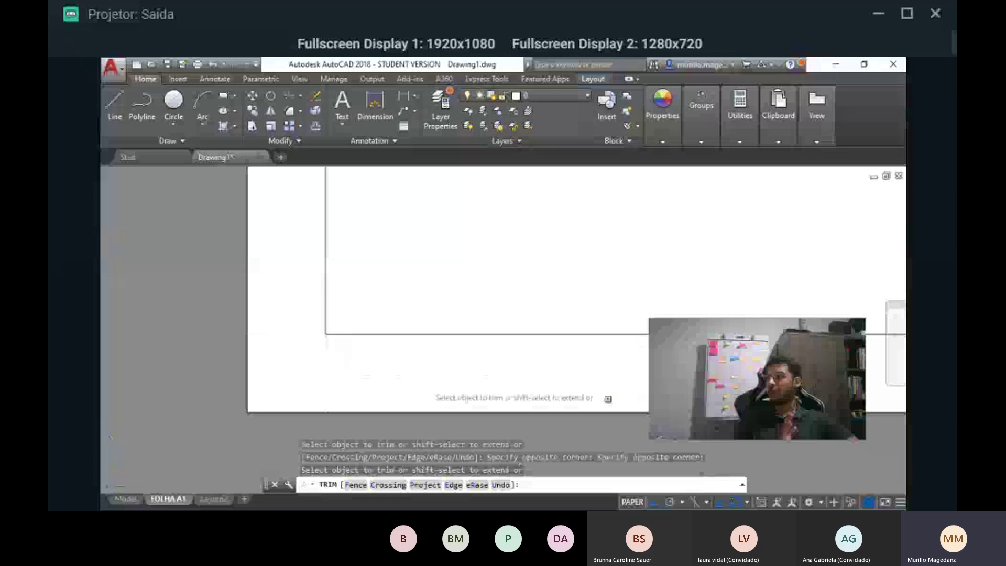
scroll(428, 381, down, 6)
middle_drag(618, 280, 148, 415)
scroll(418, 314, down, 10)
scroll(412, 322, up, 6)
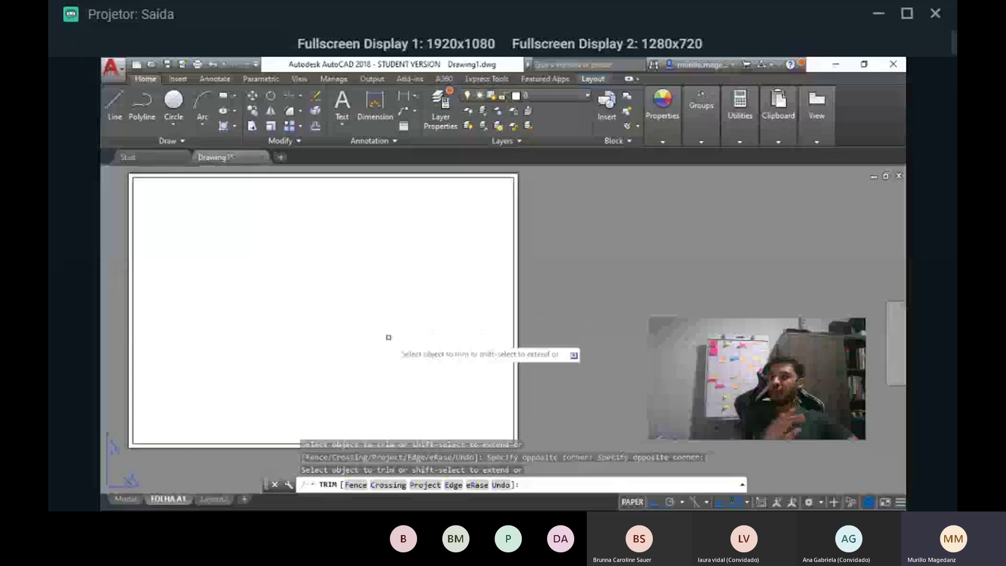
key(Escape)
scroll(379, 296, down, 3)
scroll(377, 292, up, 3)
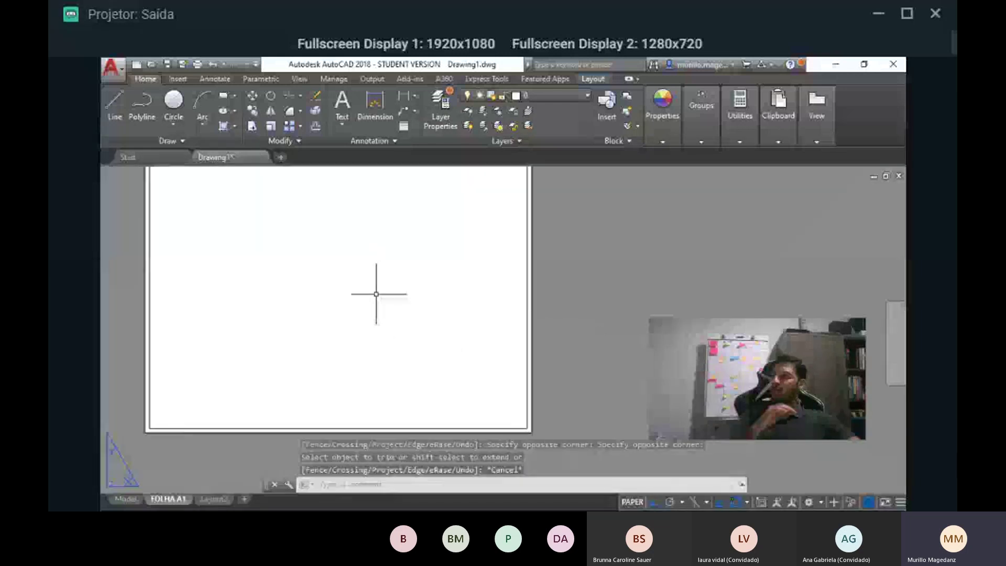
- Draw a rectangle about 127 × 123 mm inside the margin frame, starting from the frame's bottom-right corner
click(225, 97)
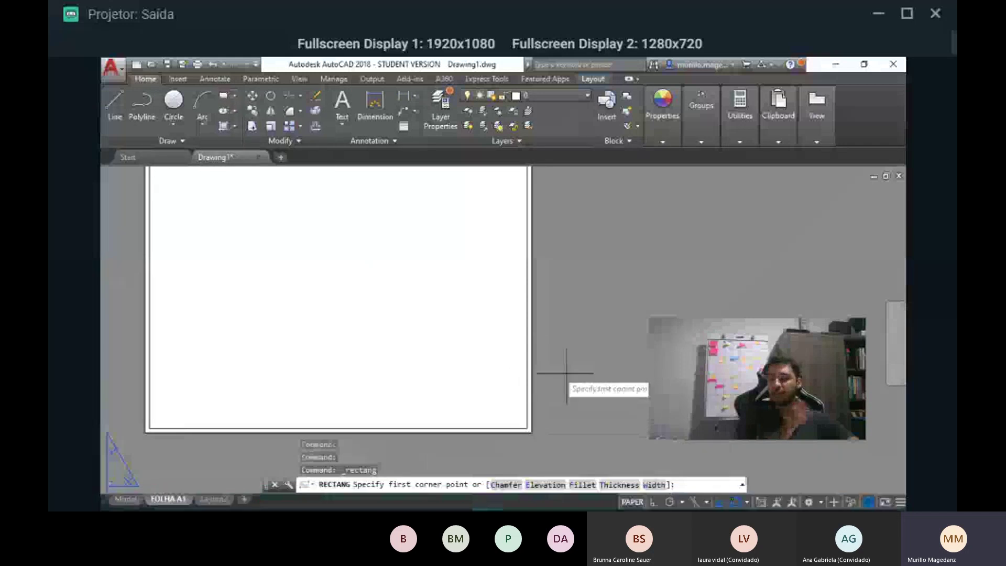
scroll(528, 433, up, 1)
click(528, 433)
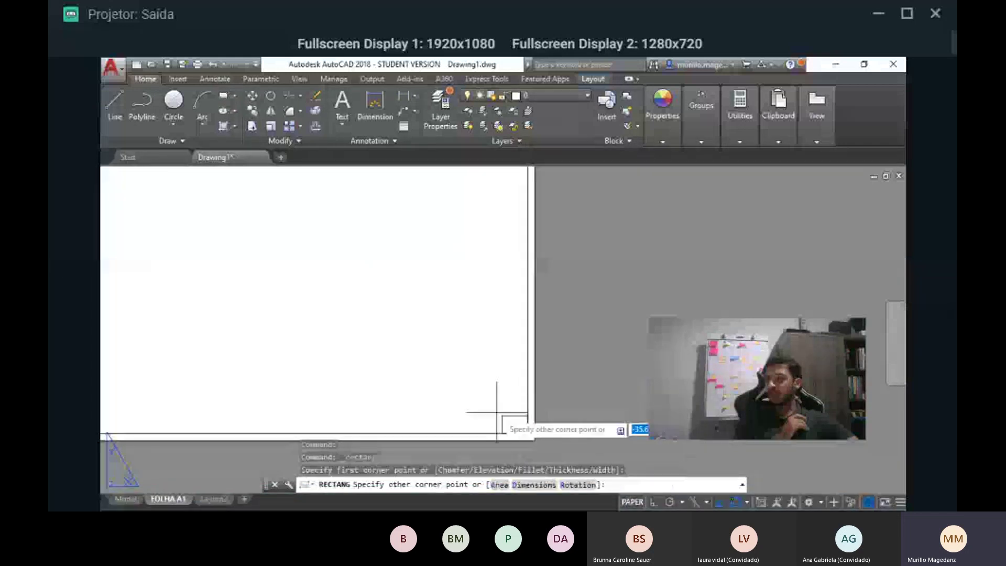
scroll(466, 404, down, 2)
scroll(458, 359, up, 3)
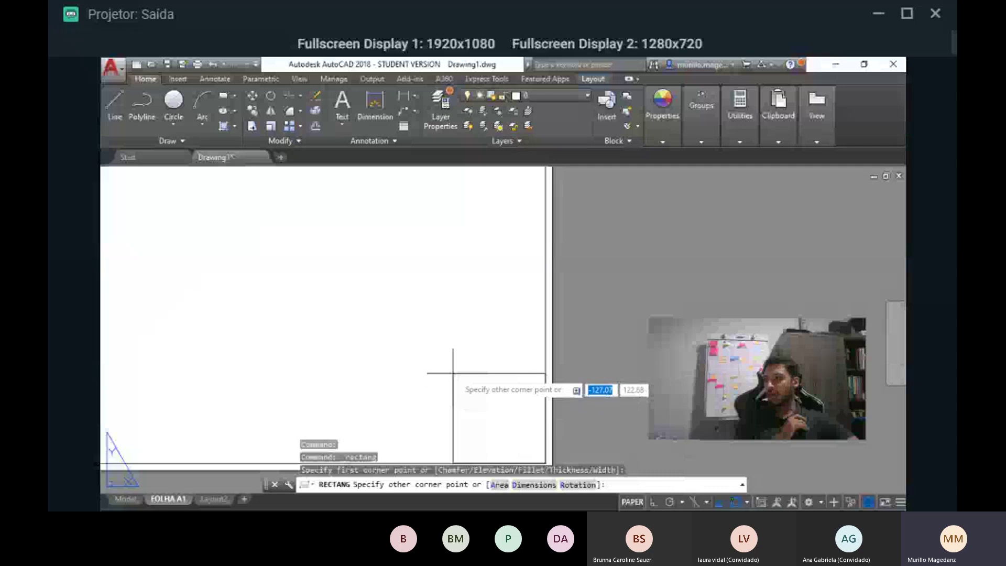
click(454, 371)
middle_drag(579, 435, 643, 368)
scroll(642, 369, down, 3)
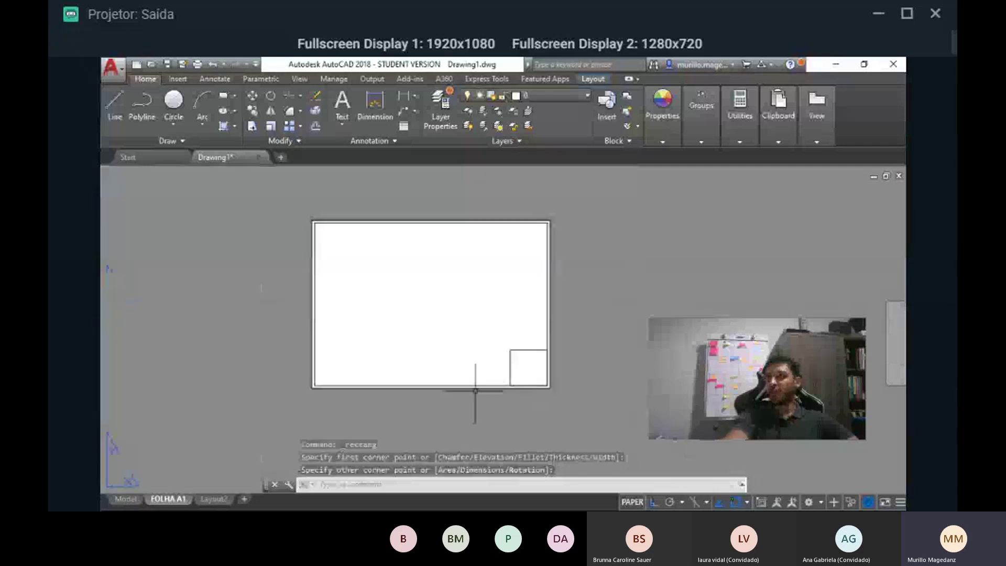
middle_drag(335, 283, 320, 314)
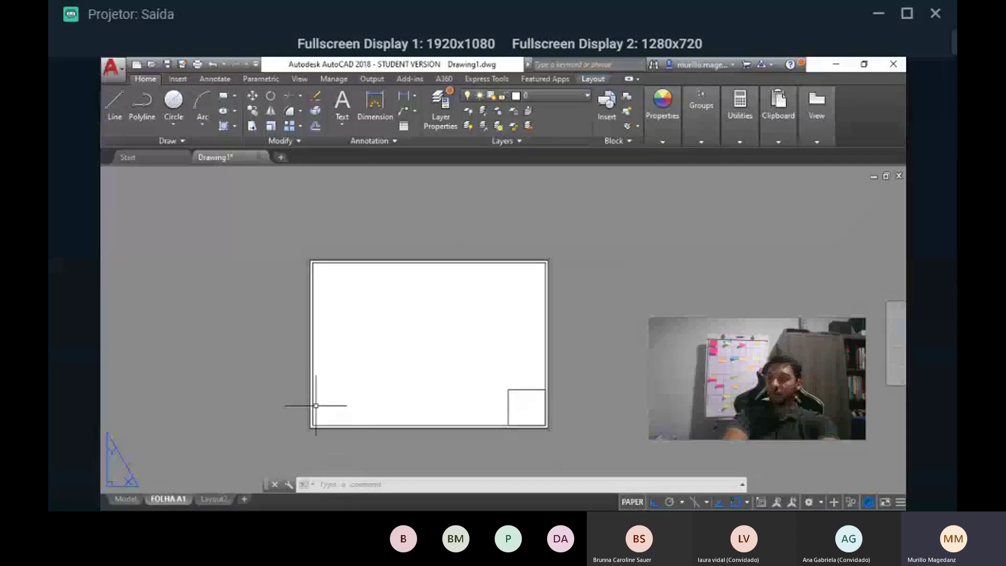
- Open the Viewports settings and preview the standard configurations, including Two: Vertical, Three: Left and Four: Equal
text(VIEWPORTS)
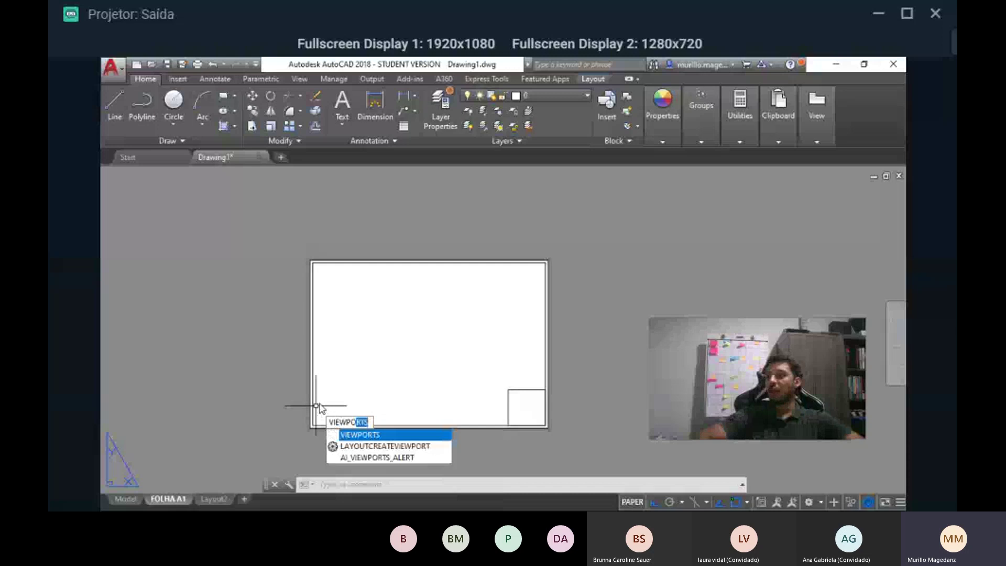
click(392, 438)
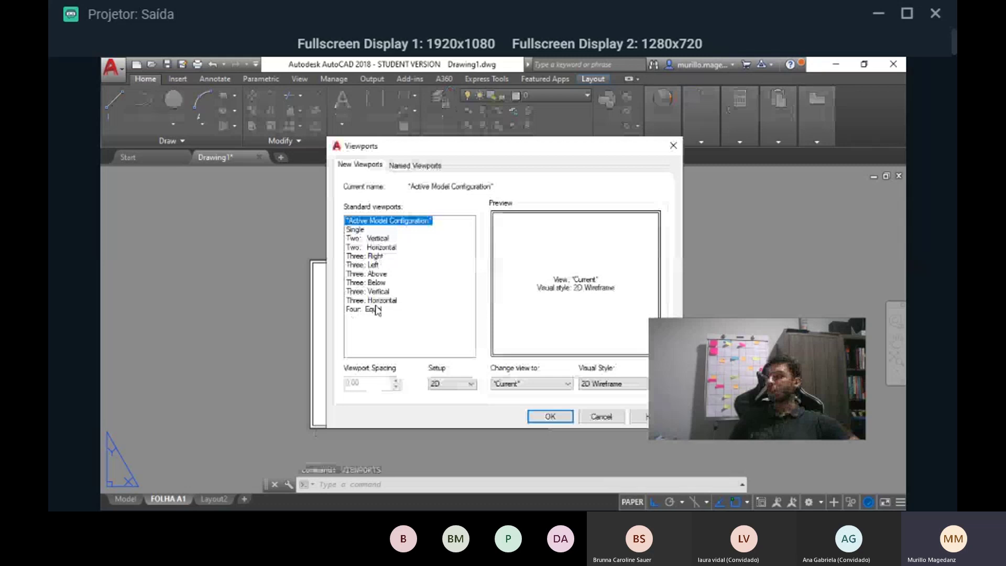
click(375, 239)
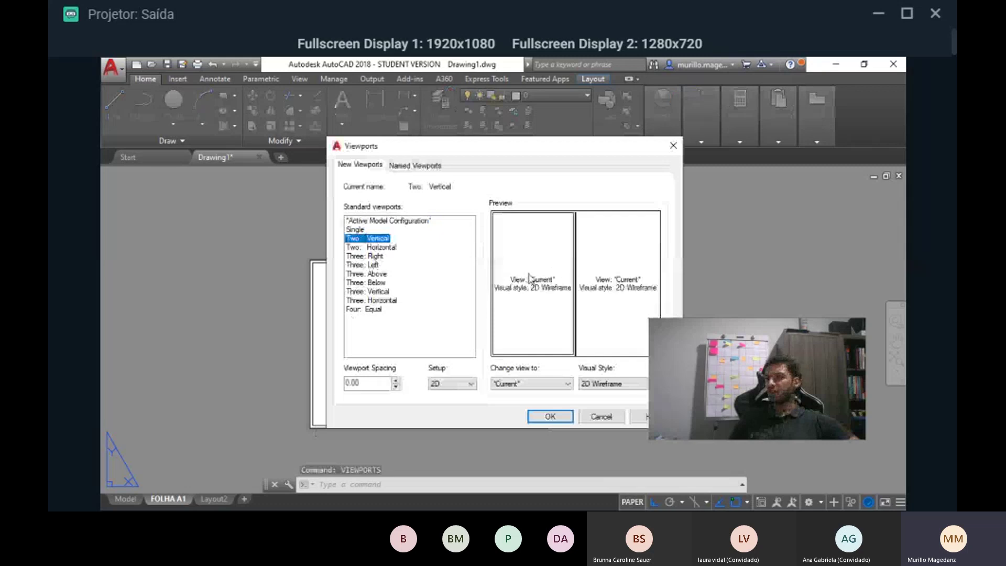
click(369, 265)
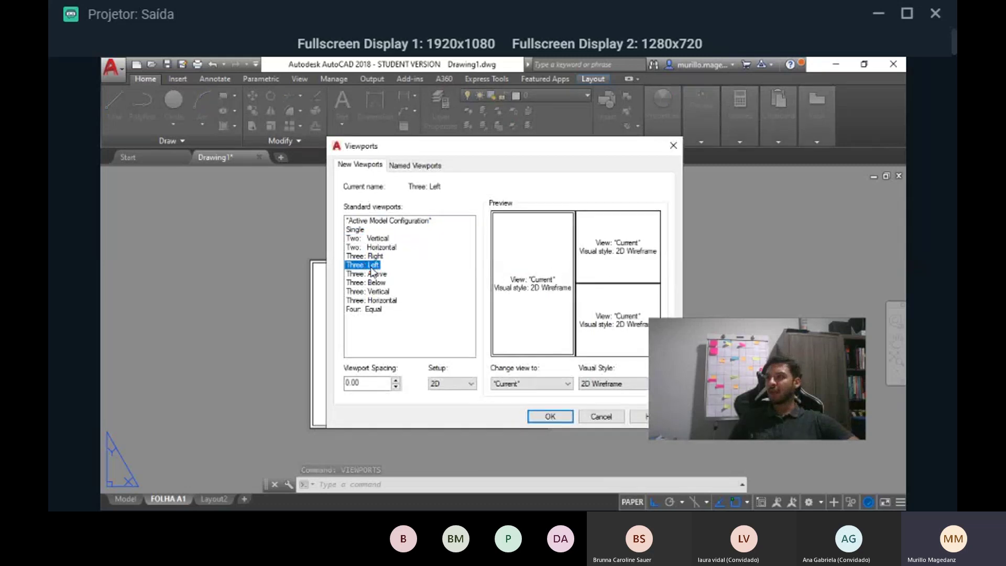
click(362, 291)
click(366, 309)
click(373, 265)
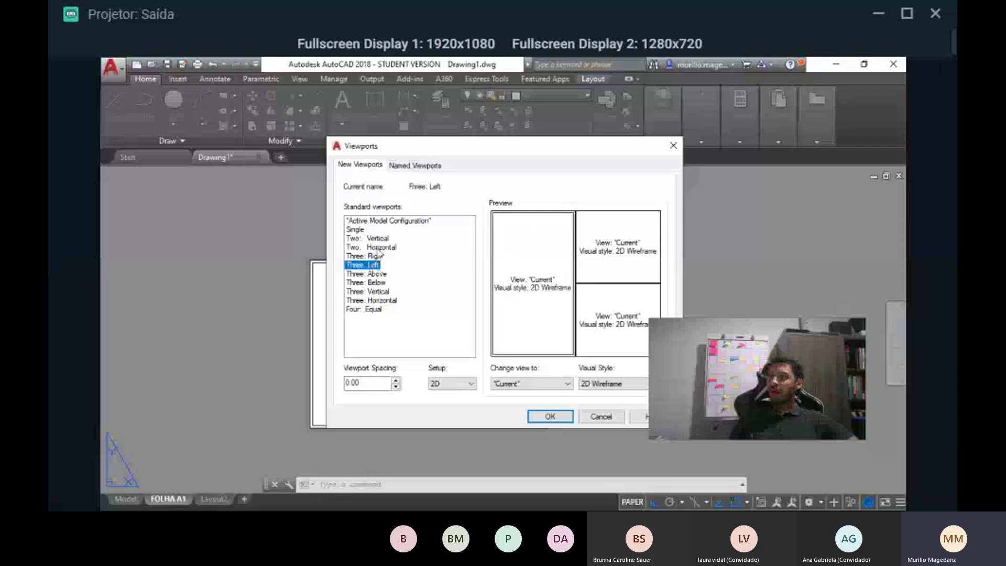
click(375, 248)
click(357, 274)
click(369, 265)
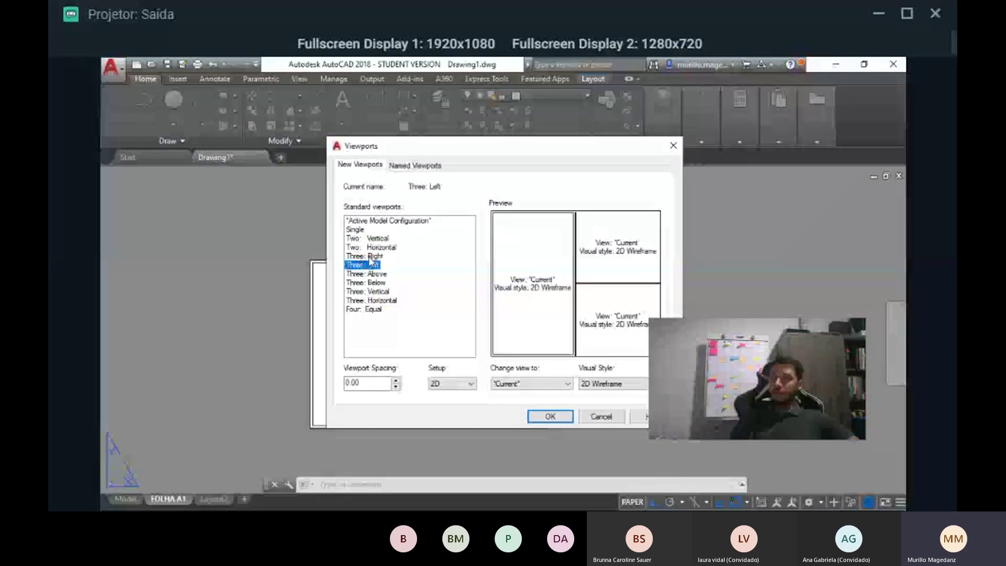
- Choose the Single viewport configuration and draw the viewport in the upper-left part of the A1 sheet
click(371, 238)
click(363, 230)
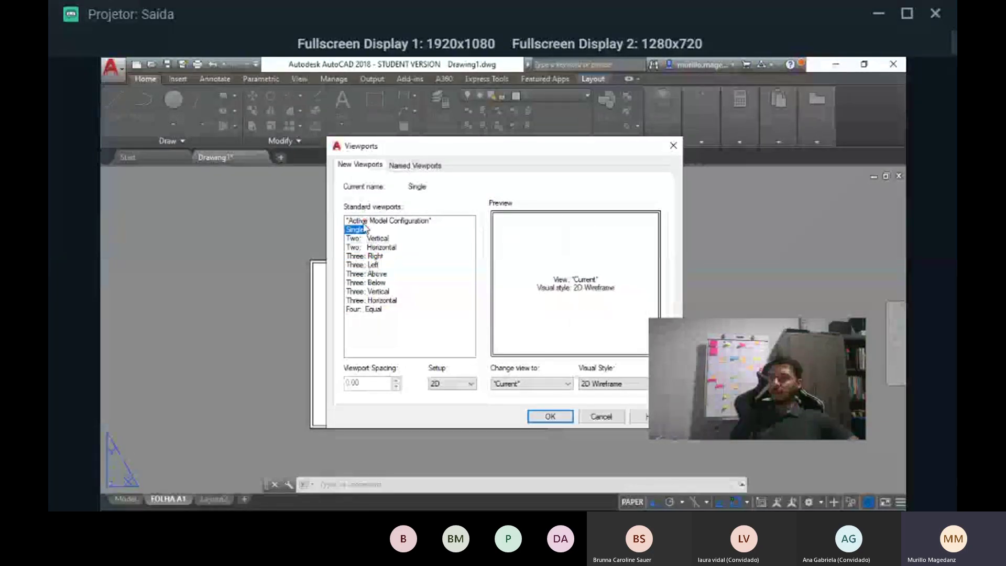
click(367, 221)
click(361, 230)
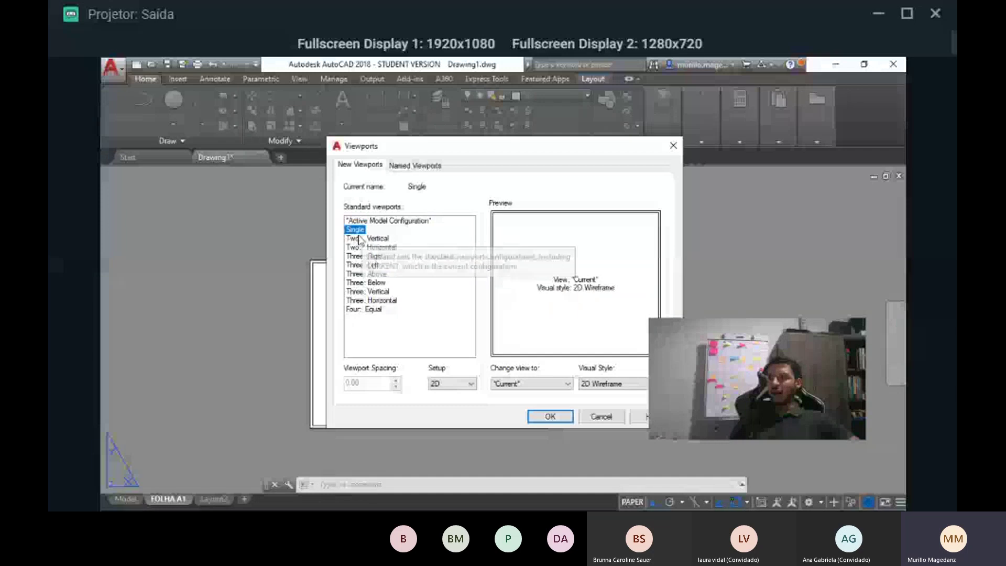
click(571, 417)
scroll(332, 333, up, 2)
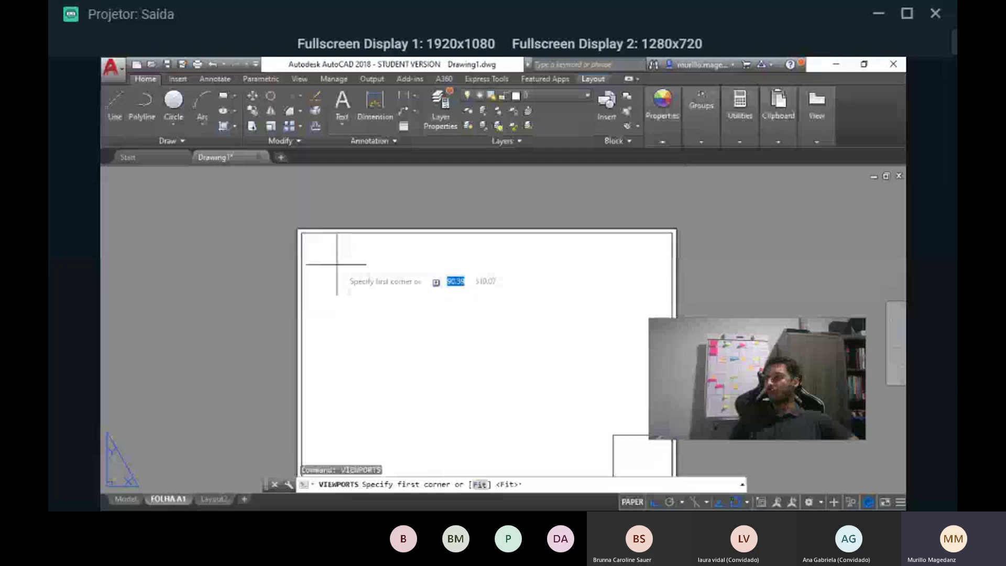
click(337, 264)
click(449, 359)
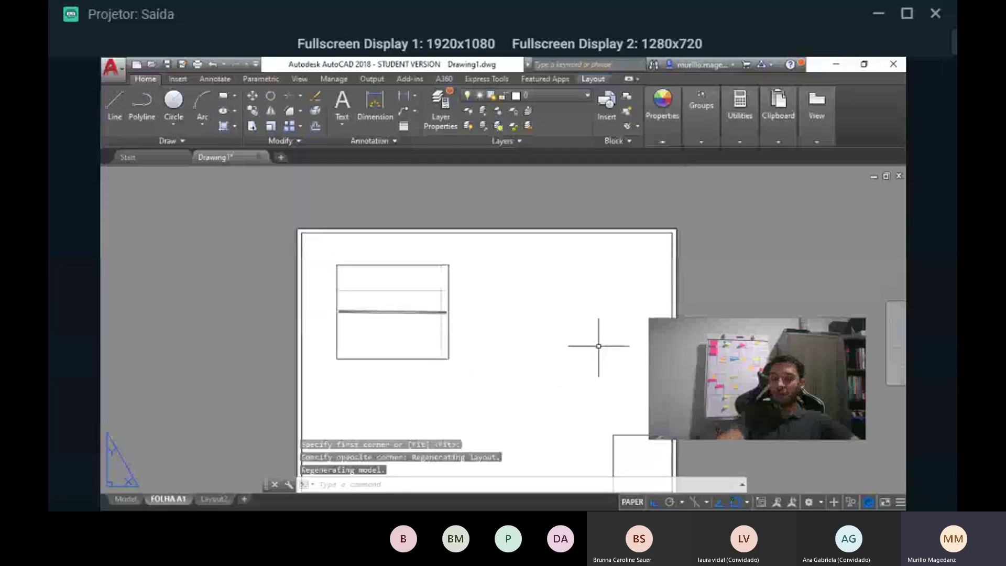
- Draw a second Single viewport directly against the right side of the first one, with the same height
key(Return)
key(Down)
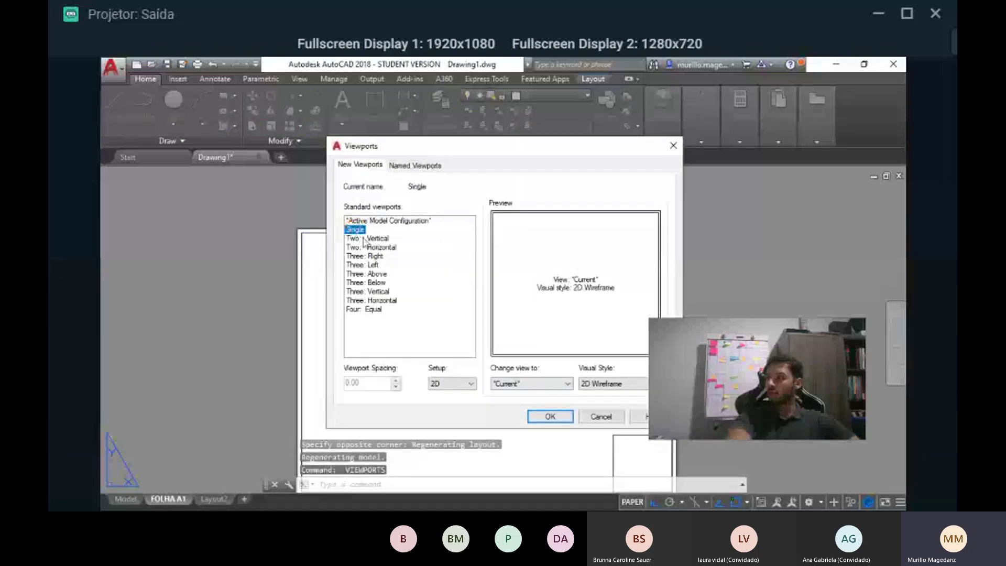
click(550, 416)
click(449, 264)
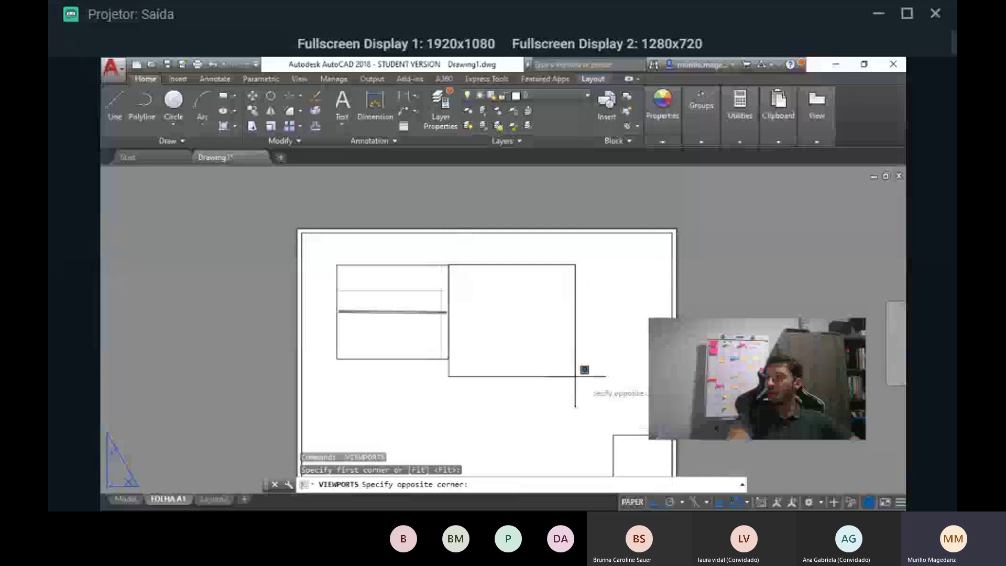
click(620, 359)
key(Escape)
- Erase the second viewport to the right of the first one
click(491, 354)
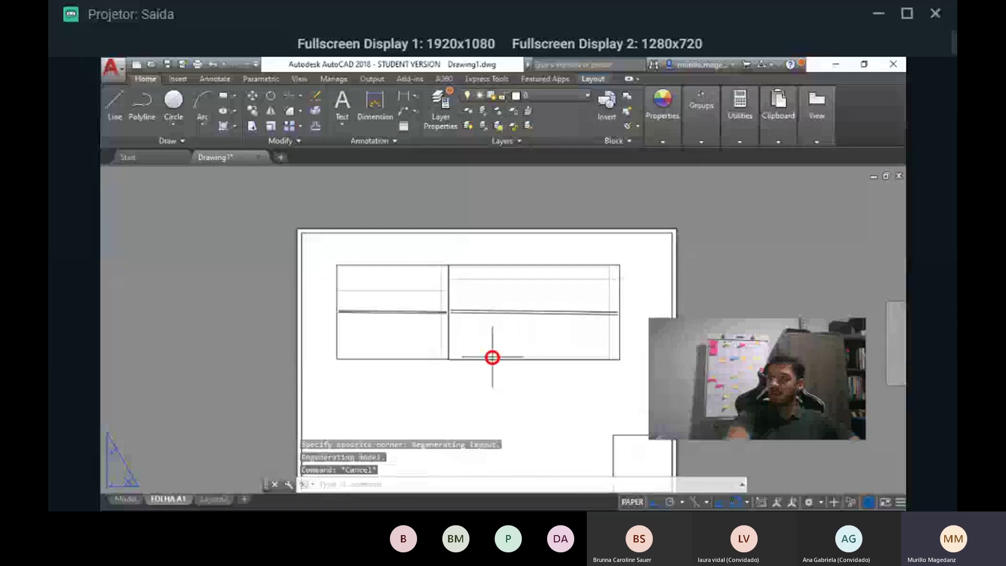
click(490, 360)
key(Delete)
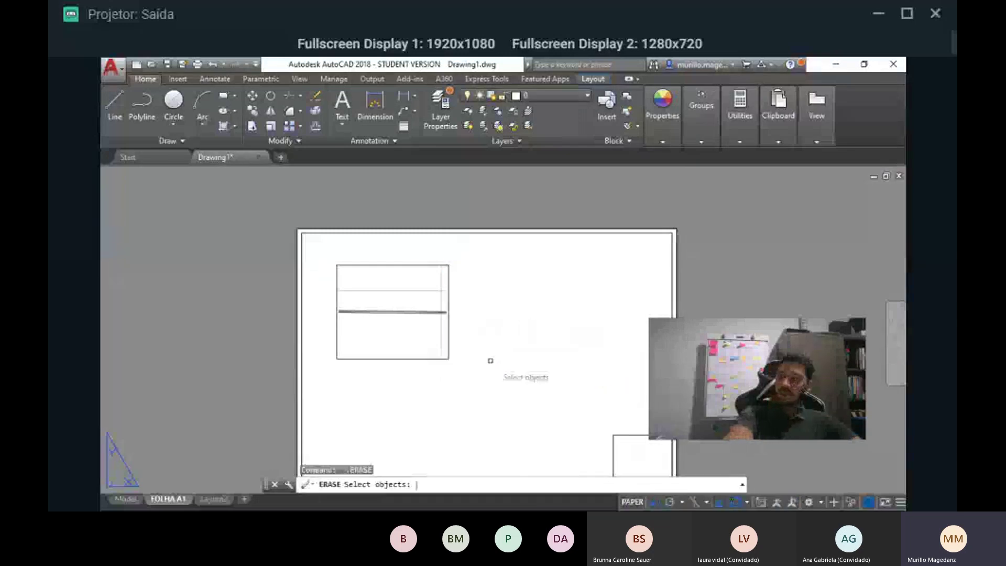
- Reopen the Viewports settings, preview the Three: Horizontal and Four: Equal arrangements, and cancel without creating viewports
text(VI)
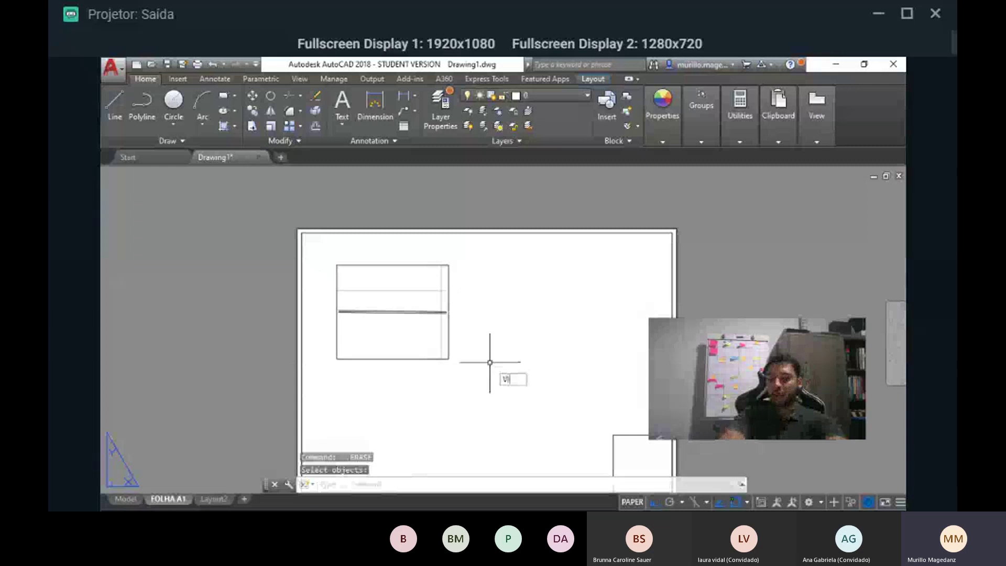
text(EWS)
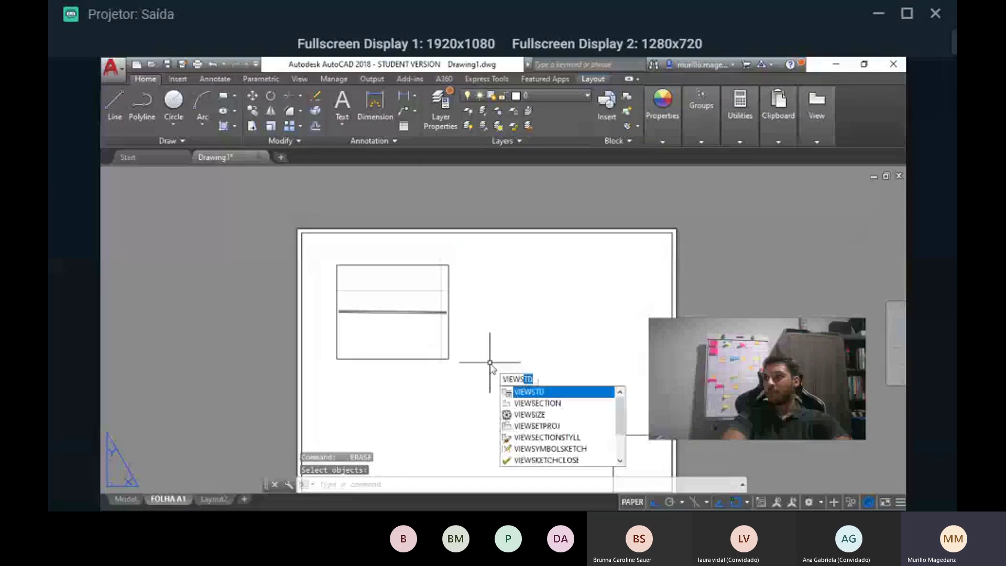
key(BackSpace)
text(POR)
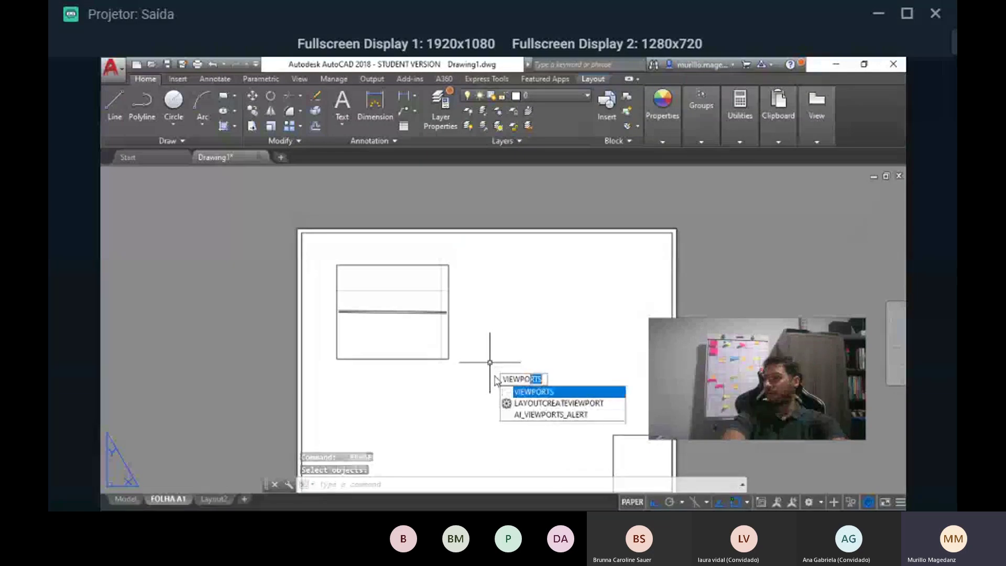
key(Return)
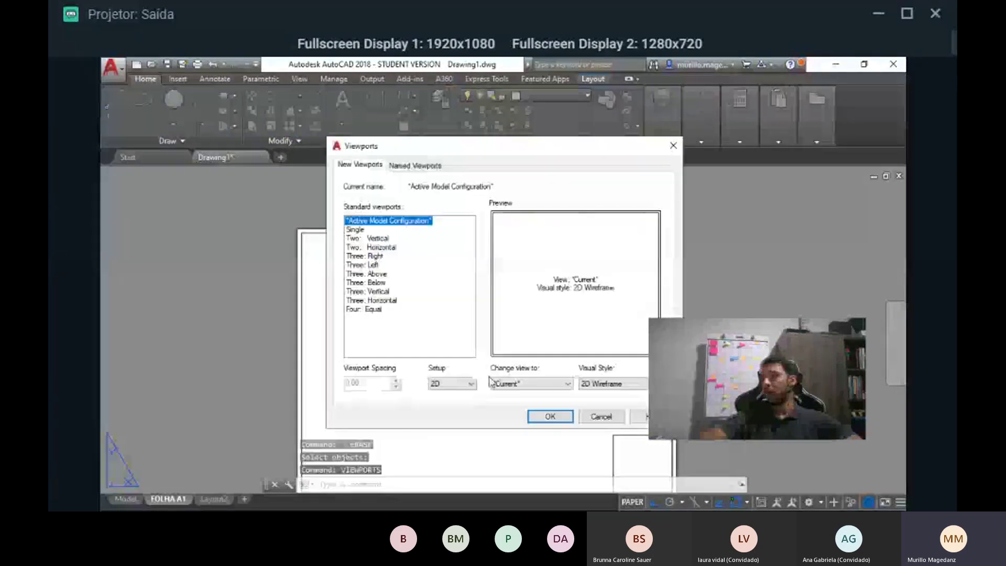
click(384, 267)
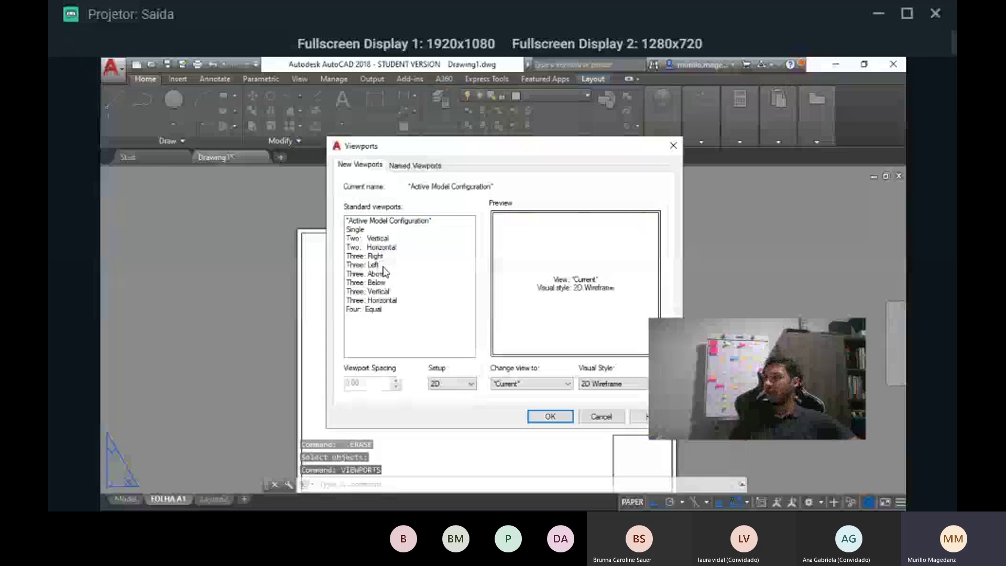
click(377, 291)
click(374, 300)
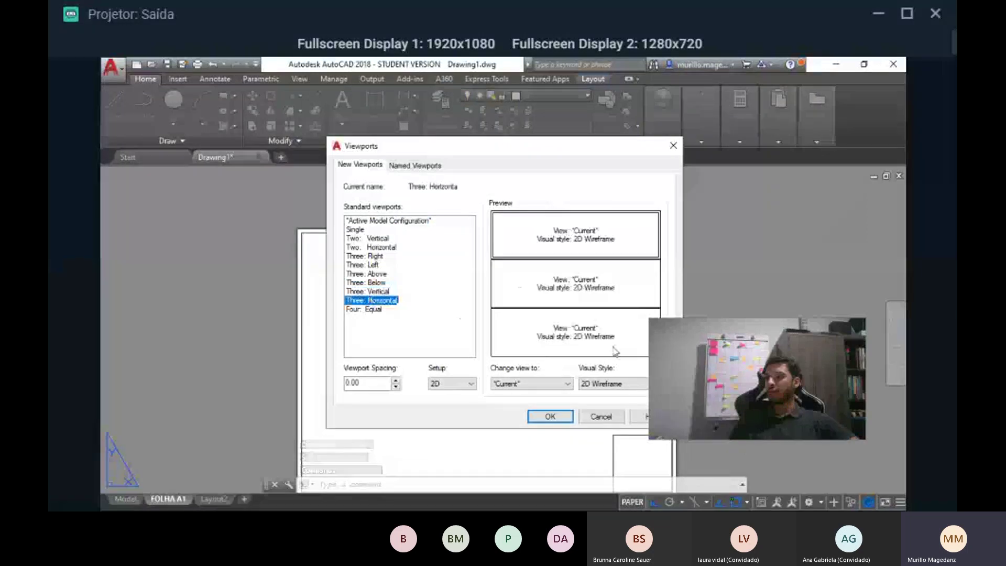
click(369, 310)
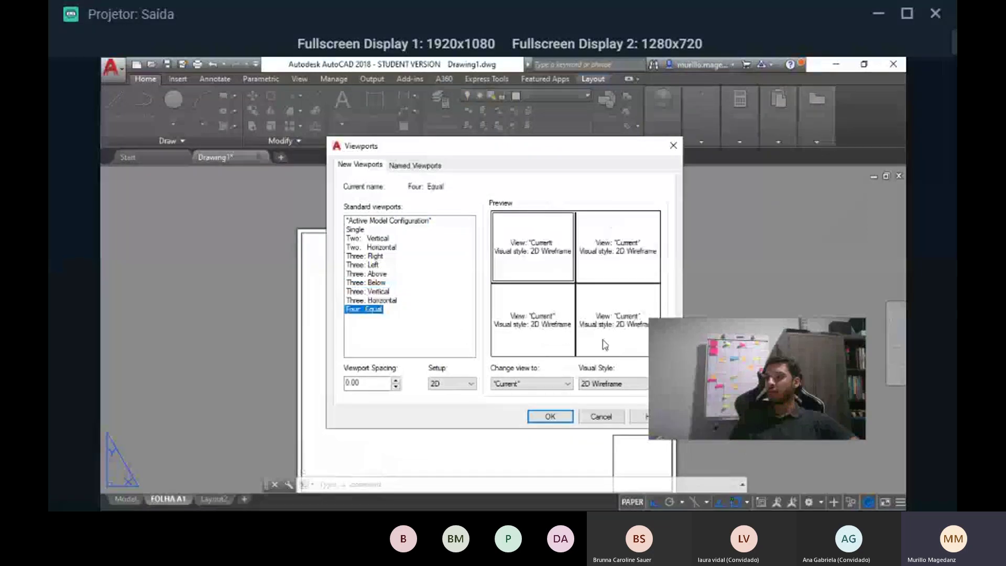
click(611, 415)
- Enlarge the remaining viewport by stretching its lower-right corner down and to the right and its upper-left corner to the left
scroll(451, 299, up, 3)
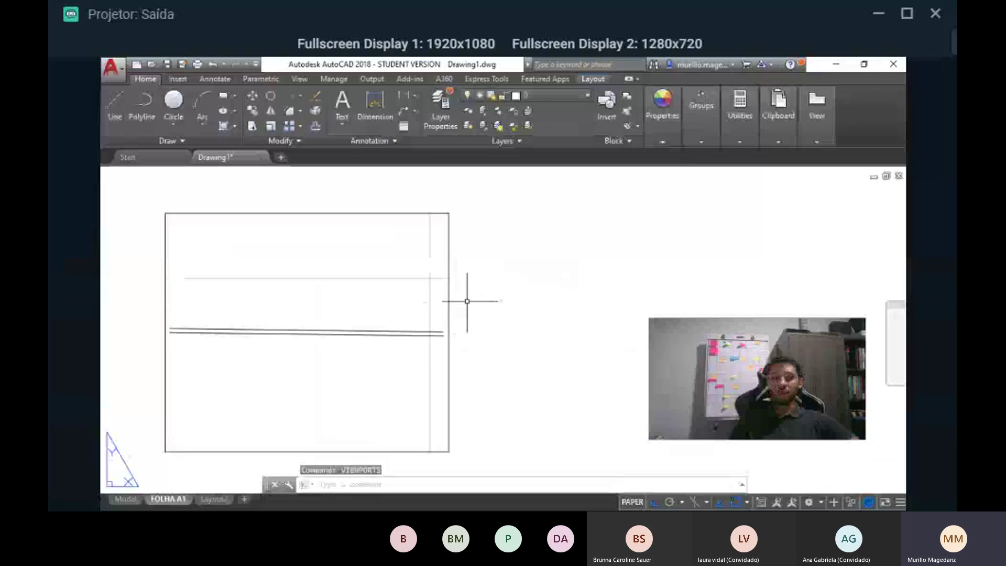
scroll(449, 330, down, 3)
click(449, 336)
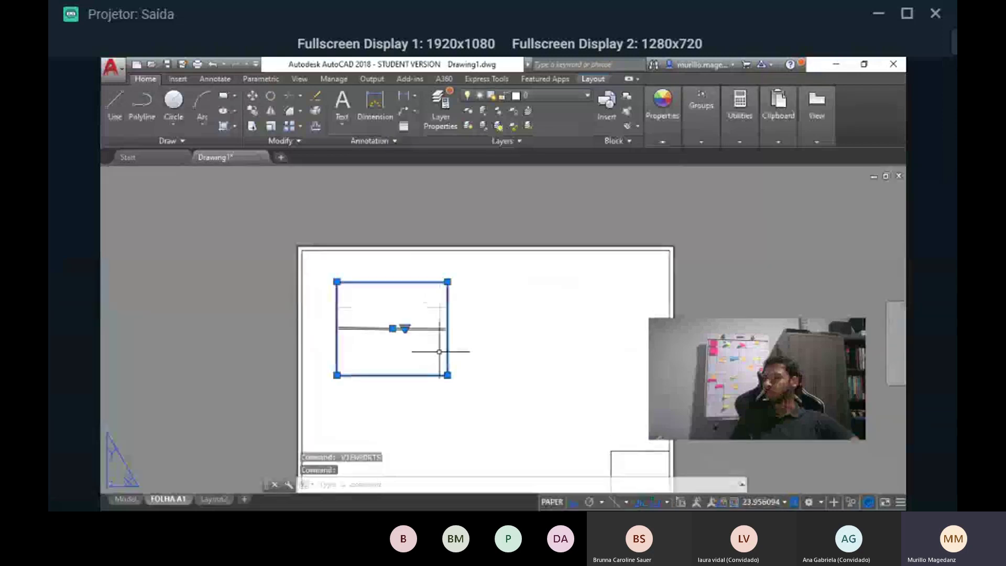
scroll(439, 354, down, 5)
click(442, 362)
scroll(470, 394, up, 5)
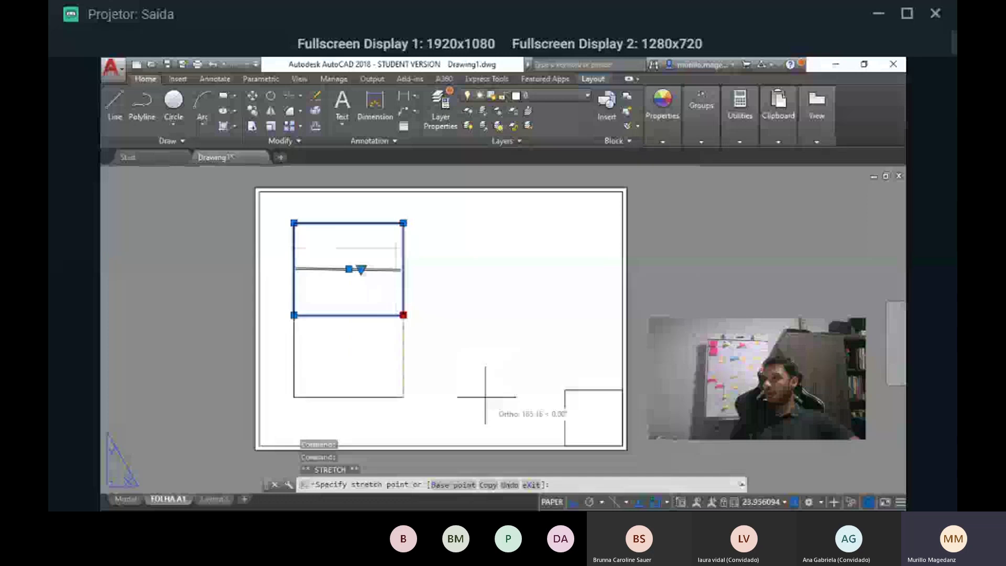
click(485, 403)
click(401, 411)
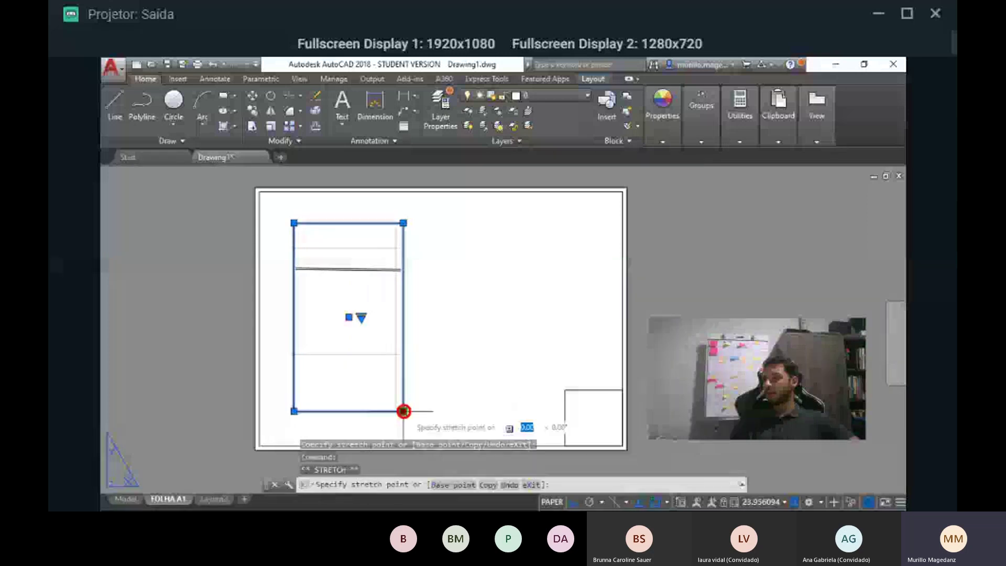
click(515, 411)
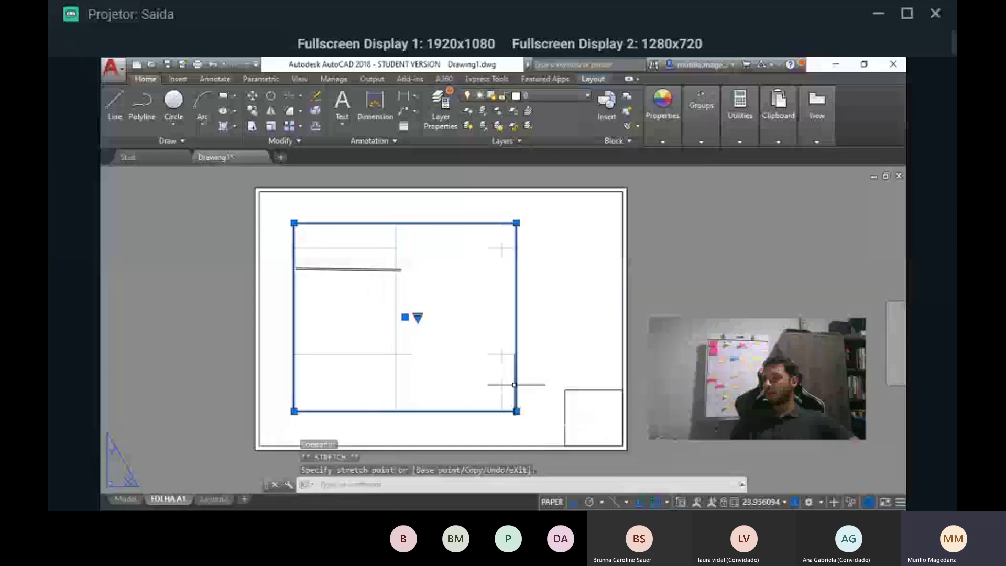
click(294, 223)
click(272, 205)
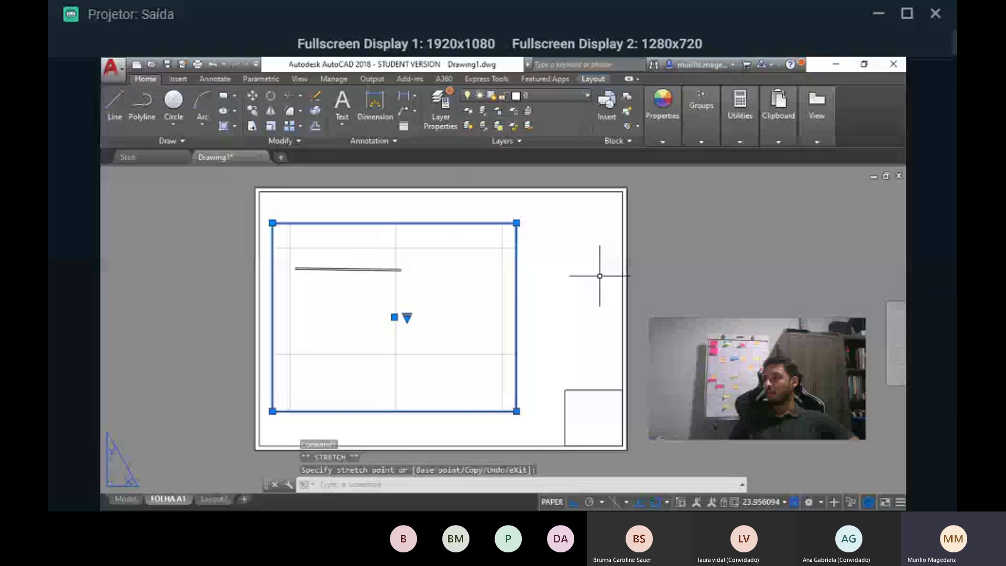
- Activate the viewport, shift the pair of lines toward its centre, and switch to the Model space drawing
double_click(438, 319)
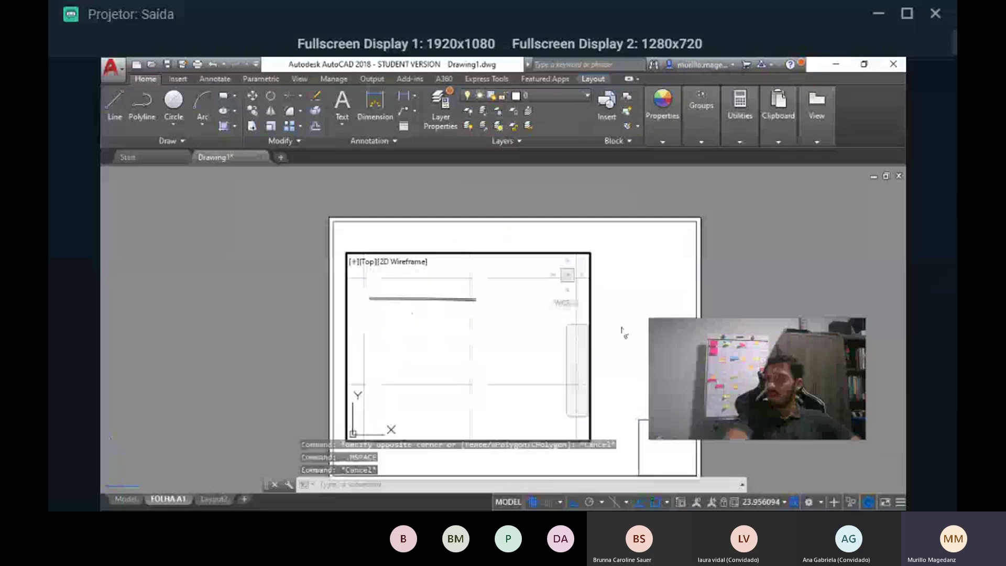
click(405, 329)
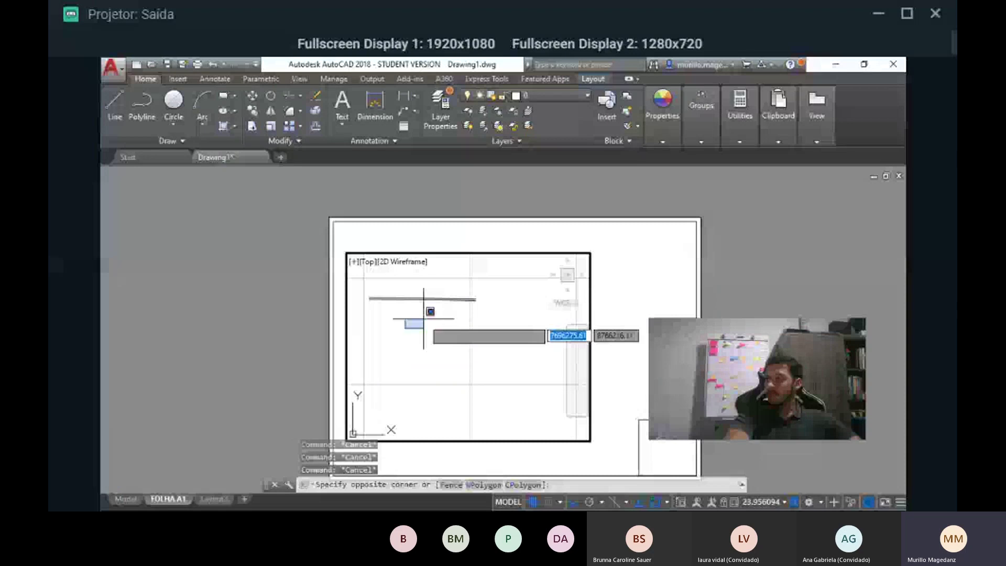
click(440, 347)
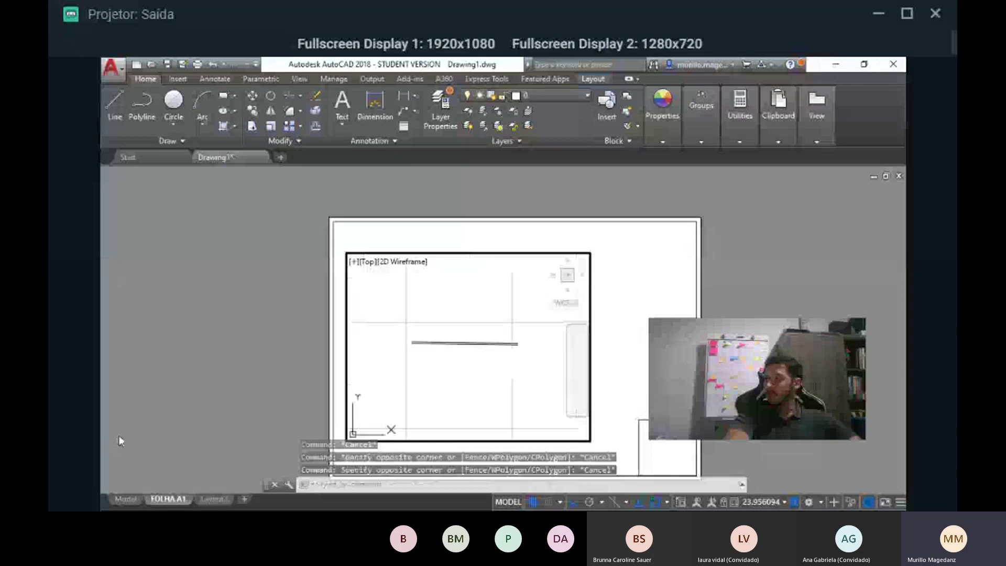
click(126, 499)
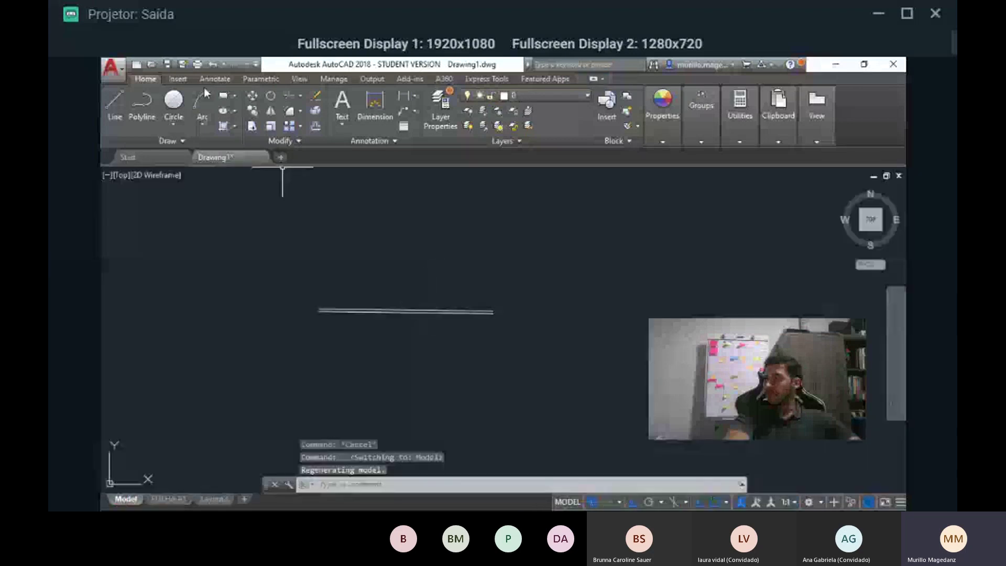
click(375, 103)
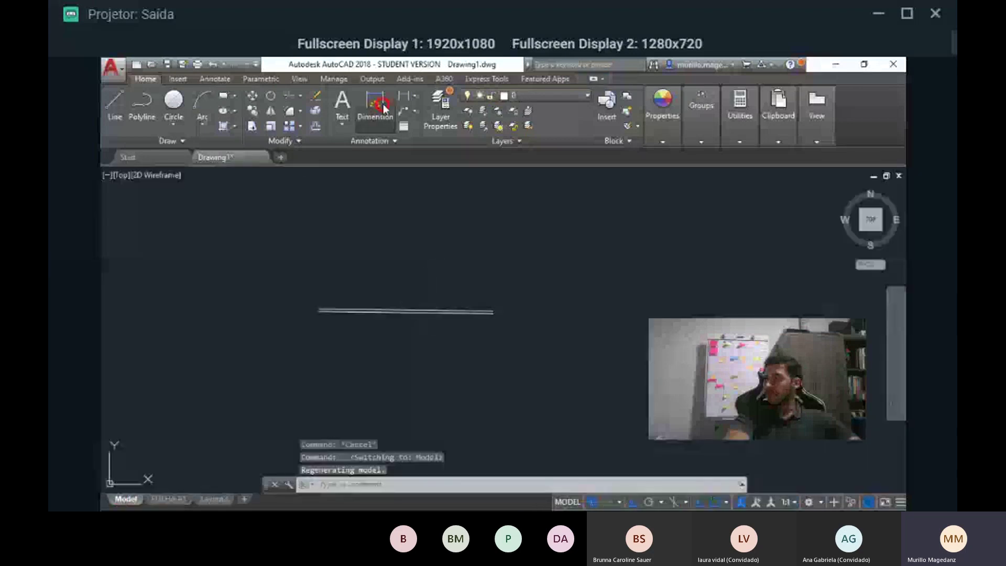
click(316, 308)
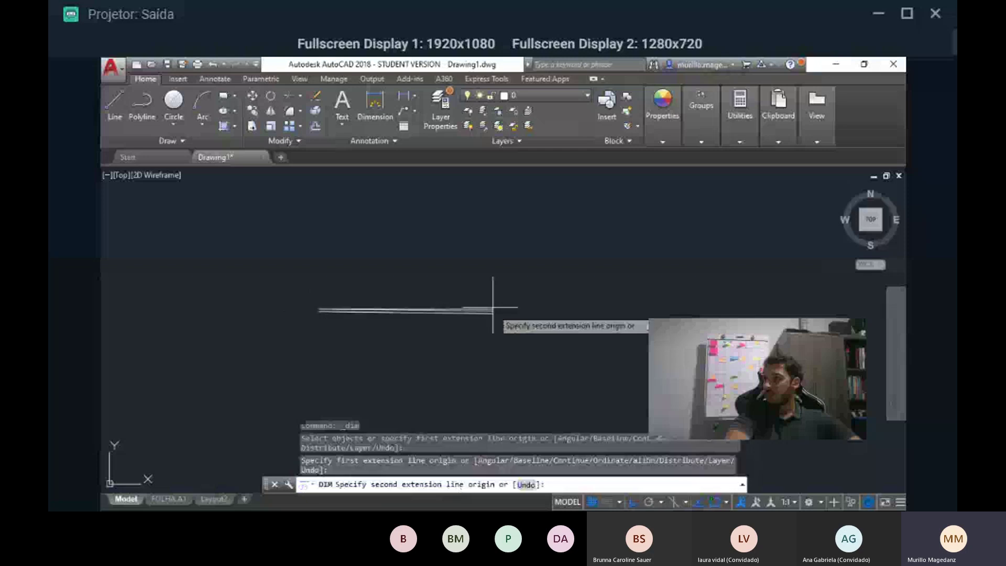
scroll(492, 308, up, 5)
click(495, 309)
key(Escape)
key(Escape)
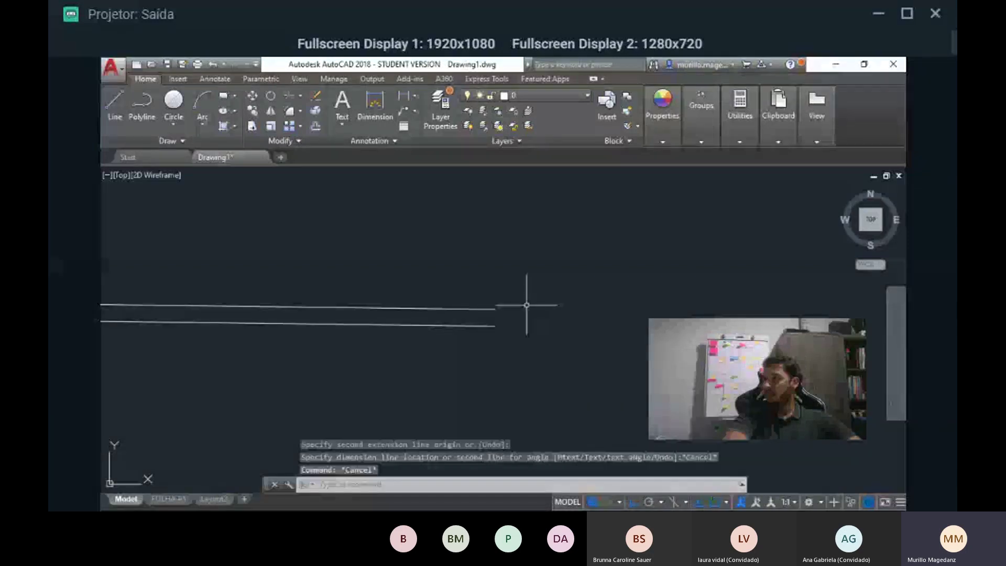
- Add a horizontal linear dimension between the two ends of the line pair, placing it just below the lines
scroll(492, 310, down, 6)
text(dli)
key(Return)
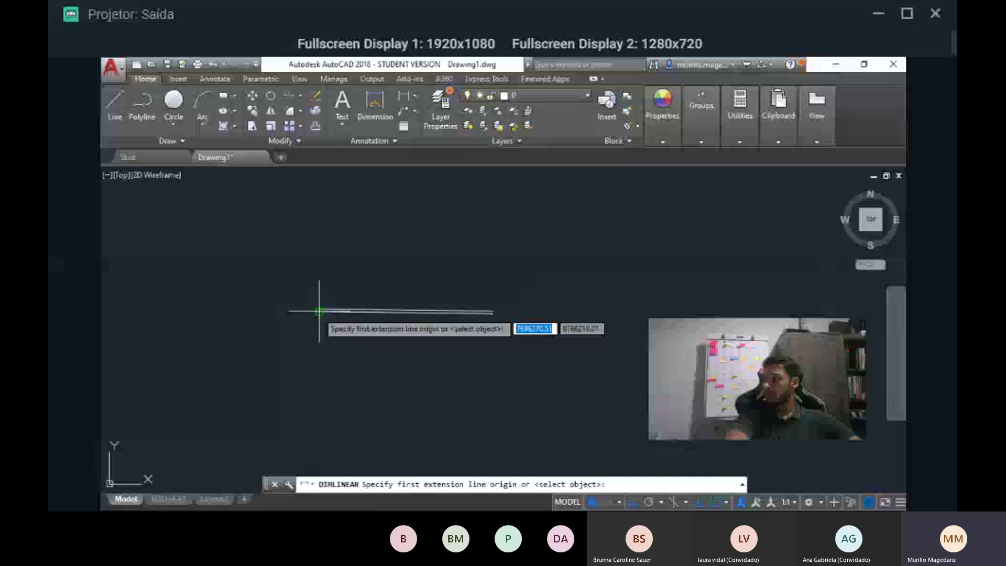
click(319, 311)
click(491, 311)
click(475, 335)
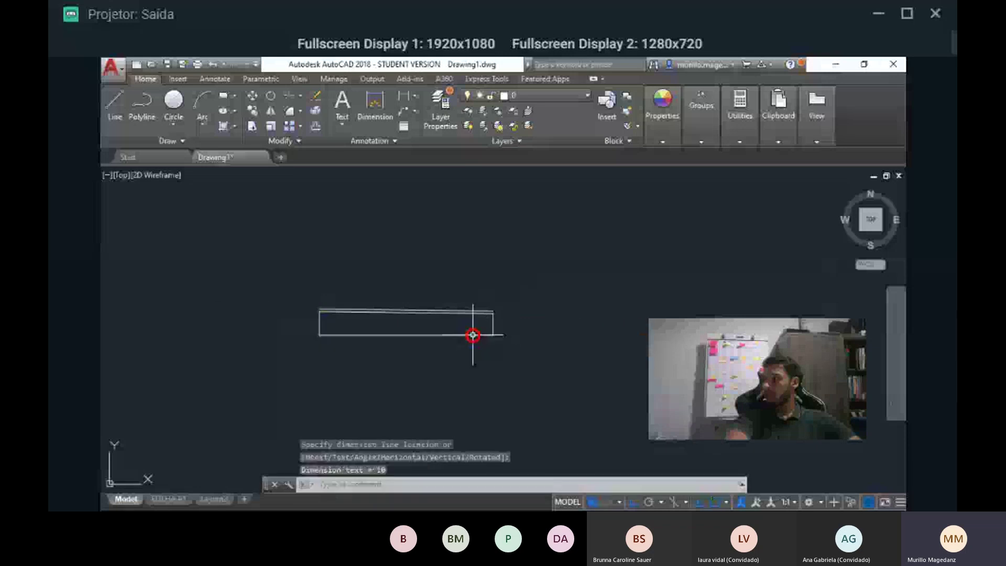
- Delete the linear dimension below the pair of lines
scroll(383, 336, up, 3)
scroll(383, 335, up, 5)
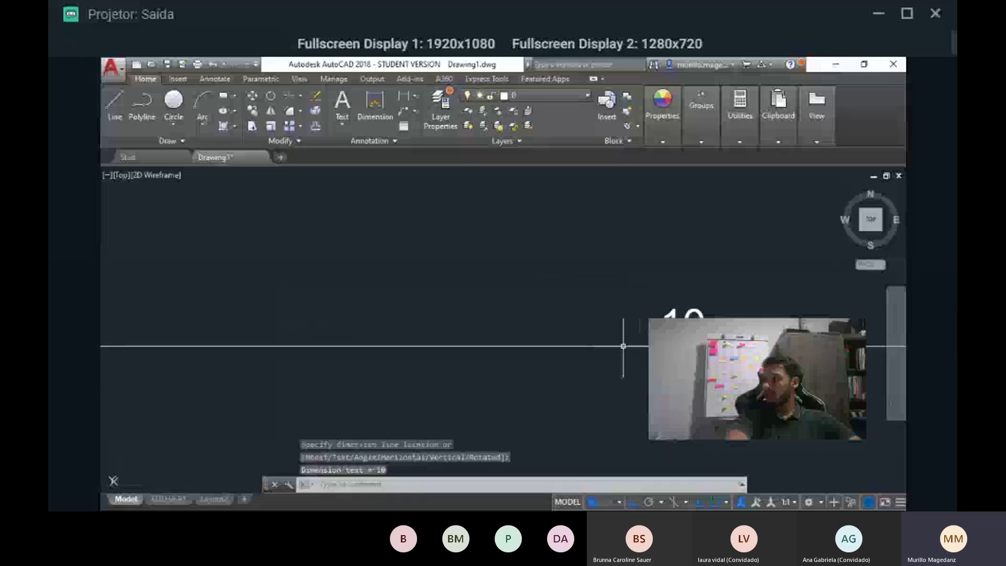
click(699, 339)
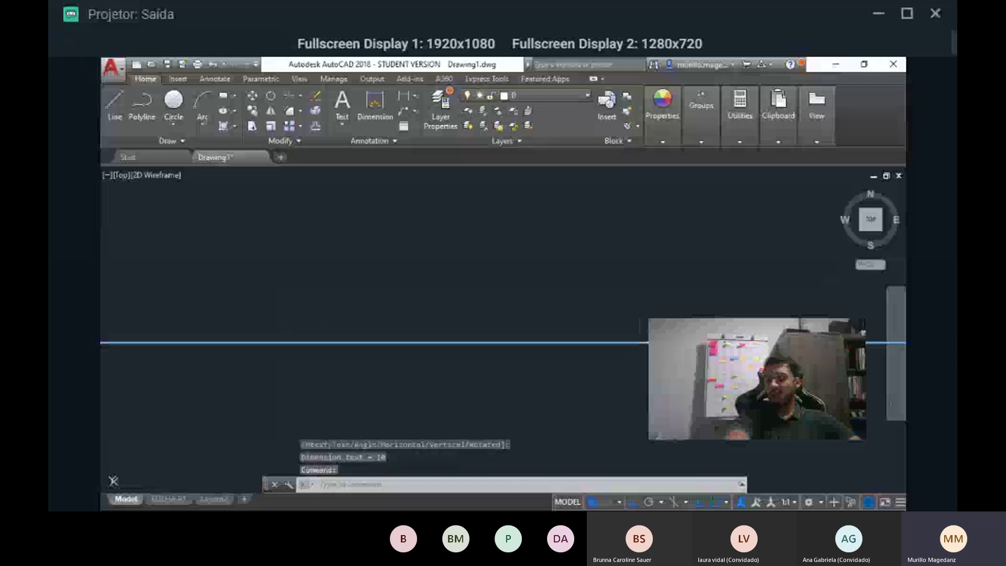
key(Delete)
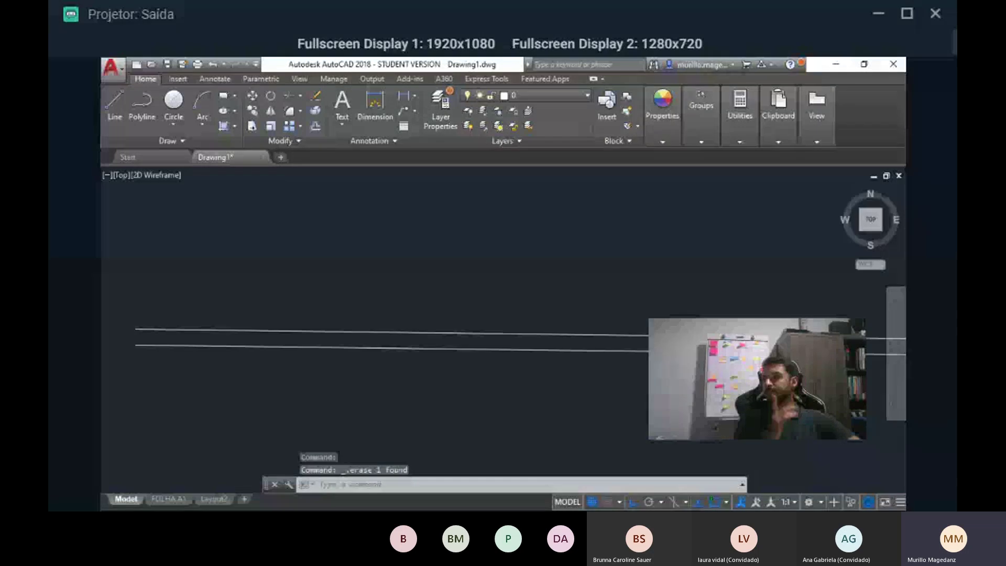
- Open the FOLHA A1 layout, shrink the lines' display inside the active viewport, and return to paper space
click(172, 499)
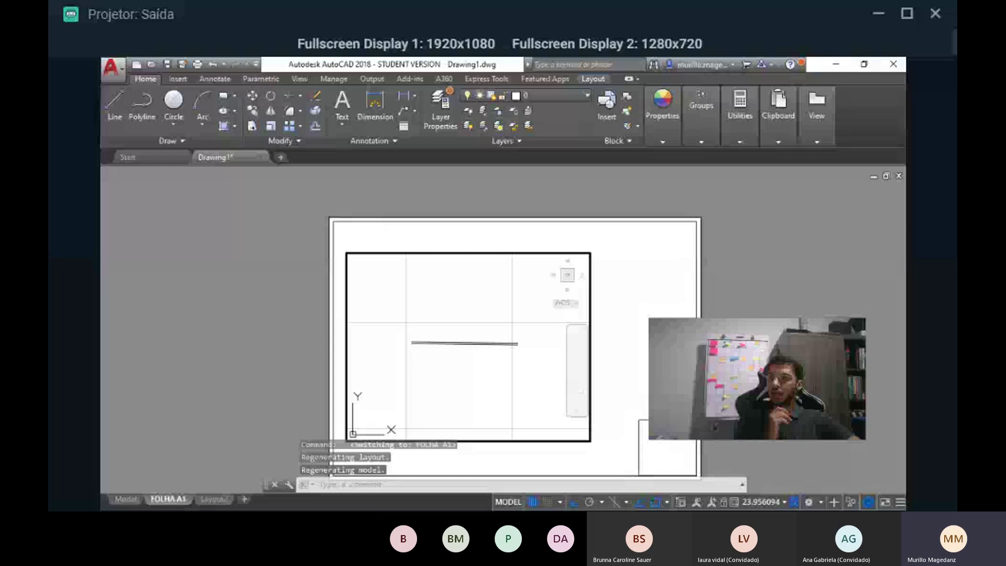
scroll(486, 403, down, 3)
middle_drag(486, 402, 505, 366)
double_click(762, 308)
middle_drag(426, 365, 411, 306)
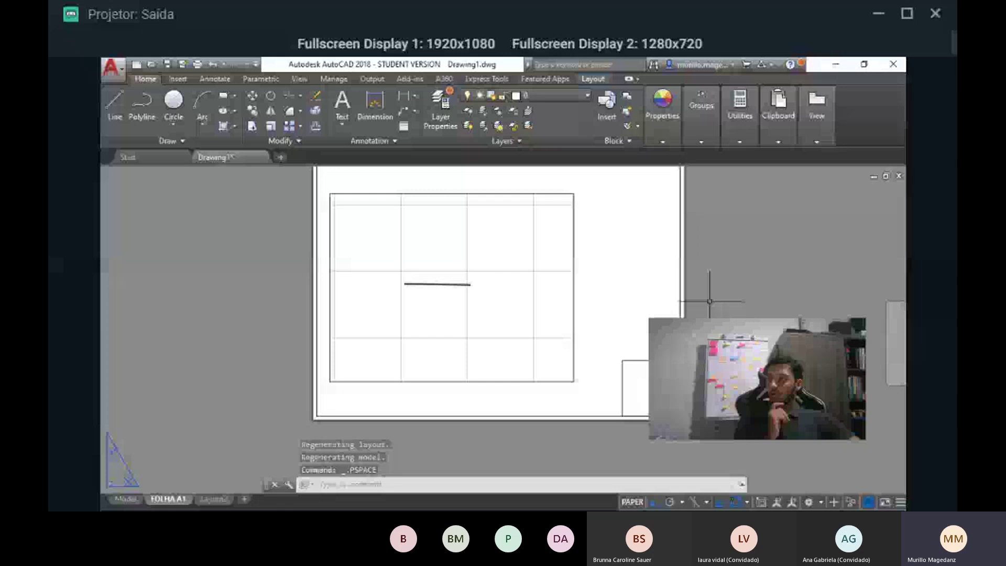
- Activate the viewport, reduce the display scale of the lines inside it further, and return to paper space
middle_drag(478, 292, 465, 362)
double_click(515, 348)
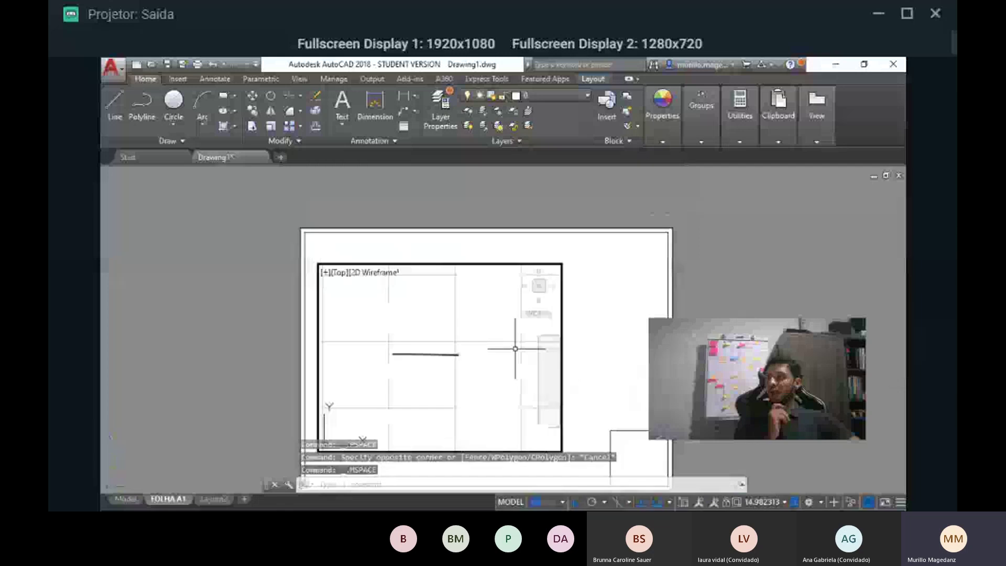
scroll(386, 361, down, 2)
scroll(489, 348, down, 2)
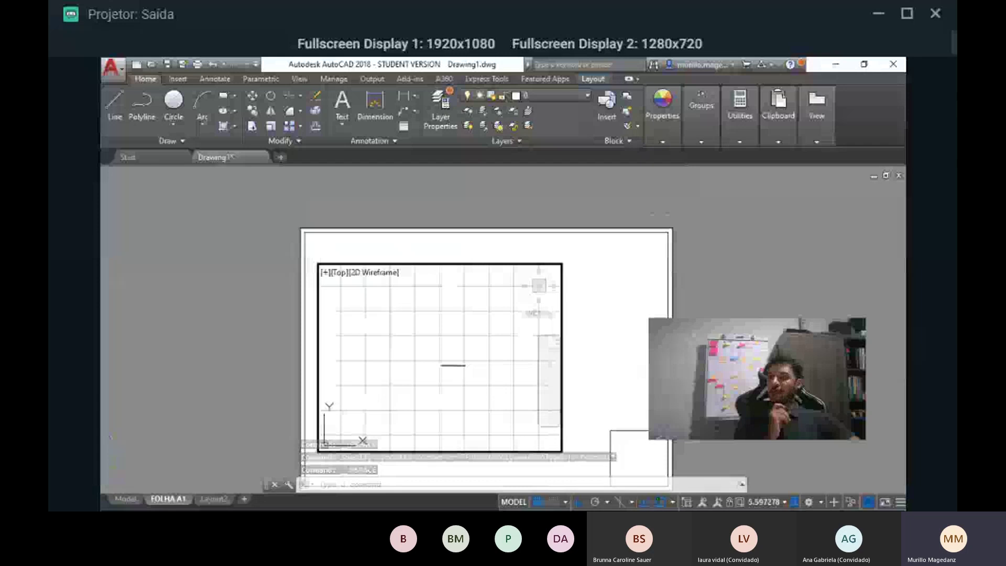
double_click(579, 323)
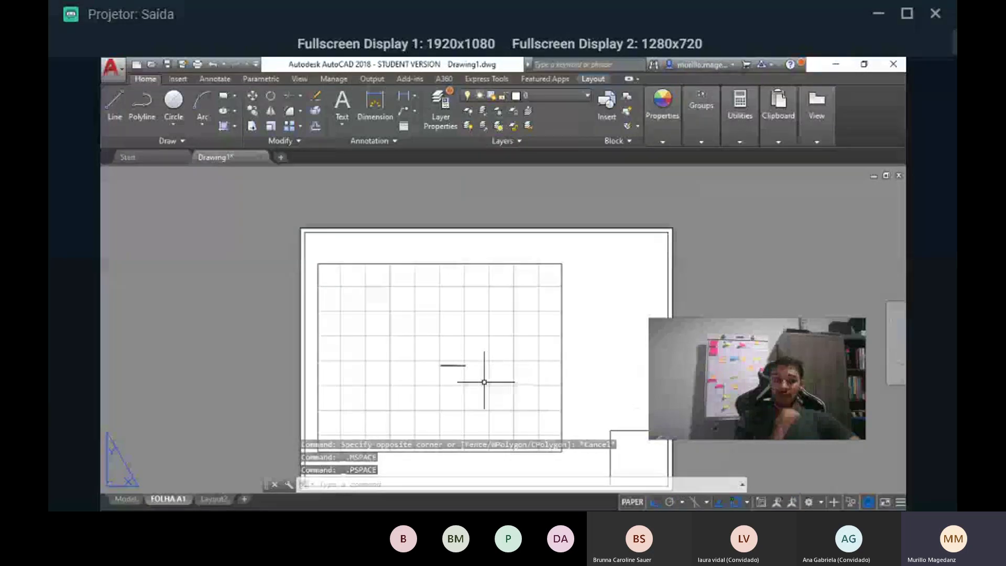
- Examine how the sheet and its viewport zoom together in paper space, briefly entering and leaving the viewport
scroll(407, 407, up, 6)
scroll(592, 364, up, 5)
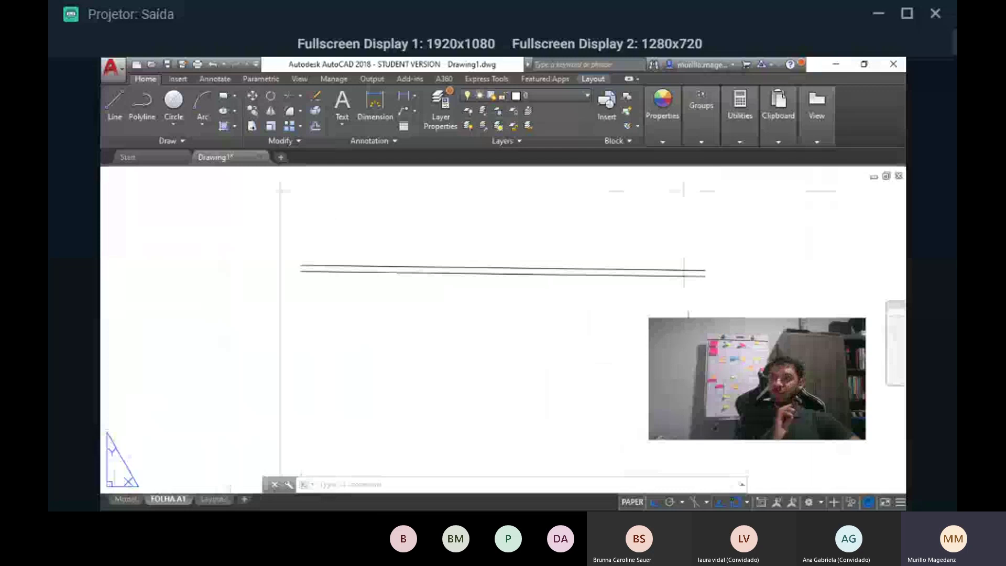
scroll(684, 271, down, 12)
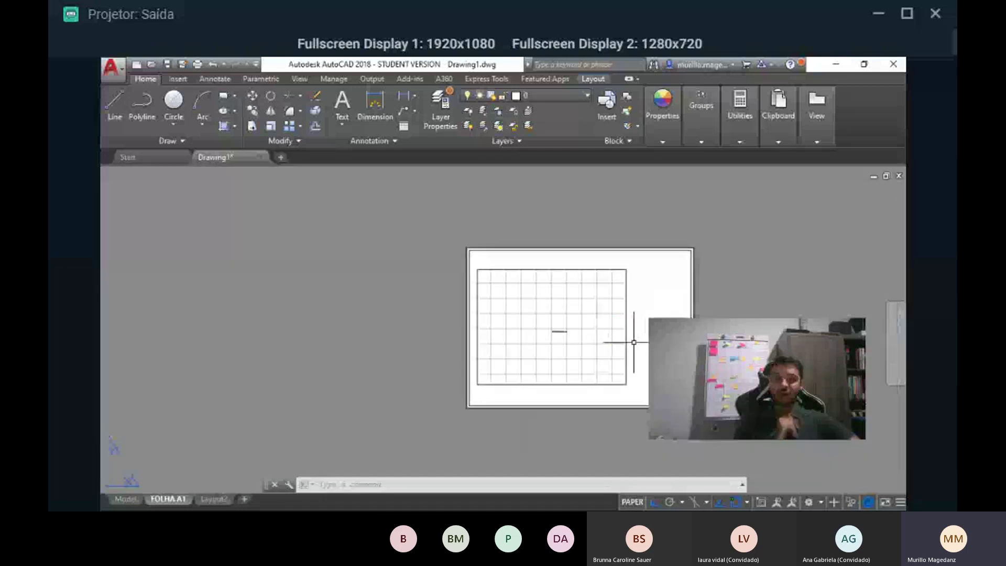
scroll(618, 328, up, 2)
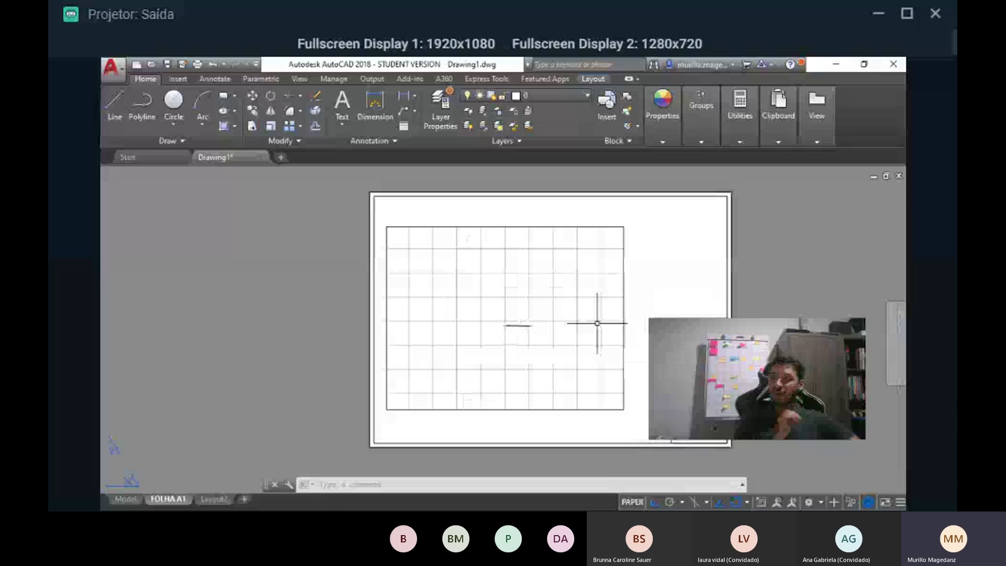
double_click(562, 338)
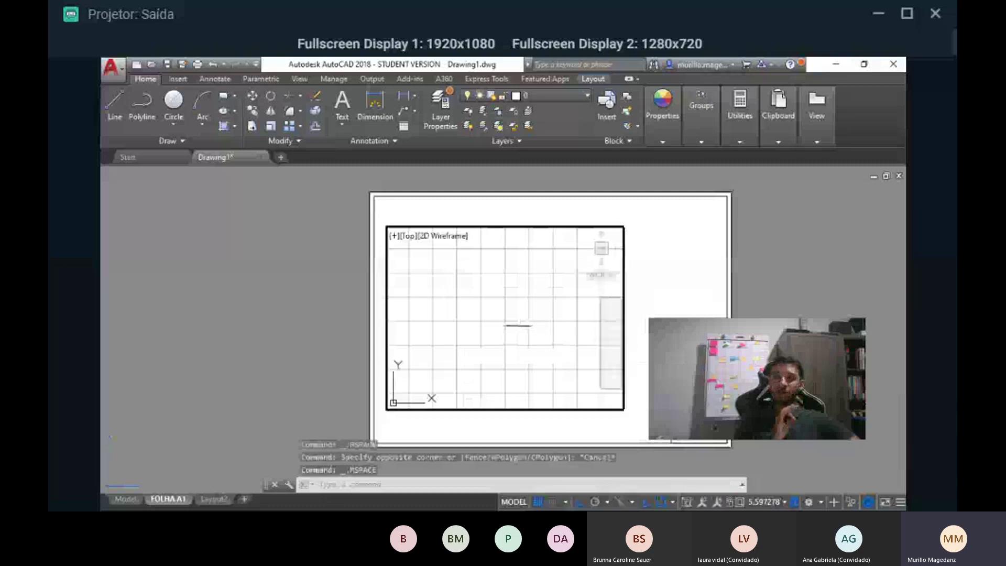
double_click(882, 442)
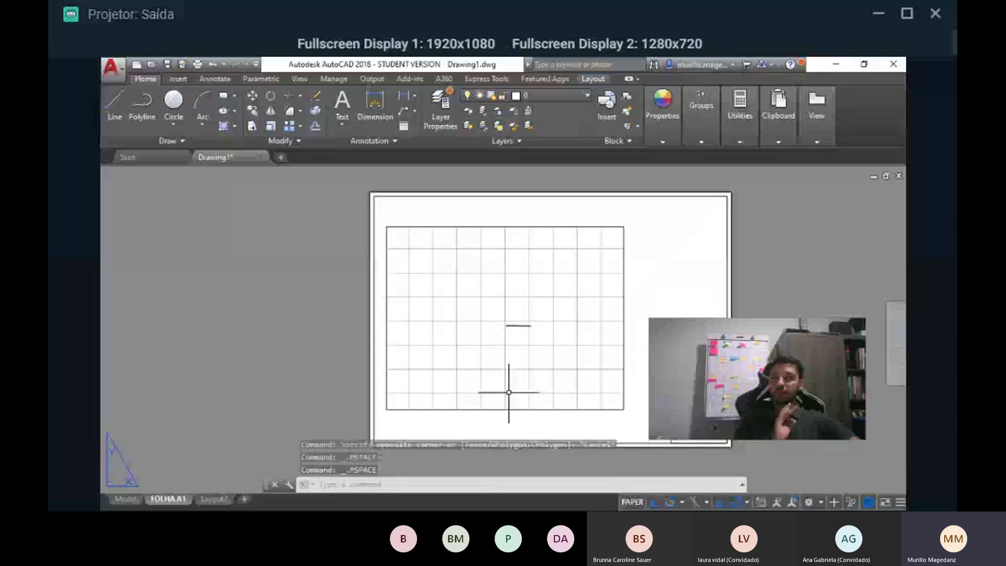
scroll(507, 393, up, 2)
scroll(747, 355, down, 8)
scroll(701, 351, up, 6)
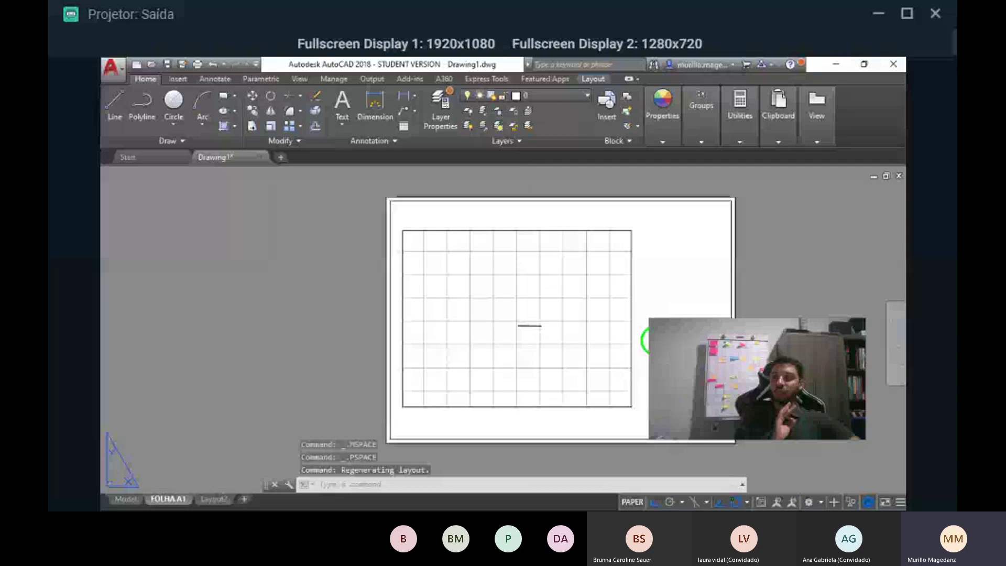
scroll(685, 360, down, 3)
- Activate the viewport, shrink and centre the pair of lines inside it, and leave the viewport
double_click(599, 346)
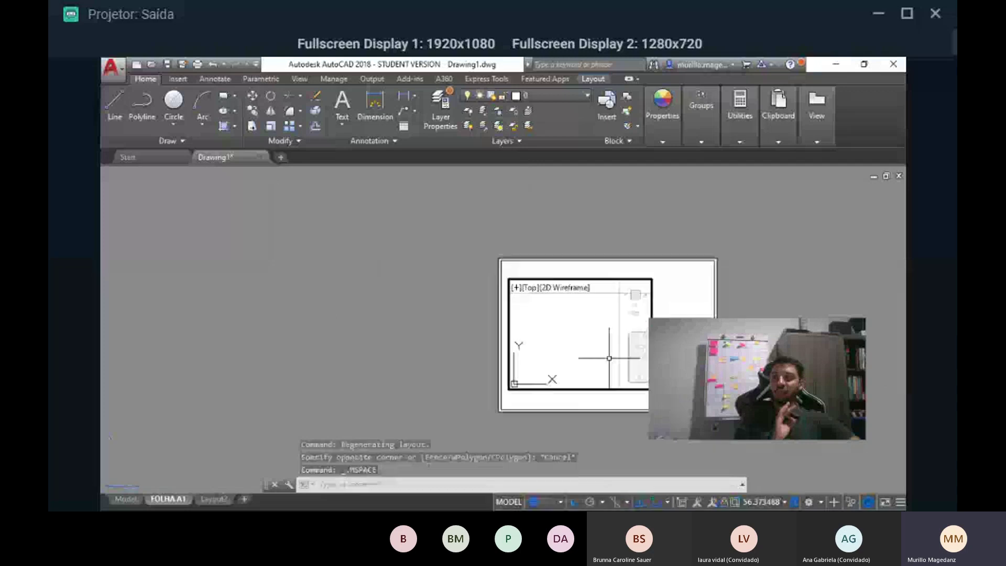
scroll(608, 353, down, 6)
middle_drag(608, 352, 575, 332)
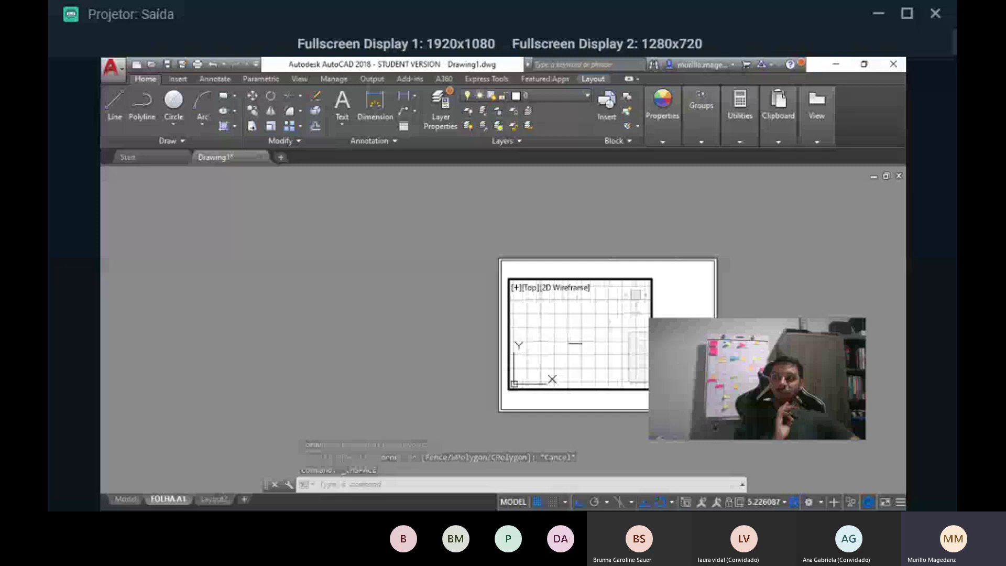
double_click(781, 333)
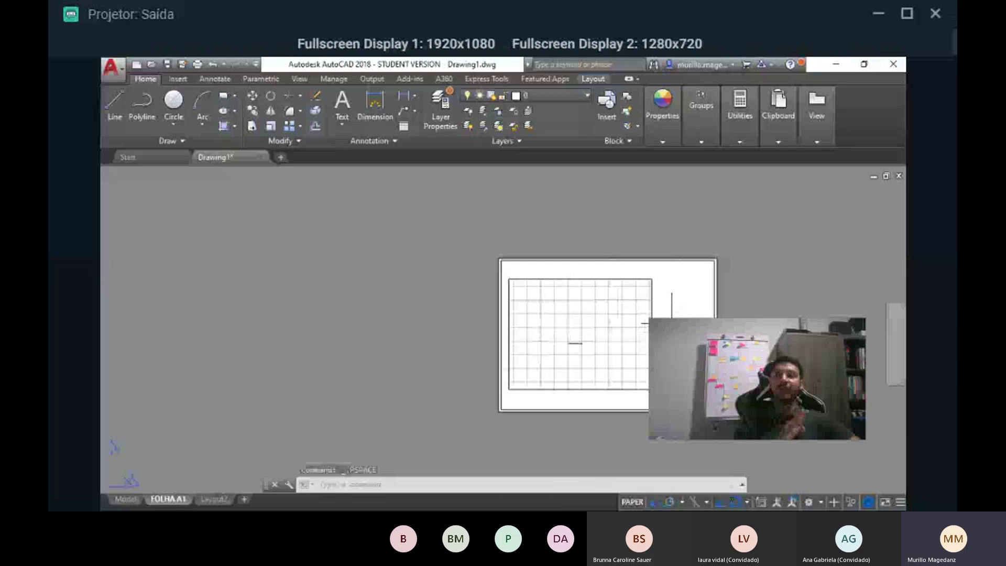
- Activate the viewport from a close-up of the sheet, enlarge the lines slightly inside it, and return to paper space with PSPACE
scroll(569, 342, up, 10)
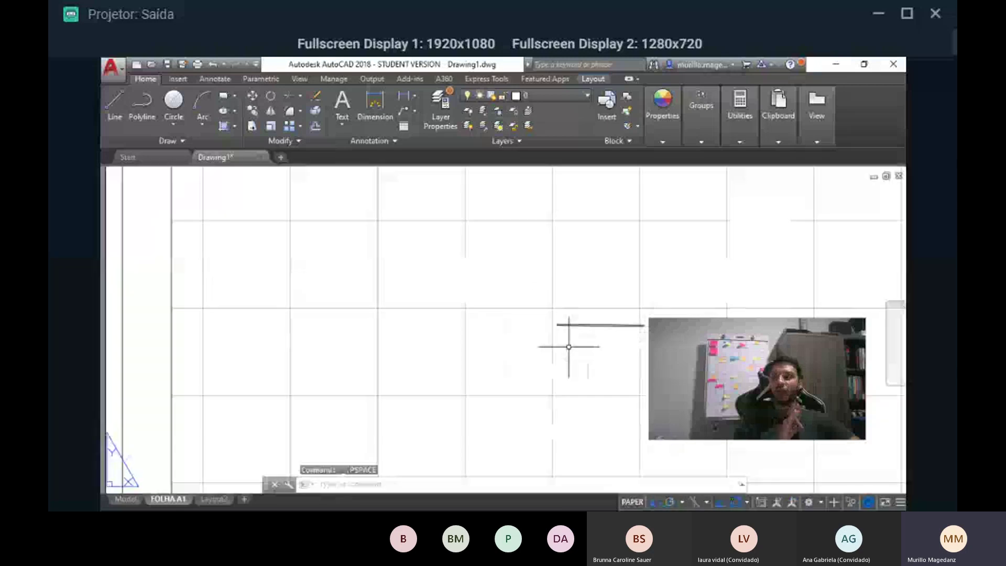
scroll(568, 346, up, 3)
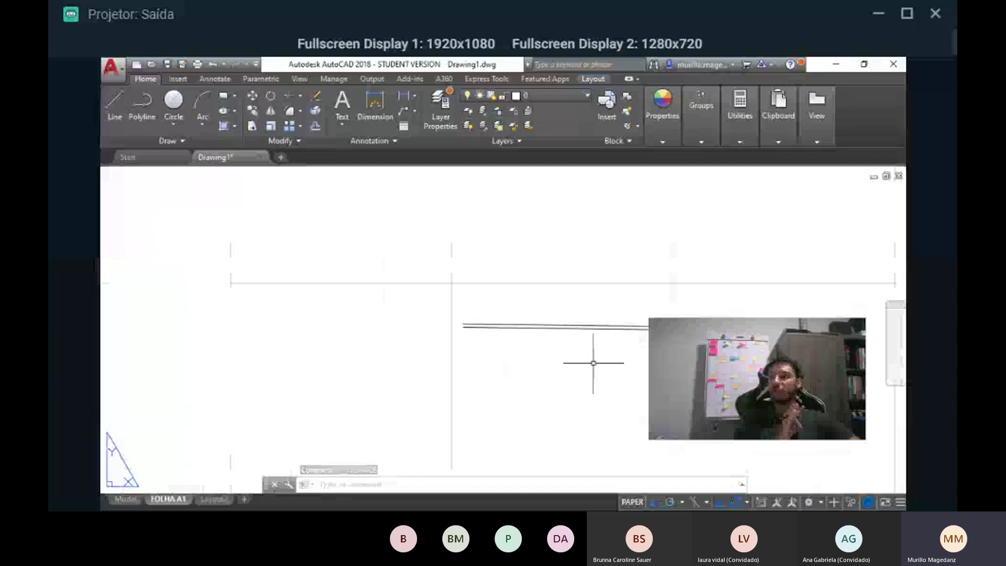
double_click(600, 427)
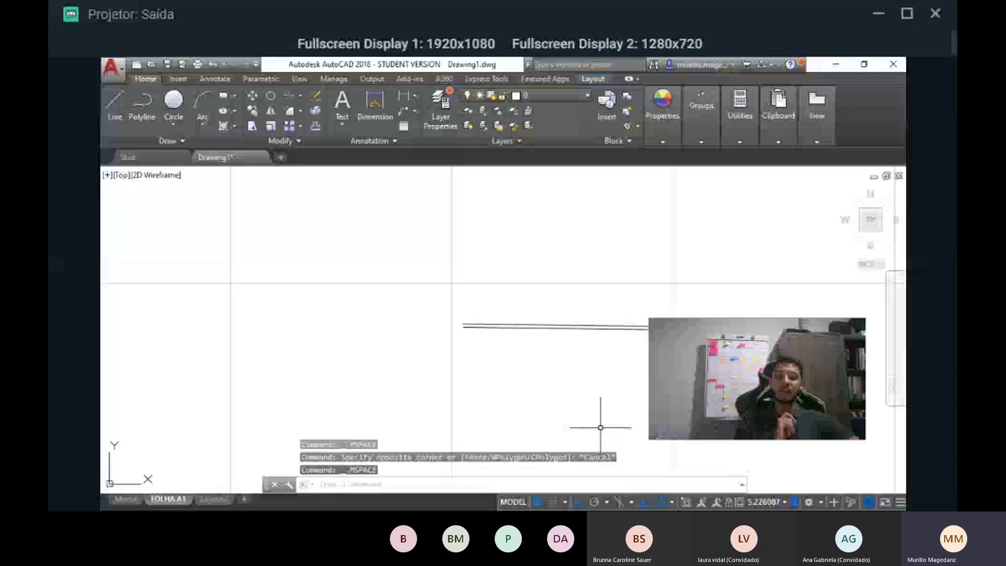
scroll(675, 342, up, 3)
text(PS)
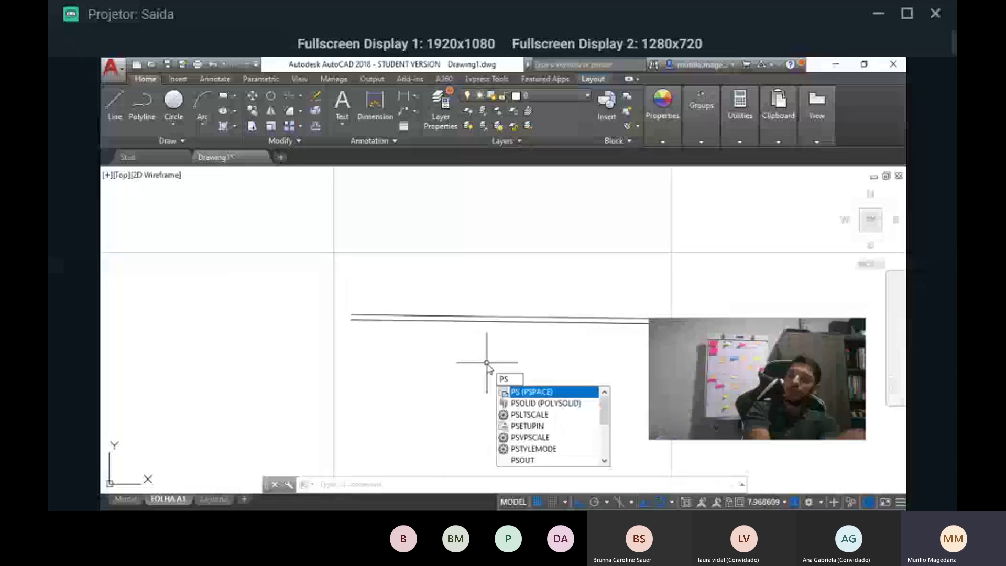
key(Return)
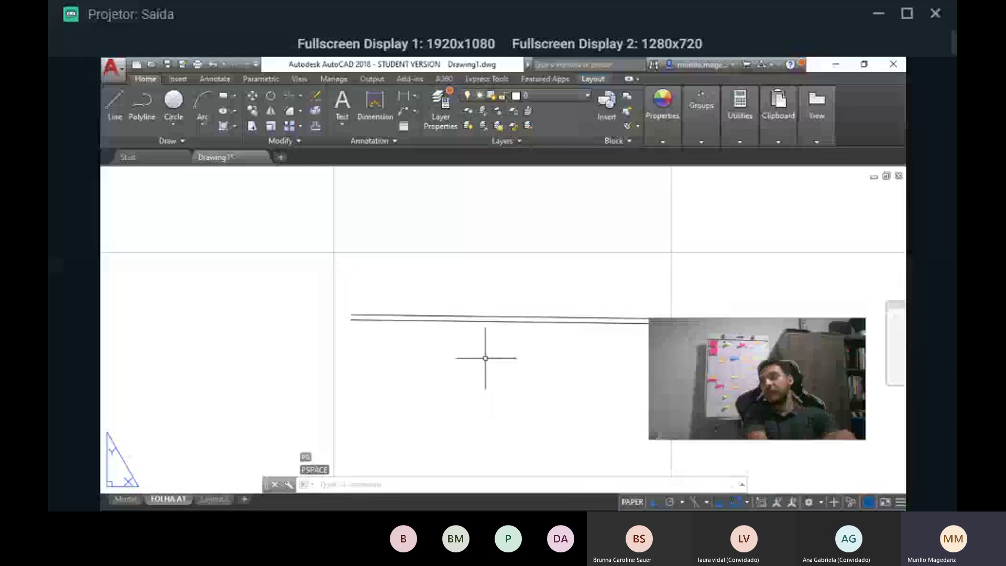
- Set the viewport's scale to 1:20 and reshape the viewport into a wide, shallow rectangle across the upper part of the sheet
scroll(487, 362, down, 5)
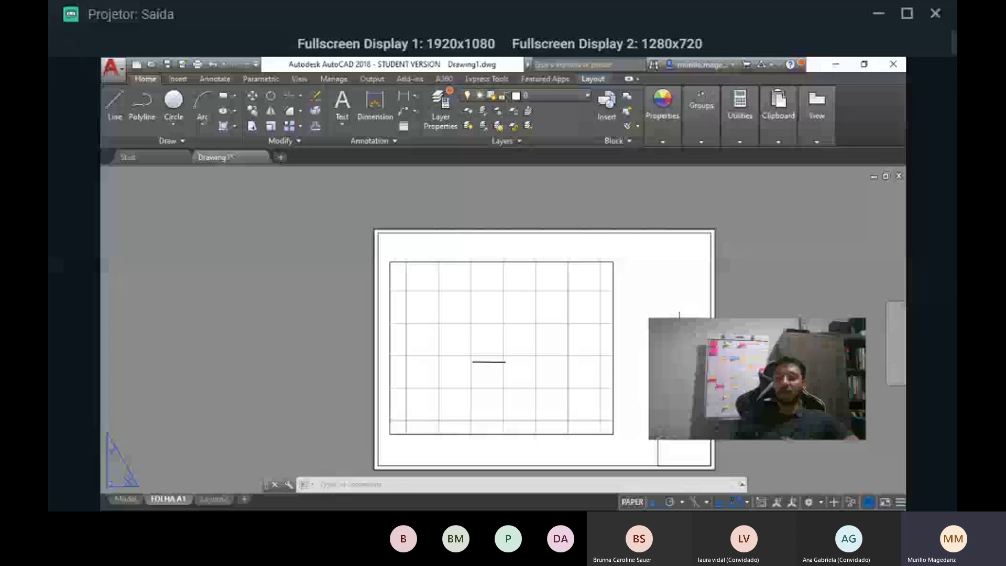
scroll(625, 371, up, 2)
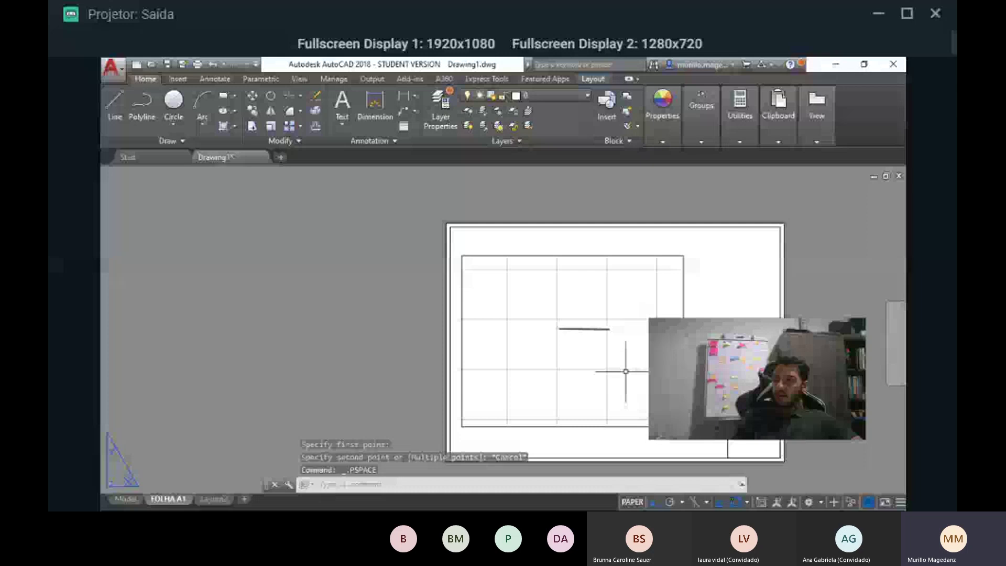
double_click(625, 371)
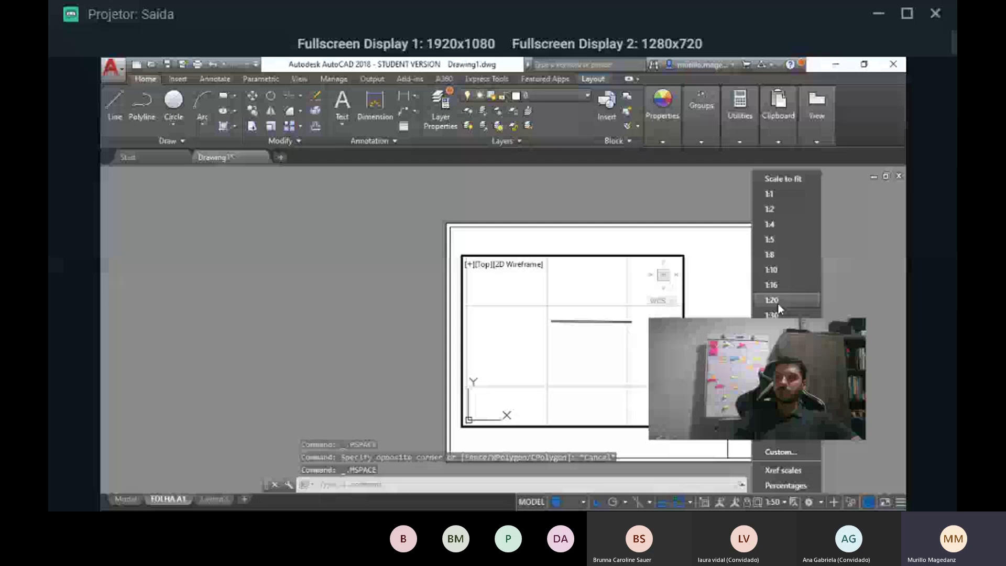
click(778, 300)
key(Escape)
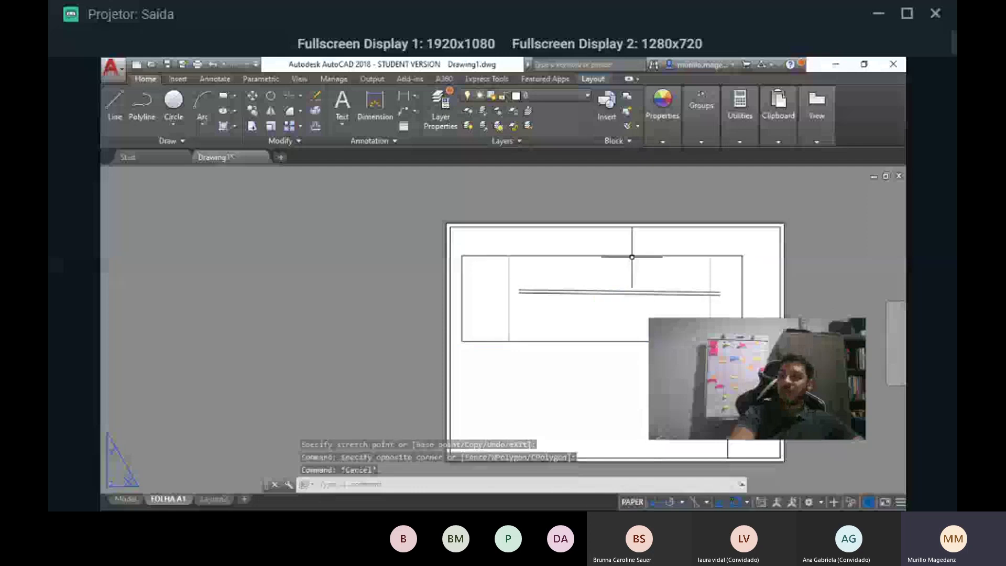
- Activate the wide viewport, adjust the zoom and position of the lines so both ends fit inside it, and return to paper space
double_click(556, 322)
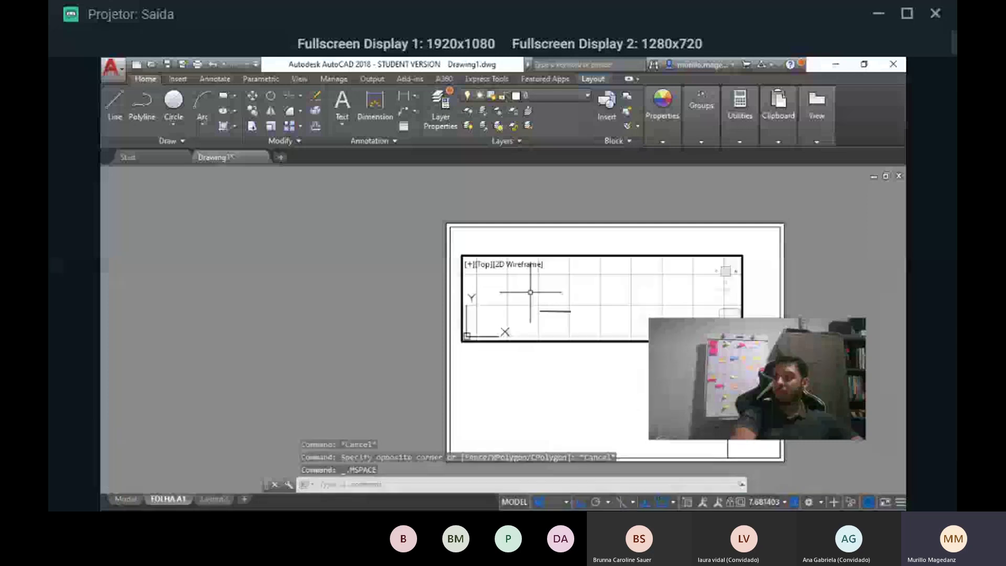
scroll(658, 297, up, 4)
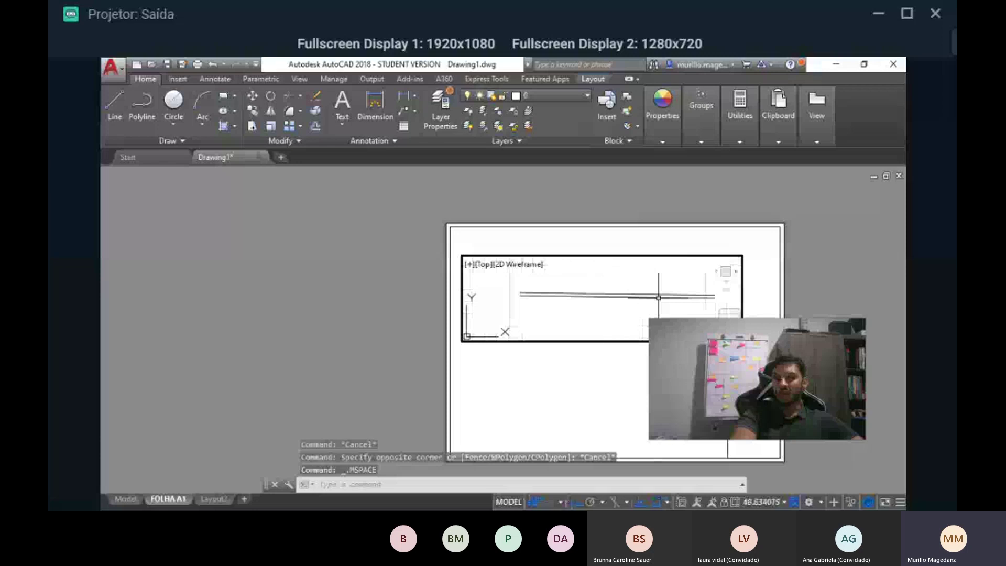
scroll(601, 305, down, 2)
scroll(574, 304, down, 7)
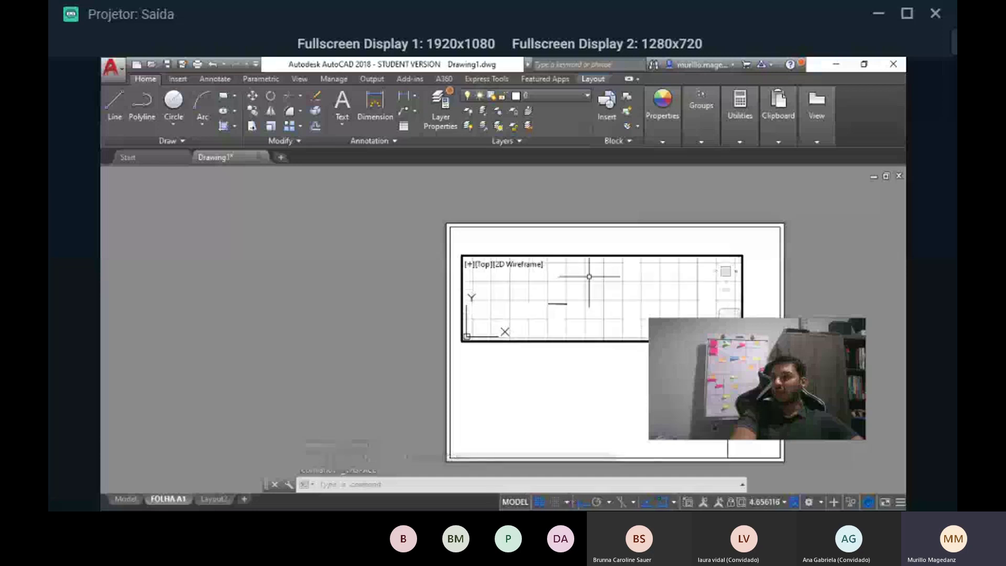
scroll(585, 312, up, 4)
middle_drag(581, 310, 603, 311)
scroll(603, 311, up, 2)
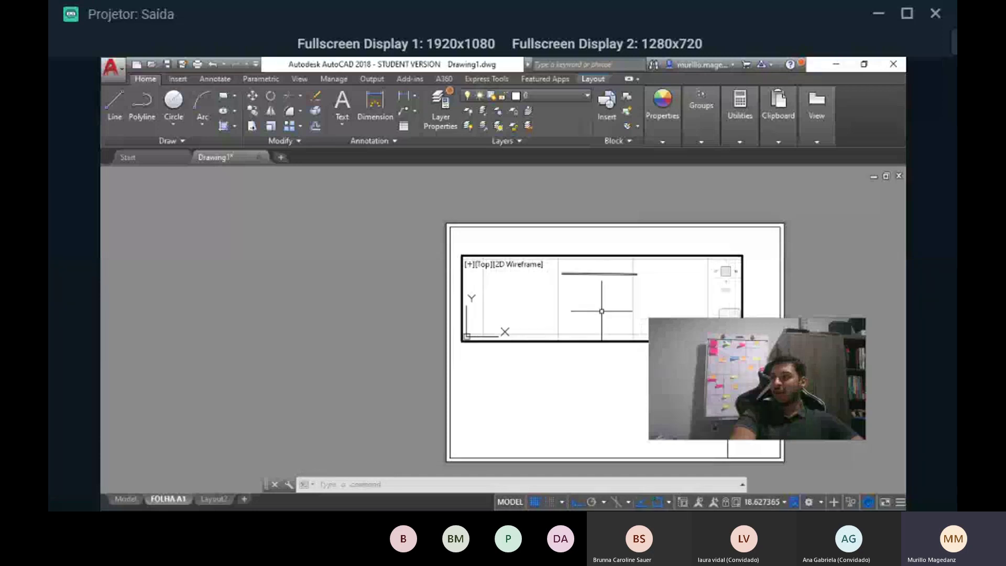
scroll(615, 293, up, 4)
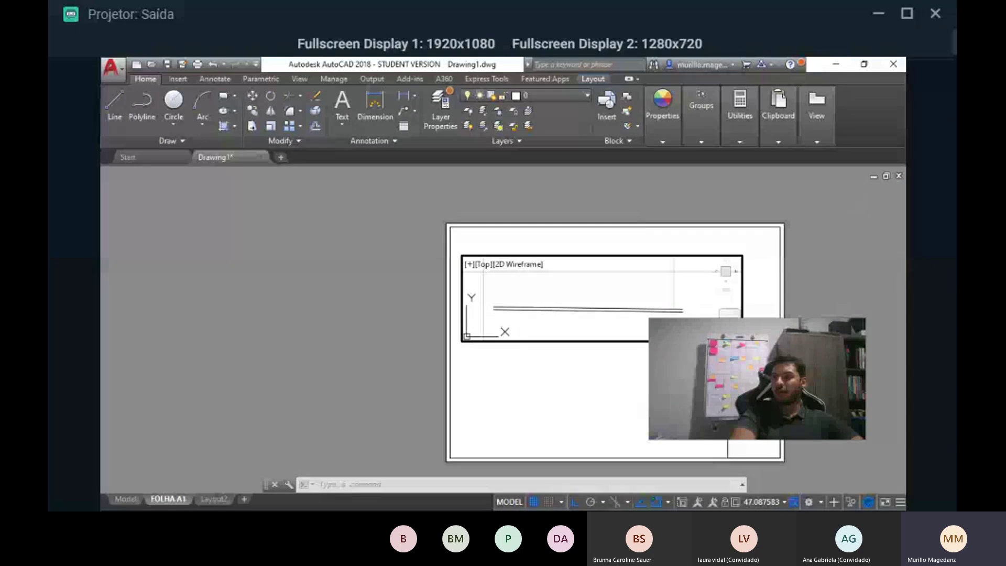
double_click(626, 415)
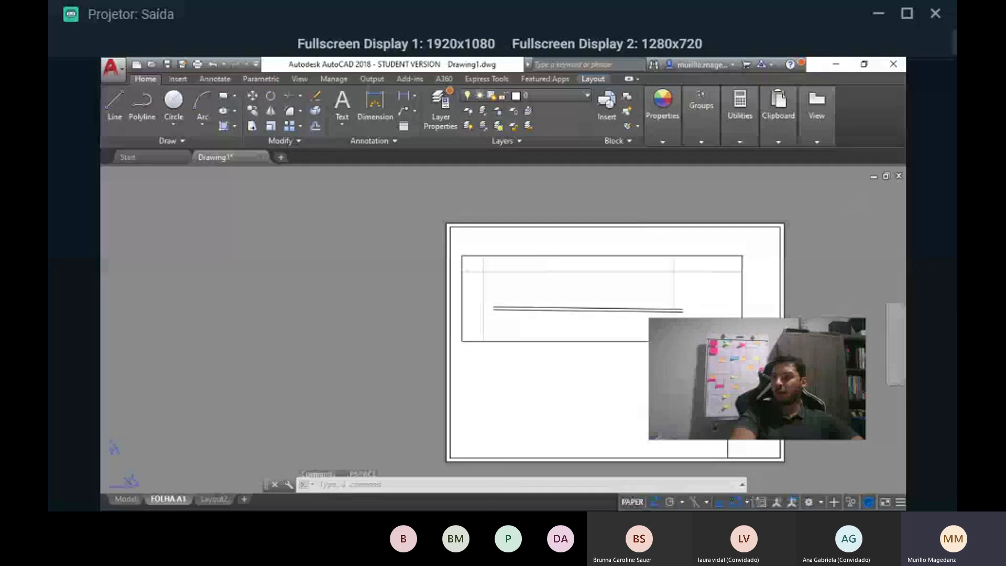
- Activate the wide viewport, turn its drawing grid off, and return to paper space
double_click(551, 281)
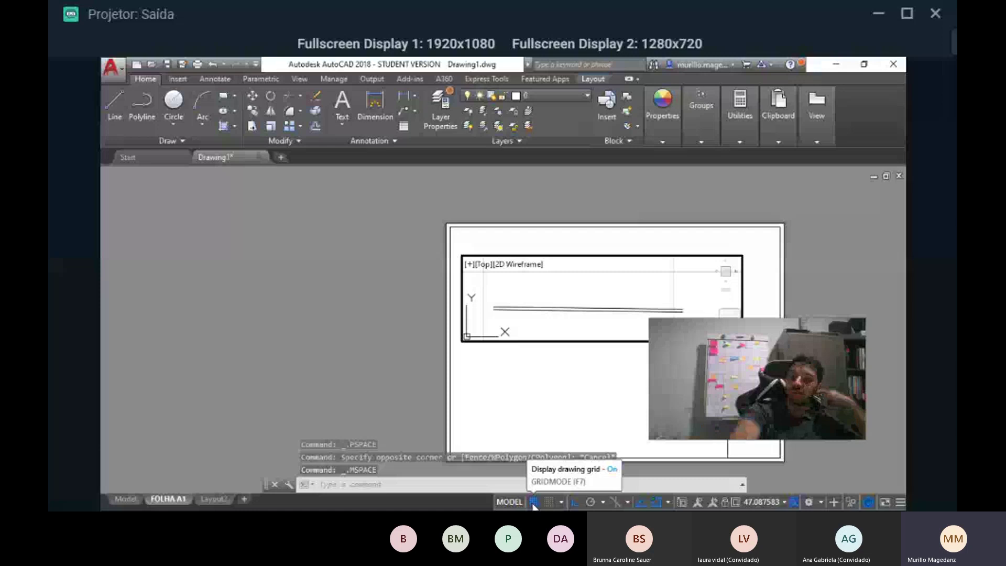
click(533, 502)
click(533, 502)
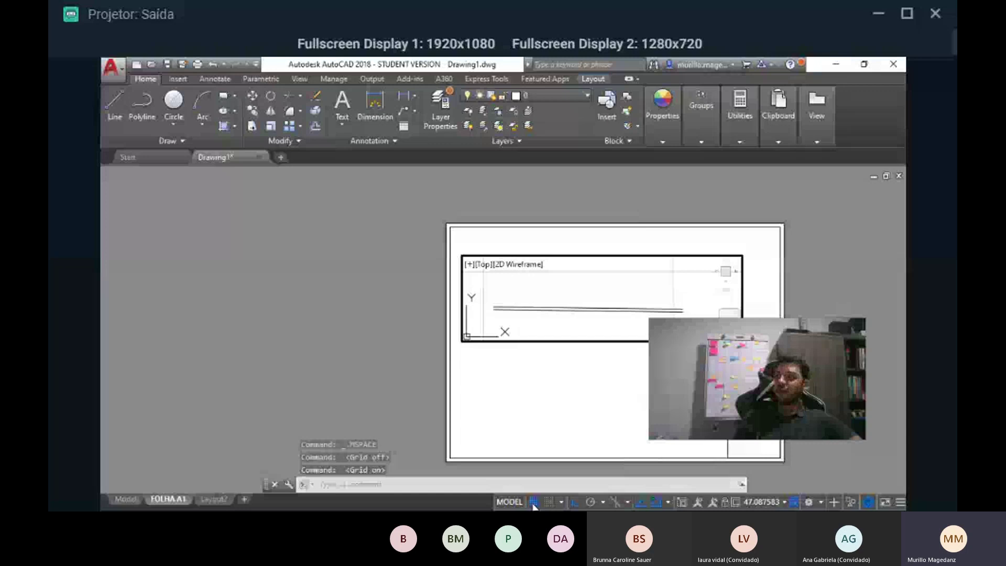
click(533, 502)
double_click(404, 218)
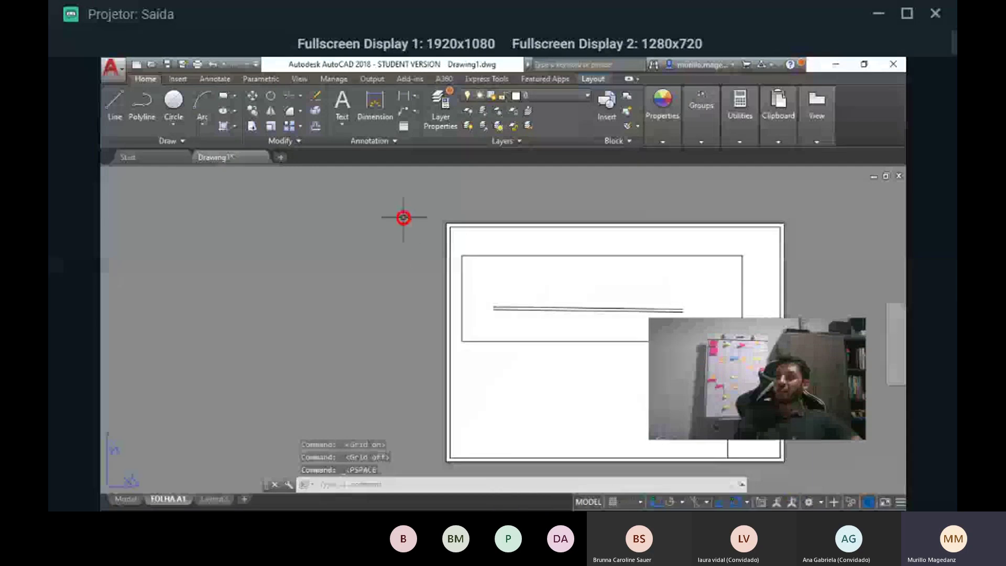
- Select the viewport's border on the sheet to check its scale, and clear the selection
middle_drag(823, 321, 759, 357)
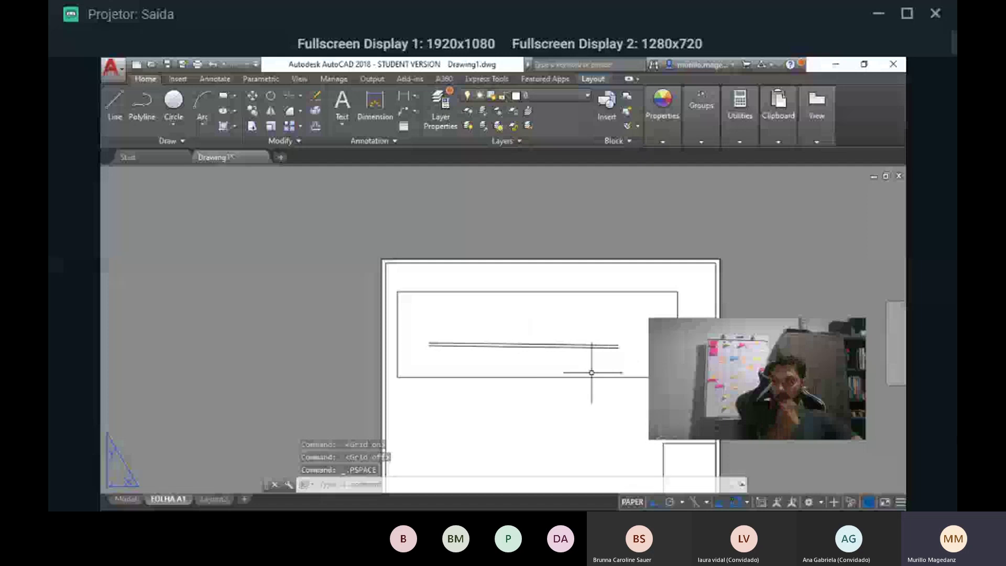
scroll(590, 366, down, 2)
scroll(589, 375, up, 4)
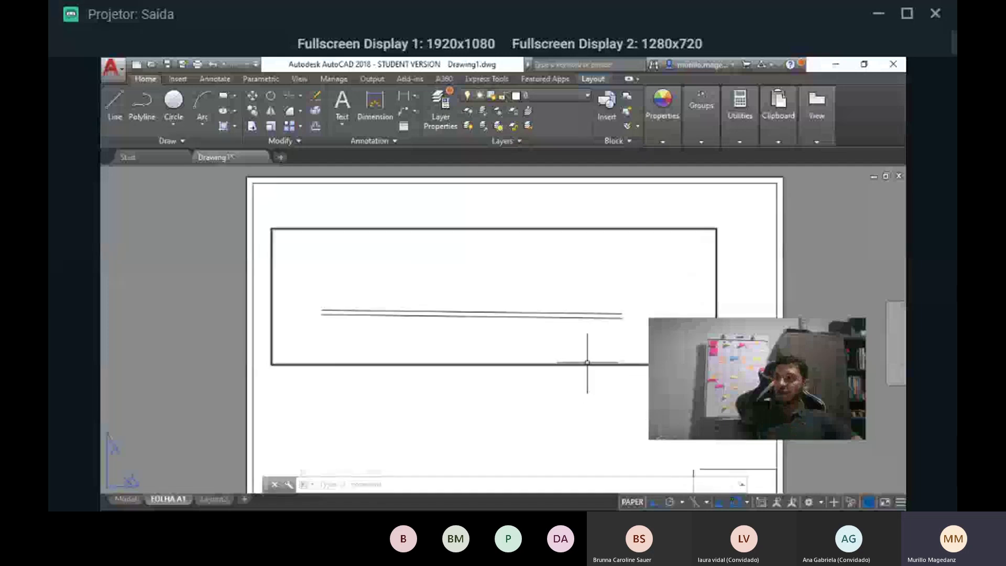
click(586, 366)
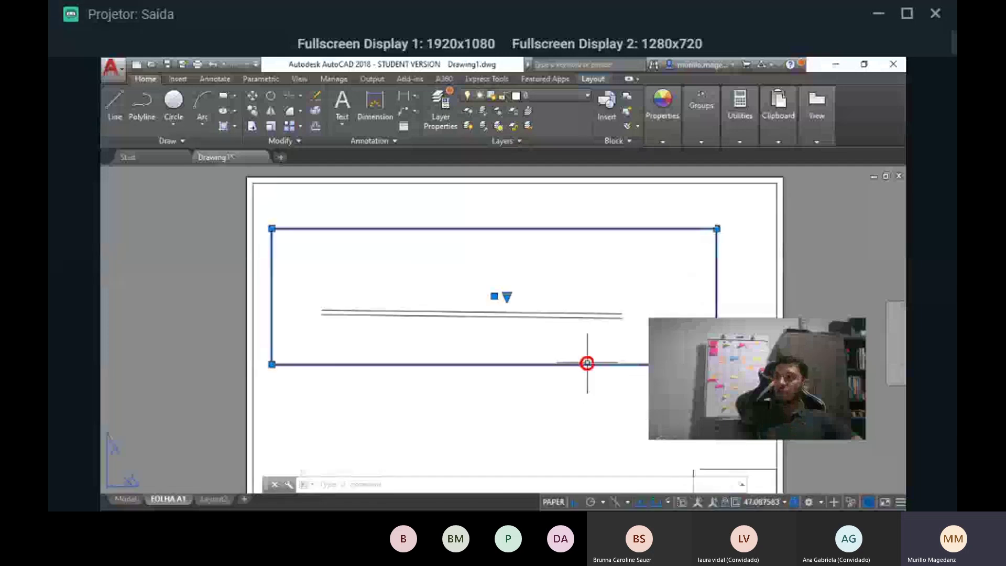
click(835, 287)
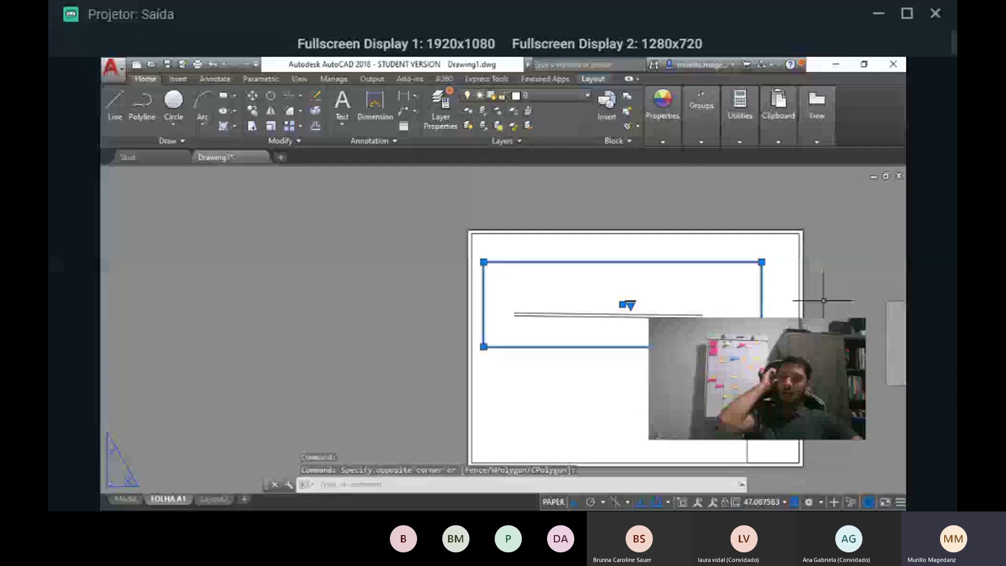
middle_drag(808, 288, 836, 311)
key(Escape)
- Set the wide viewport's scale back to 1:20 and return to paper space
scroll(639, 330, up, 5)
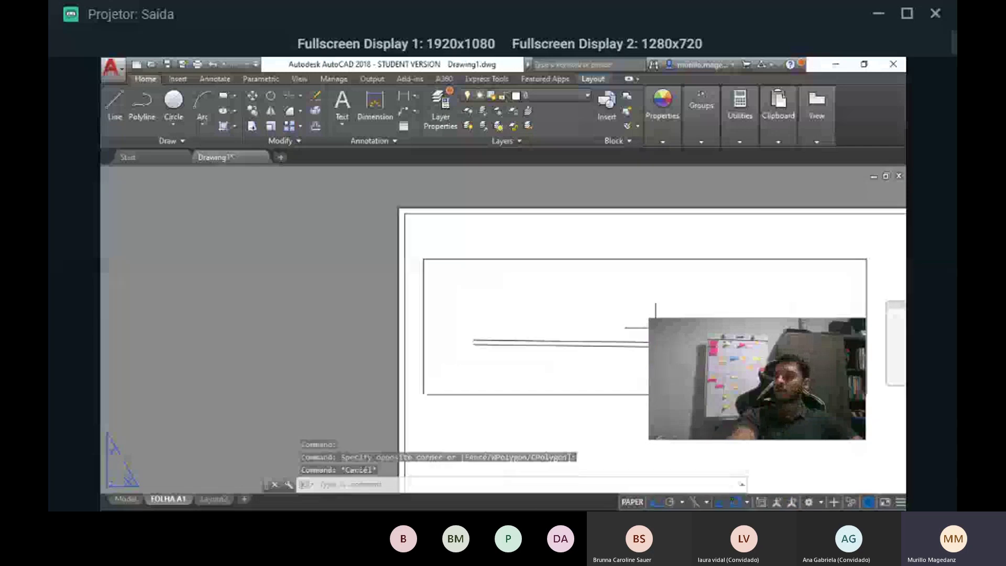
scroll(589, 248, down, 8)
middle_drag(589, 248, 588, 269)
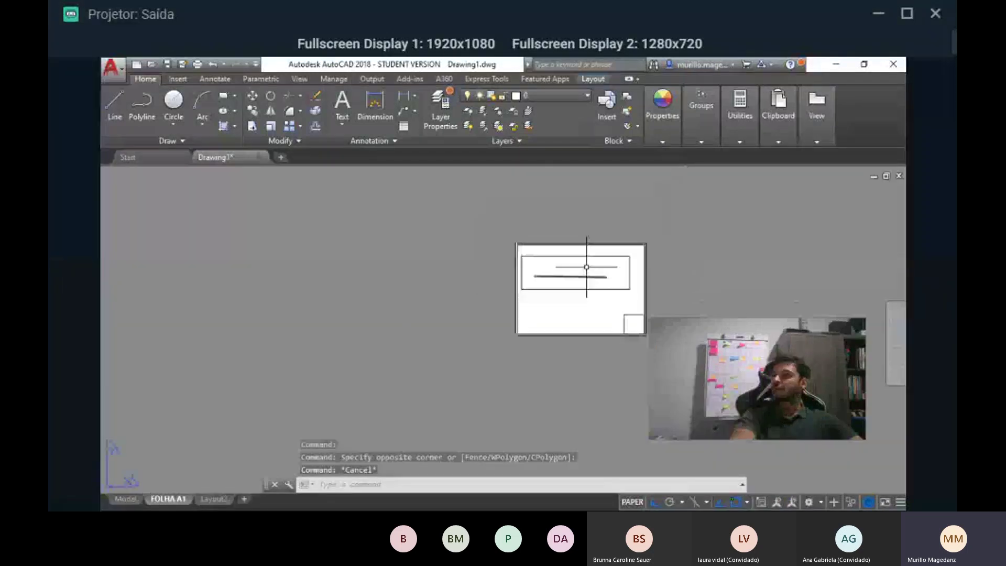
scroll(589, 269, up, 4)
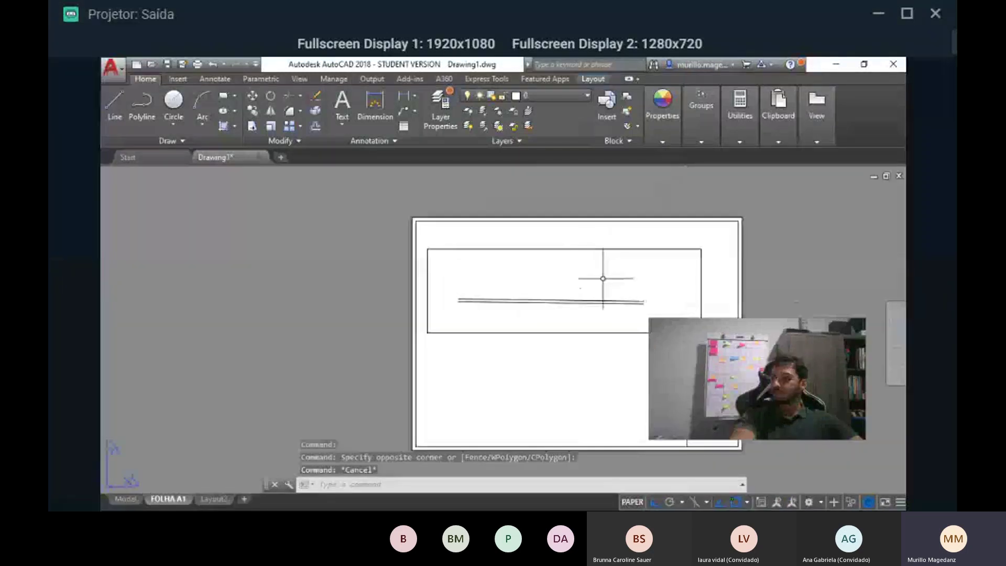
double_click(659, 310)
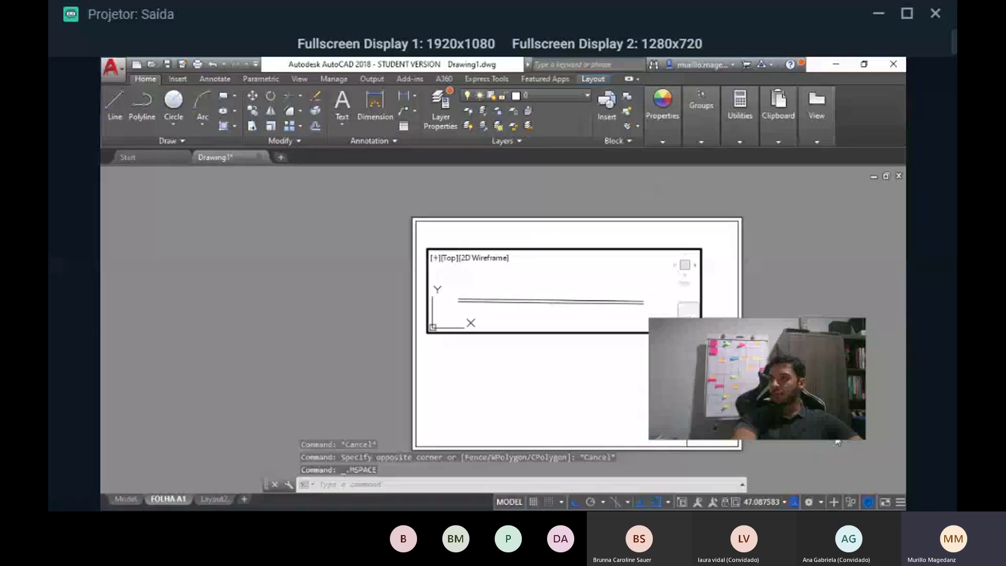
click(775, 502)
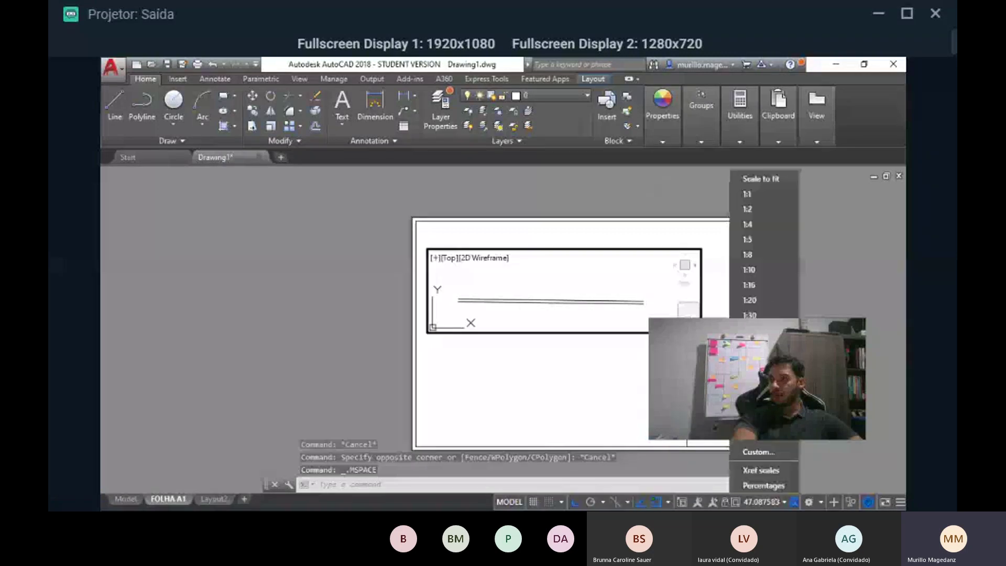
click(776, 299)
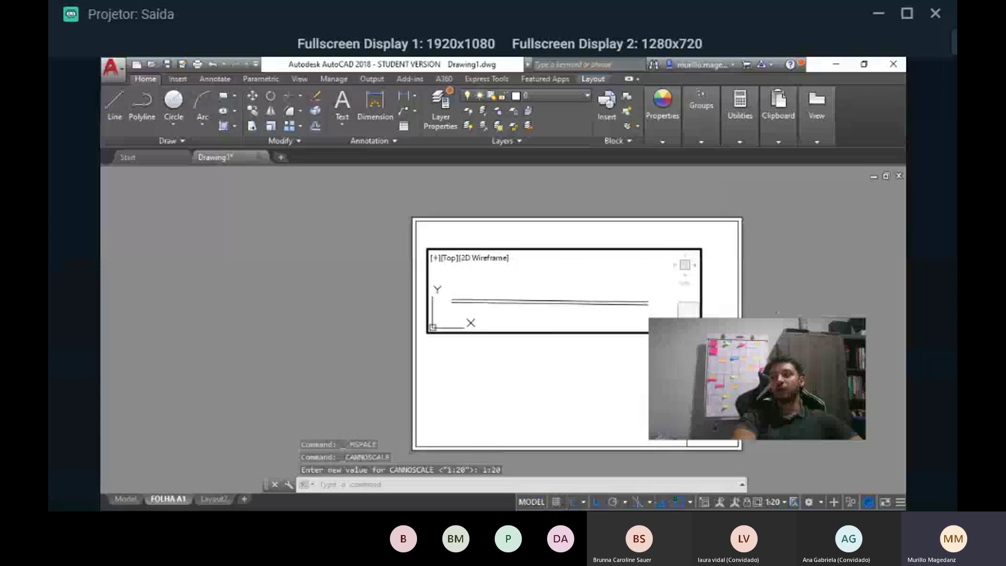
double_click(808, 309)
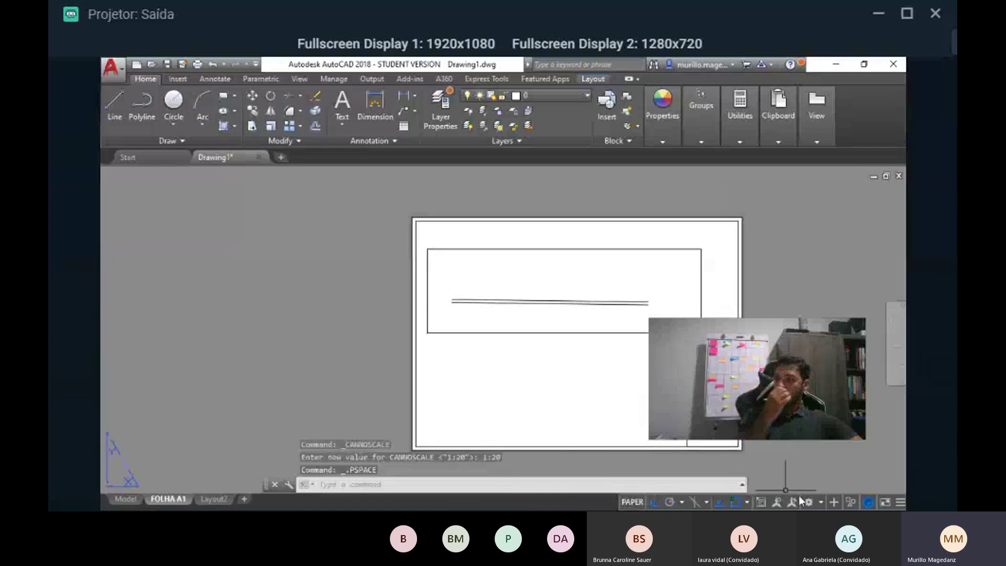
- Reactivate the viewport, switch to the Model space and examine the pair of lines along its whole length
click(672, 285)
double_click(673, 286)
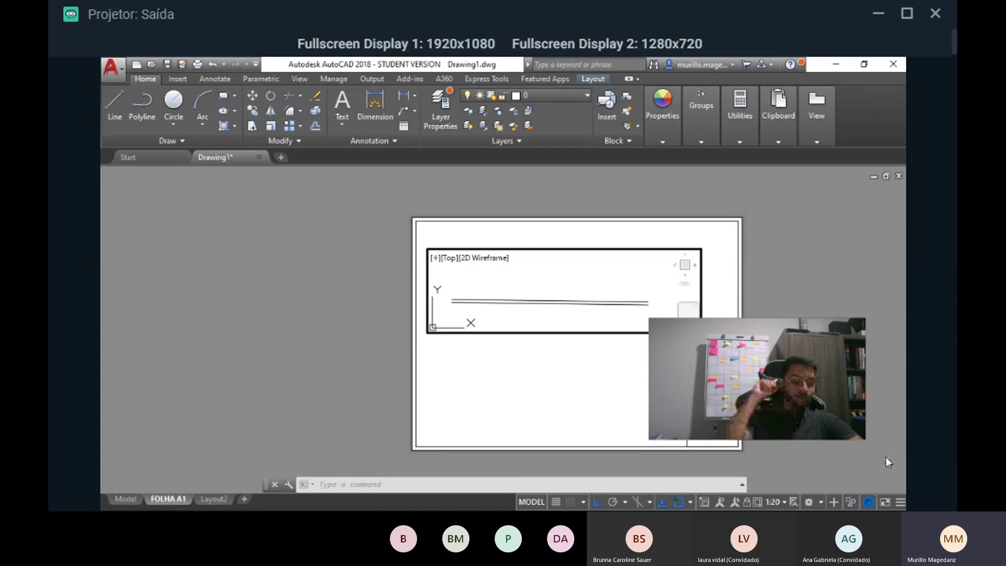
click(483, 359)
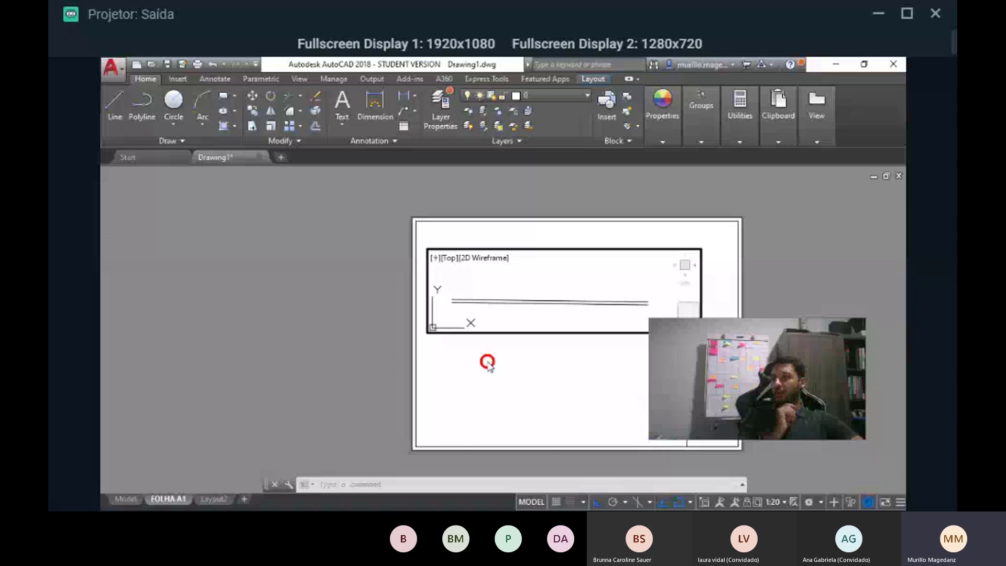
click(126, 499)
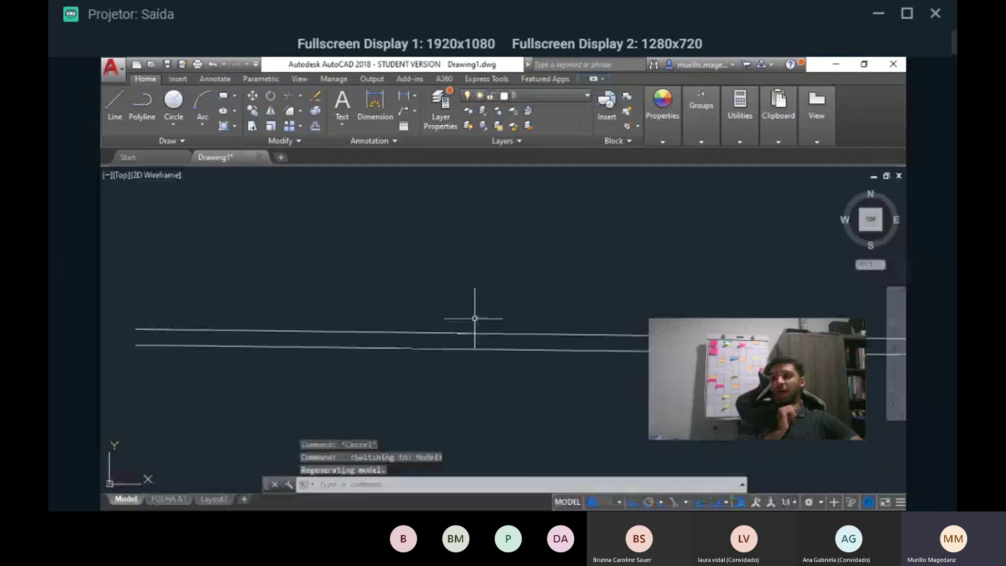
middle_drag(418, 294, 534, 329)
scroll(576, 319, down, 3)
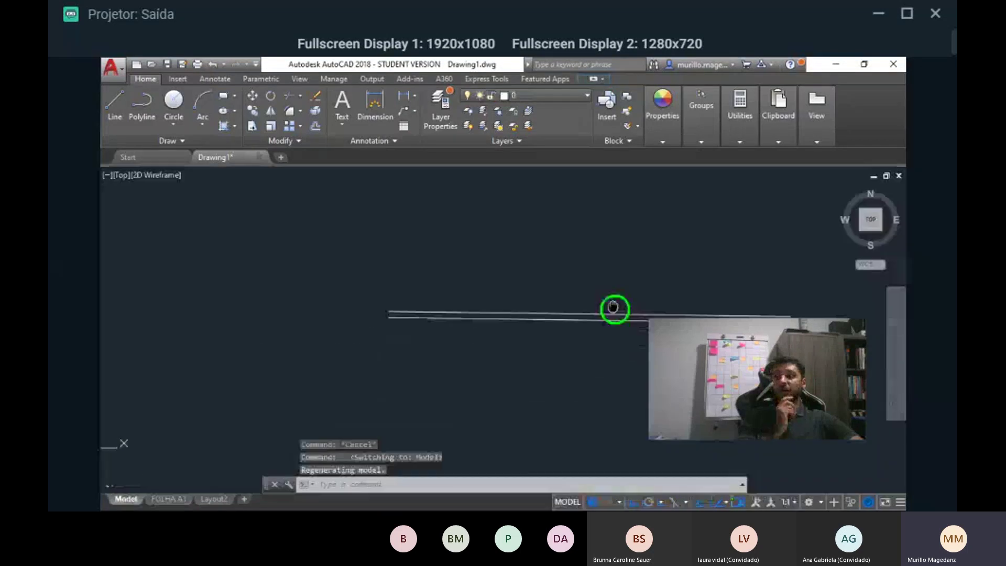
middle_drag(714, 287, 680, 337)
scroll(689, 393, up, 2)
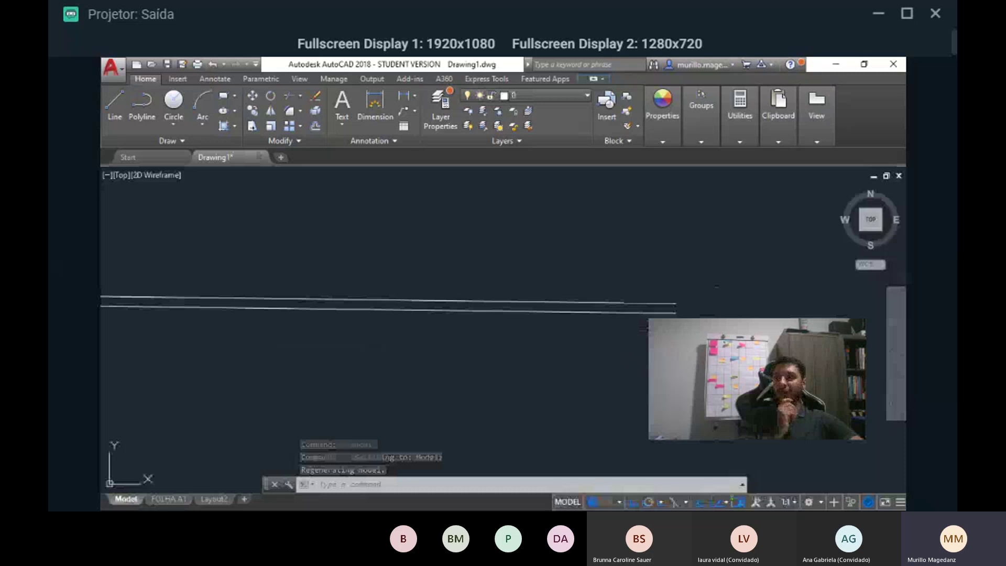
scroll(689, 393, down, 2)
middle_drag(689, 393, 686, 361)
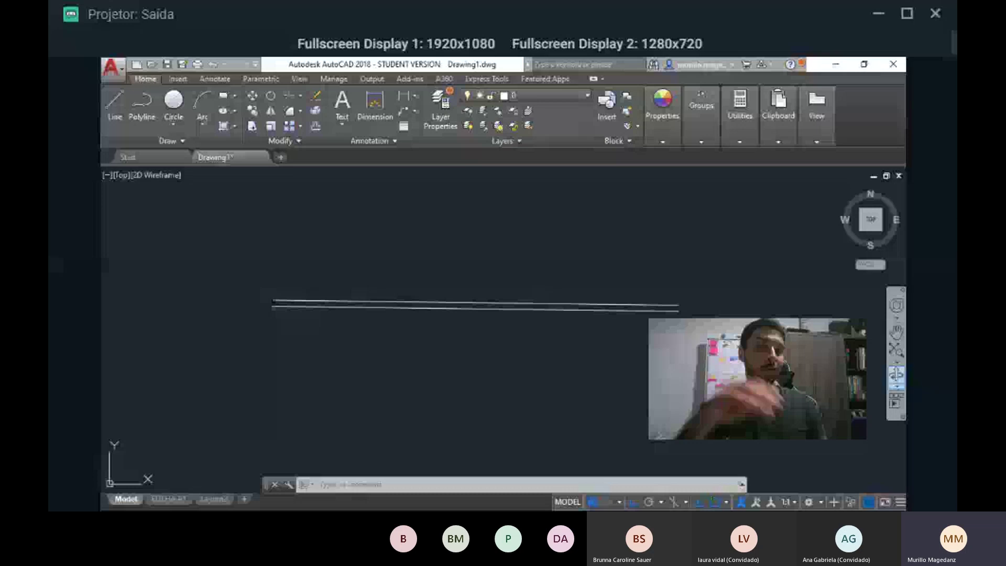
- Draw lines from the upper line's left end straight down and across below the pair, outlining a tall area
scroll(211, 275, up, 5)
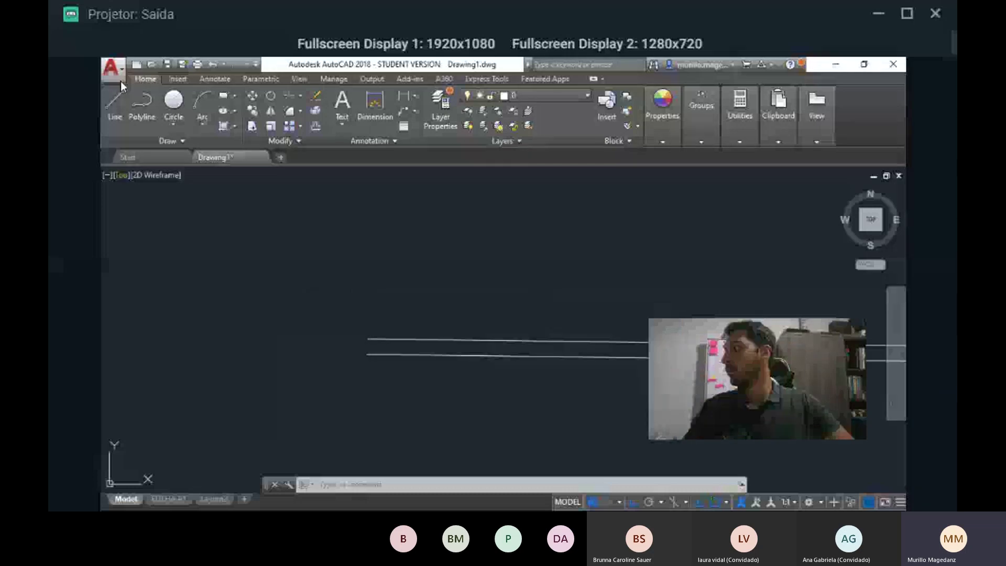
click(116, 99)
click(368, 339)
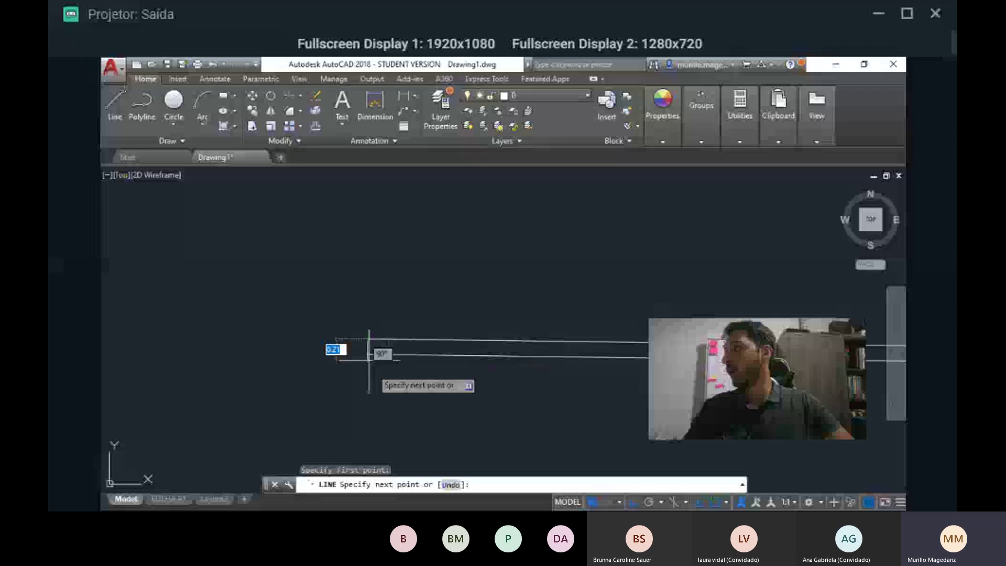
scroll(326, 318, down, 10)
click(328, 422)
click(389, 423)
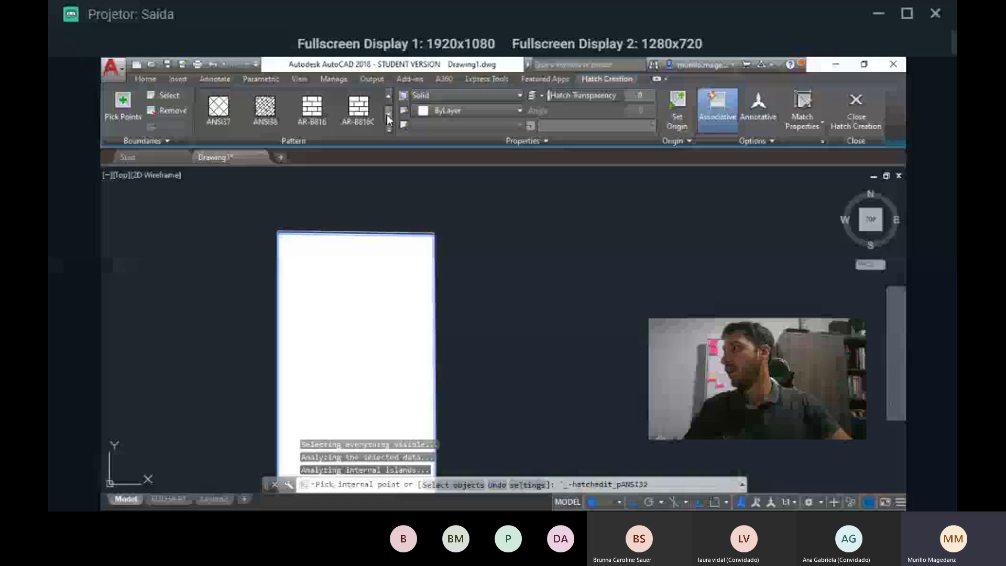
- Hatch the tall closed area with the GRASS pattern, trying other patterns and adjusting the pattern scale, and finish the hatch
click(386, 115)
click(387, 115)
click(386, 115)
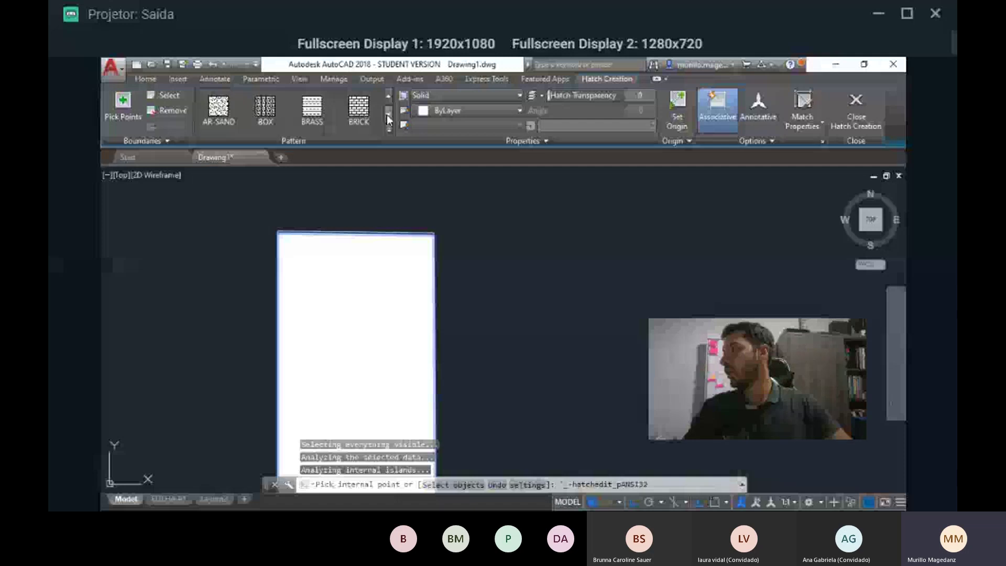
click(386, 115)
click(388, 100)
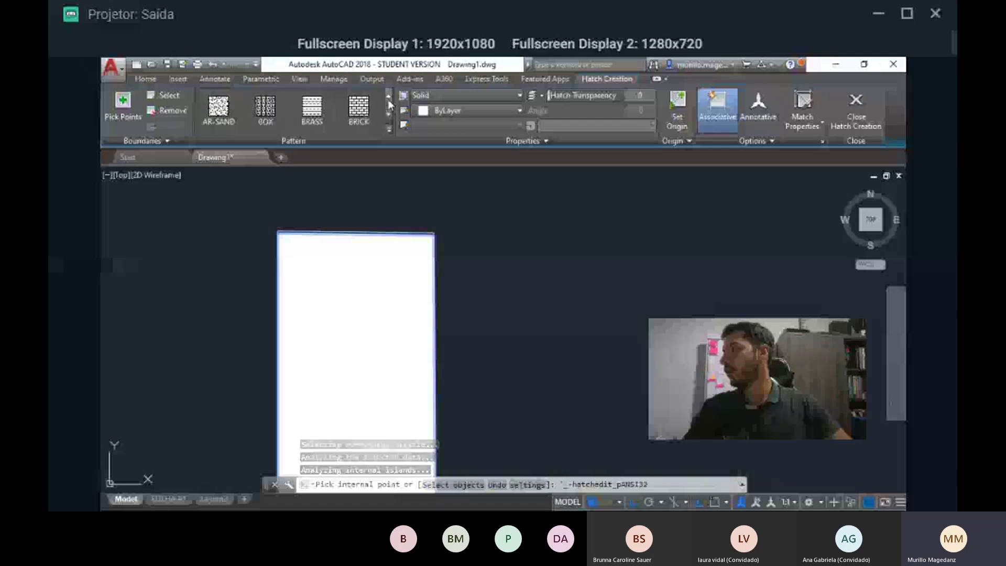
click(388, 114)
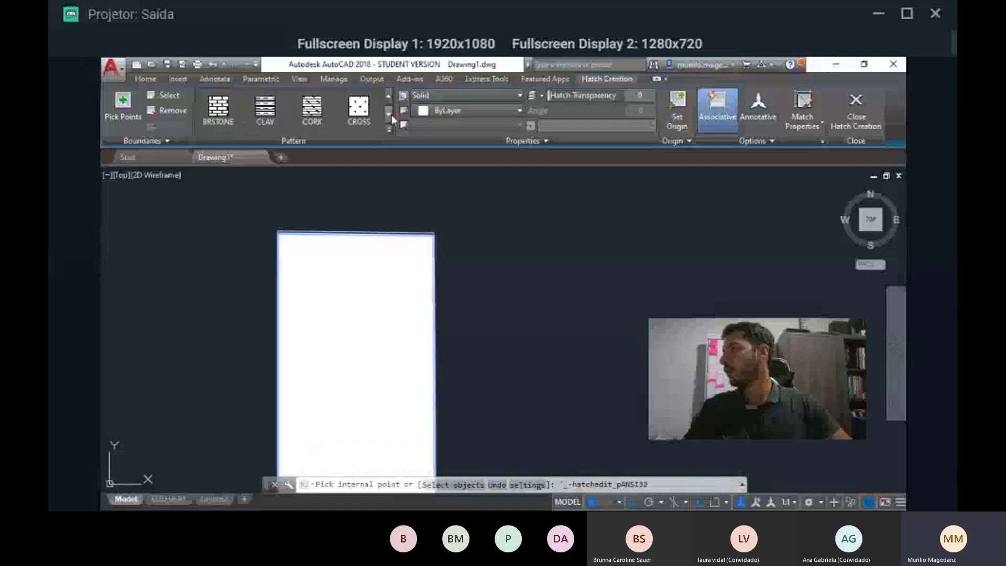
click(388, 114)
click(388, 115)
click(280, 118)
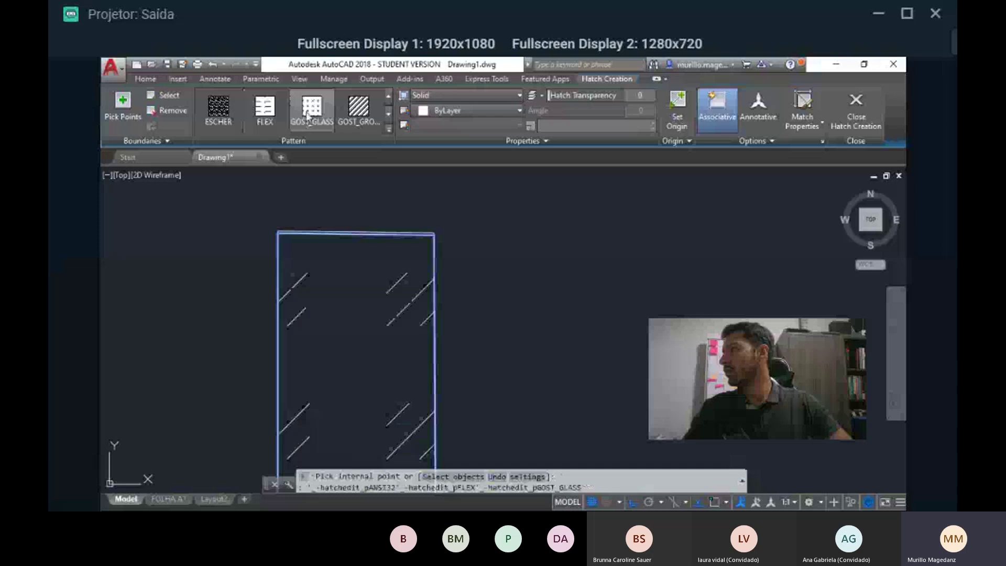
click(311, 110)
click(388, 114)
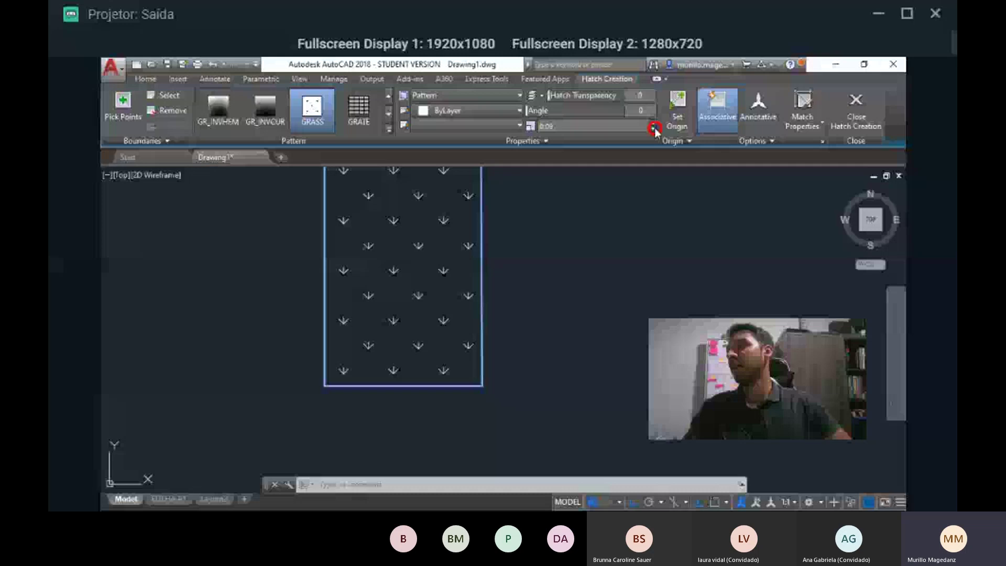
key(Escape)
scroll(698, 295, down, 4)
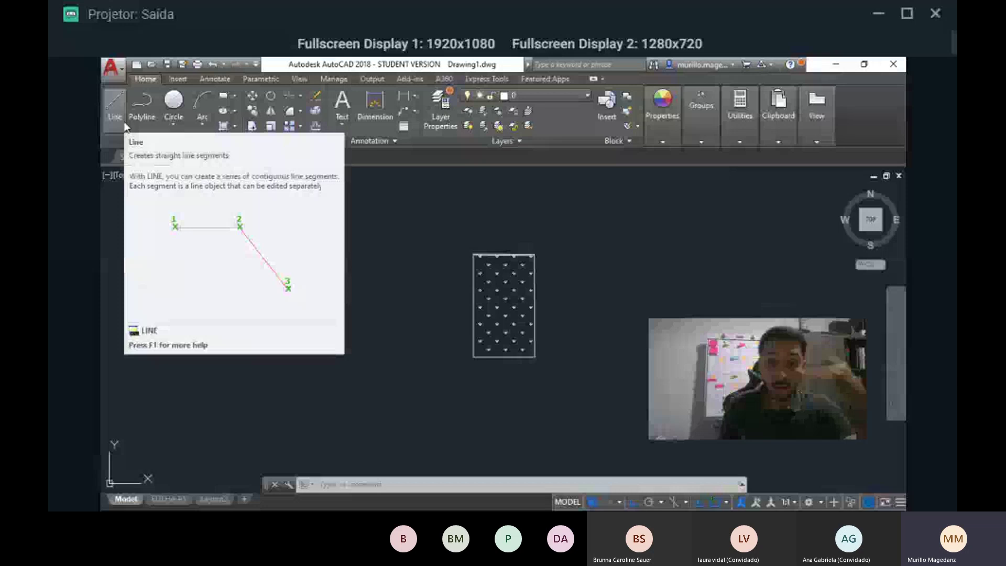
- Try the multiple-object stretch with several crossing windows over and beside the hatched rectangle's right edge
scroll(485, 297, up, 2)
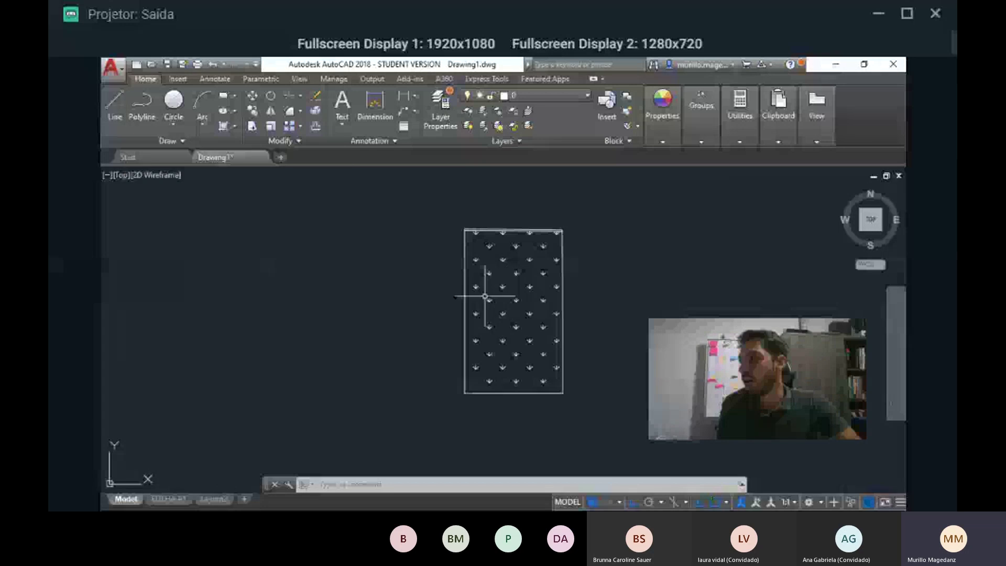
scroll(606, 302, up, 2)
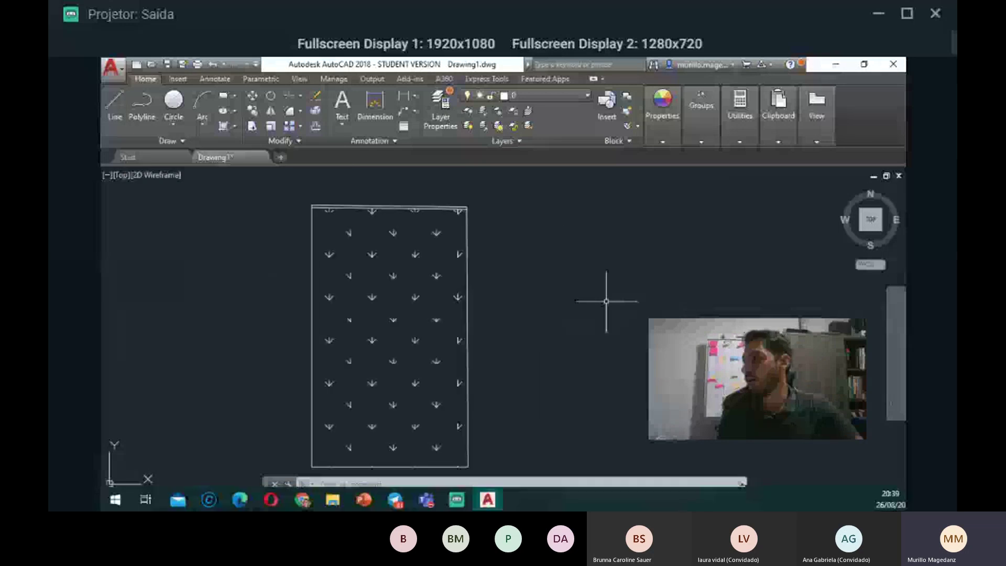
click(478, 82)
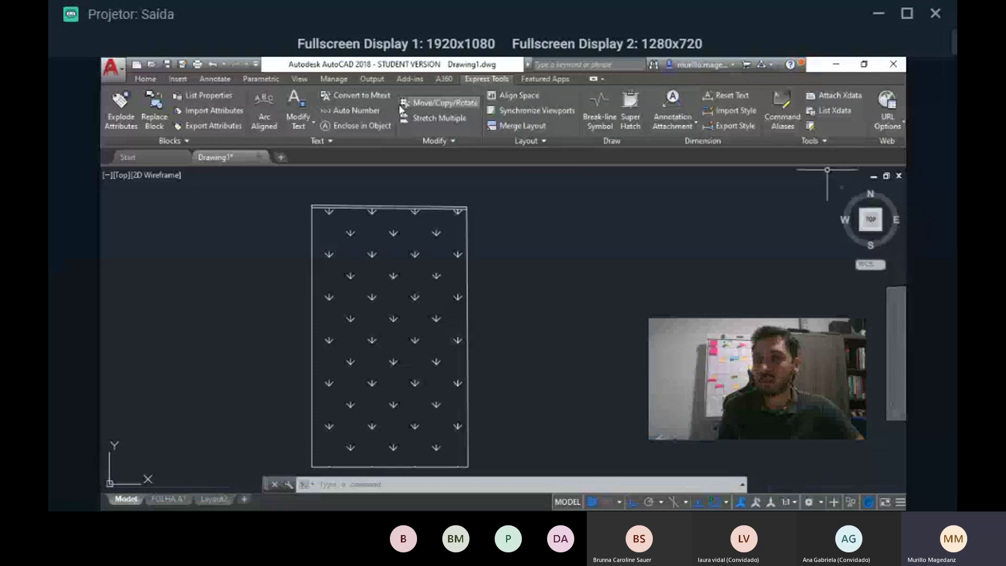
click(456, 121)
drag(566, 292, 606, 358)
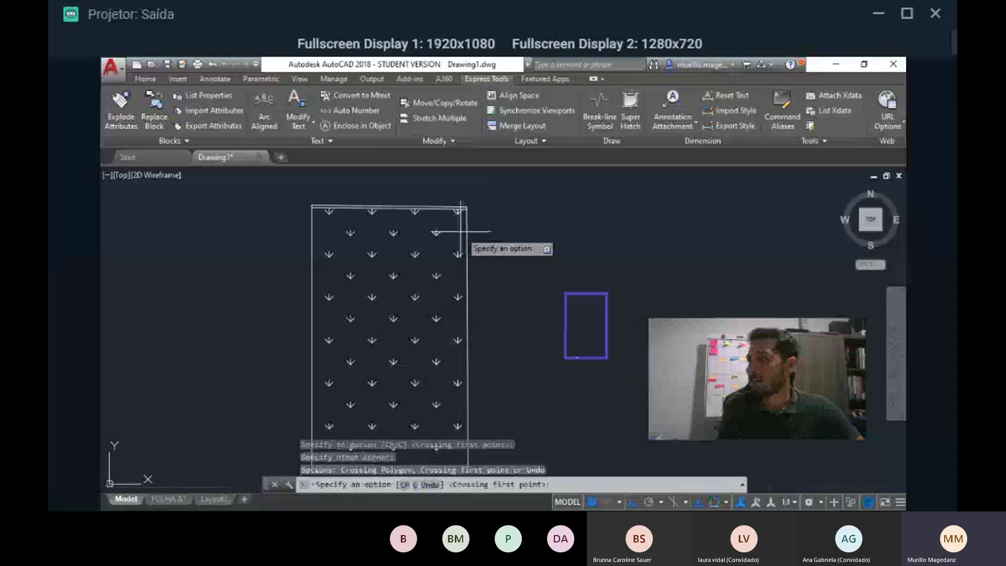
click(460, 230)
click(552, 314)
scroll(595, 303, up, 3)
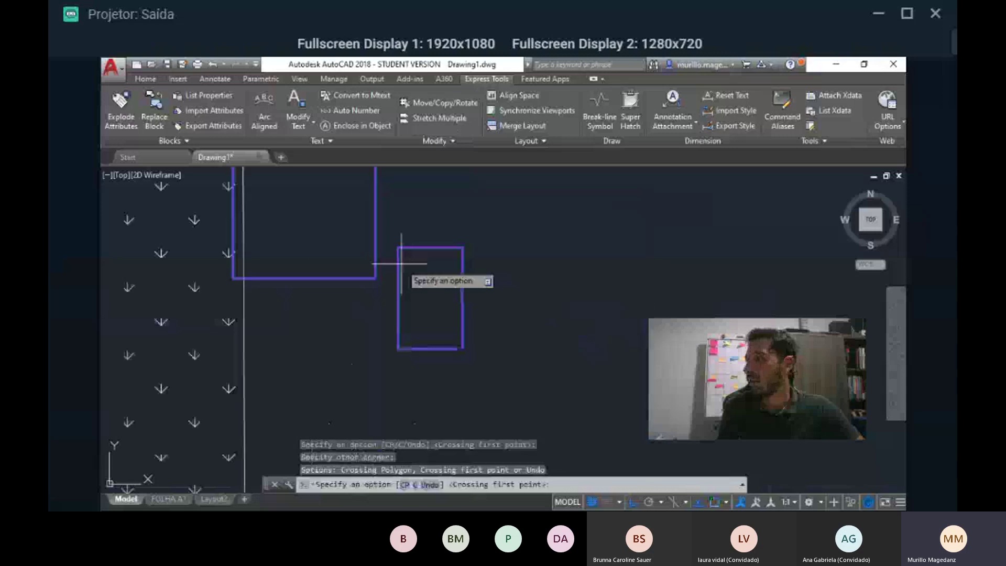
click(399, 264)
click(397, 267)
click(525, 312)
scroll(435, 267, up, 5)
scroll(433, 267, down, 5)
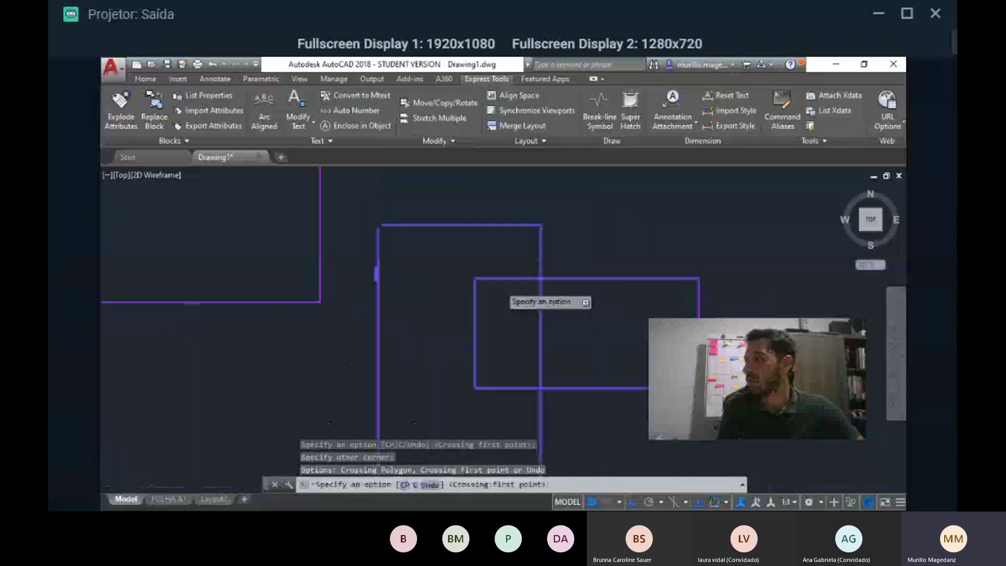
click(526, 299)
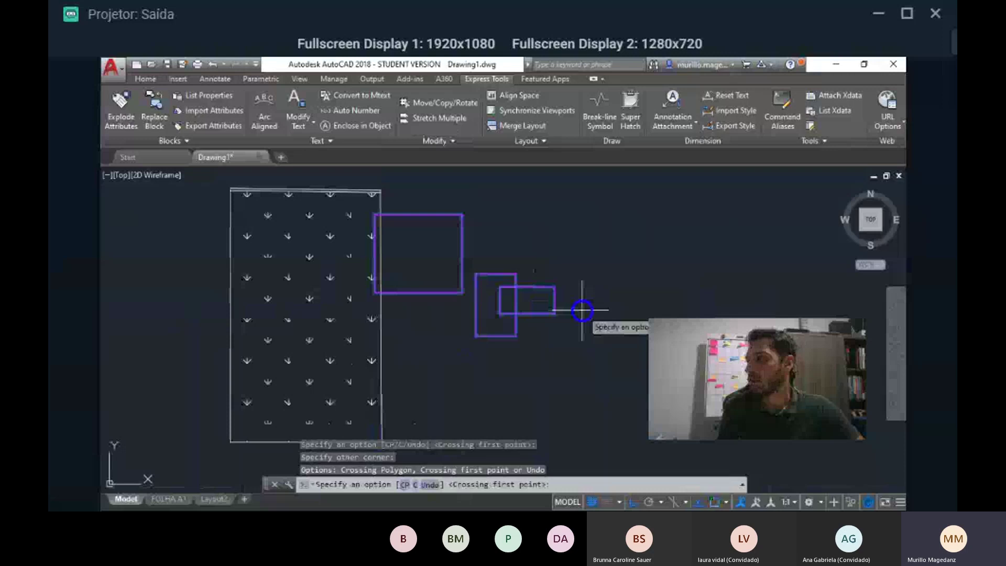
right_click(581, 311)
click(597, 413)
drag(512, 352, 593, 343)
click(145, 78)
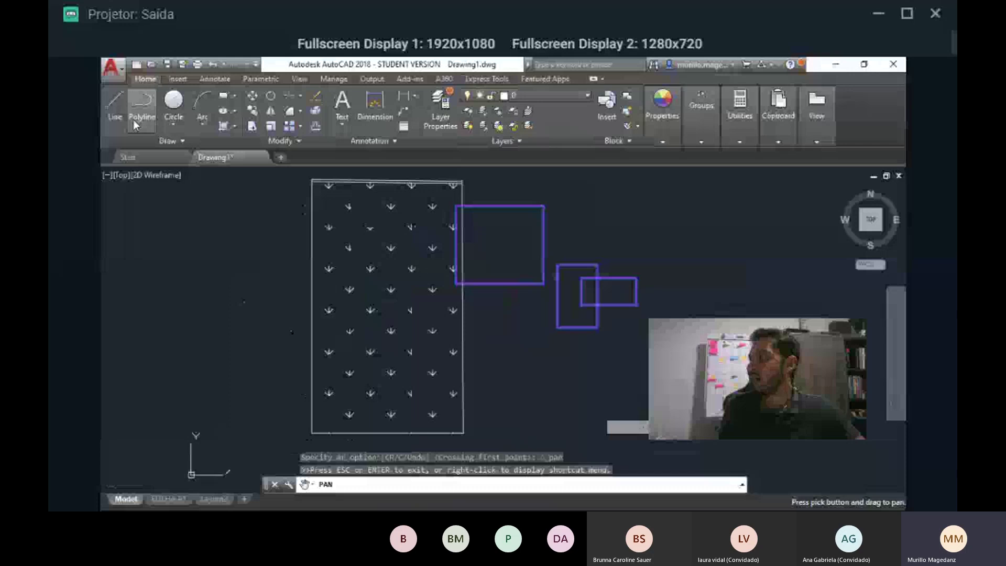
key(Escape)
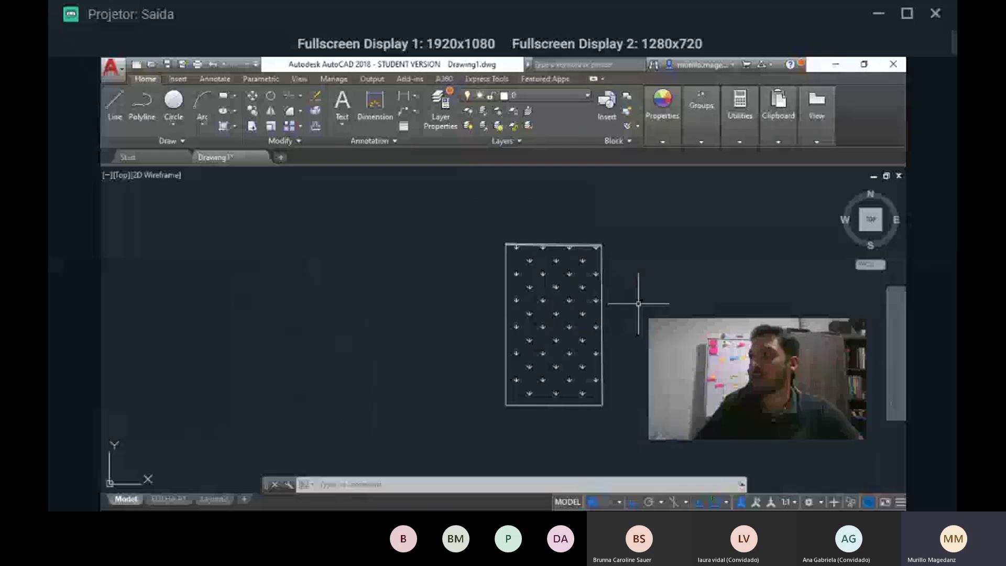
- Try the Arc Aligned text command on the top edge of the hatched rectangle
click(486, 78)
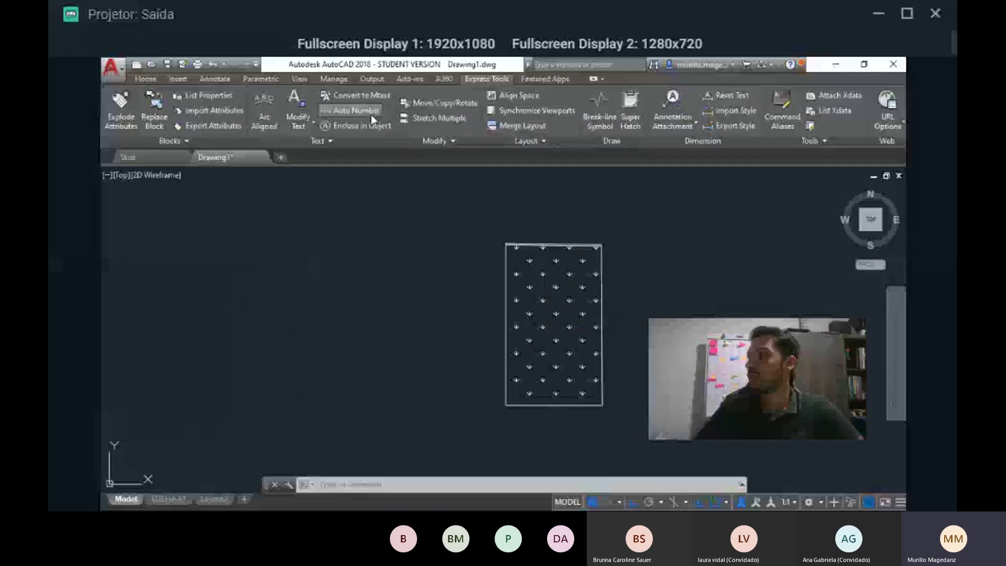
click(281, 114)
click(593, 243)
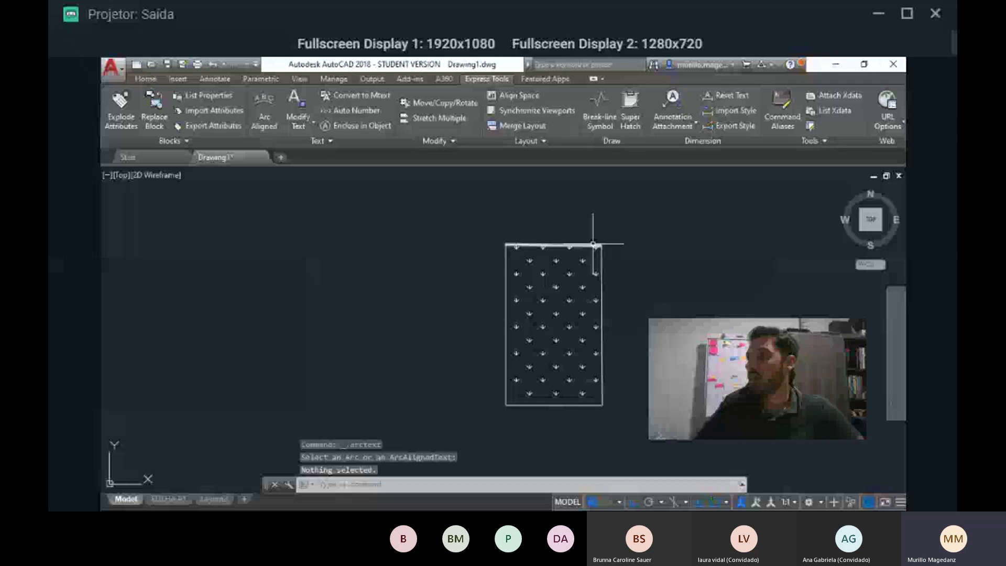
key(Escape)
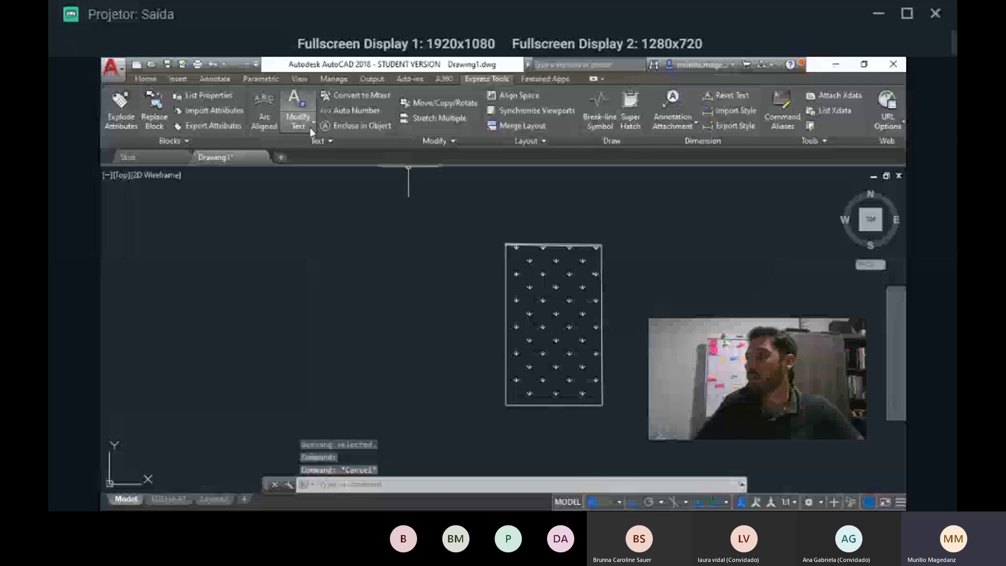
- Draw a short horizontal break line to the right of the hatched rectangle, placing its break symbol near the middle
click(598, 121)
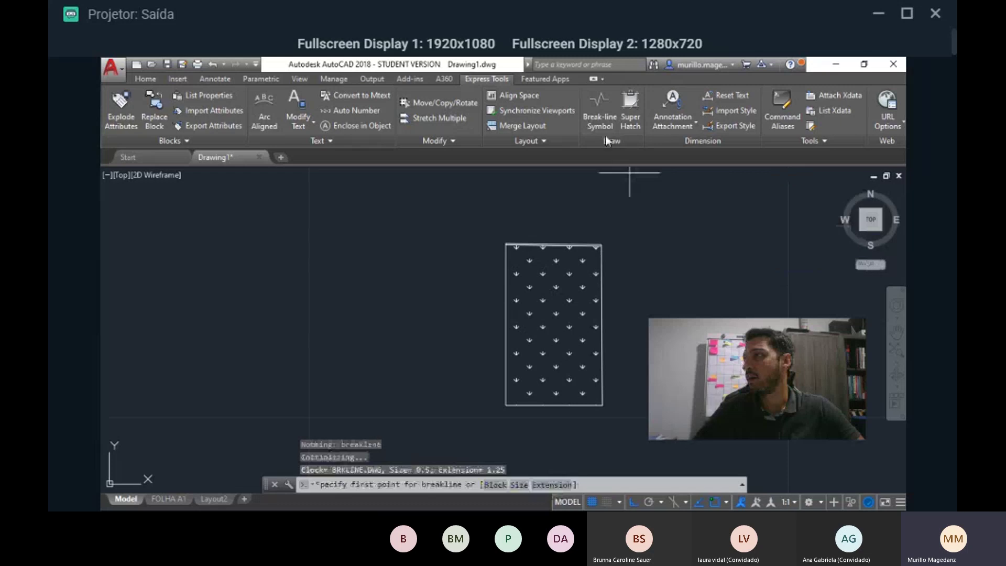
click(651, 292)
scroll(655, 294, up, 6)
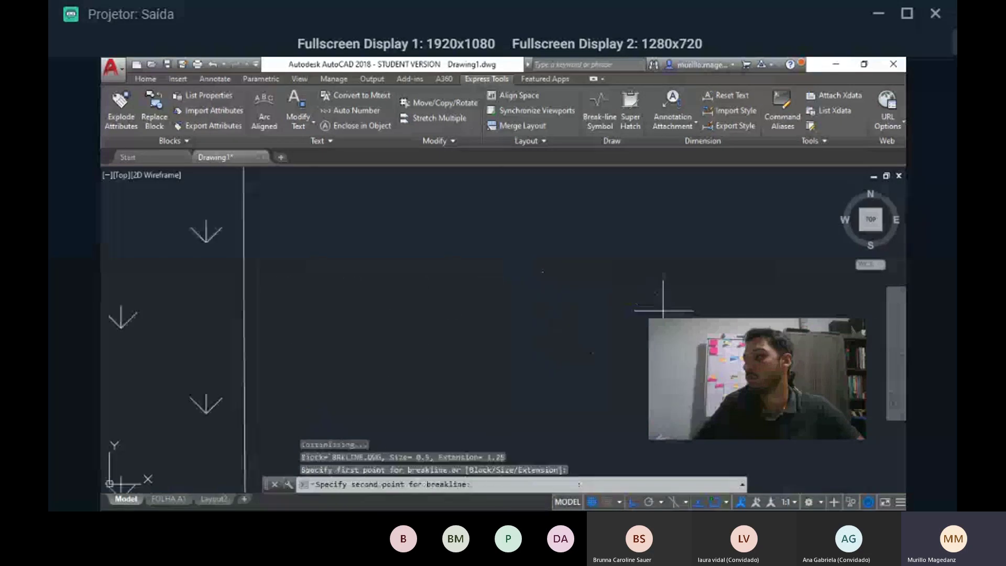
click(645, 292)
scroll(601, 295, up, 3)
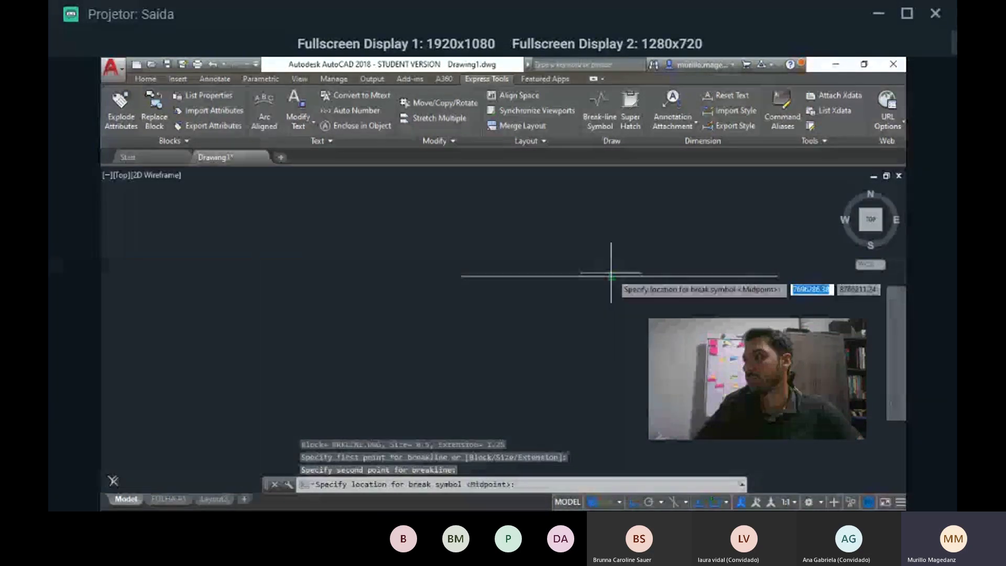
click(617, 268)
scroll(626, 260, down, 4)
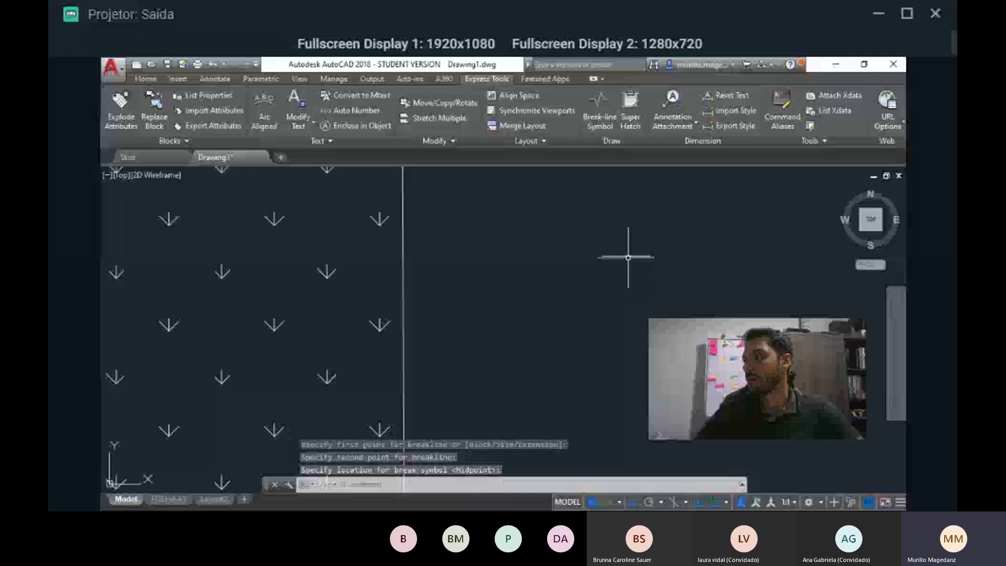
- Inspect the break line beside the hatched rectangle up close and delete it
scroll(628, 257, up, 8)
click(281, 243)
scroll(426, 303, down, 12)
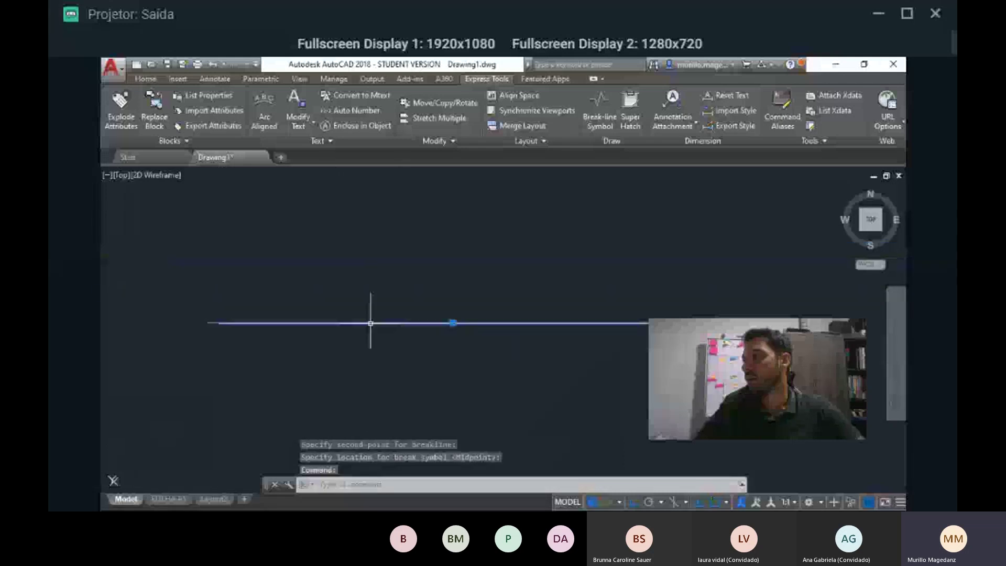
scroll(367, 285, up, 6)
key(Escape)
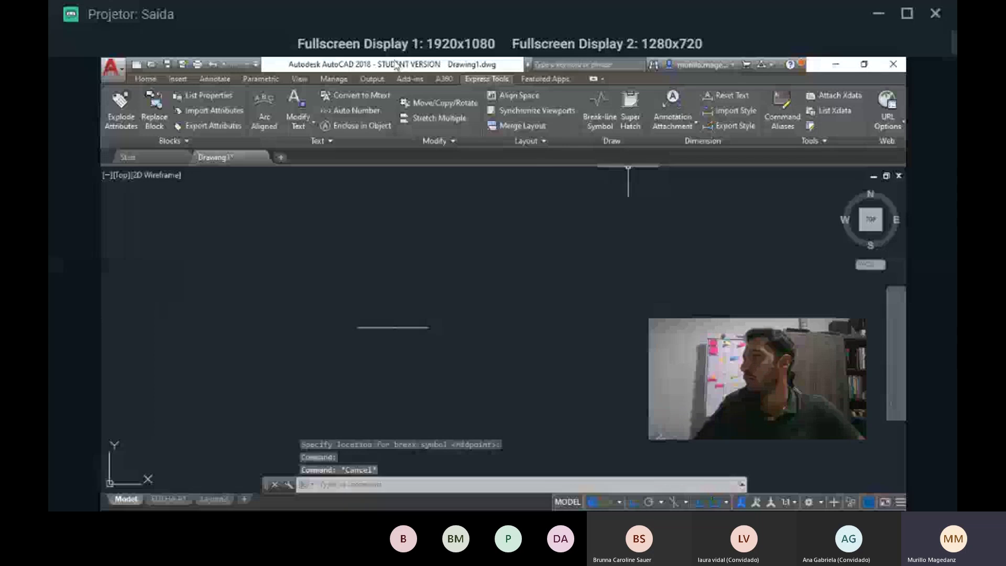
click(333, 79)
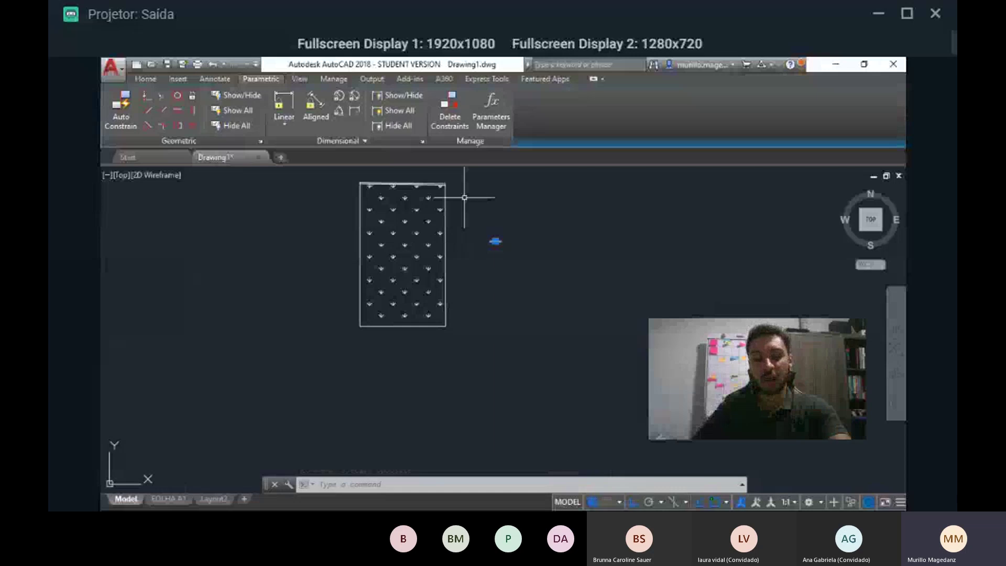
key(Delete)
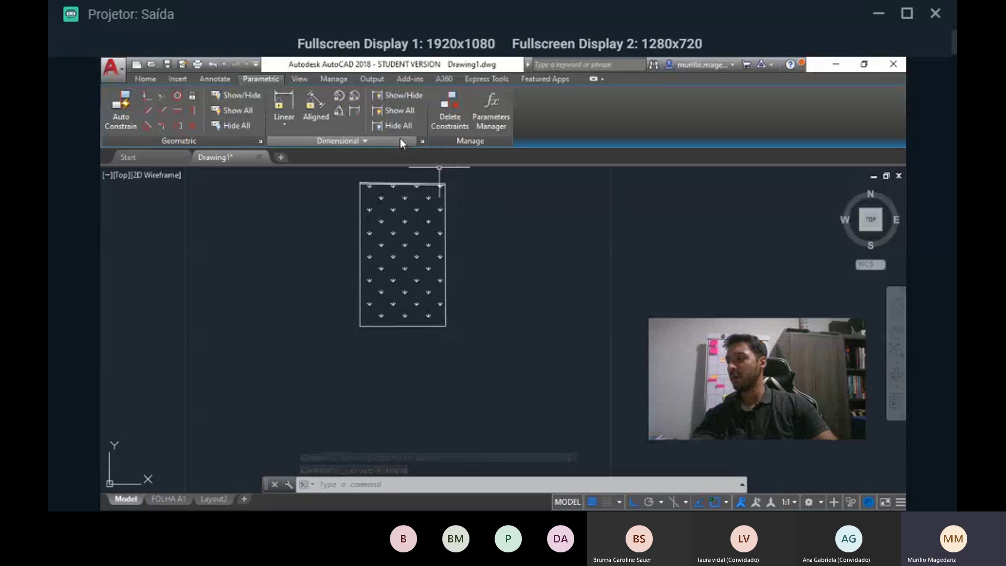
- Draw a stepped chain of horizontal and vertical lines to the right of the hatched rectangle and undo it
click(145, 79)
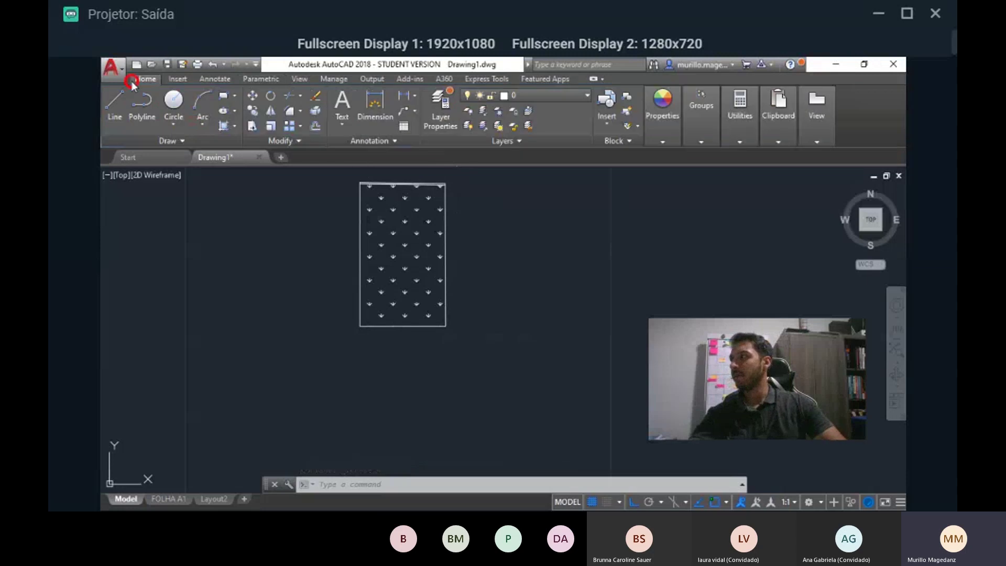
click(115, 105)
click(487, 285)
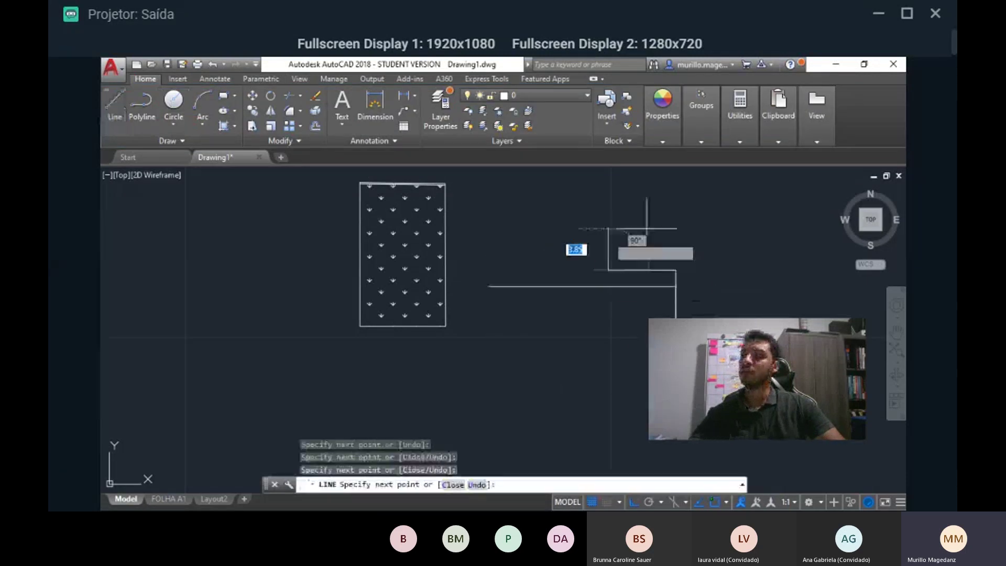
key(Escape)
key(Escape)
key(ctrl+z)
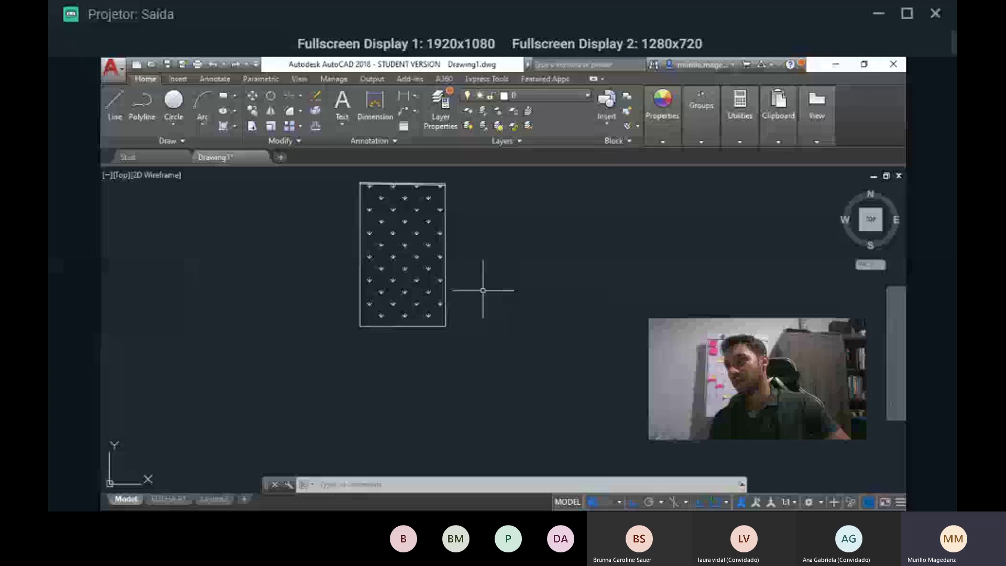
scroll(482, 290, up, 2)
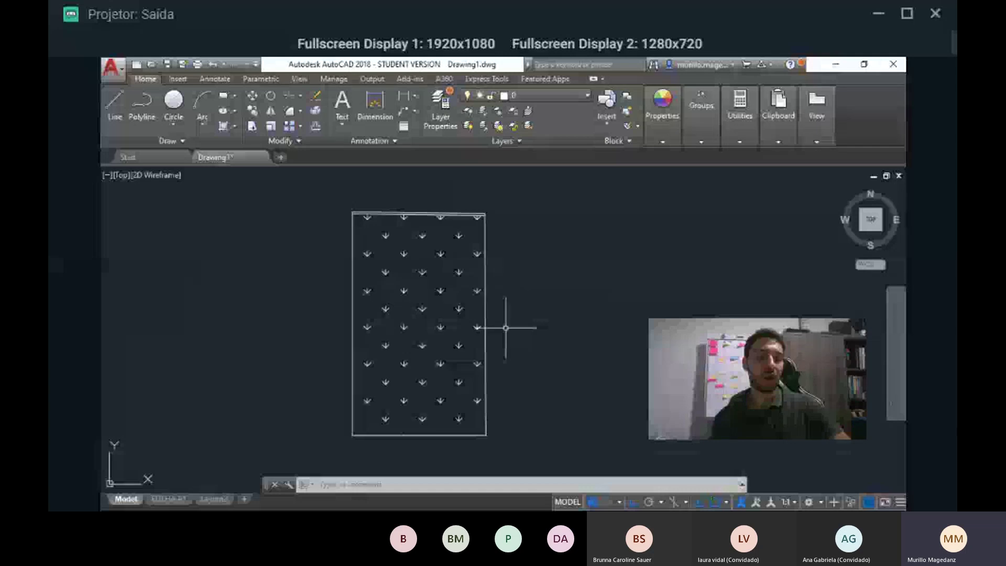